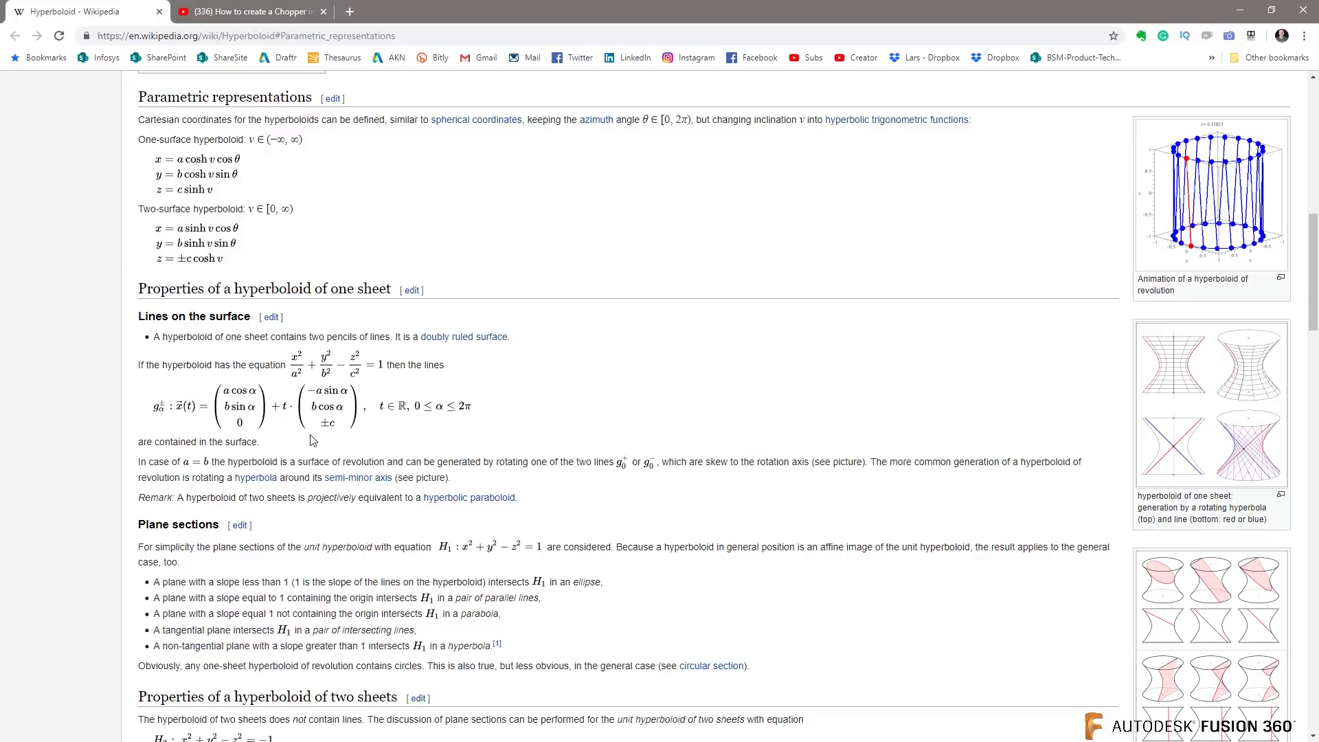
Step: Scroll the Wikipedia Hyperboloid article back up to the top
{"action": "scroll", "coordinate": [310, 440], "scroll_direction": "up", "scroll_amount": 5}
{"action": "scroll", "coordinate": [311, 443], "scroll_direction": "up", "scroll_amount": 6}
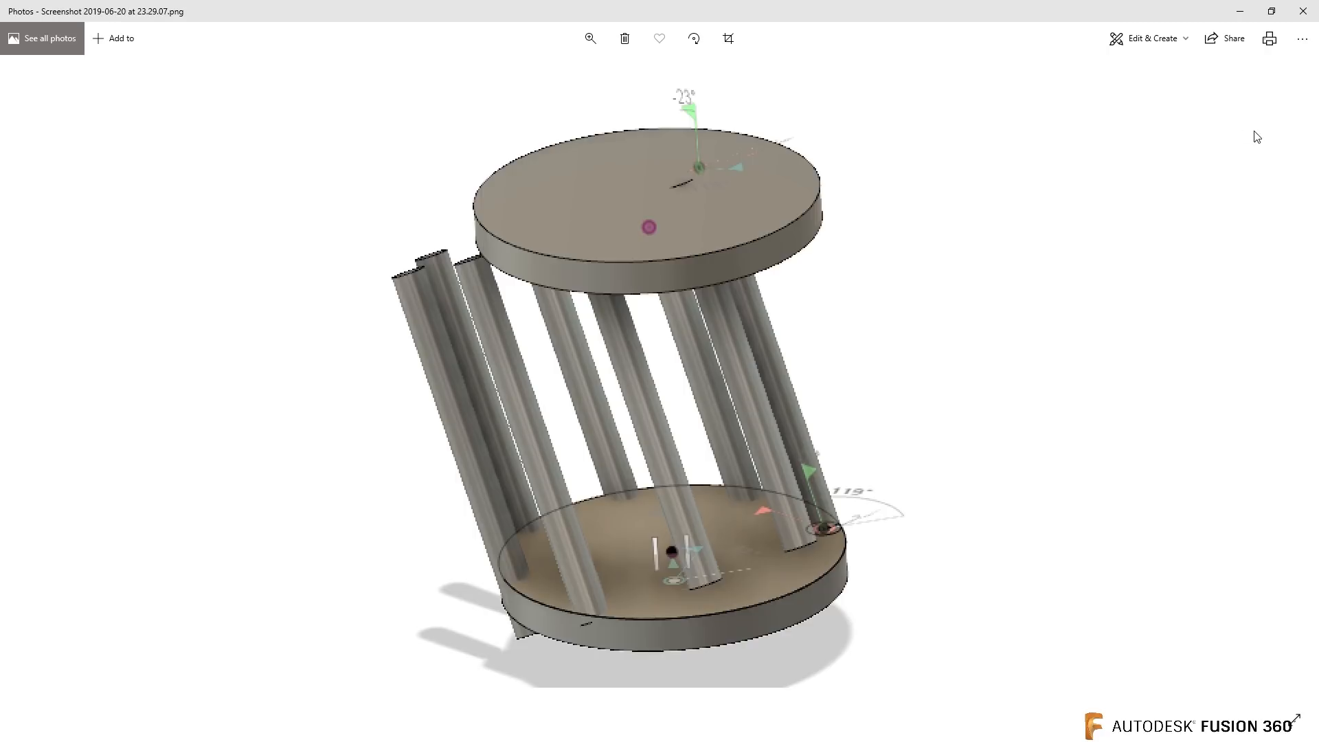
Step: Close the model screenshot in Photos and scroll down the Wikipedia page
{"action": "left_click", "coordinate": [1304, 15]}
{"action": "scroll", "coordinate": [608, 410], "scroll_direction": "down", "scroll_amount": 9}
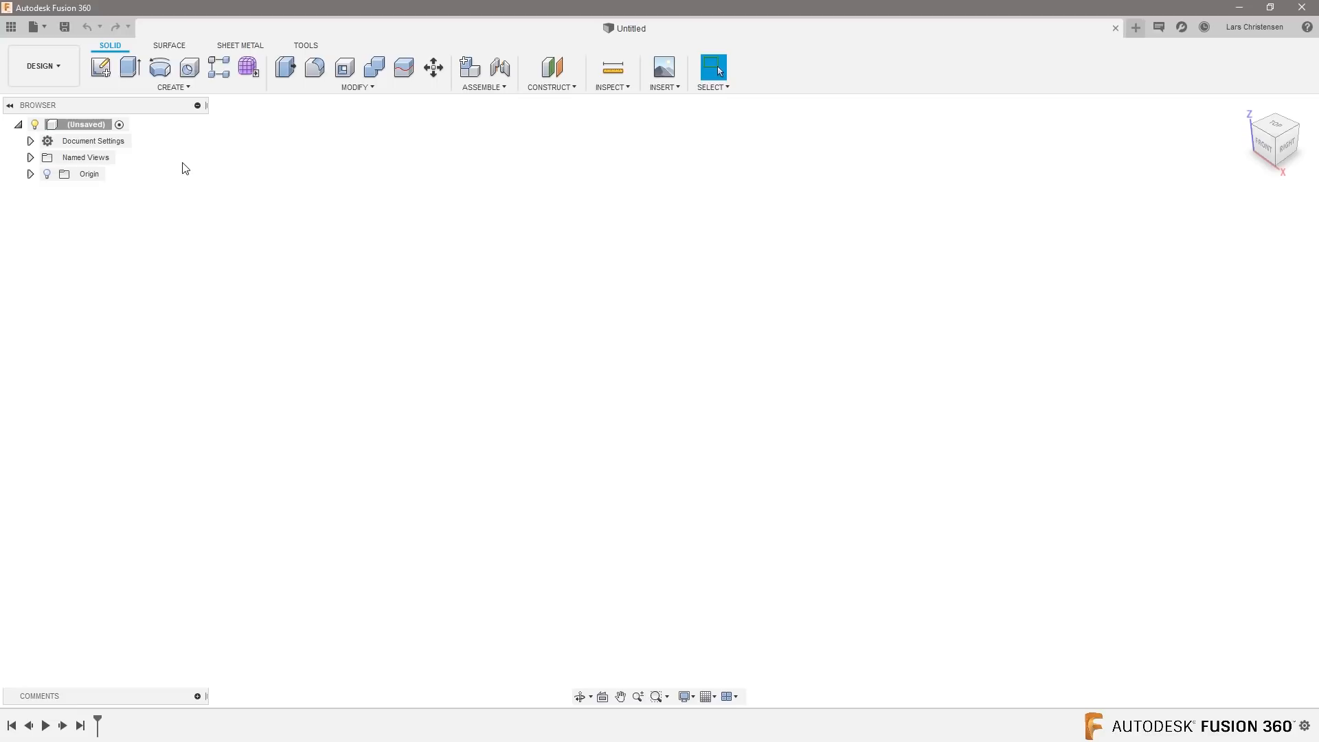
Step: Sketch a 100 mm diameter circle centred at the origin on the XY plane
{"action": "left_click", "coordinate": [100, 68]}
{"action": "left_click", "coordinate": [745, 414]}
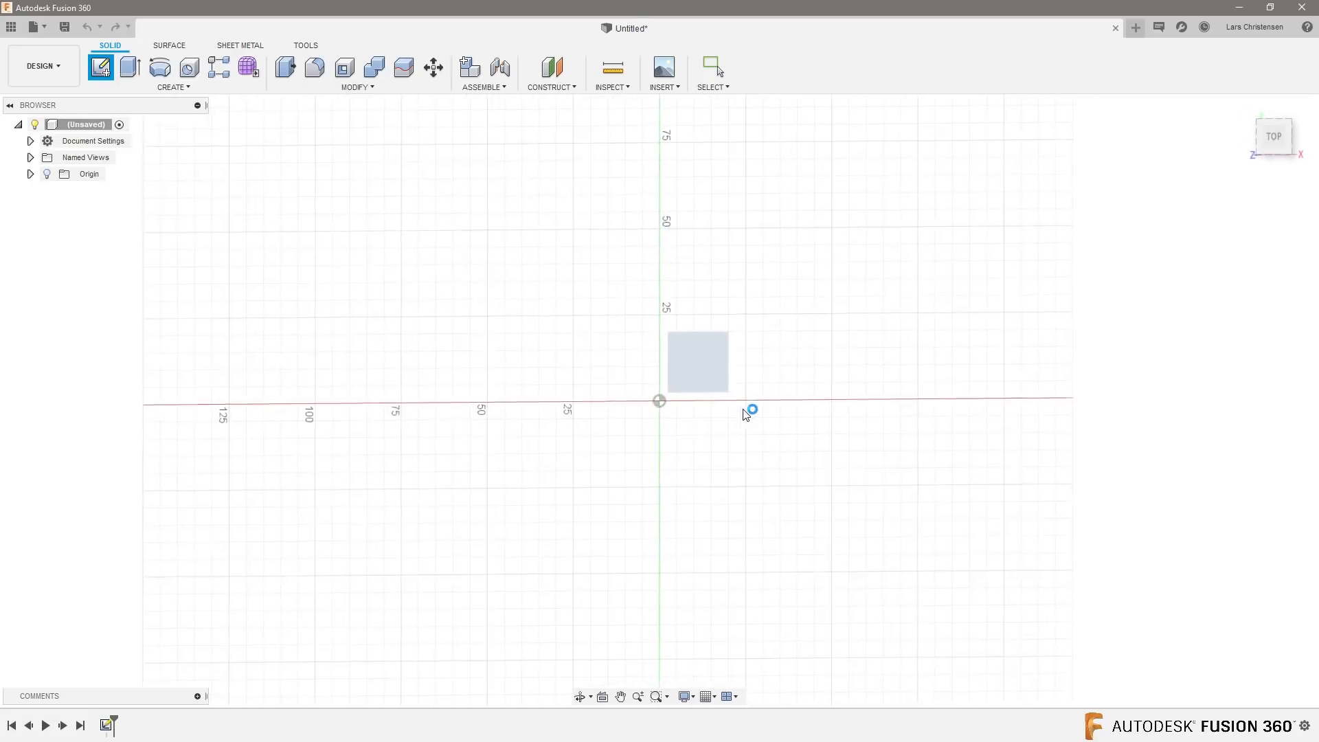
{"action": "key", "text": "c"}
{"action": "left_click", "coordinate": [660, 401]}
{"action": "type", "text": "100"}
{"action": "key", "text": "Return"}
{"action": "key", "text": "Escape"}
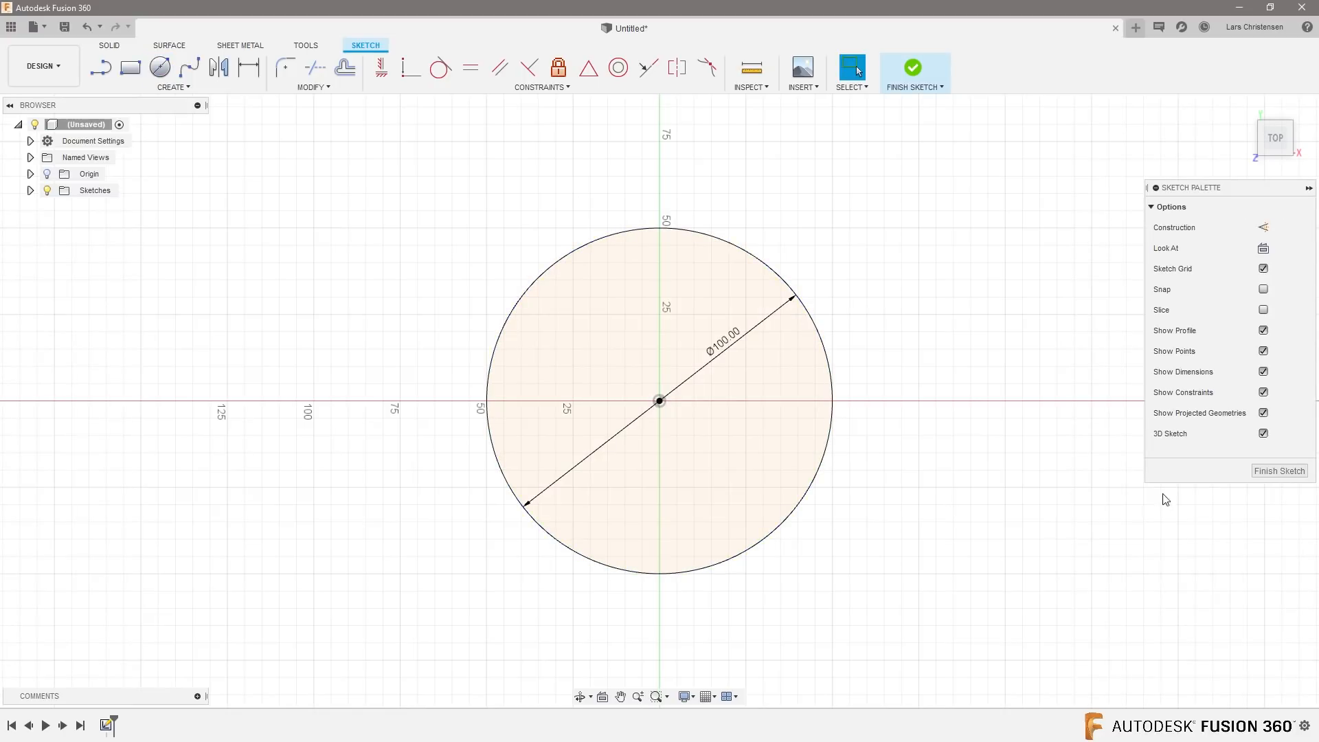
{"action": "left_click", "coordinate": [1278, 471]}
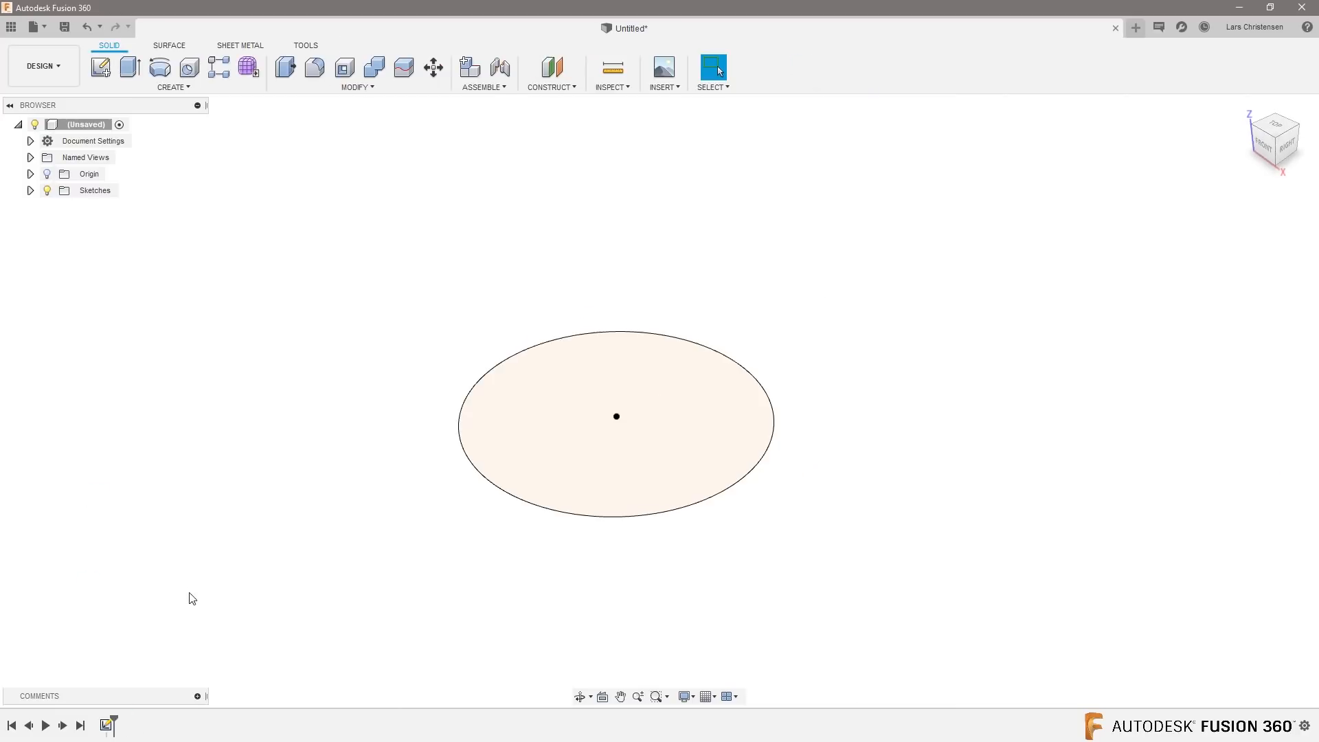
Step: Add a construction plane offset 95 mm above the XY plane
{"action": "left_click", "coordinate": [549, 69]}
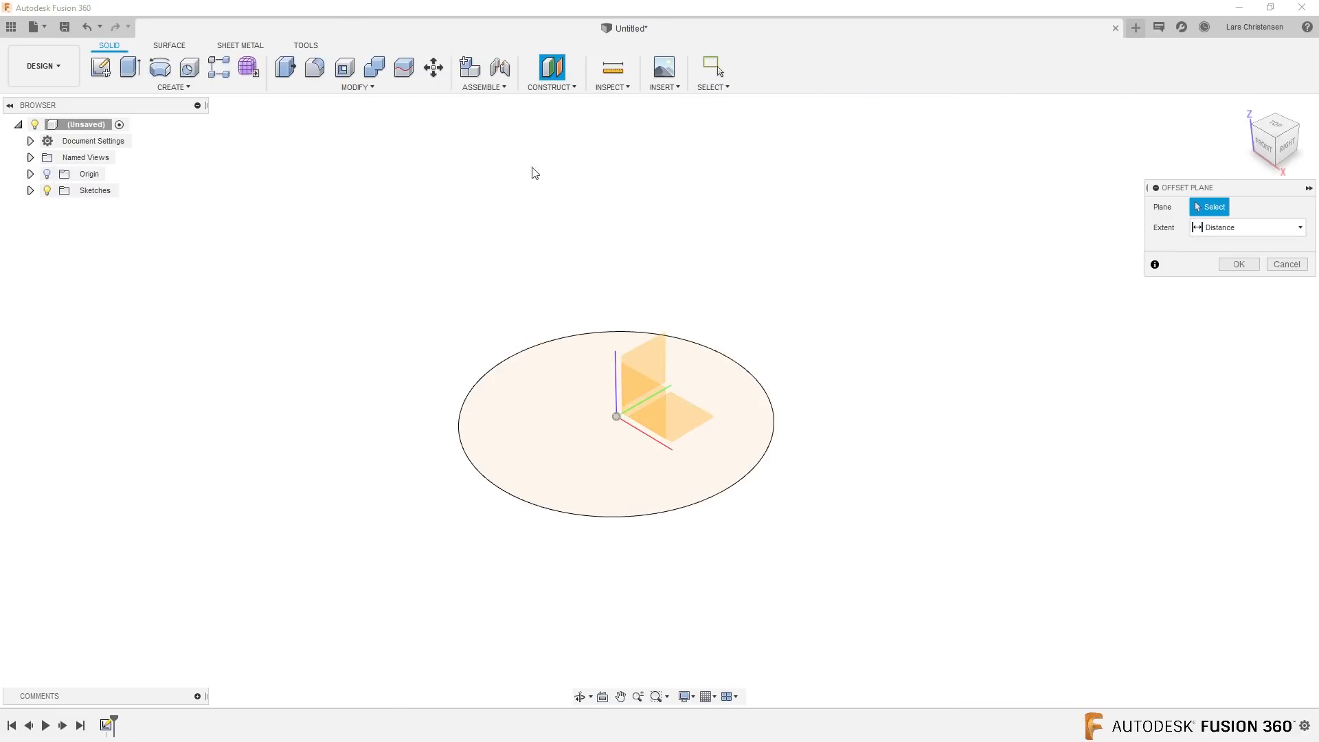
{"action": "left_click", "coordinate": [700, 426]}
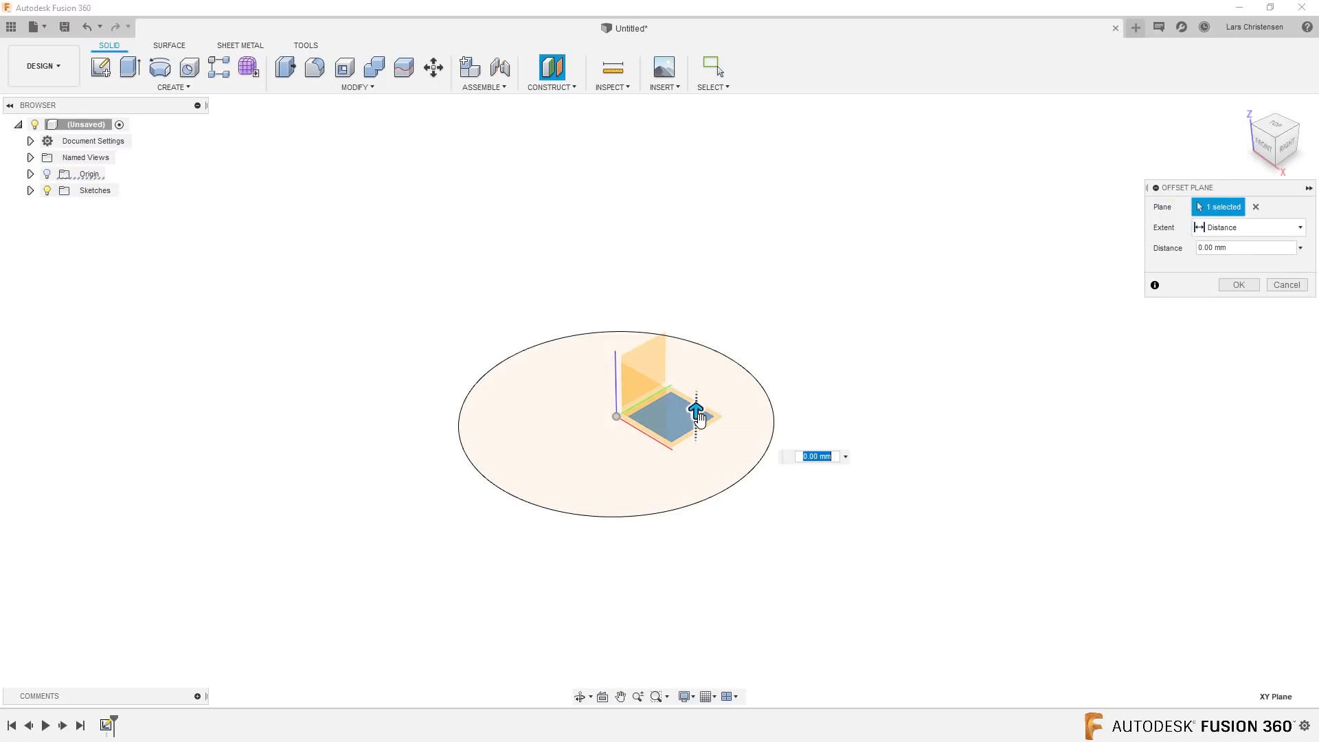
{"action": "left_click_drag", "start_coordinate": [700, 418], "coordinate": [711, 149]}
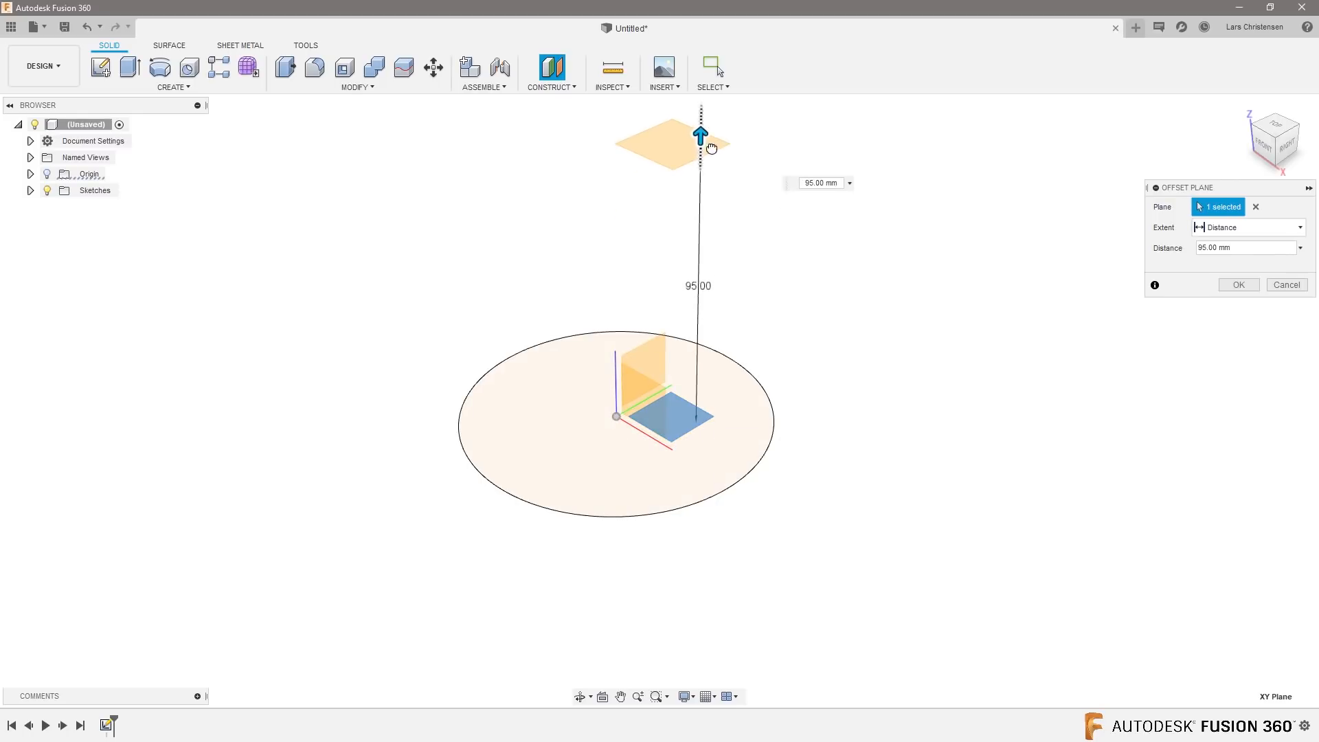
{"action": "key", "text": "Return"}
{"action": "scroll", "coordinate": [539, 571], "scroll_direction": "down", "scroll_amount": 2}
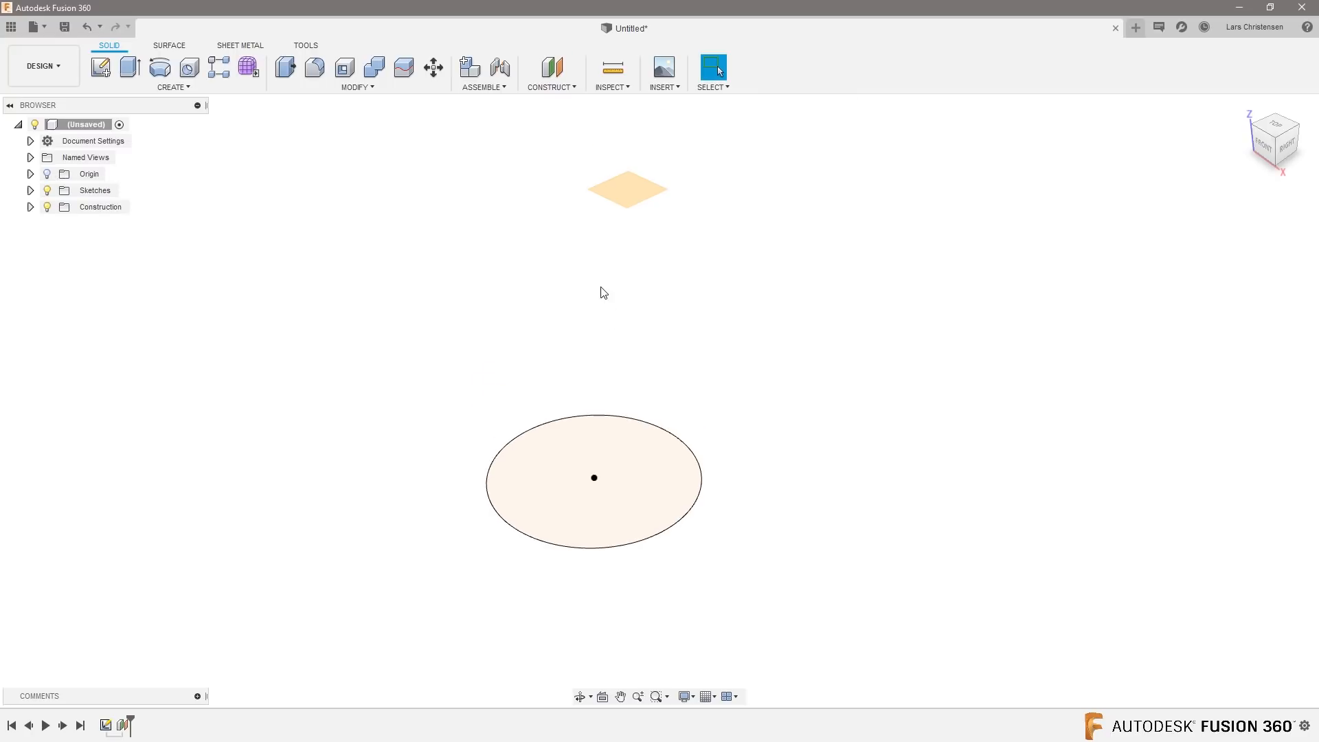
Step: On the 95 mm offset plane, sketch a second 100 mm circle centred at the origin
{"action": "left_click", "coordinate": [101, 66]}
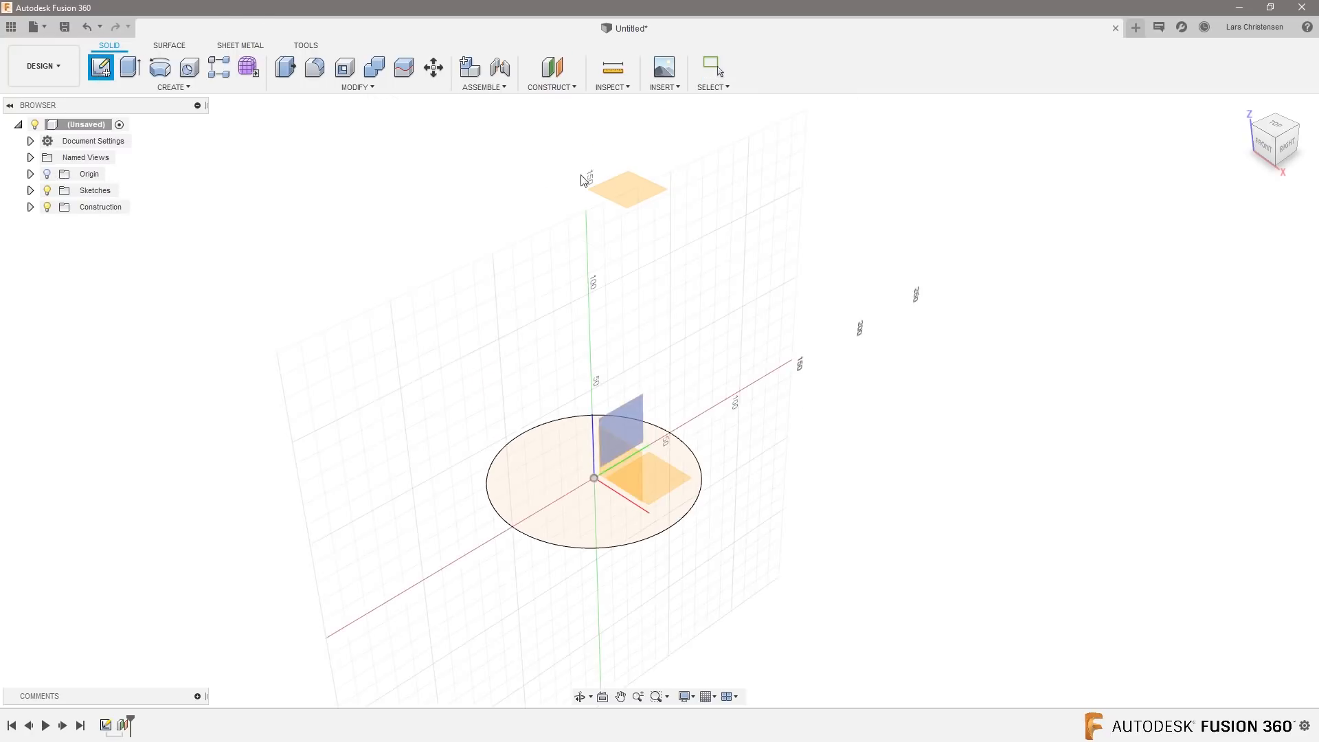
{"action": "left_click", "coordinate": [624, 187]}
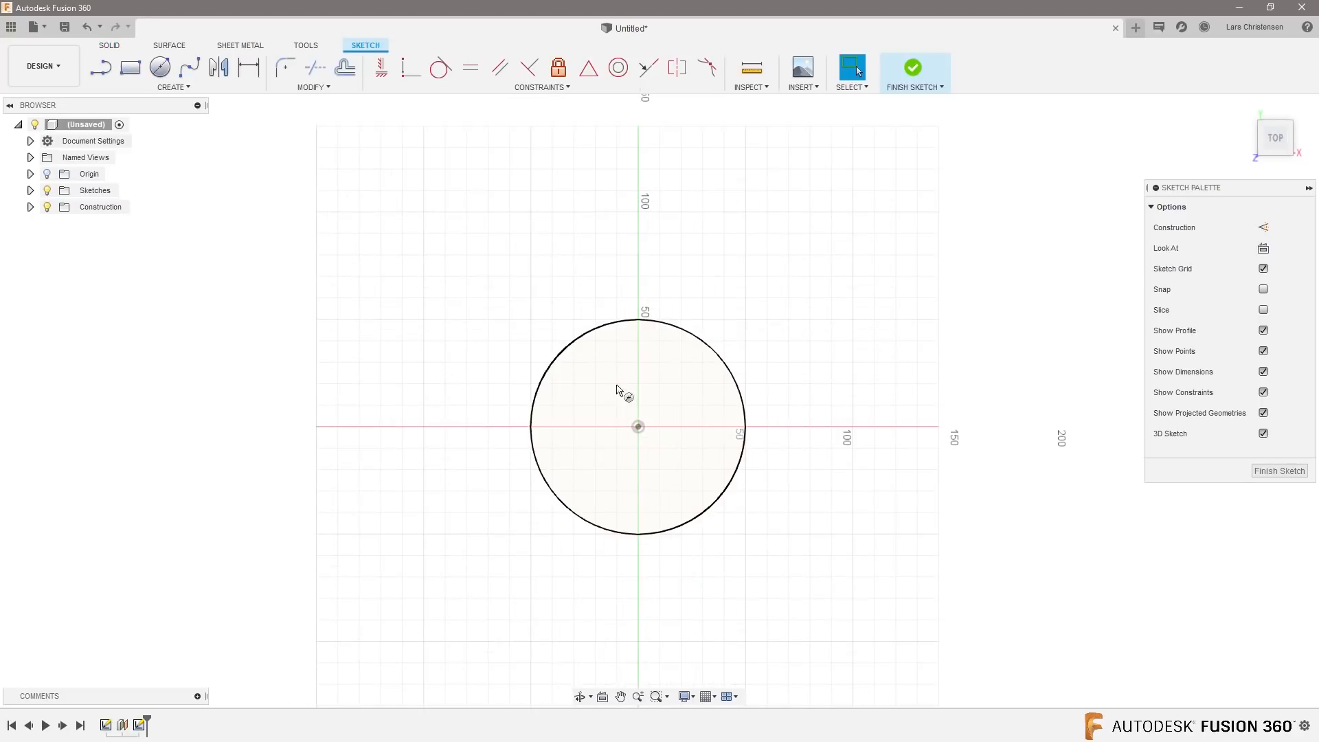
{"action": "key", "text": "c"}
{"action": "left_click", "coordinate": [638, 426]}
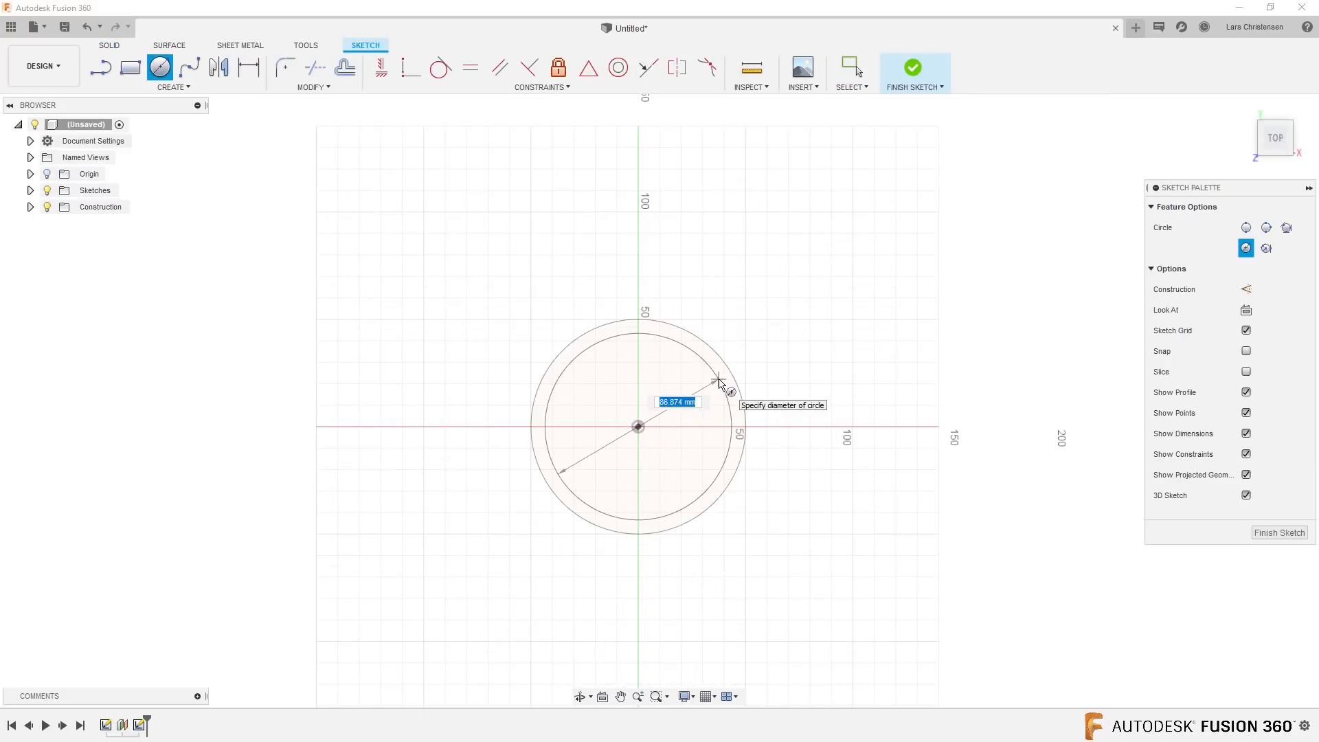
{"action": "type", "text": "100"}
{"action": "key", "text": "Return"}
{"action": "key", "text": "Escape"}
{"action": "left_click", "coordinate": [1267, 476]}
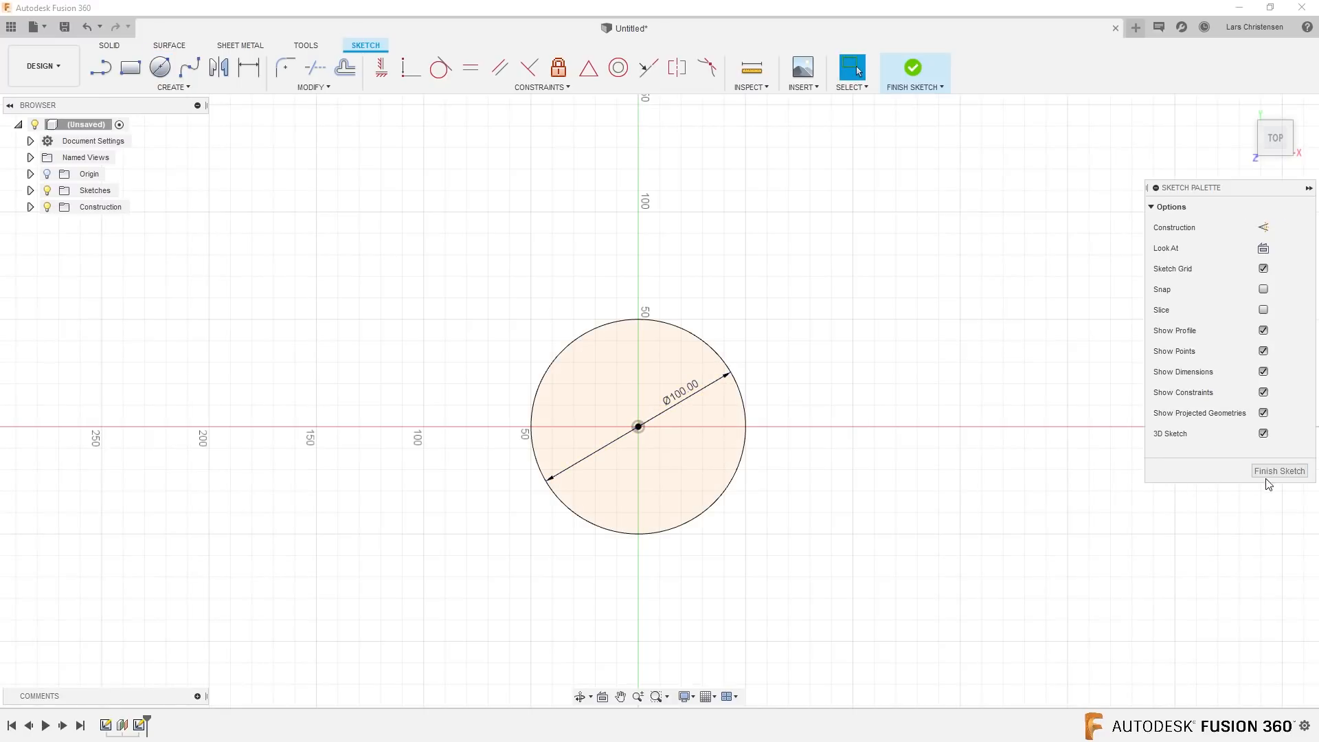
{"action": "middle_click_drag", "start_coordinate": [992, 497], "coordinate": [940, 472], "text": "shift"}
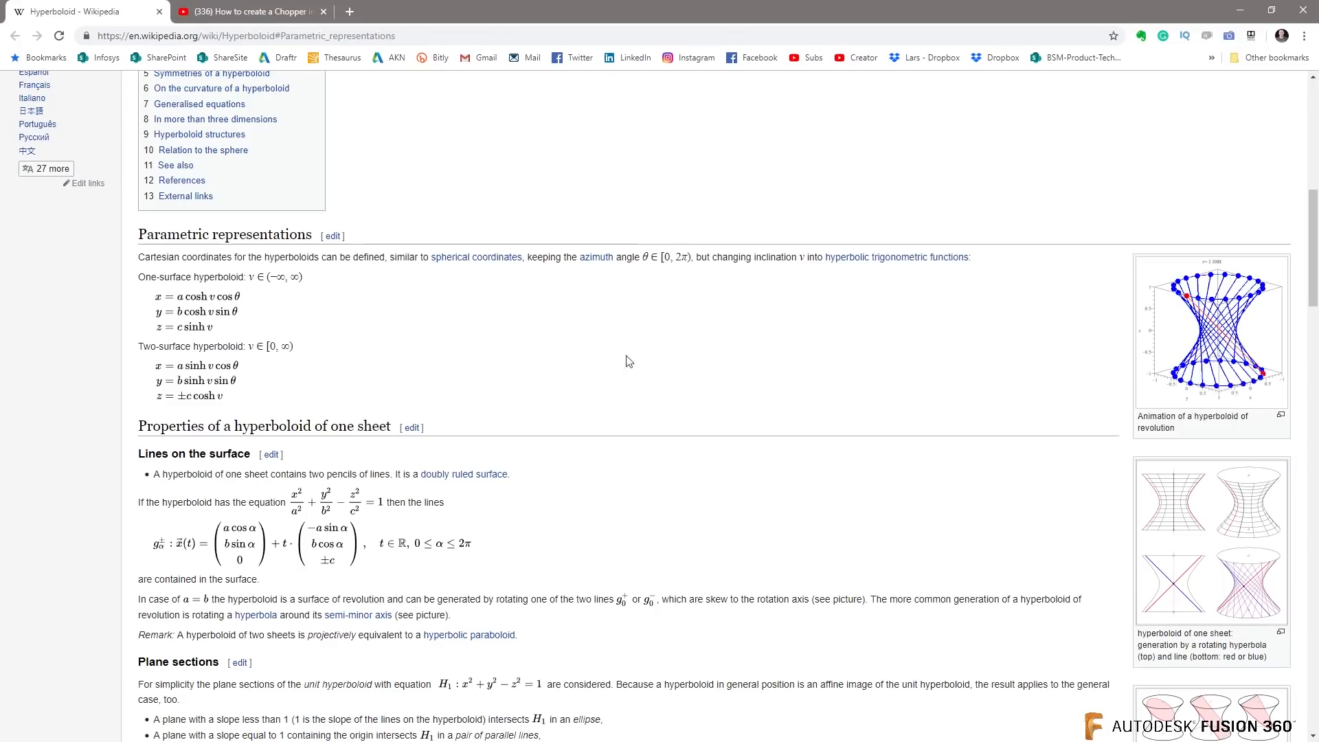
Step: Scroll to the top of the Hyperboloid article to review it again
{"action": "scroll", "coordinate": [671, 391], "scroll_direction": "up", "scroll_amount": 6}
{"action": "scroll", "coordinate": [687, 393], "scroll_direction": "up", "scroll_amount": 3}
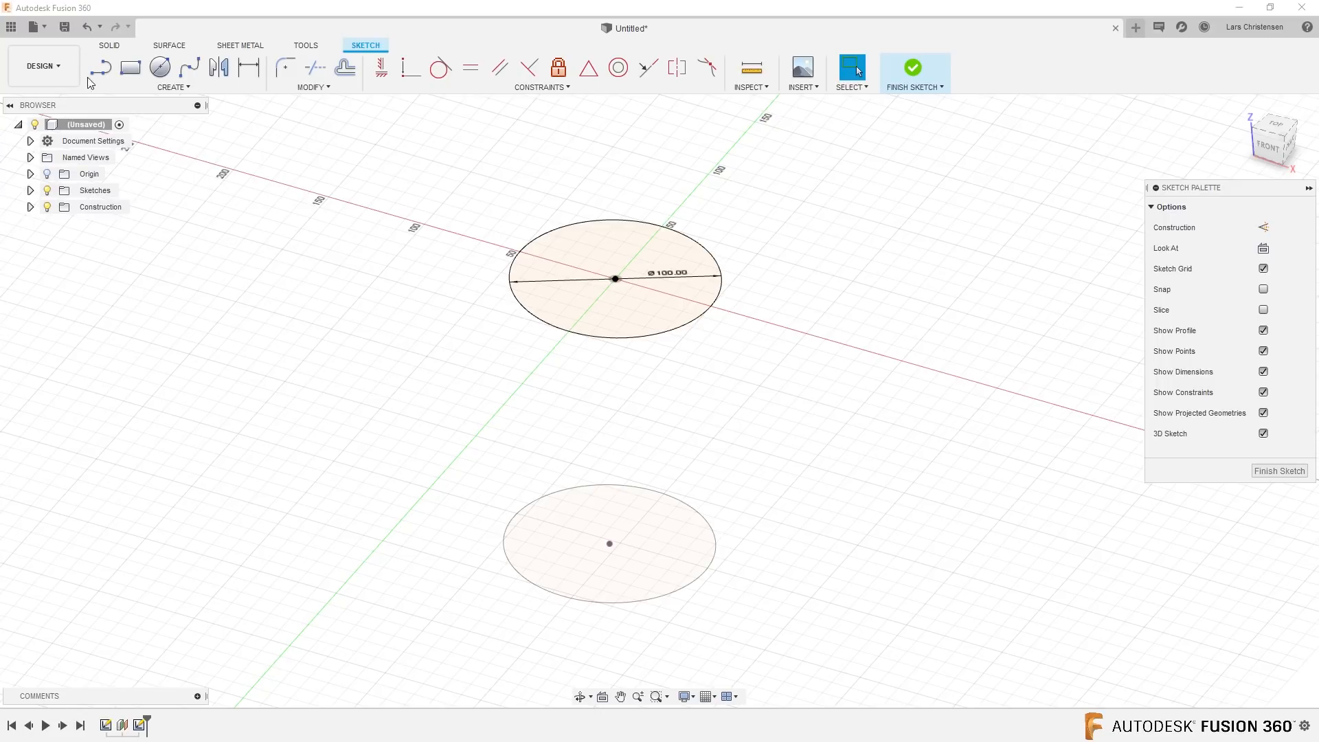
Step: Start a front-plane sketch and project both circle edges into it
{"action": "left_click", "coordinate": [1279, 471]}
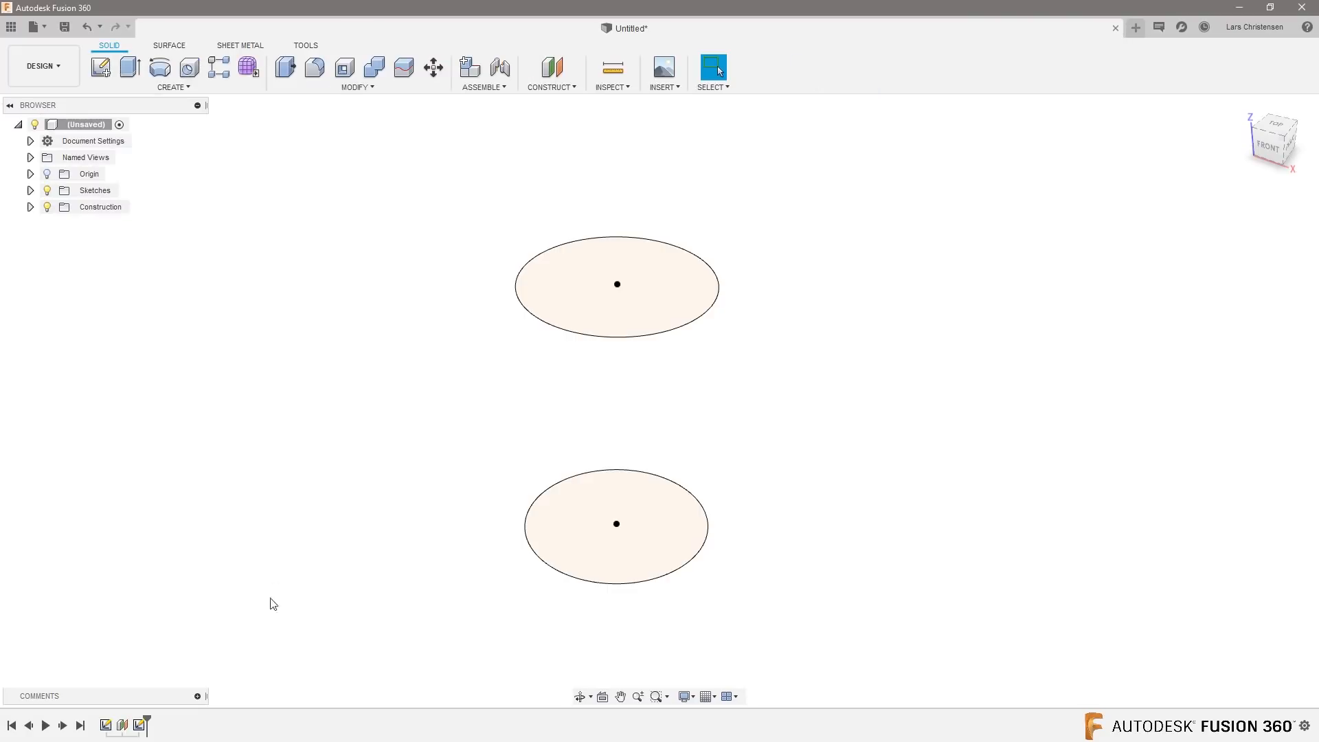
{"action": "left_click", "coordinate": [100, 67]}
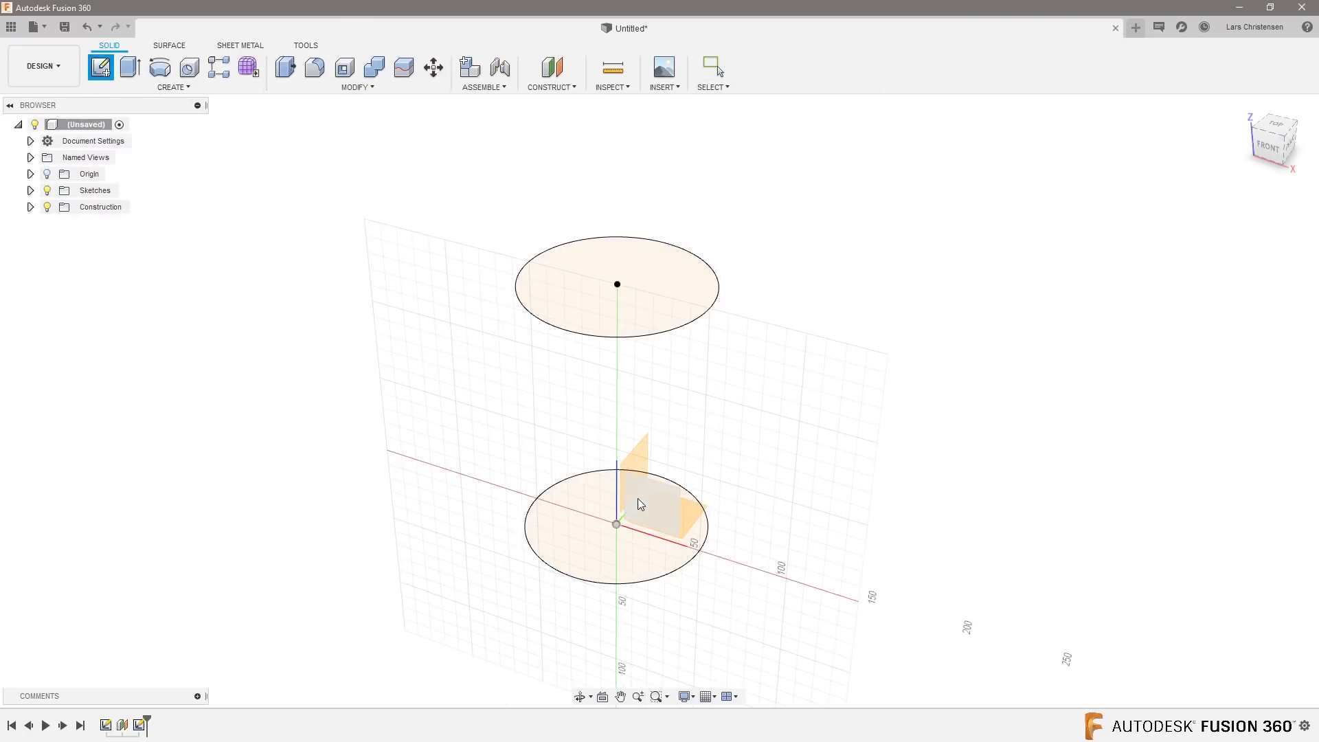
{"action": "left_click", "coordinate": [658, 499]}
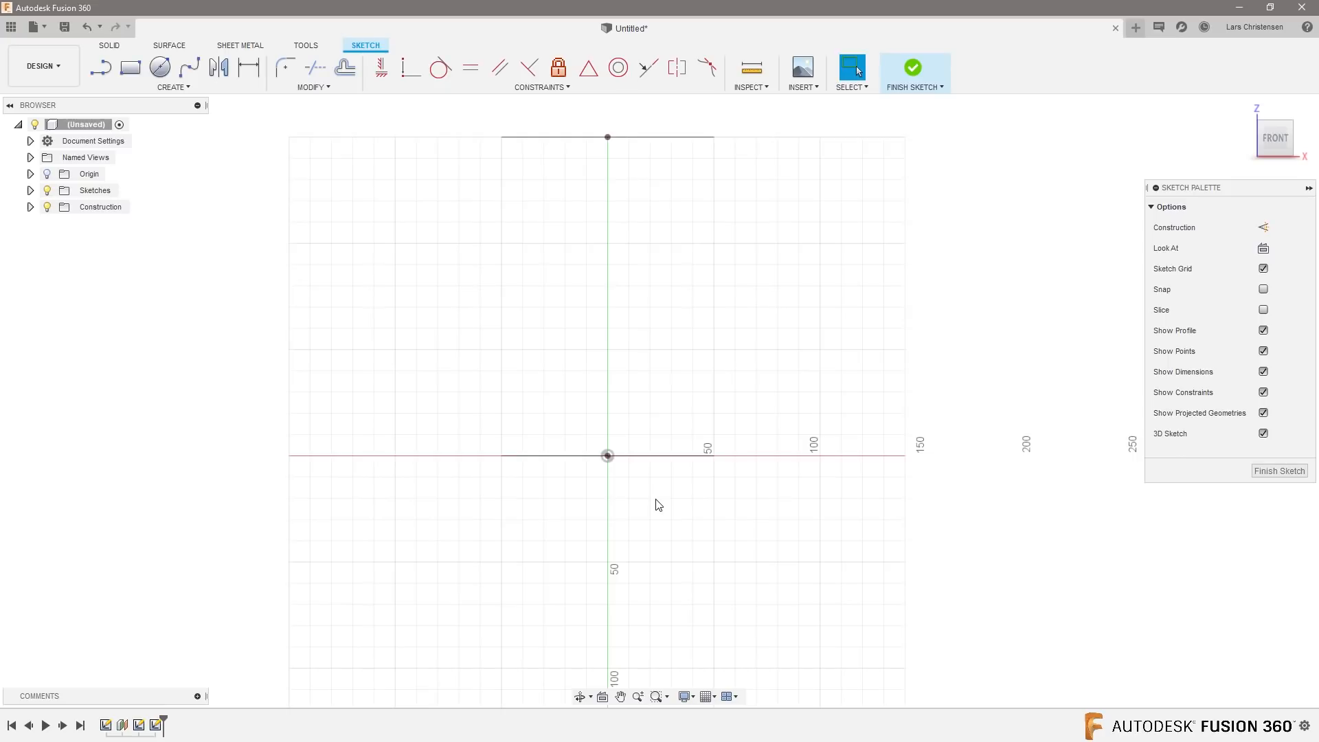
{"action": "key", "text": "p"}
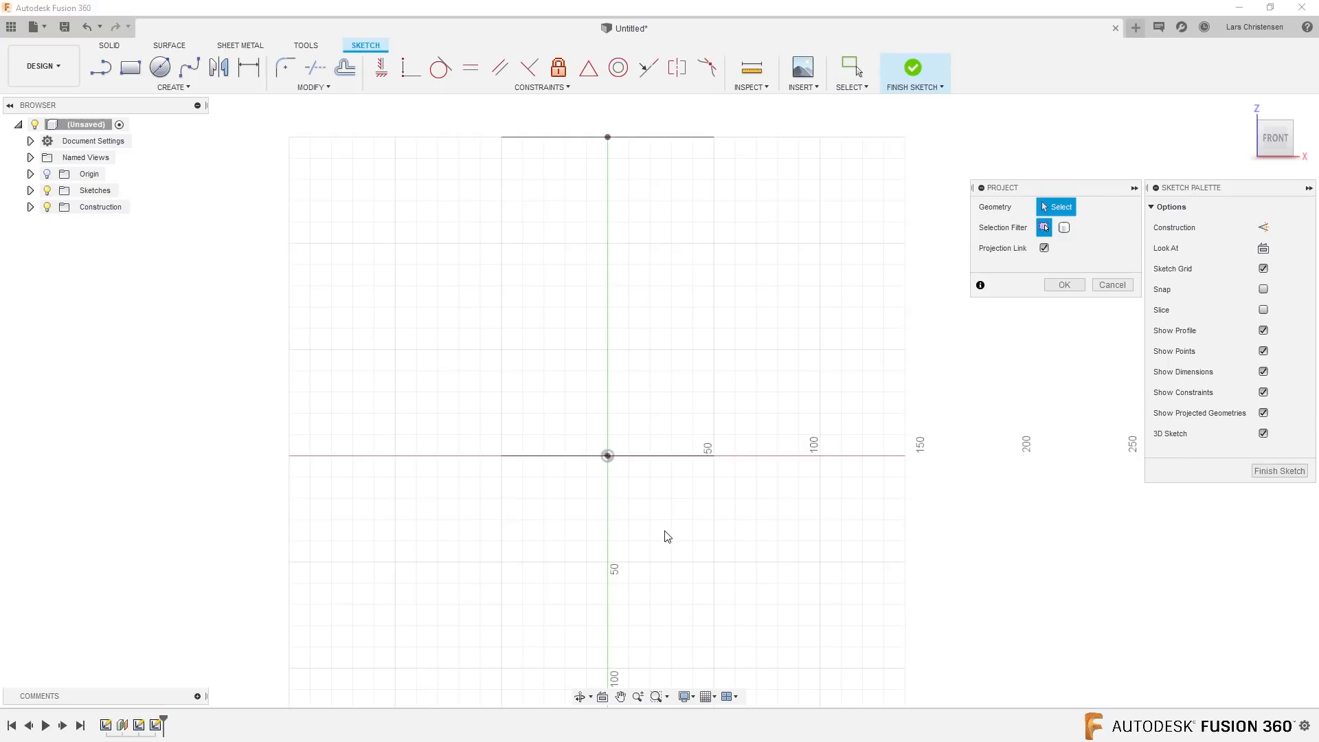
{"action": "left_click", "coordinate": [700, 455]}
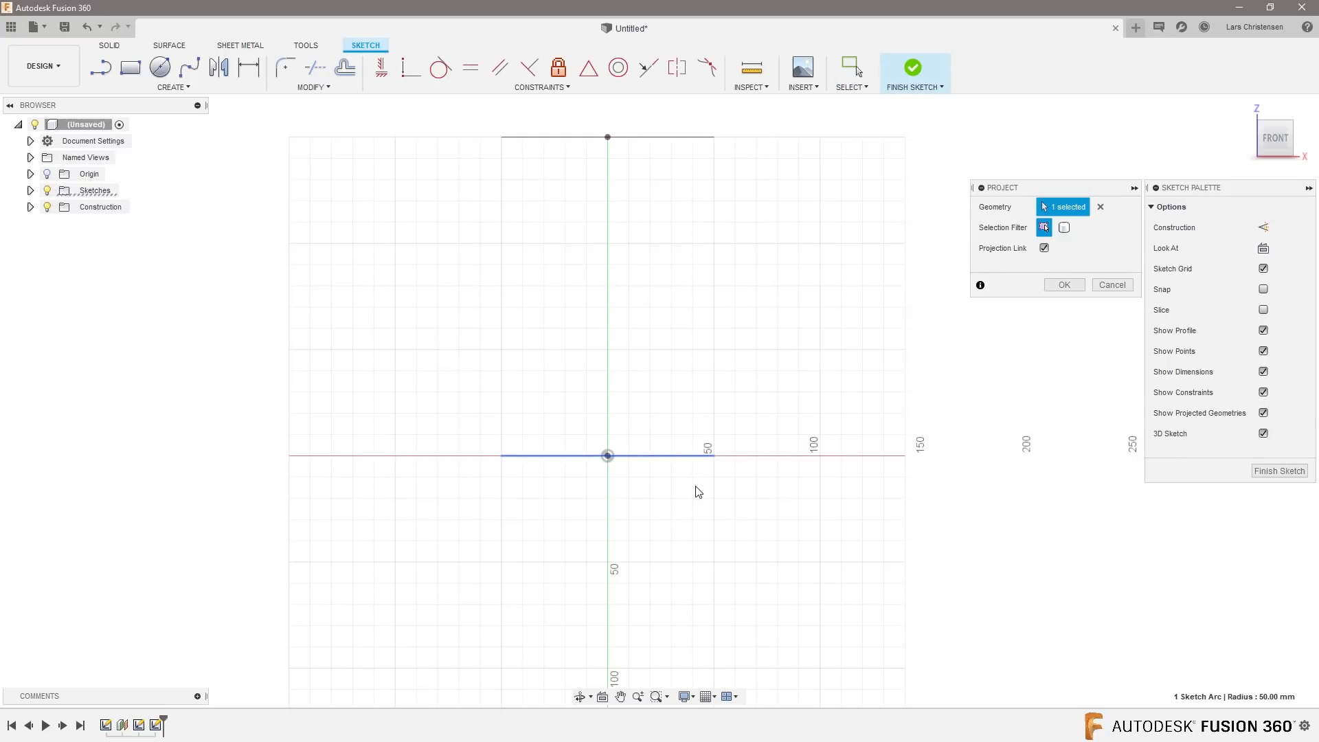
{"action": "left_click", "coordinate": [691, 139]}
{"action": "left_click", "coordinate": [1075, 285]}
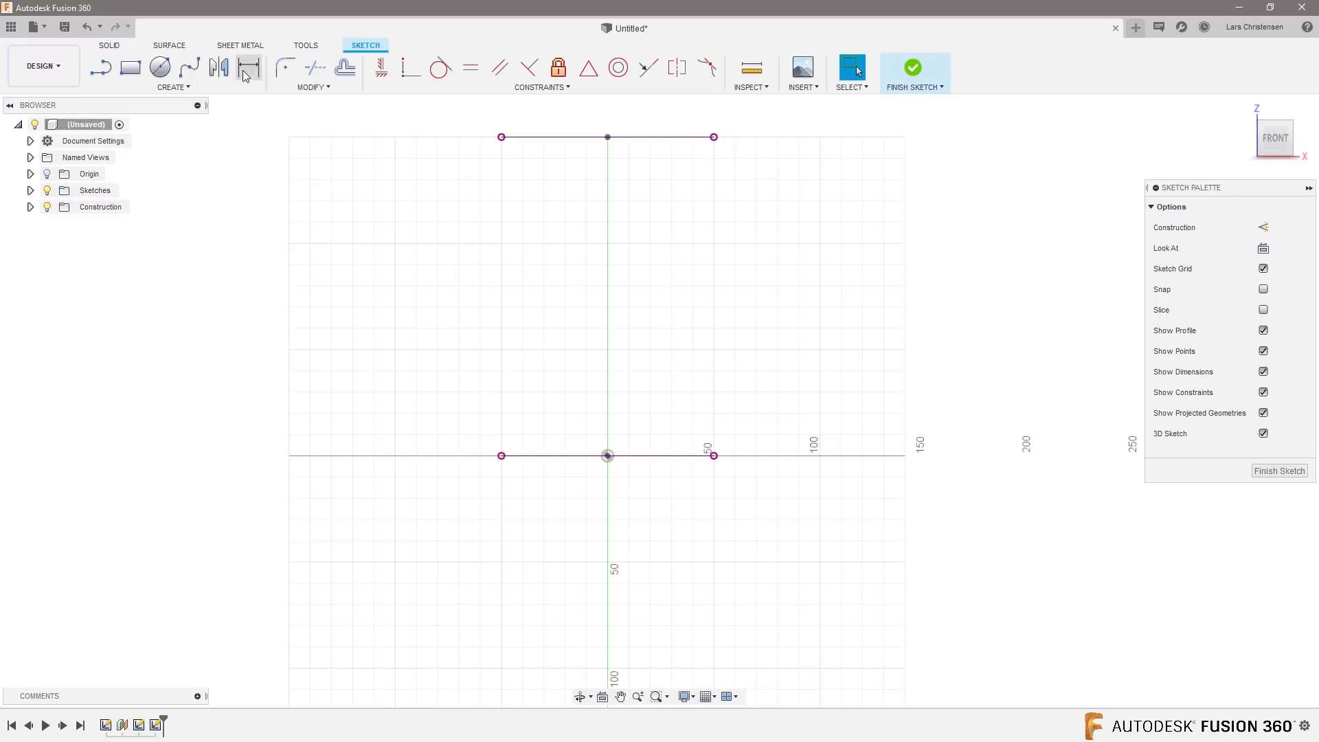
Step: Draw a three-point fit spline from the upper circle's right end, bowing inward, to the lower circle's right end
{"action": "left_click", "coordinate": [190, 68]}
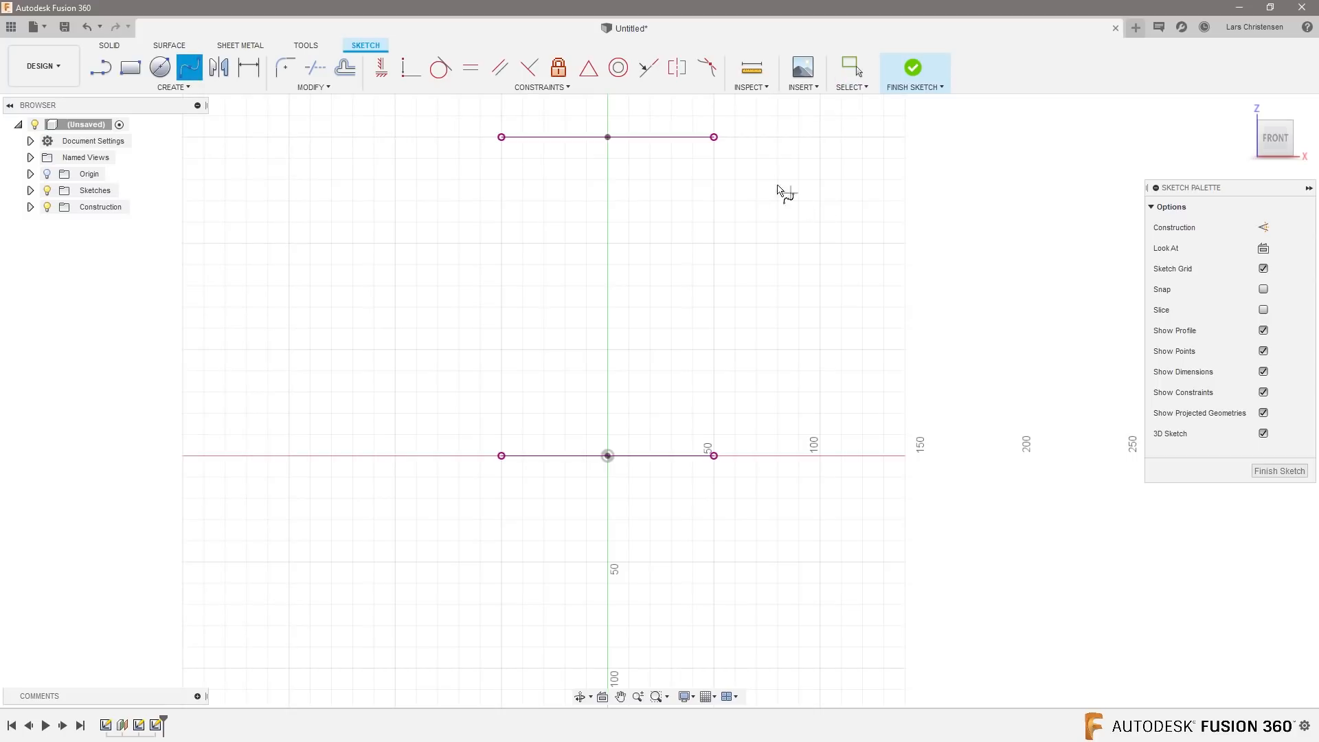
{"action": "left_click", "coordinate": [714, 137]}
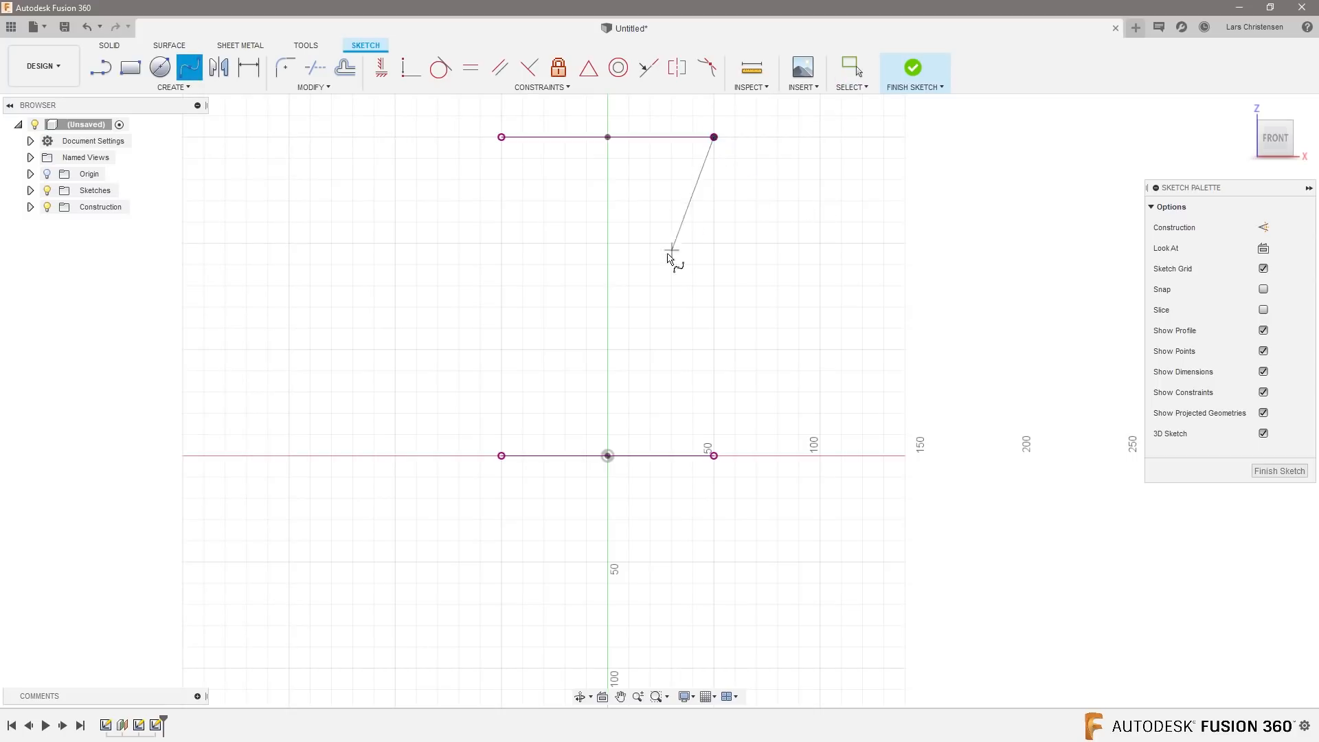
{"action": "left_click", "coordinate": [633, 299]}
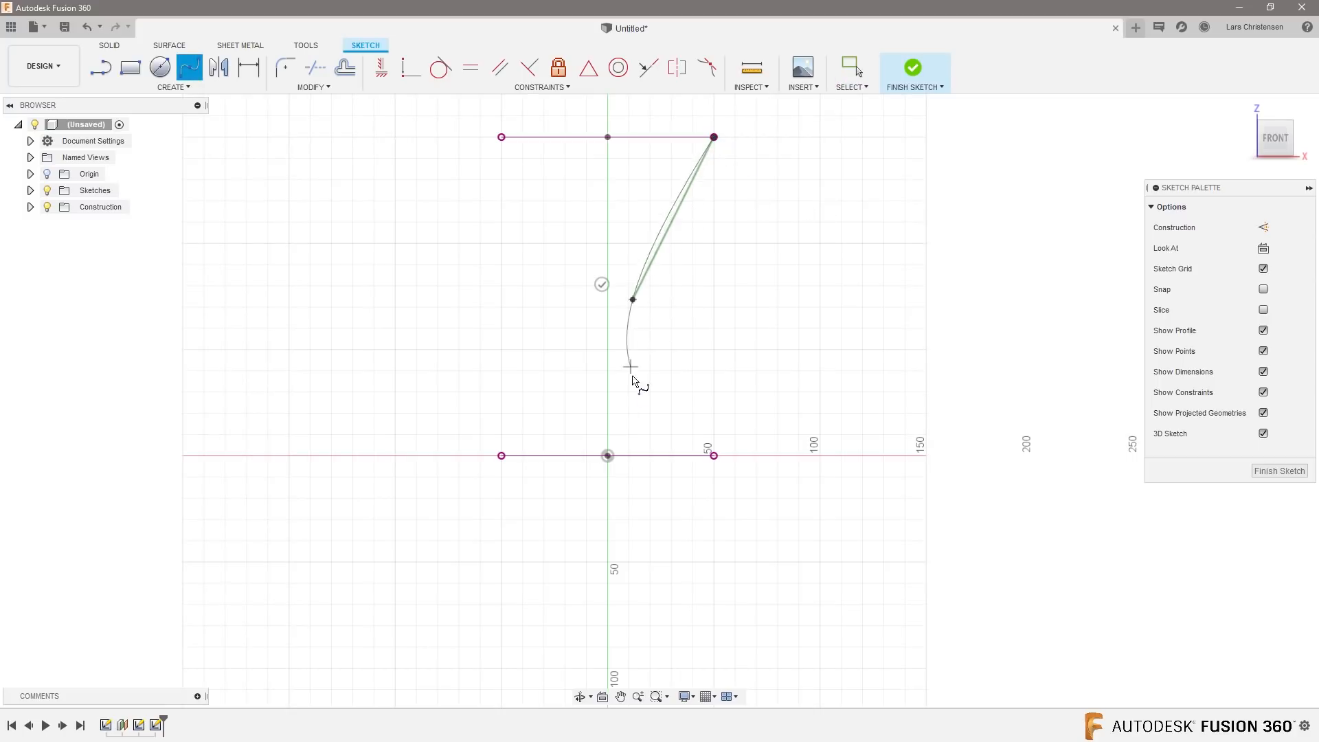
{"action": "left_click", "coordinate": [714, 456]}
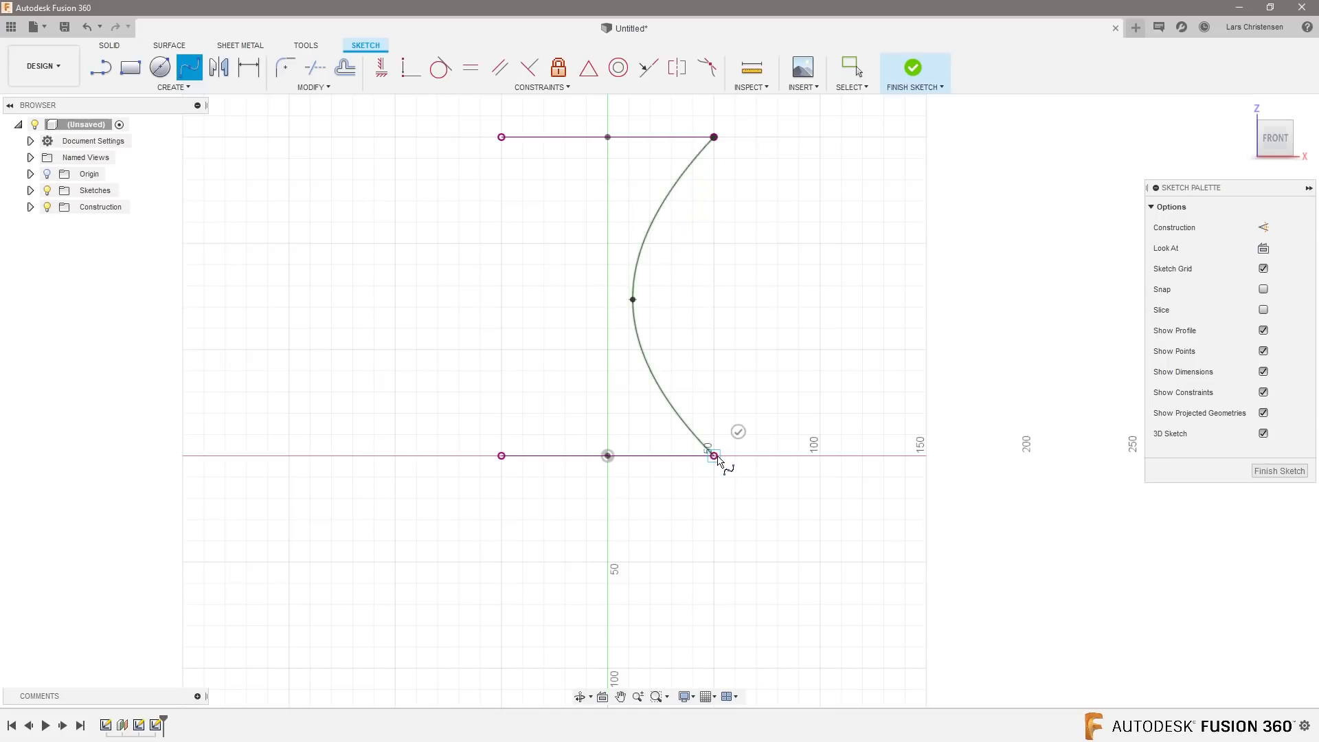
{"action": "left_click", "coordinate": [738, 431]}
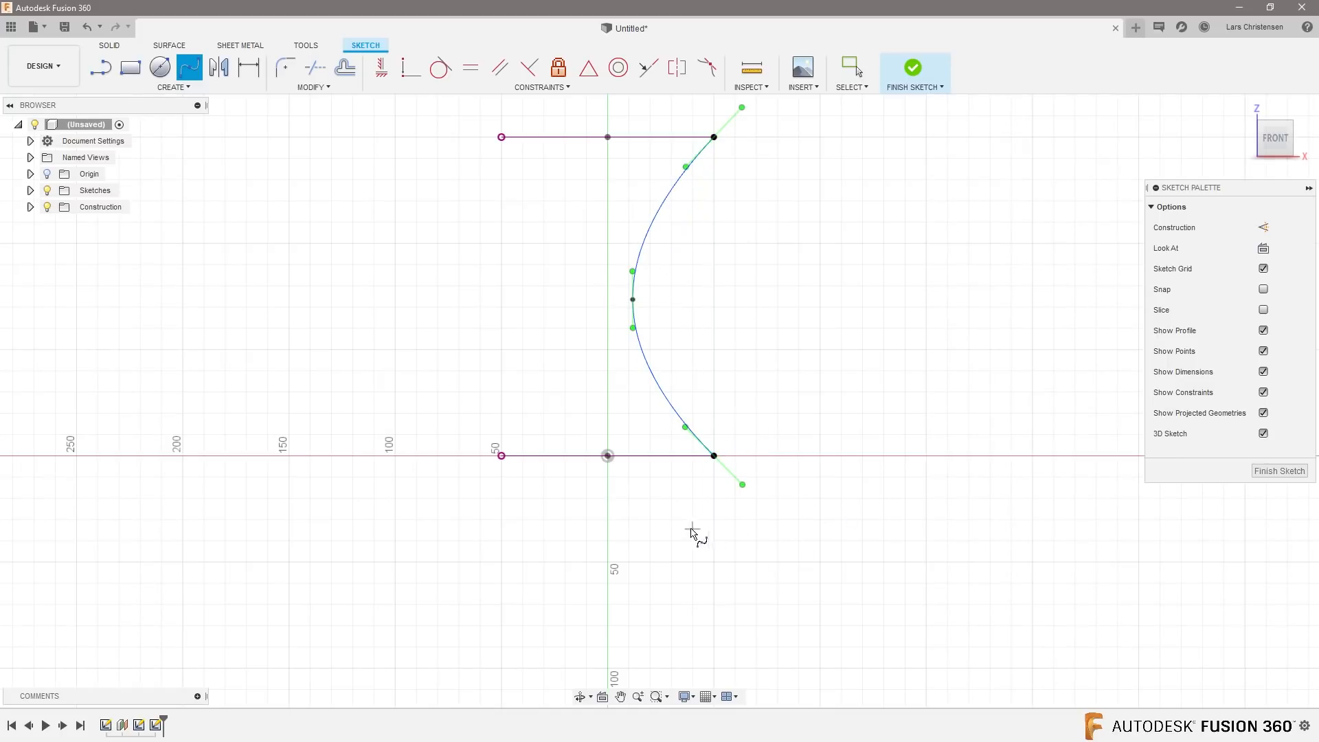
Step: Dimension the spline's middle point 75 mm above the origin and 15 mm from the centre axis
{"action": "key", "text": "d"}
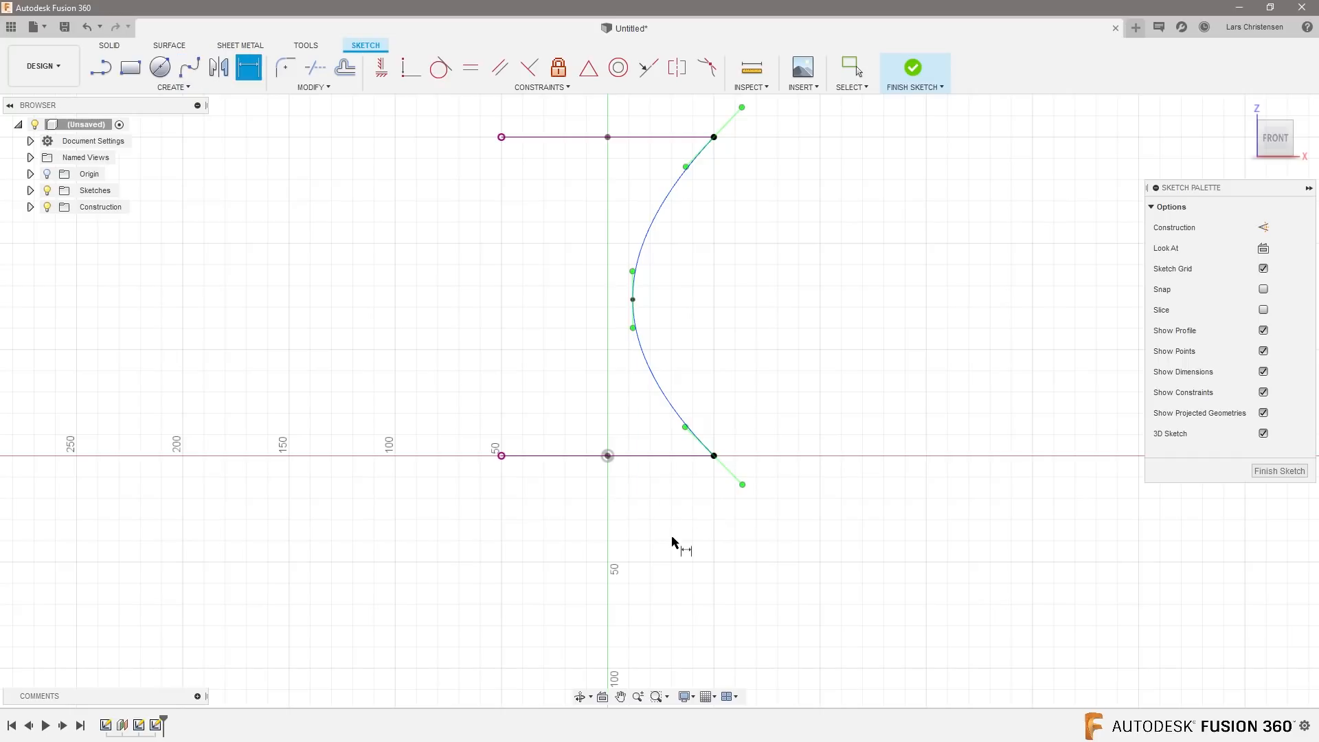
{"action": "left_click", "coordinate": [607, 456]}
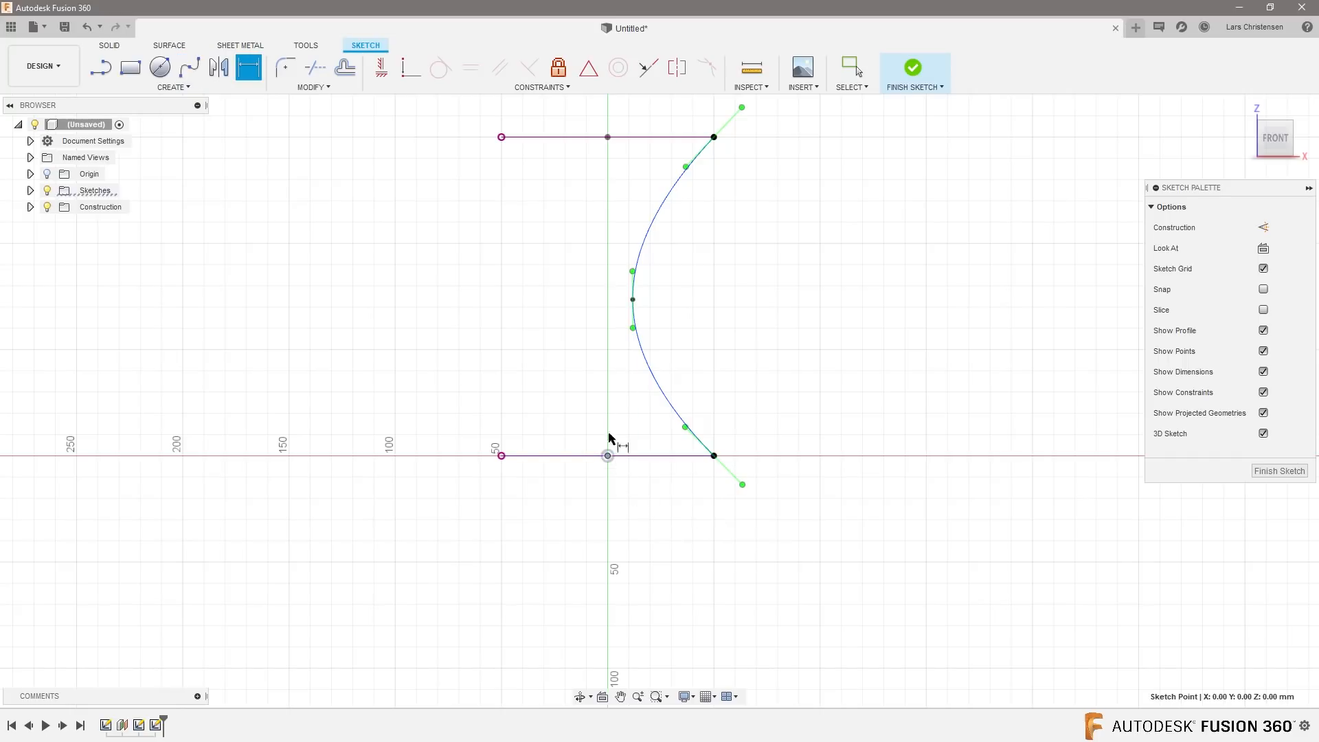
{"action": "left_click", "coordinate": [633, 299]}
{"action": "left_click", "coordinate": [570, 364]}
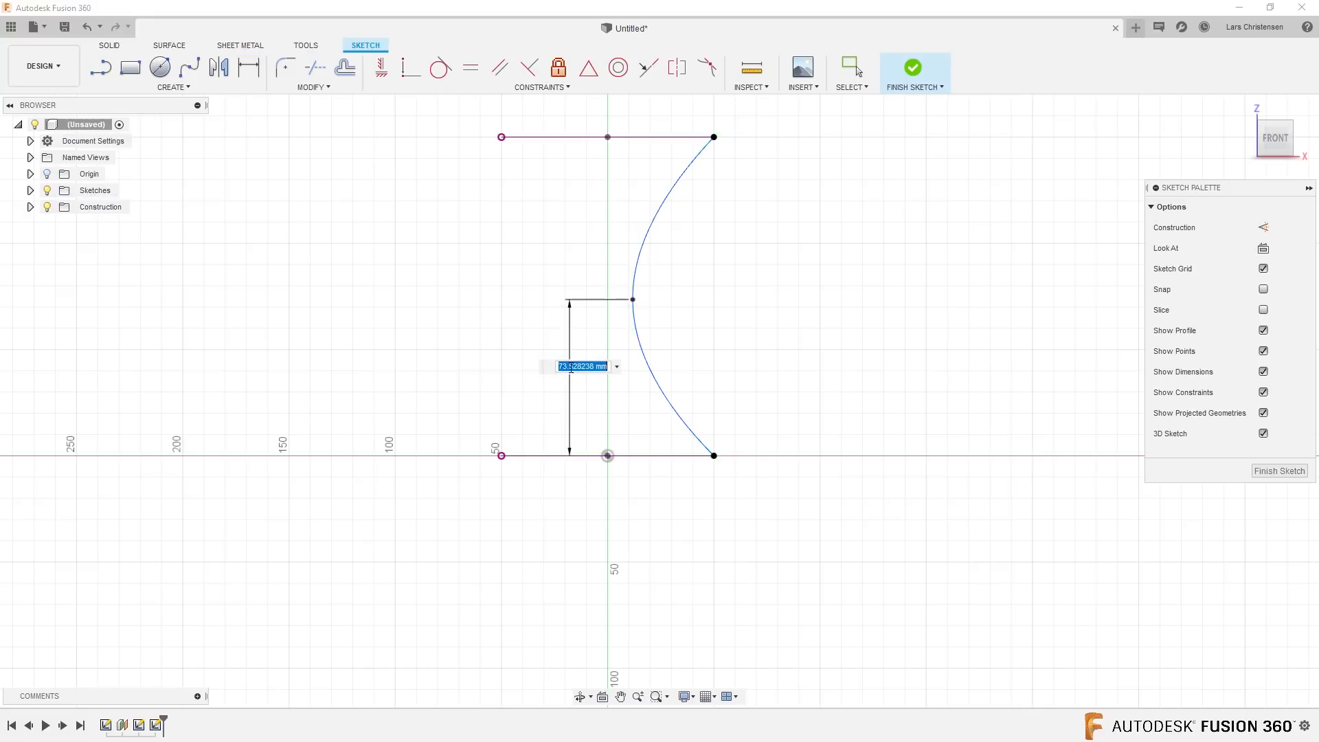
{"action": "type", "text": "75"}
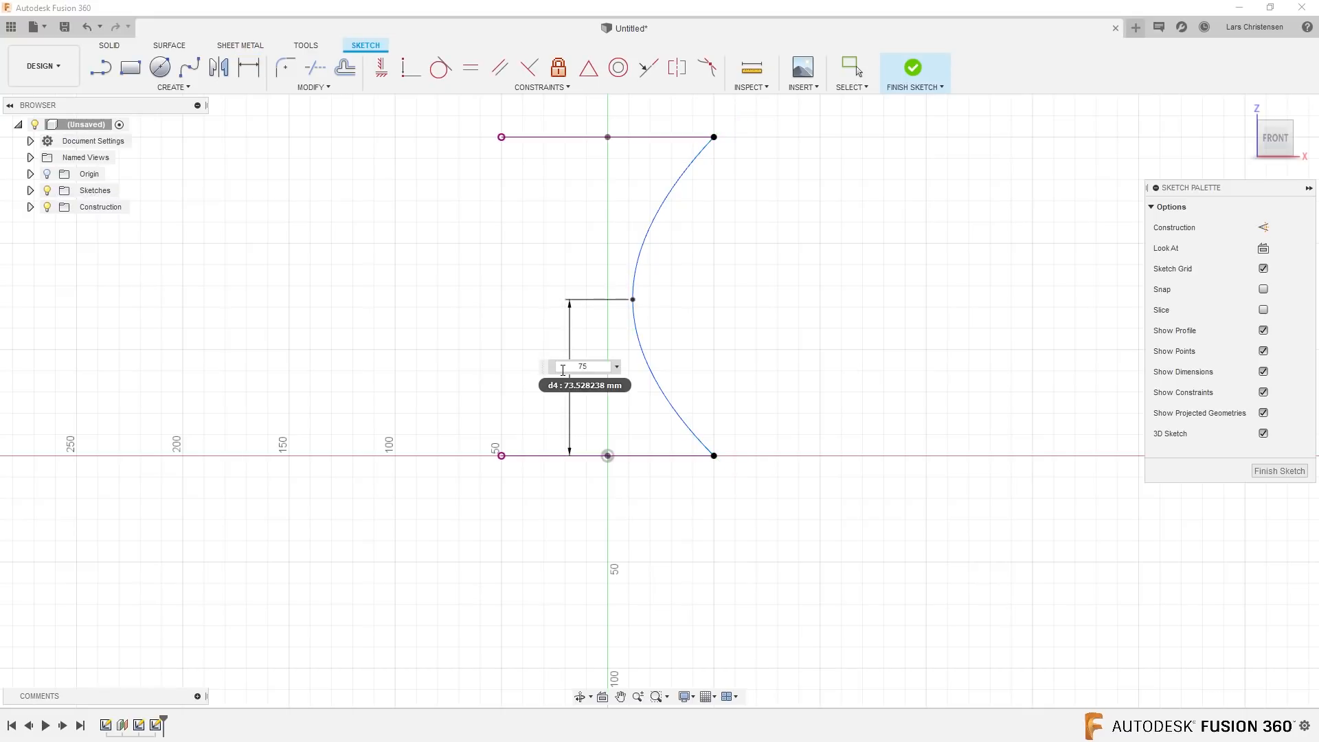
{"action": "key", "text": "Return"}
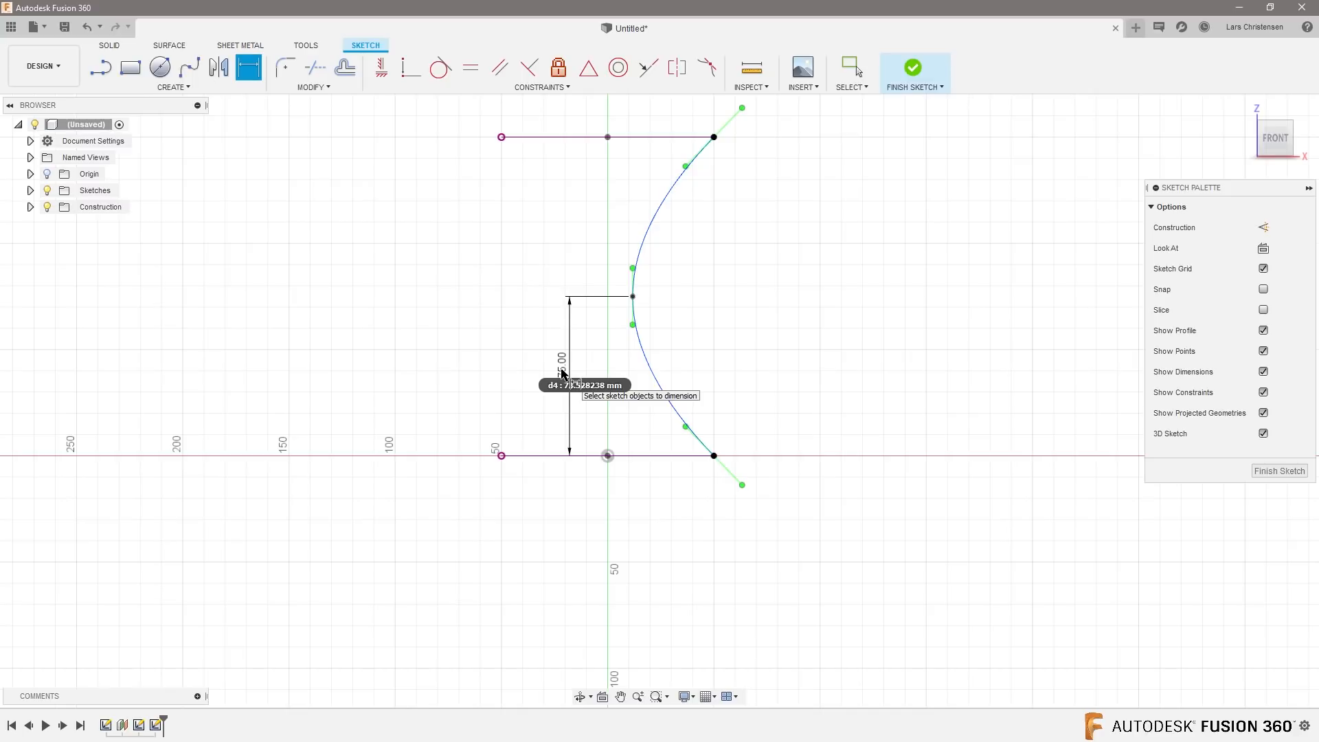
{"action": "left_click", "coordinate": [609, 457]}
{"action": "left_click", "coordinate": [634, 298]}
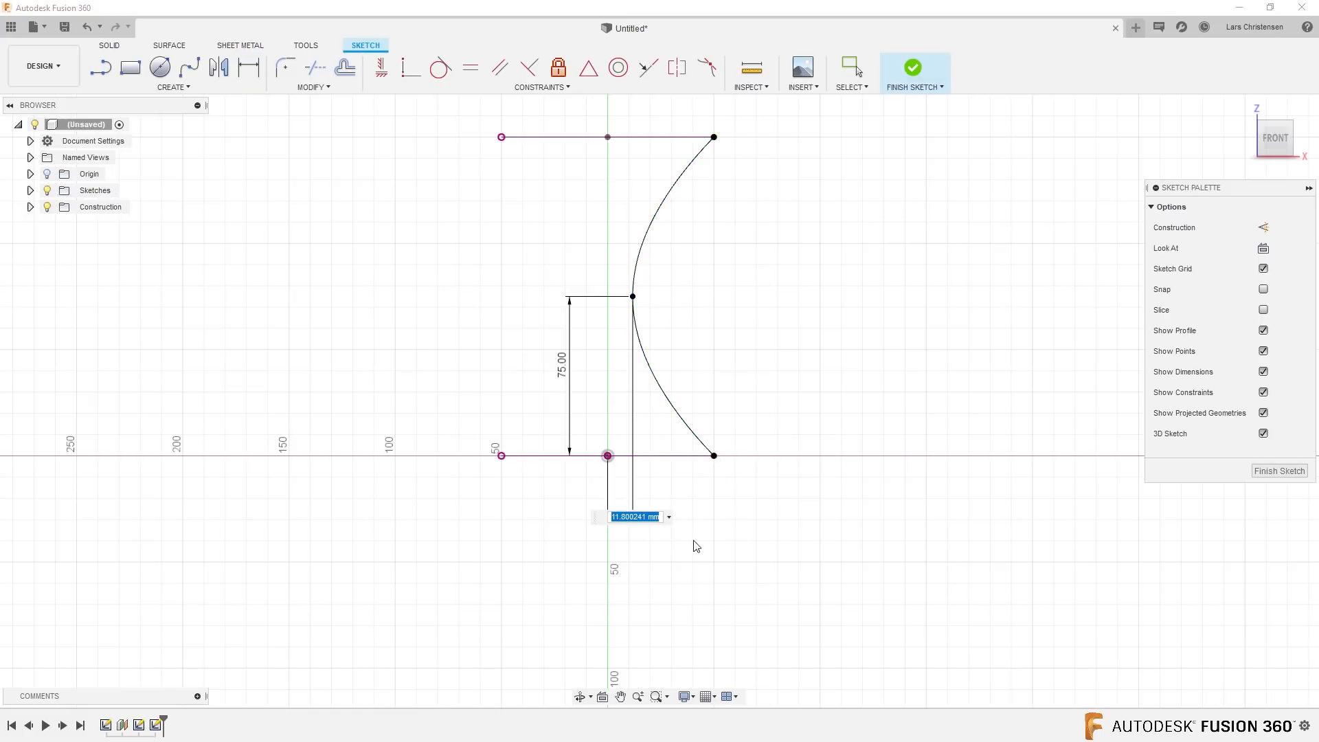
{"action": "type", "text": "15"}
{"action": "key", "text": "Return"}
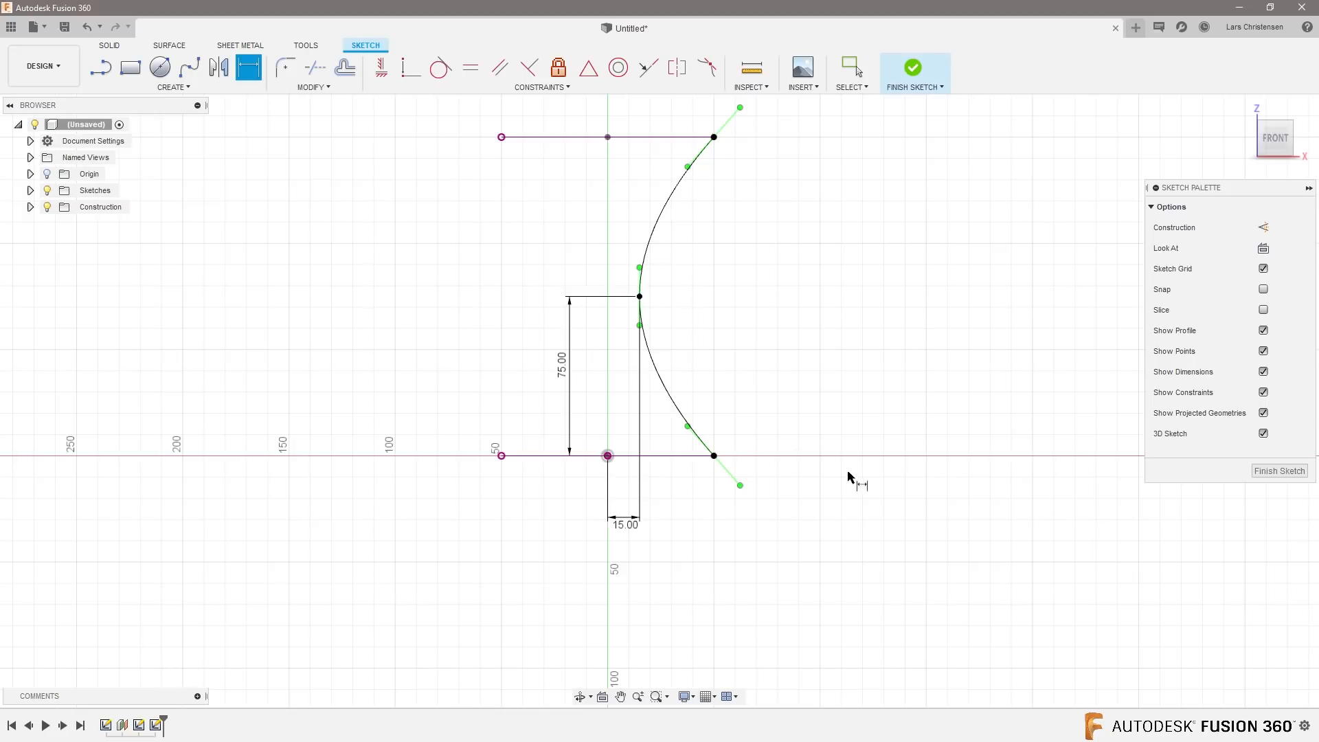
{"action": "middle_click_drag", "start_coordinate": [868, 515], "coordinate": [833, 519], "text": "shift"}
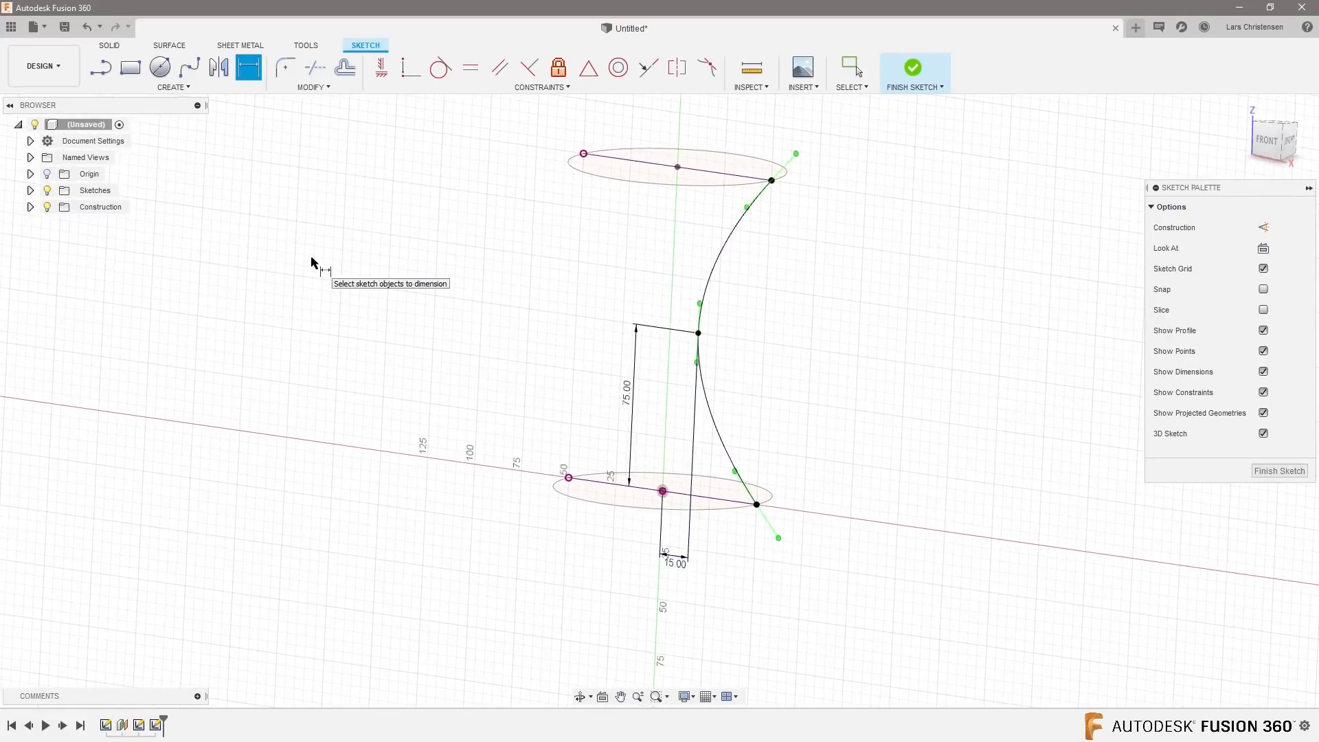
Step: Offset the spline by -2 mm to its left, forming a thin curved strip profile
{"action": "key", "text": "o"}
{"action": "left_click", "coordinate": [715, 275]}
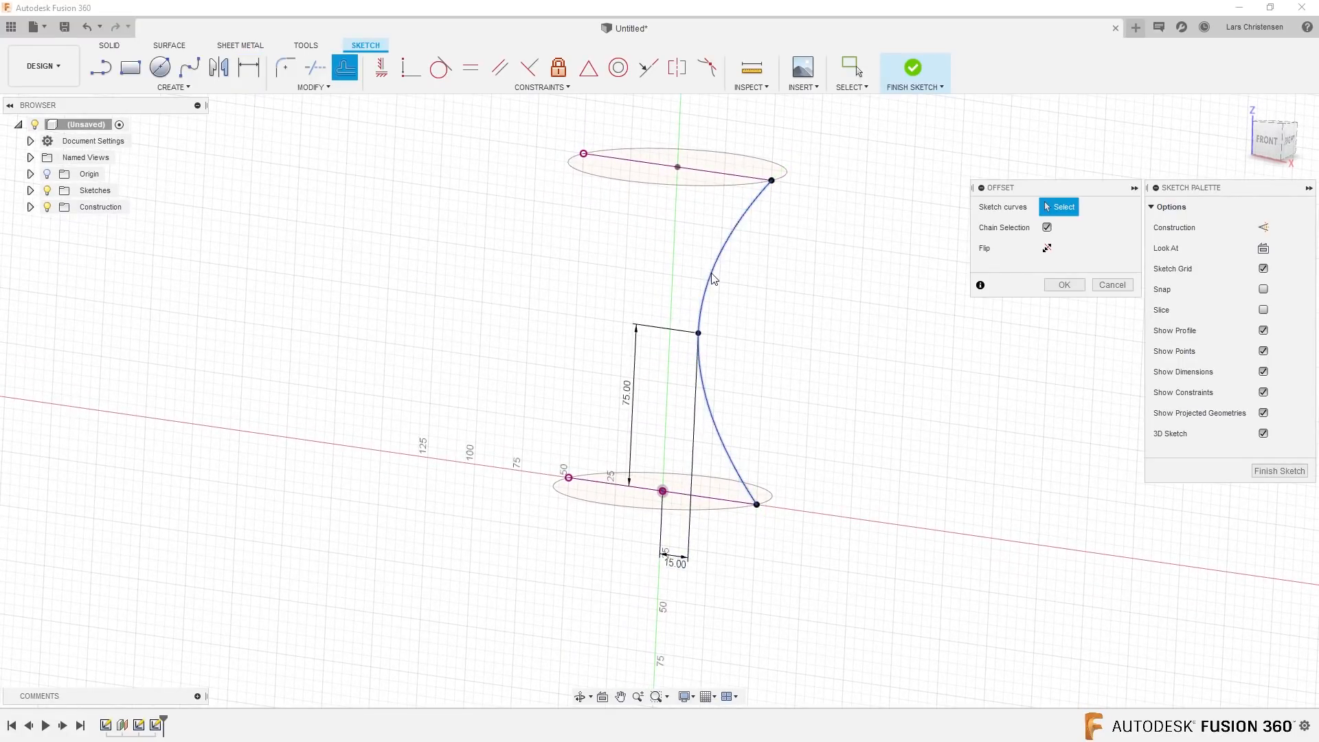
{"action": "left_click_drag", "start_coordinate": [713, 275], "coordinate": [701, 270]}
{"action": "type", "text": "-2"}
{"action": "key", "text": "Return"}
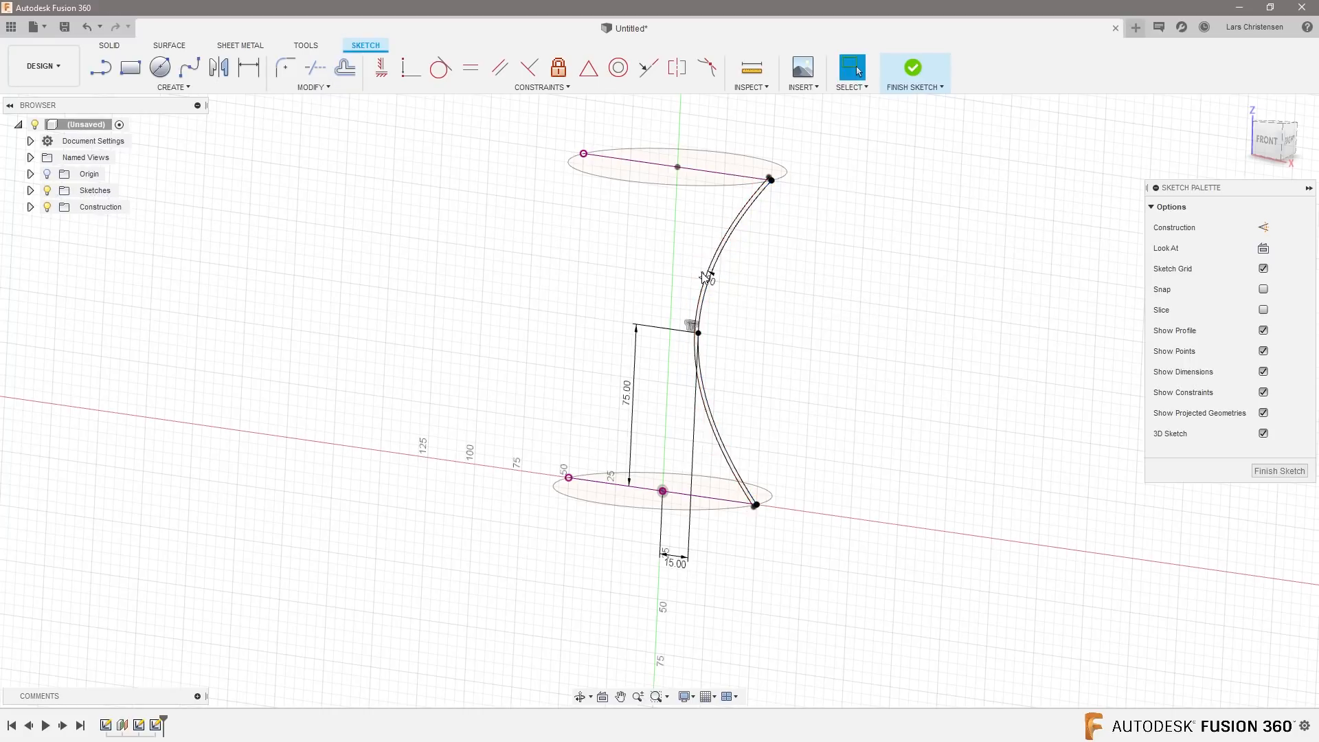
{"action": "left_click", "coordinate": [112, 46]}
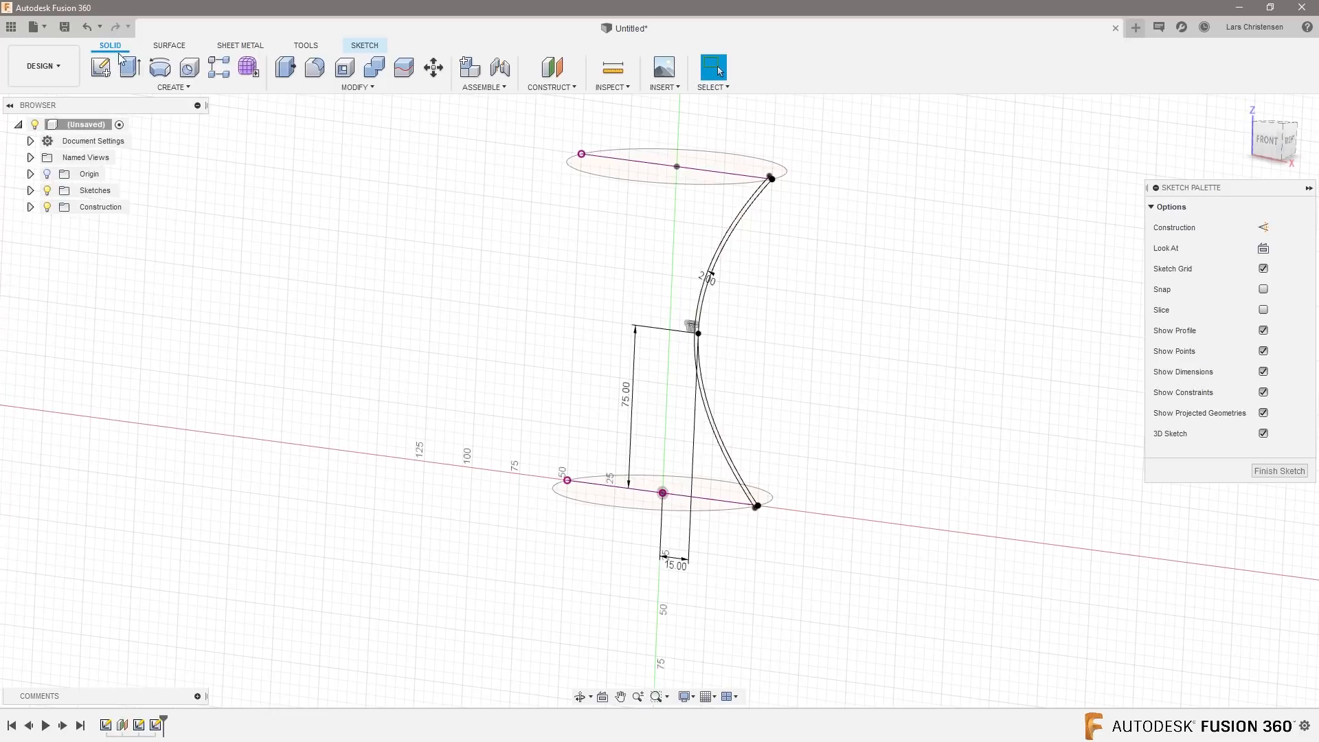
{"action": "left_click", "coordinate": [159, 67]}
Step: Revolve the thin strip 360° around the Z axis into a hollow hourglass body
{"action": "left_click", "coordinate": [712, 277]}
{"action": "left_click", "coordinate": [1215, 227]}
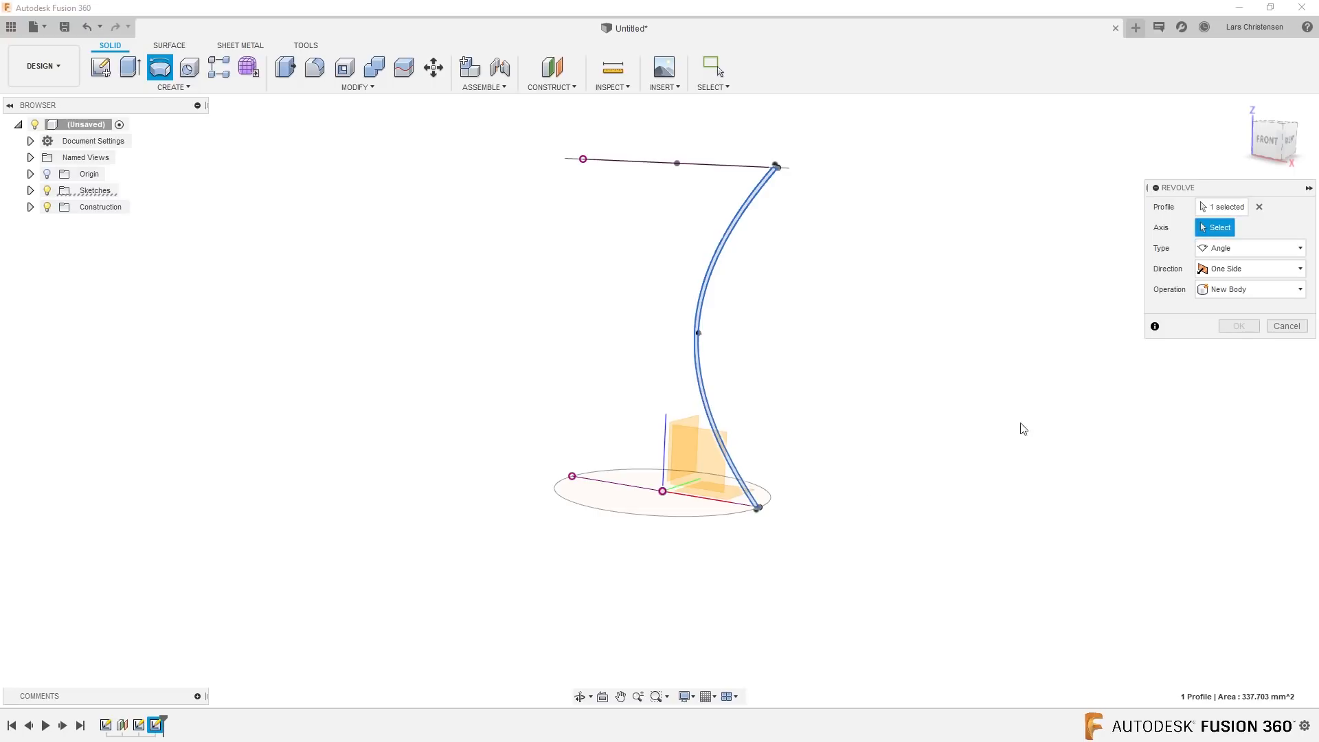
{"action": "left_click", "coordinate": [665, 442]}
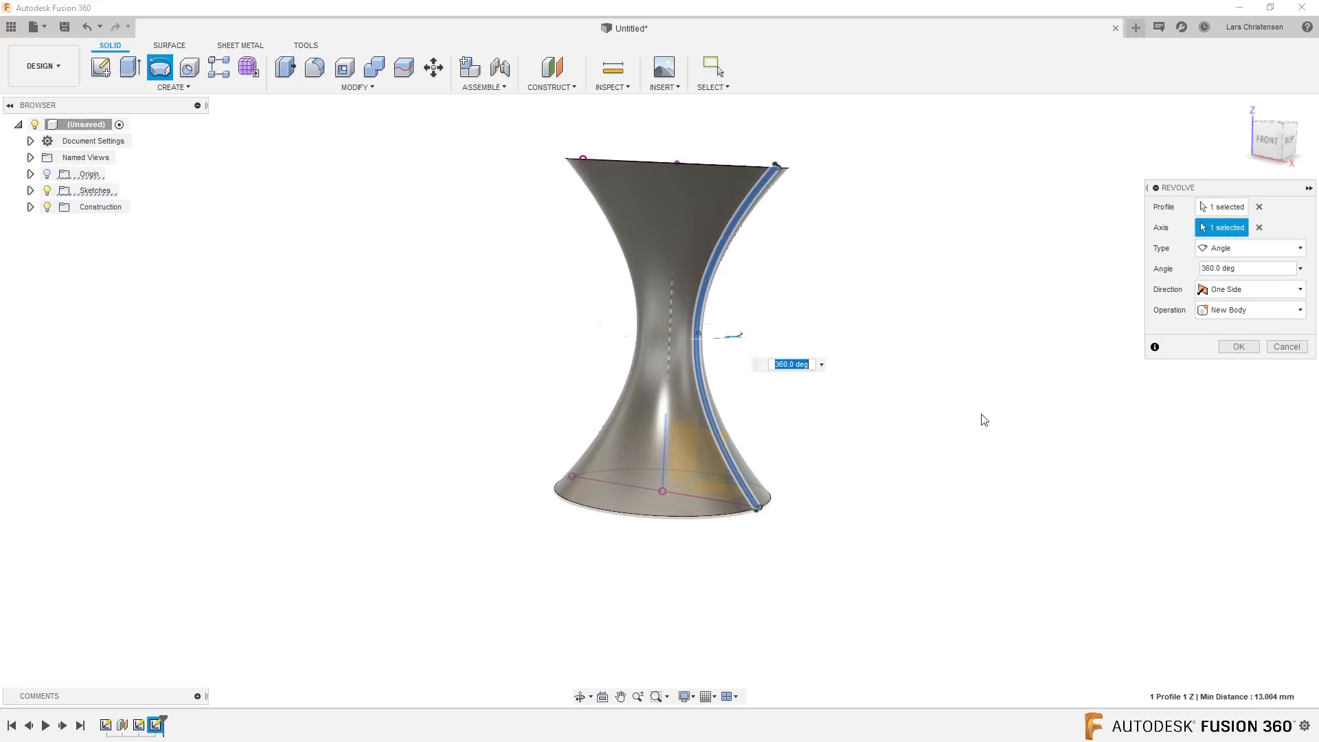
{"action": "left_click", "coordinate": [1239, 351]}
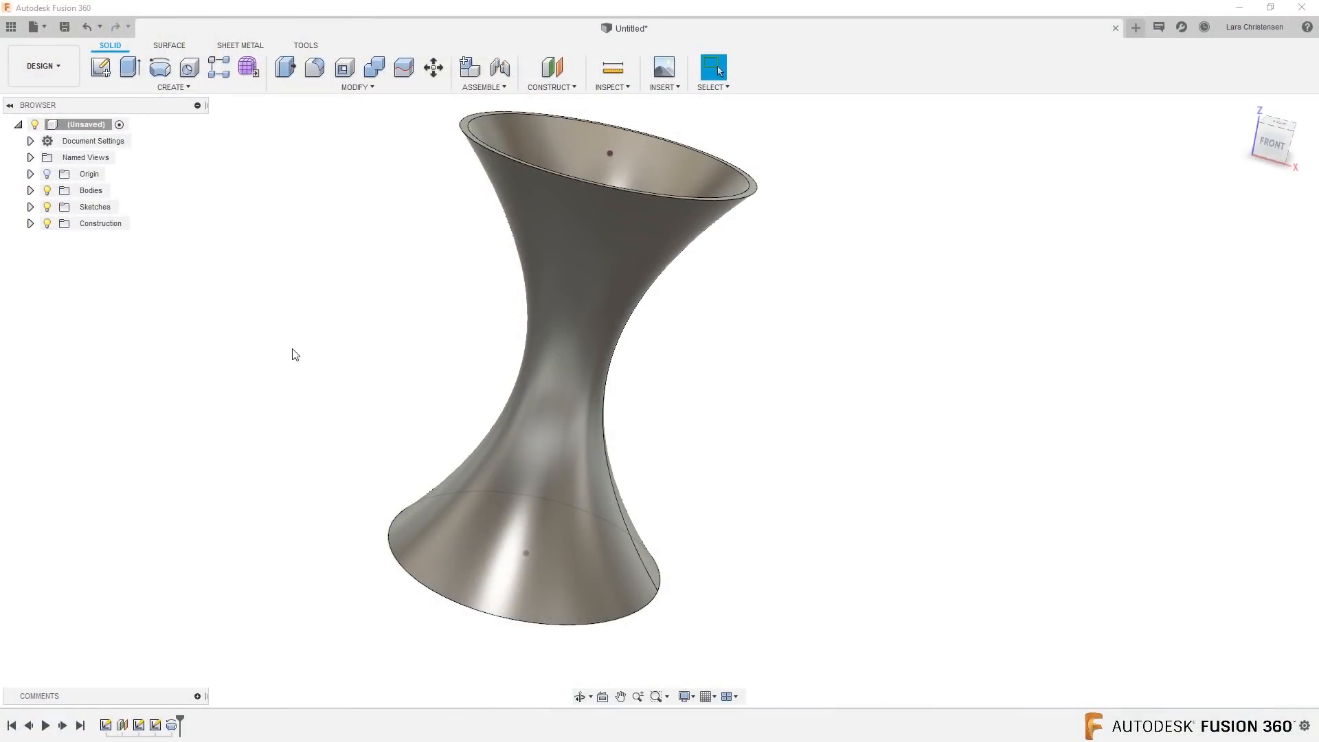
{"action": "middle_click_drag", "start_coordinate": [262, 389], "coordinate": [545, 545], "text": "shift"}
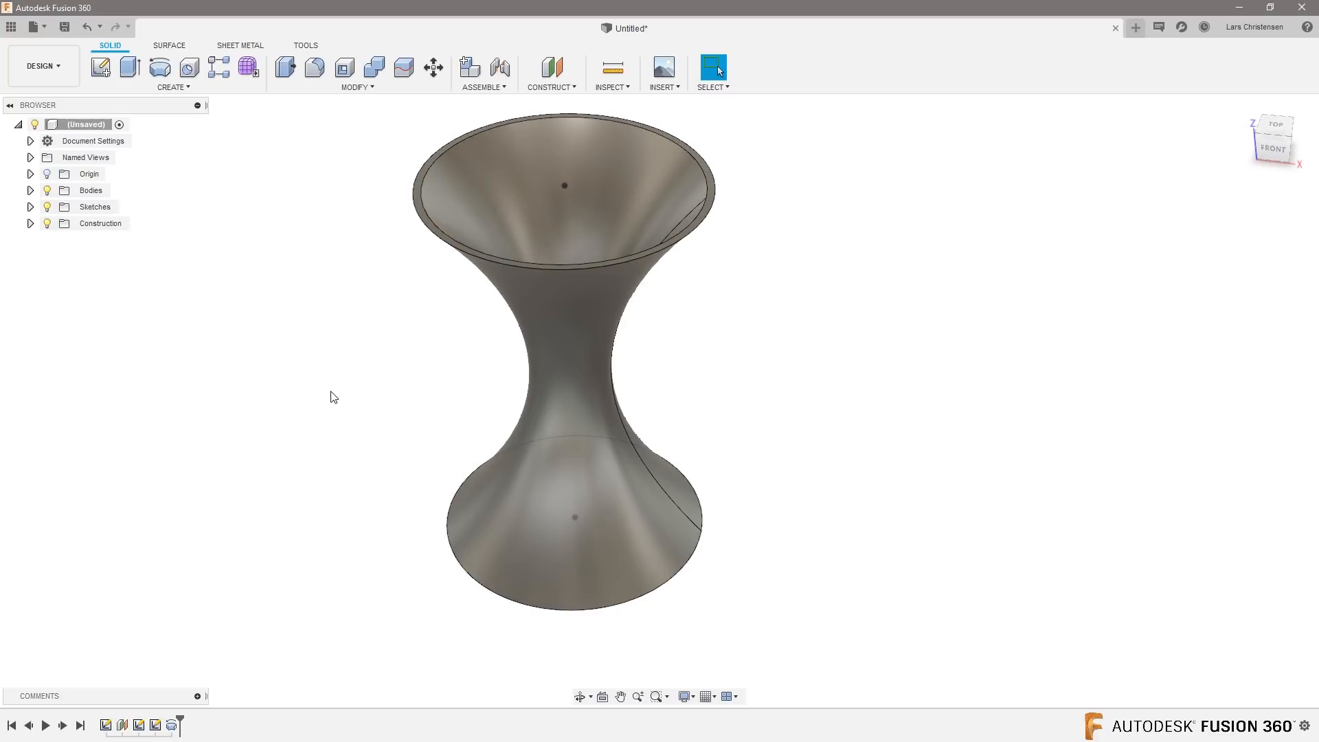
{"action": "middle_click_drag", "start_coordinate": [331, 397], "coordinate": [197, 530], "text": "shift"}
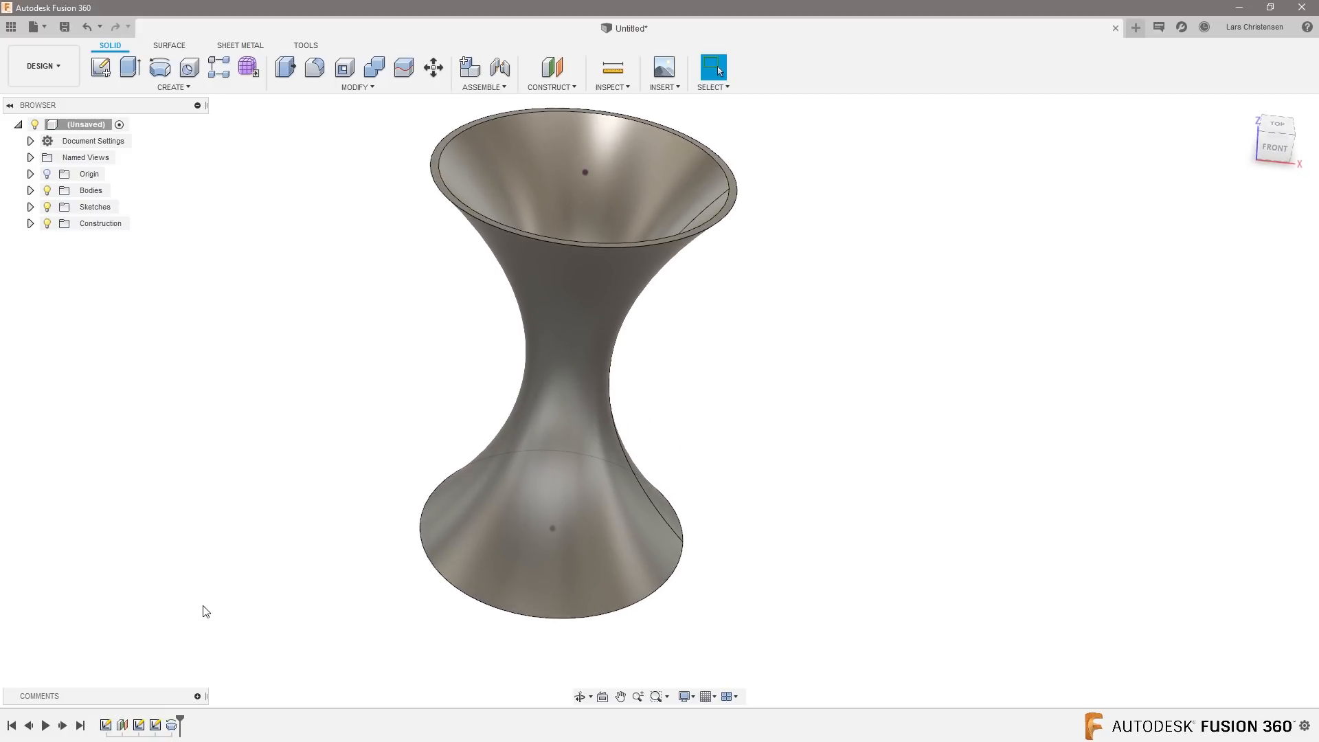
Step: Delete the revolve from the timeline and reopen the lower circle sketch for editing
{"action": "left_click", "coordinate": [171, 731]}
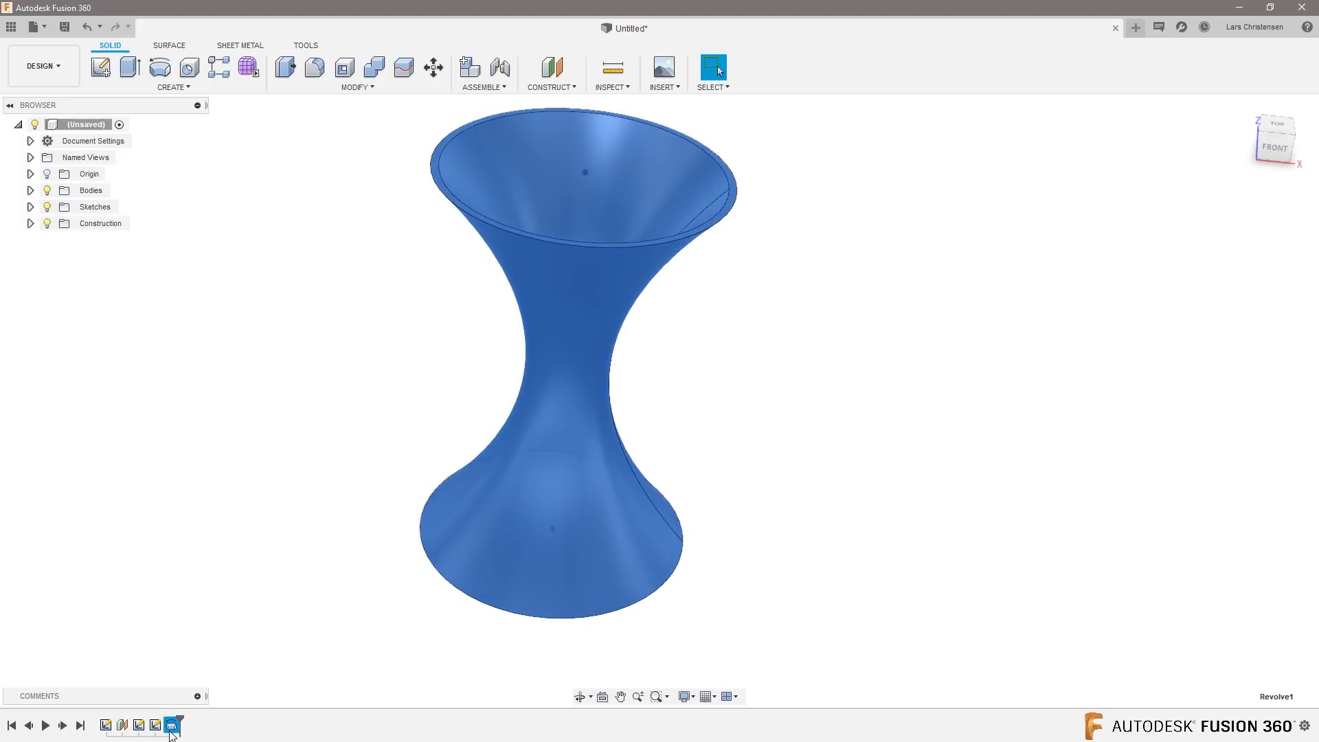
{"action": "key", "text": "Delete"}
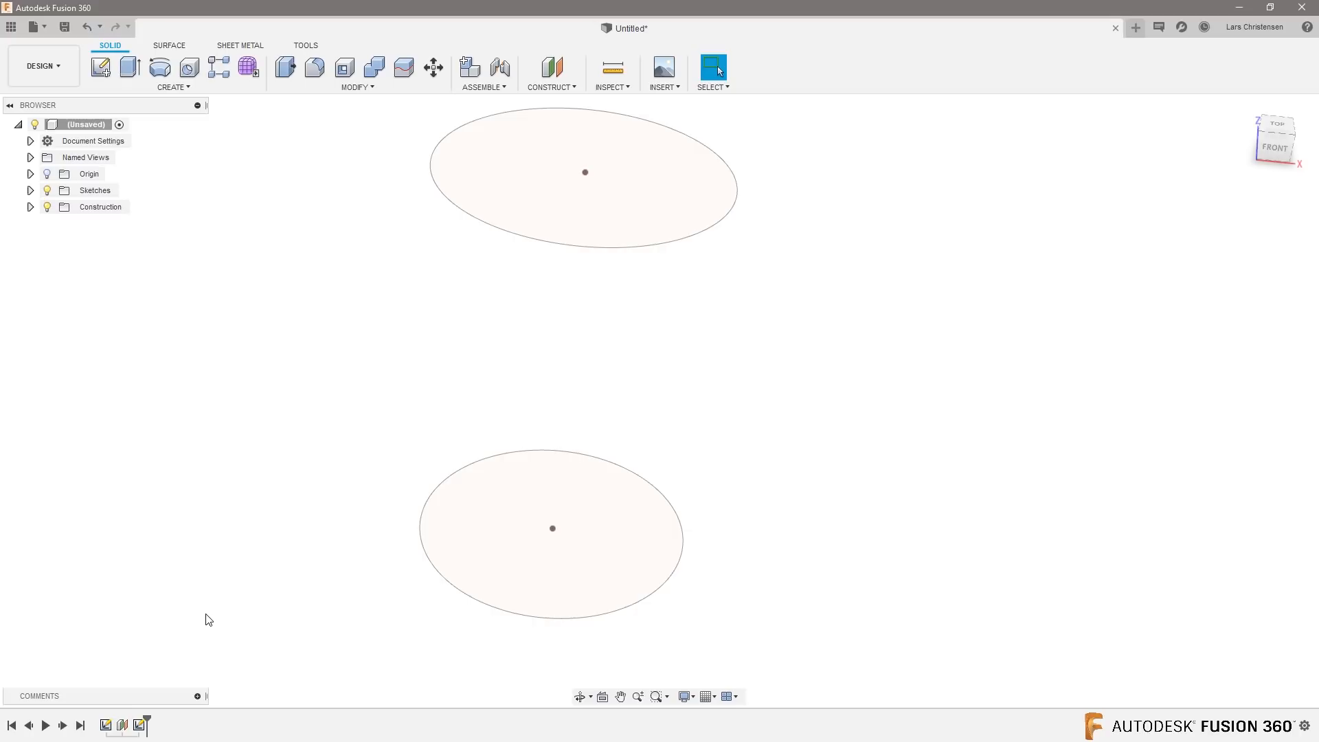
{"action": "left_click", "coordinate": [105, 725]}
{"action": "right_click", "coordinate": [106, 725]}
{"action": "left_click", "coordinate": [151, 583]}
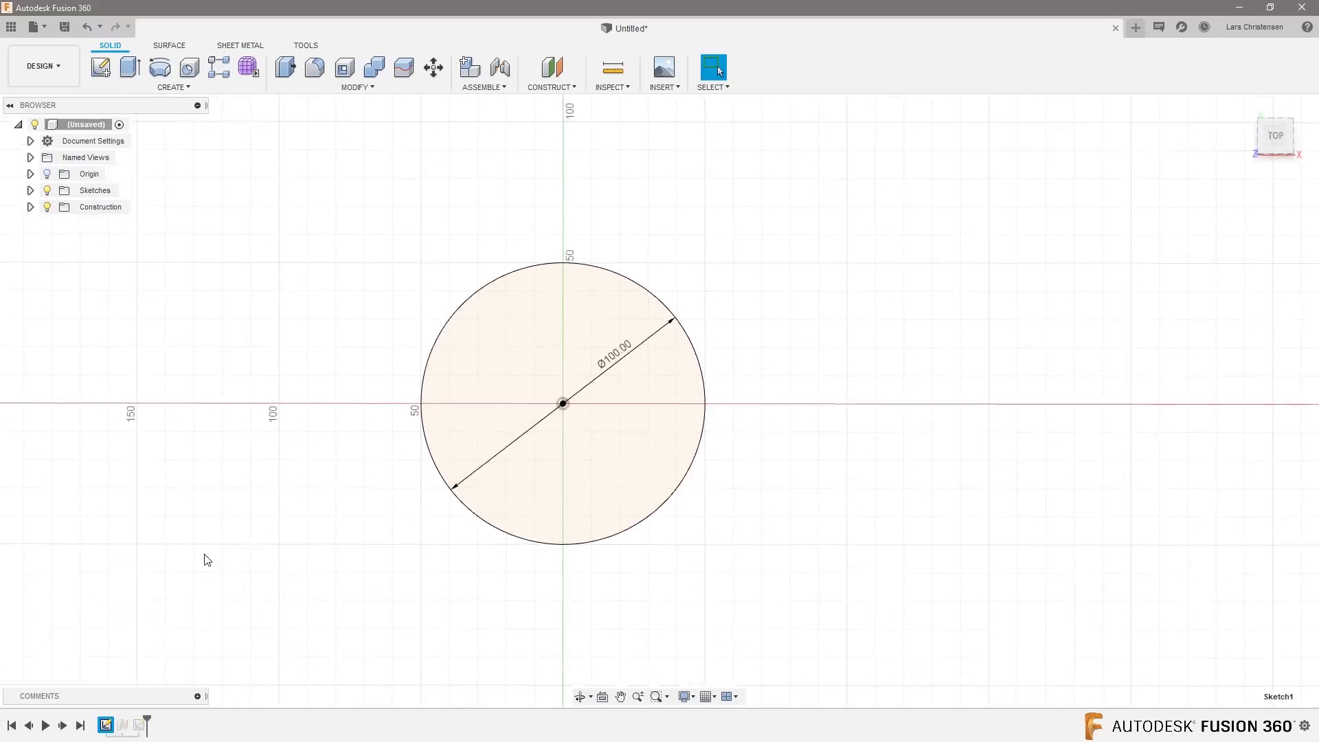
Step: Place a point on the lower circle's edge and dimension it 35 mm from the centre
{"action": "left_click", "coordinate": [165, 87]}
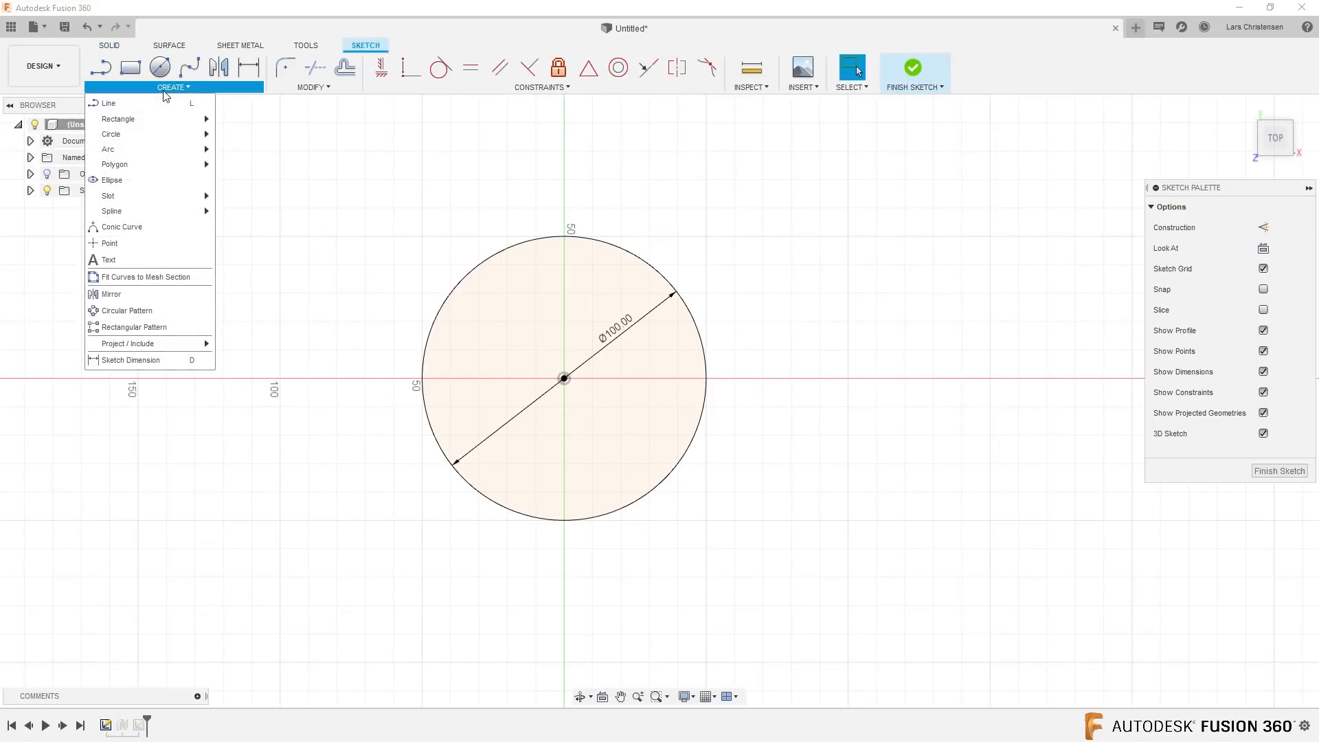
{"action": "left_click", "coordinate": [127, 245]}
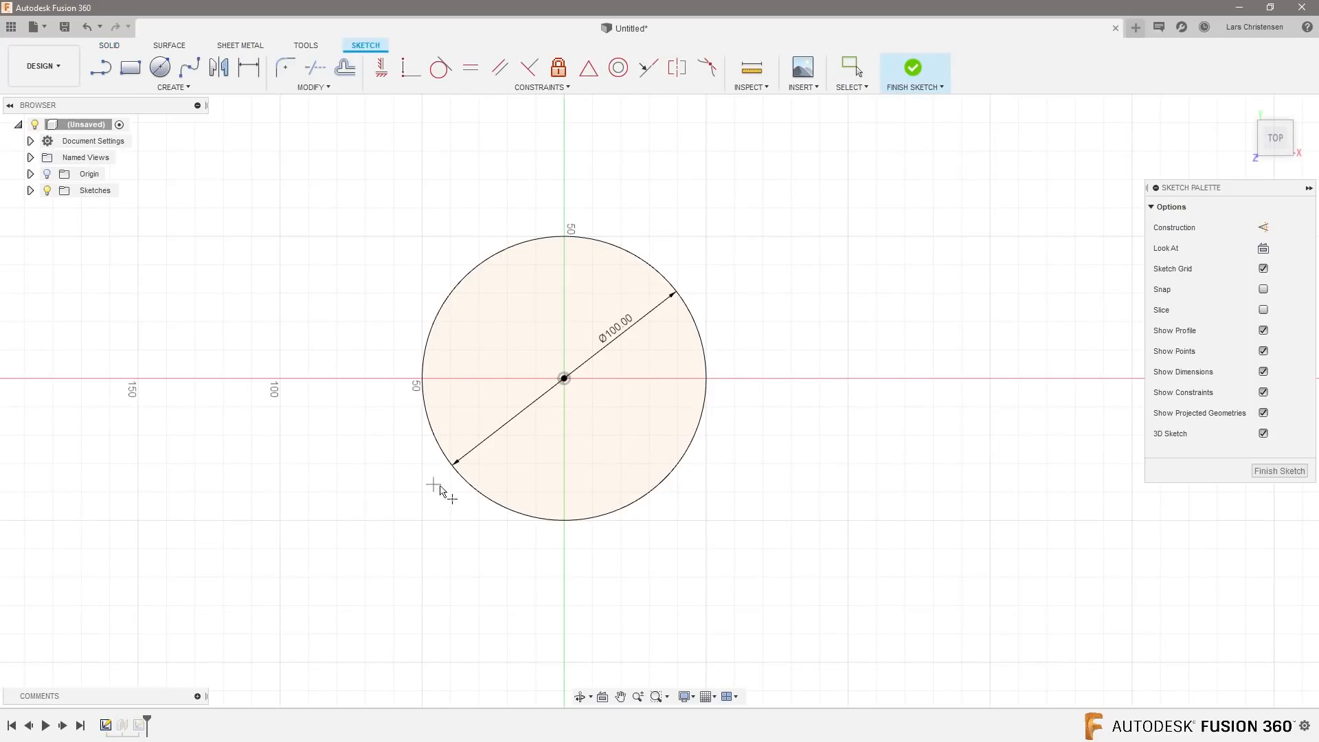
{"action": "left_click", "coordinate": [474, 488]}
{"action": "key", "text": "d"}
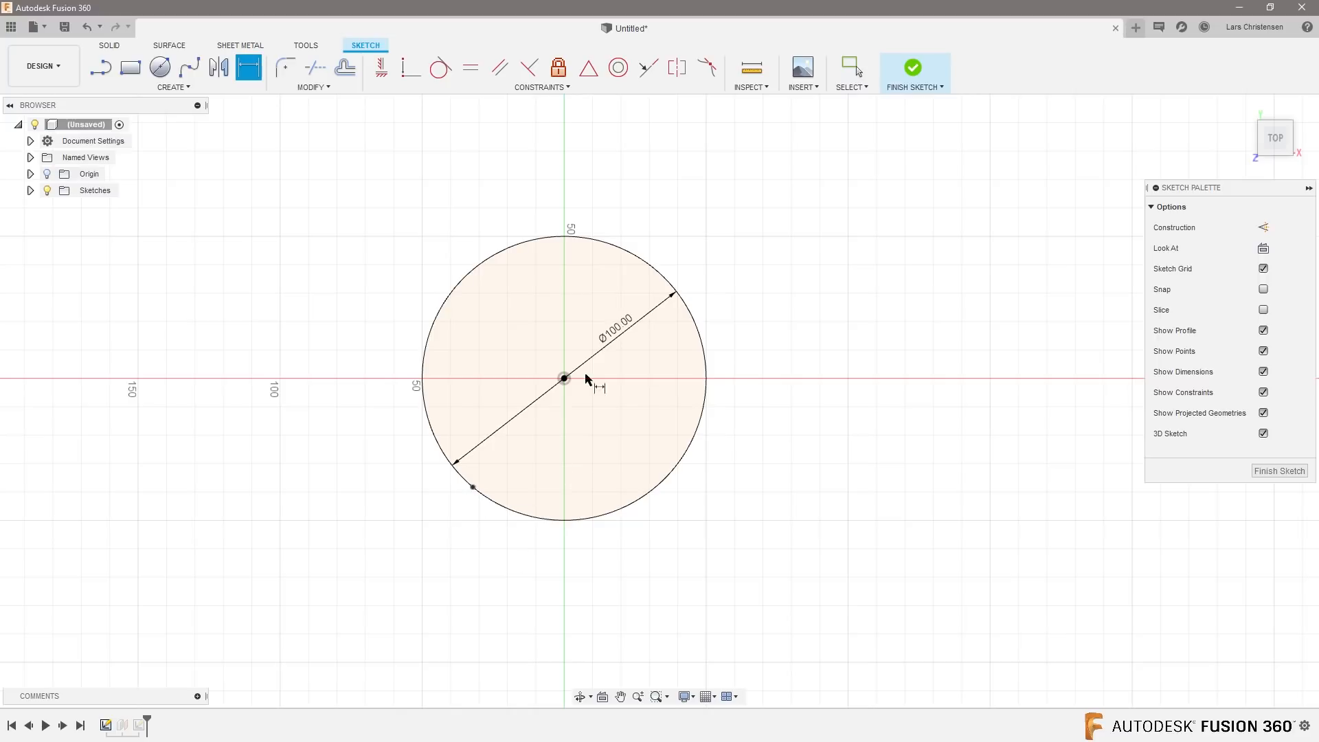
{"action": "left_click", "coordinate": [564, 378]}
{"action": "left_click", "coordinate": [472, 487]}
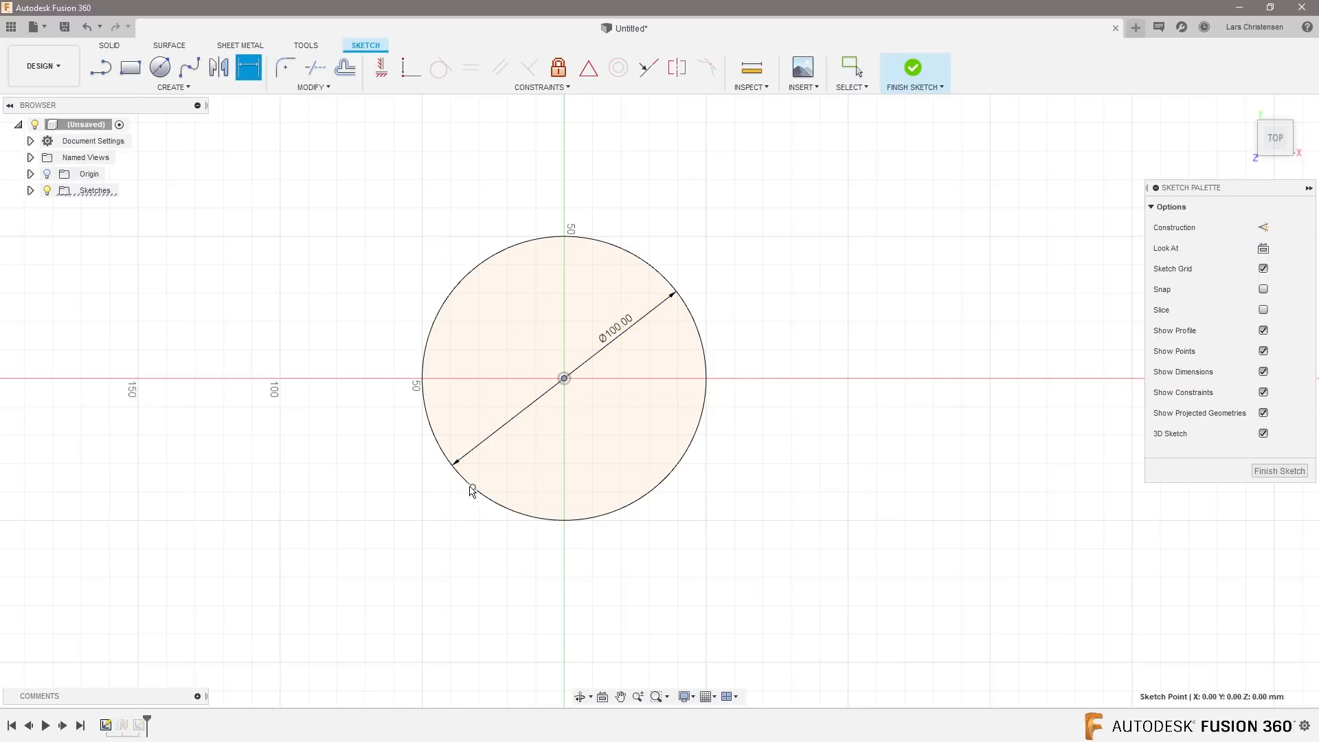
{"action": "left_click", "coordinate": [363, 426]}
{"action": "type", "text": "35"}
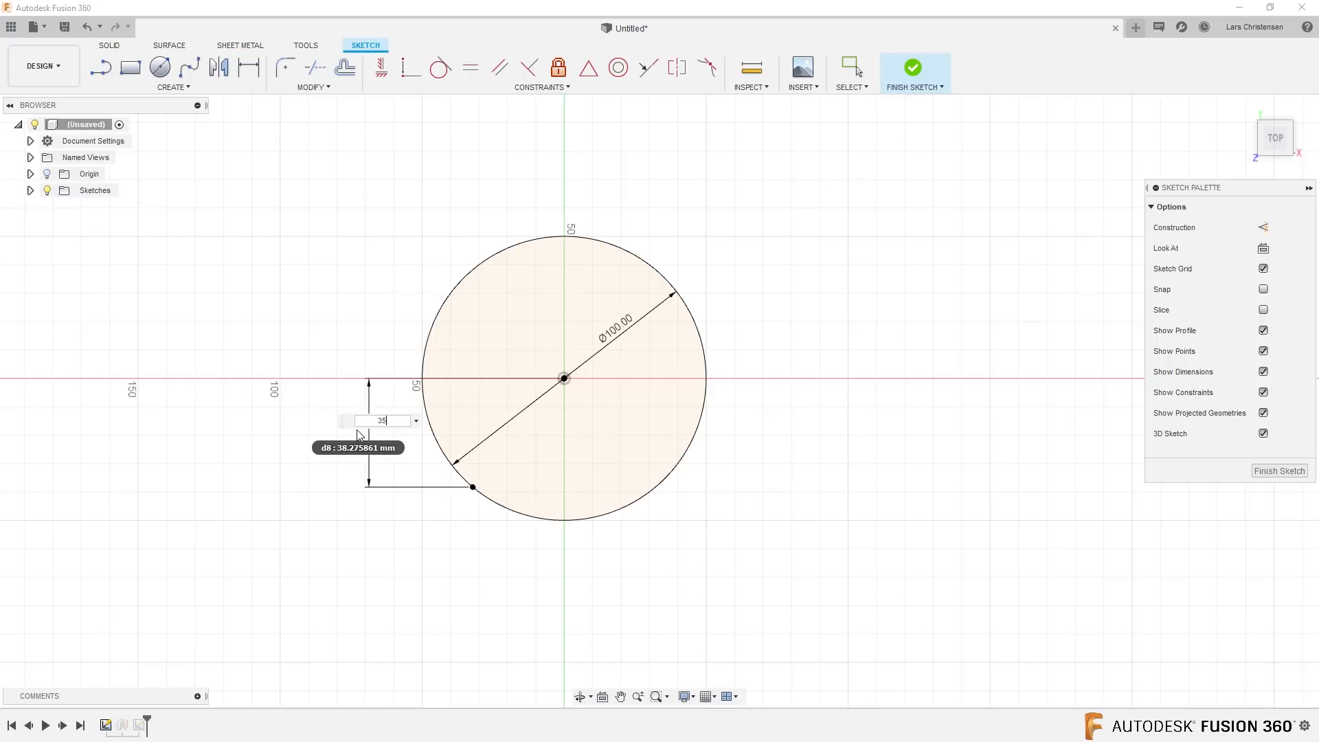
{"action": "key", "text": "Return"}
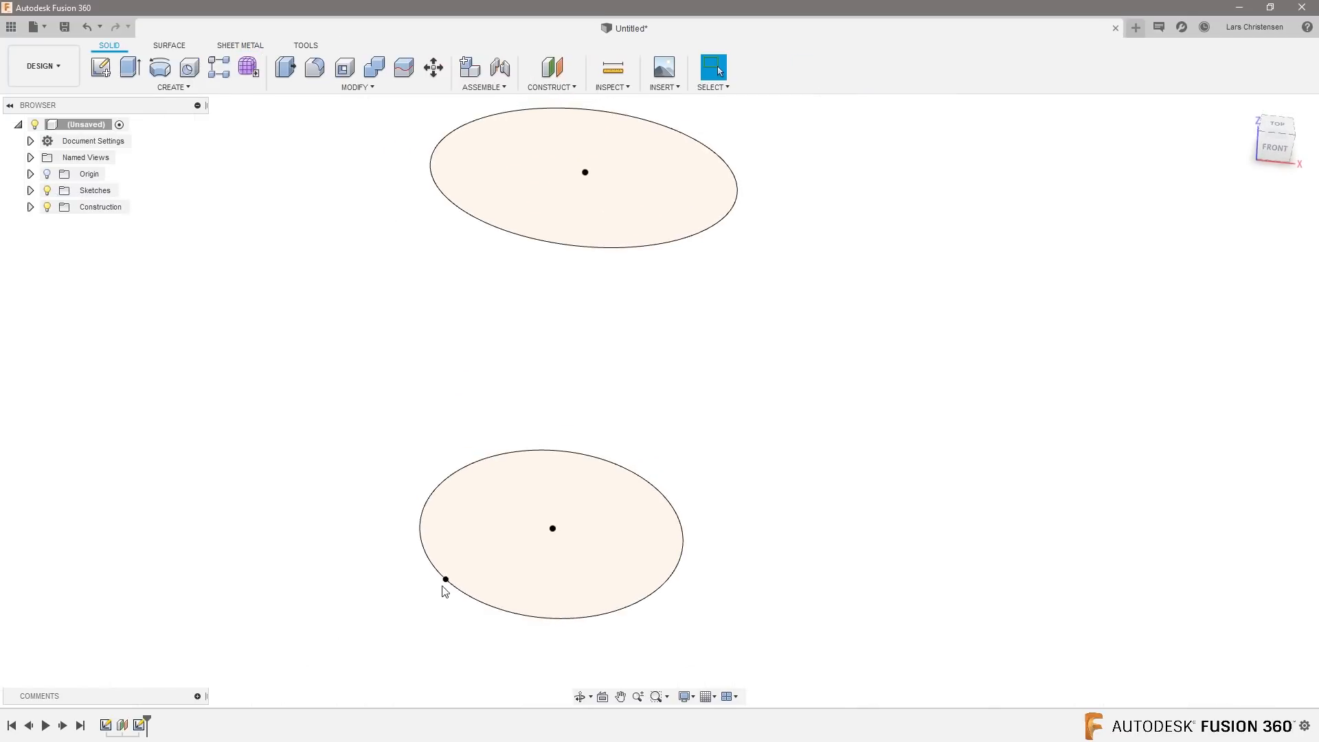
Step: Reopen the upper circle sketch and place a point on its lower-right rim
{"action": "right_click", "coordinate": [144, 729]}
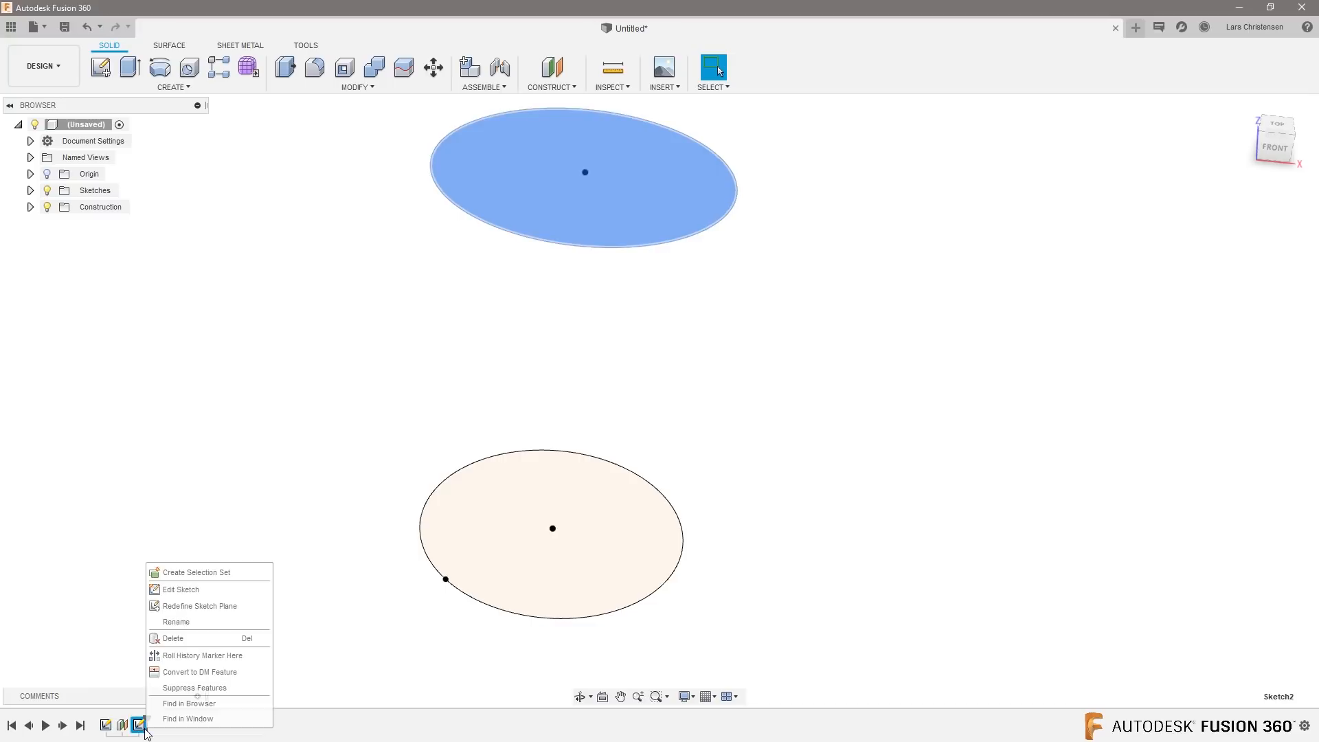
{"action": "left_click", "coordinate": [176, 591]}
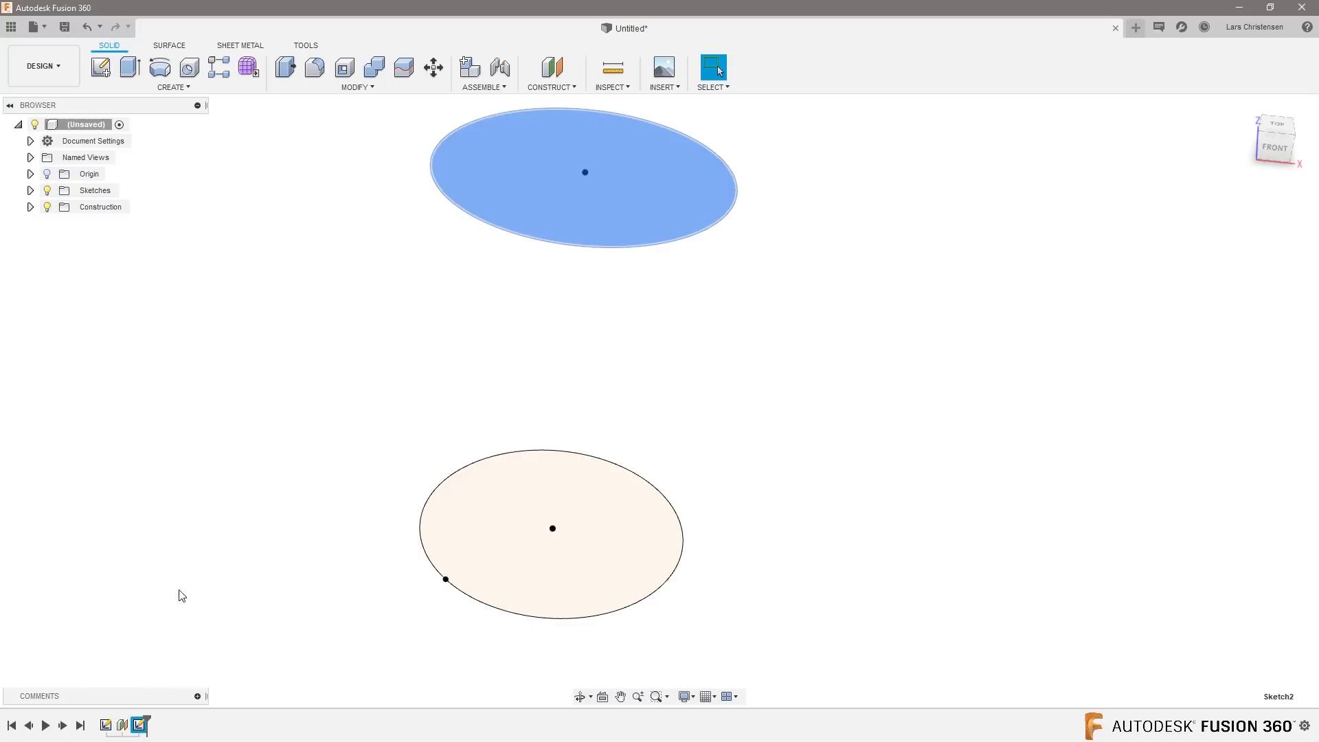
{"action": "left_click", "coordinate": [174, 87]}
{"action": "left_click", "coordinate": [143, 238]}
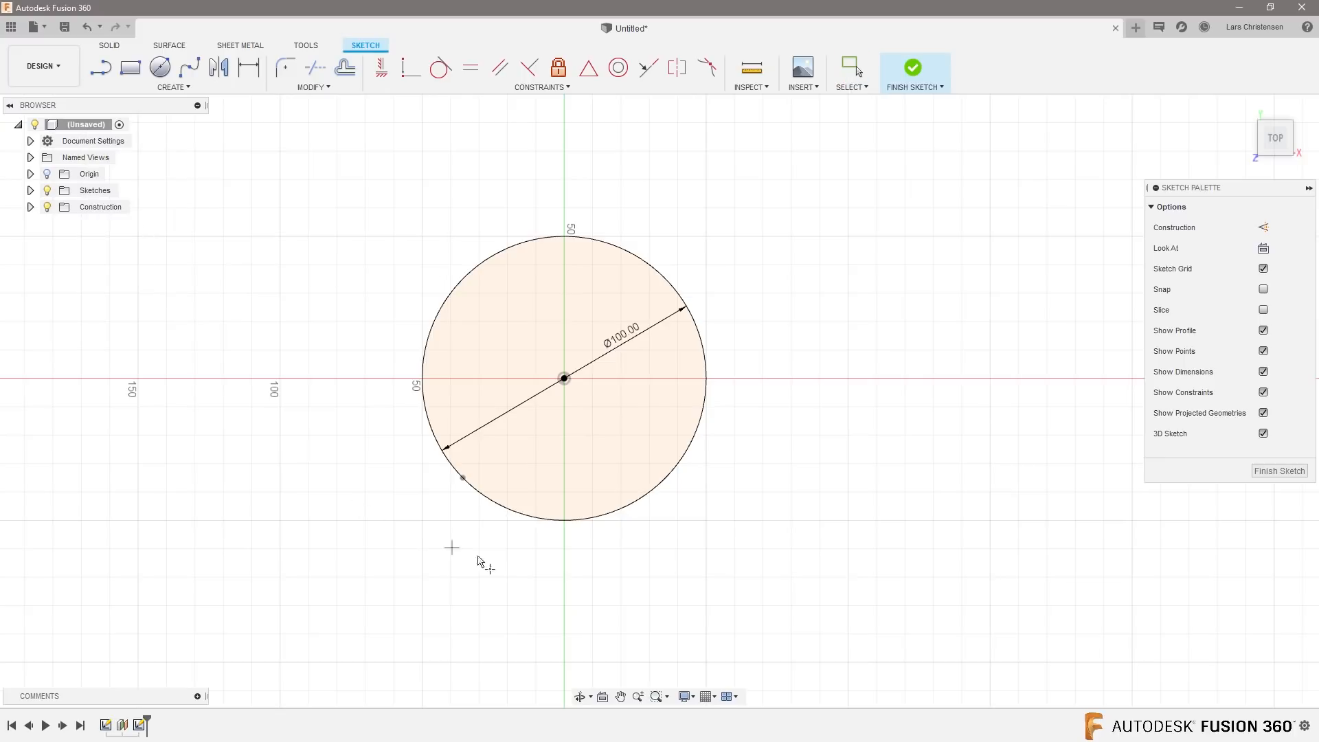
{"action": "left_click", "coordinate": [633, 503]}
Step: Dimension the rim point 45 mm from the circle's centre and finish the sketch
{"action": "key", "text": "d"}
{"action": "left_click", "coordinate": [564, 378]}
{"action": "left_click", "coordinate": [633, 502]}
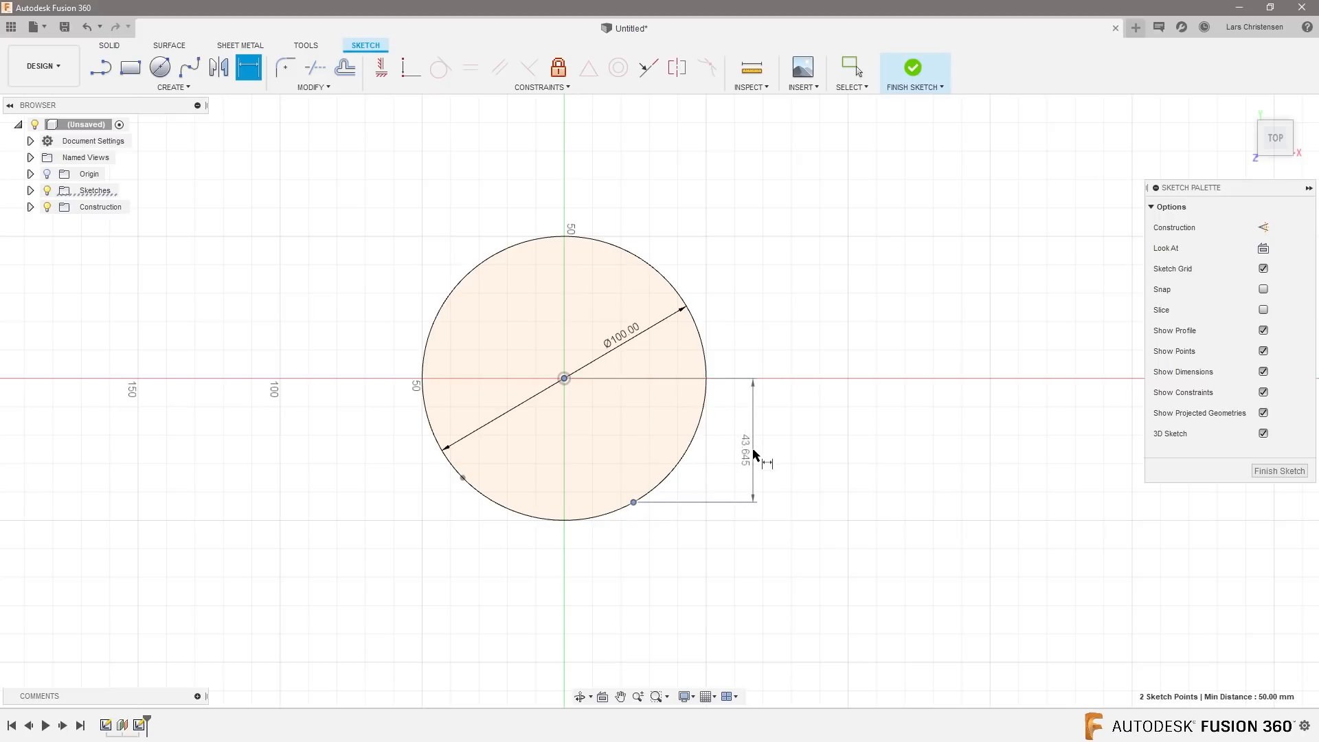
{"action": "left_click", "coordinate": [755, 455]}
{"action": "type", "text": "4"}
{"action": "key", "text": "Return"}
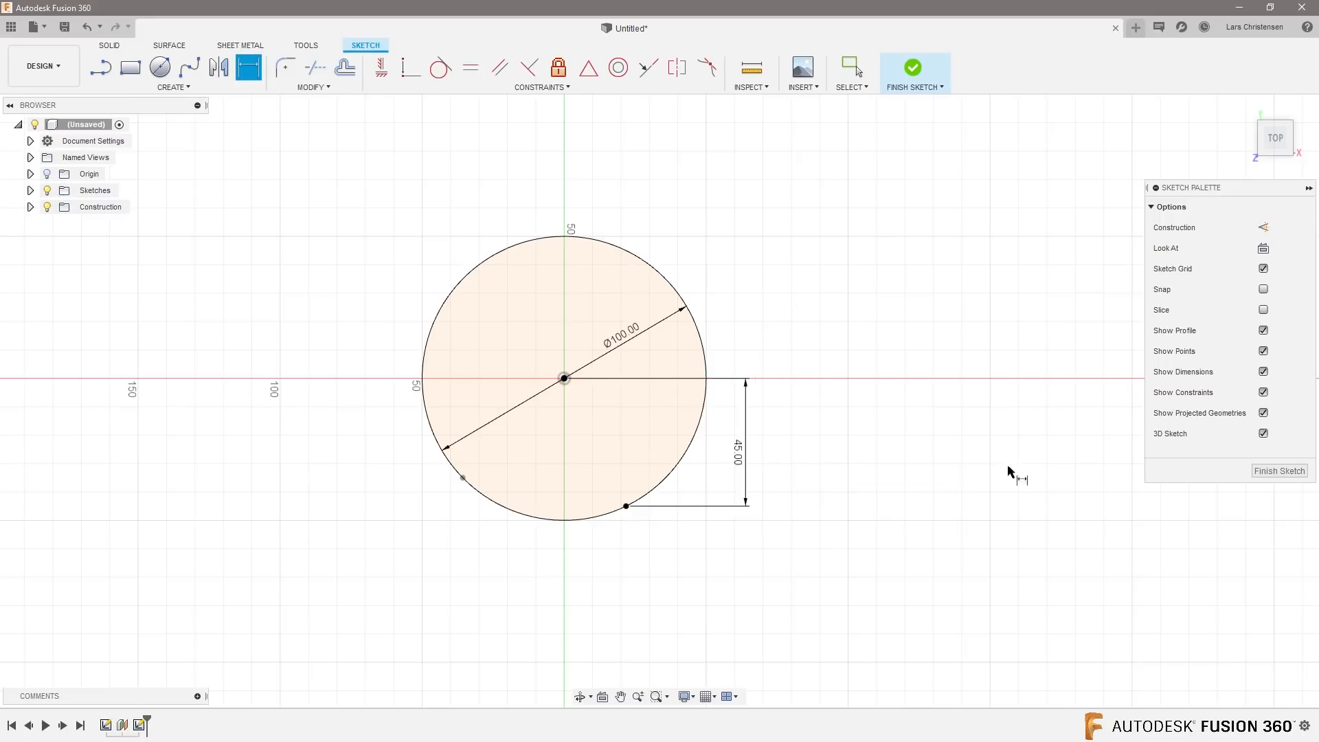
{"action": "left_click", "coordinate": [1272, 471]}
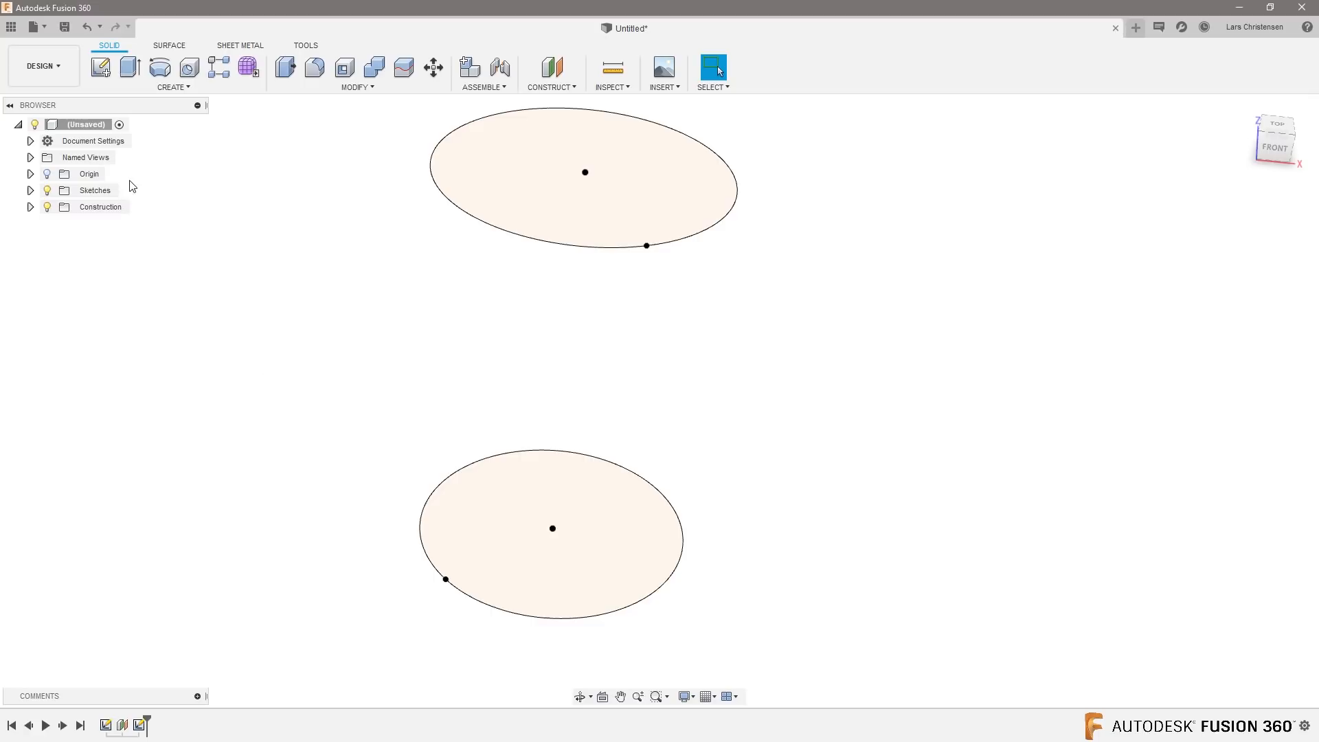
Step: Start a sketch on the XZ plane and draw a single straight line between the circles
{"action": "left_click", "coordinate": [97, 72]}
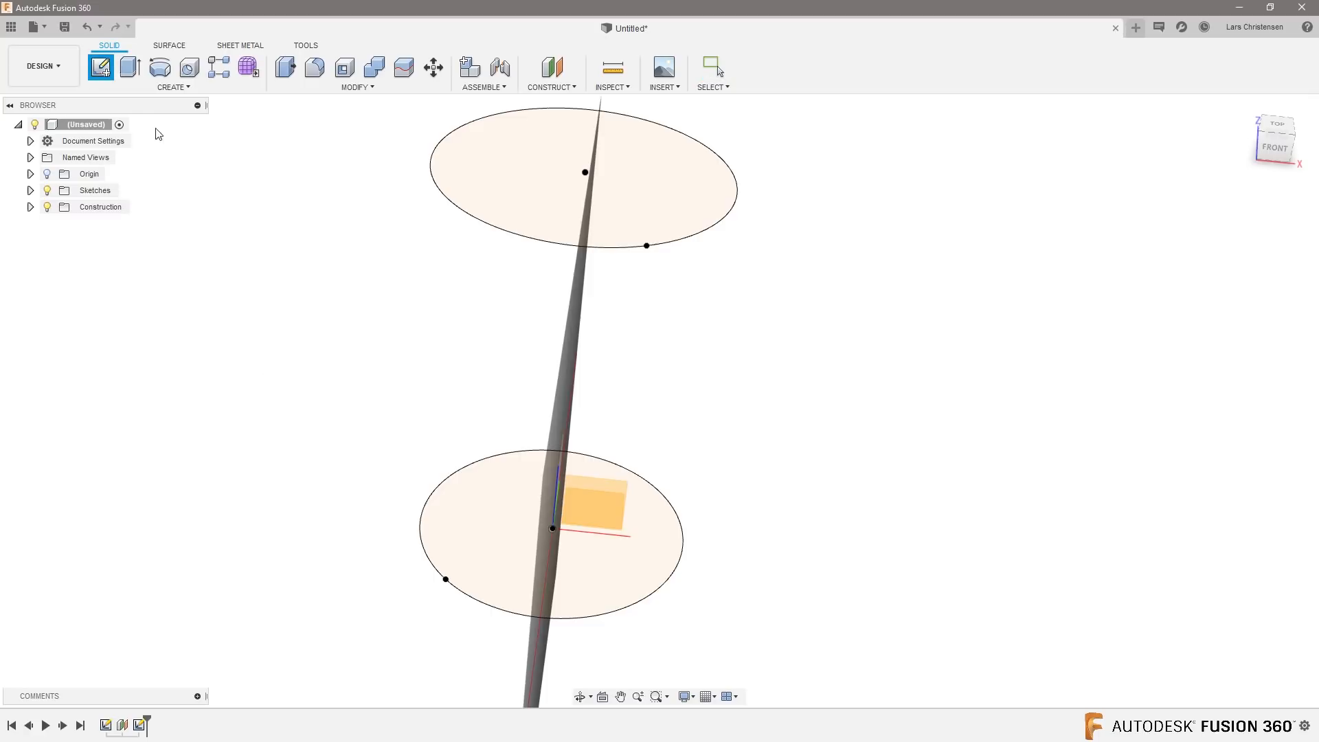
{"action": "left_click", "coordinate": [595, 498]}
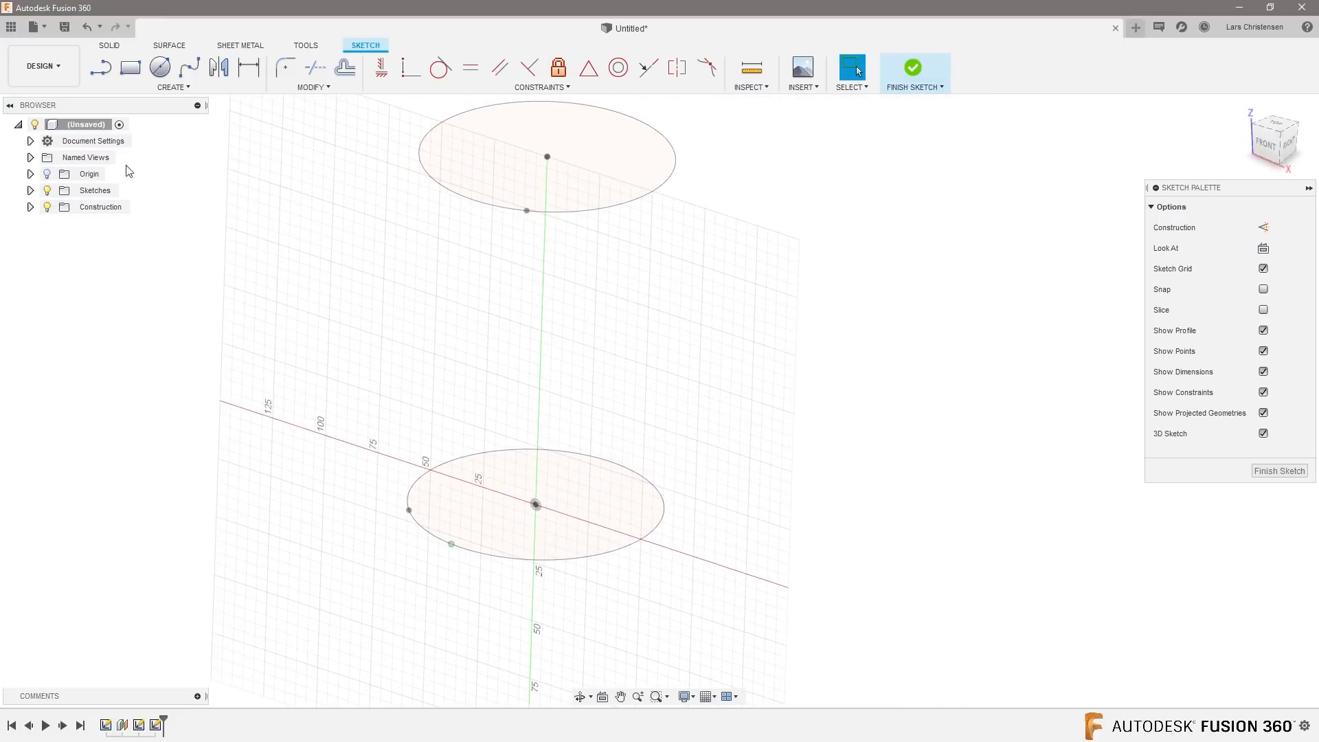
{"action": "left_click", "coordinate": [101, 67]}
{"action": "left_click", "coordinate": [242, 274]}
{"action": "left_click", "coordinate": [287, 489]}
{"action": "key", "text": "Escape"}
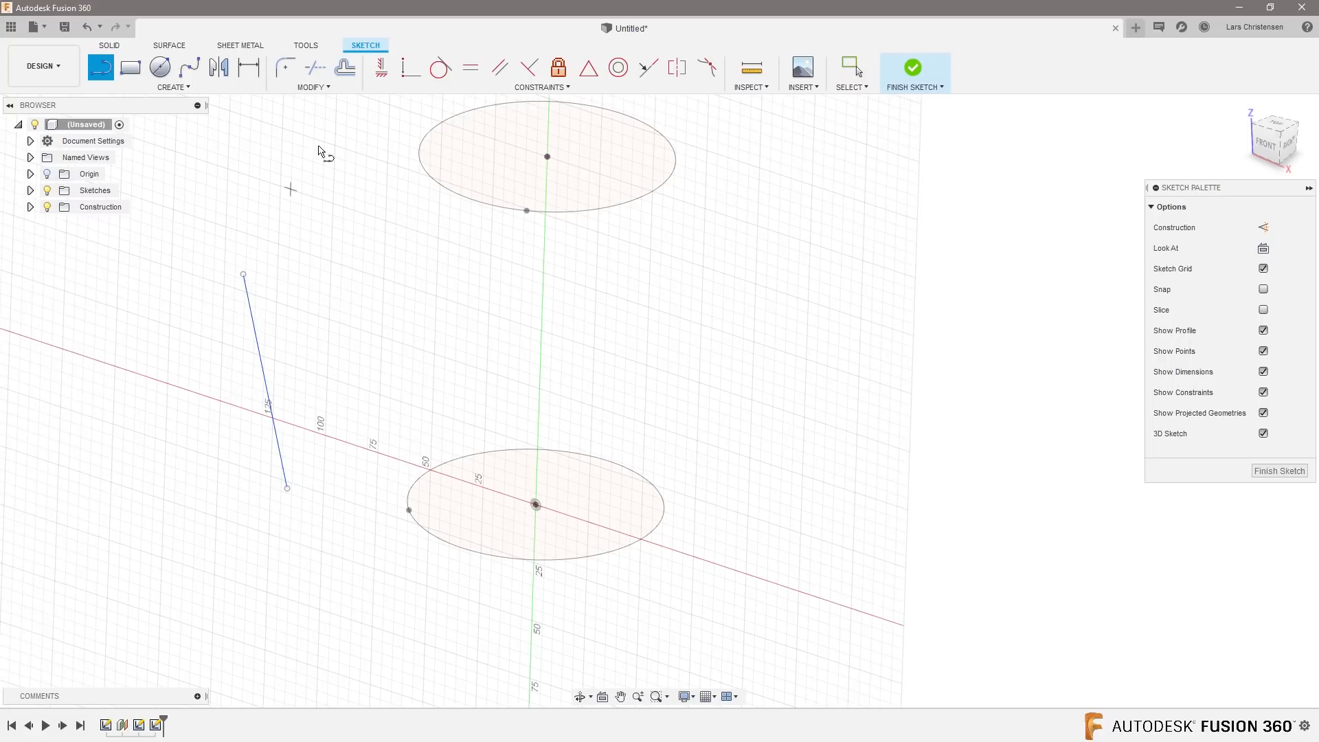
Step: Make the line's ends coincident with the top and bottom circle rim points, then finish the sketch
{"action": "left_click", "coordinate": [411, 67]}
{"action": "left_click", "coordinate": [243, 275]}
{"action": "left_click", "coordinate": [527, 211]}
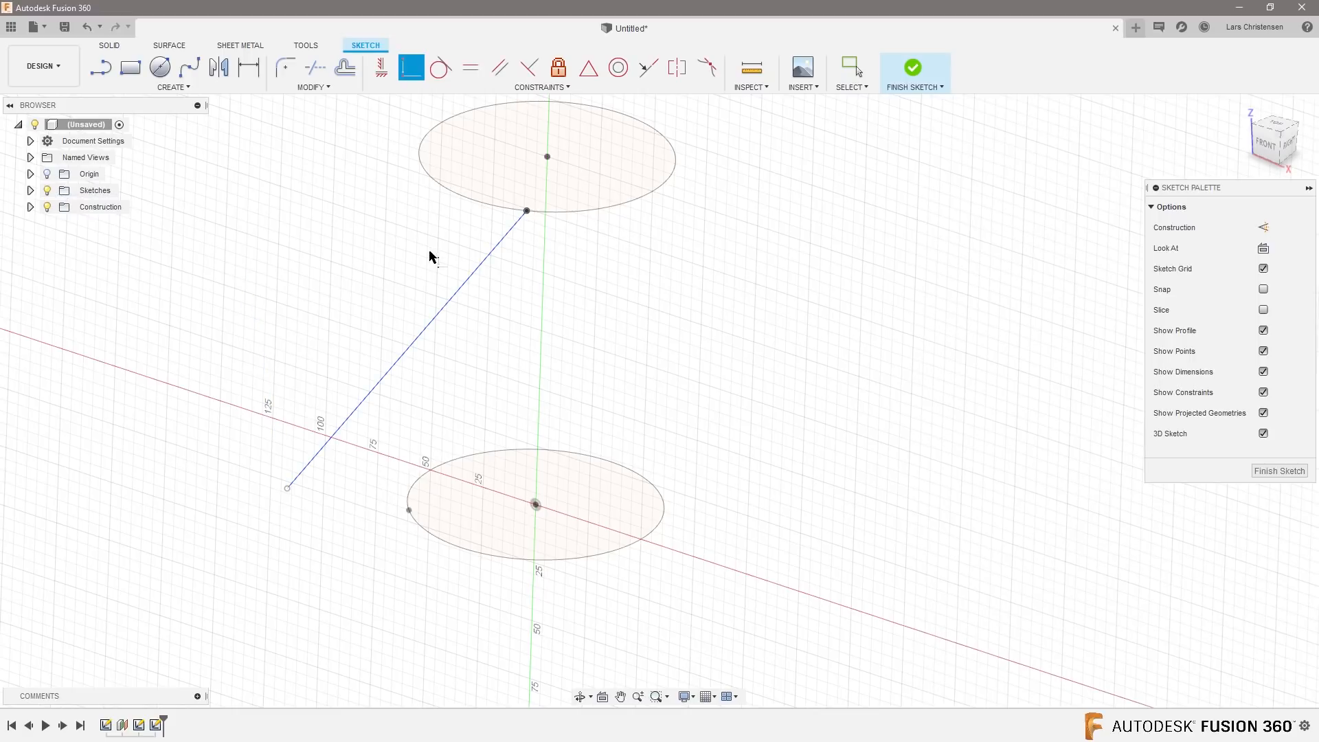
{"action": "left_click", "coordinate": [287, 488]}
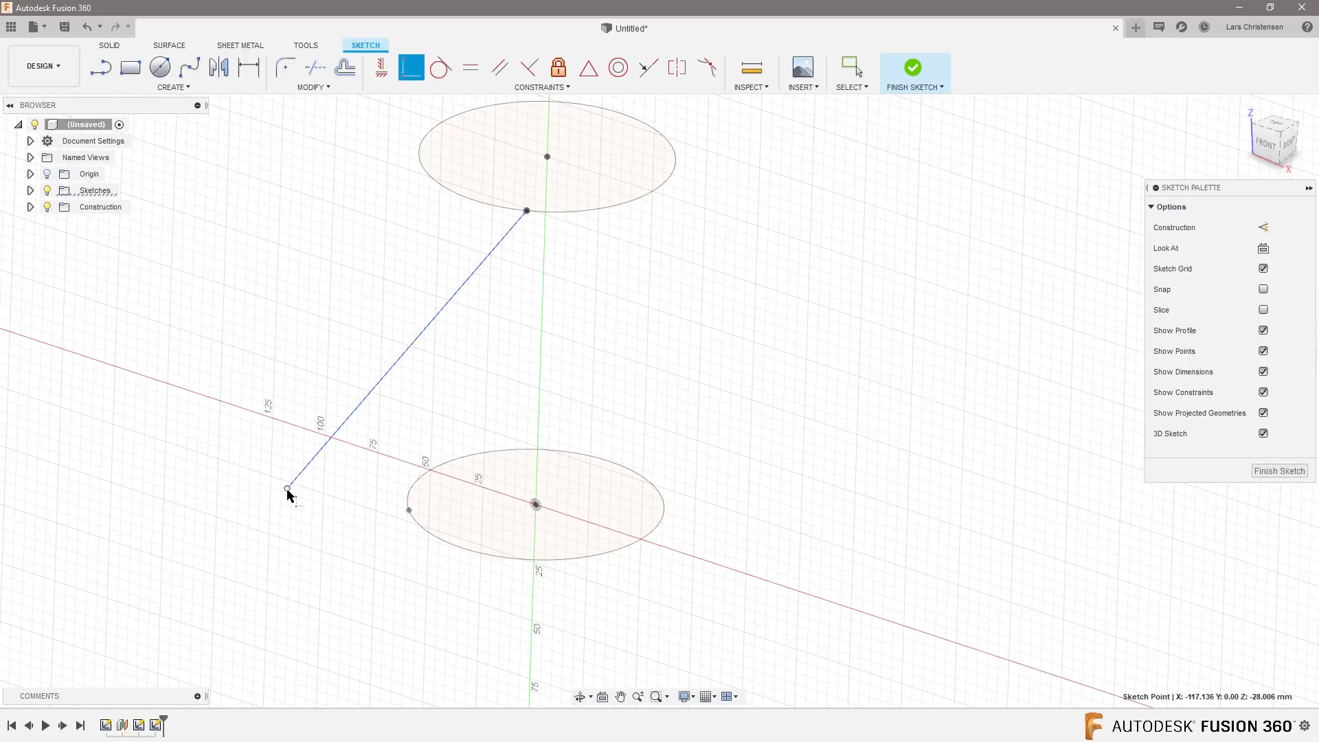
{"action": "left_click", "coordinate": [409, 510]}
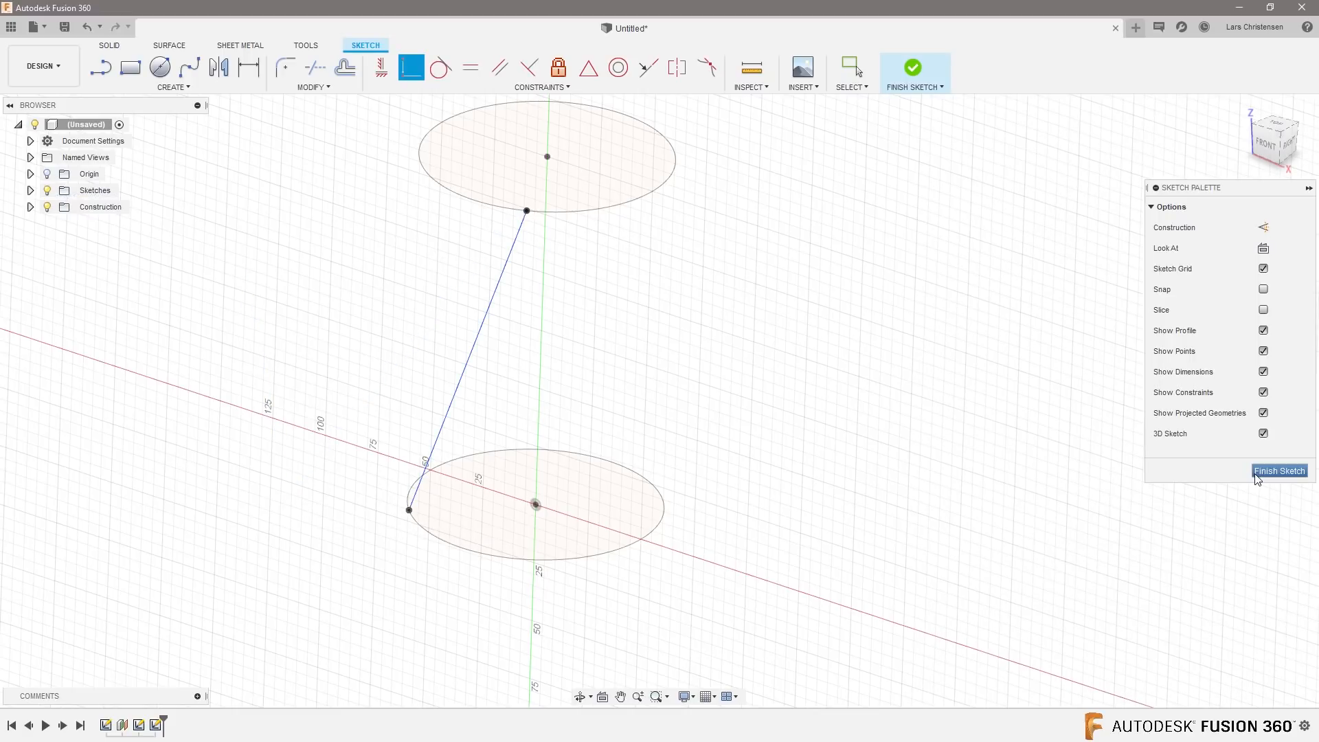
{"action": "left_click", "coordinate": [1264, 471]}
{"action": "mouse_move", "coordinate": [617, 374]}
{"action": "middle_mouse_down", "text": "shift"}
{"action": "mouse_move", "coordinate": [591, 327]}
{"action": "mouse_move", "coordinate": [616, 351]}
{"action": "mouse_move", "coordinate": [651, 238]}
{"action": "mouse_move", "coordinate": [637, 294]}
{"action": "middle_mouse_up", "text": "shift"}
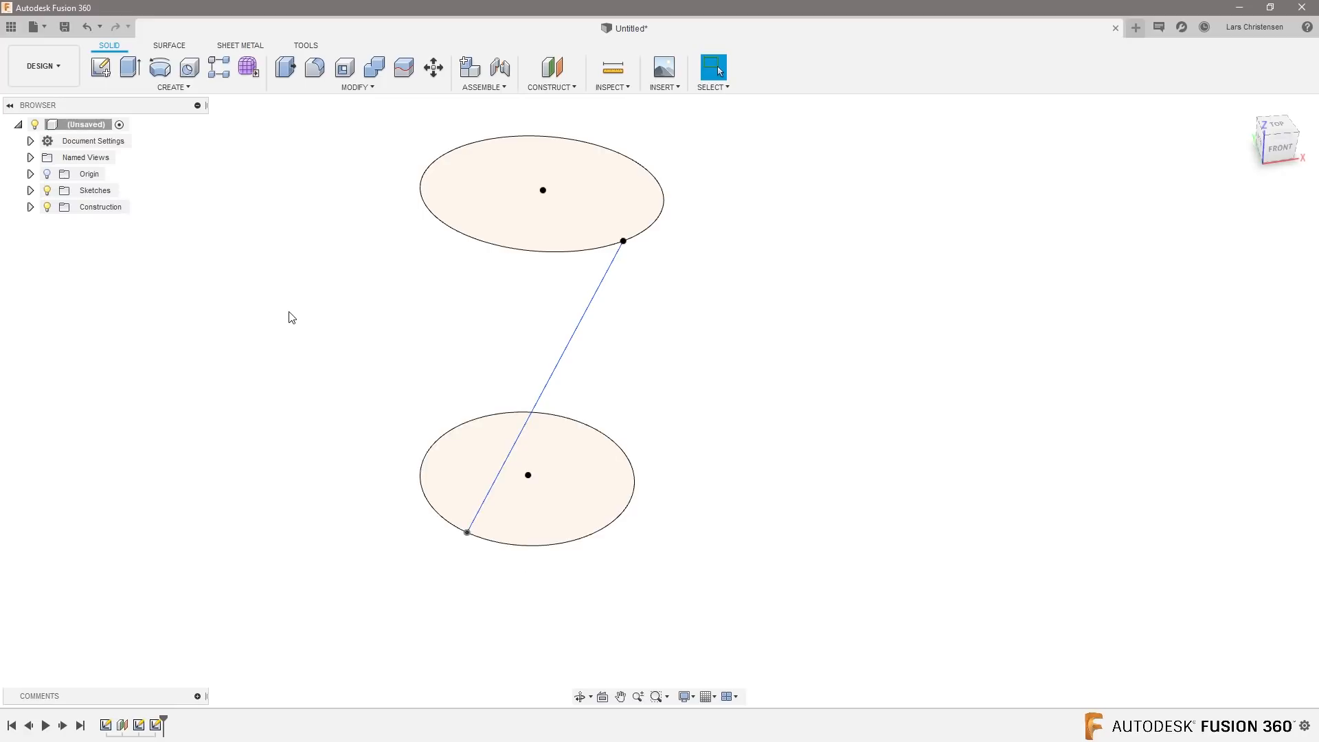
Step: Review Sketch1 and Sketch2 in Change Parameters to check the 100 mm diameters and point offsets
{"action": "left_click", "coordinate": [367, 88]}
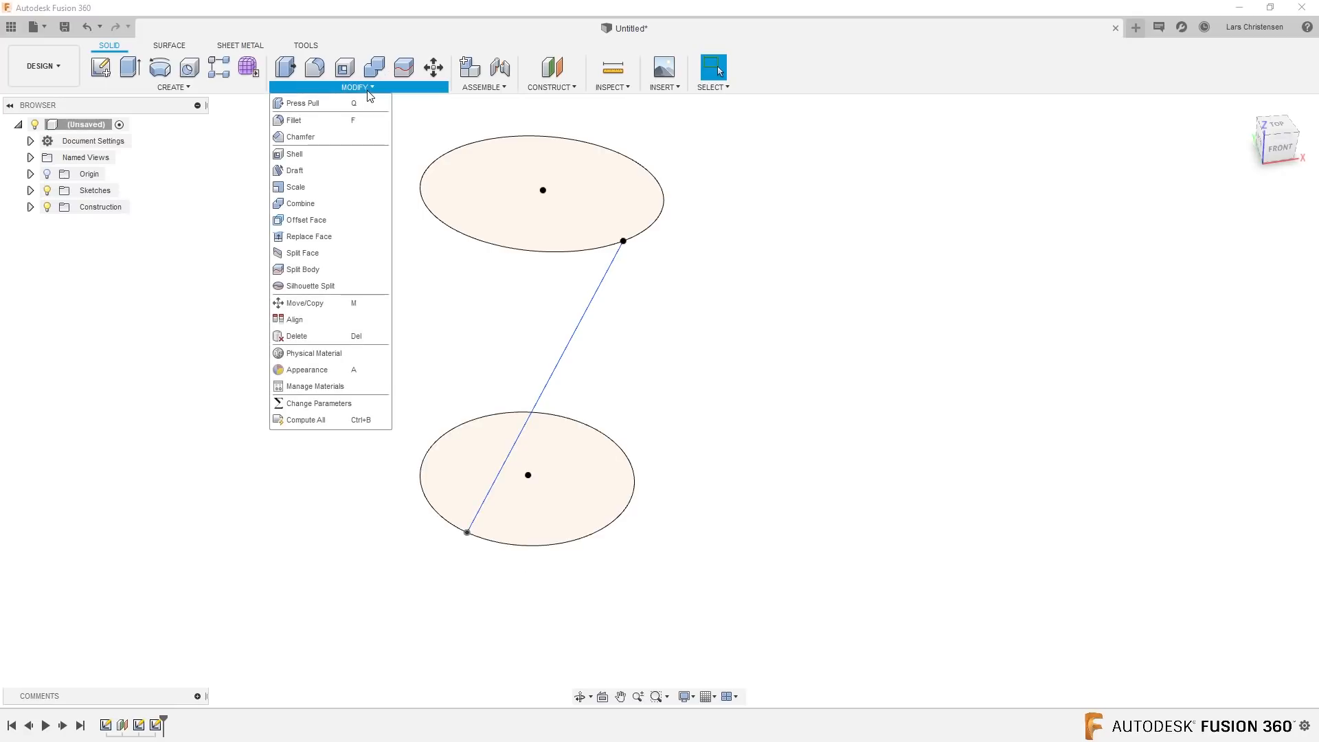
{"action": "left_click", "coordinate": [299, 413]}
{"action": "left_click_drag", "start_coordinate": [231, 125], "coordinate": [1099, 151]}
{"action": "left_click", "coordinate": [517, 225]}
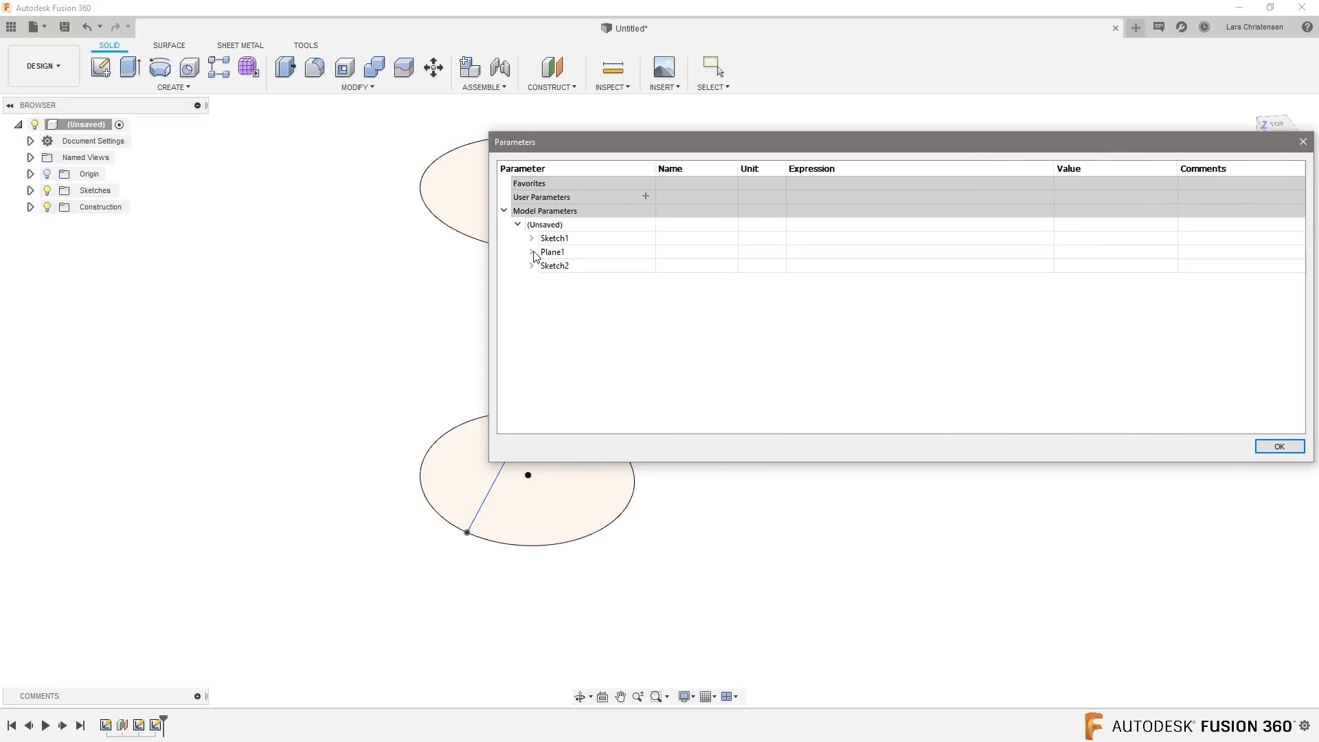
{"action": "left_click", "coordinate": [532, 237]}
{"action": "left_click", "coordinate": [531, 293]}
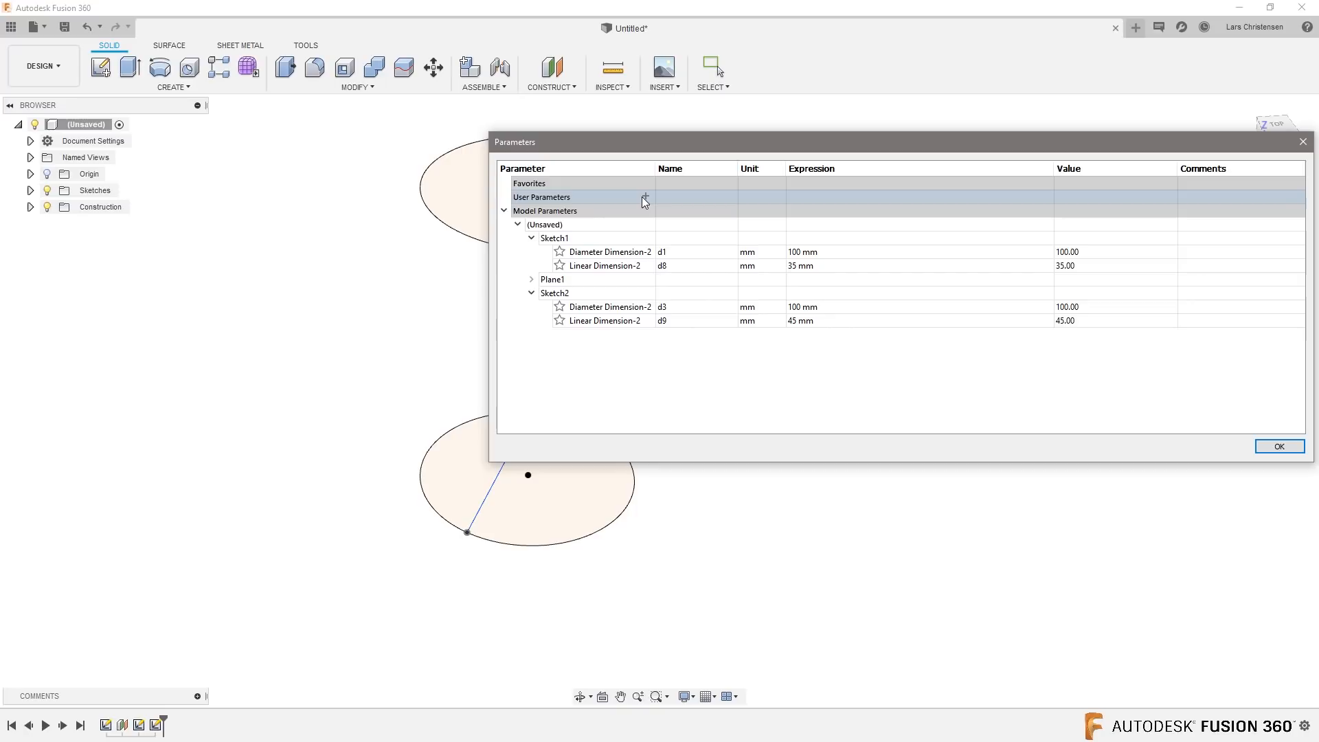
{"action": "left_click", "coordinate": [1267, 446]}
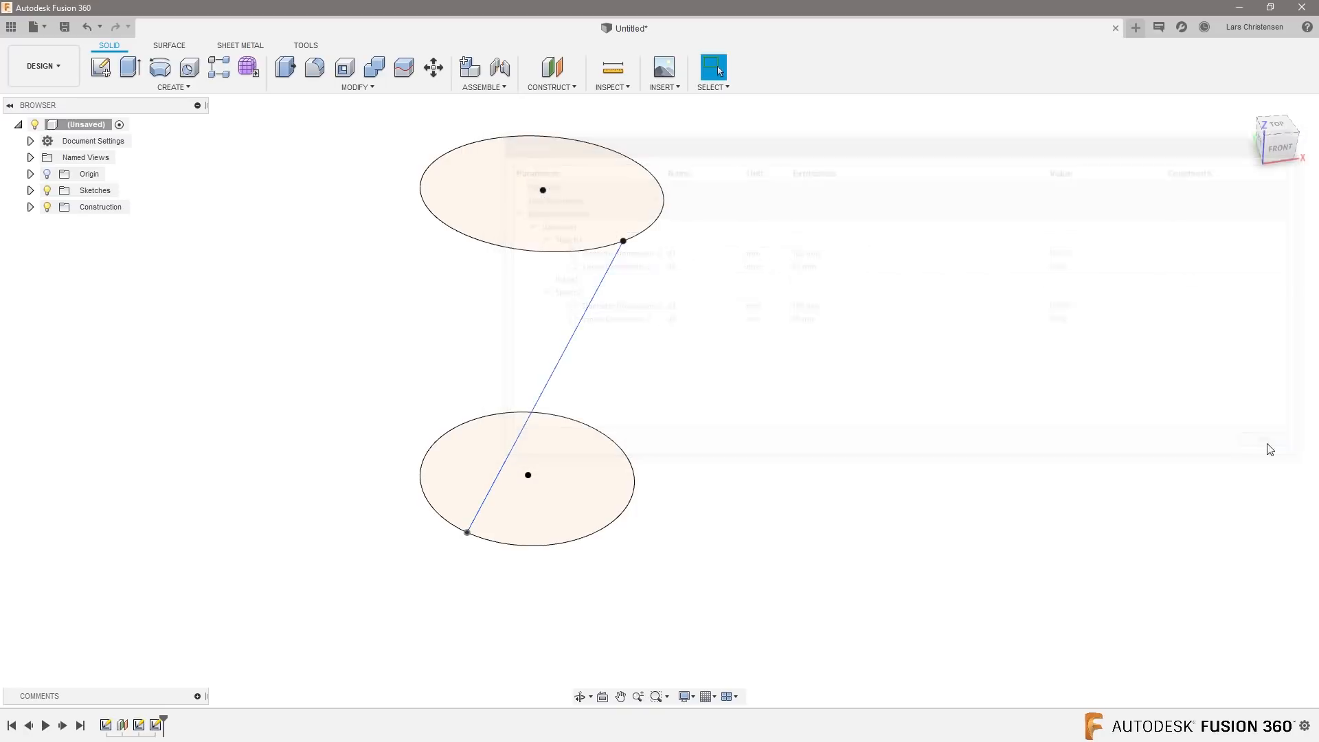
Step: Select the bottom circle's point and orbit the model for a closer view
{"action": "left_click", "coordinate": [467, 533]}
{"action": "key", "text": "d"}
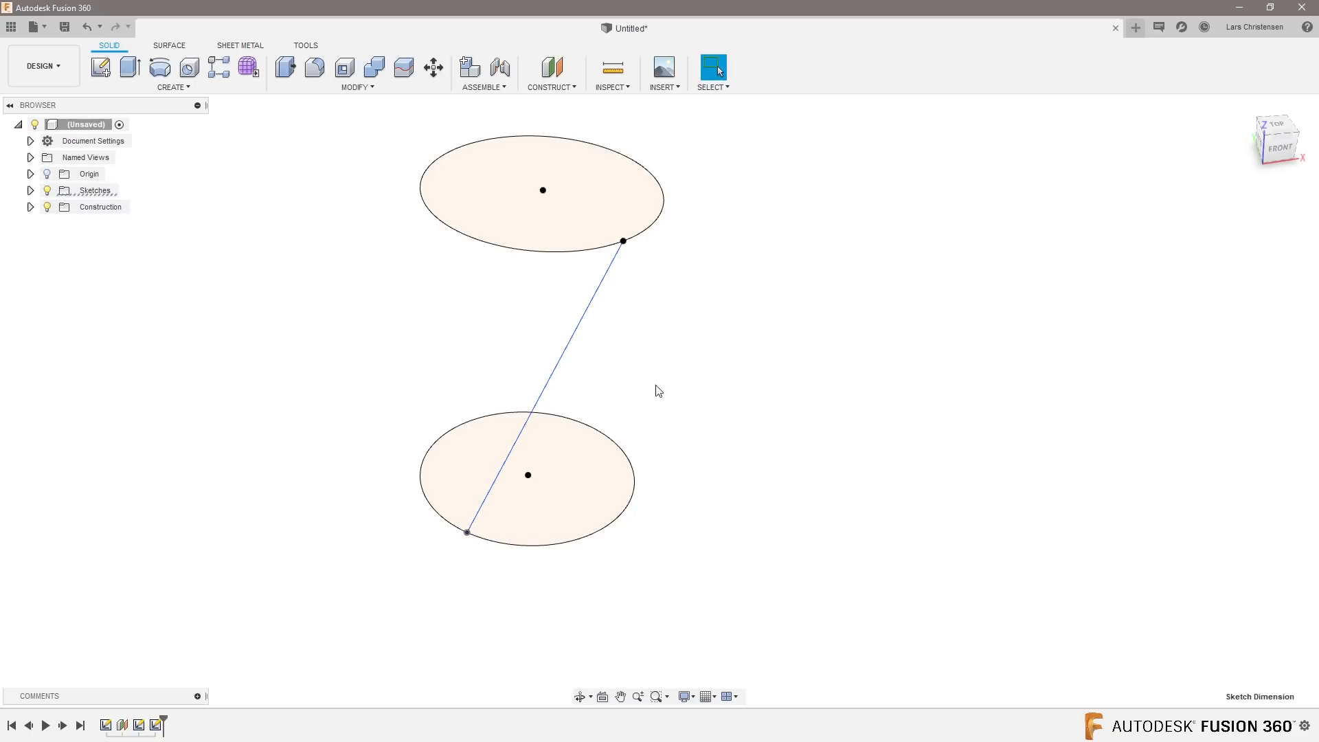
{"action": "middle_click_drag", "start_coordinate": [646, 364], "coordinate": [421, 504], "text": "shift"}
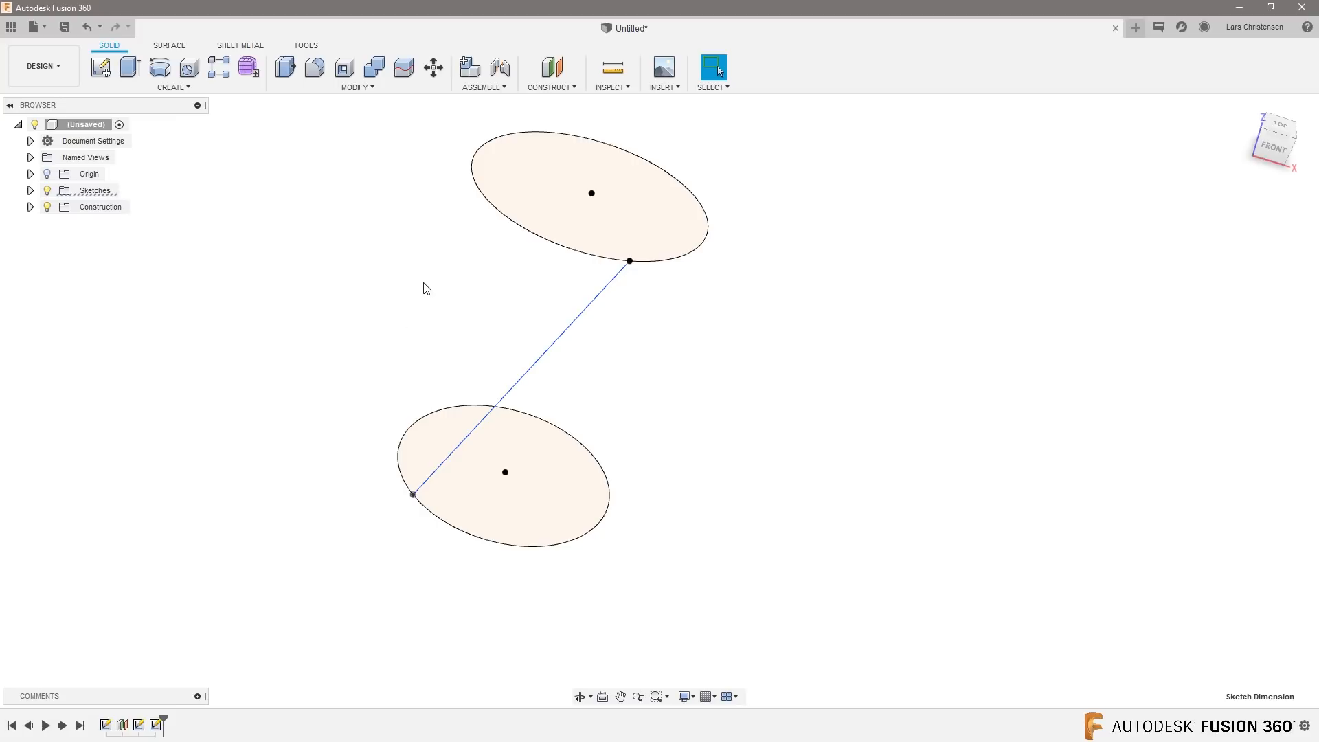
{"action": "middle_click_drag", "start_coordinate": [619, 417], "coordinate": [406, 371], "text": "shift"}
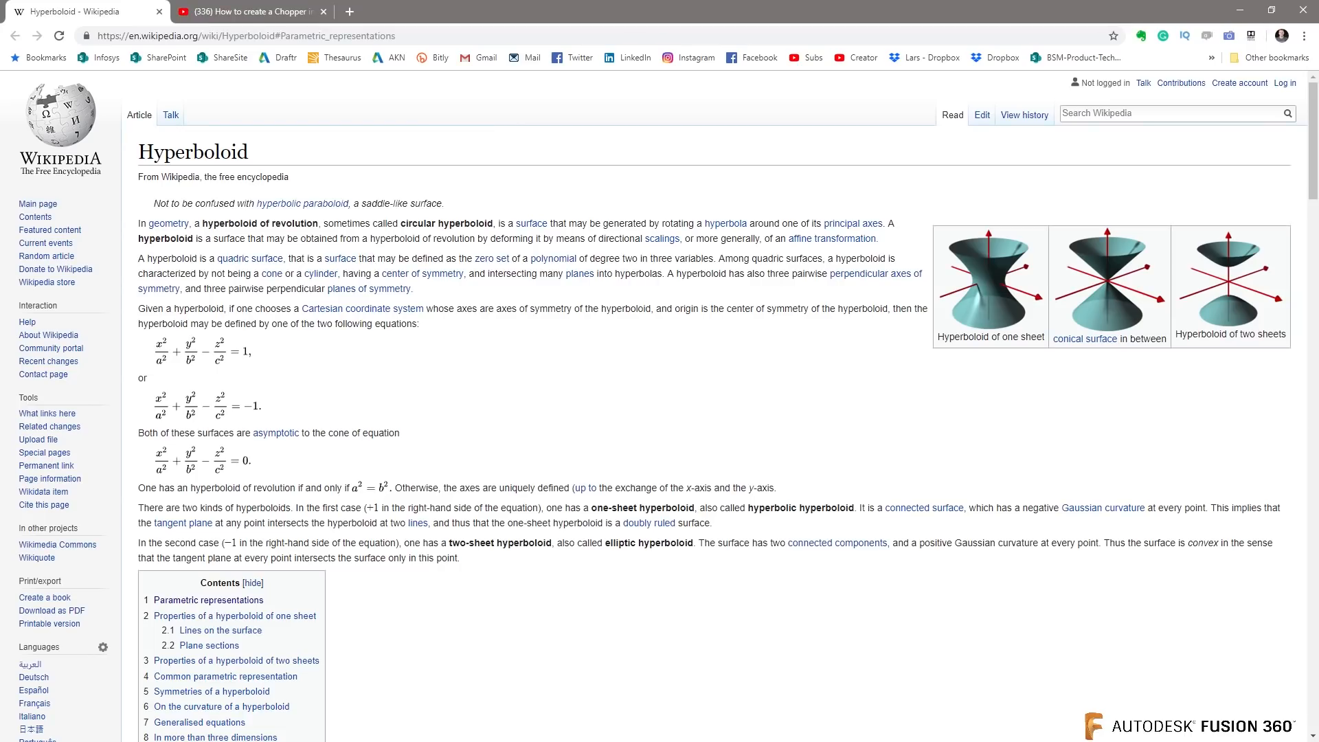
Step: Scroll the Hyperboloid article to Parametric representations, then return to Fusion 360
{"action": "scroll", "coordinate": [642, 505], "scroll_direction": "down", "scroll_amount": 6}
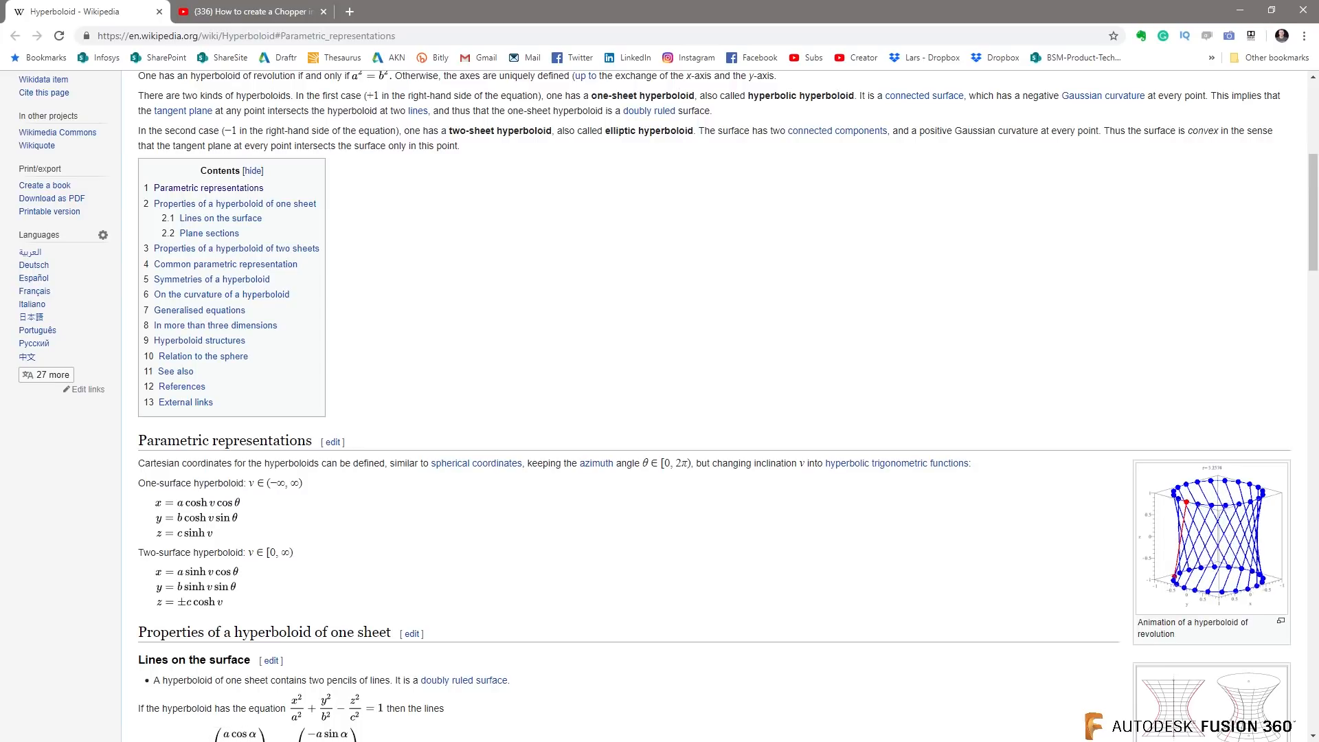
{"action": "key", "text": "alt+Tab"}
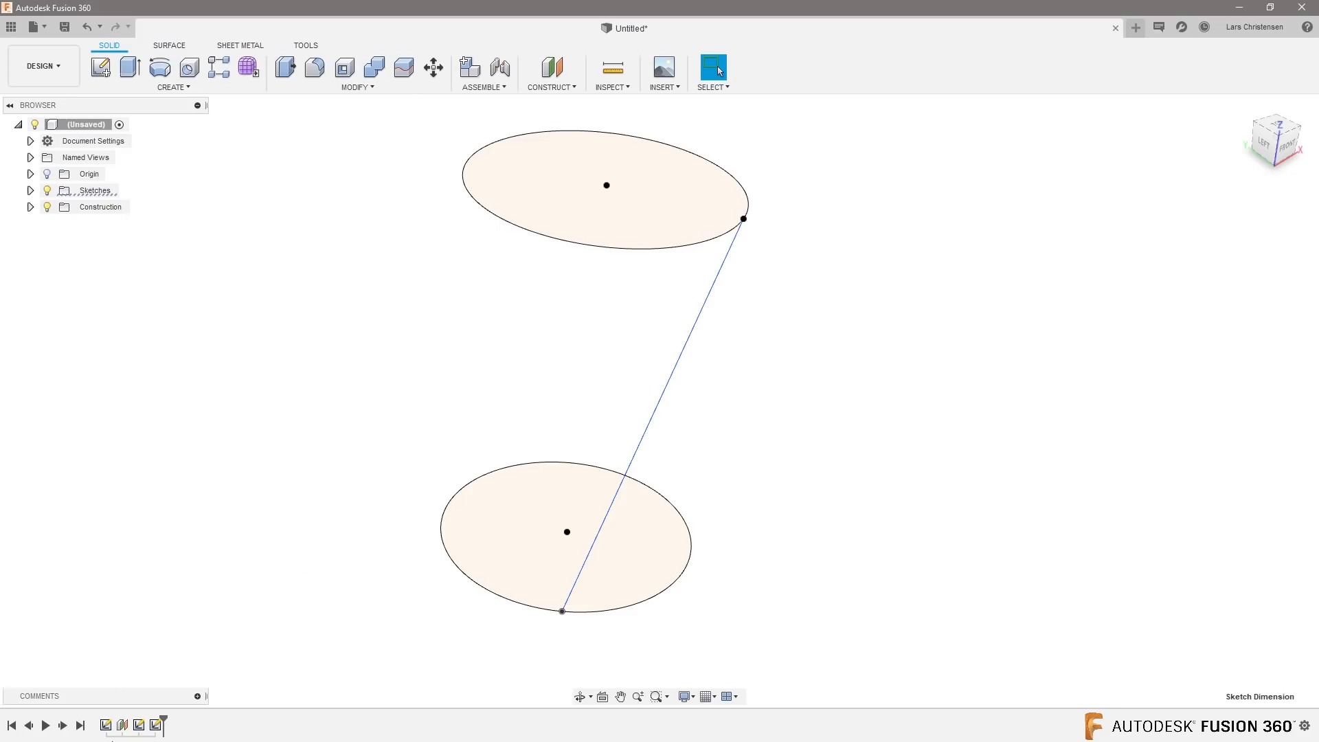
Step: Show Sketch1's dimensions on the bottom circle in the browser
{"action": "right_click", "coordinate": [138, 725]}
{"action": "left_click", "coordinate": [177, 590]}
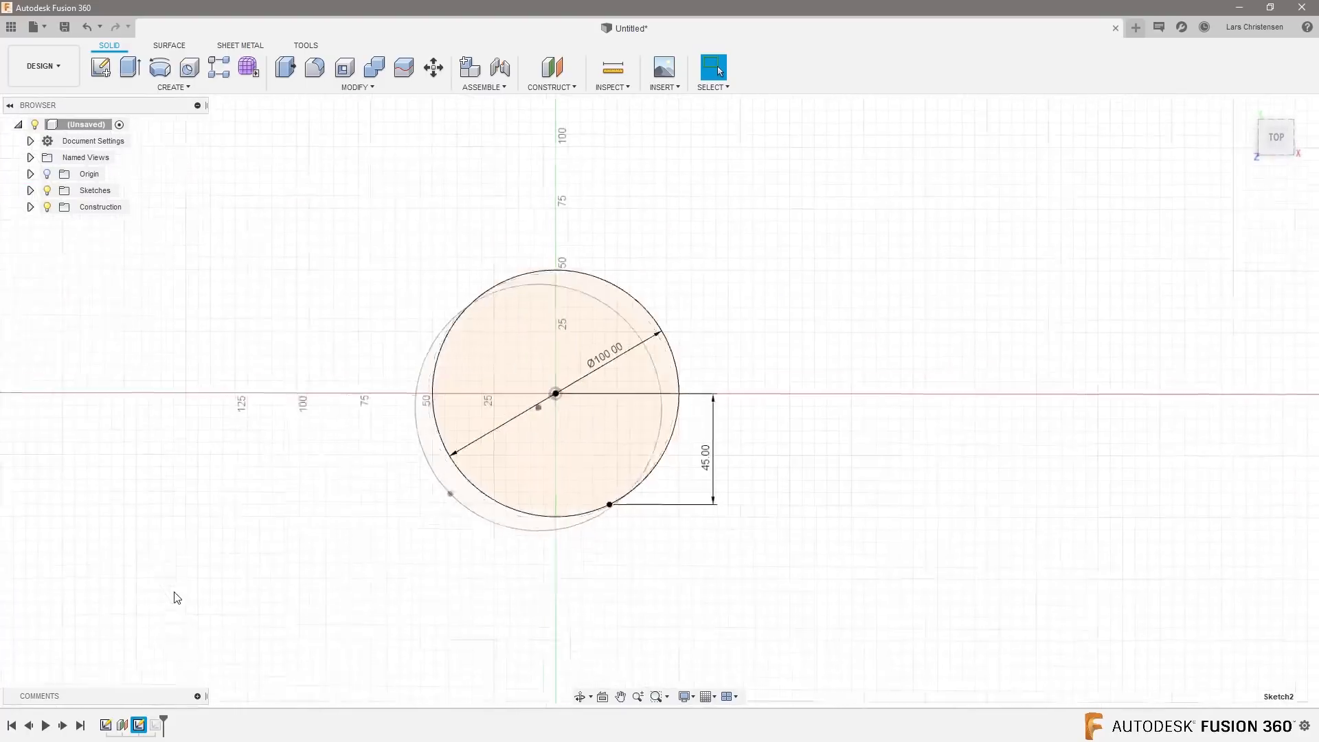
{"action": "left_click", "coordinate": [1278, 472]}
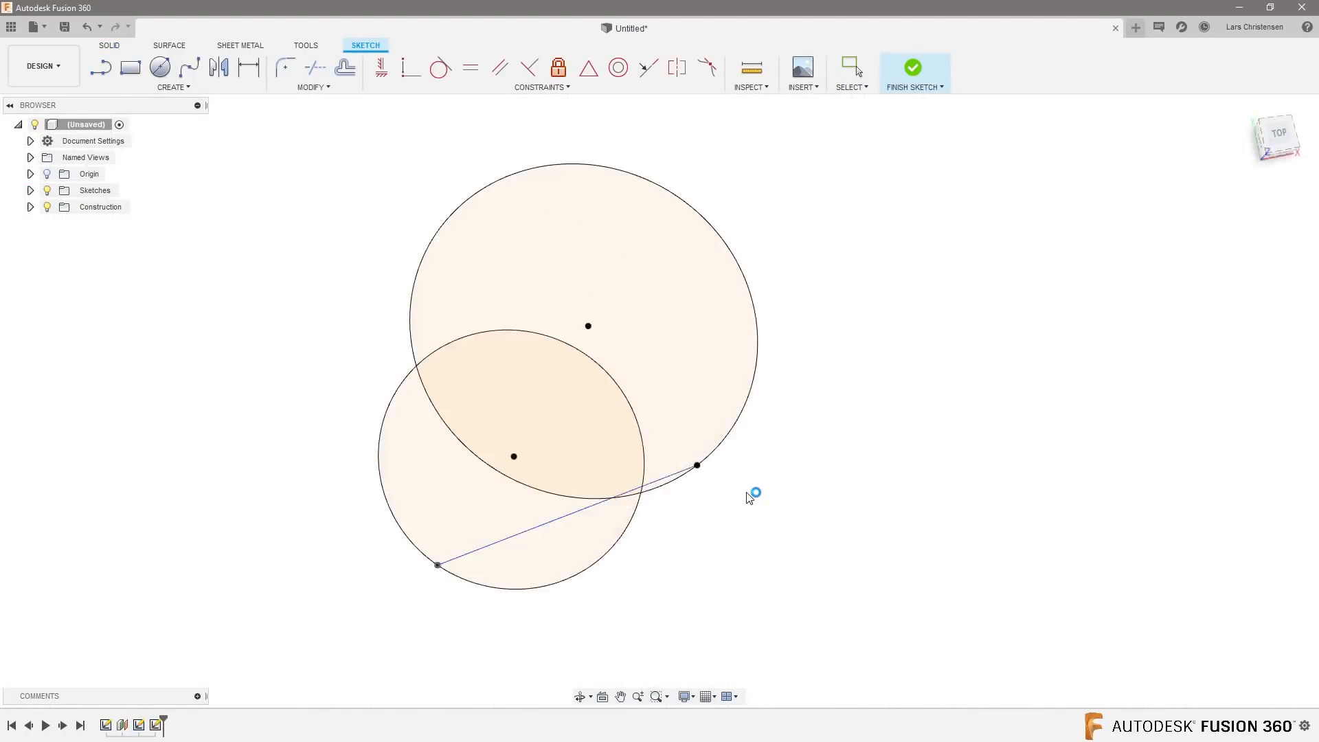
{"action": "right_click", "coordinate": [106, 724]}
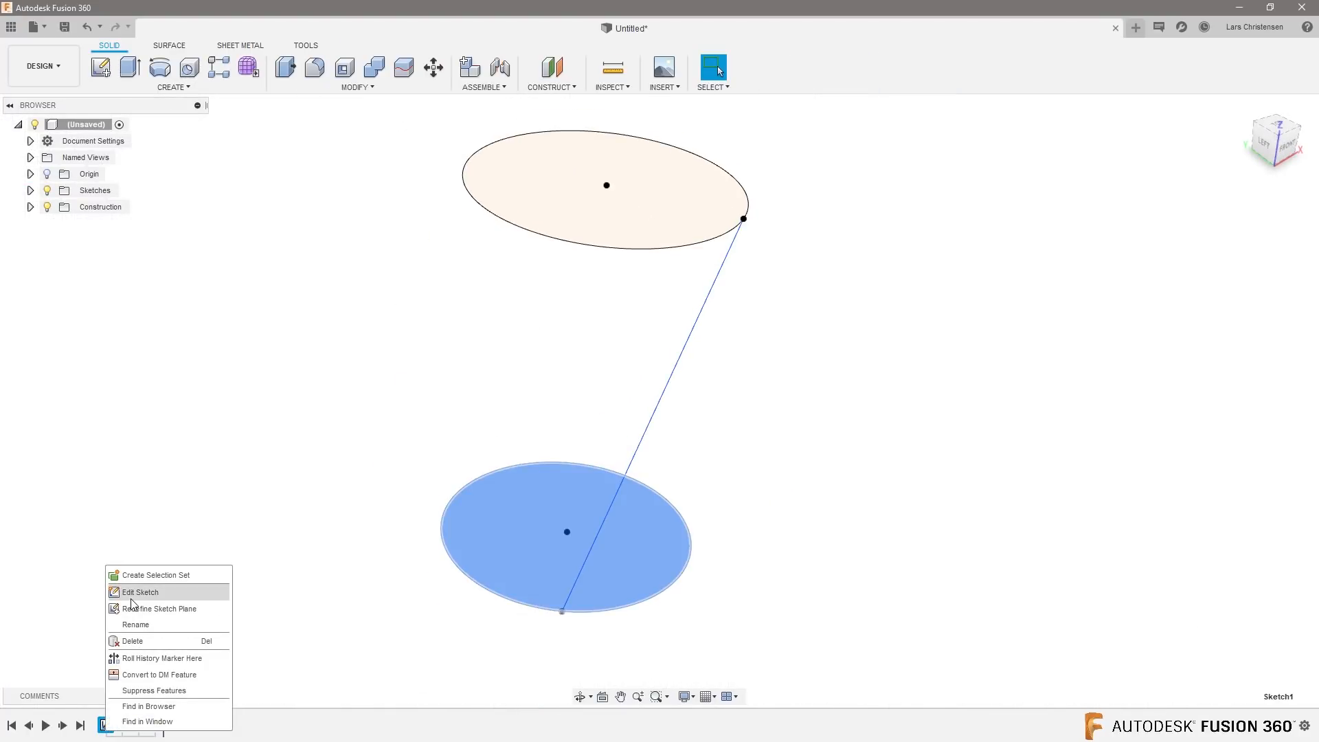
{"action": "key", "text": "Escape"}
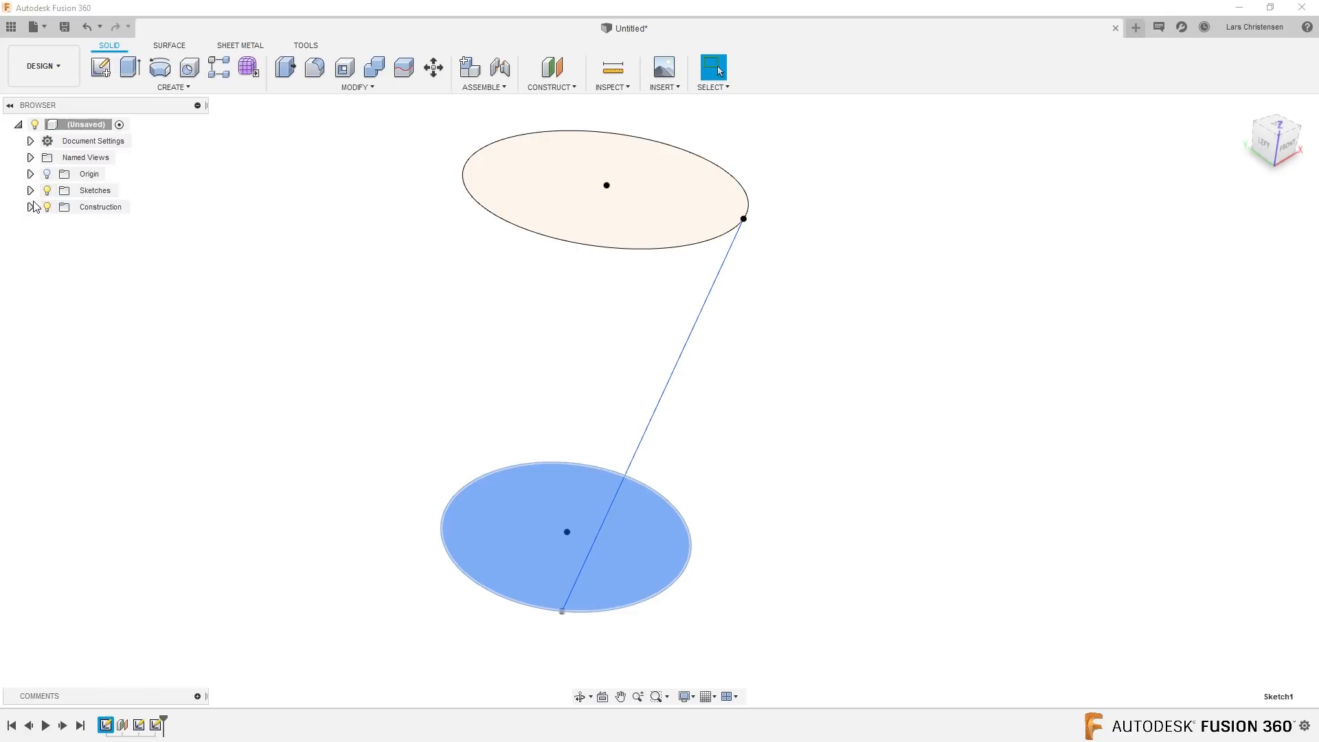
{"action": "left_click", "coordinate": [31, 192]}
{"action": "left_click", "coordinate": [96, 207]}
{"action": "right_click", "coordinate": [113, 209]}
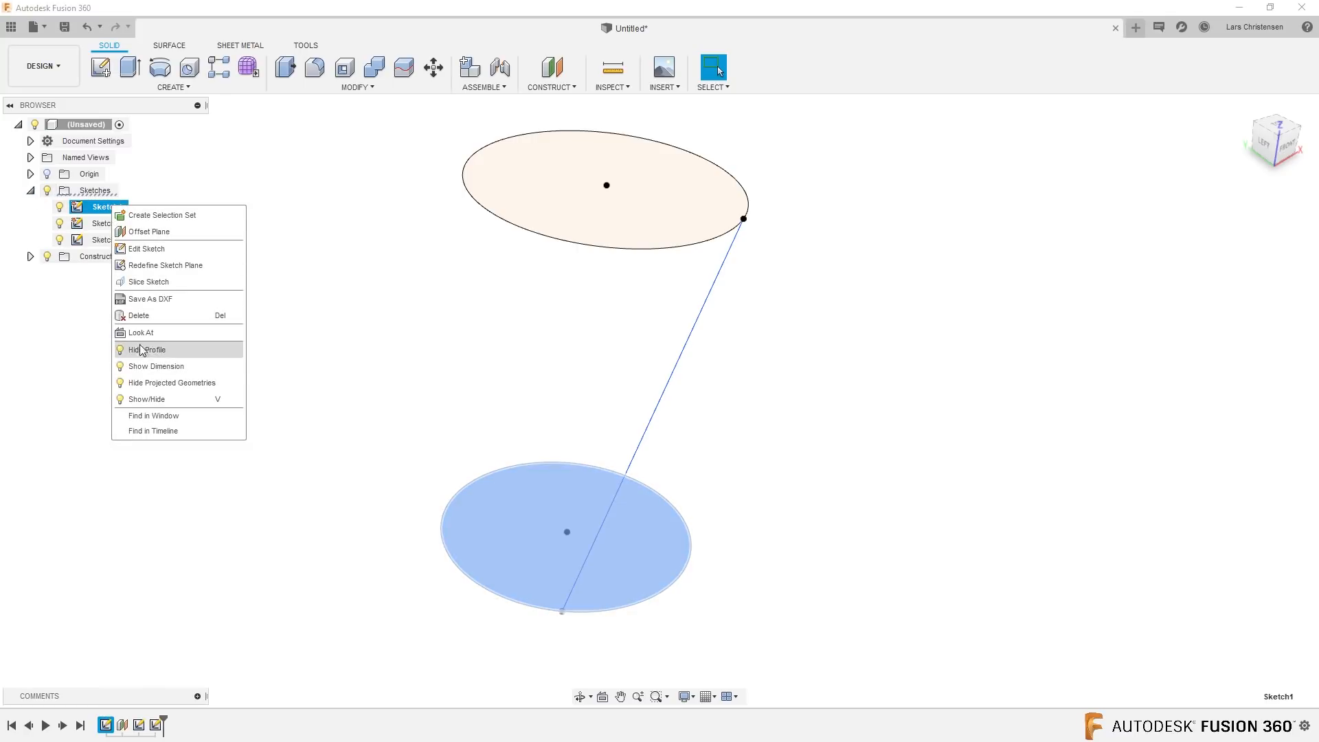
{"action": "left_click", "coordinate": [155, 368]}
{"action": "middle_click_drag", "start_coordinate": [569, 683], "coordinate": [409, 630], "text": "shift"}
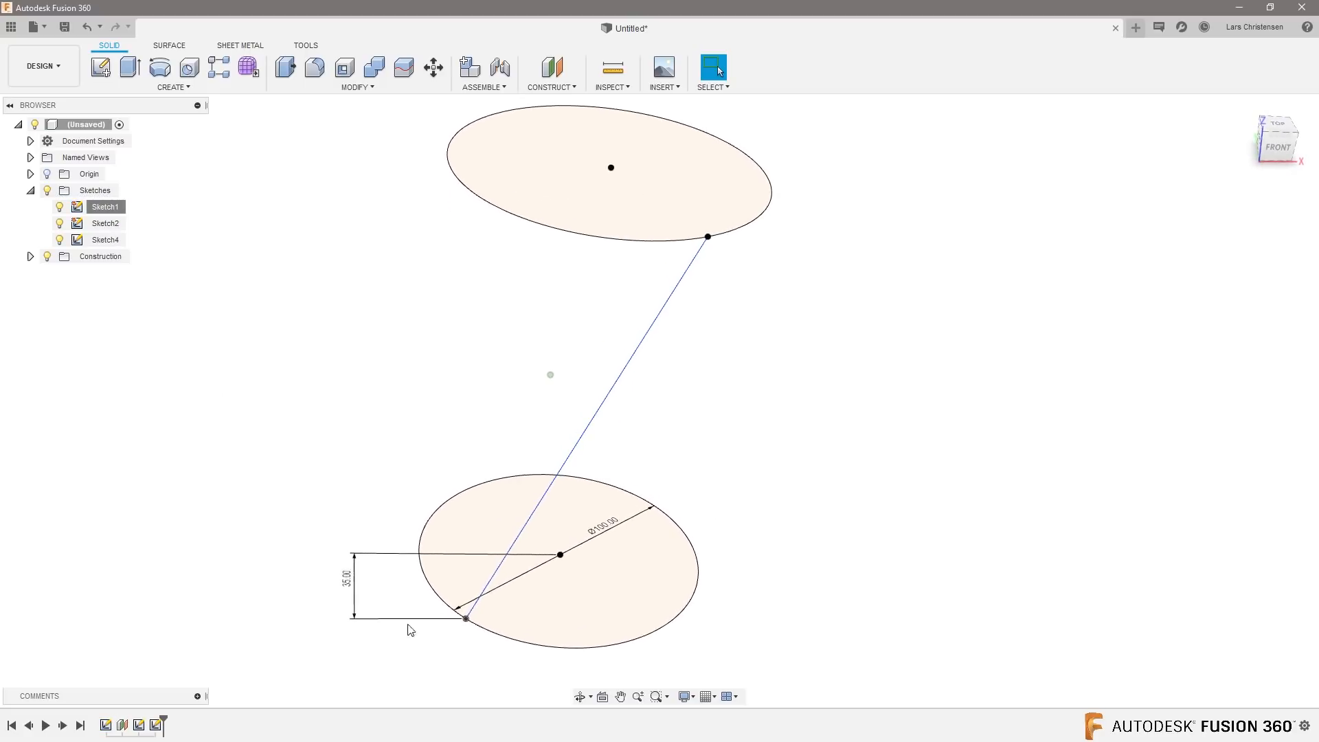
Step: Change the bottom rim point's 35 mm offset to 45 mm, after trying 15 and 55
{"action": "double_click", "coordinate": [348, 581]}
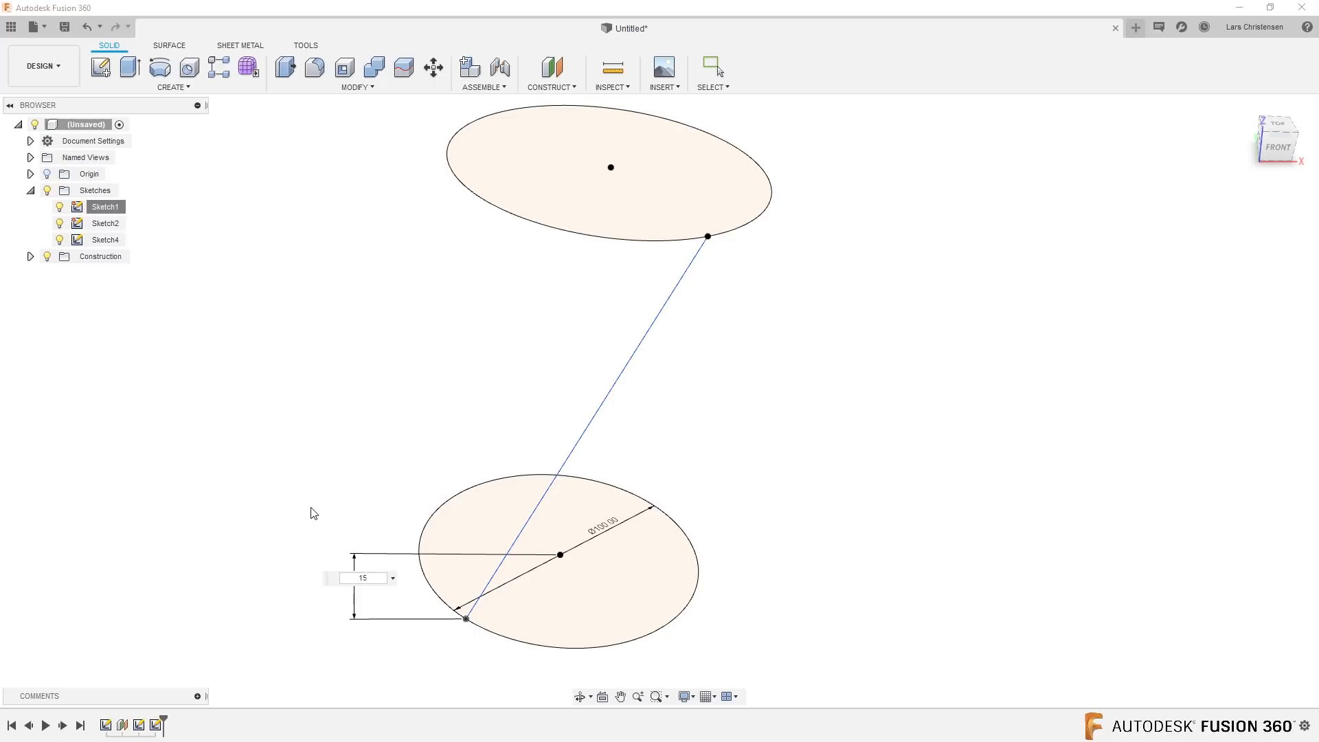
{"action": "key", "text": "Return"}
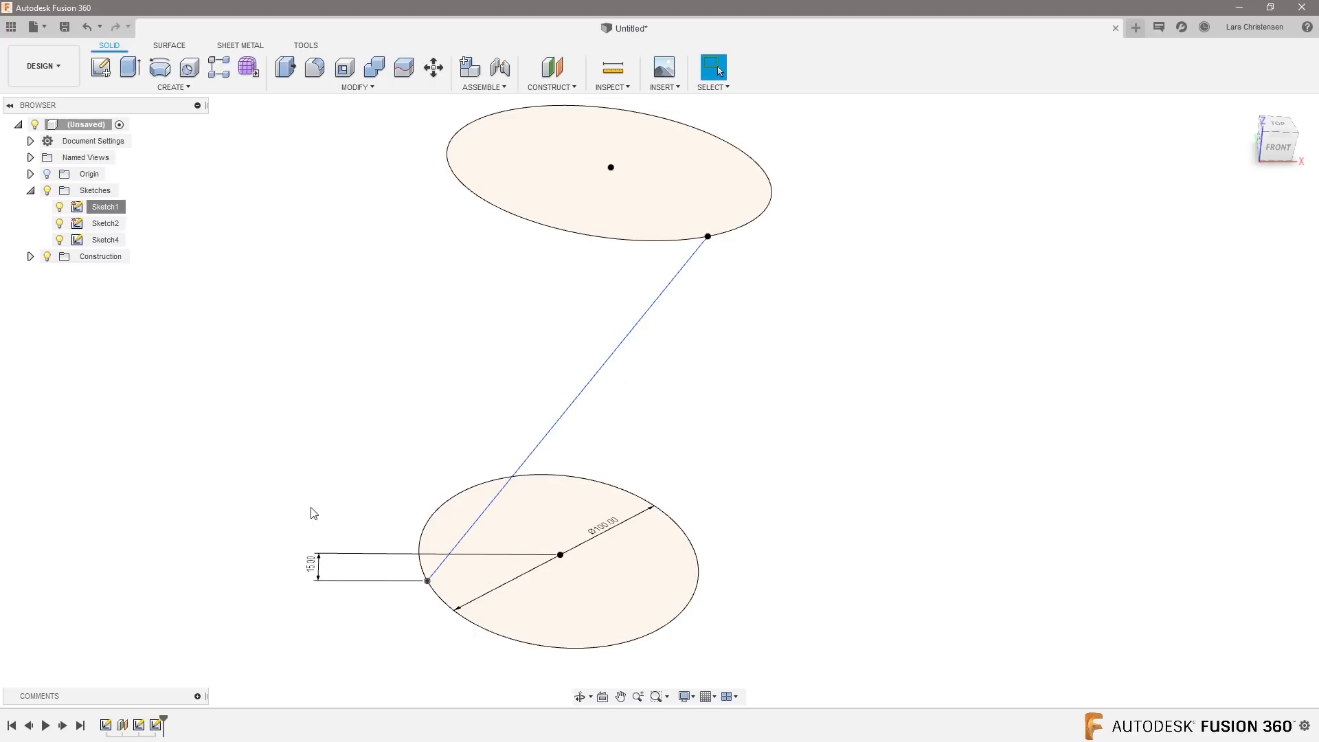
{"action": "double_click", "coordinate": [311, 564]}
{"action": "type", "text": "55"}
{"action": "key", "text": "Return"}
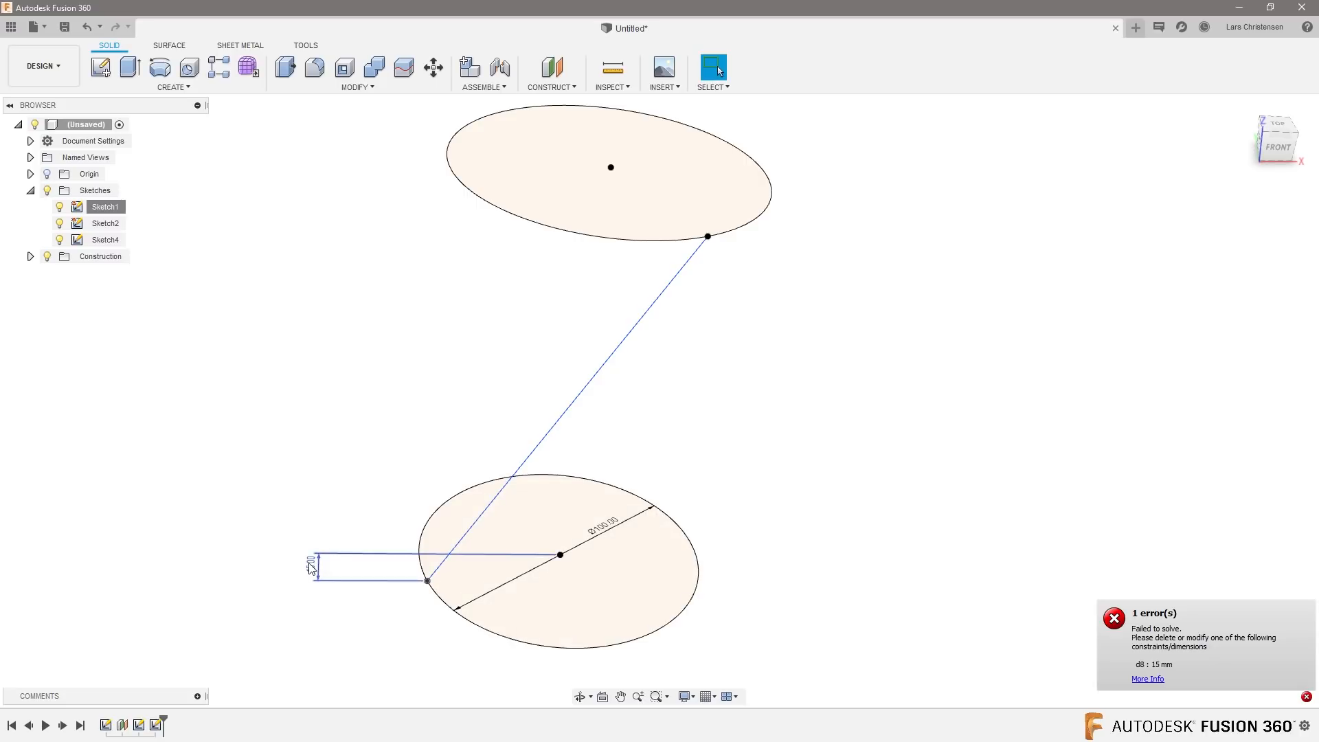
{"action": "double_click", "coordinate": [311, 567]}
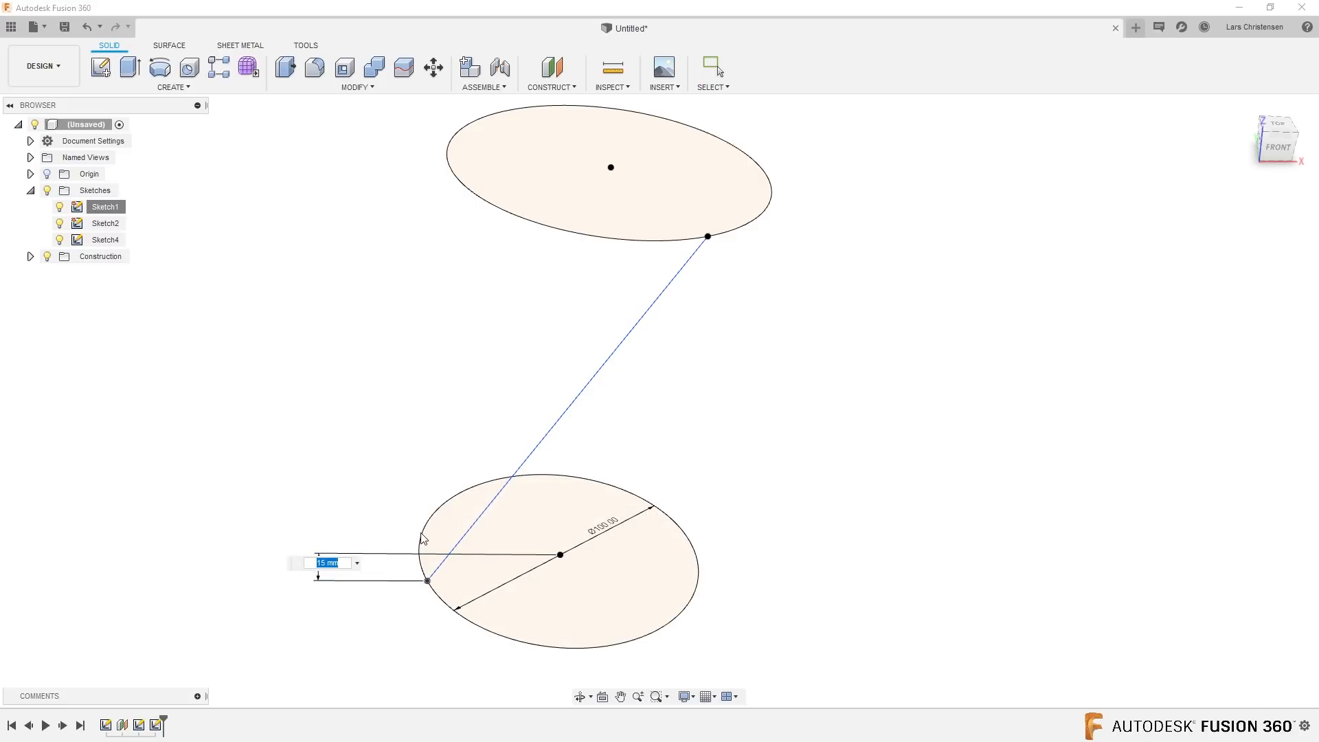
{"action": "type", "text": "45"}
{"action": "key", "text": "Return"}
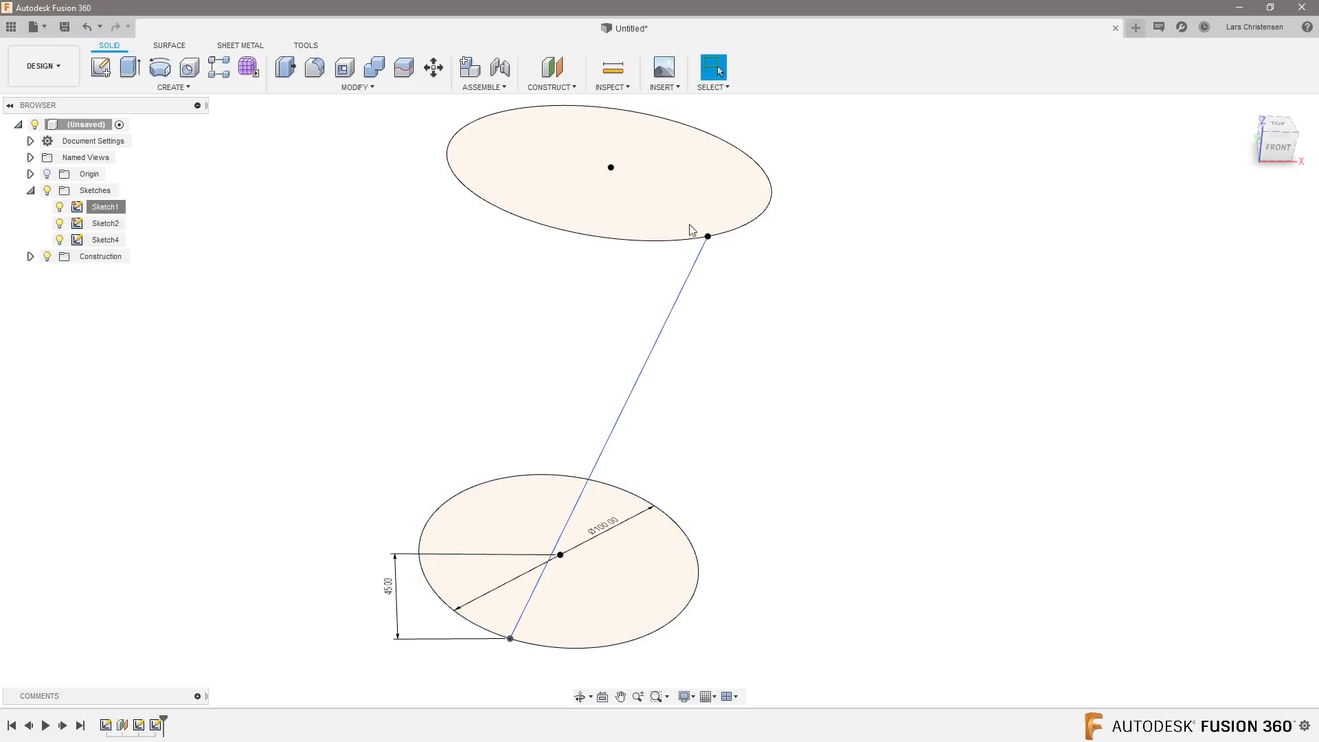
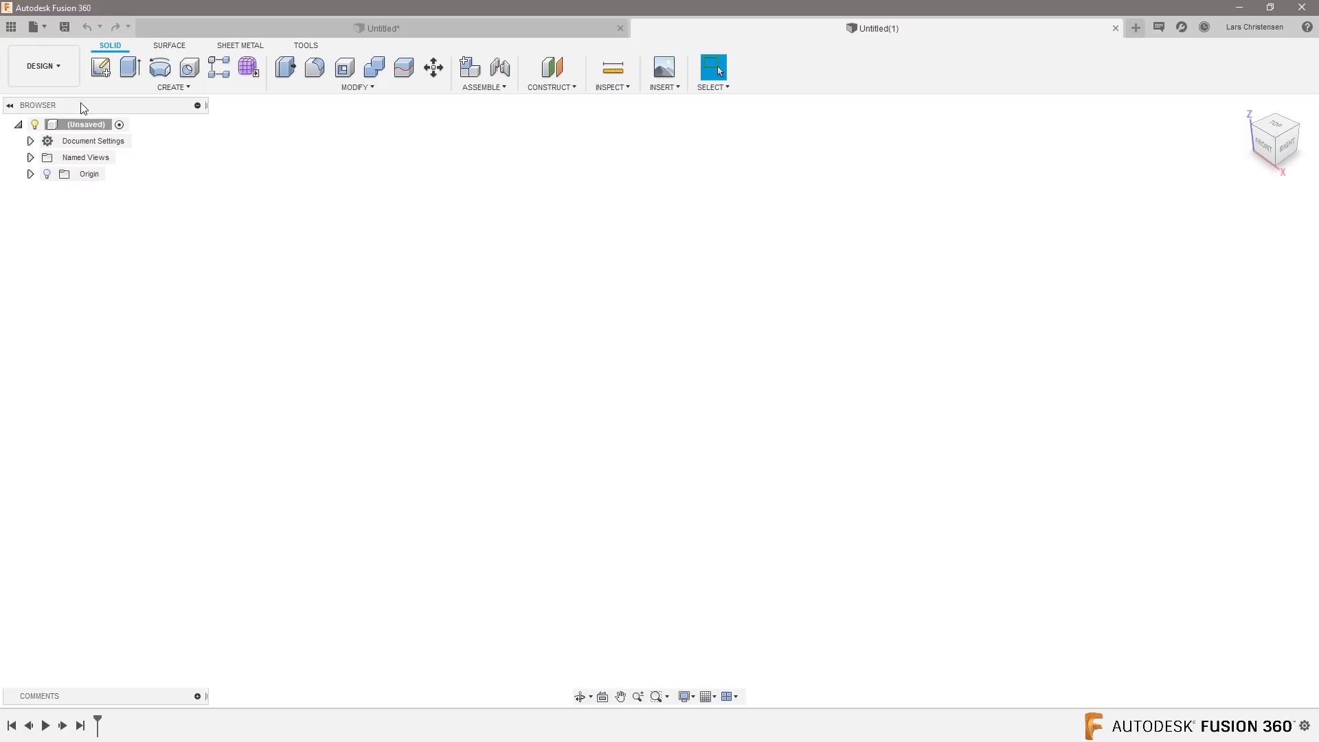
Step: Switch the blank Untitled(1) design to the Sheet Metal tools
{"action": "left_click", "coordinate": [237, 46]}
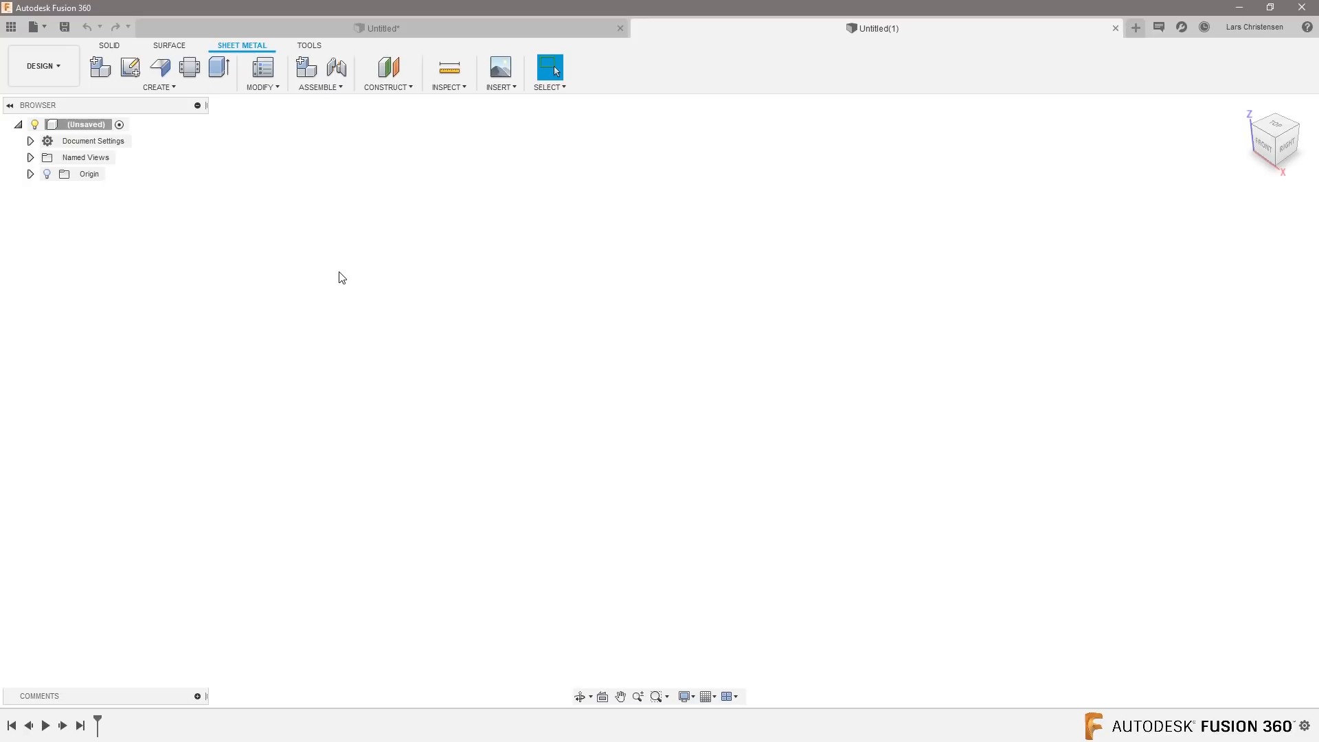
Step: On the front plane, draw a 25 mm diameter circle centred at the origin
{"action": "left_click", "coordinate": [130, 67]}
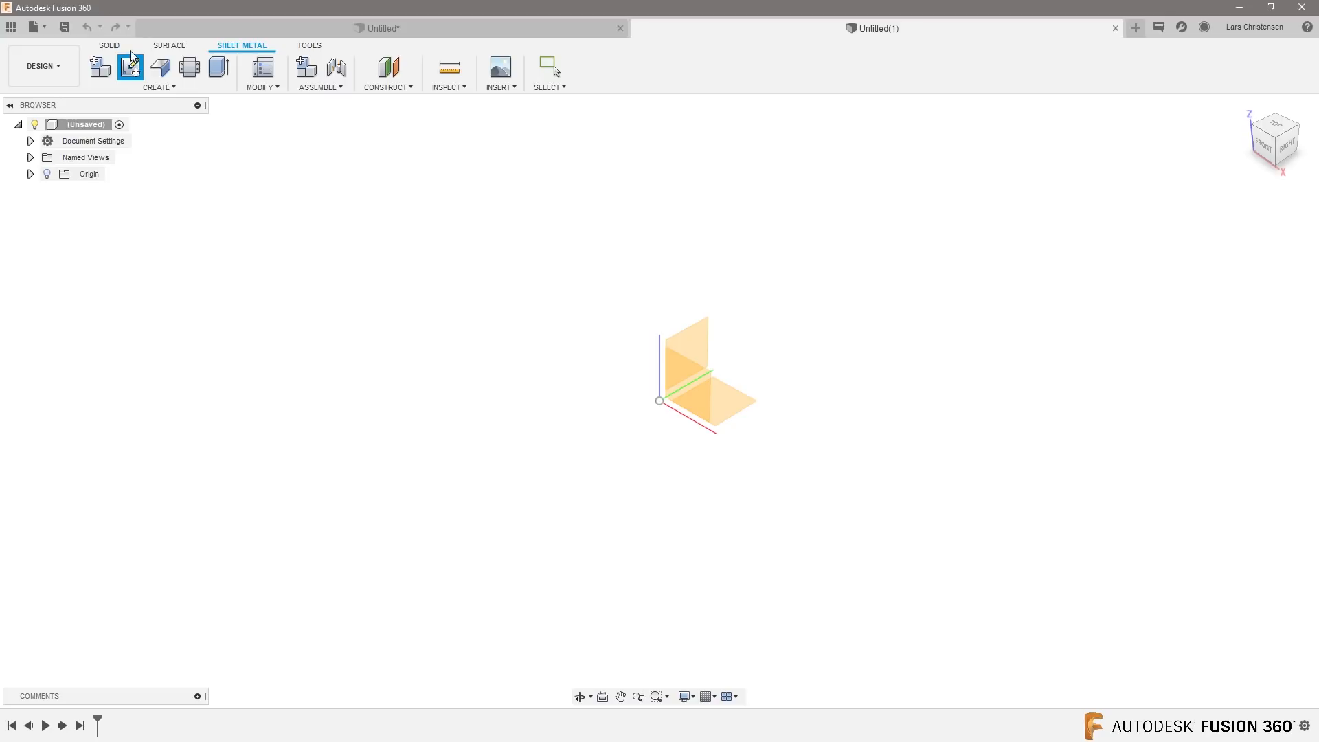
{"action": "left_click", "coordinate": [693, 387]}
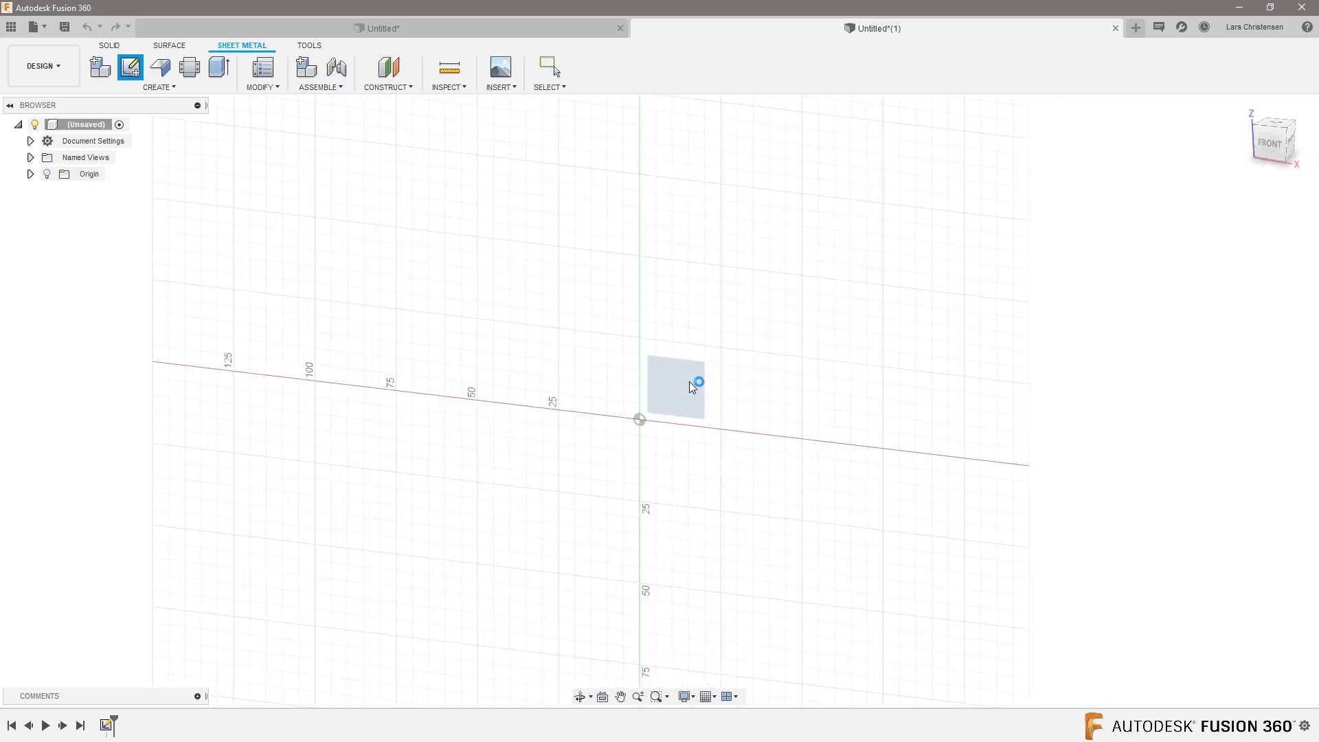
{"action": "key", "text": "c"}
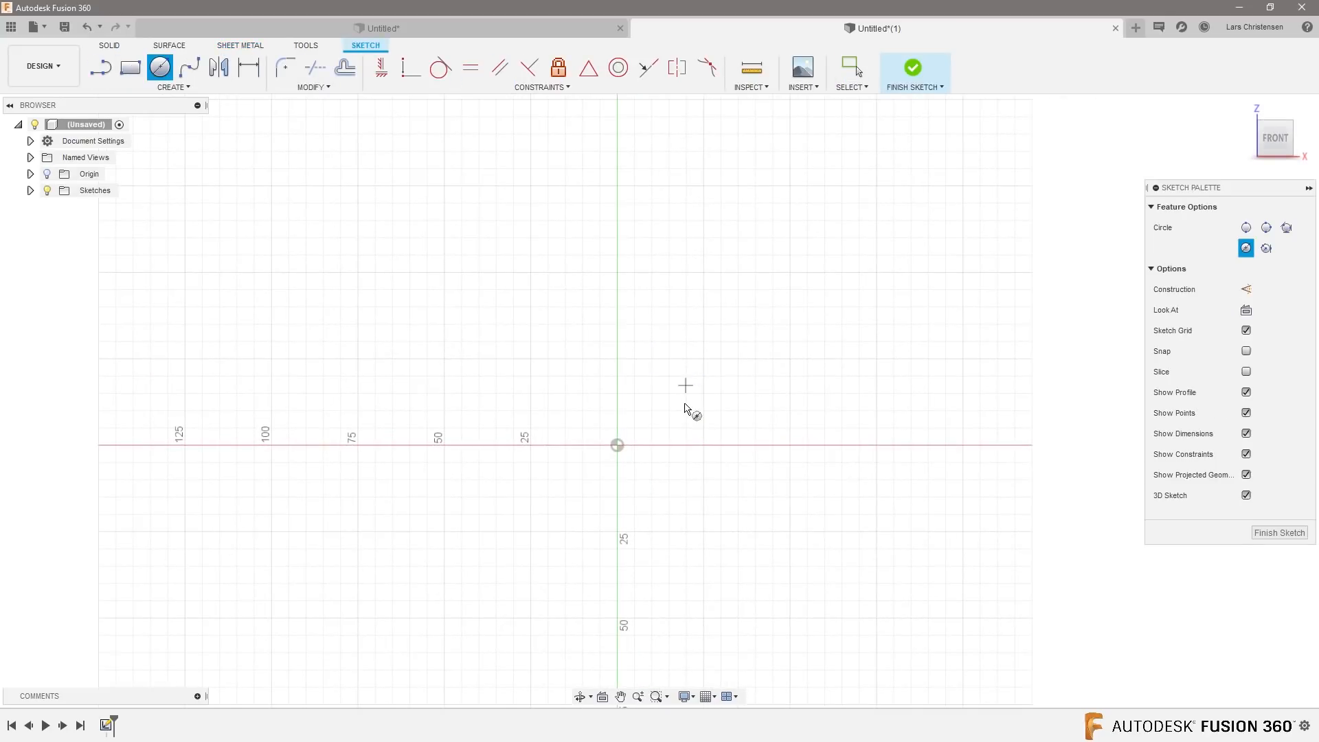
{"action": "left_click", "coordinate": [617, 445]}
{"action": "type", "text": "25"}
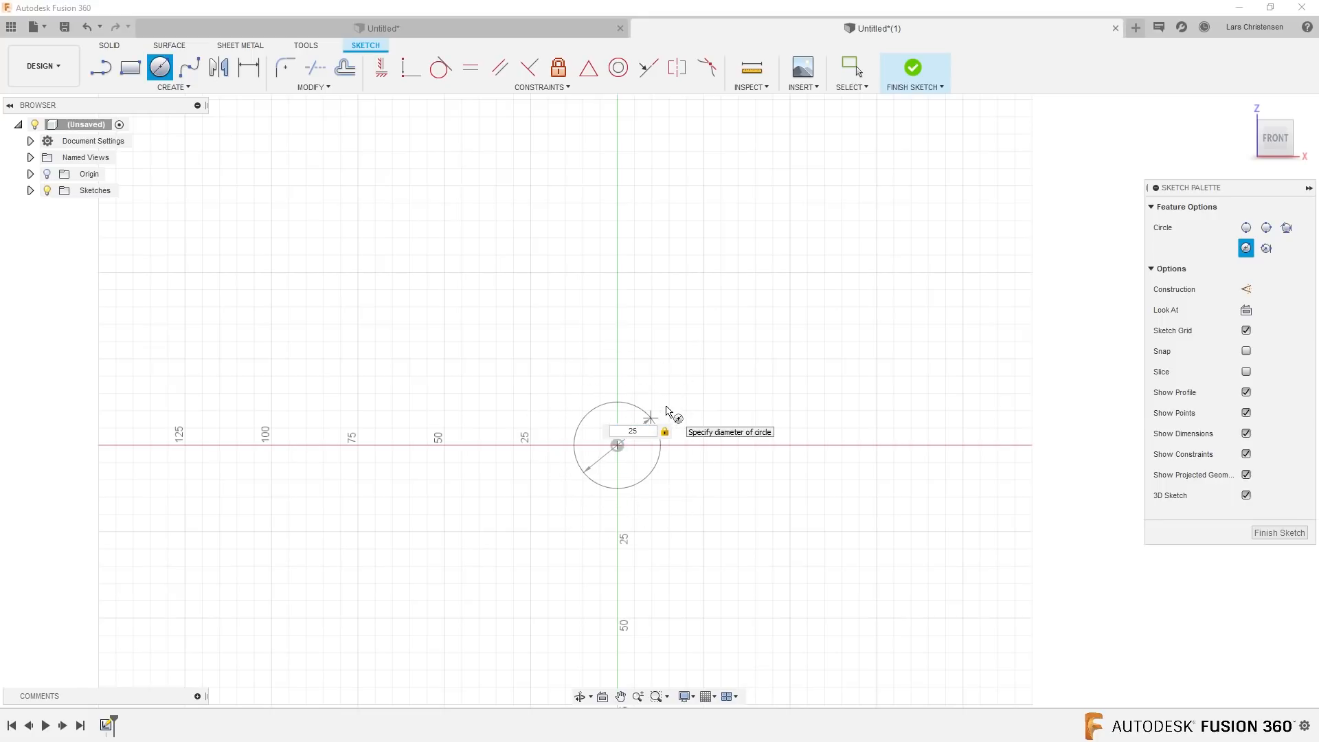
{"action": "key", "text": "Return"}
{"action": "key", "text": "Escape"}
{"action": "scroll", "coordinate": [711, 481], "scroll_direction": "up", "scroll_amount": 3}
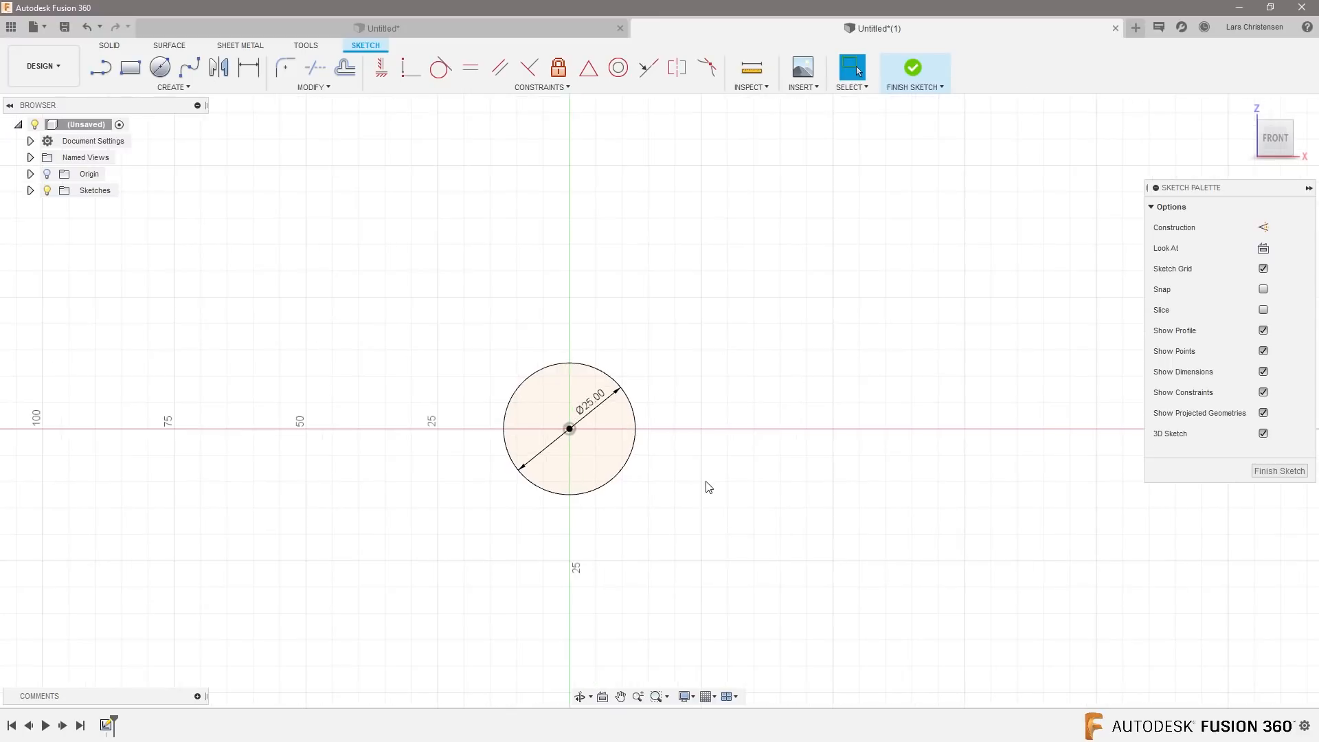
{"action": "scroll", "coordinate": [535, 382], "scroll_direction": "up", "scroll_amount": 3}
{"action": "scroll", "coordinate": [492, 448], "scroll_direction": "up", "scroll_amount": 2}
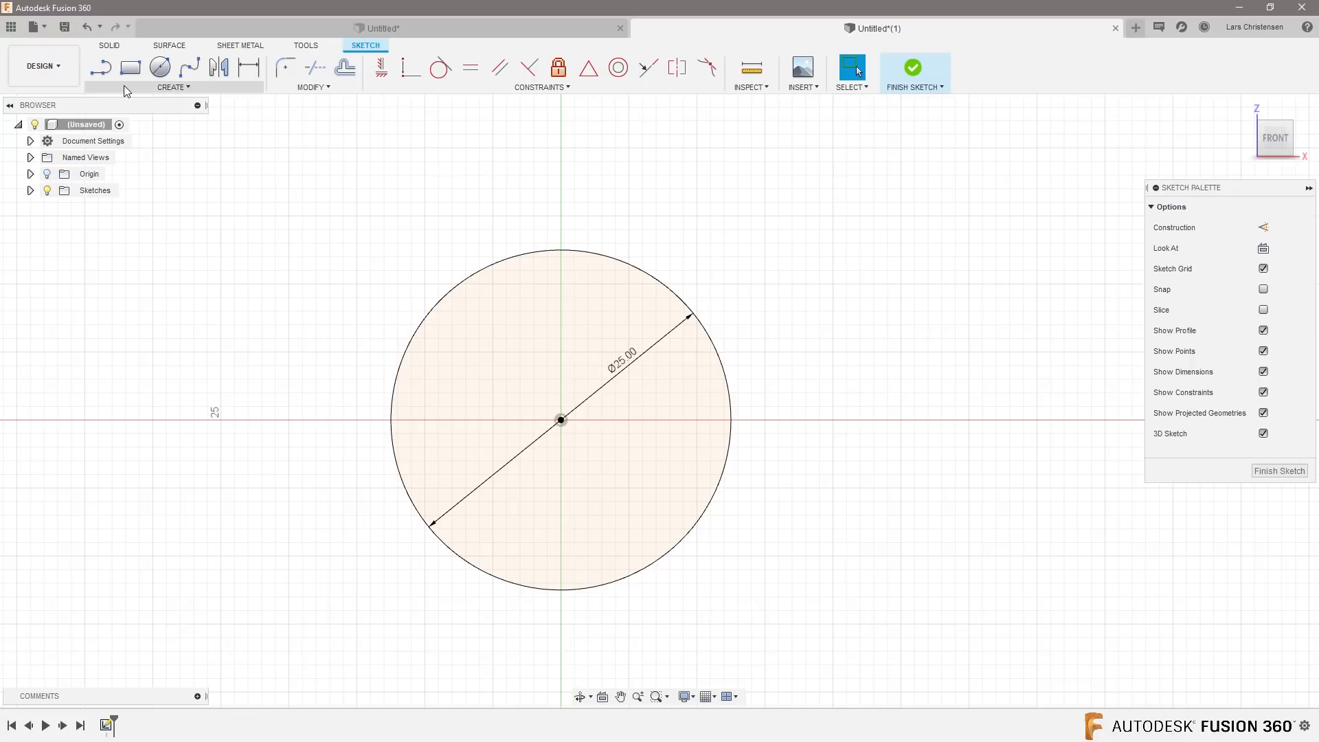
Step: Draw two lines from the circle's centre up to its top edge
{"action": "left_click", "coordinate": [103, 68]}
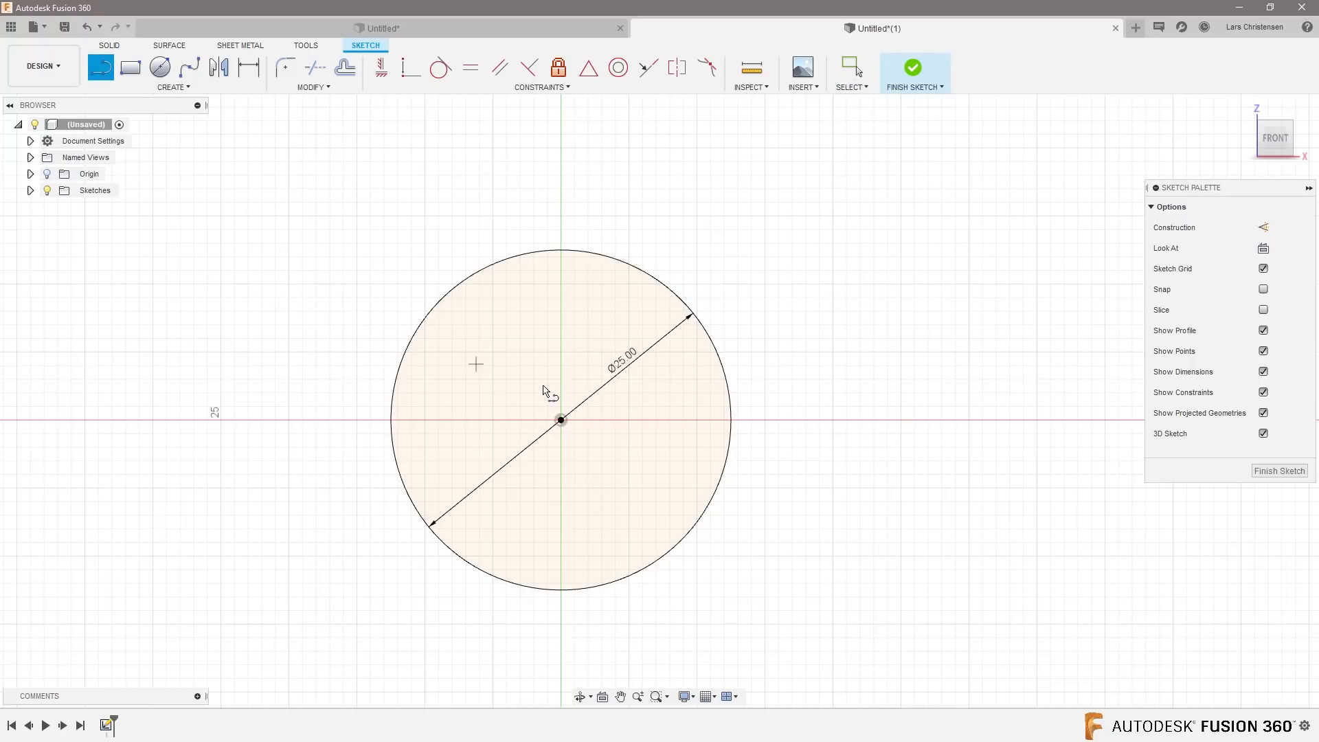
{"action": "left_click", "coordinate": [560, 418]}
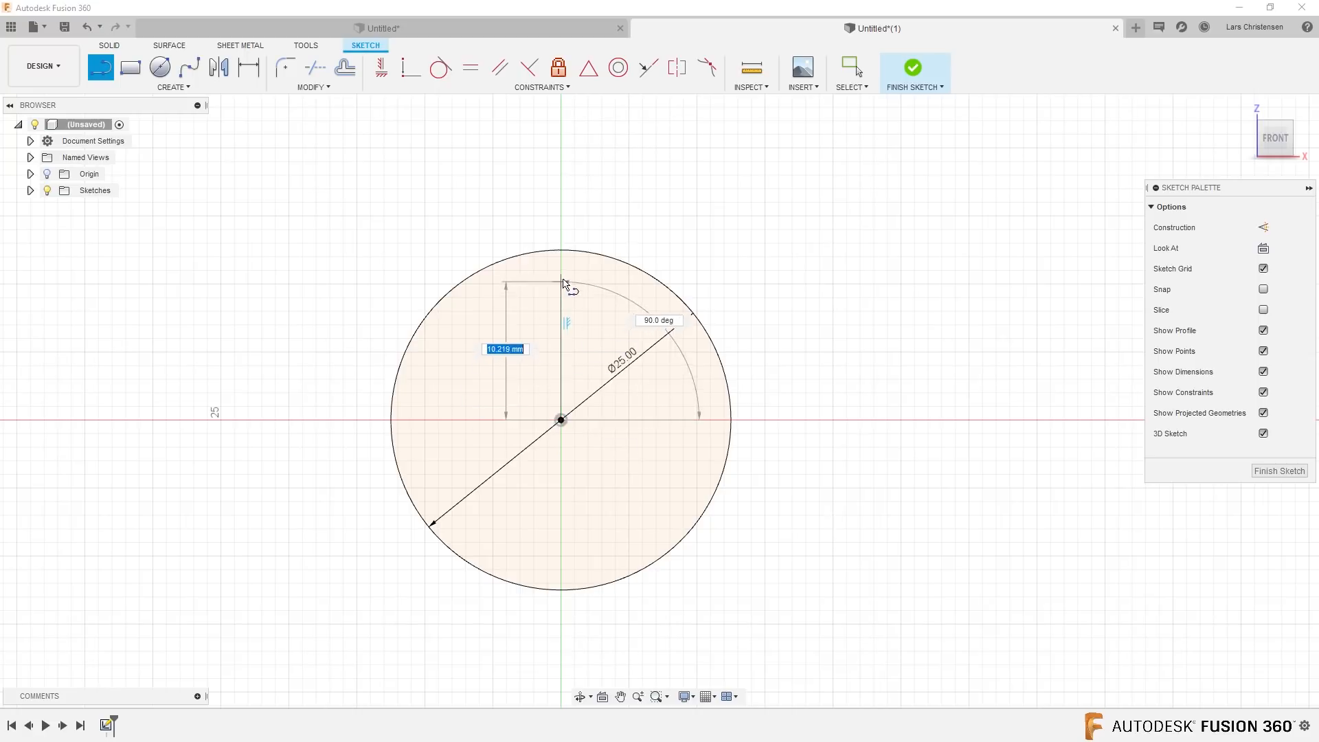
{"action": "left_click", "coordinate": [562, 251]}
{"action": "scroll", "coordinate": [662, 363], "scroll_direction": "up", "scroll_amount": 3}
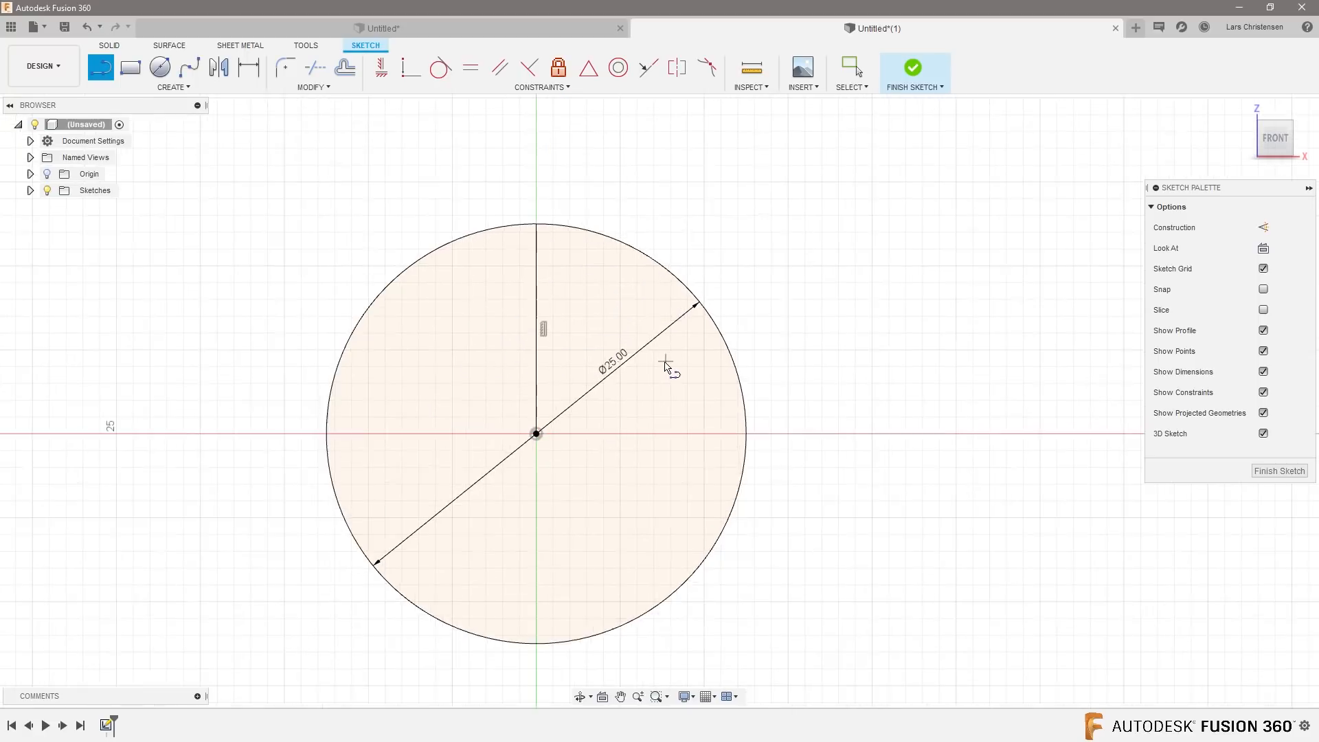
{"action": "left_click", "coordinate": [522, 442]}
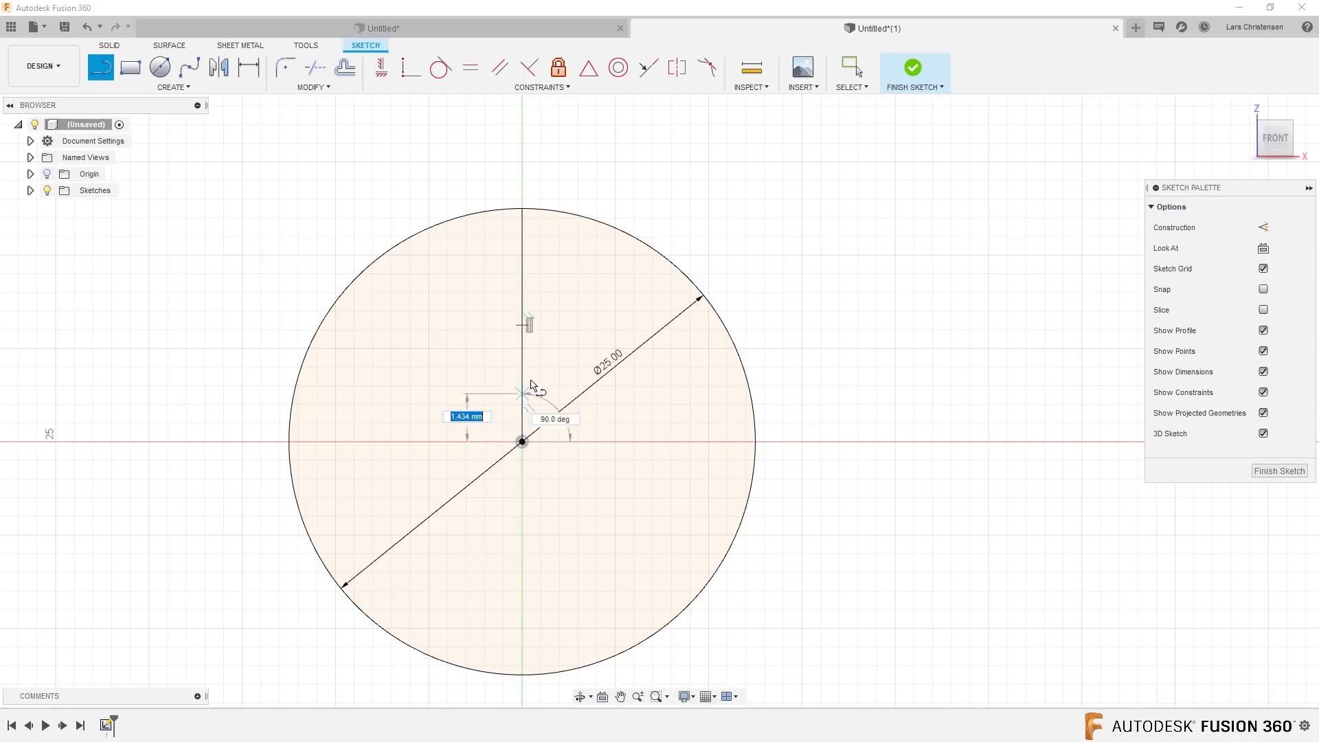
{"action": "left_click", "coordinate": [548, 210]}
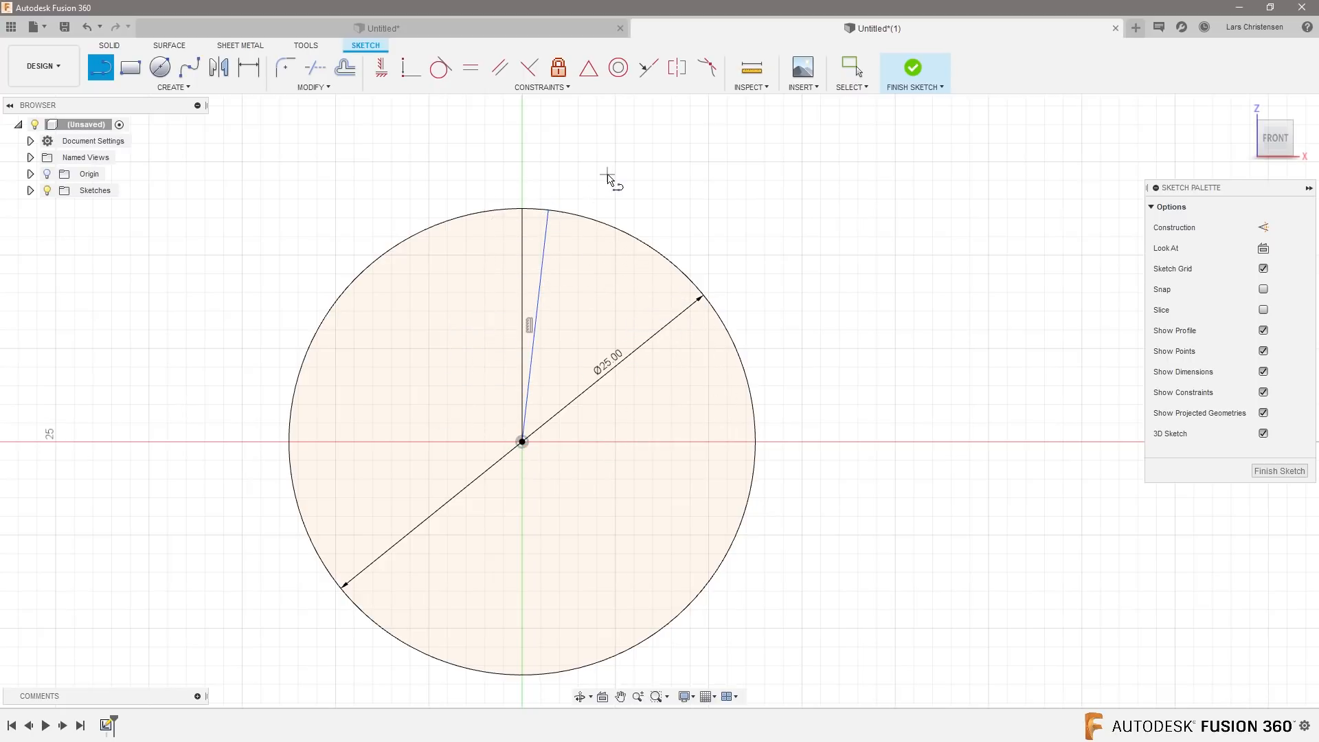
Step: Dimension the acute angle between the two lines as 2°
{"action": "key", "text": "d"}
{"action": "left_click", "coordinate": [522, 240]}
{"action": "left_click", "coordinate": [544, 246]}
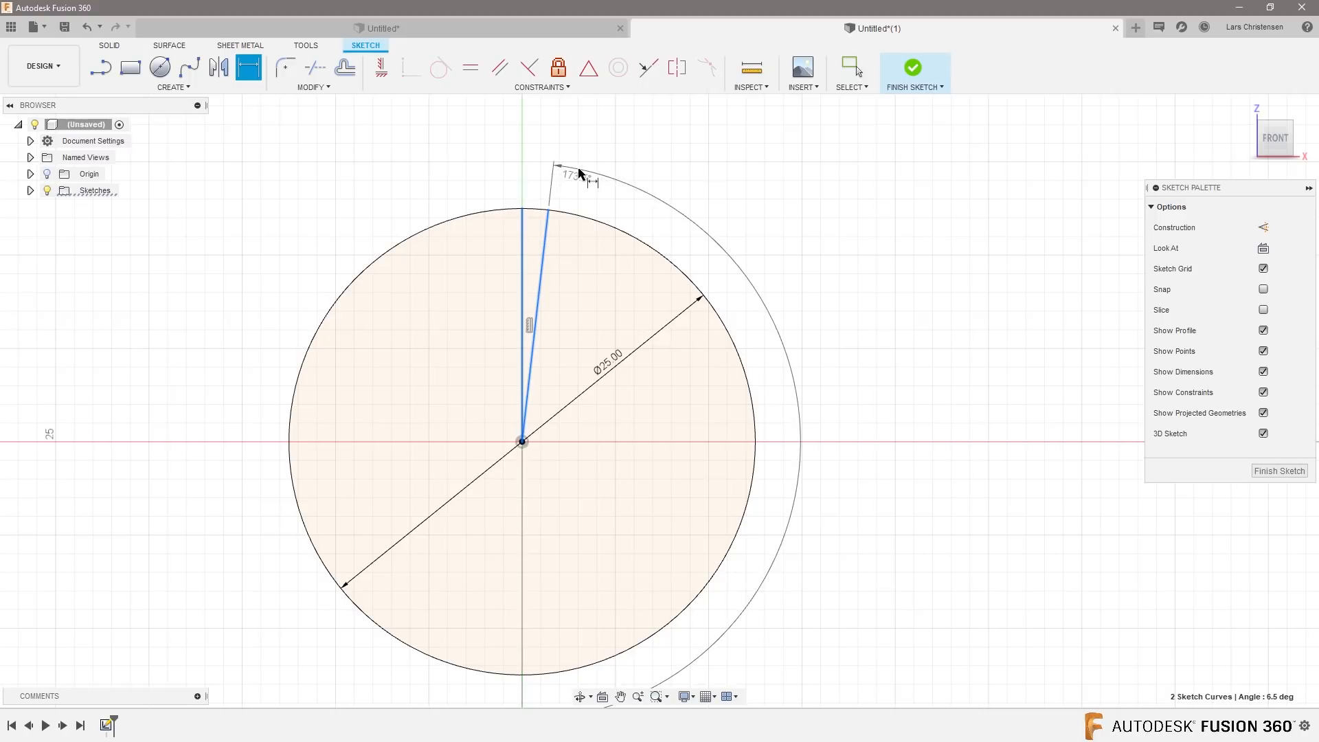
{"action": "left_click", "coordinate": [579, 178]}
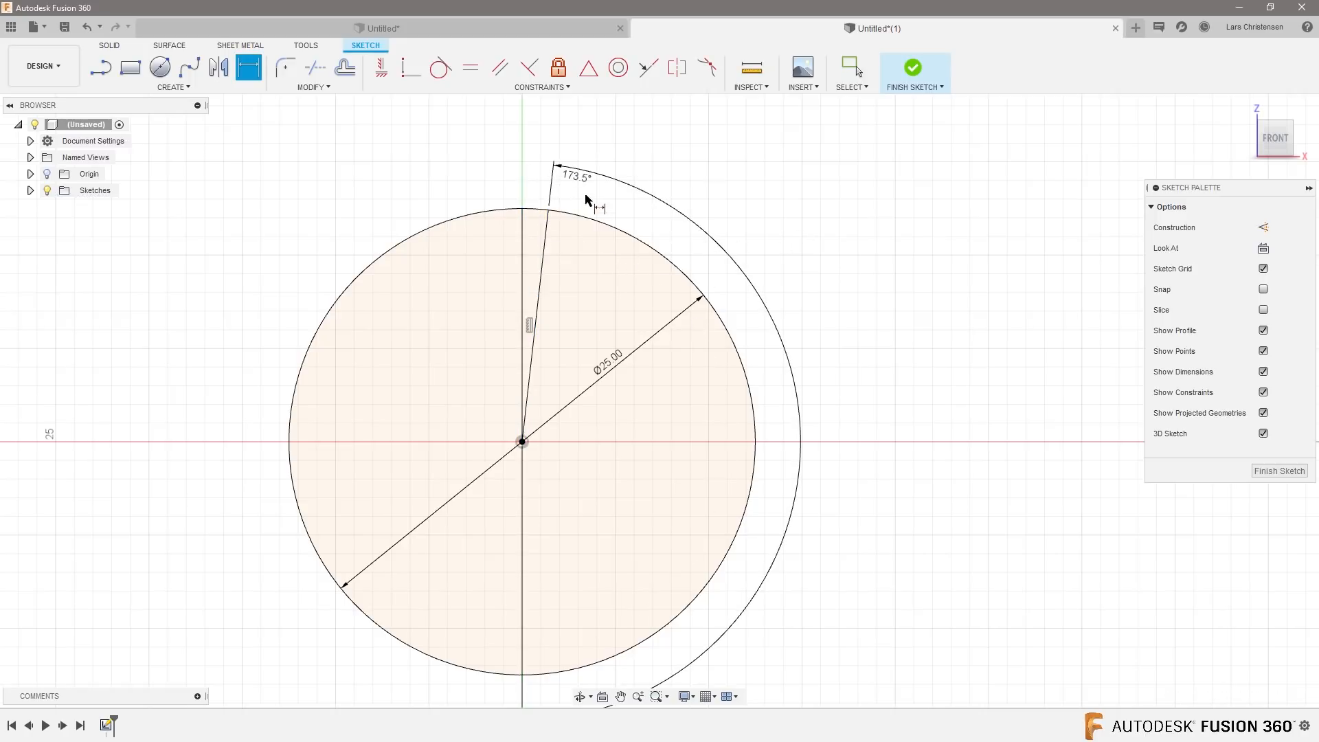
{"action": "key", "text": "Escape"}
{"action": "left_click", "coordinate": [536, 272]}
{"action": "left_click", "coordinate": [522, 271]}
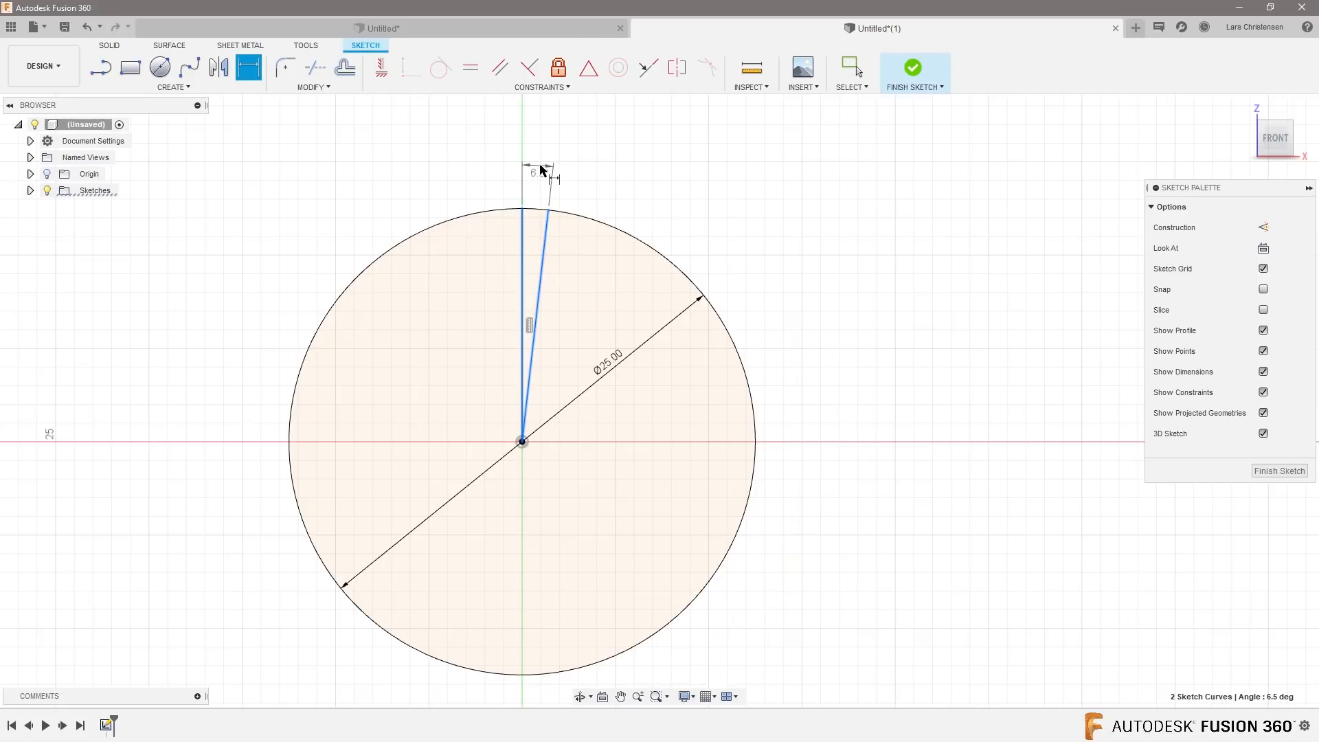
{"action": "left_click", "coordinate": [548, 166]}
{"action": "type", "text": "2"}
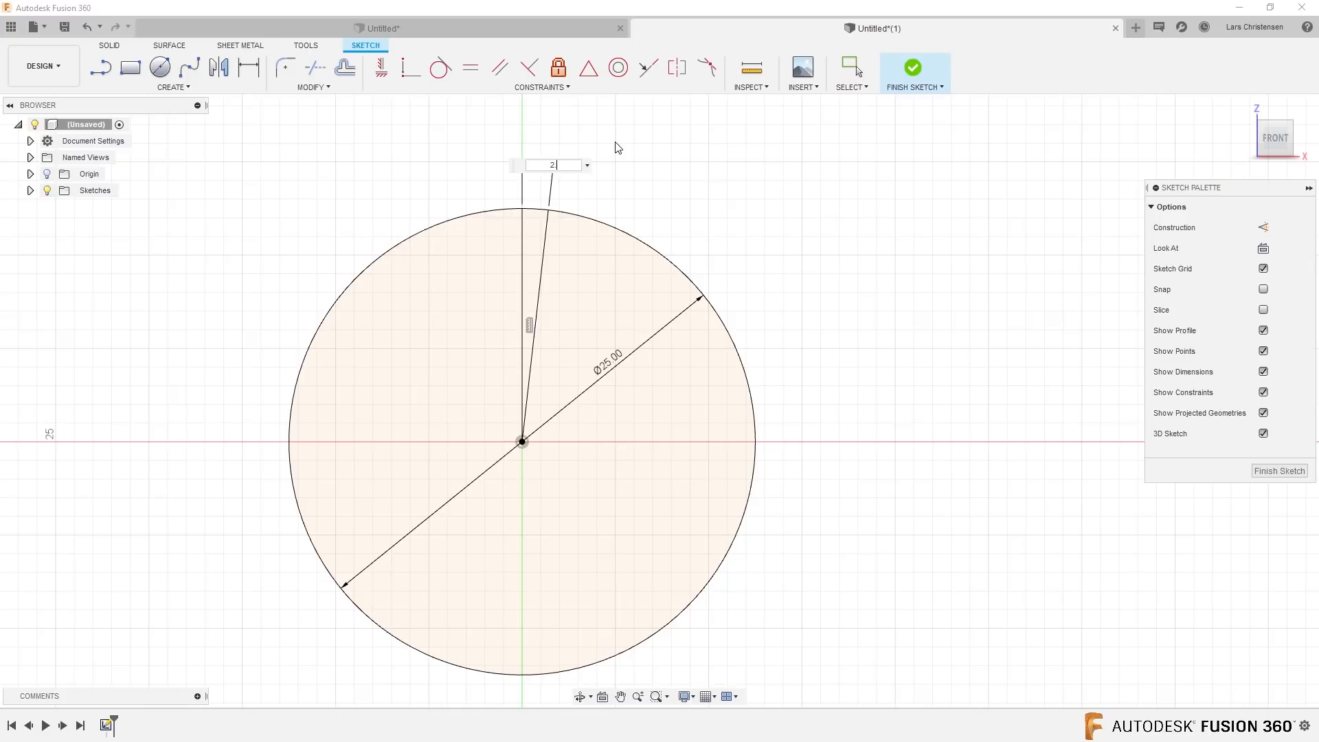
{"action": "type", "text": "."}
{"action": "key", "text": "Return"}
{"action": "scroll", "coordinate": [525, 206], "scroll_direction": "up", "scroll_amount": 2}
{"action": "scroll", "coordinate": [526, 206], "scroll_direction": "up", "scroll_amount": 4}
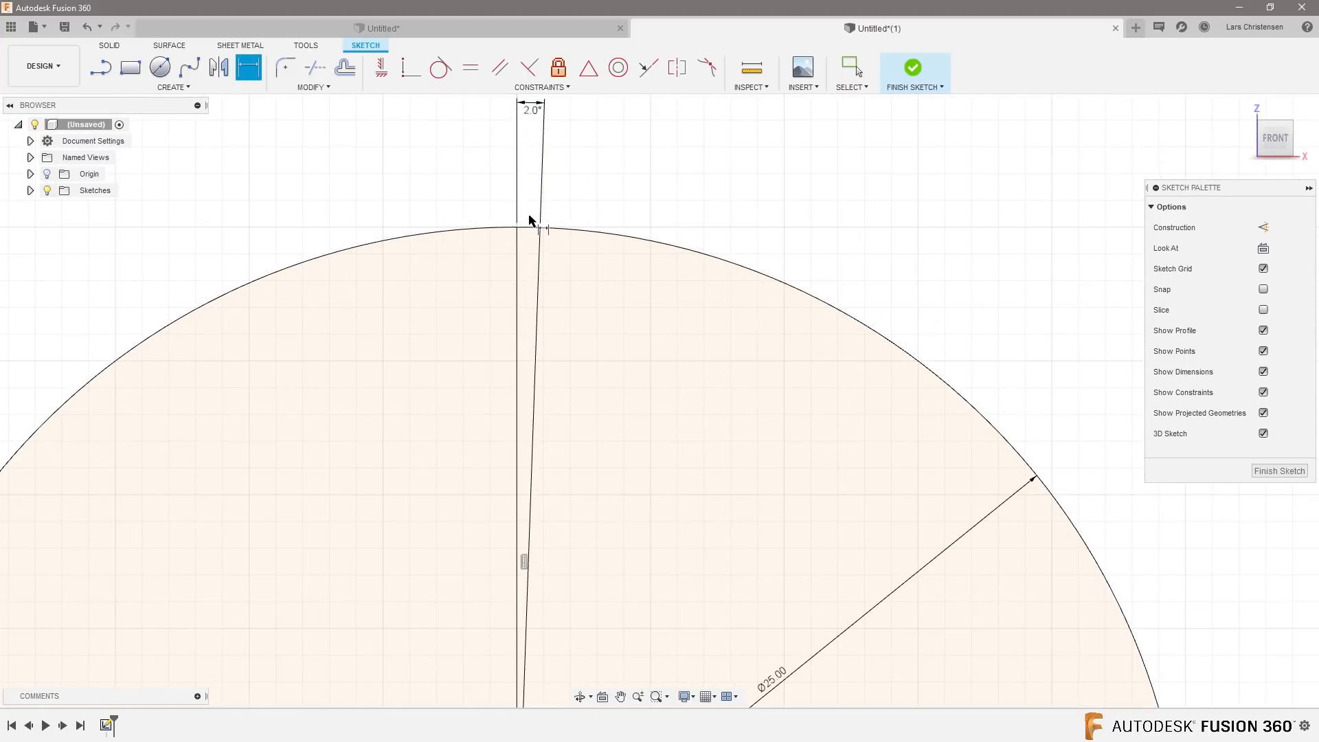
Step: Trim away the short top arc between the 2° lines and finish the sketch
{"action": "left_click", "coordinate": [312, 87]}
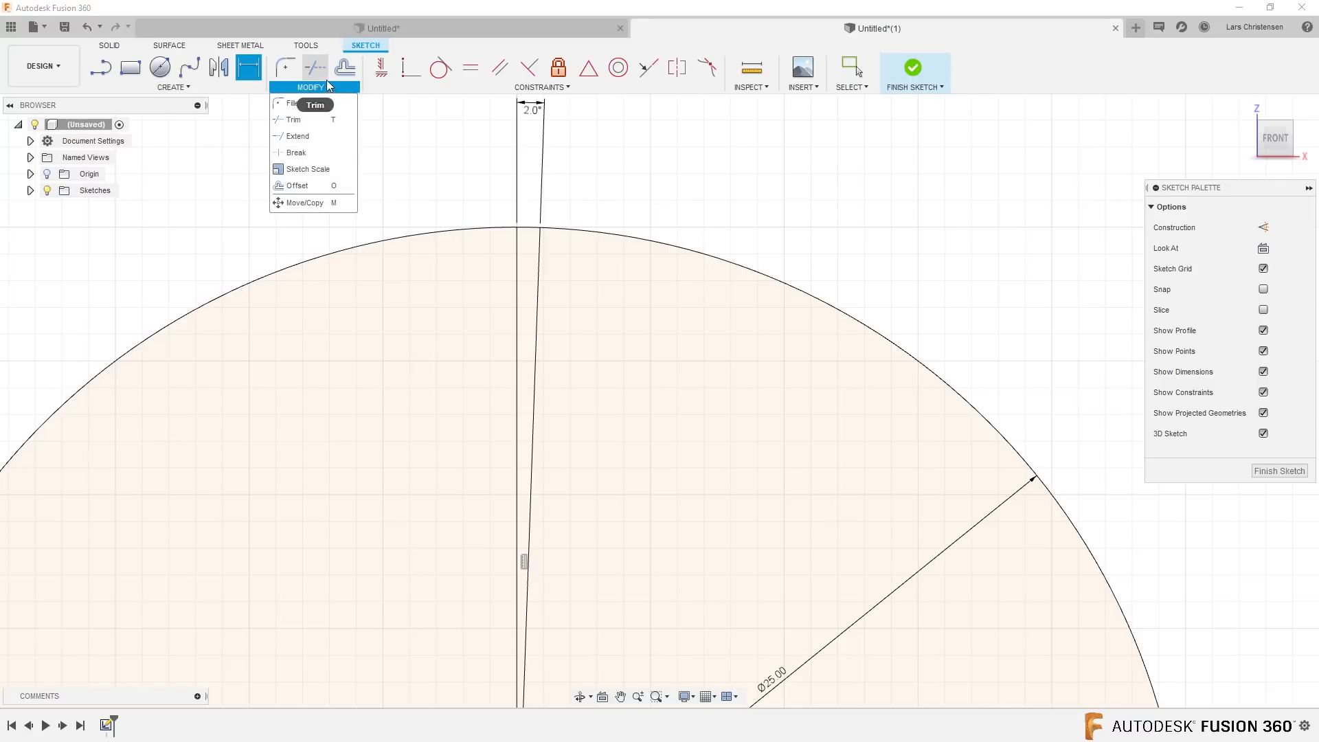
{"action": "left_click", "coordinate": [294, 119]}
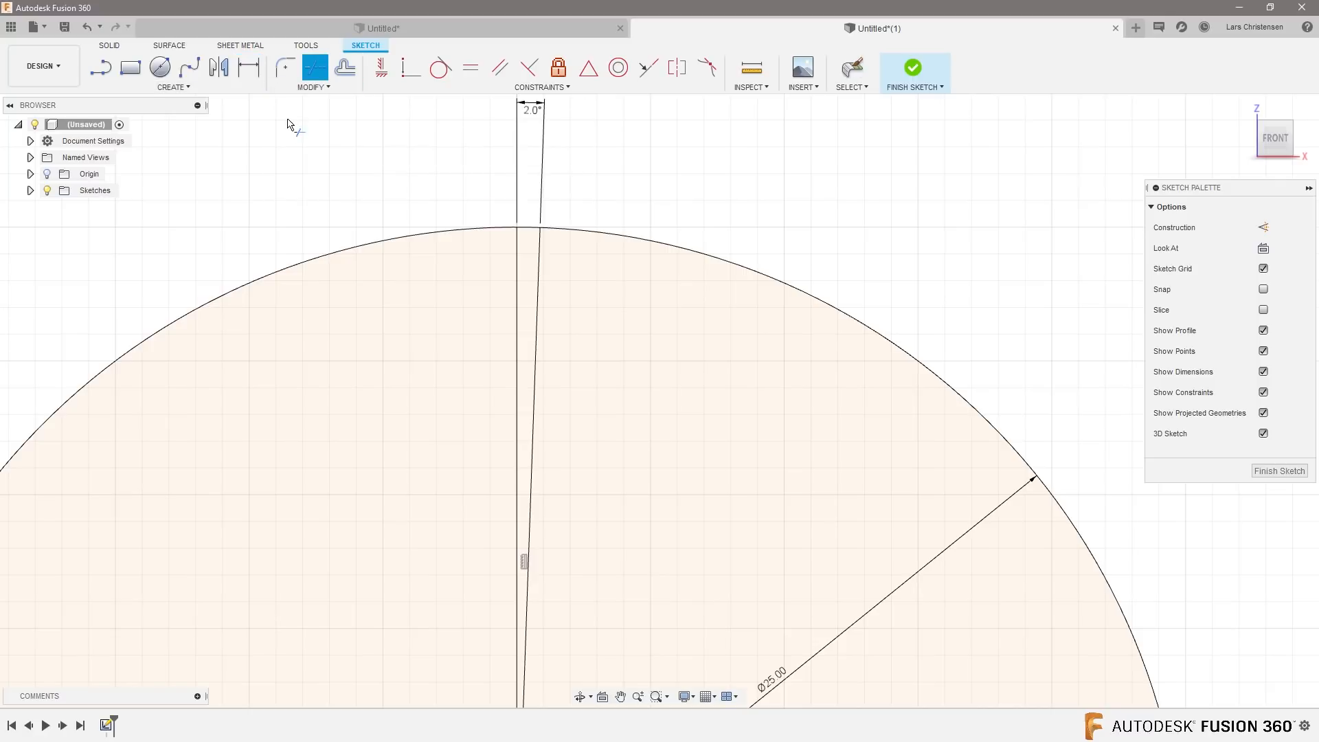
{"action": "left_click", "coordinate": [527, 231]}
{"action": "scroll", "coordinate": [508, 206], "scroll_direction": "down", "scroll_amount": 3}
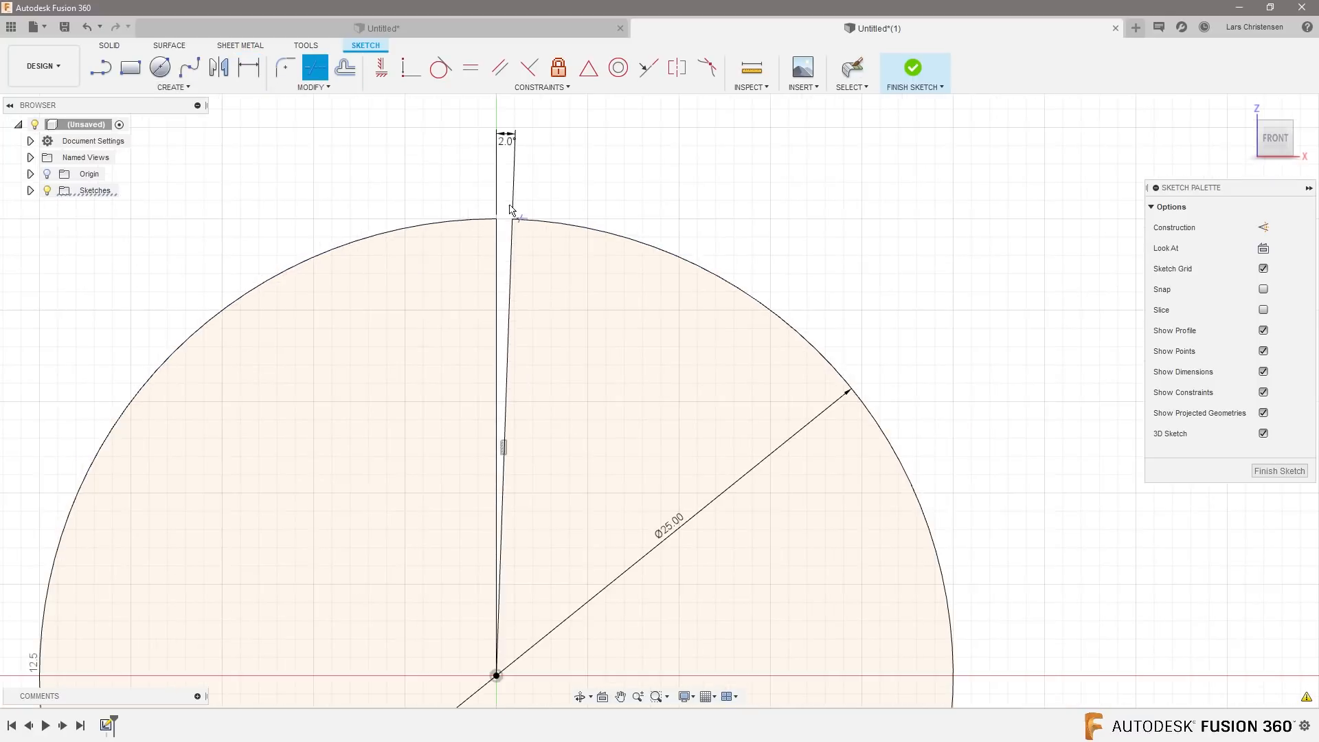
{"action": "scroll", "coordinate": [756, 259], "scroll_direction": "down", "scroll_amount": 2}
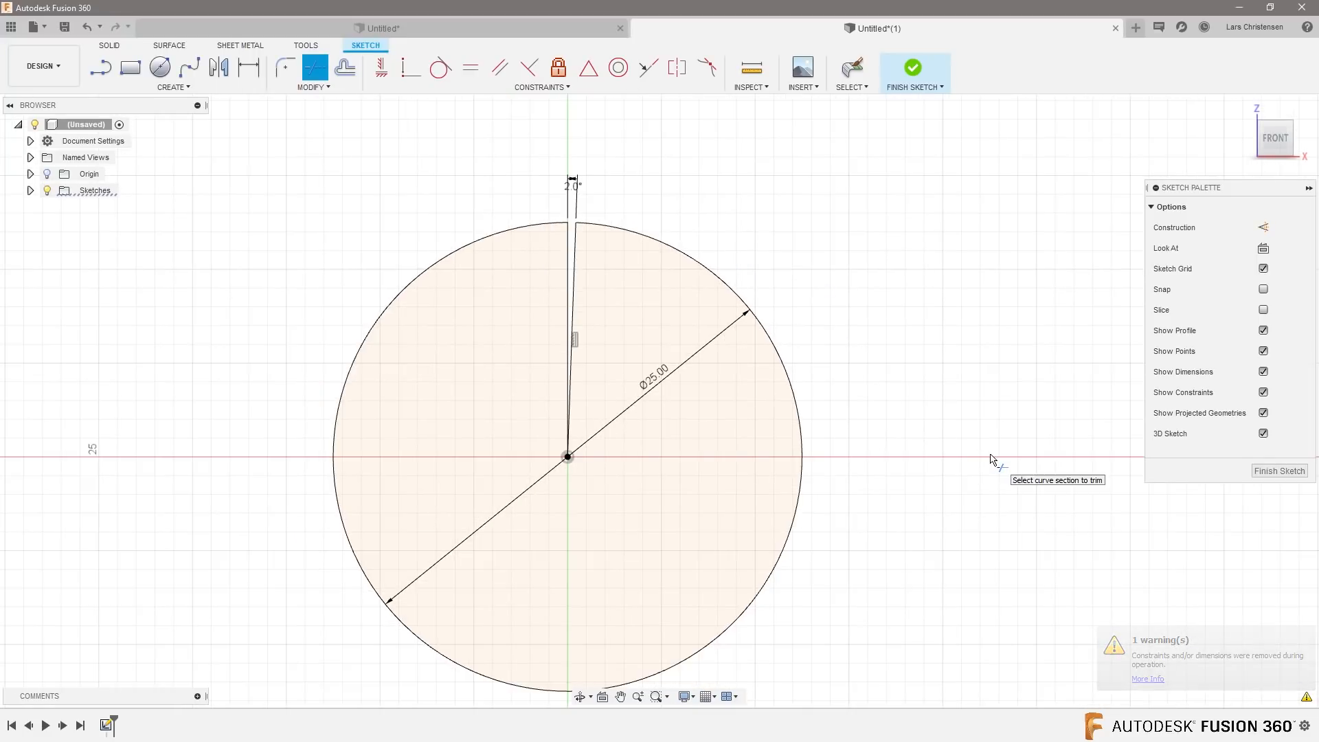
{"action": "left_click", "coordinate": [1264, 471]}
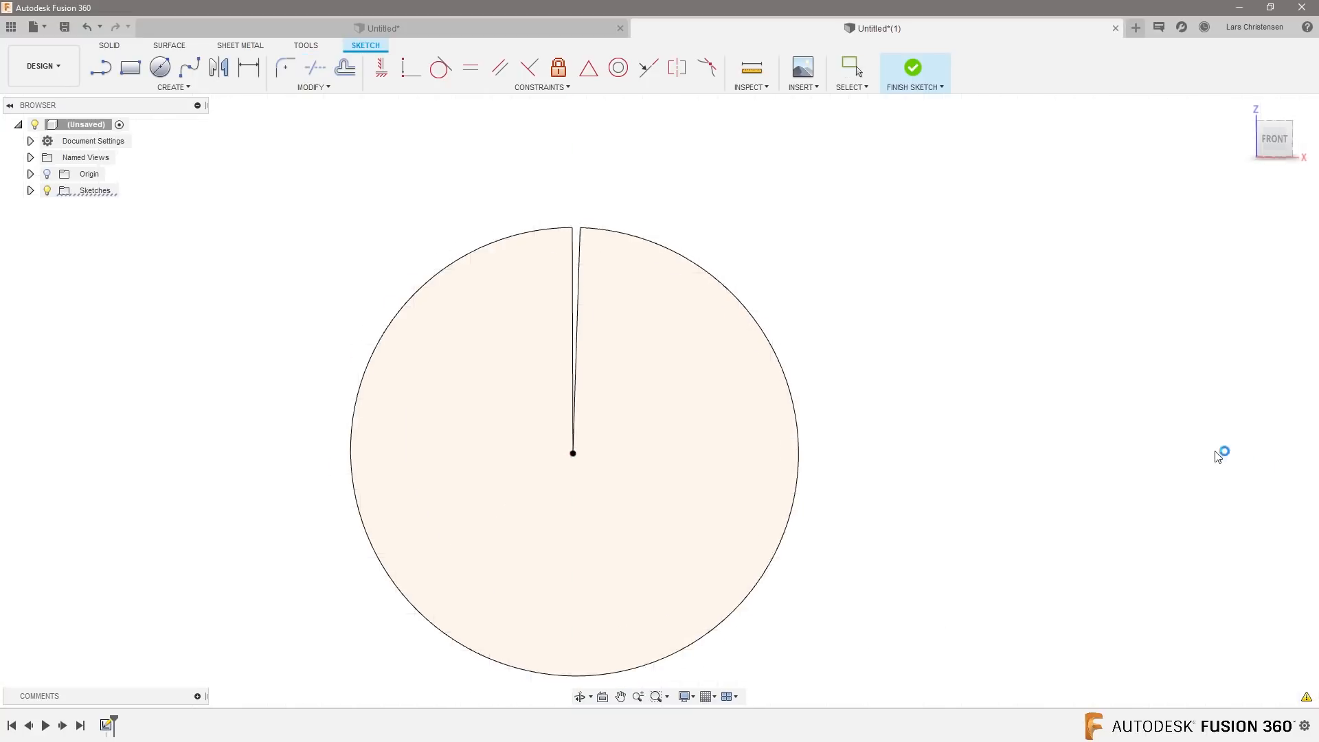
{"action": "scroll", "coordinate": [691, 397], "scroll_direction": "up", "scroll_amount": 6}
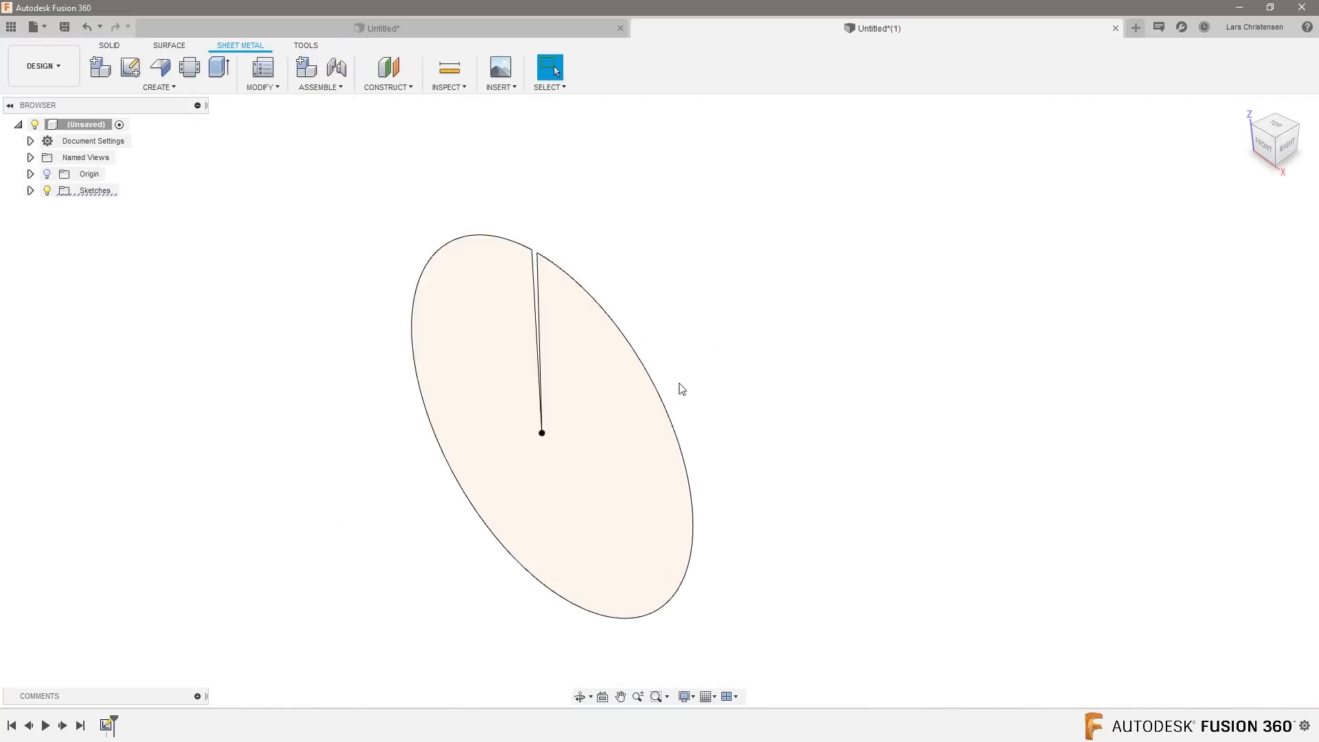
Step: Flange the slit-circle profile about 10 mm deep into a sheet-metal ring
{"action": "left_click", "coordinate": [162, 76]}
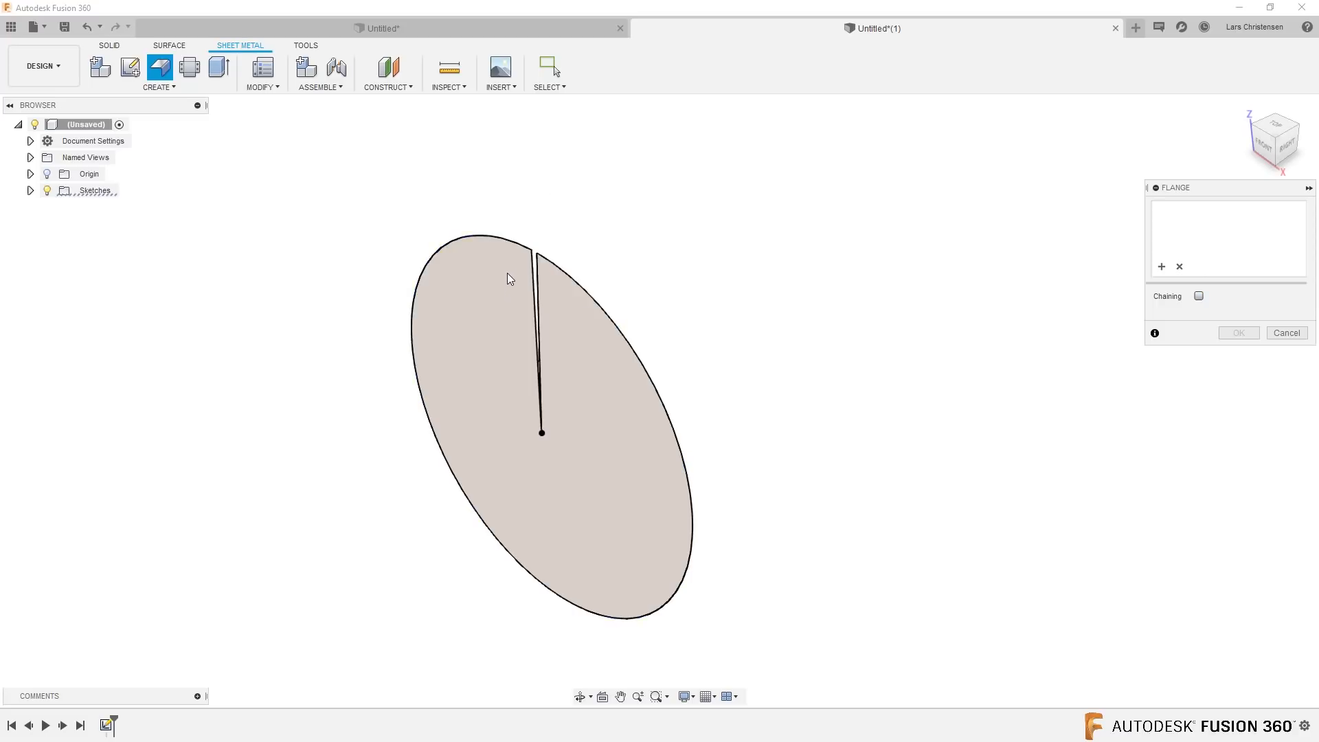
{"action": "left_click", "coordinate": [513, 250]}
{"action": "left_click_drag", "start_coordinate": [512, 254], "coordinate": [393, 305]}
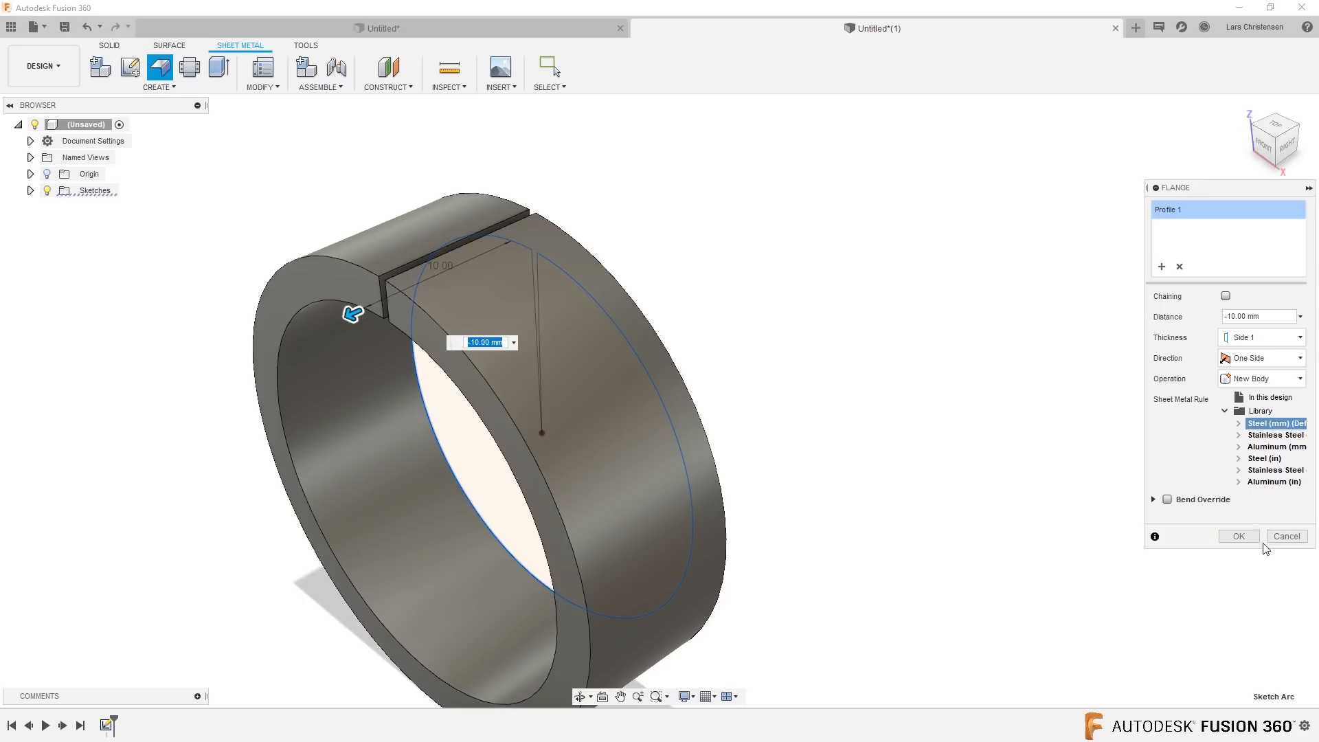
{"action": "left_click", "coordinate": [1245, 537]}
{"action": "scroll", "coordinate": [750, 439], "scroll_direction": "down", "scroll_amount": 2}
{"action": "middle_click_drag", "start_coordinate": [751, 439], "coordinate": [884, 497], "text": "shift"}
{"action": "middle_click_drag", "start_coordinate": [552, 428], "coordinate": [542, 289], "text": "shift"}
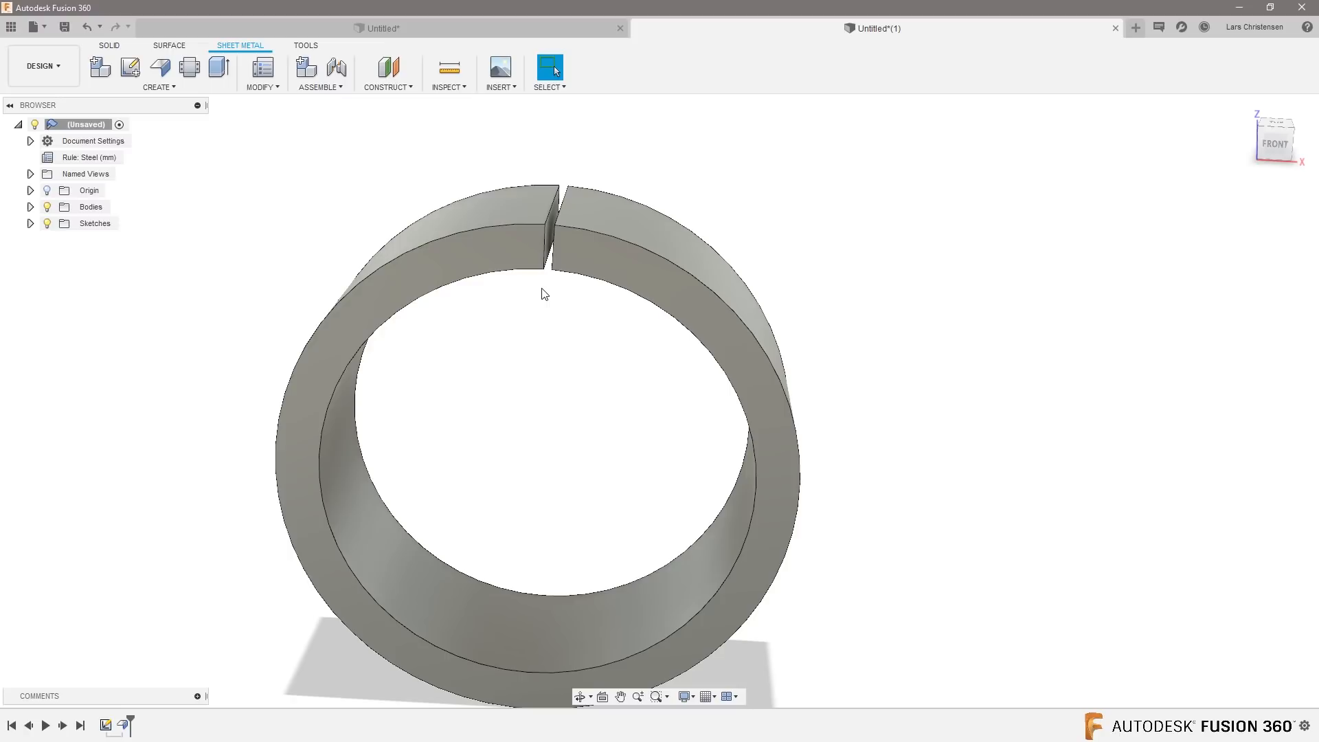
Step: Extrude the ring's end face at the slit by -1 mm into the gap
{"action": "left_click", "coordinate": [220, 70]}
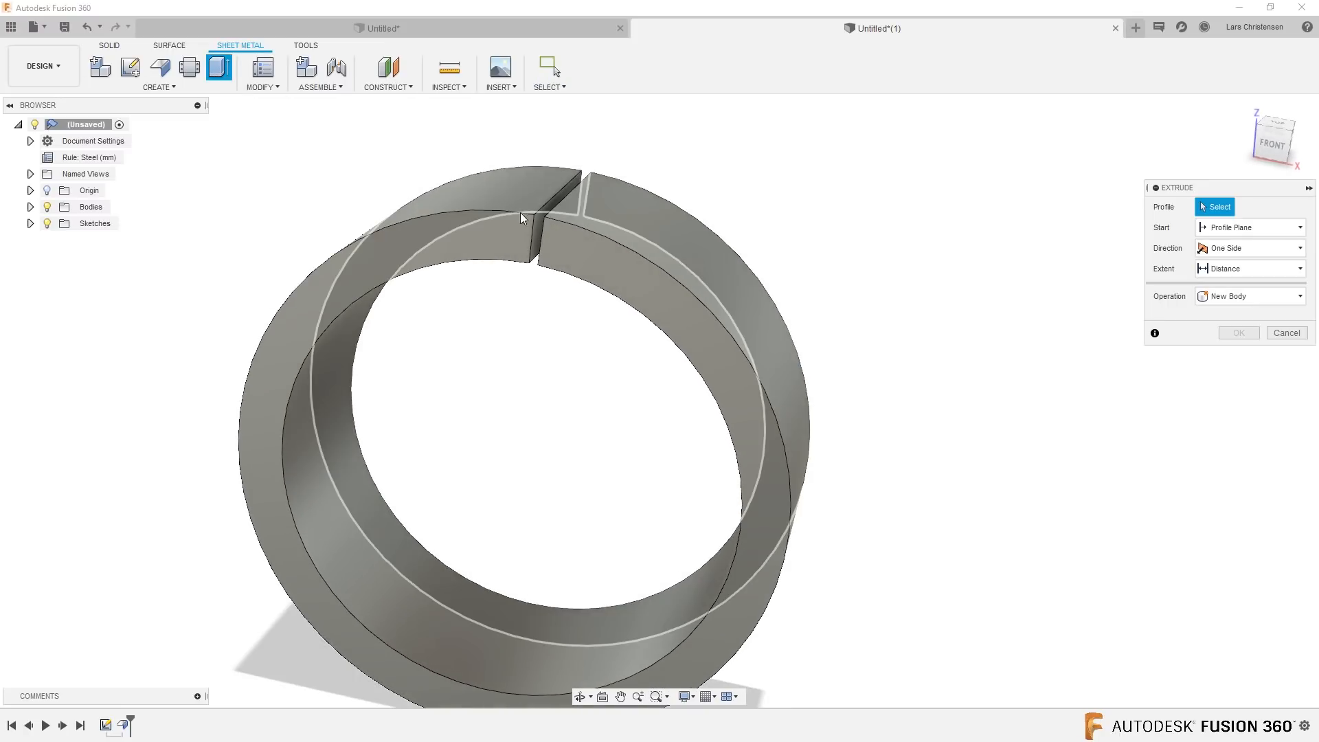
{"action": "left_click", "coordinate": [538, 218]}
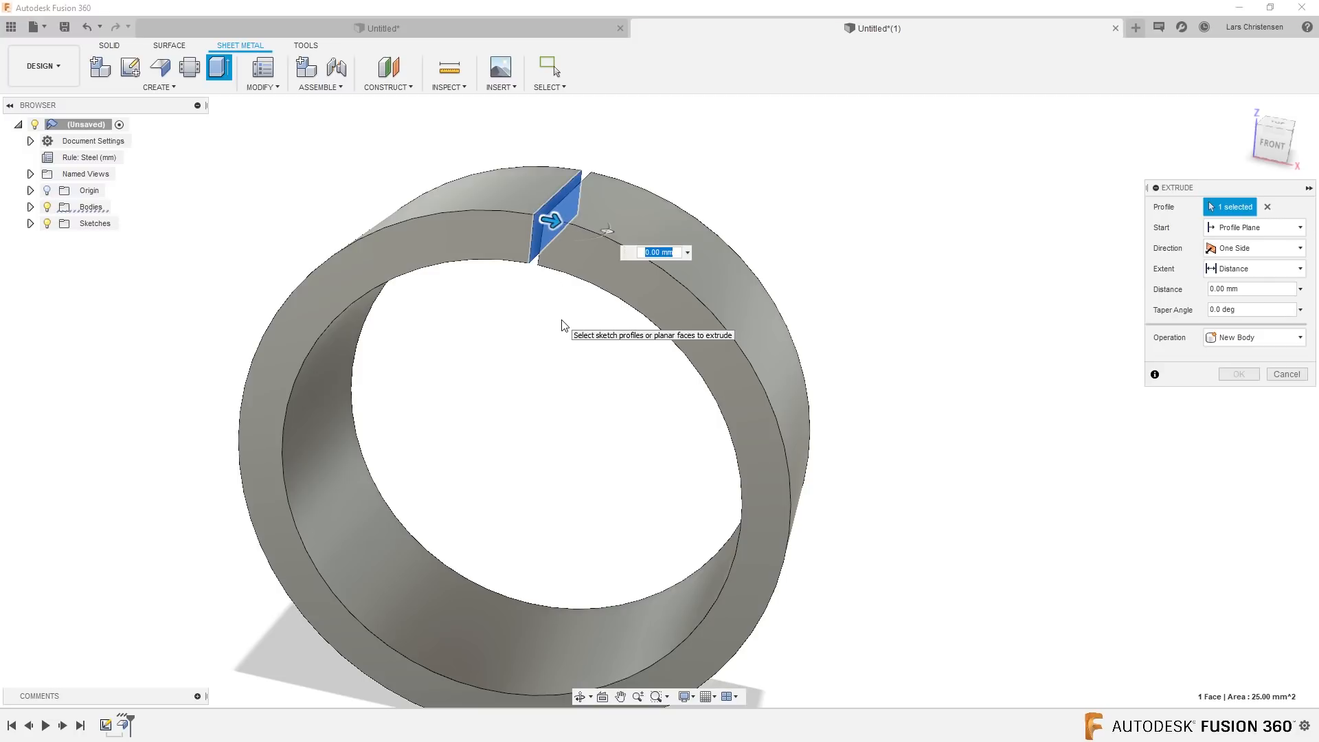
{"action": "type", "text": "-1"}
{"action": "key", "text": "Return"}
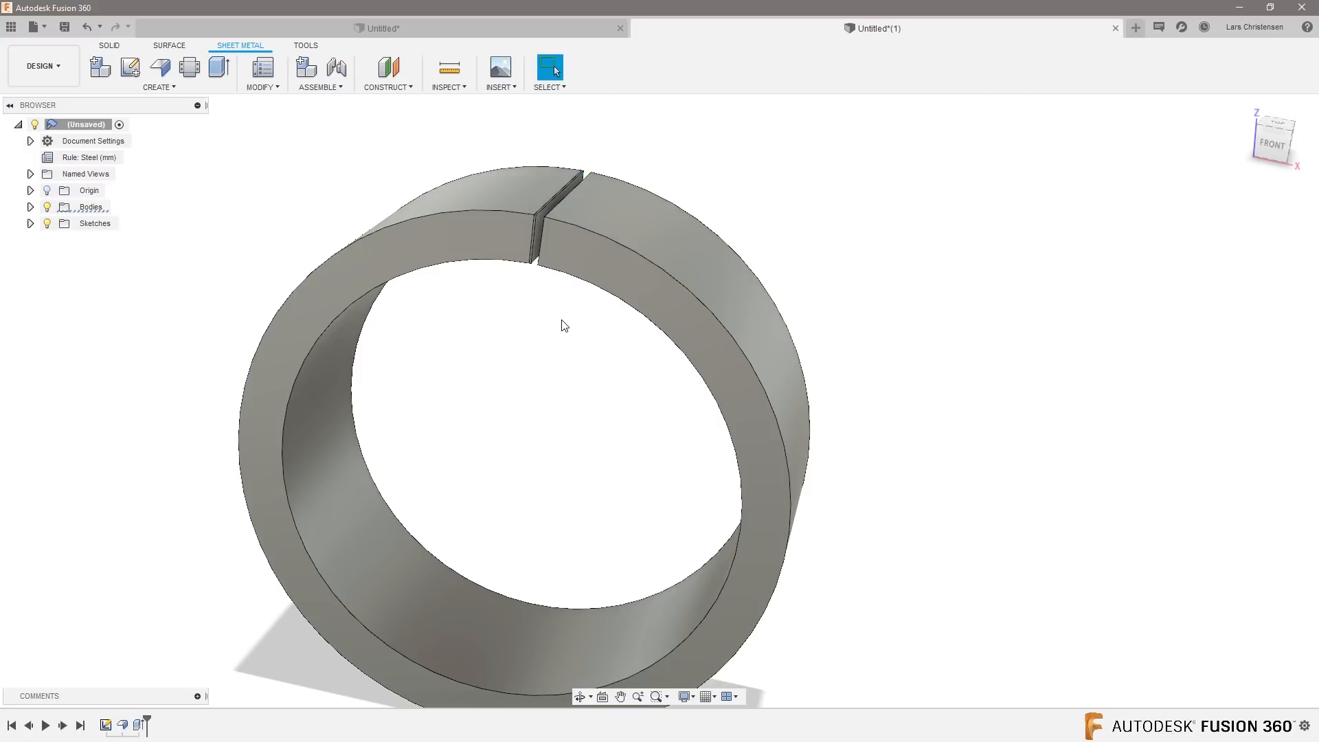
{"action": "scroll", "coordinate": [538, 179], "scroll_direction": "up", "scroll_amount": 8}
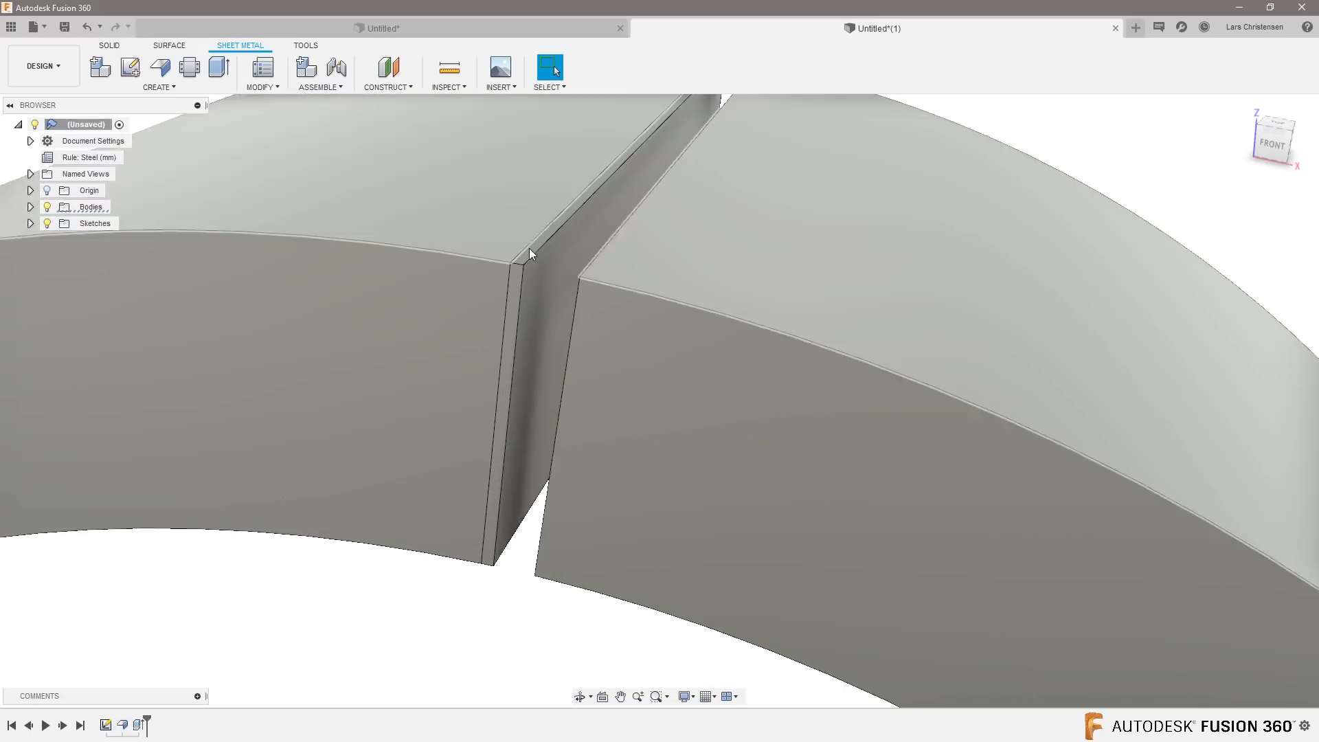
{"action": "scroll", "coordinate": [529, 253], "scroll_direction": "down", "scroll_amount": 8}
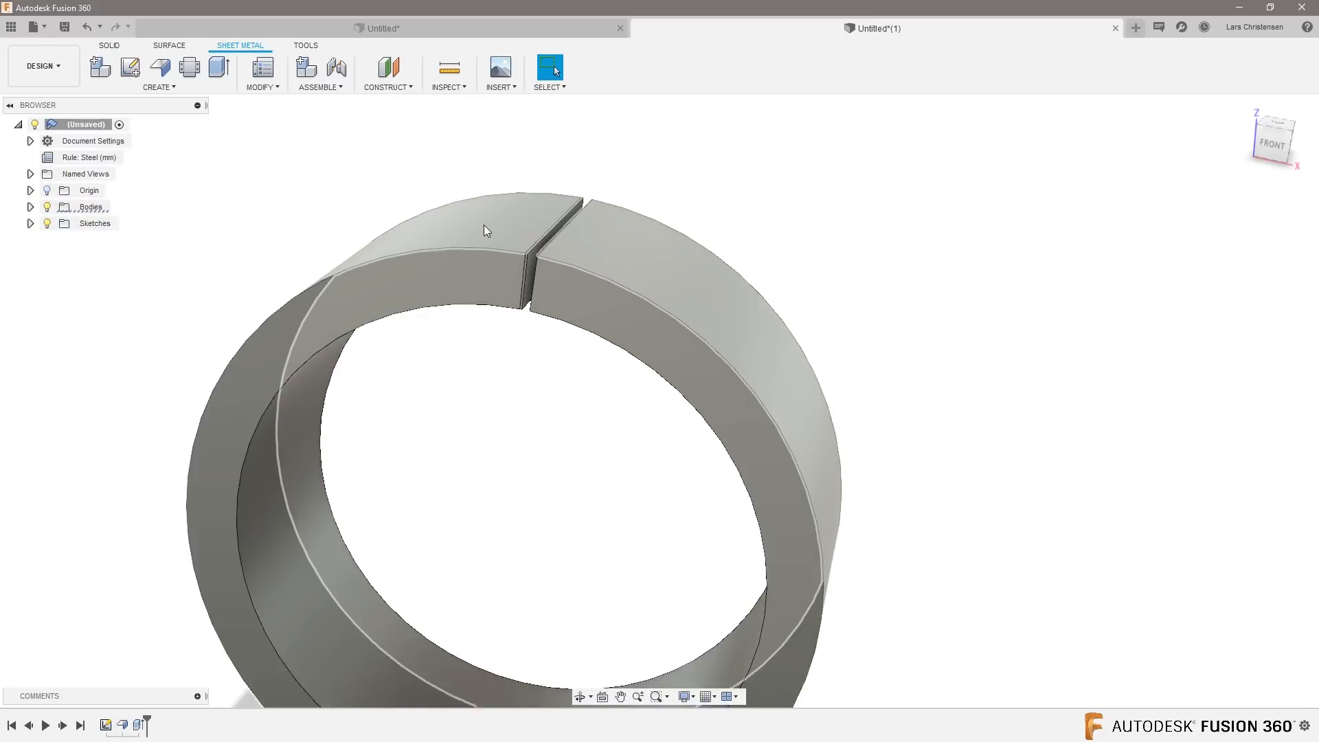
{"action": "scroll", "coordinate": [484, 225], "scroll_direction": "down", "scroll_amount": 2}
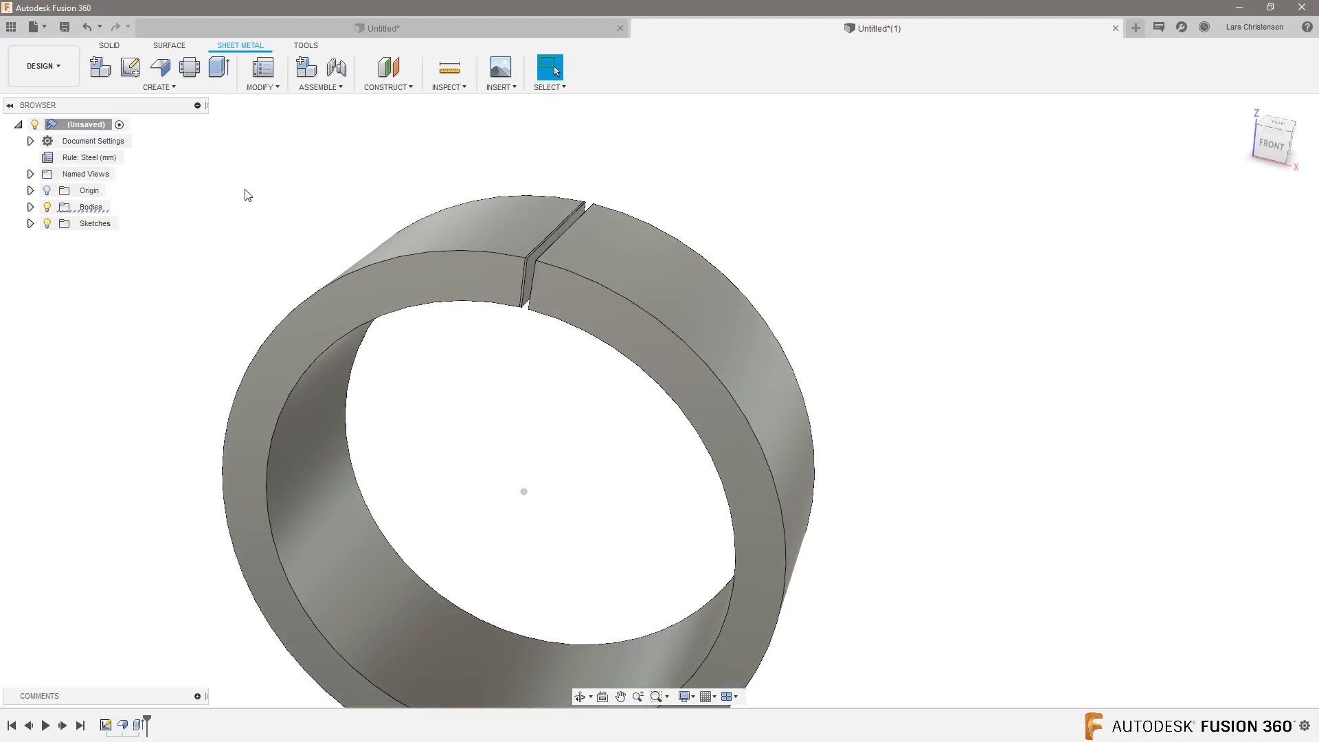
Step: Unfold all bends of the ring, with the seam face as the stationary entity
{"action": "left_click", "coordinate": [265, 87]}
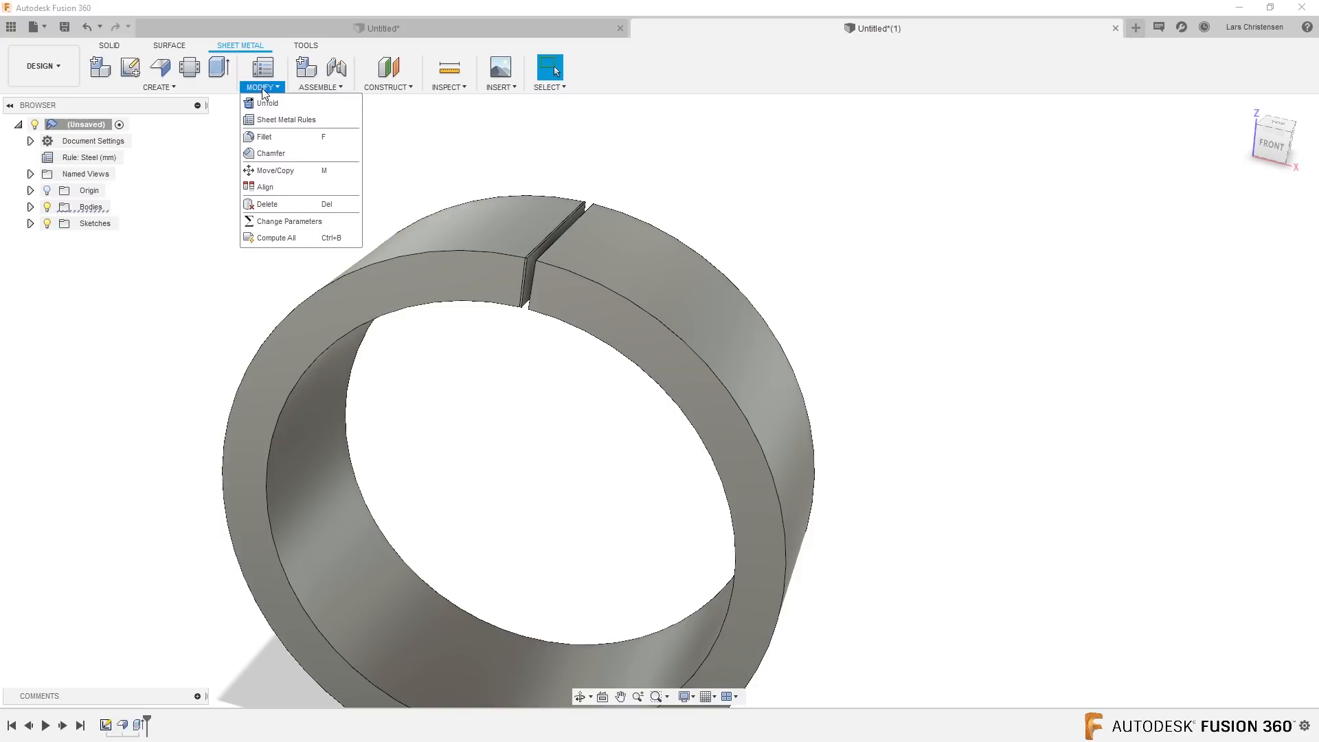
{"action": "left_click", "coordinate": [268, 105]}
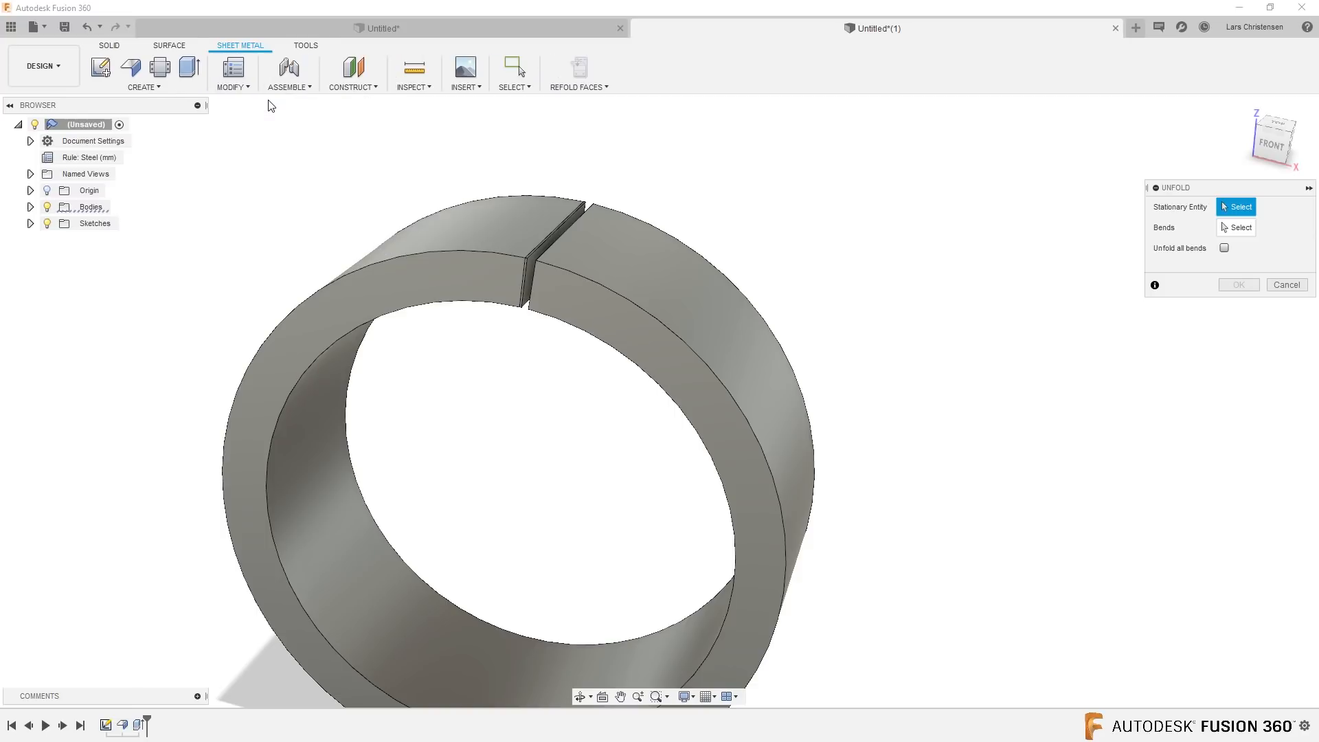
{"action": "scroll", "coordinate": [555, 237], "scroll_direction": "up", "scroll_amount": 5}
{"action": "scroll", "coordinate": [549, 243], "scroll_direction": "up", "scroll_amount": 1}
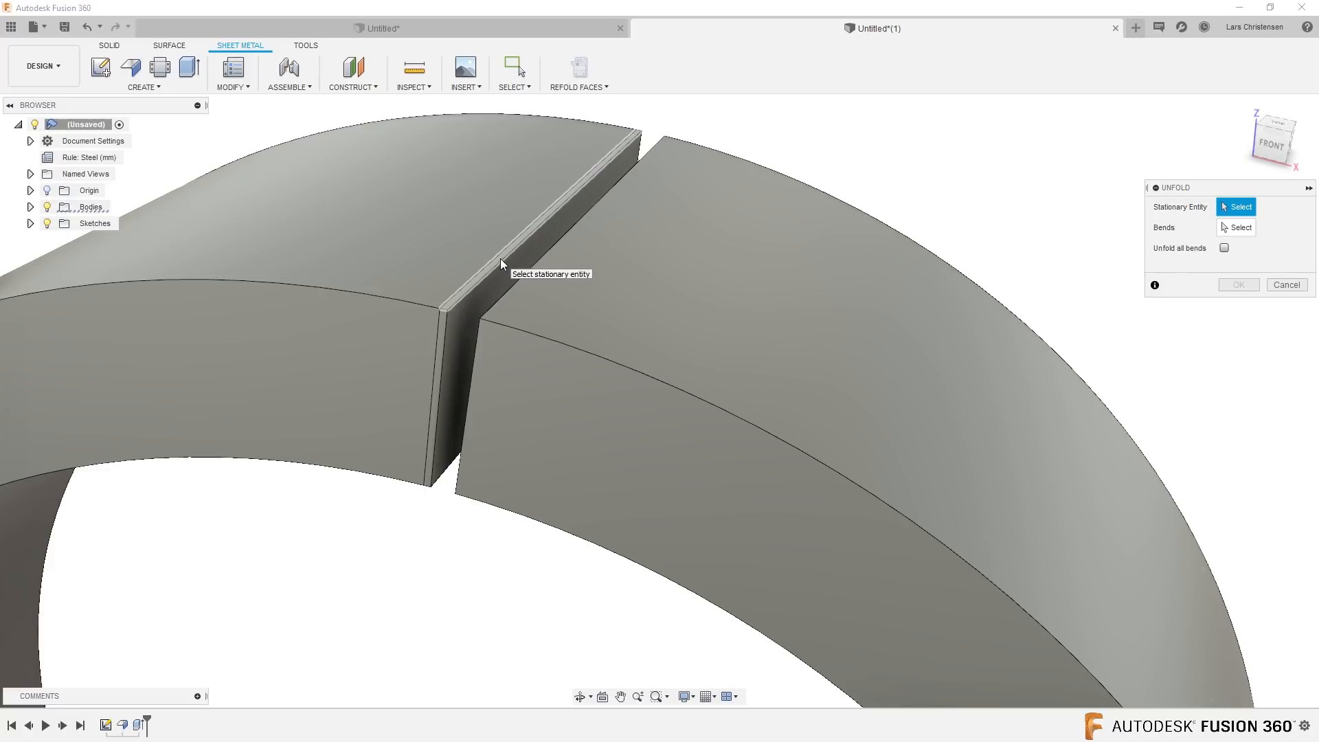
{"action": "left_click", "coordinate": [500, 259]}
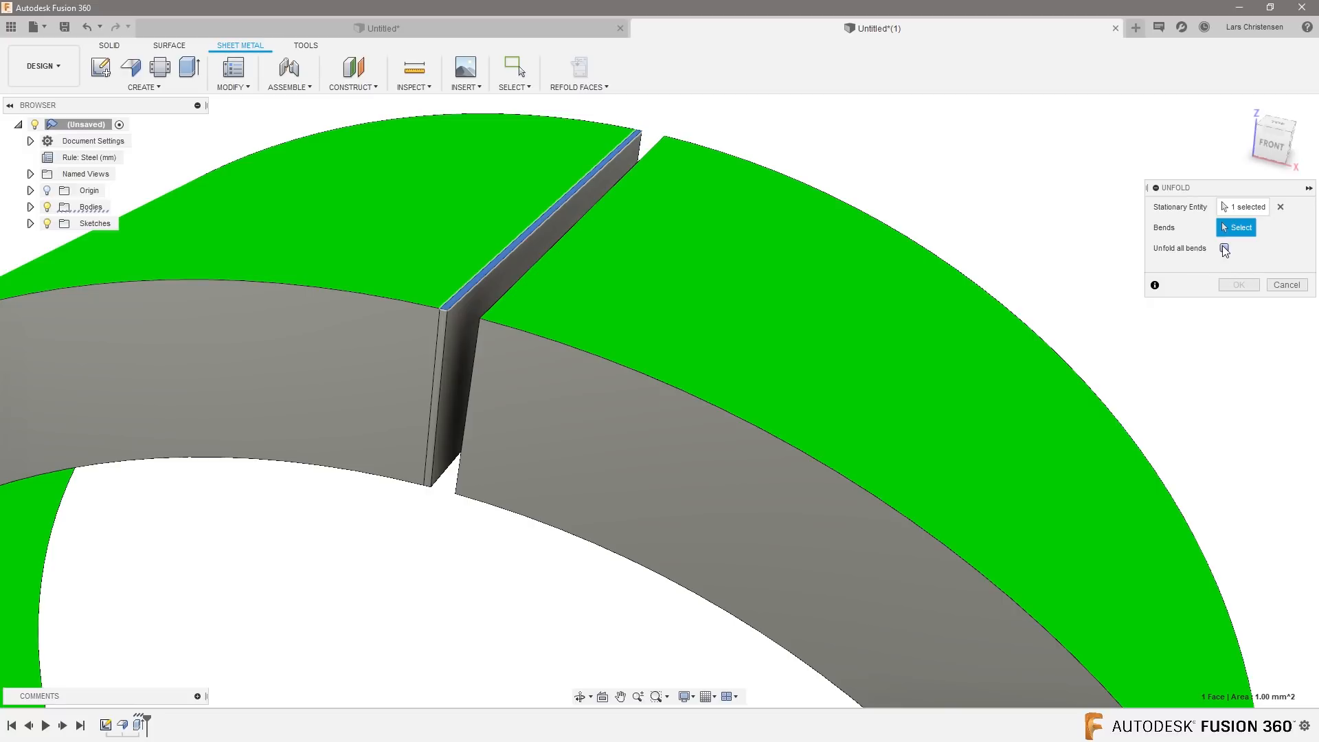
{"action": "left_click", "coordinate": [1224, 249]}
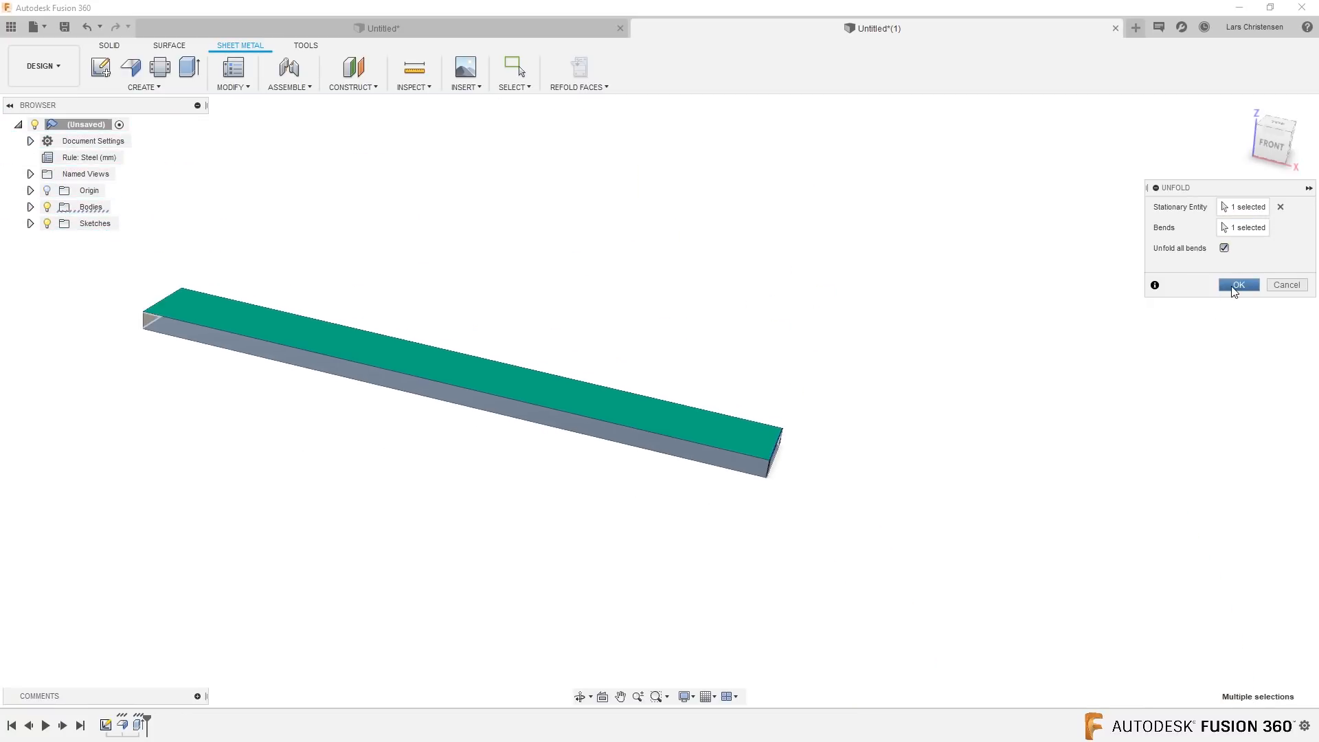
{"action": "left_click", "coordinate": [1239, 285]}
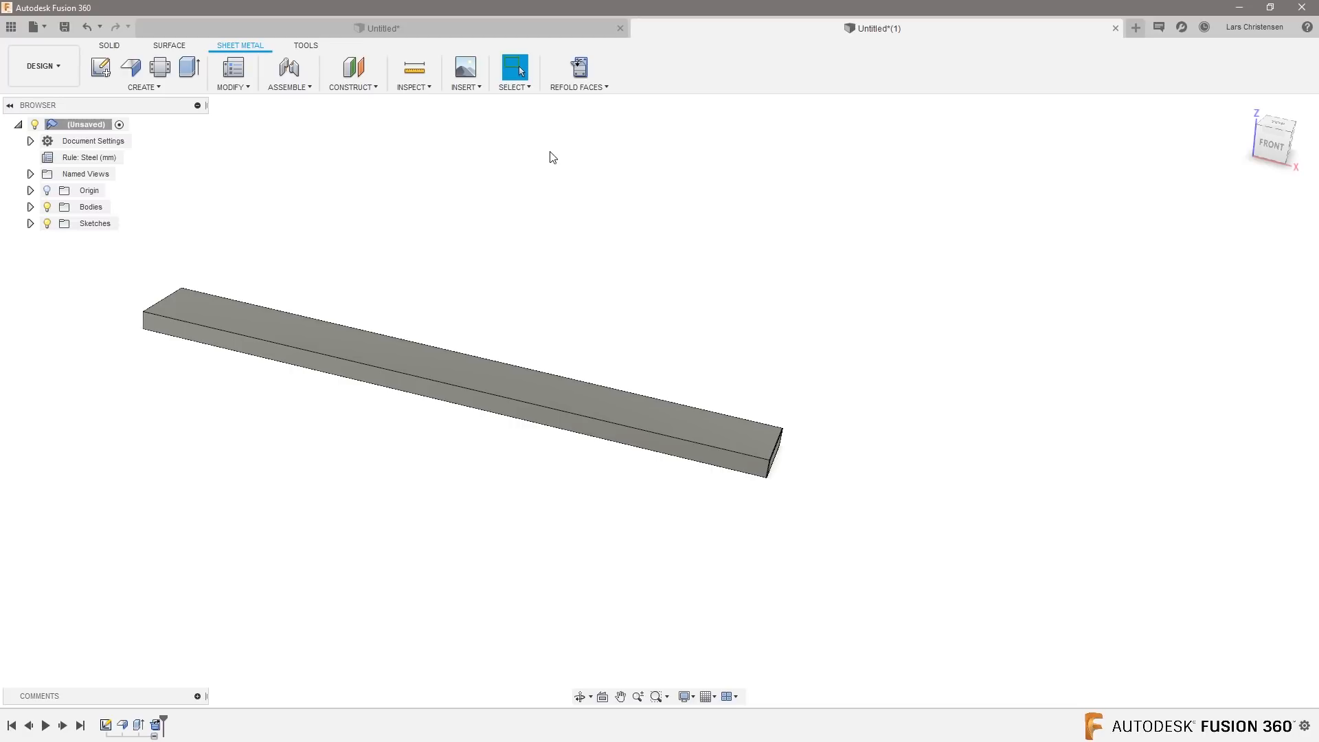
Step: Sketch on the strip's top face a centreline joining the two end midpoints
{"action": "left_click", "coordinate": [130, 67]}
{"action": "left_click", "coordinate": [722, 395]}
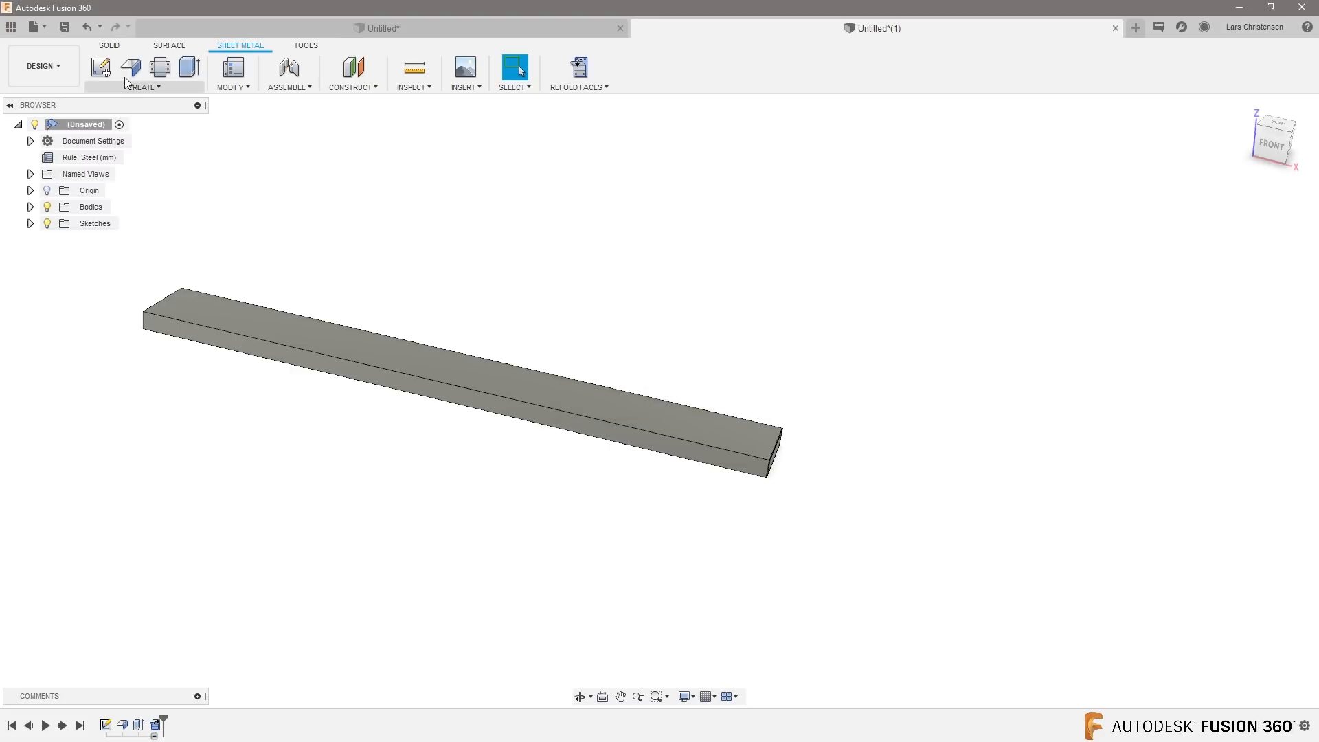
{"action": "left_click", "coordinate": [100, 67]}
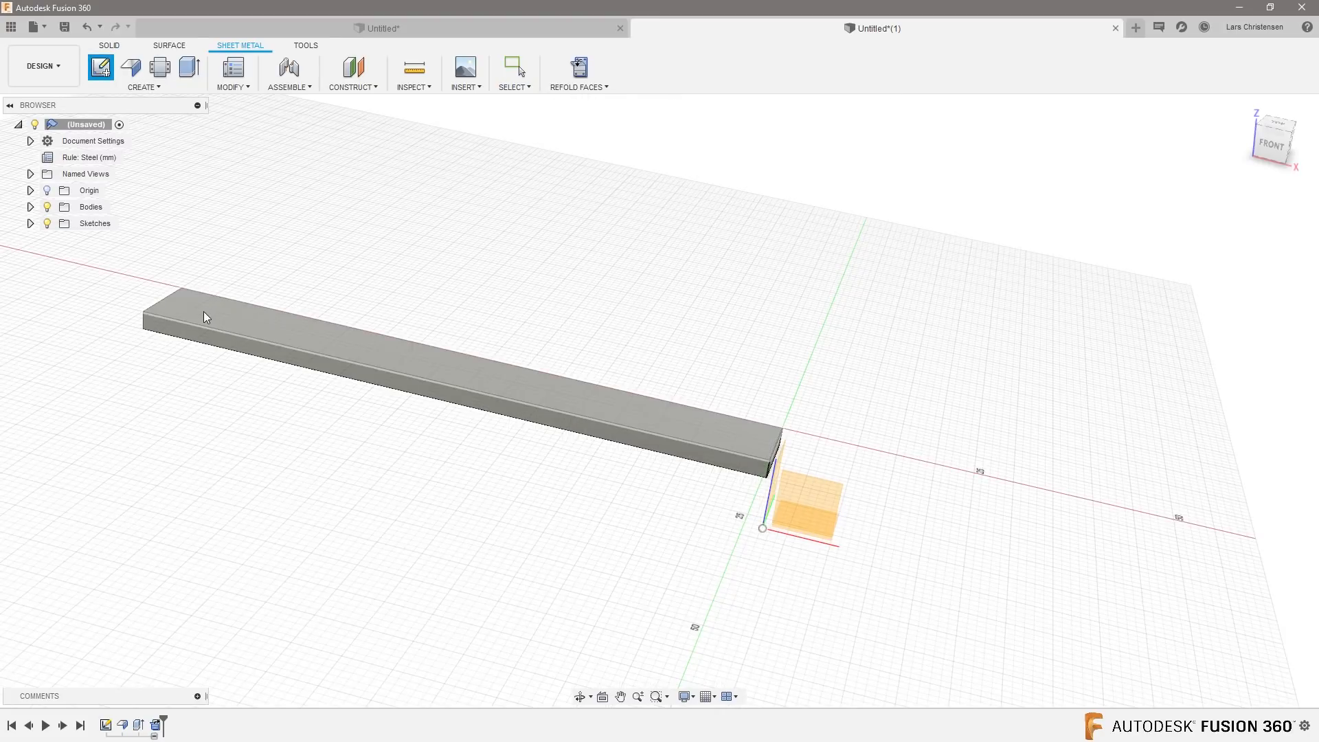
{"action": "left_click", "coordinate": [201, 309]}
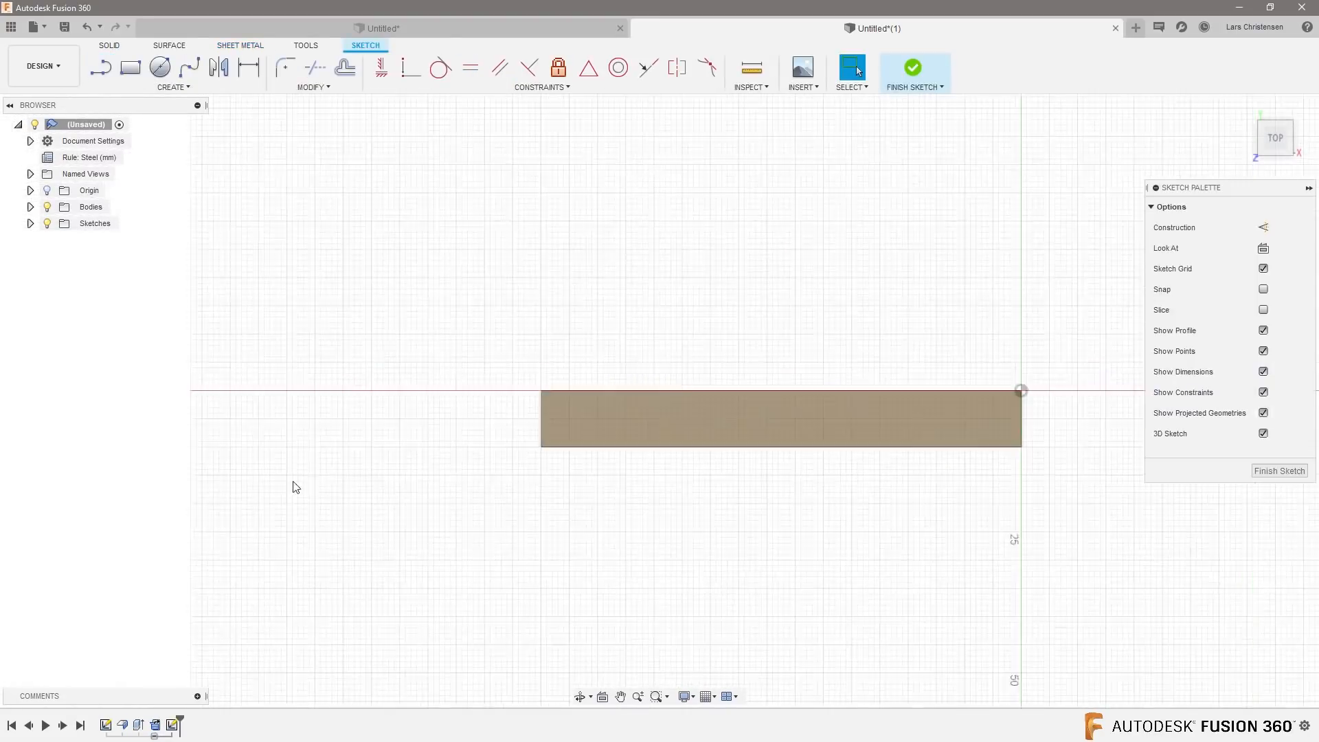
{"action": "scroll", "coordinate": [625, 474], "scroll_direction": "up", "scroll_amount": 2}
{"action": "key", "text": "l"}
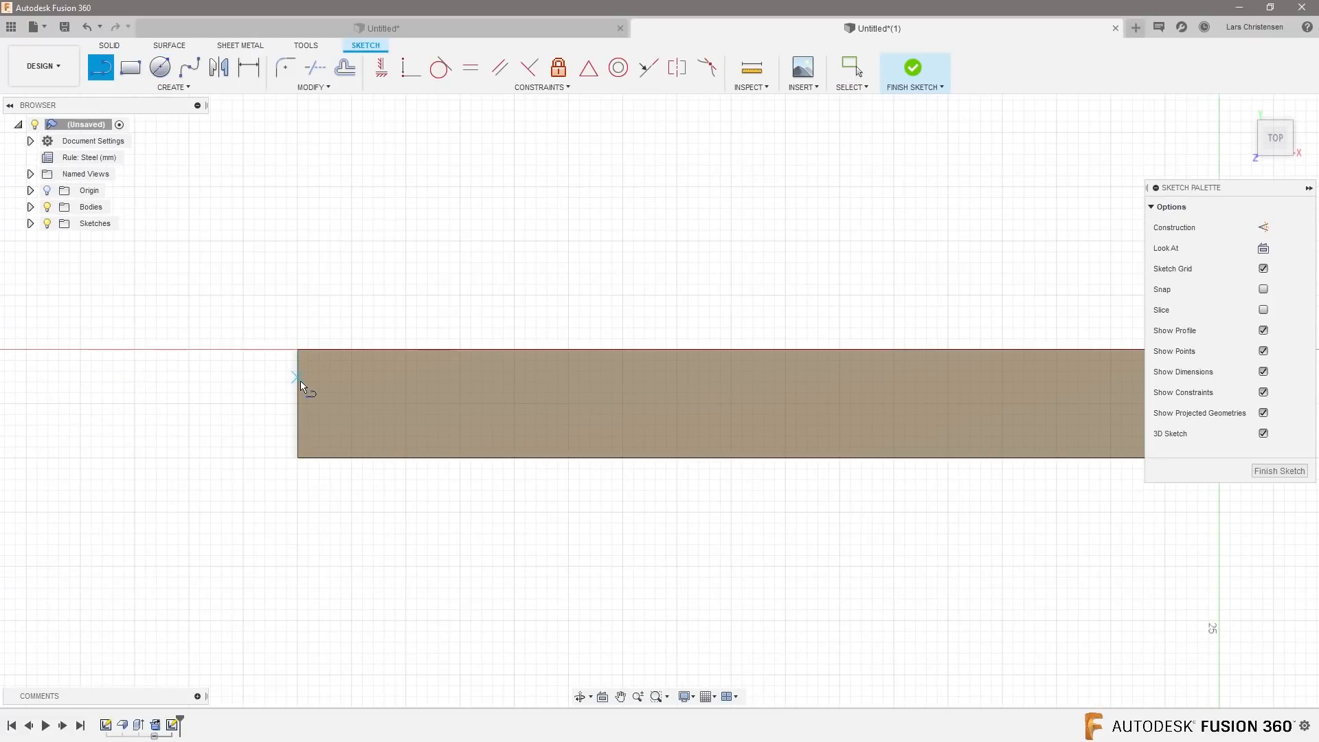
{"action": "left_click", "coordinate": [300, 405]}
{"action": "scroll", "coordinate": [395, 428], "scroll_direction": "down", "scroll_amount": 2}
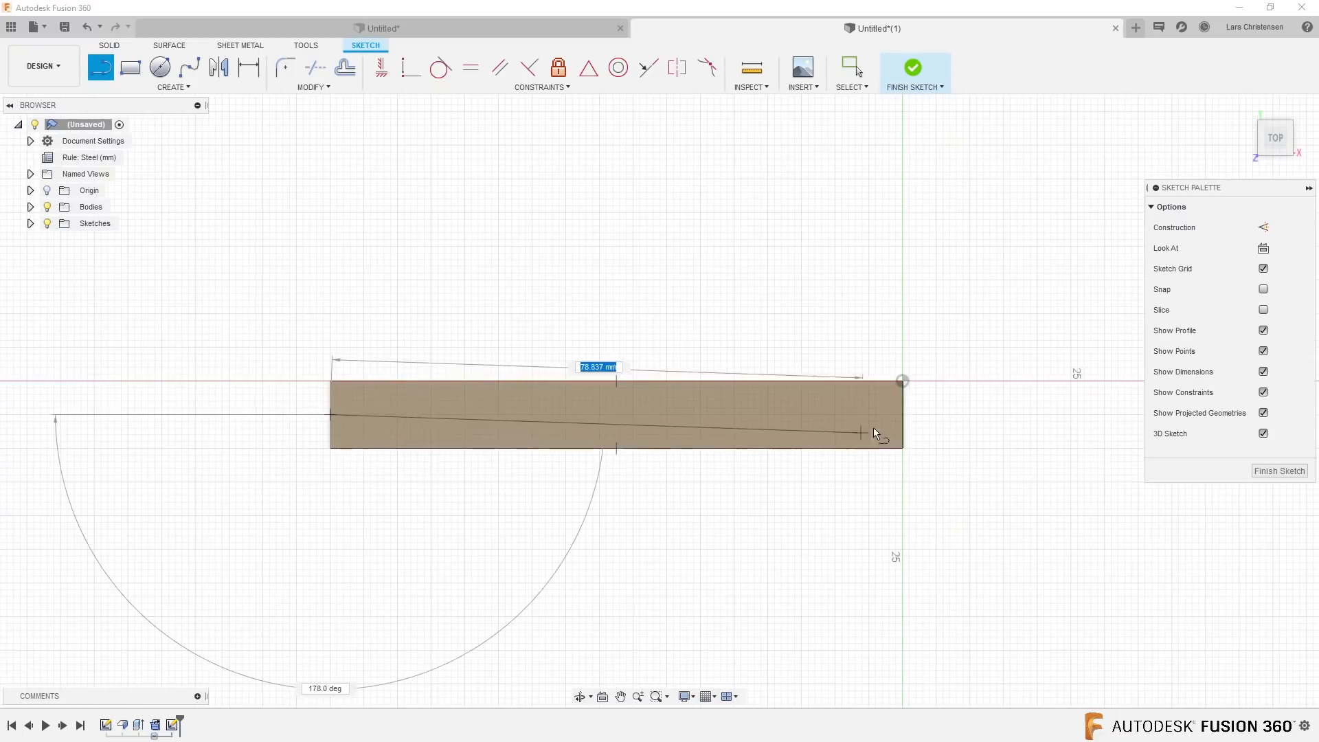
{"action": "left_click", "coordinate": [903, 415]}
{"action": "key", "text": "Escape"}
{"action": "scroll", "coordinate": [447, 505], "scroll_direction": "up", "scroll_amount": 3}
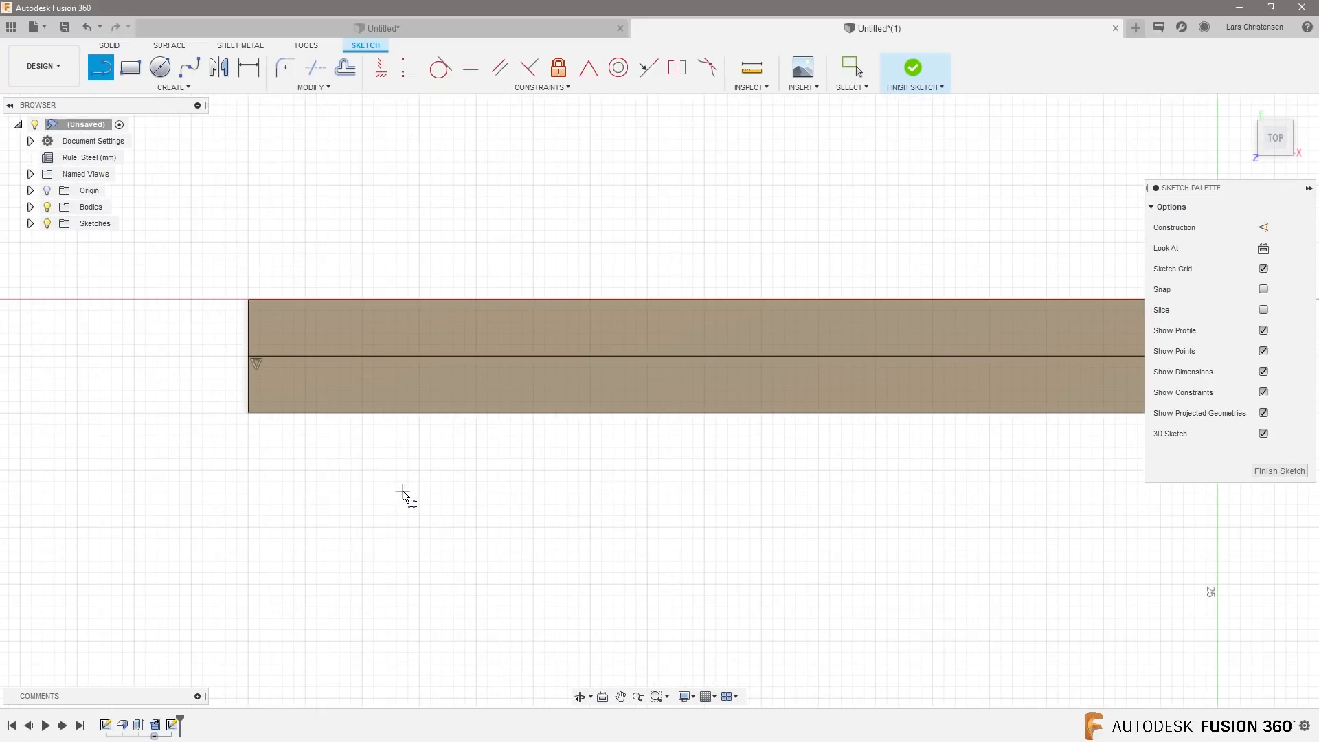
Step: Add a 6 mm diameter circle on the centreline near the left end
{"action": "key", "text": "c"}
{"action": "left_click", "coordinate": [280, 356]}
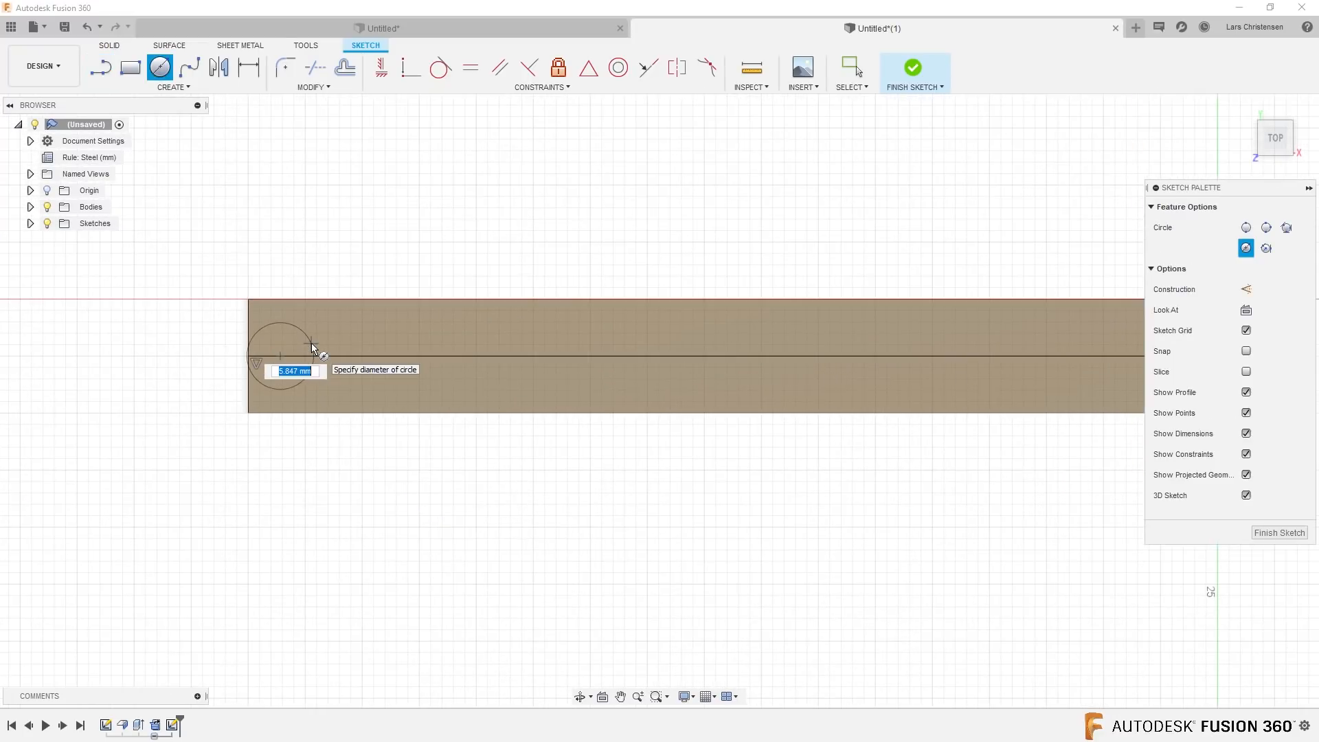
{"action": "type", "text": "6"}
{"action": "key", "text": "Return"}
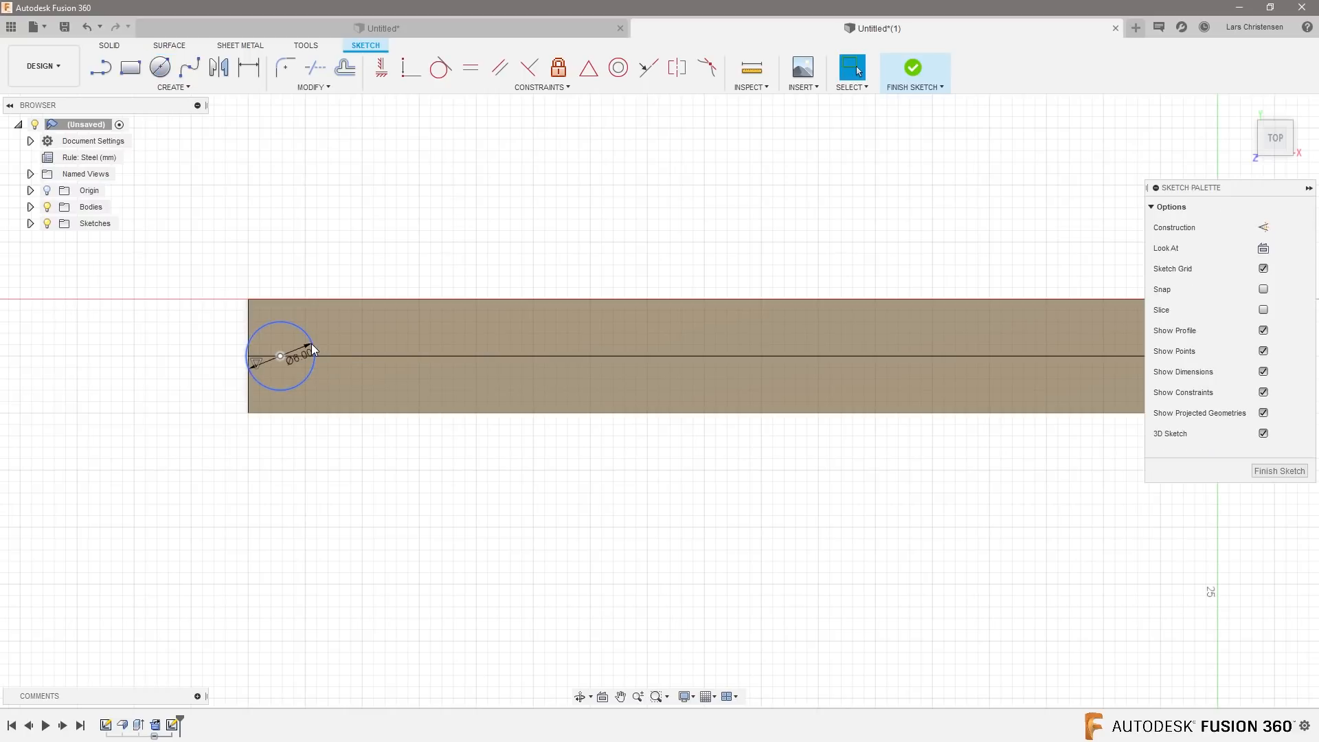
{"action": "scroll", "coordinate": [299, 336], "scroll_direction": "up", "scroll_amount": 2}
{"action": "left_click_drag", "start_coordinate": [275, 362], "coordinate": [304, 362]}
Step: Dimension the circle's centre 5 mm from the strip's left edge
{"action": "key", "text": "d"}
{"action": "left_click", "coordinate": [227, 342]}
{"action": "key", "text": "Escape"}
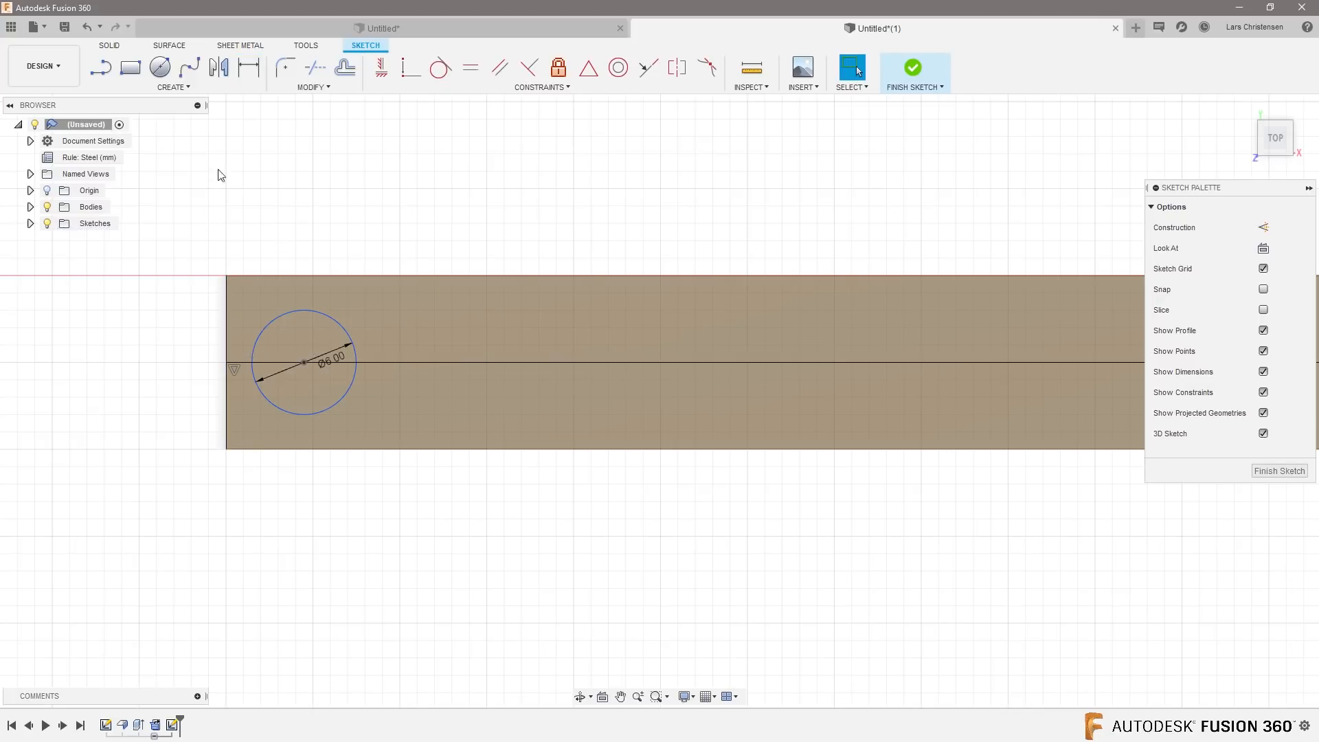
{"action": "left_click", "coordinate": [227, 342]}
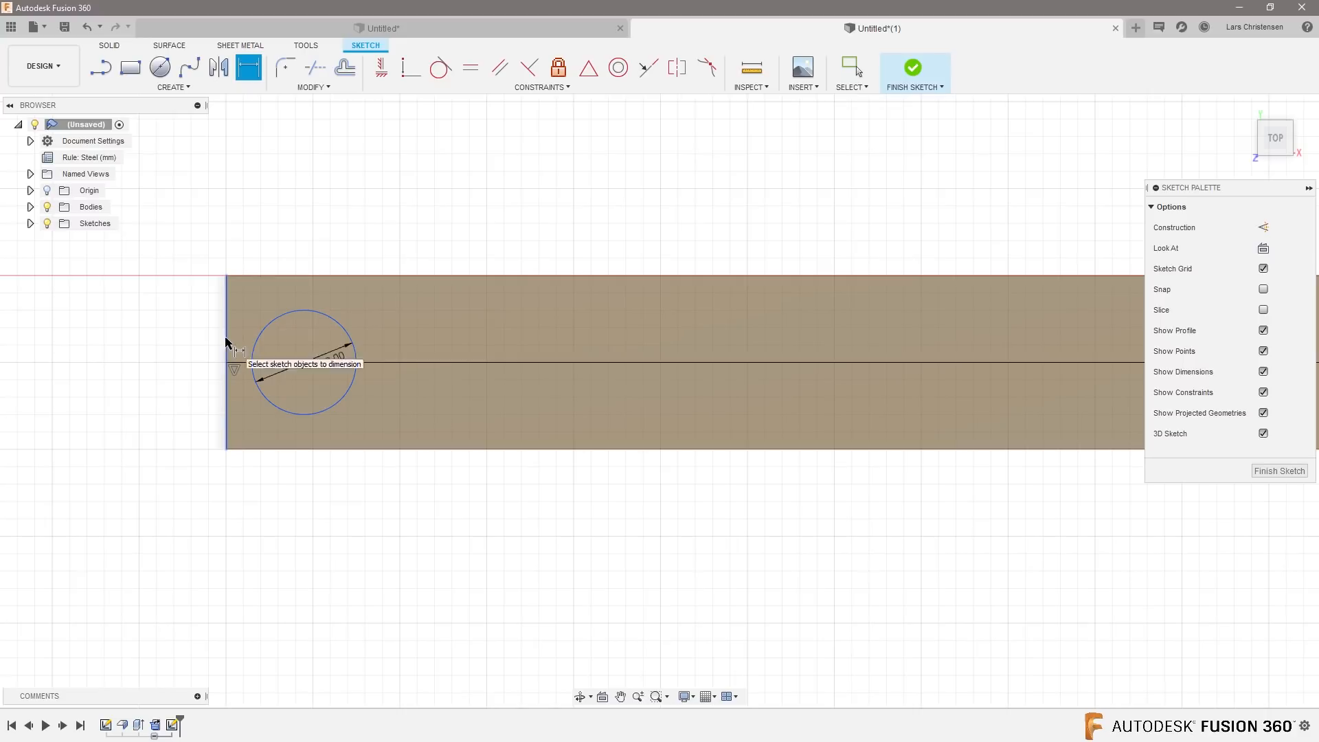
{"action": "left_click", "coordinate": [304, 364]}
{"action": "left_click", "coordinate": [283, 229]}
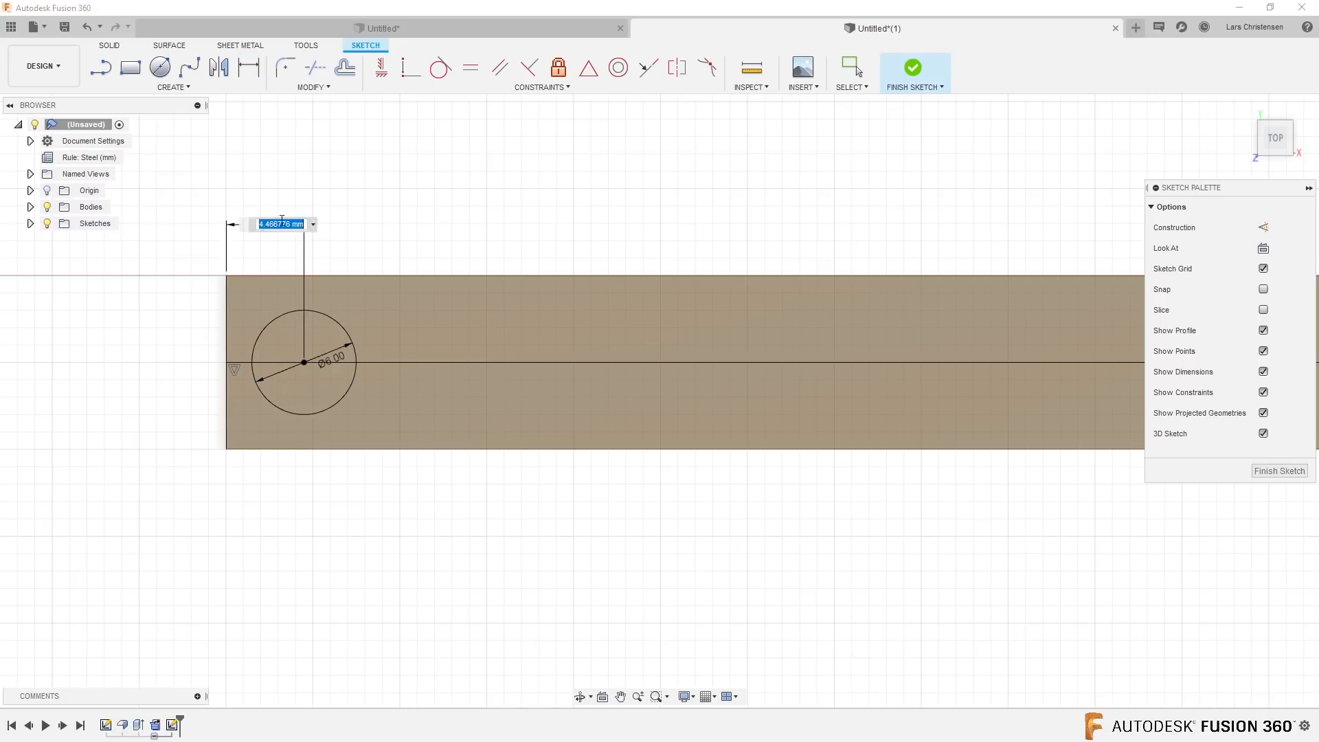
{"action": "type", "text": "5"}
{"action": "key", "text": "Return"}
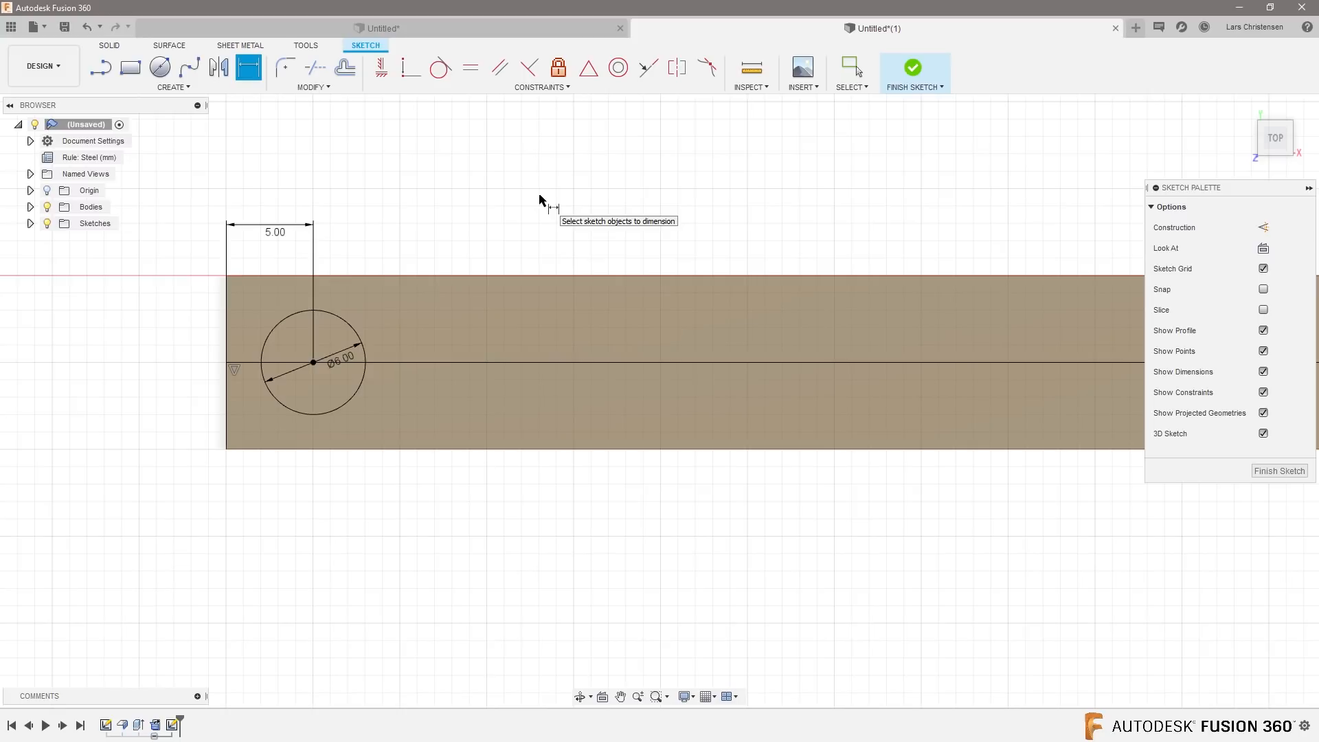
Step: Cut the 6 mm circle through the strip with the extent set to All
{"action": "key", "text": "q"}
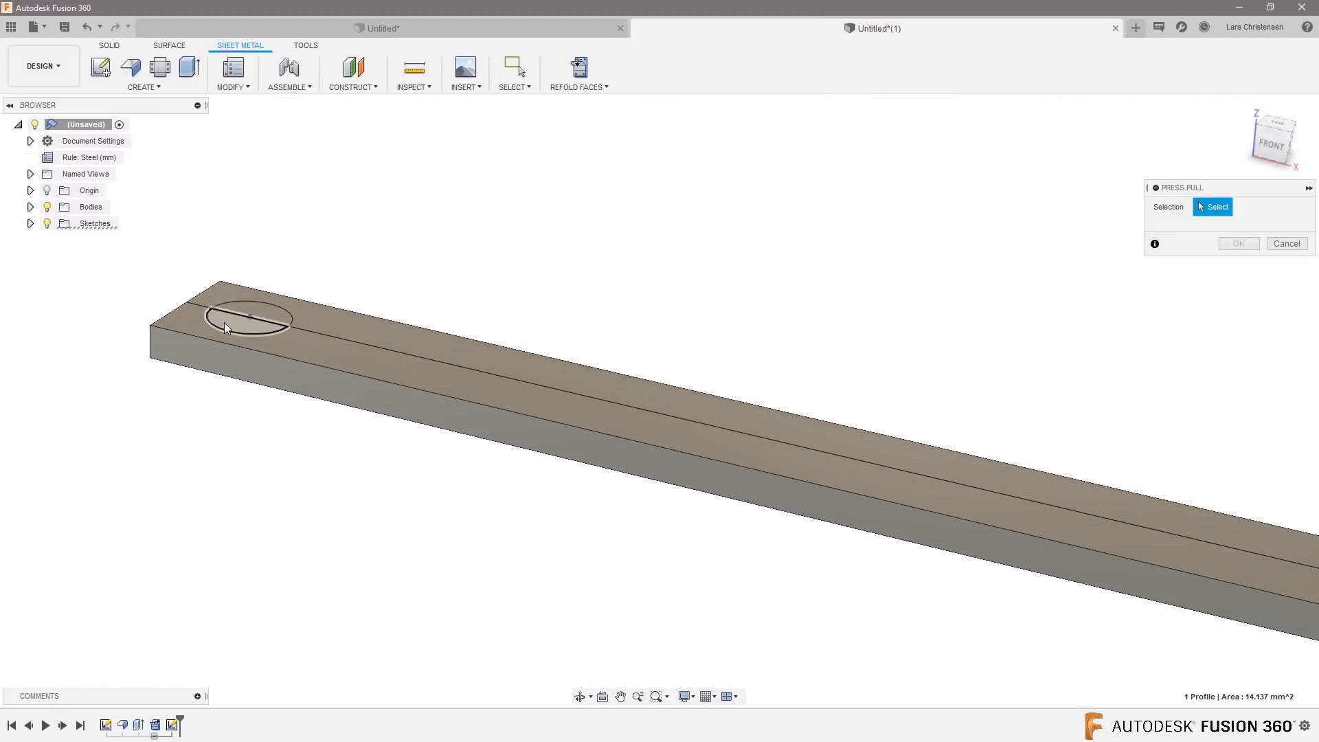
{"action": "left_click", "coordinate": [221, 324]}
{"action": "left_click_drag", "start_coordinate": [259, 300], "coordinate": [255, 421]}
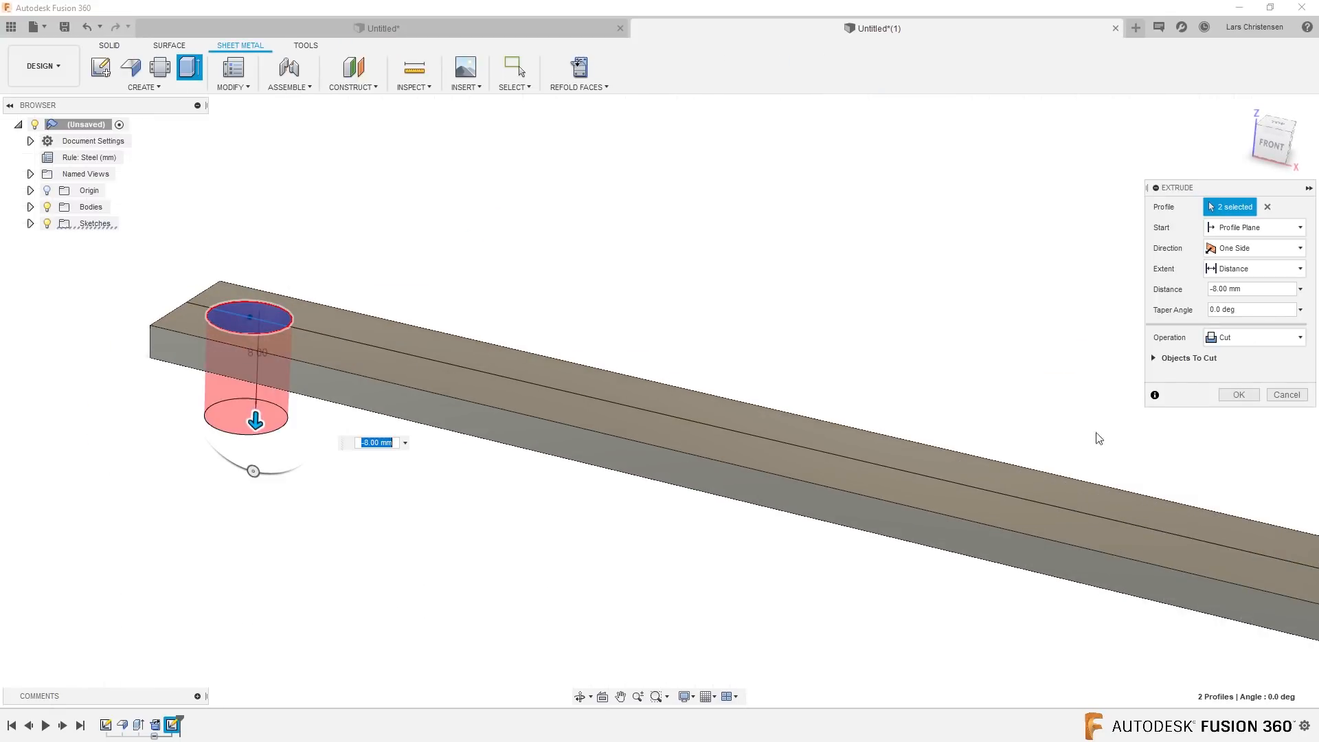
{"action": "left_click", "coordinate": [1239, 269]}
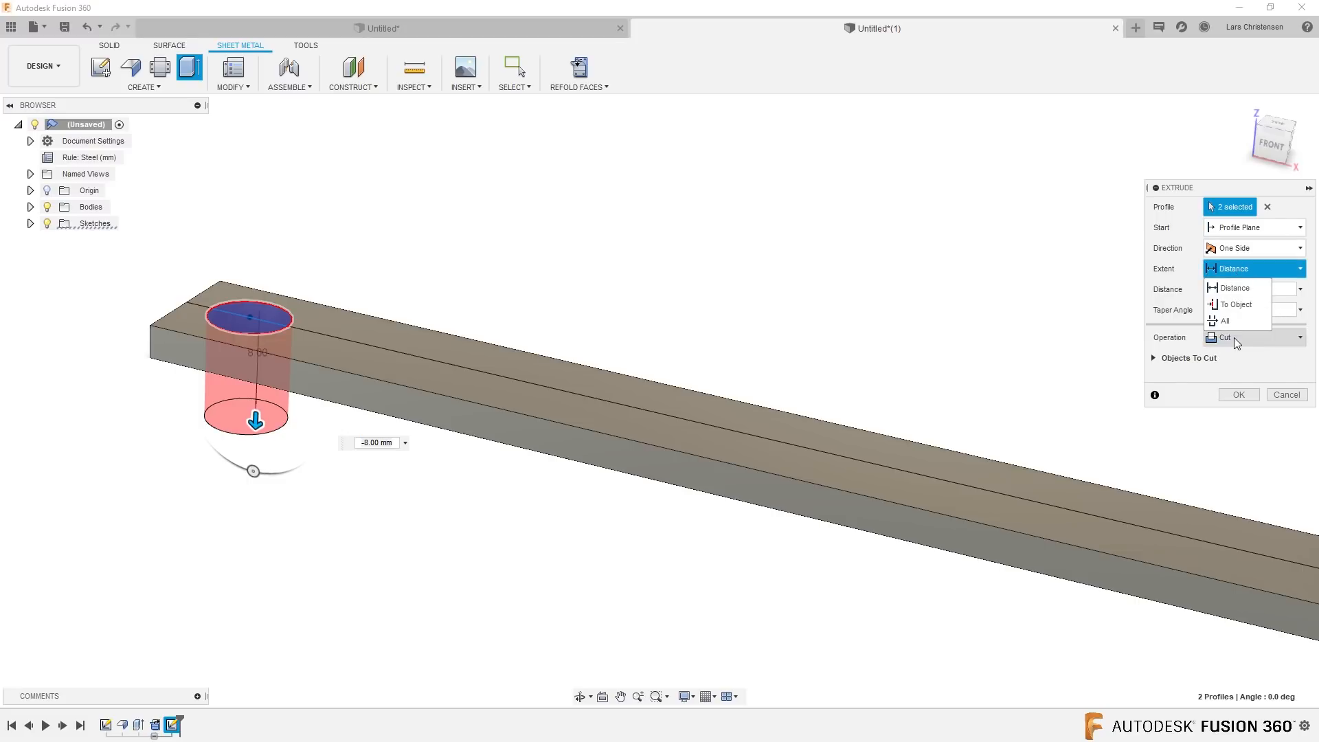
{"action": "left_click", "coordinate": [1230, 323]}
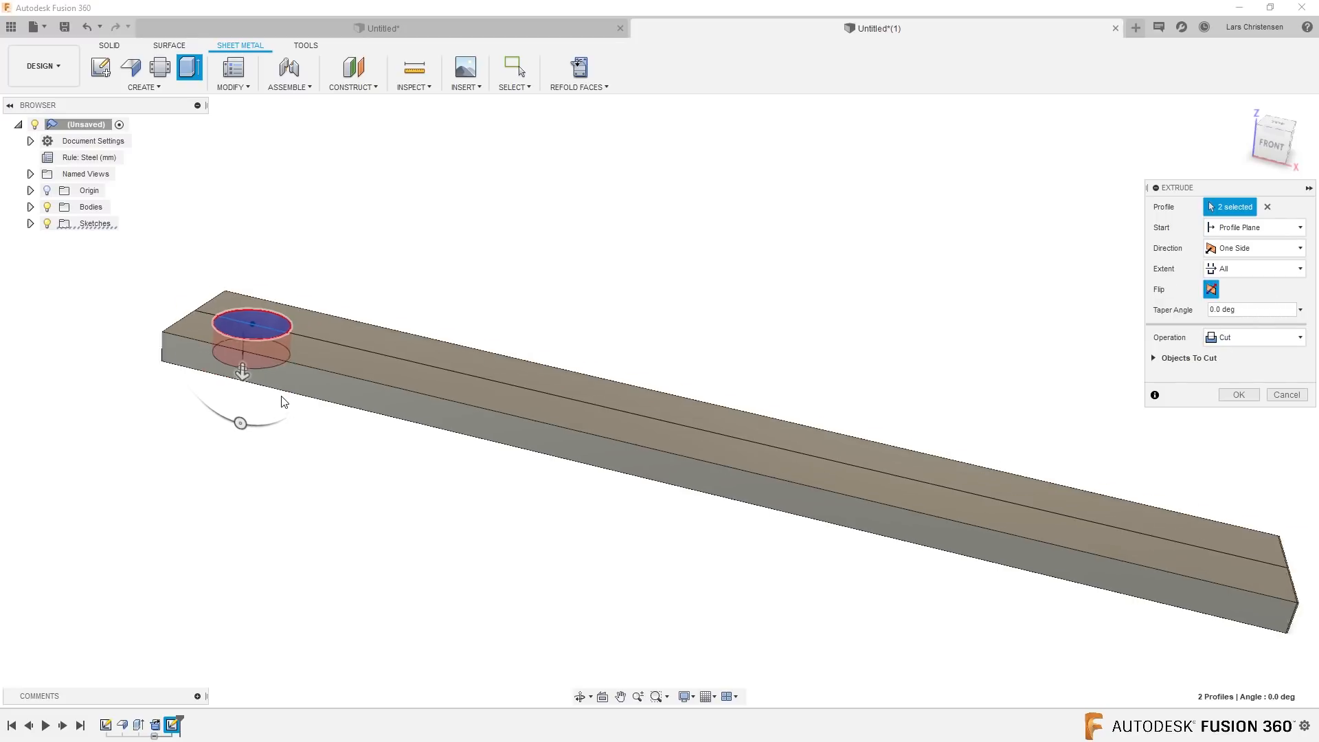
{"action": "left_click", "coordinate": [1240, 395]}
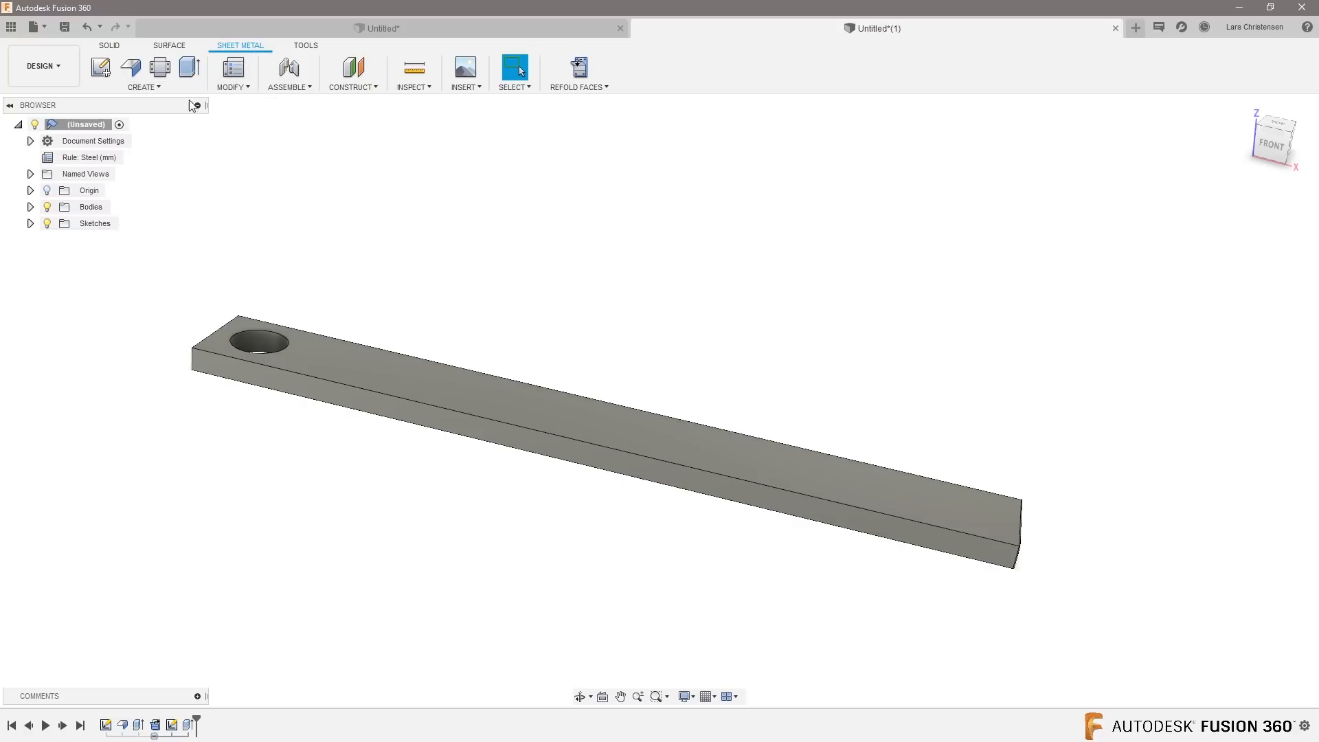
Step: Look through the Sheet Metal Create and Modify menus, then switch to the Solid tools
{"action": "left_click", "coordinate": [156, 87]}
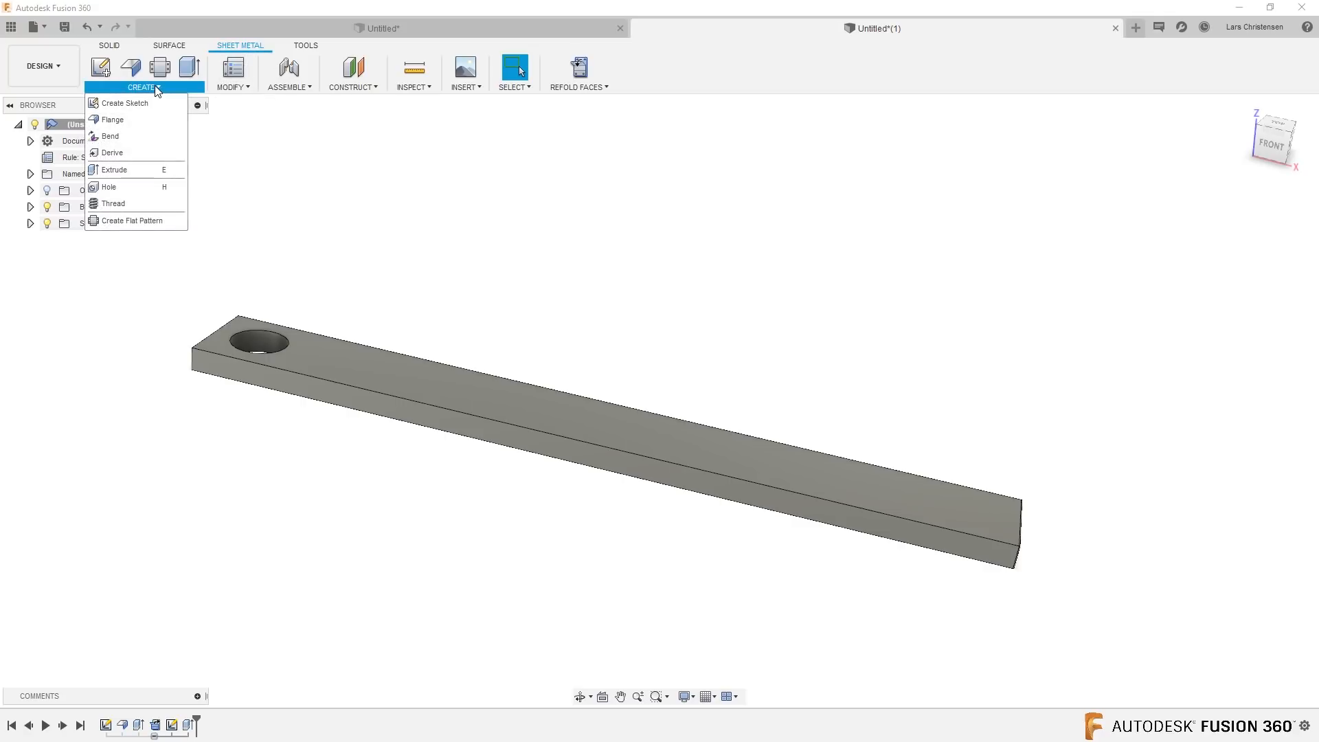
{"action": "left_click", "coordinate": [251, 89]}
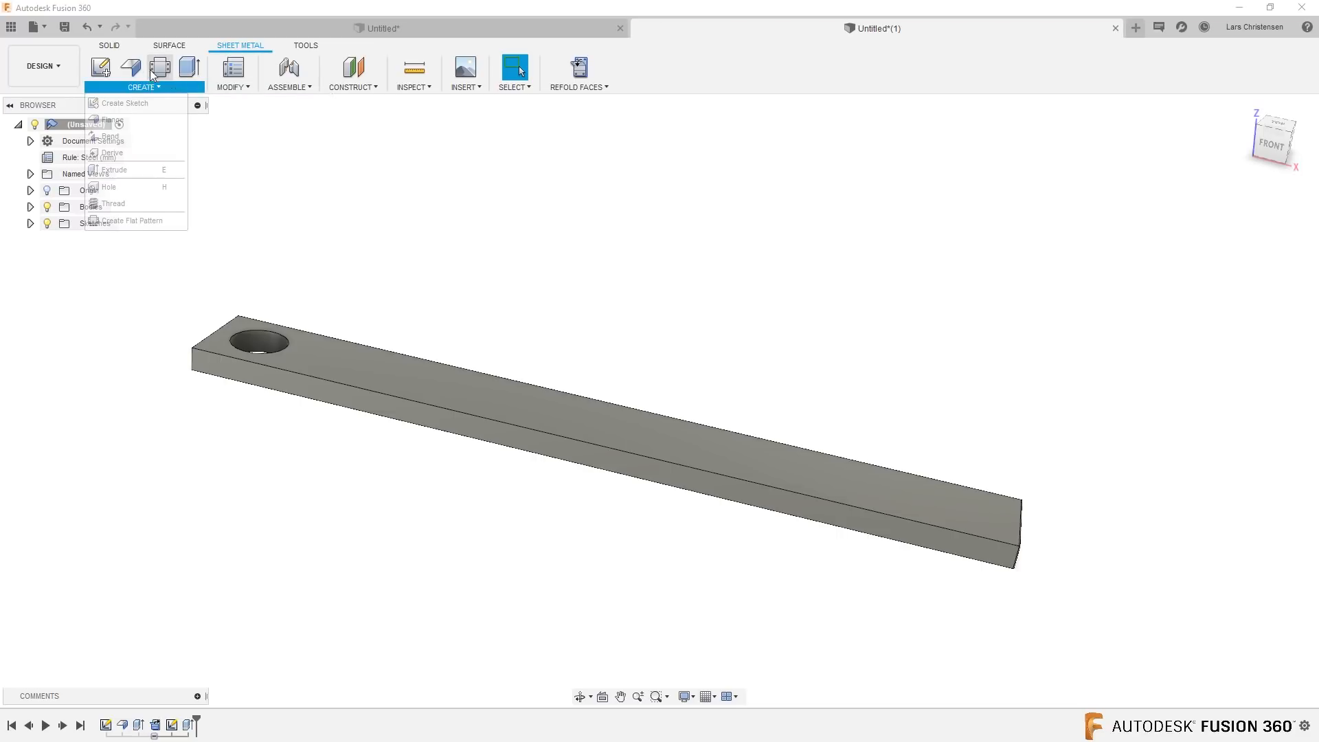
{"action": "left_click", "coordinate": [117, 46]}
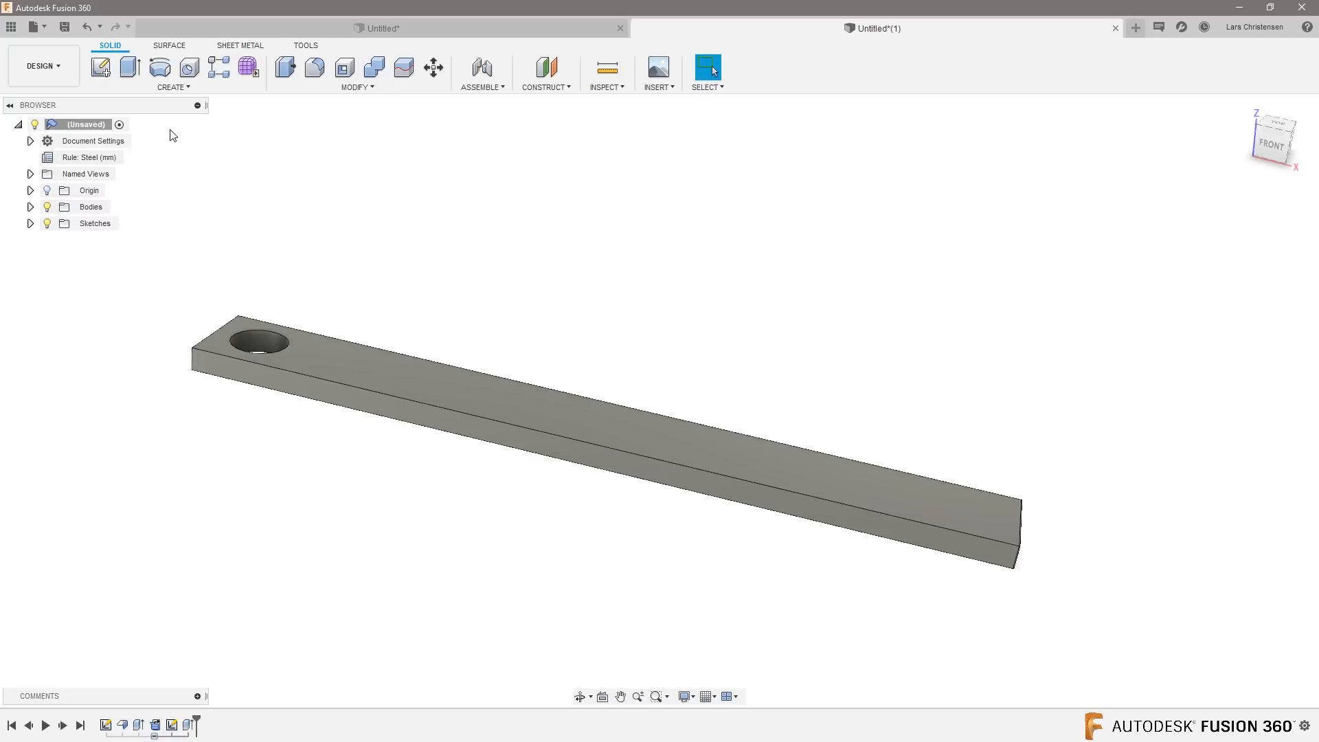
Step: Rectangular-pattern the hole along the strip's long edge with a 41 mm distance
{"action": "left_click", "coordinate": [219, 69]}
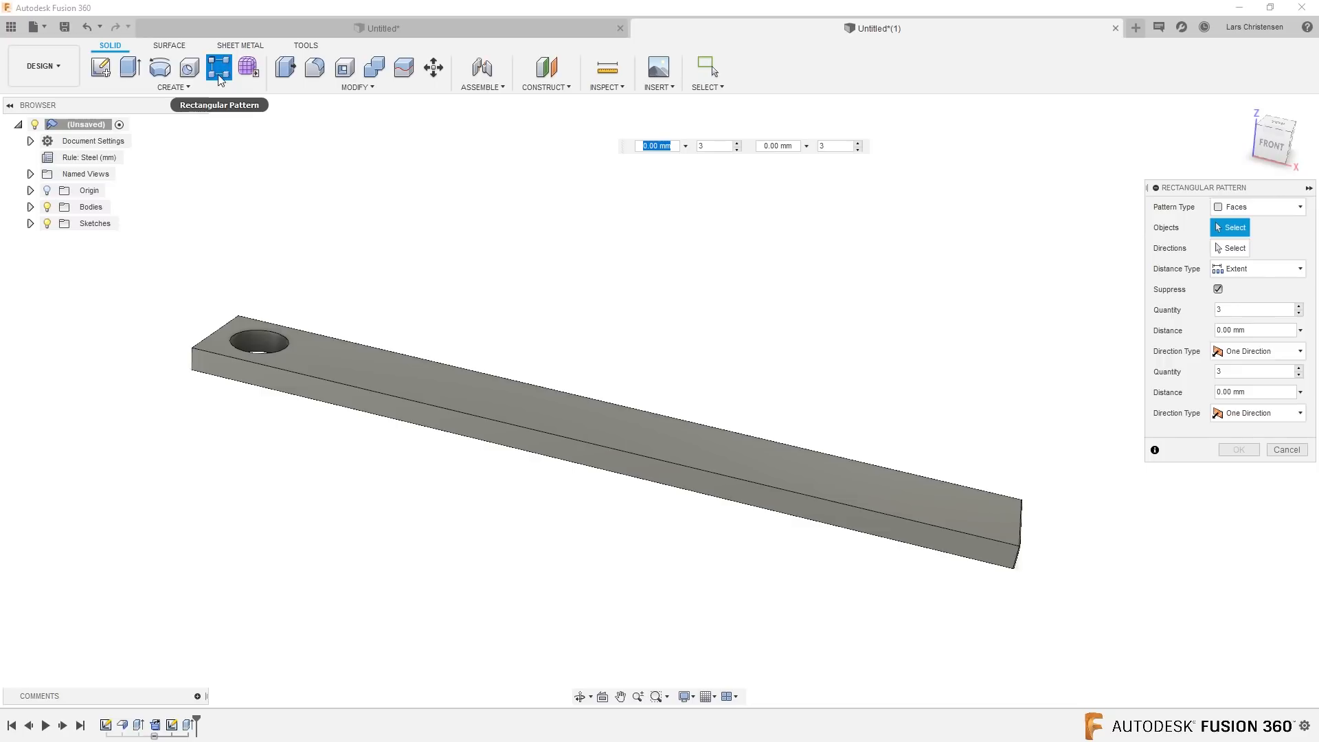
{"action": "left_click", "coordinate": [259, 350]}
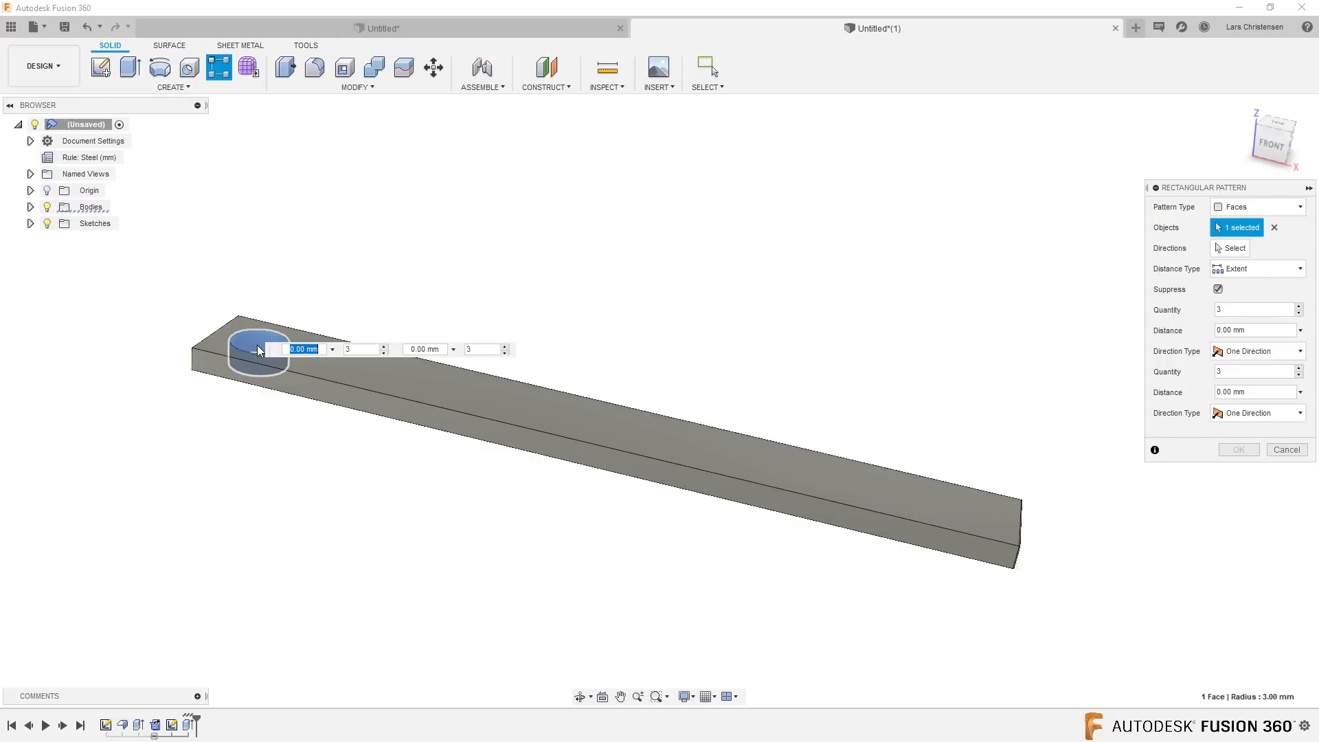
{"action": "left_click", "coordinate": [1232, 248]}
{"action": "left_click", "coordinate": [811, 496]}
{"action": "type", "text": "41"}
{"action": "key", "text": "Tab"}
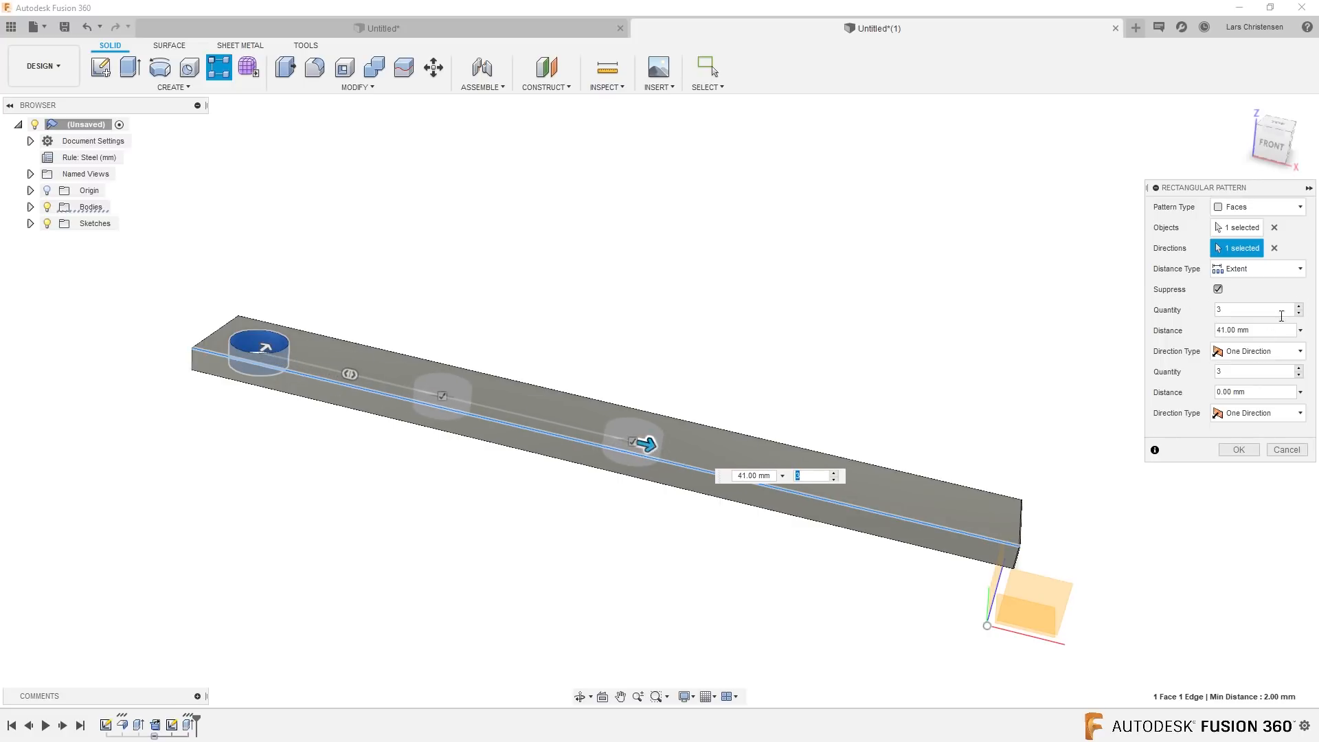
Step: Raise the pattern to 8 holes, stretch the spacing along the bar, and confirm
{"action": "left_click", "coordinate": [1298, 306]}
{"action": "left_click", "coordinate": [1299, 307]}
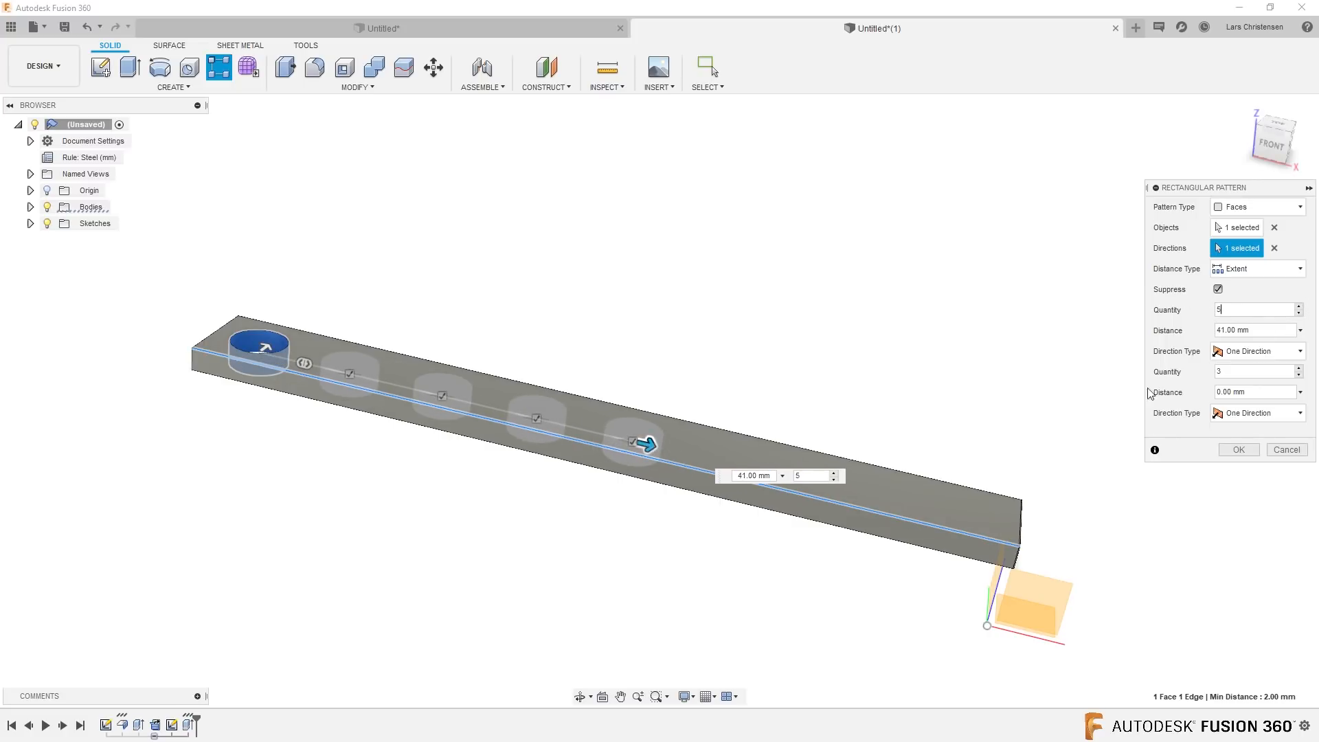
{"action": "left_click", "coordinate": [1298, 306]}
{"action": "left_click", "coordinate": [1298, 306]}
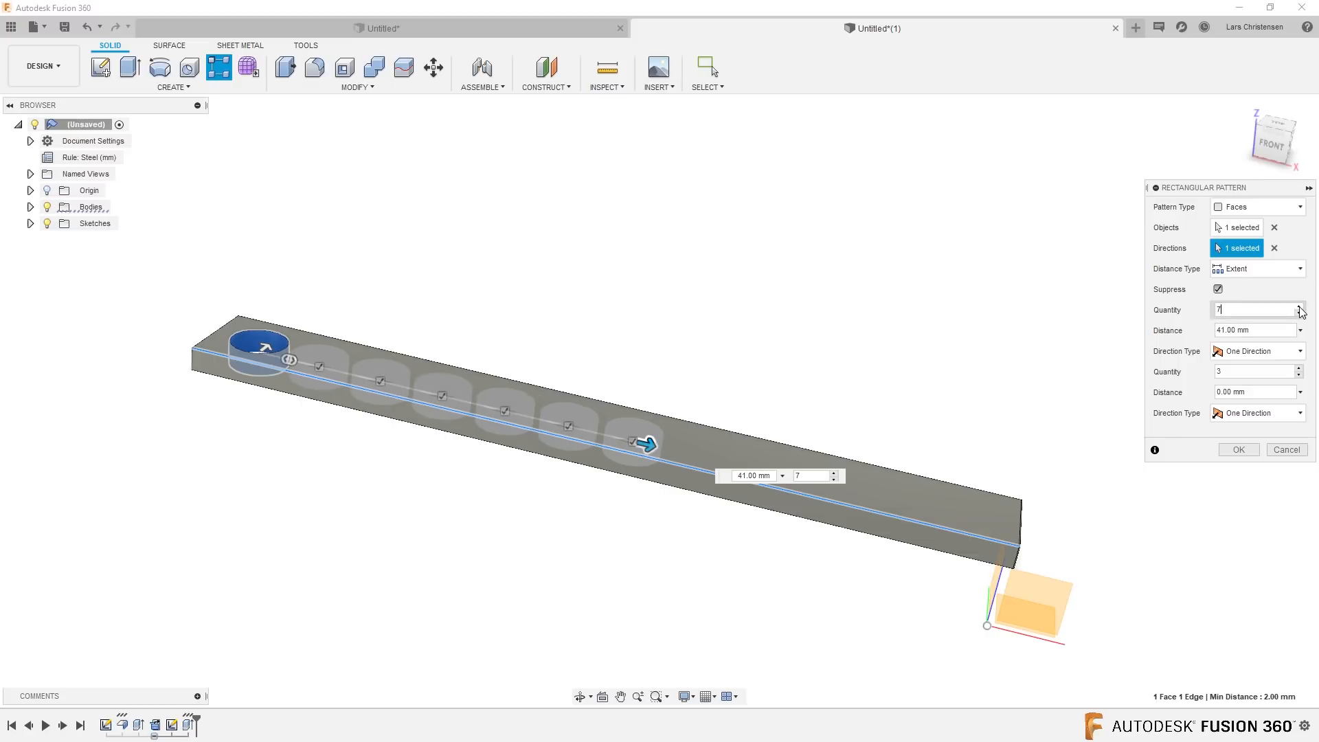
{"action": "left_click_drag", "start_coordinate": [647, 445], "coordinate": [962, 520]}
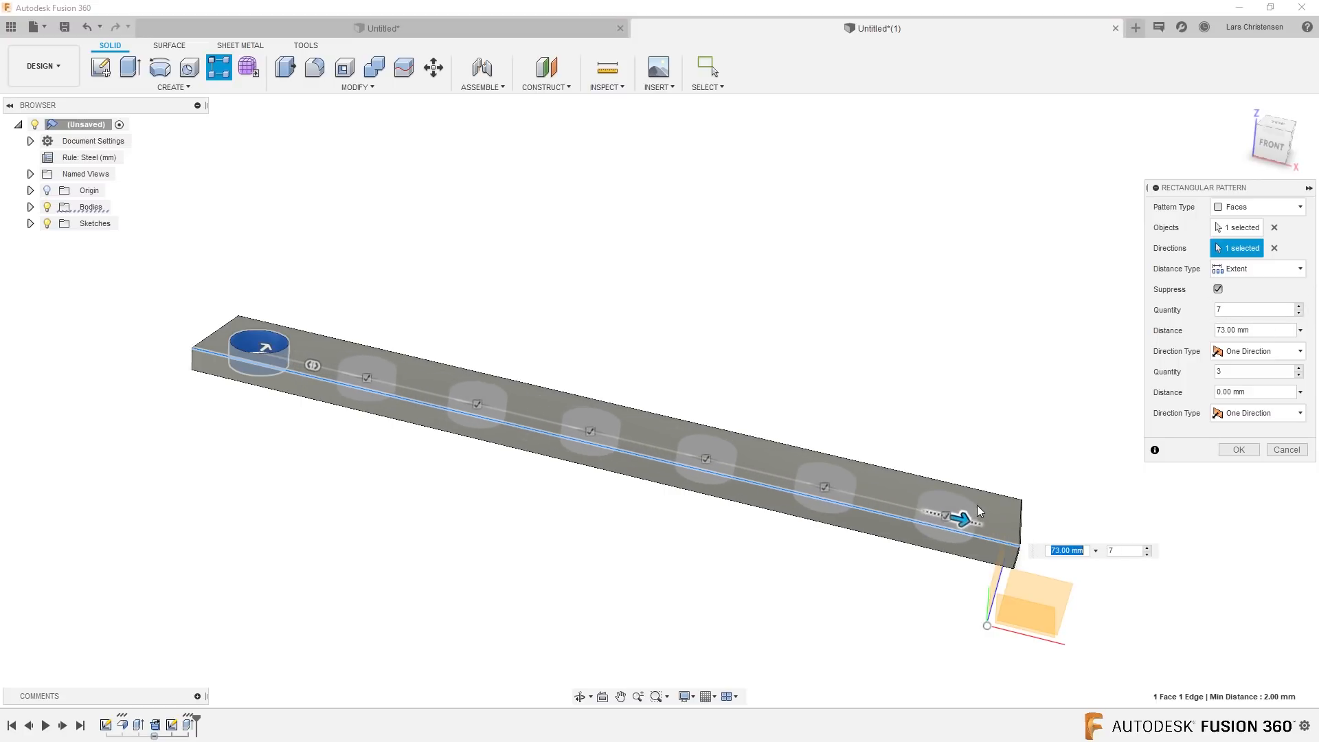
{"action": "left_click", "coordinate": [1299, 306]}
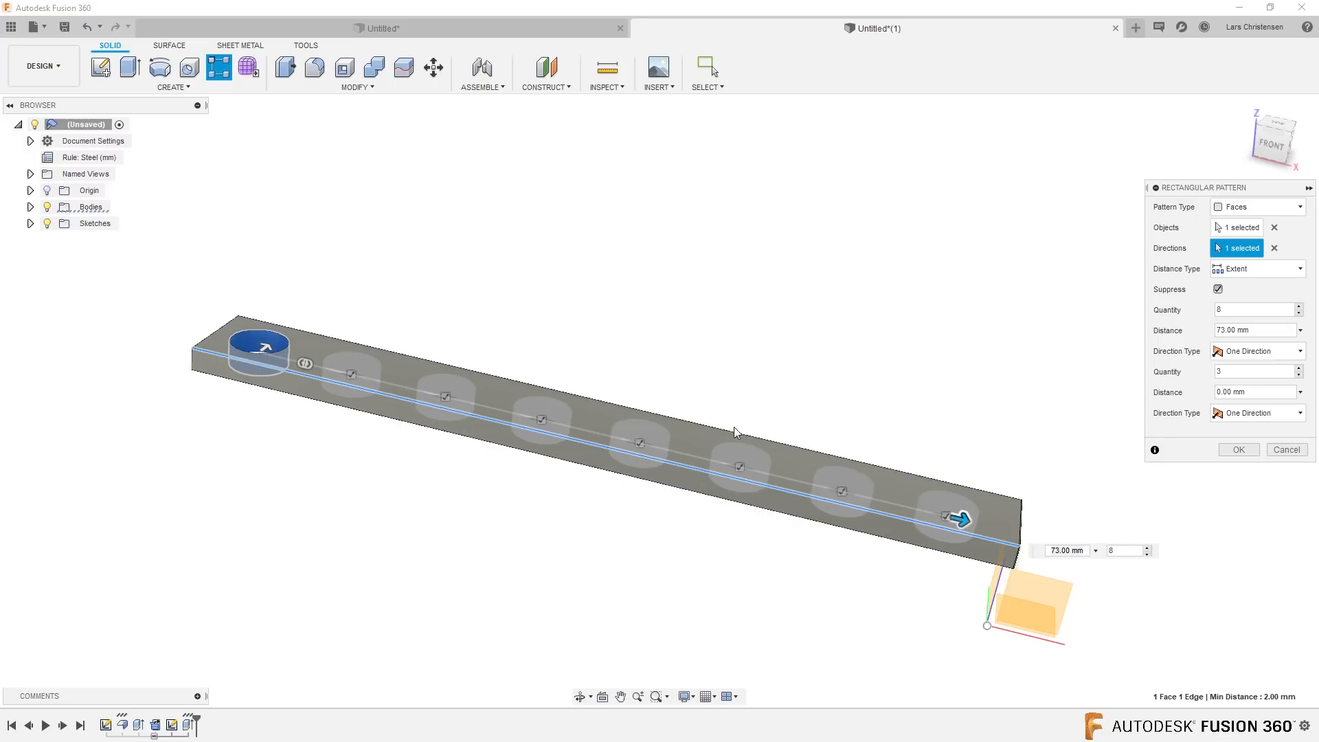
{"action": "left_click", "coordinate": [1239, 449]}
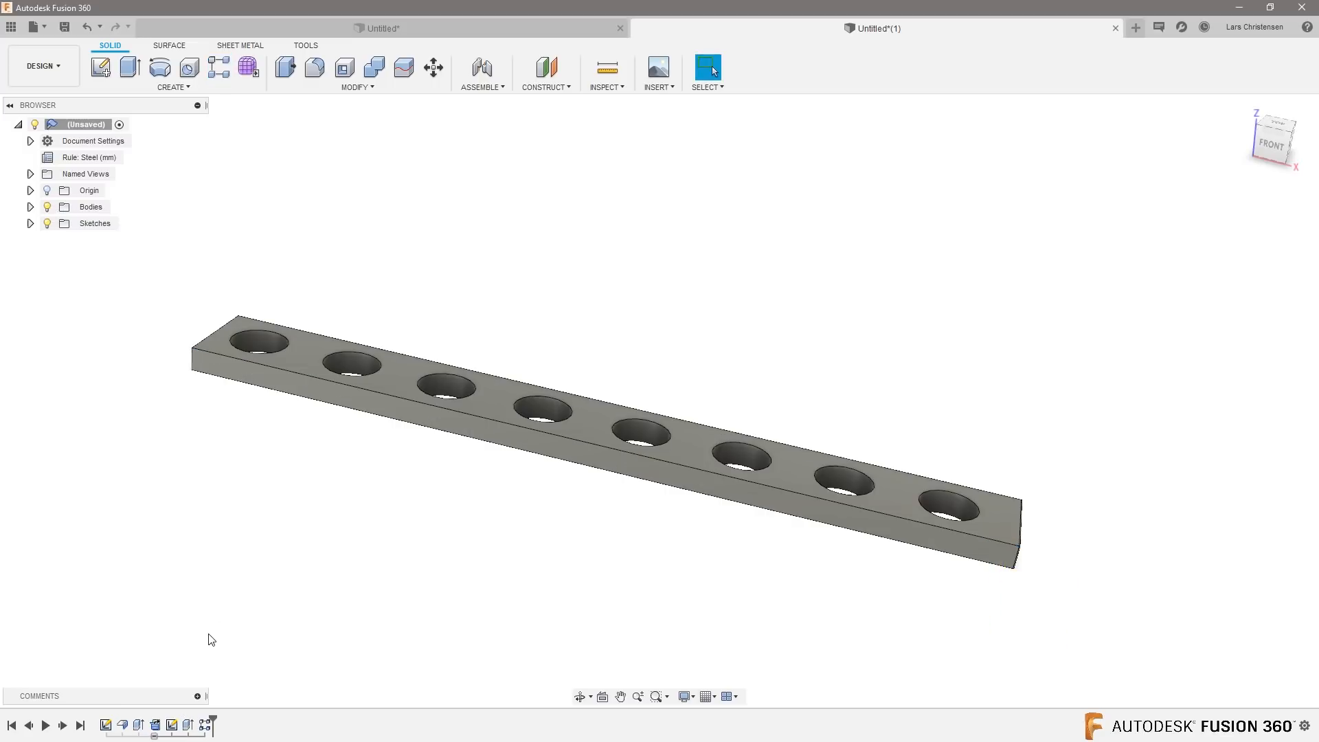
Step: Refold the perforated flat strip into the split ring, then roll the timeline back to compare the flat pattern
{"action": "middle_click_drag", "start_coordinate": [852, 501], "coordinate": [673, 233], "text": "shift"}
{"action": "left_click", "coordinate": [242, 45]}
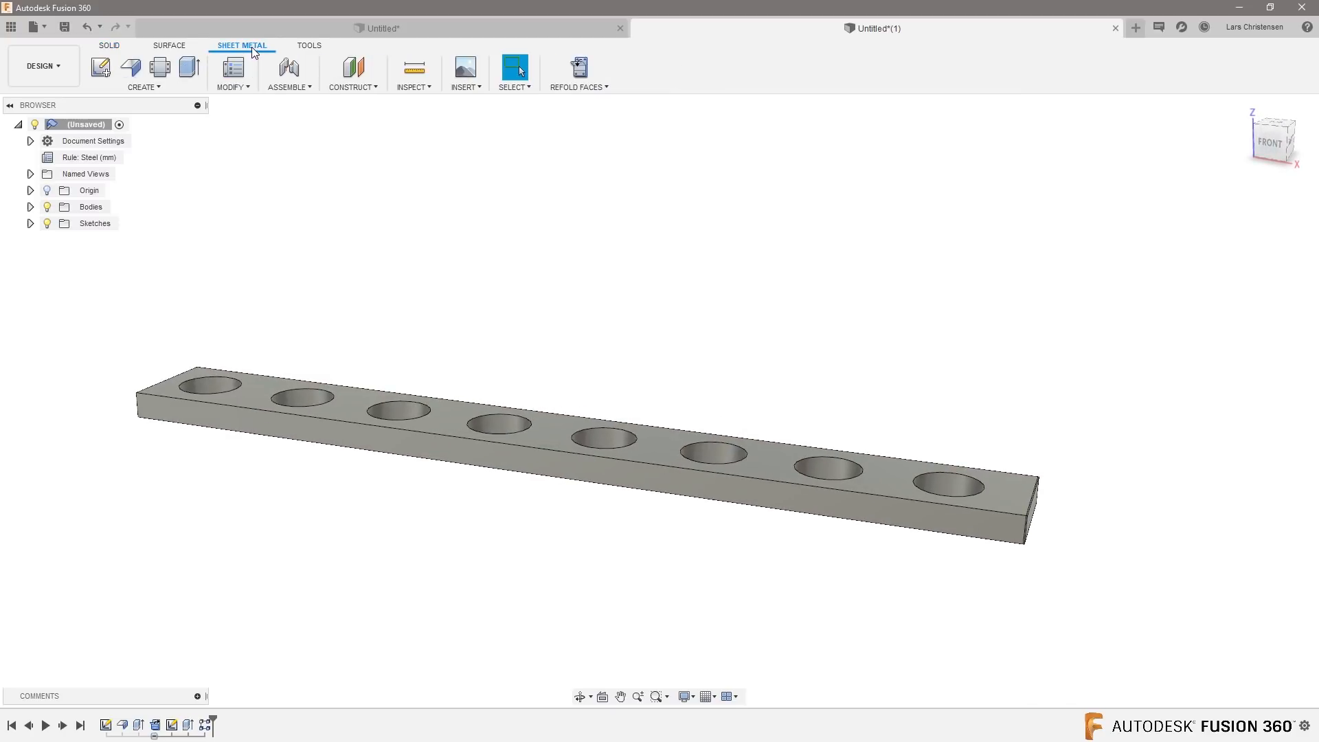
{"action": "left_click", "coordinate": [579, 72]}
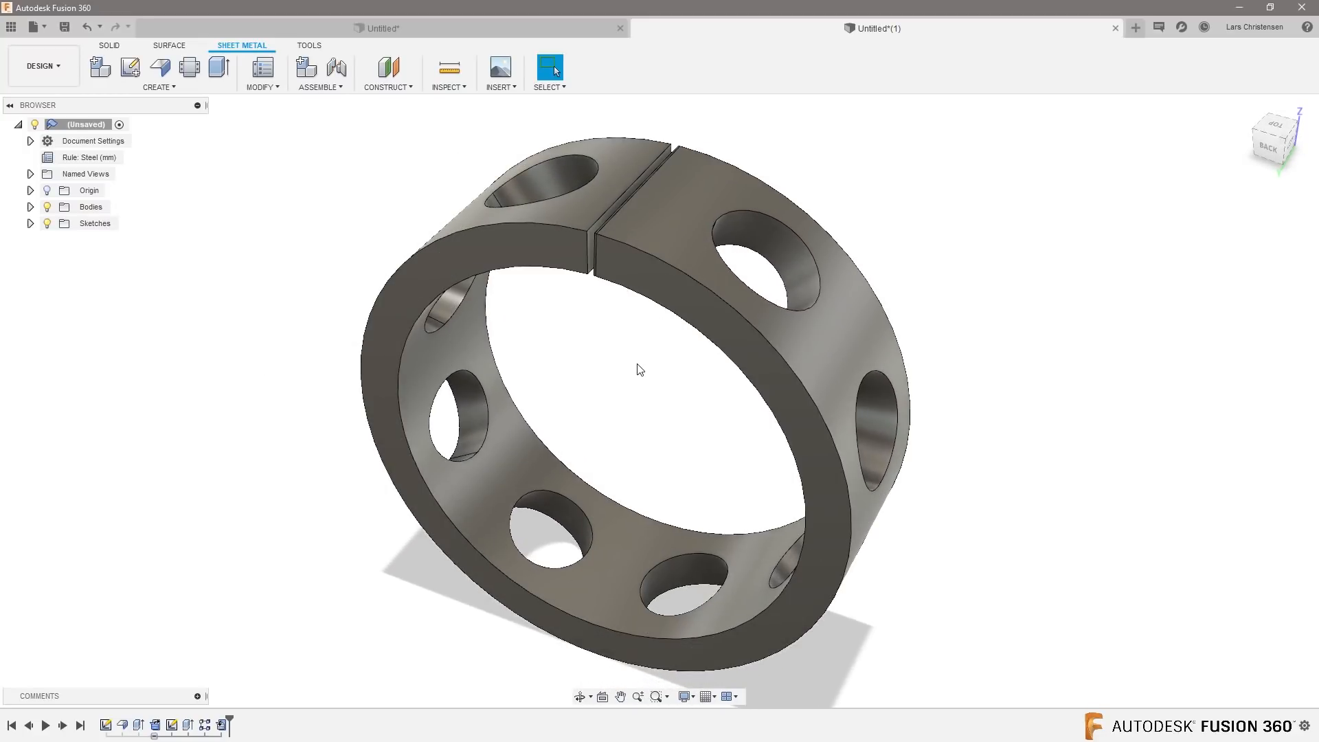
{"action": "mouse_move", "coordinate": [229, 723]}
{"action": "left_mouse_down"}
{"action": "mouse_move", "coordinate": [213, 723]}
{"action": "mouse_move", "coordinate": [229, 723]}
{"action": "left_mouse_up"}
{"action": "scroll", "coordinate": [301, 531], "scroll_direction": "down", "scroll_amount": 1}
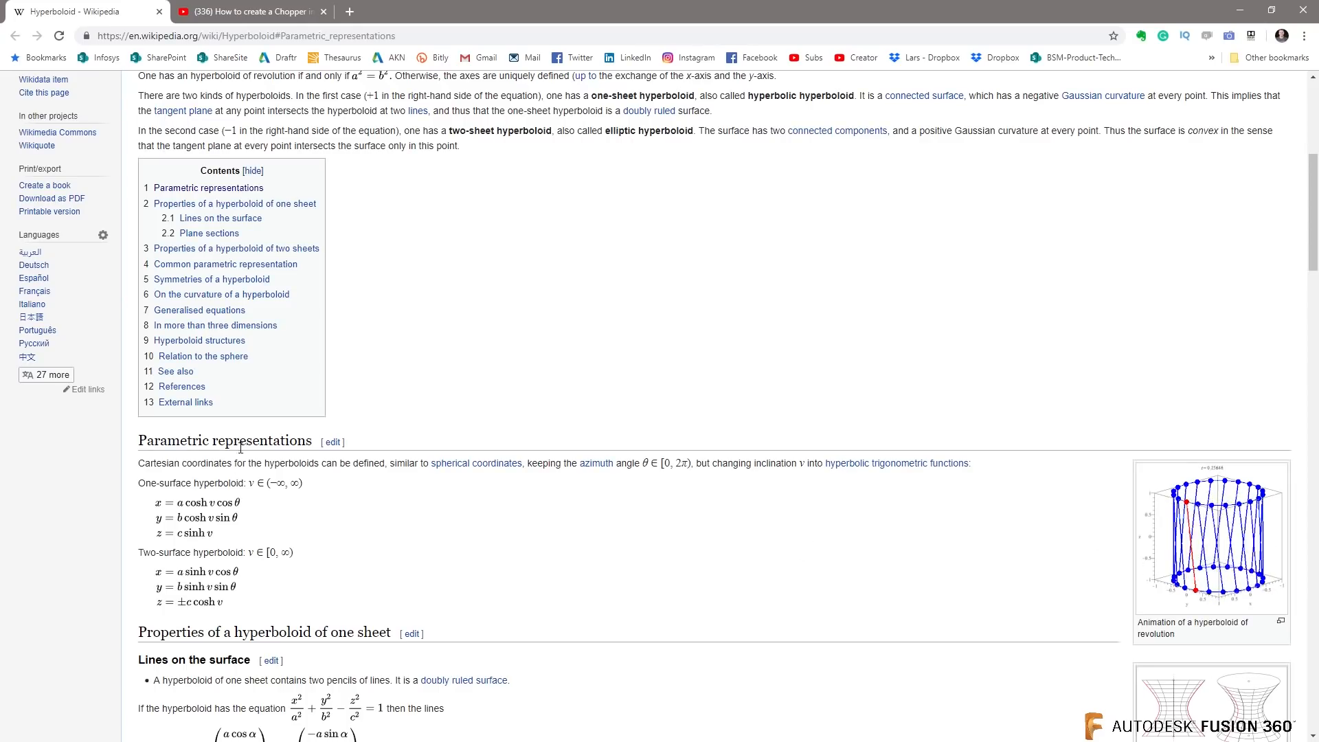
Step: Scroll the Hyperboloid article to the top and switch to the YouTube 'How to create a Chopper' video
{"action": "scroll", "coordinate": [392, 610], "scroll_direction": "up", "scroll_amount": 6}
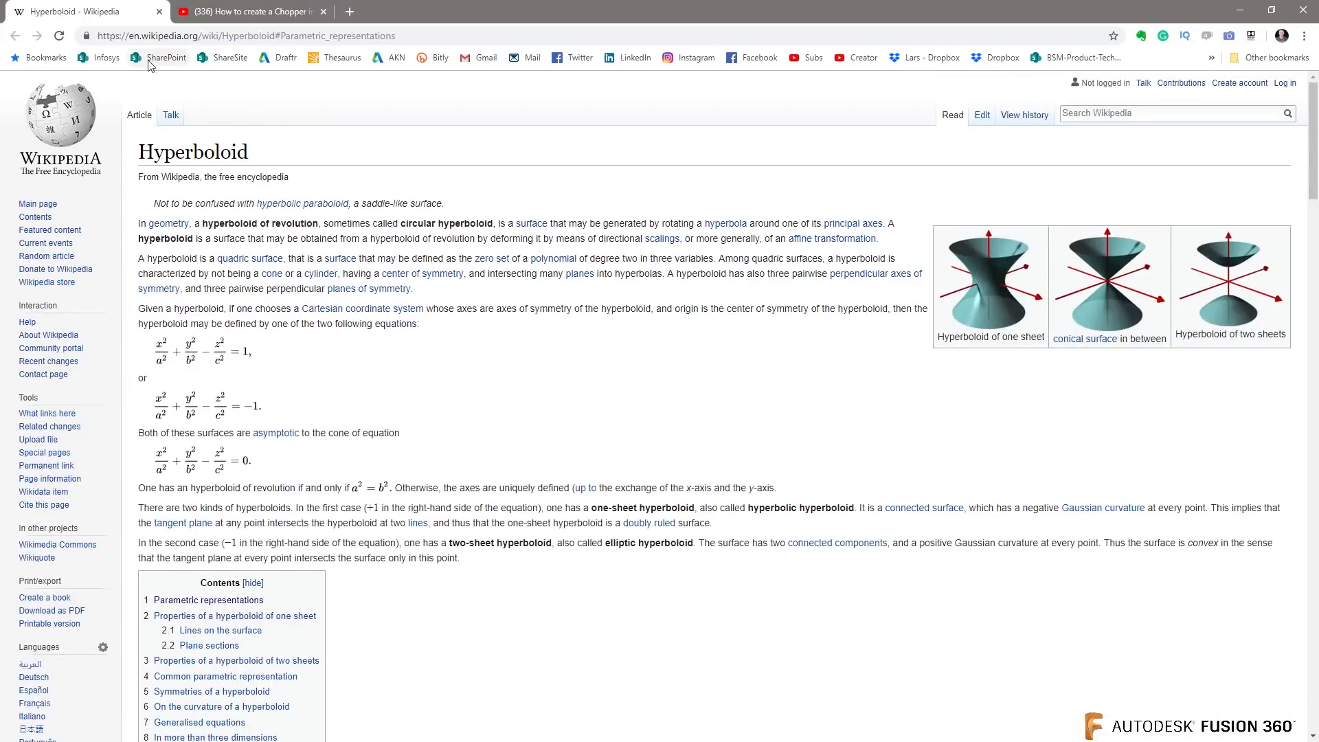
{"action": "left_click", "coordinate": [234, 14]}
{"action": "scroll", "coordinate": [343, 558], "scroll_direction": "down", "scroll_amount": 4}
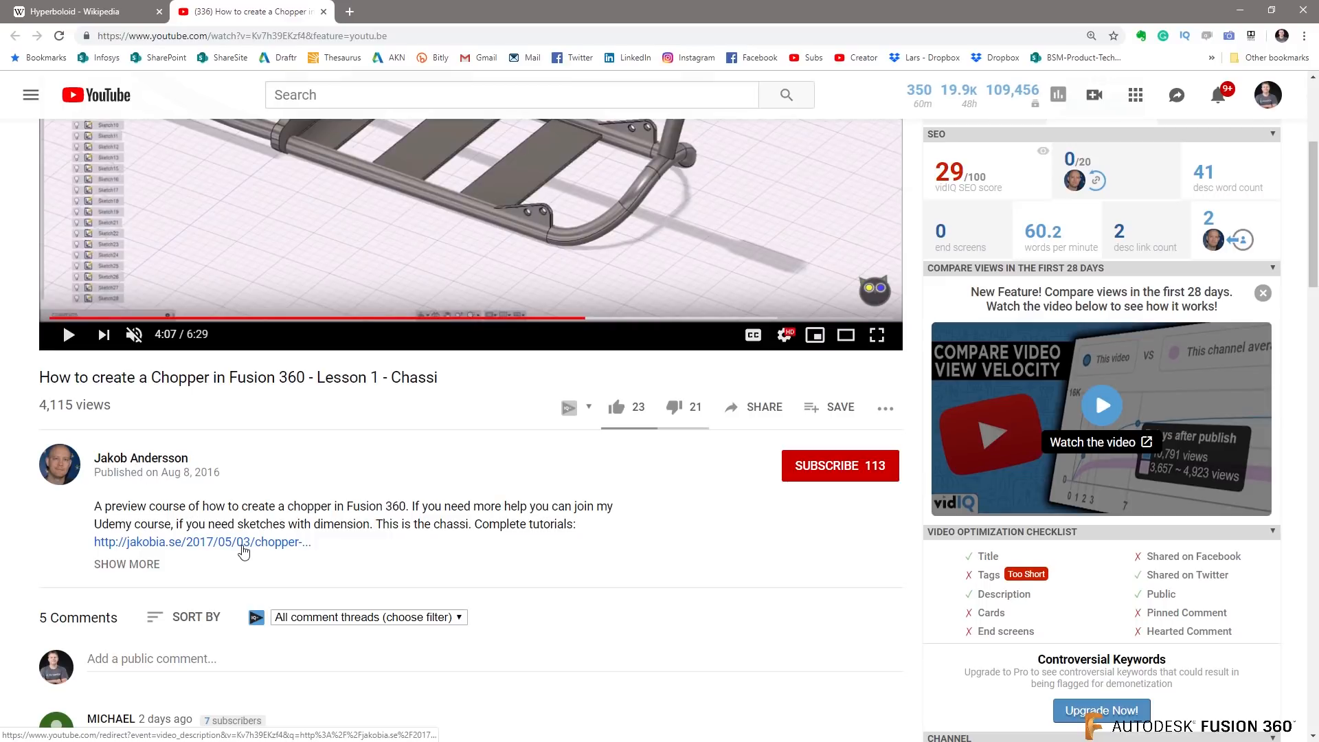
Step: Seek the tutorial through 5:55, 0:24, 0:12 and 0:06, settling at 0:10
{"action": "scroll", "coordinate": [255, 465], "scroll_direction": "up", "scroll_amount": 4}
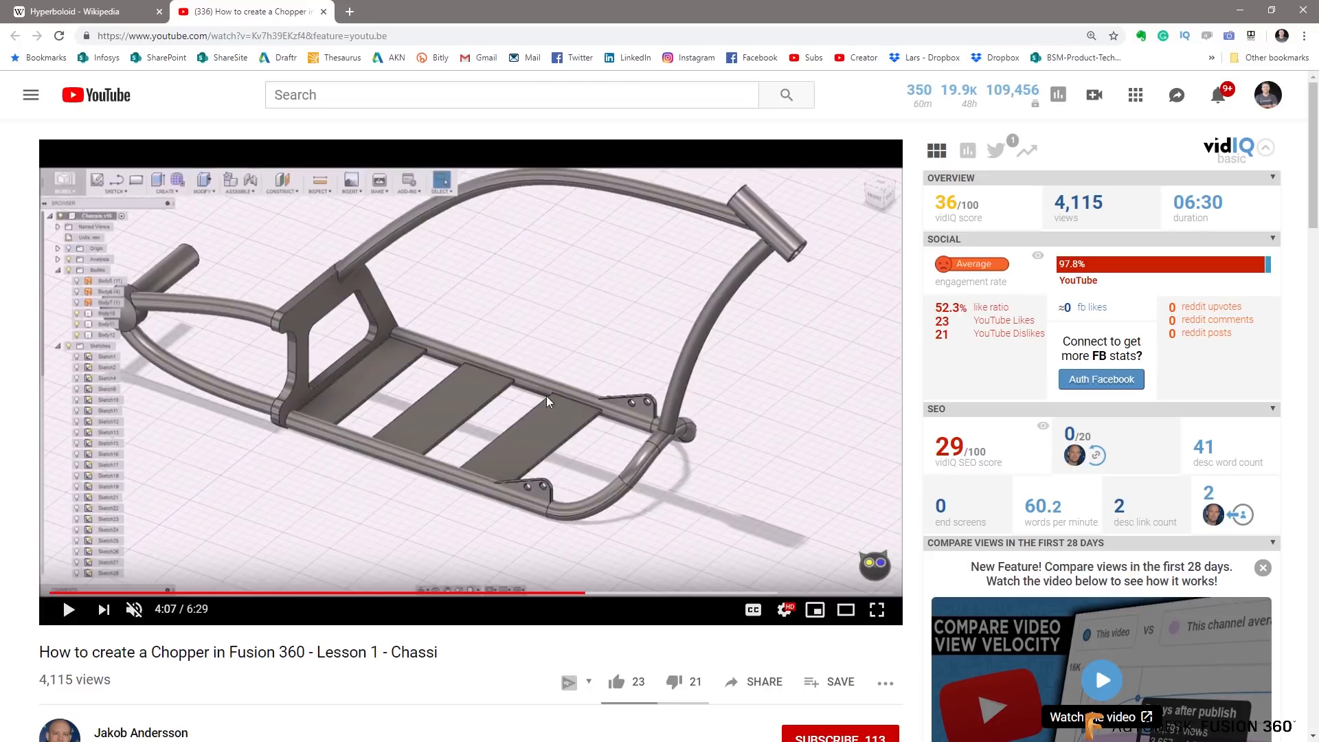
{"action": "scroll", "coordinate": [512, 473], "scroll_direction": "down", "scroll_amount": 3}
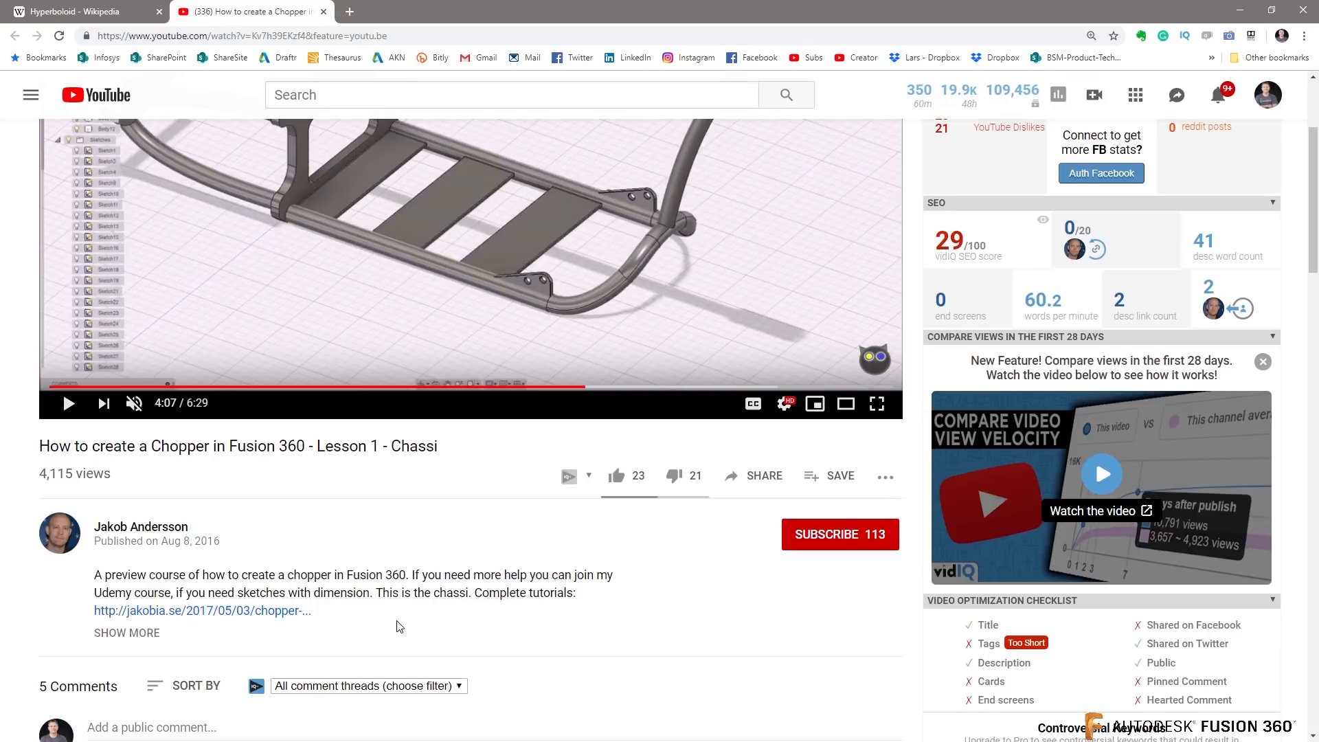
{"action": "scroll", "coordinate": [400, 642], "scroll_direction": "up", "scroll_amount": 3}
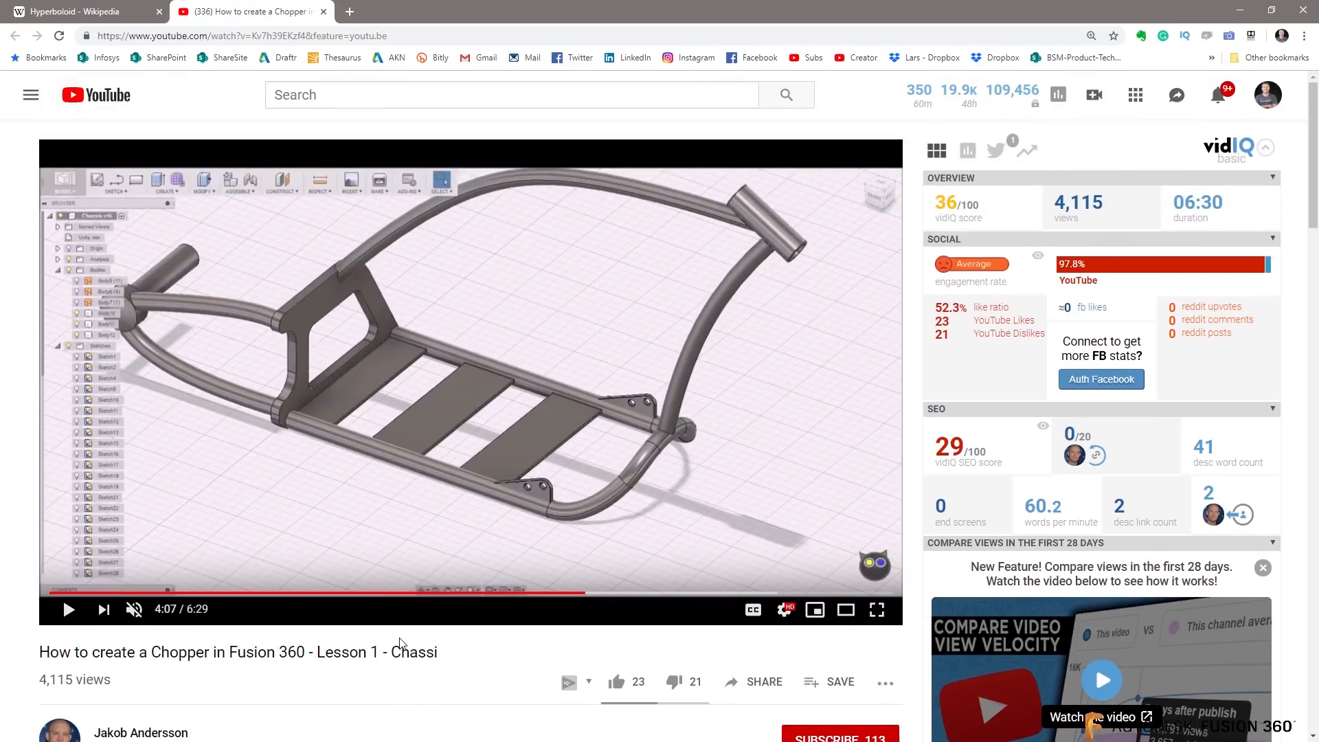
{"action": "left_click", "coordinate": [819, 593]}
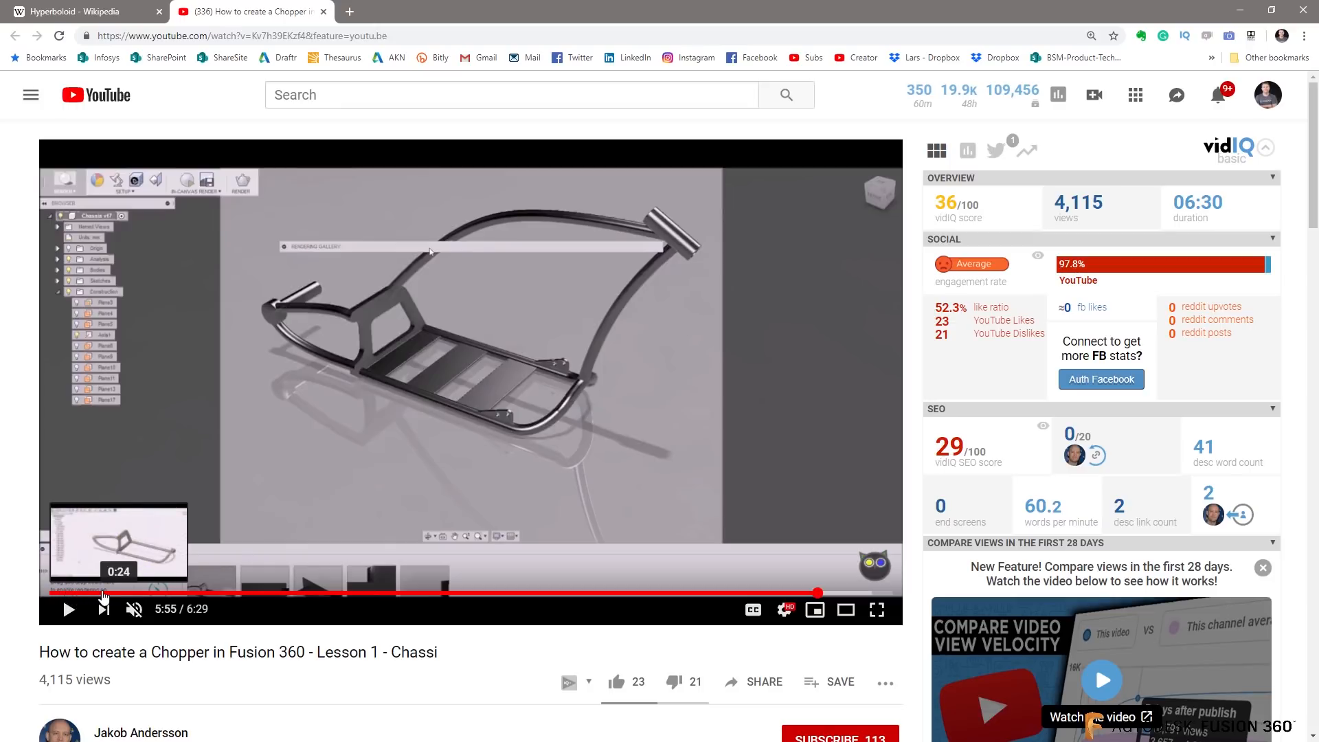
{"action": "left_click", "coordinate": [102, 594]}
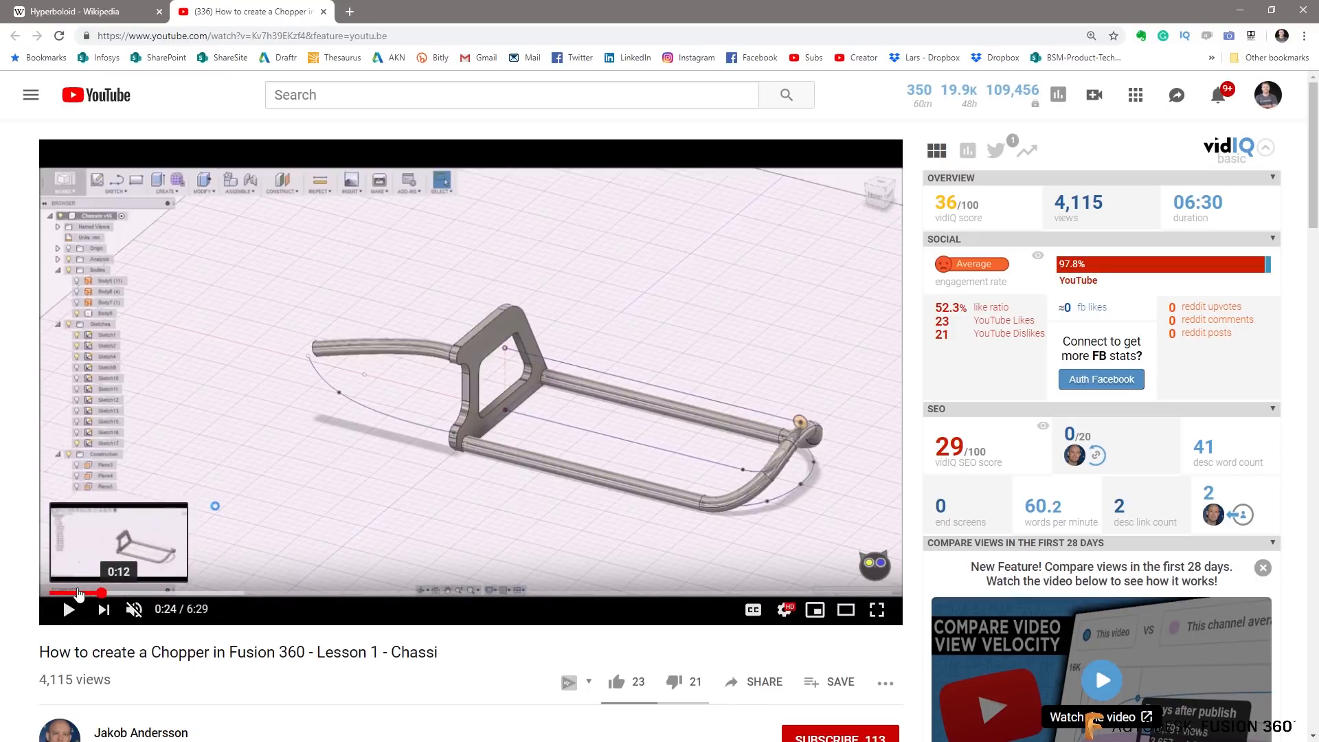
{"action": "left_click", "coordinate": [77, 594]}
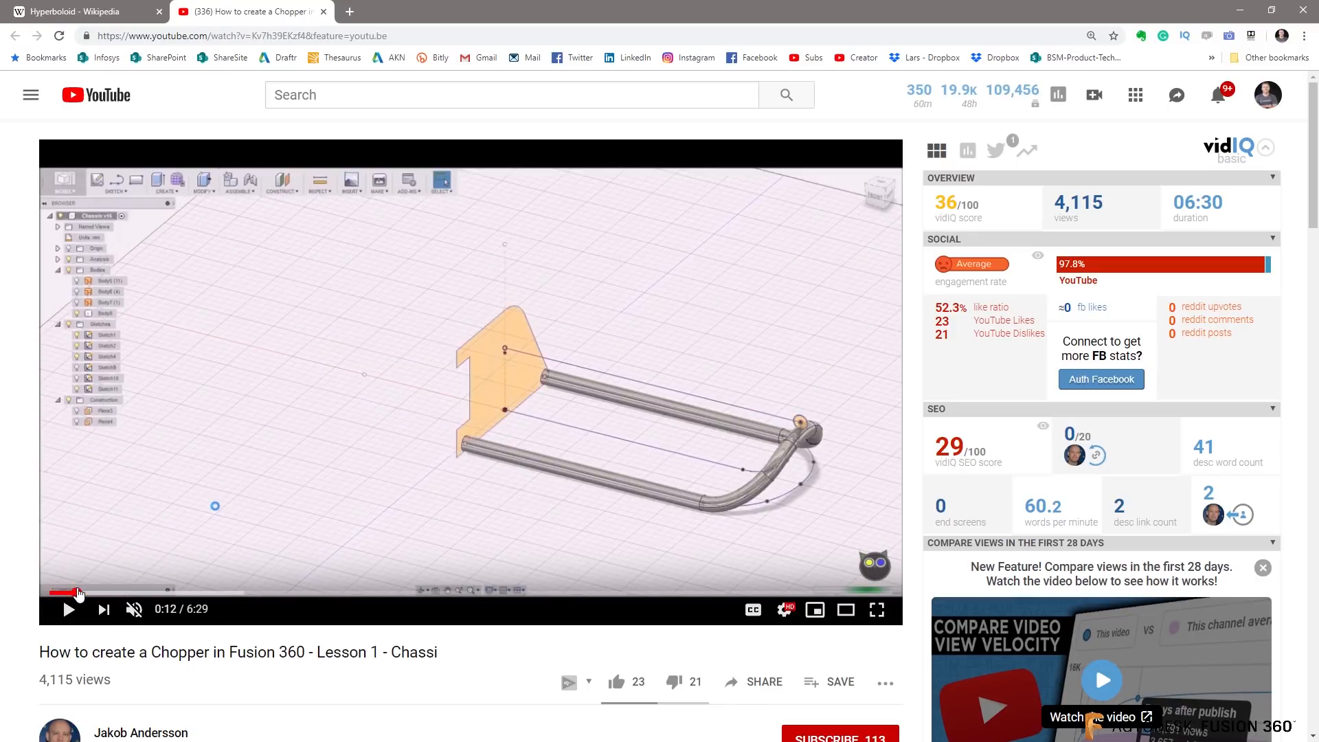
{"action": "left_click", "coordinate": [64, 594]}
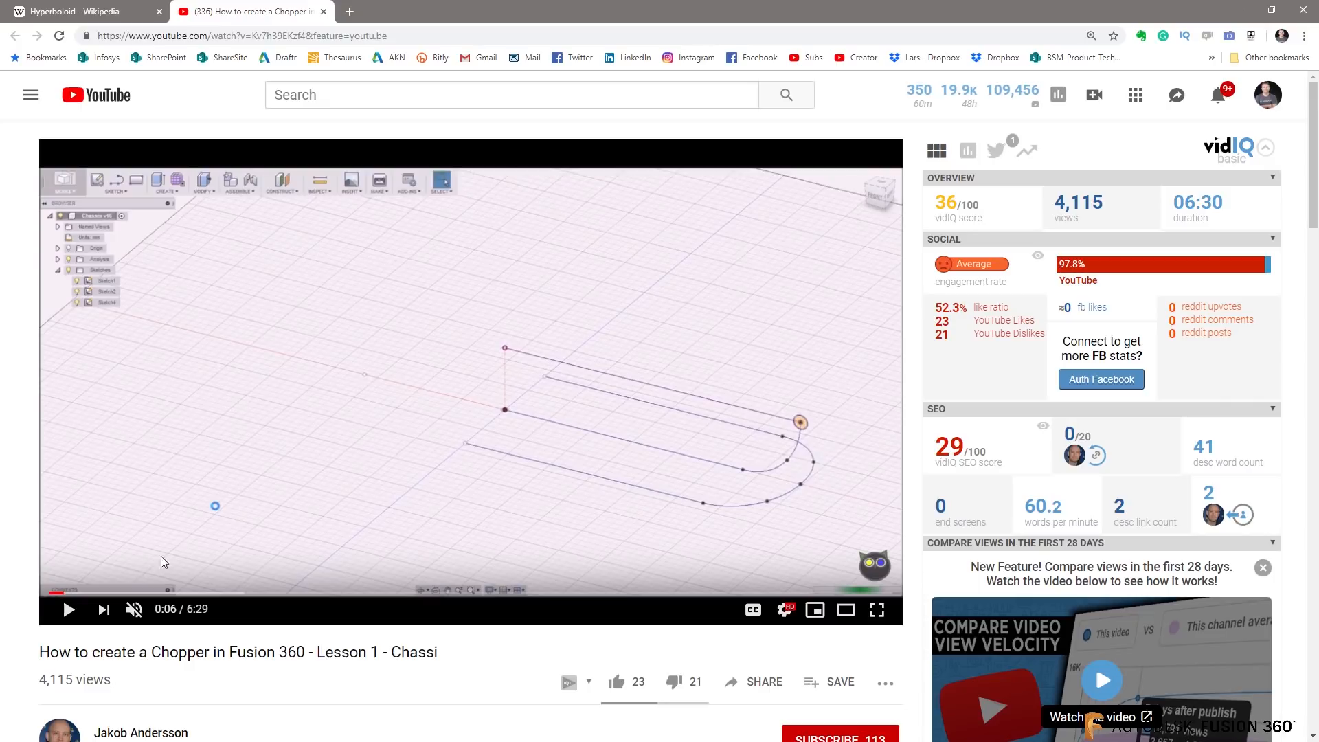
{"action": "left_click", "coordinate": [71, 594]}
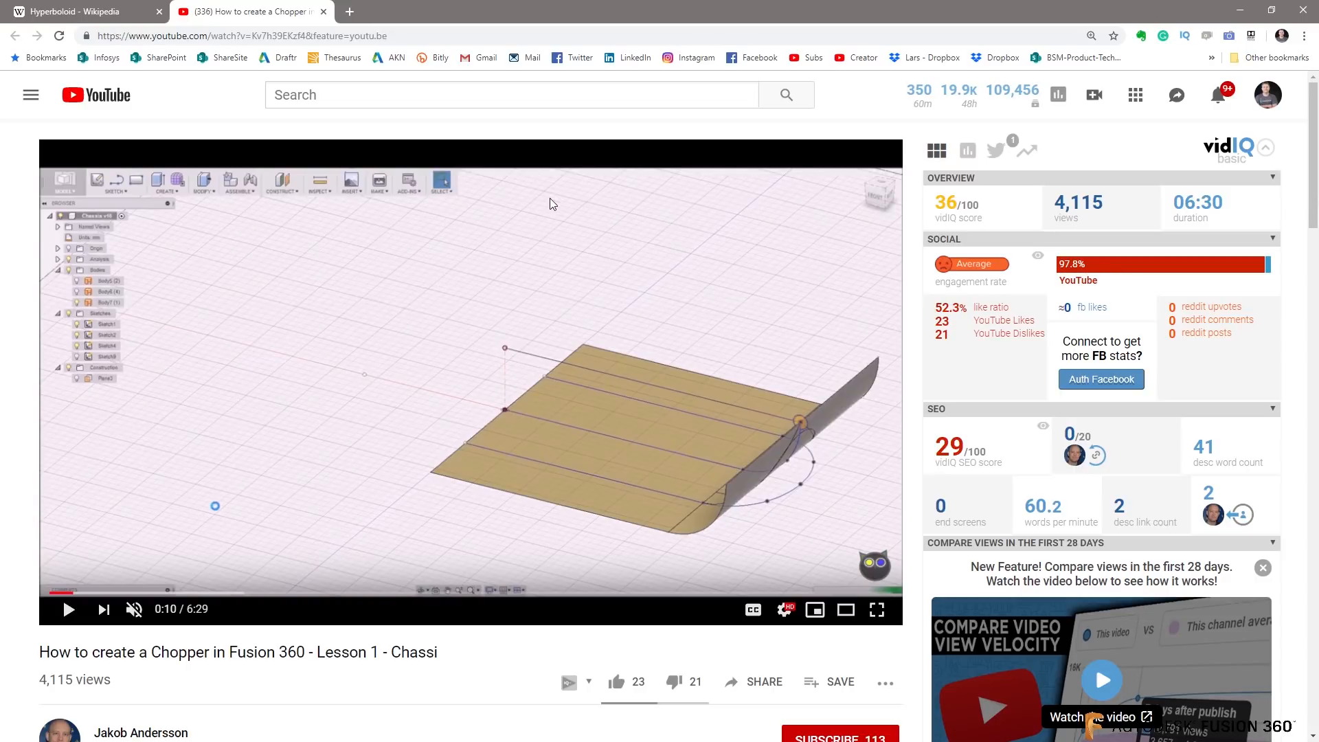
{"action": "scroll", "coordinate": [425, 321], "scroll_direction": "down", "scroll_amount": 3}
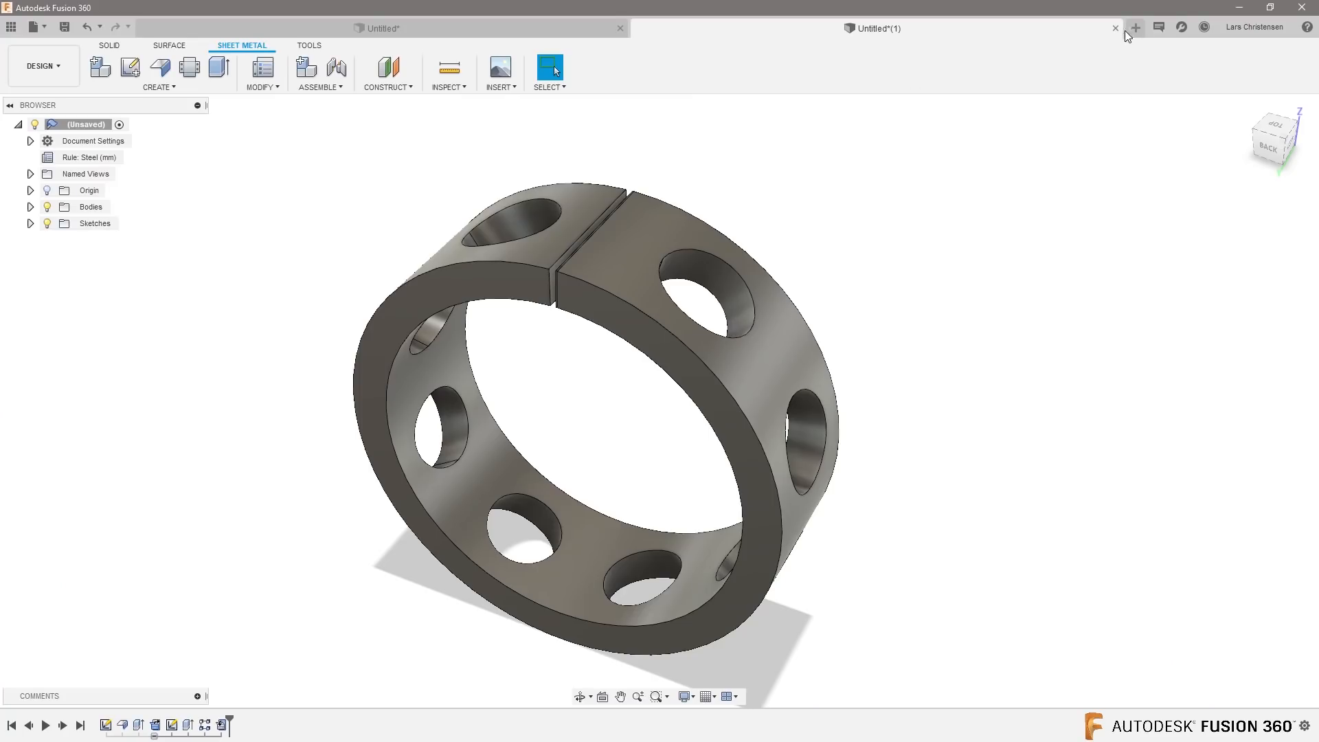
Step: Create a new blank design and switch between the SURFACE and SOLID toolsets
{"action": "left_click", "coordinate": [1134, 28]}
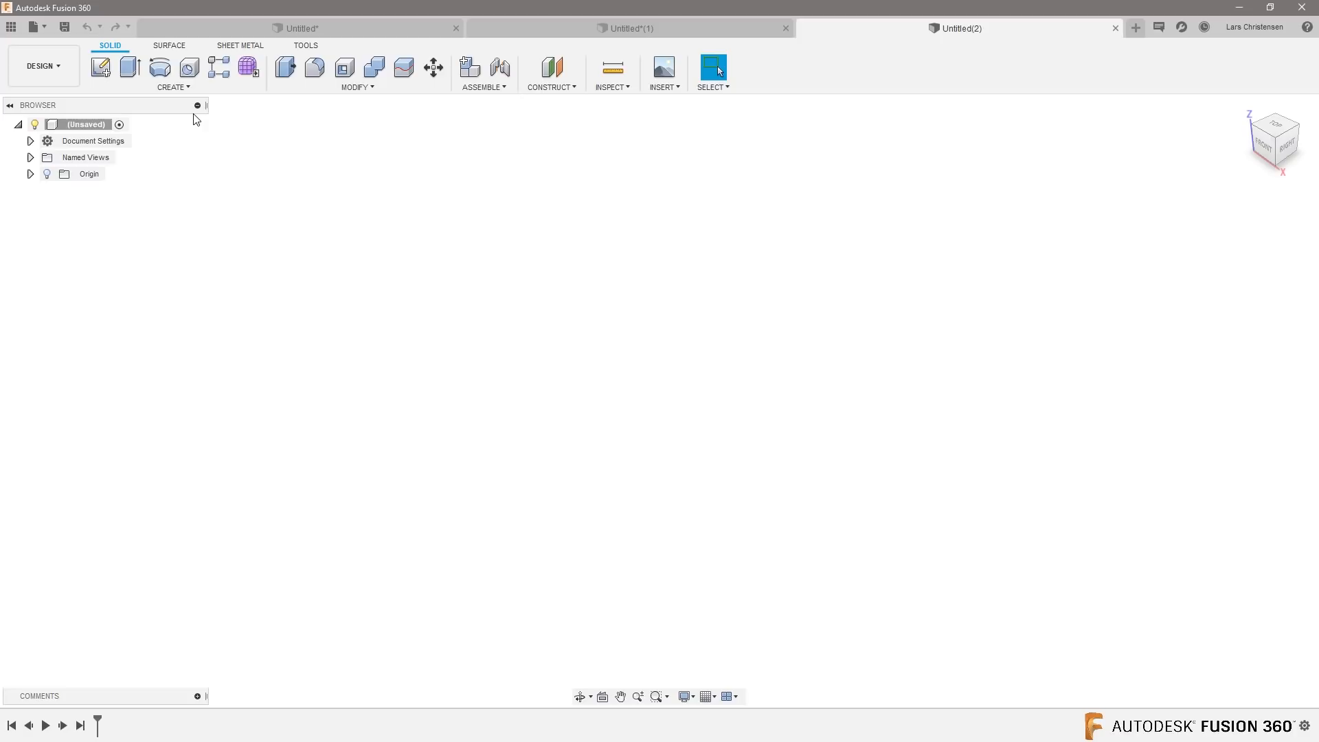
{"action": "left_click", "coordinate": [172, 47]}
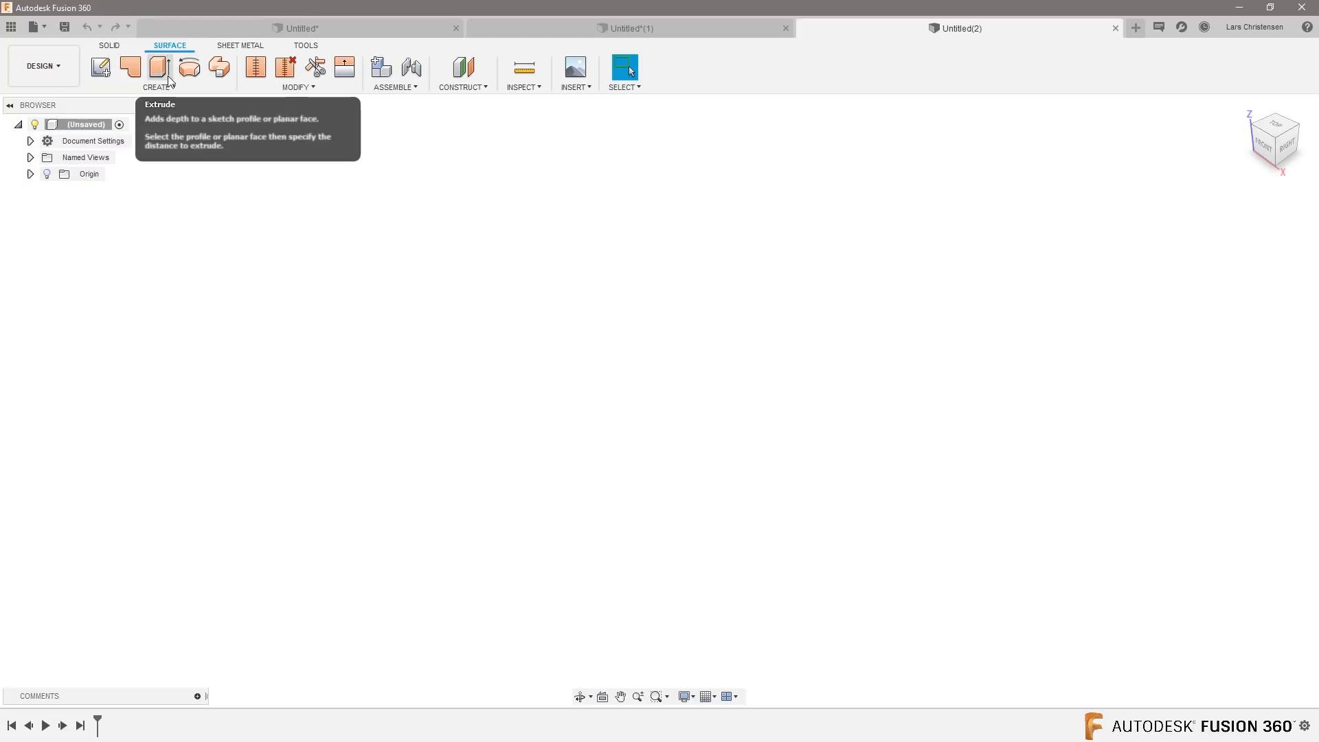
{"action": "left_click", "coordinate": [114, 46]}
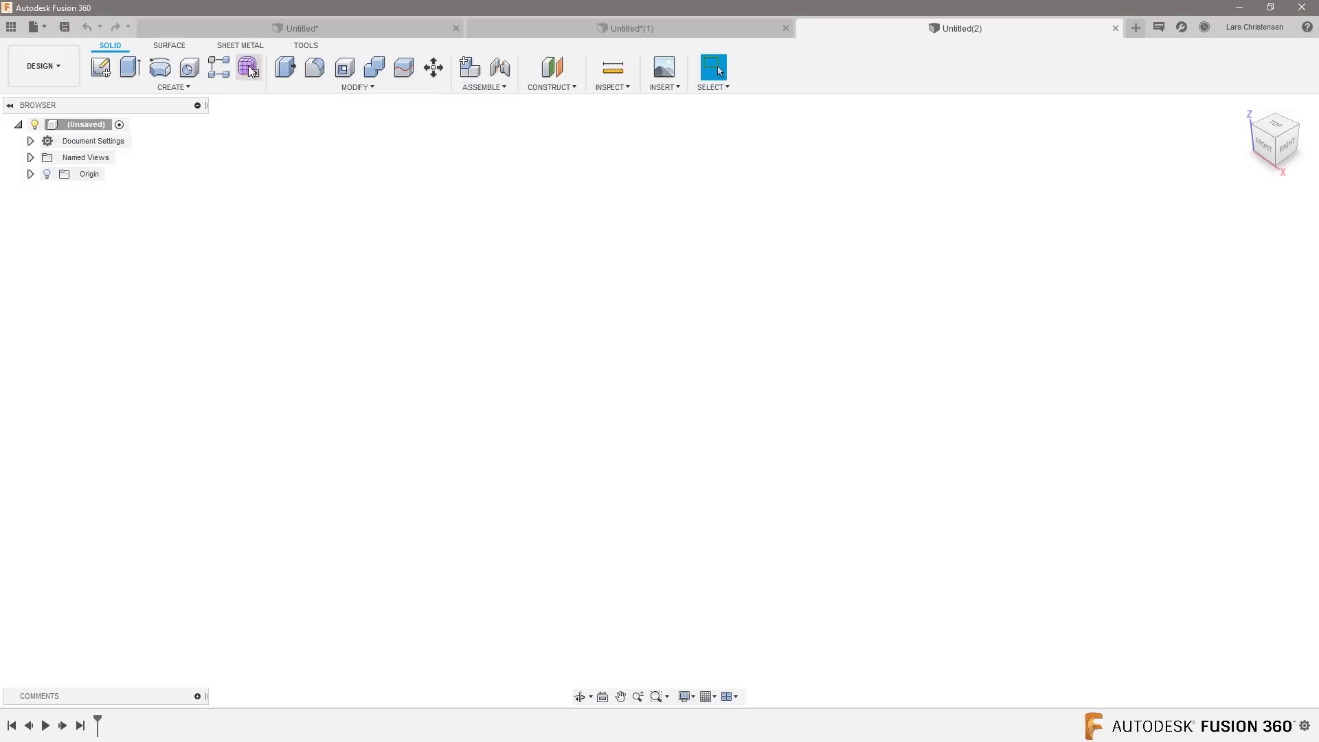
{"action": "left_click", "coordinate": [177, 48]}
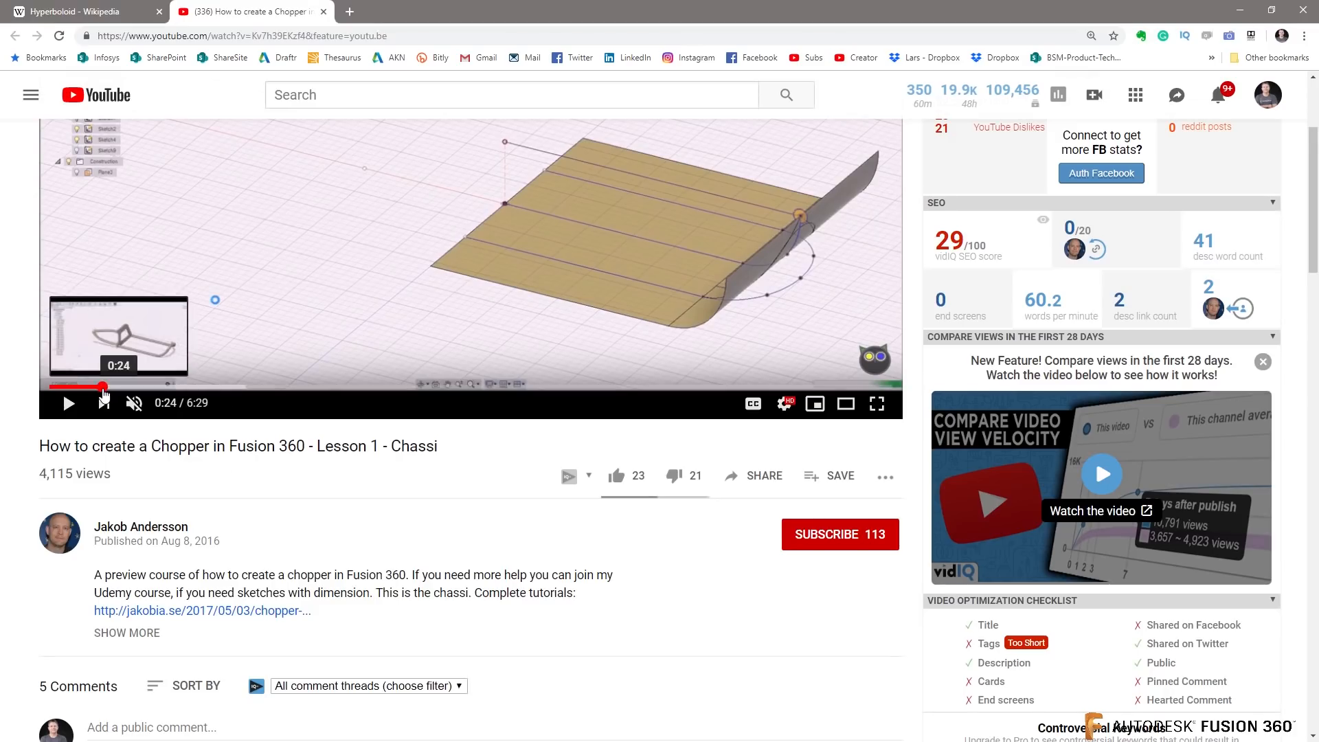
Step: Seek the tutorial to 0:24 and scroll up so the full player shows
{"action": "left_click", "coordinate": [103, 389]}
{"action": "scroll", "coordinate": [379, 474], "scroll_direction": "up", "scroll_amount": 2}
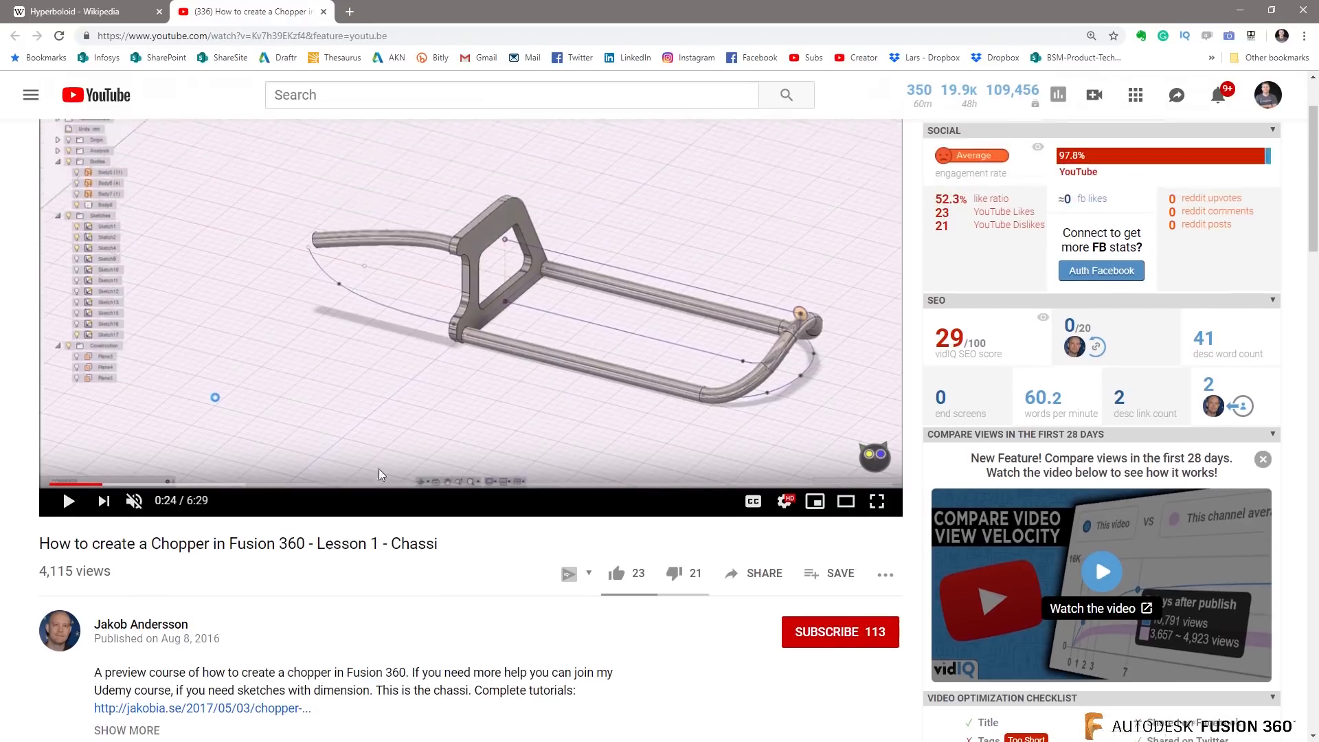
{"action": "scroll", "coordinate": [379, 470], "scroll_direction": "up", "scroll_amount": 2}
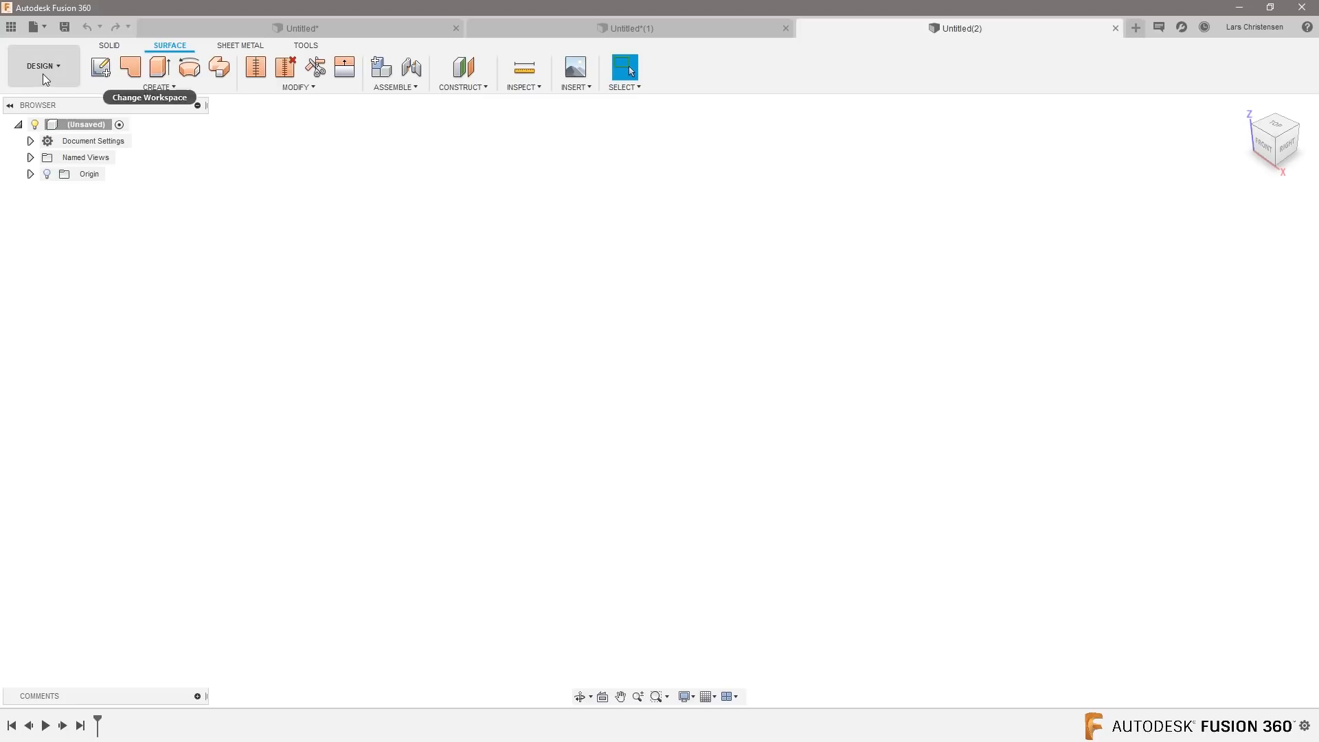
Step: Sketch a 50 × 50 mm rectangle anchored at the origin on the XY plane
{"action": "left_click", "coordinate": [107, 44]}
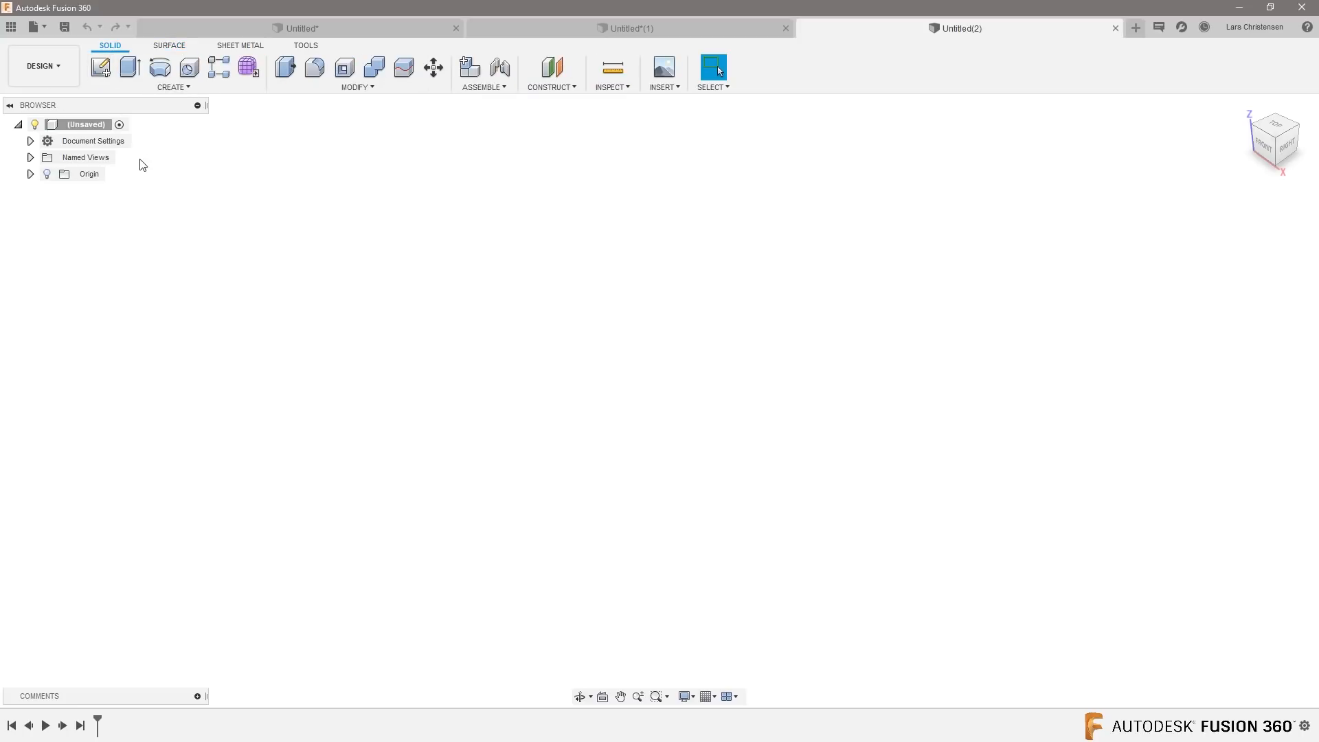
{"action": "left_click", "coordinate": [100, 70]}
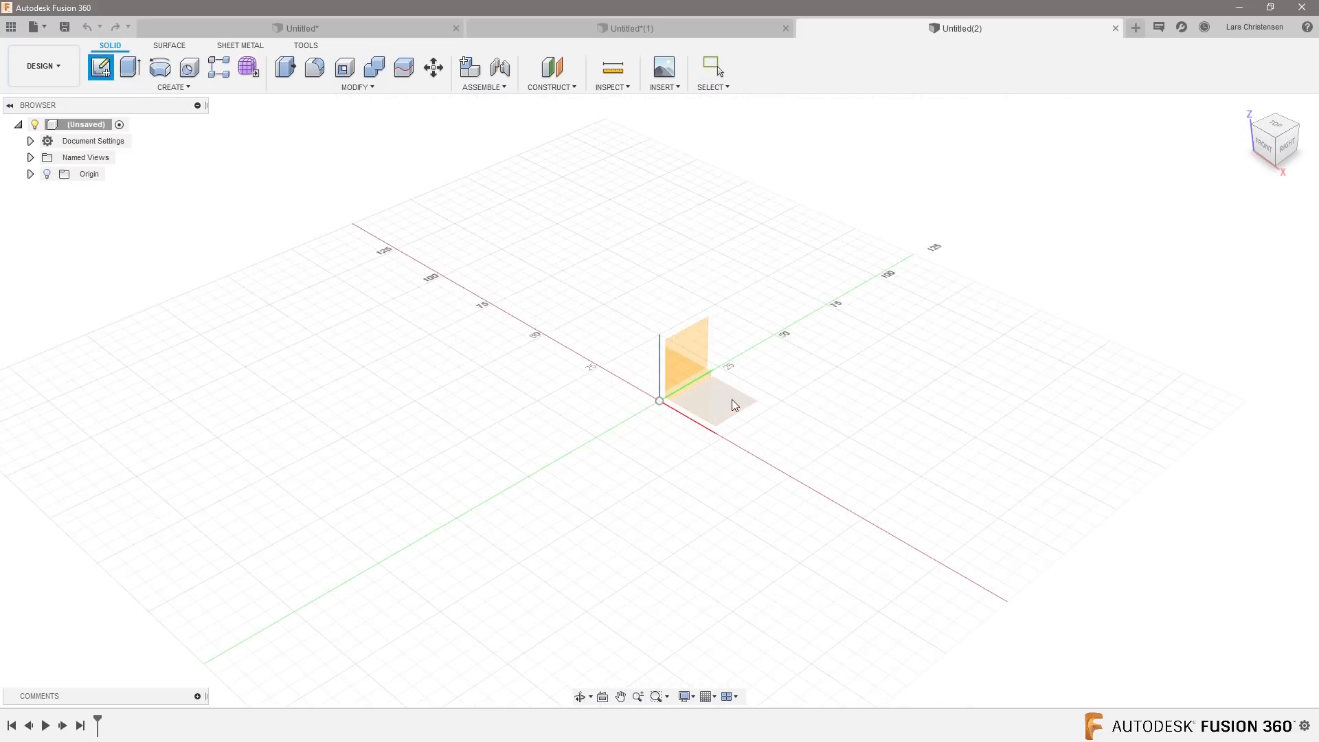
{"action": "left_click", "coordinate": [732, 399]}
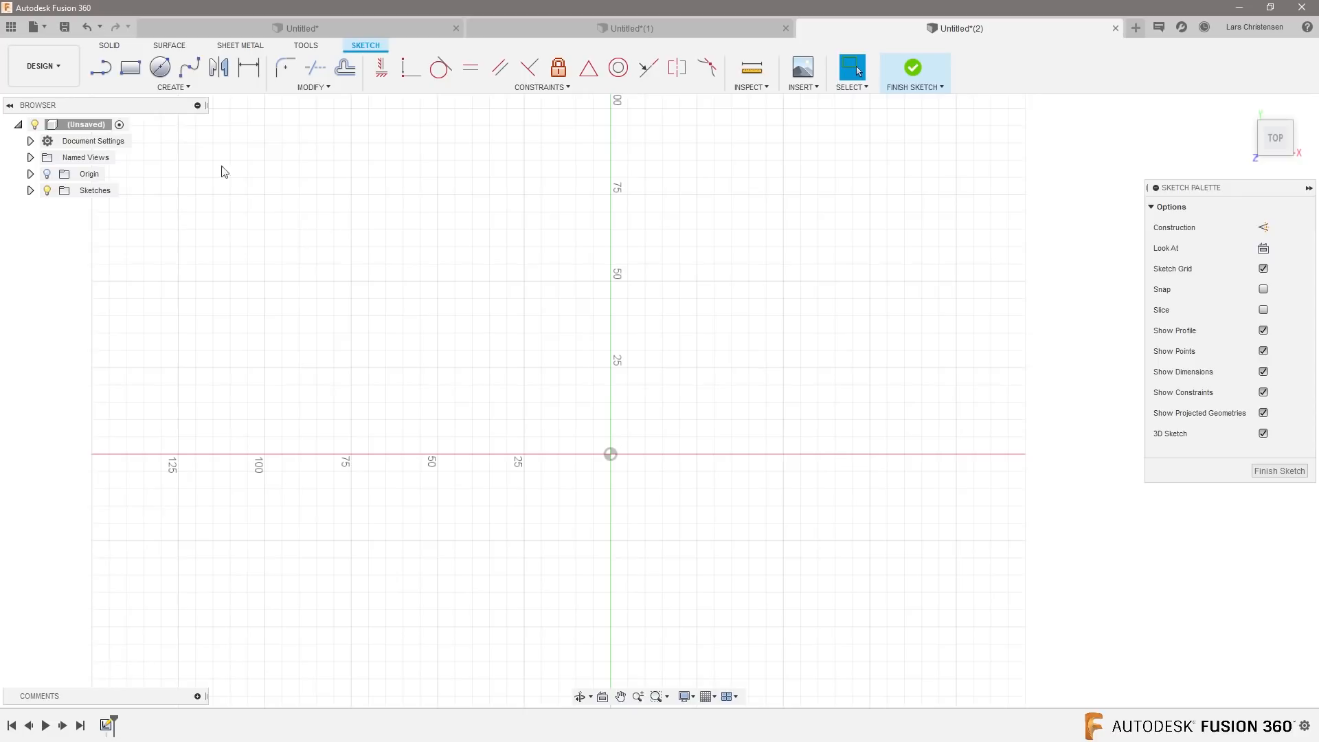
{"action": "left_click", "coordinate": [127, 76]}
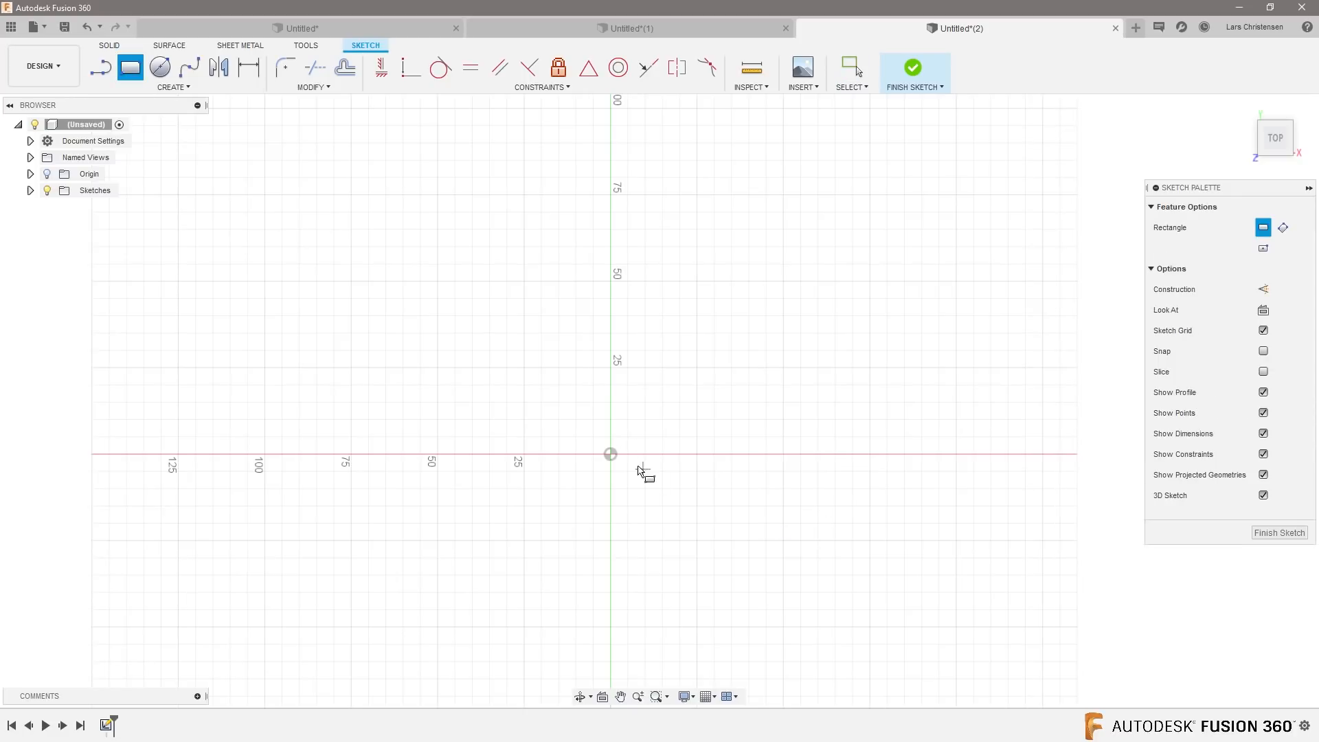
{"action": "left_click", "coordinate": [610, 455]}
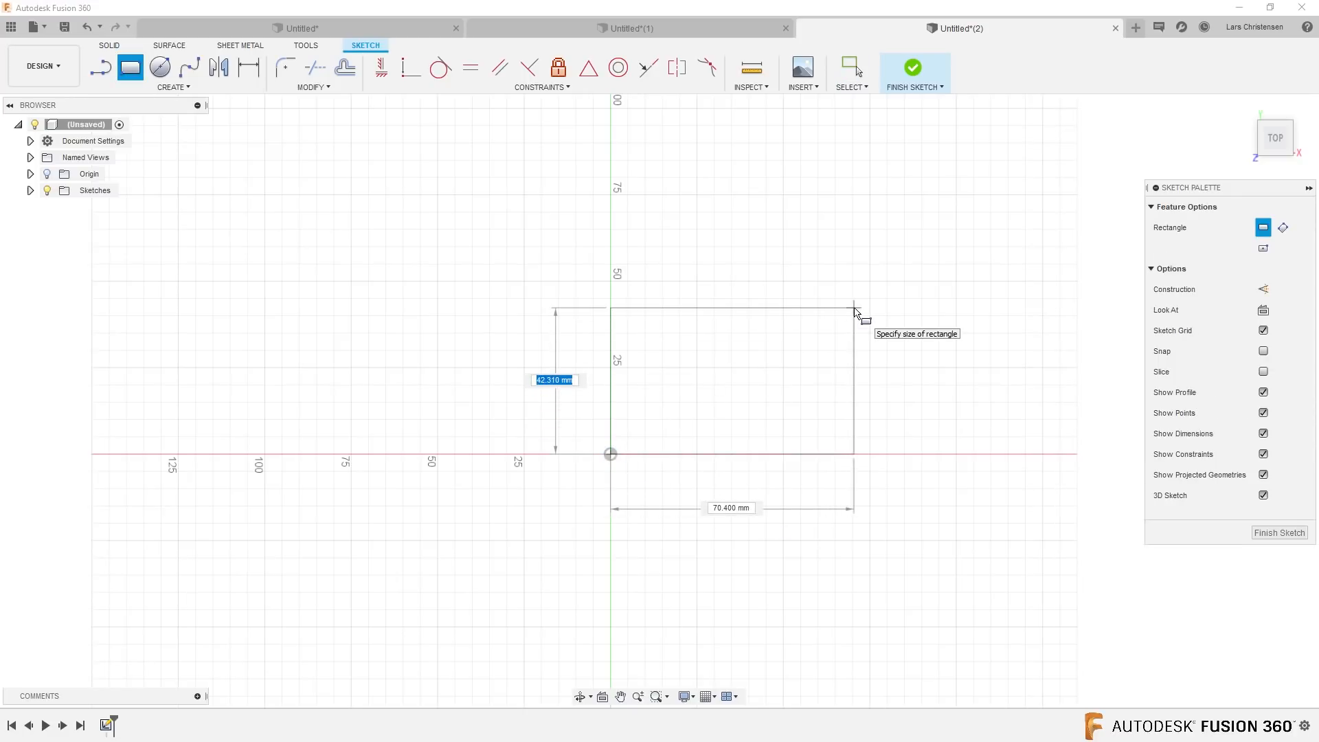
{"action": "type", "text": "50"}
{"action": "key", "text": "Tab"}
{"action": "type", "text": "50"}
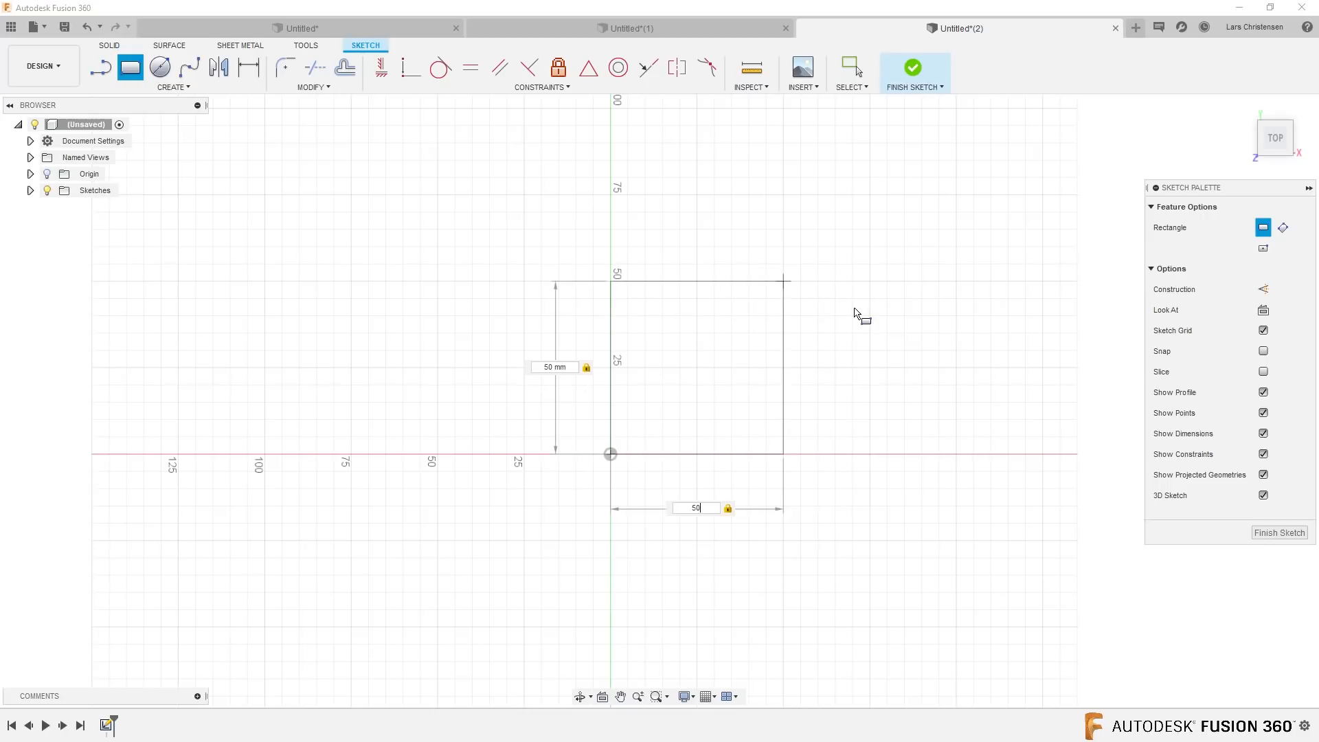
{"action": "key", "text": "Return"}
{"action": "key", "text": "Escape"}
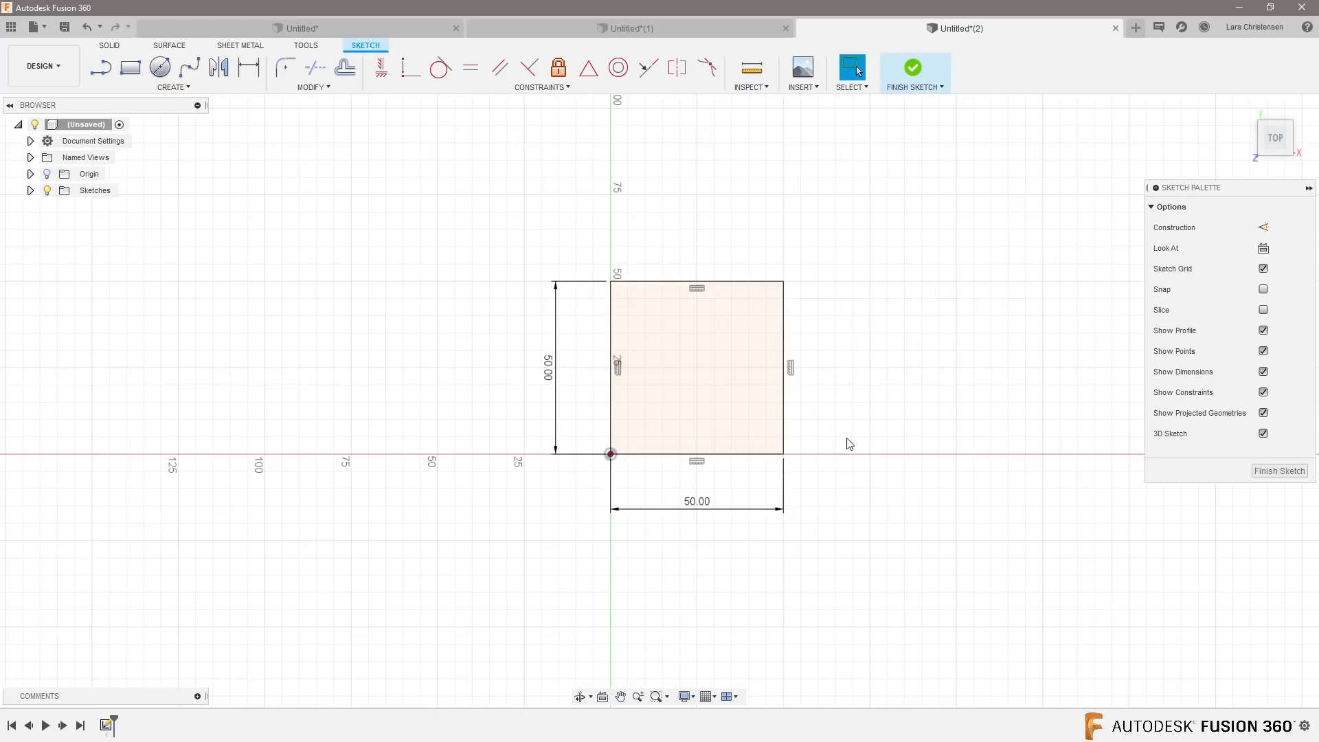
{"action": "left_click", "coordinate": [105, 48]}
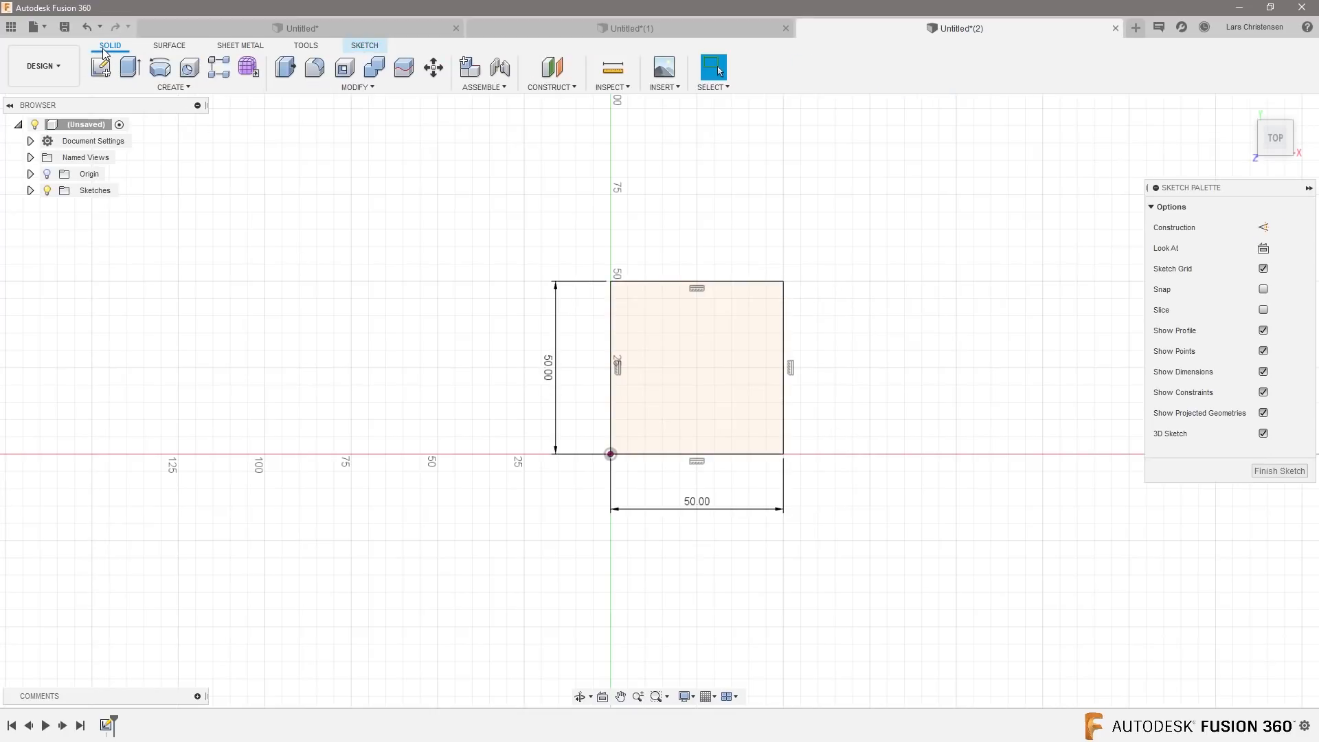
{"action": "left_click", "coordinate": [129, 67]}
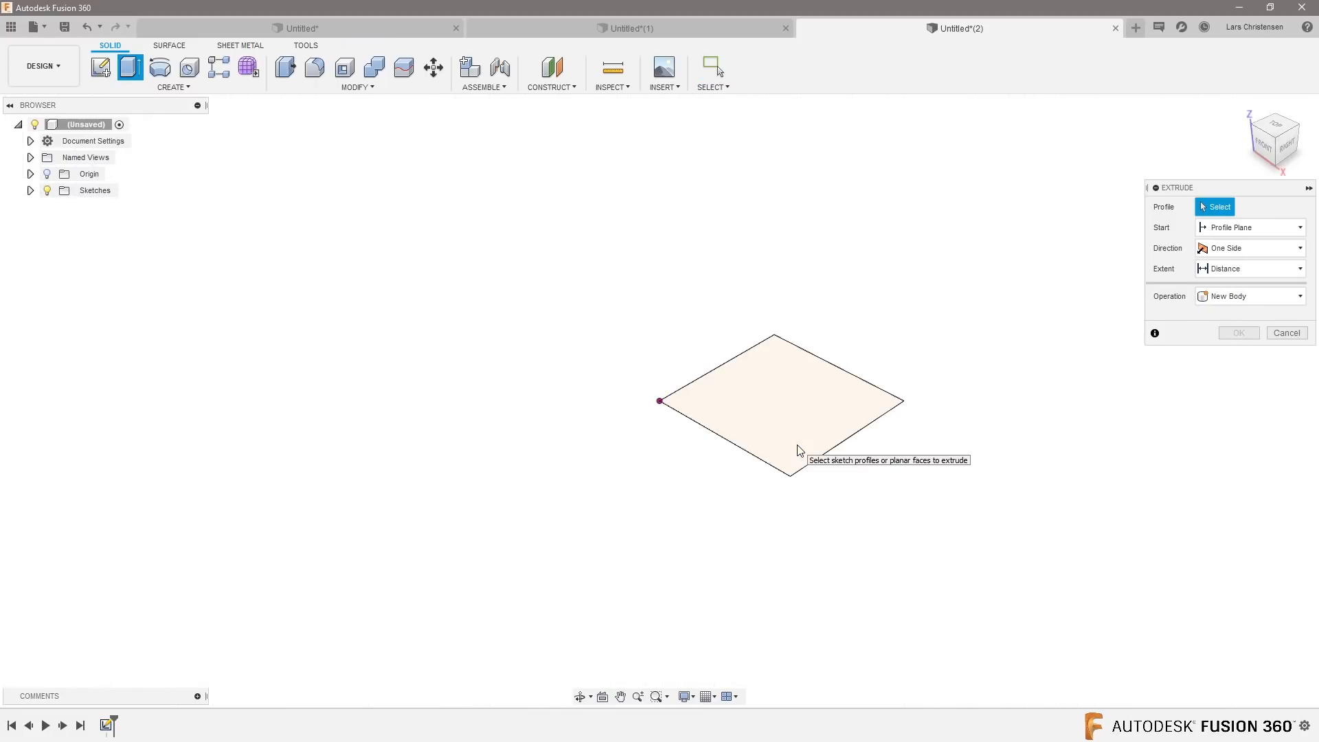
Step: Select the square profile and extrude it 50 mm into a cube body
{"action": "left_click", "coordinate": [786, 412]}
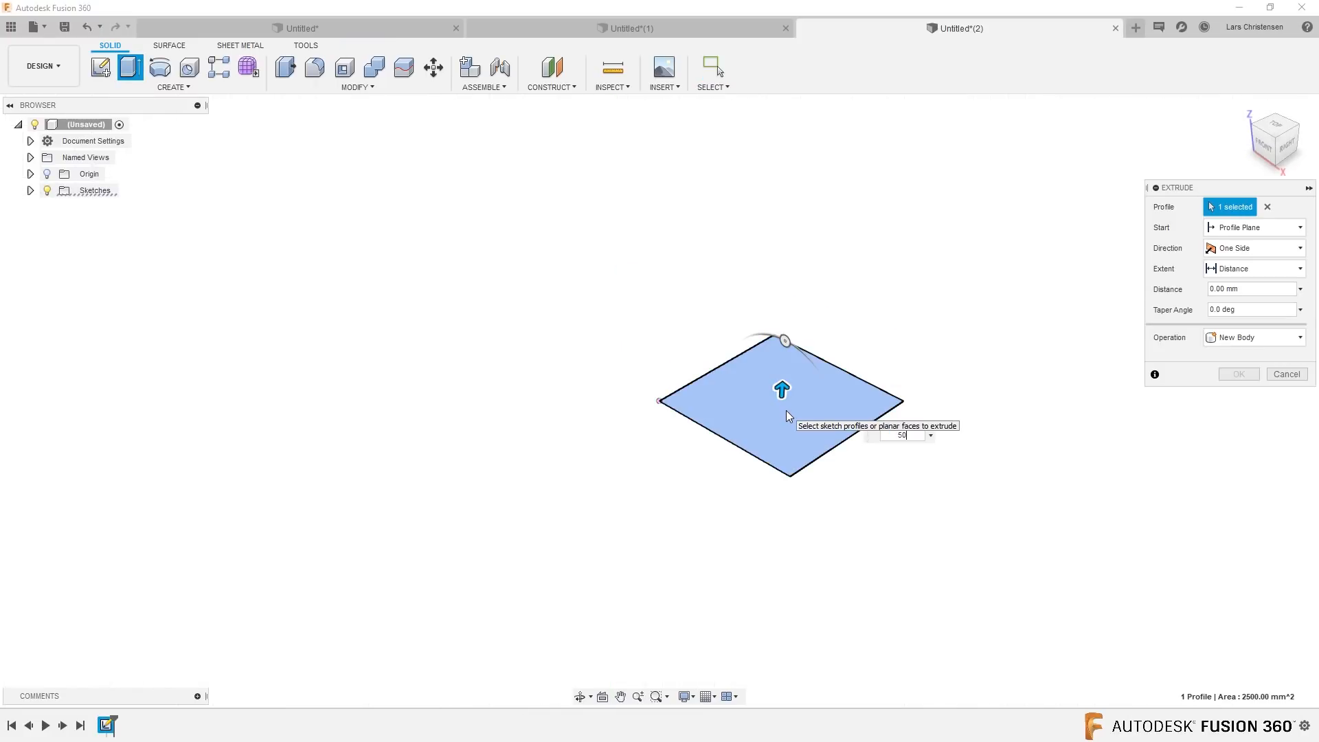
{"action": "type", "text": "50"}
{"action": "key", "text": "Return"}
{"action": "scroll", "coordinate": [378, 564], "scroll_direction": "down", "scroll_amount": 1}
{"action": "scroll", "coordinate": [857, 393], "scroll_direction": "up", "scroll_amount": 4}
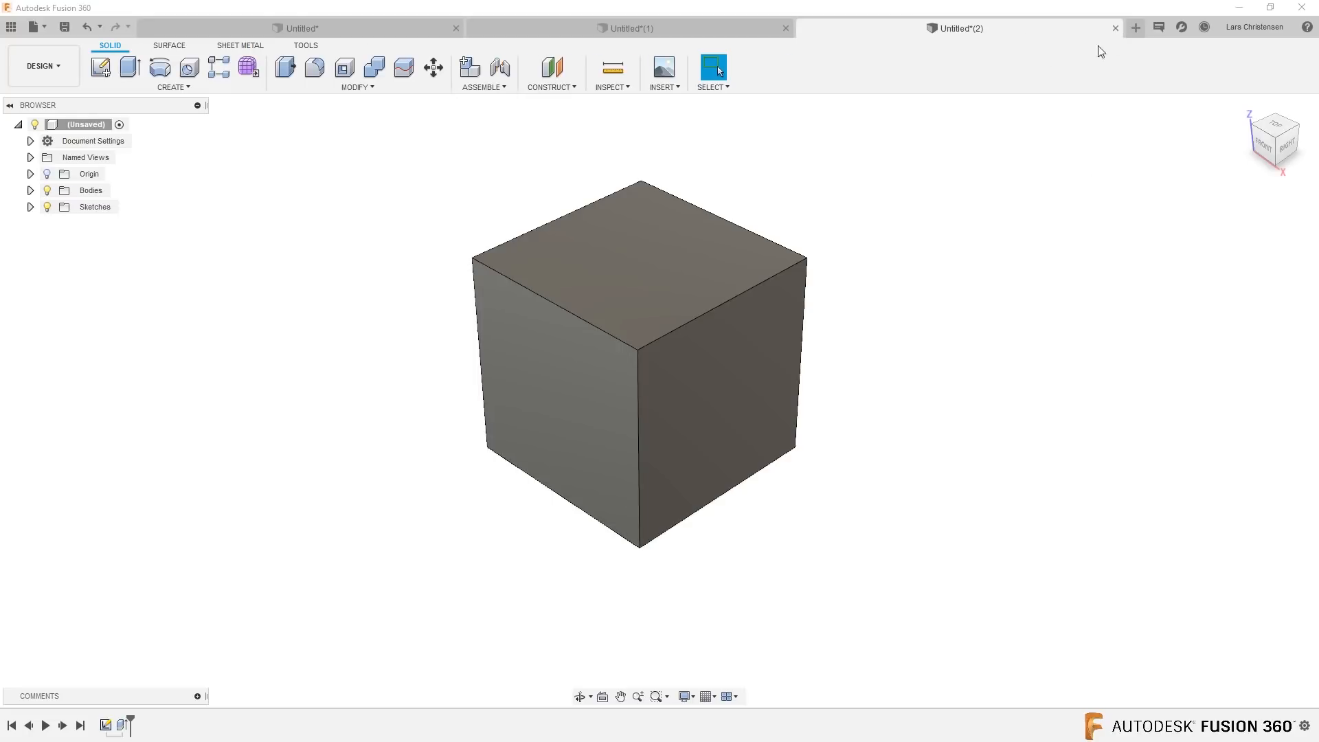
Step: Create a new design and begin a sketch on the horizontal XY plane
{"action": "left_click", "coordinate": [1134, 30]}
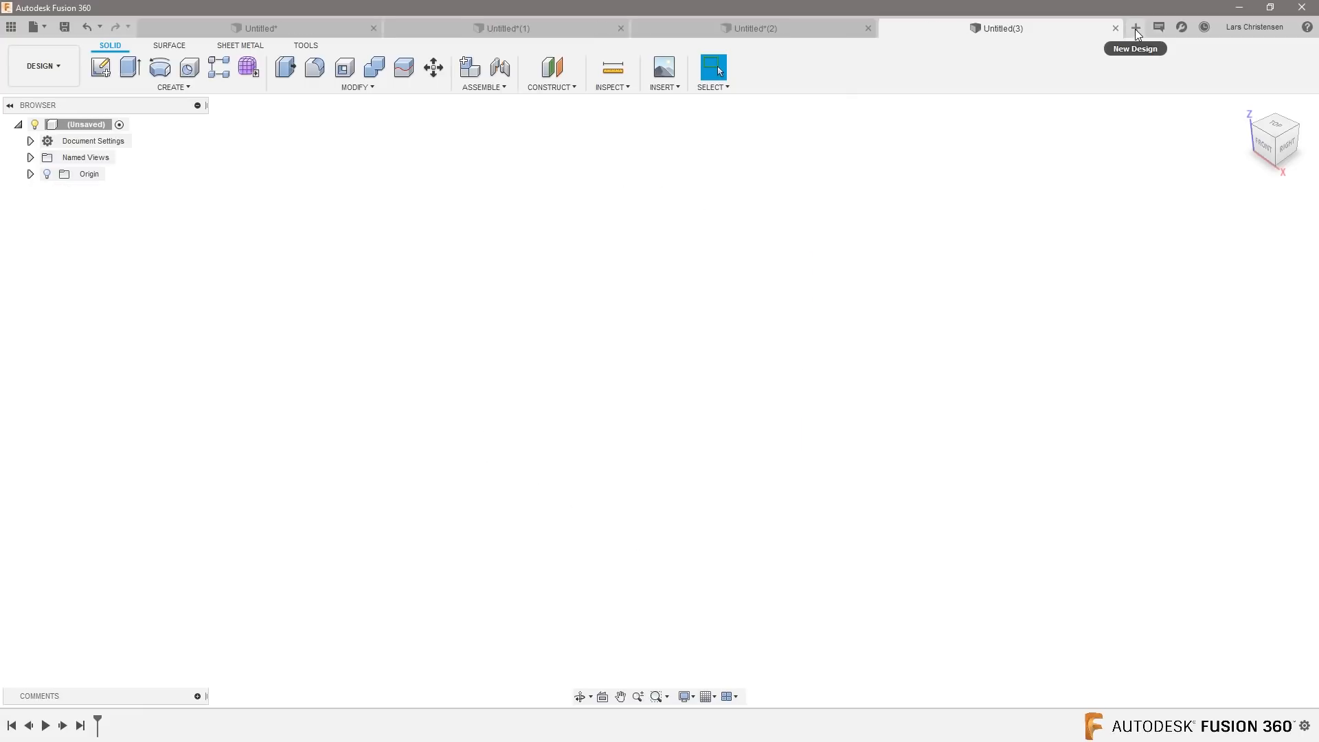
{"action": "left_click", "coordinate": [158, 48]}
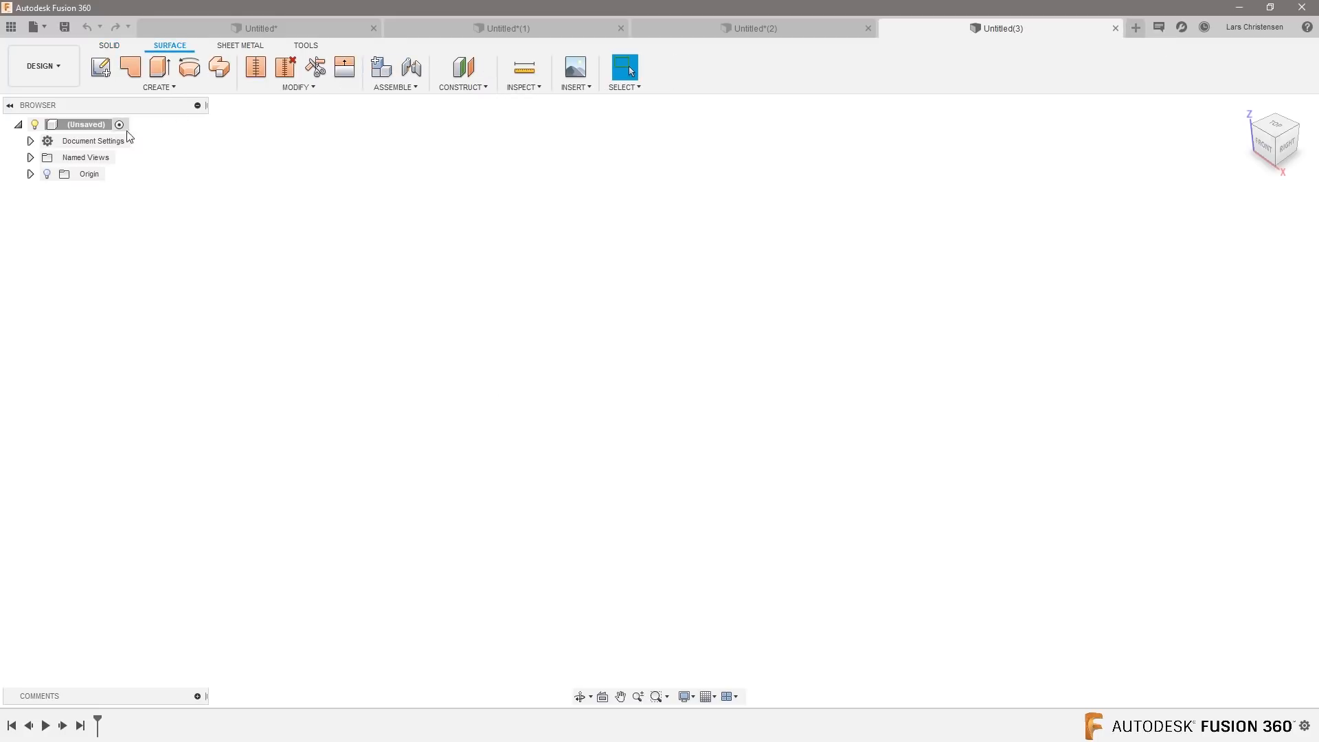
{"action": "left_click", "coordinate": [101, 70]}
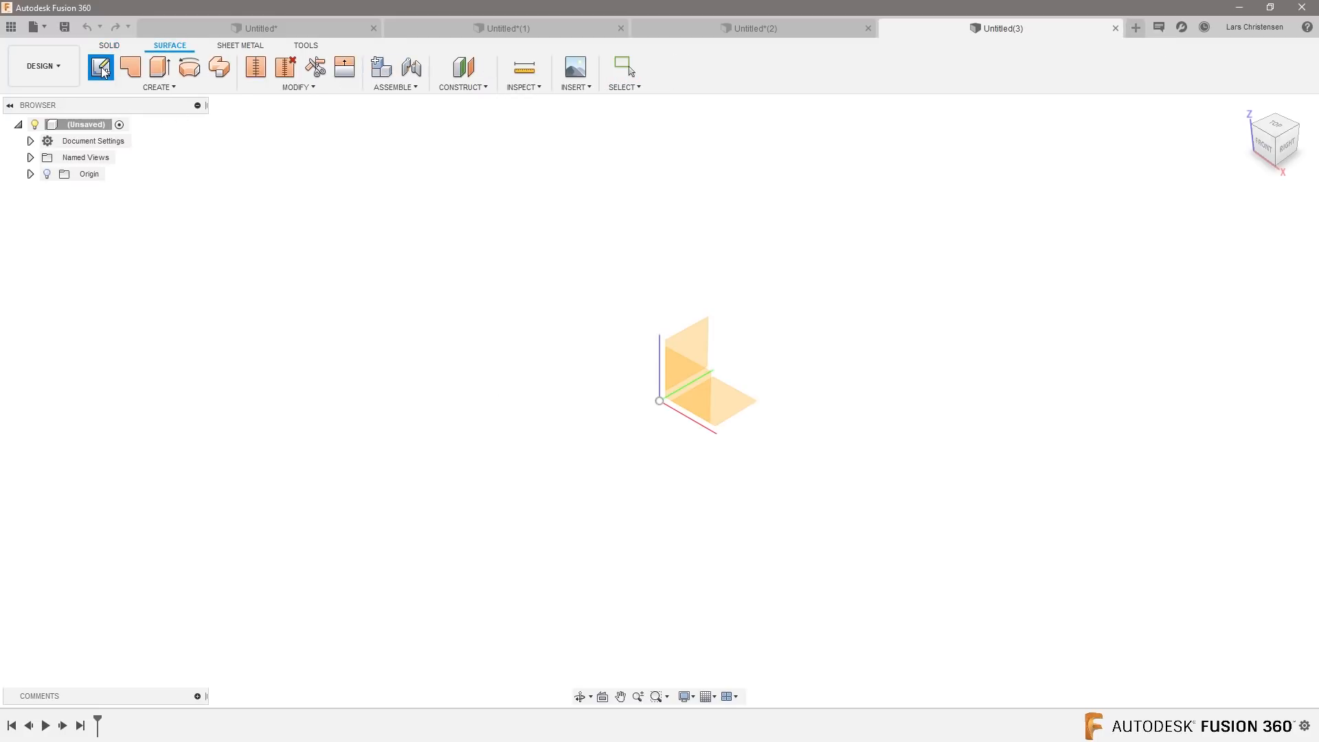
{"action": "left_click", "coordinate": [744, 414]}
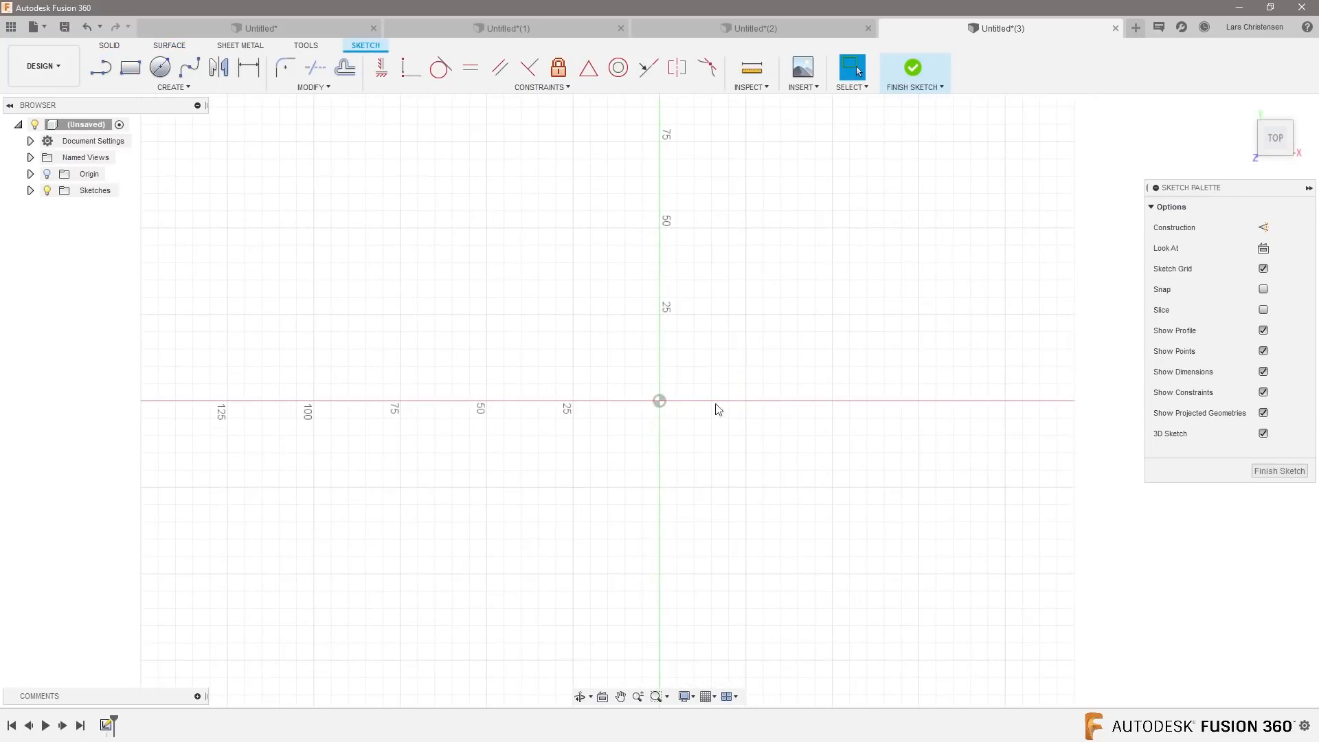
Step: Draw a 50 × 50 mm rectangle with its first corner at the origin
{"action": "left_click", "coordinate": [131, 67]}
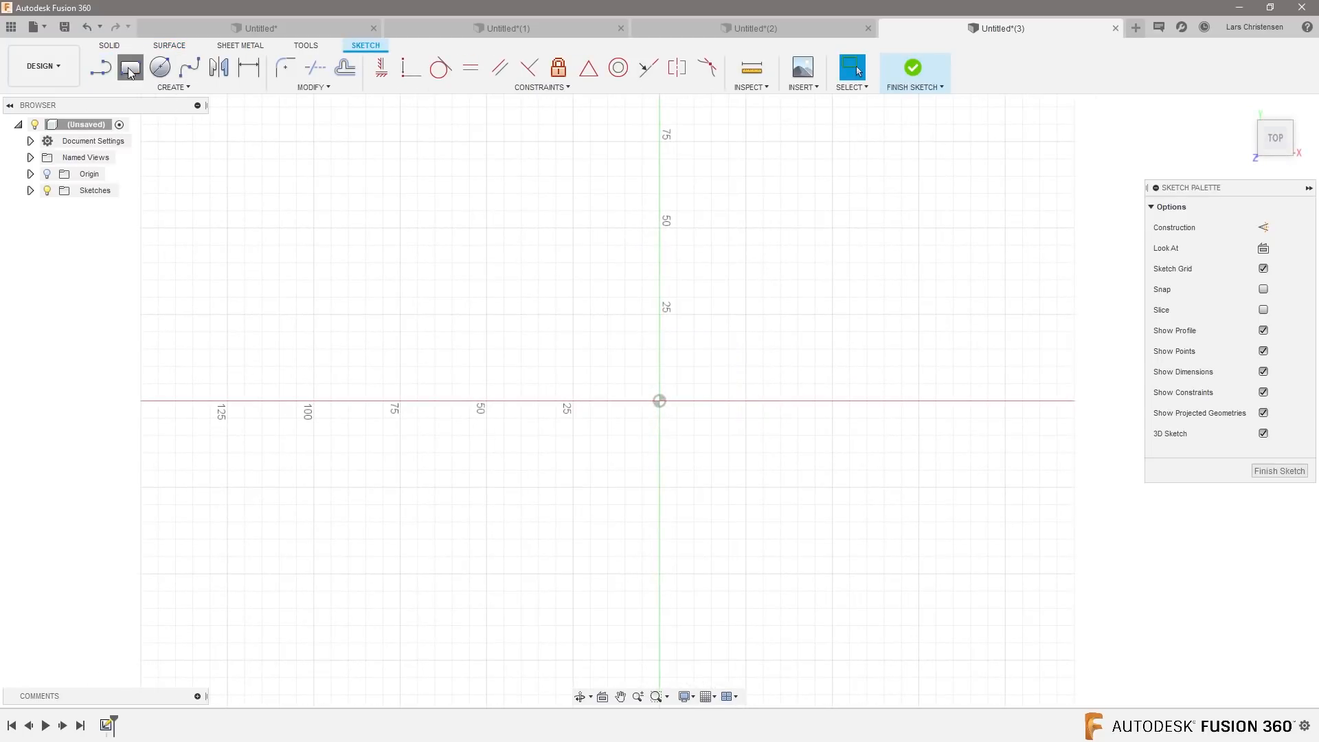
{"action": "left_click", "coordinate": [659, 402]}
{"action": "type", "text": "50"}
{"action": "key", "text": "Tab"}
{"action": "type", "text": "50"}
{"action": "key", "text": "Tab"}
{"action": "key", "text": "Return"}
{"action": "key", "text": "Escape"}
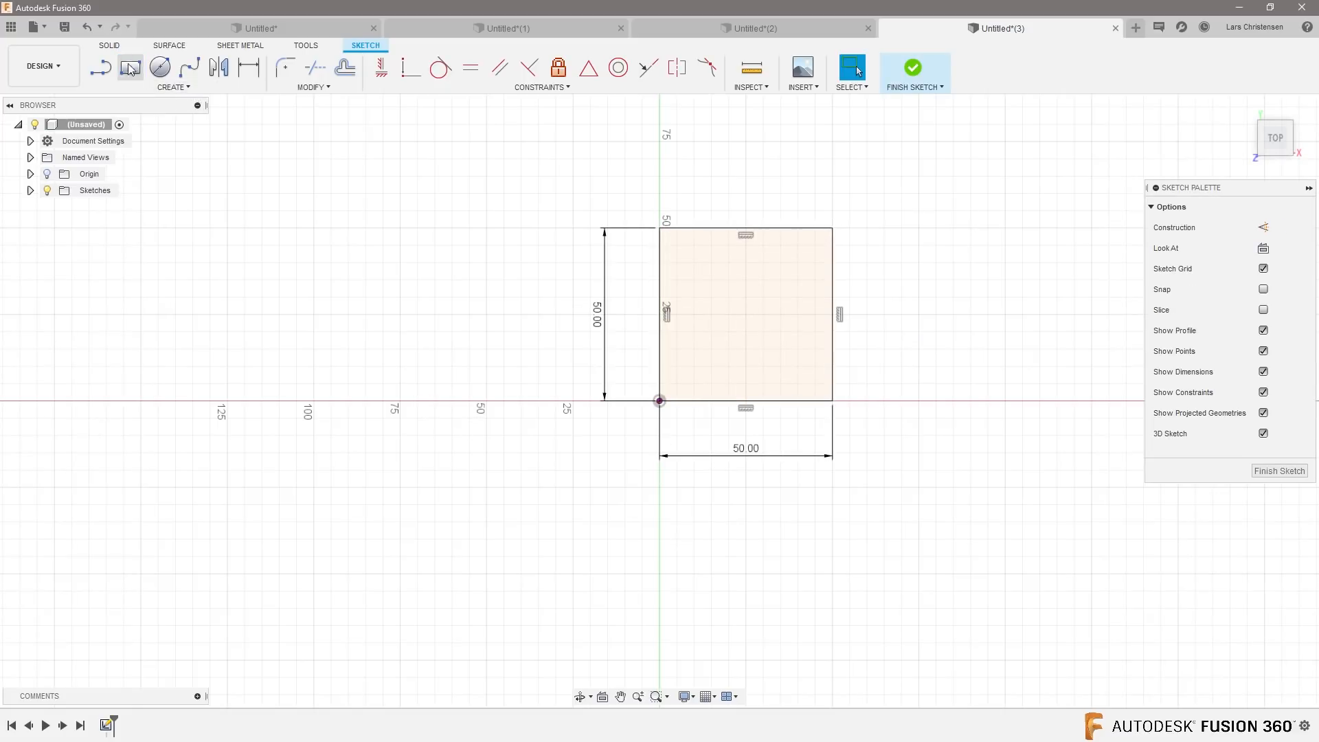
{"action": "left_click", "coordinate": [108, 46]}
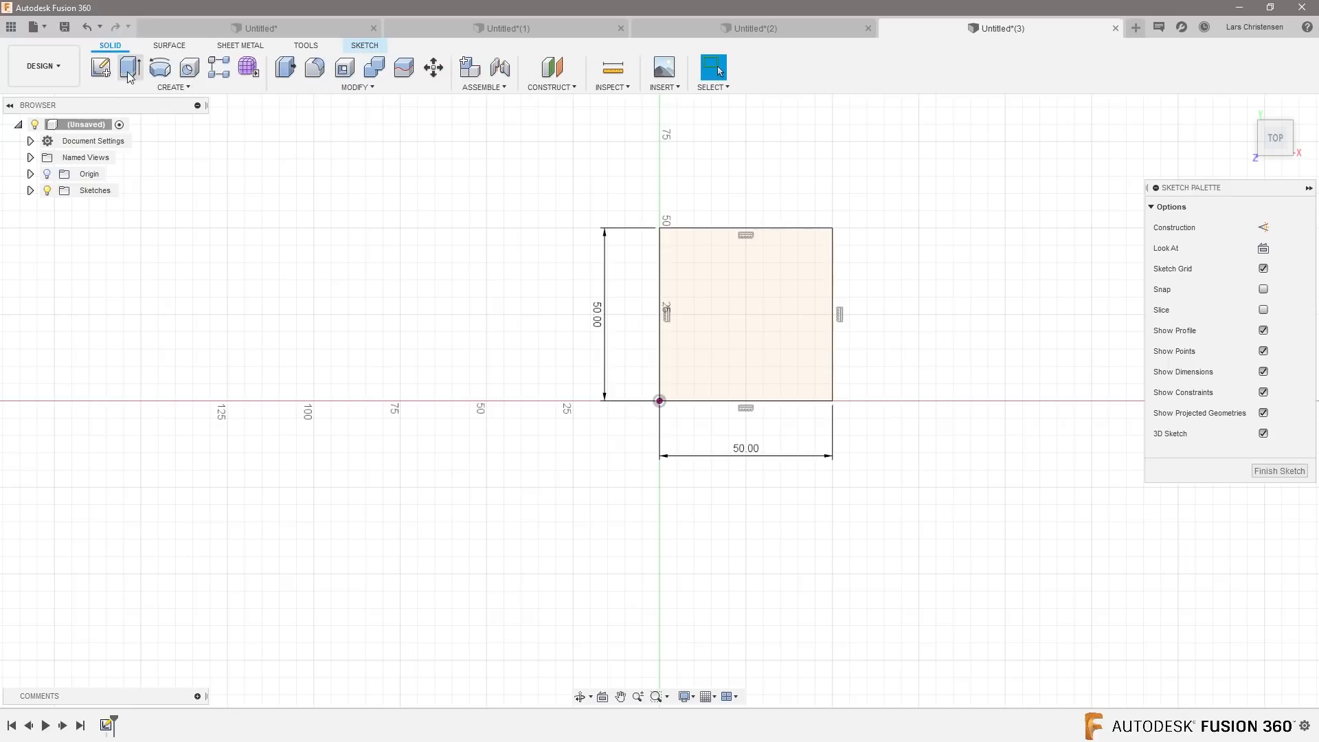
Step: Surface-extrude the square 50 mm into four open-ended thin walls
{"action": "left_click", "coordinate": [170, 46]}
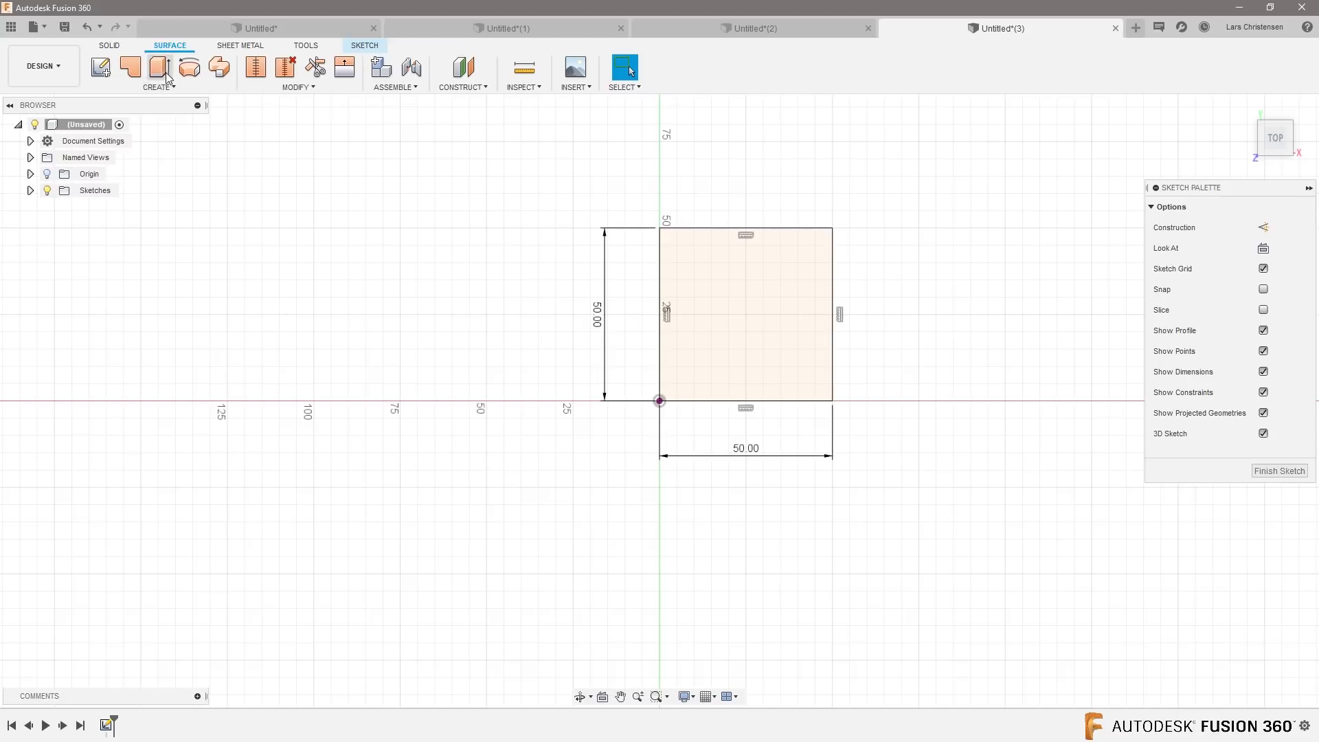
{"action": "left_click", "coordinate": [159, 67]}
{"action": "left_click_drag", "start_coordinate": [782, 390], "coordinate": [797, 297]}
{"action": "type", "text": "50"}
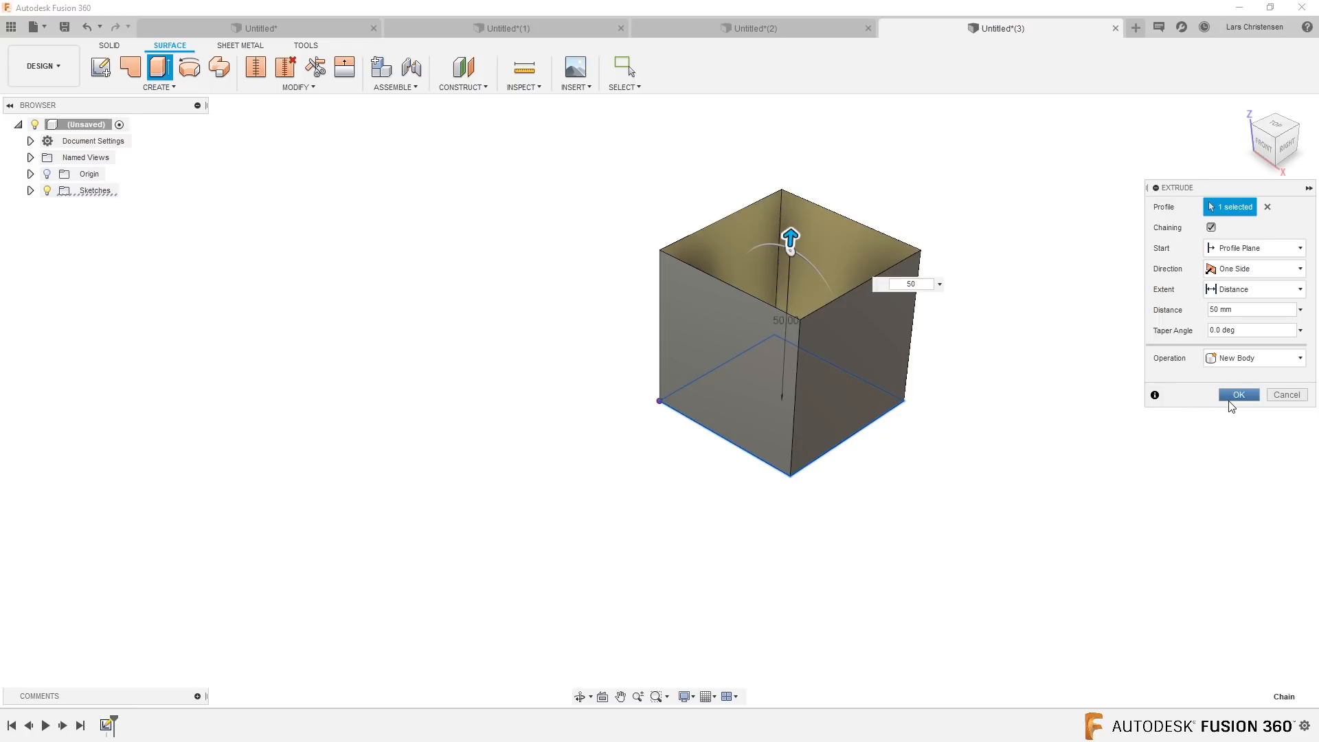
{"action": "left_click", "coordinate": [1237, 396]}
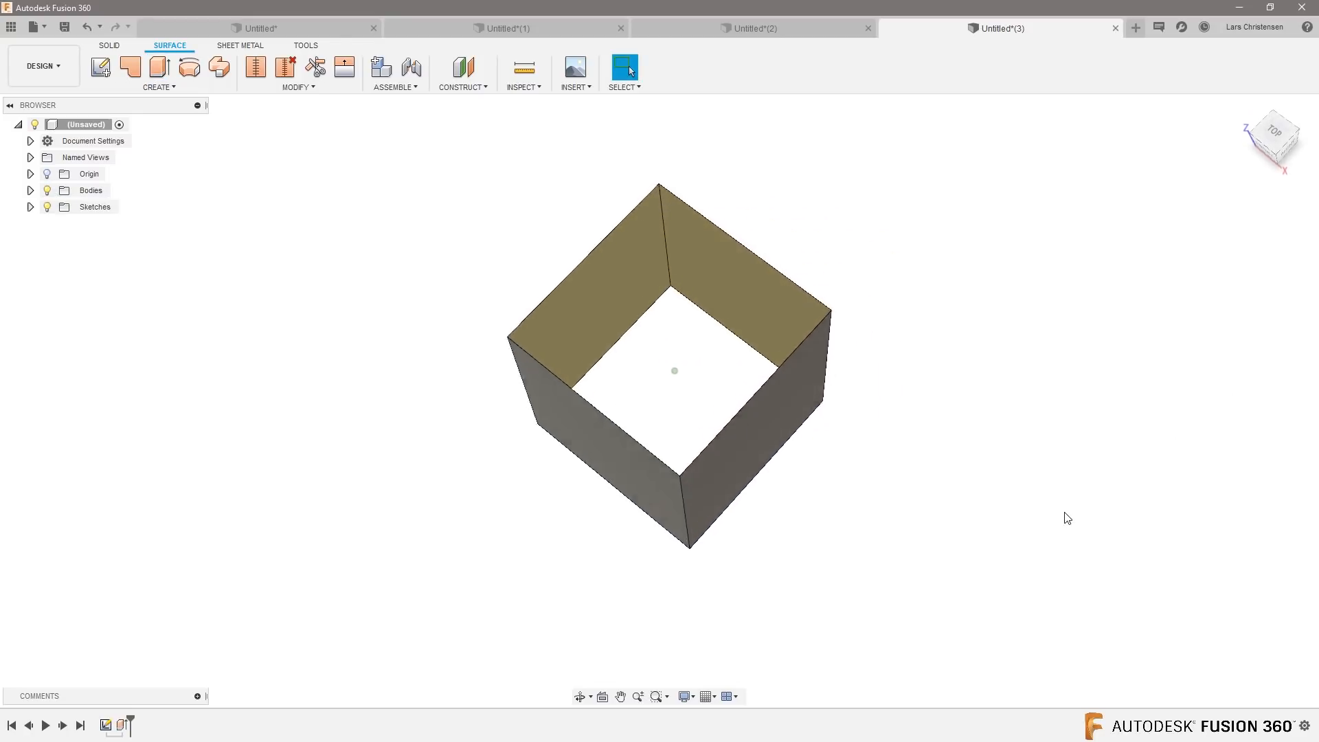
{"action": "left_click", "coordinate": [790, 26]}
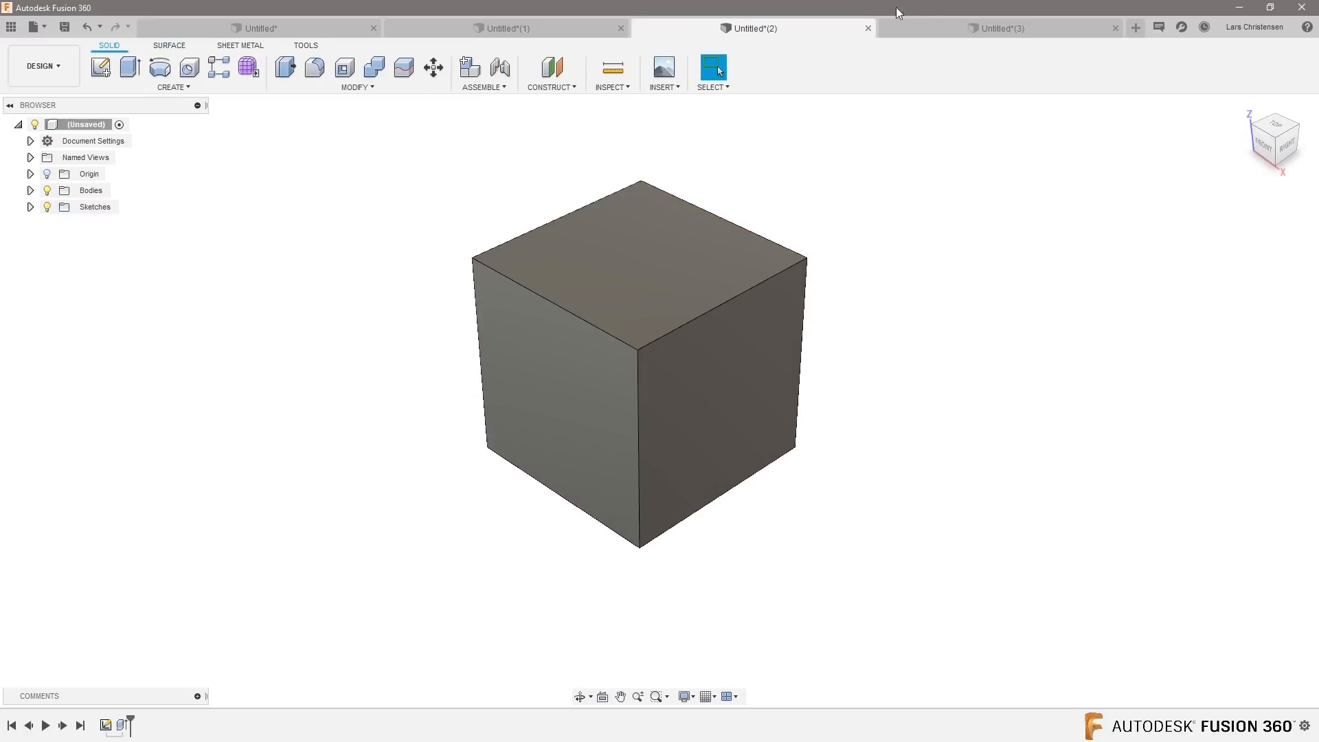
{"action": "left_click", "coordinate": [954, 31]}
{"action": "middle_click_drag", "start_coordinate": [781, 392], "coordinate": [808, 466], "text": "shift"}
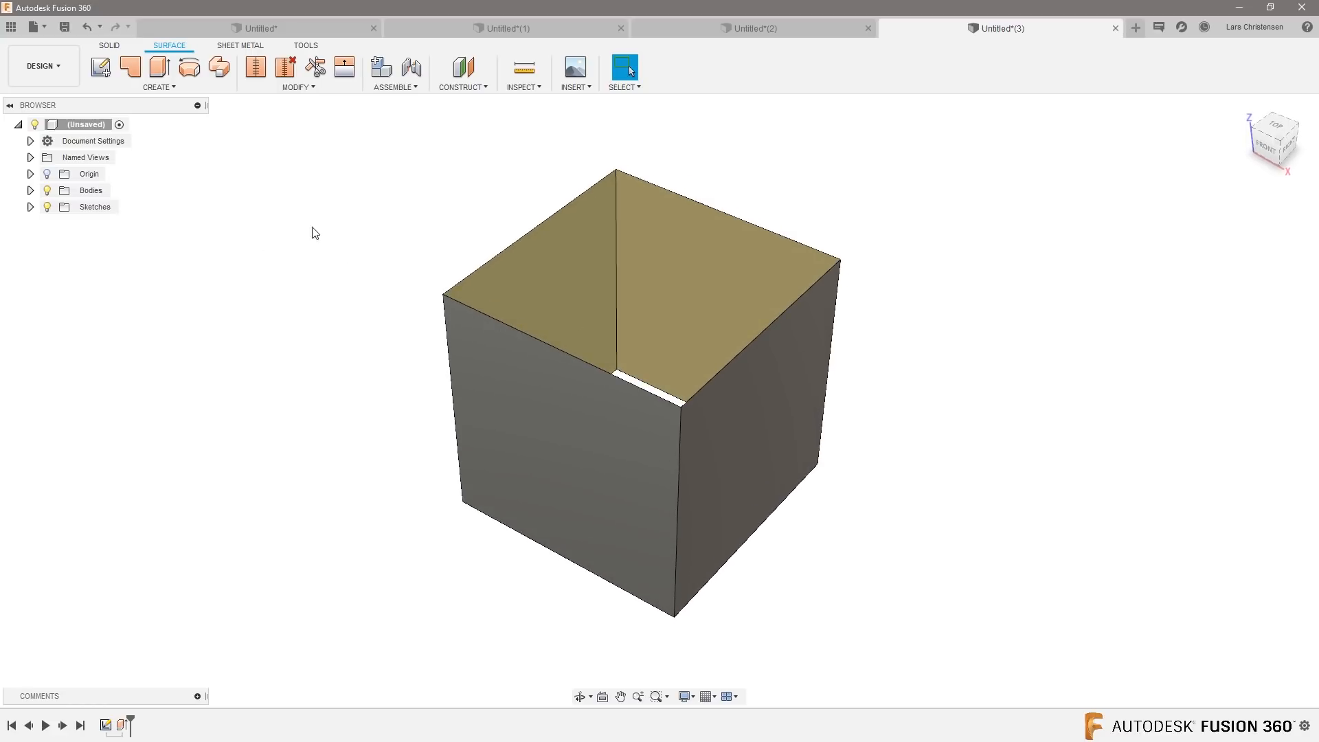
Step: Patch the top edge loop of the surface box shut
{"action": "left_click", "coordinate": [130, 67]}
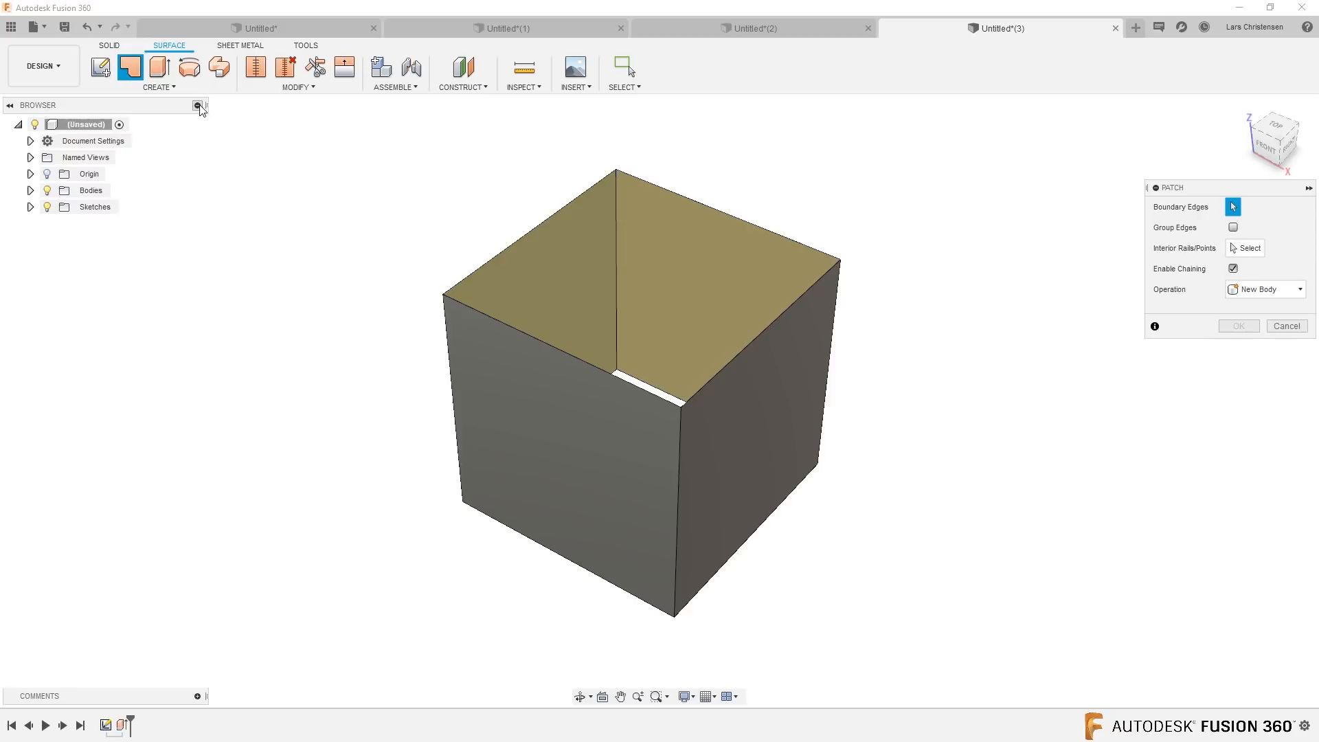
{"action": "left_click", "coordinate": [493, 261]}
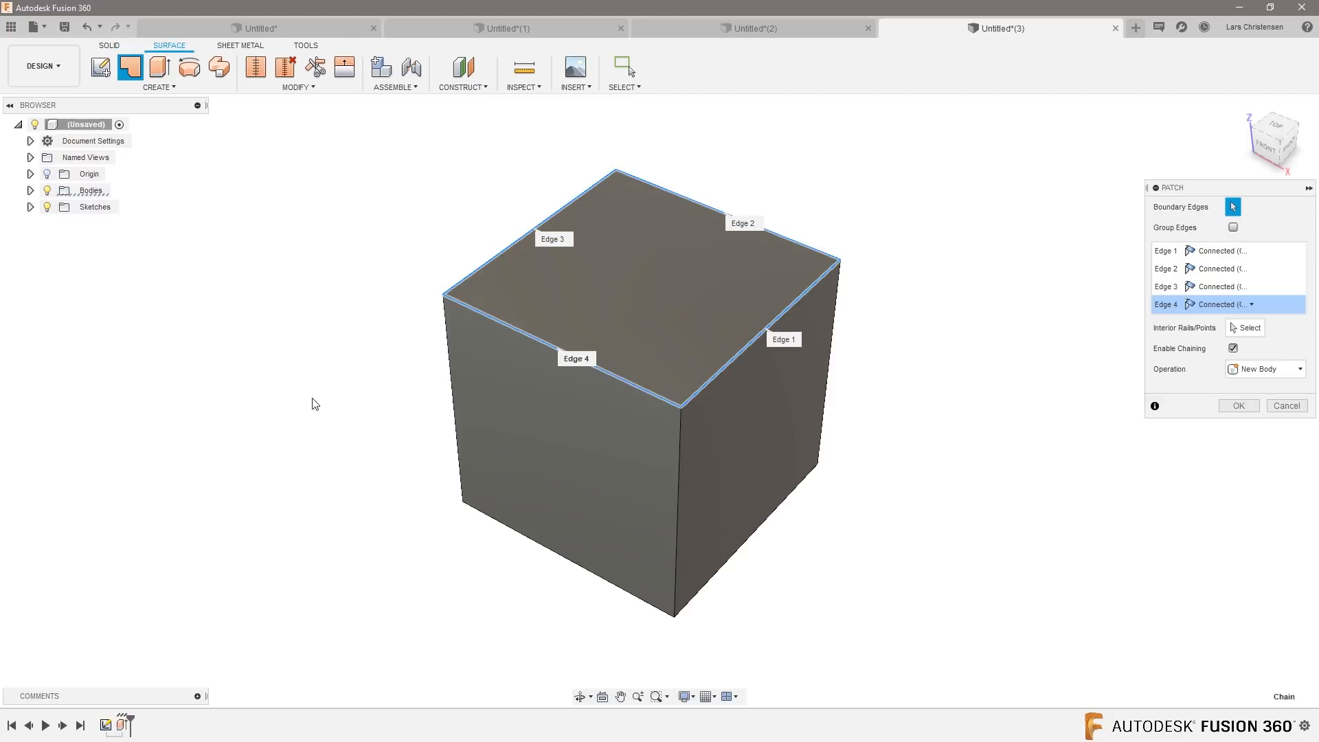
{"action": "left_click", "coordinate": [1232, 406]}
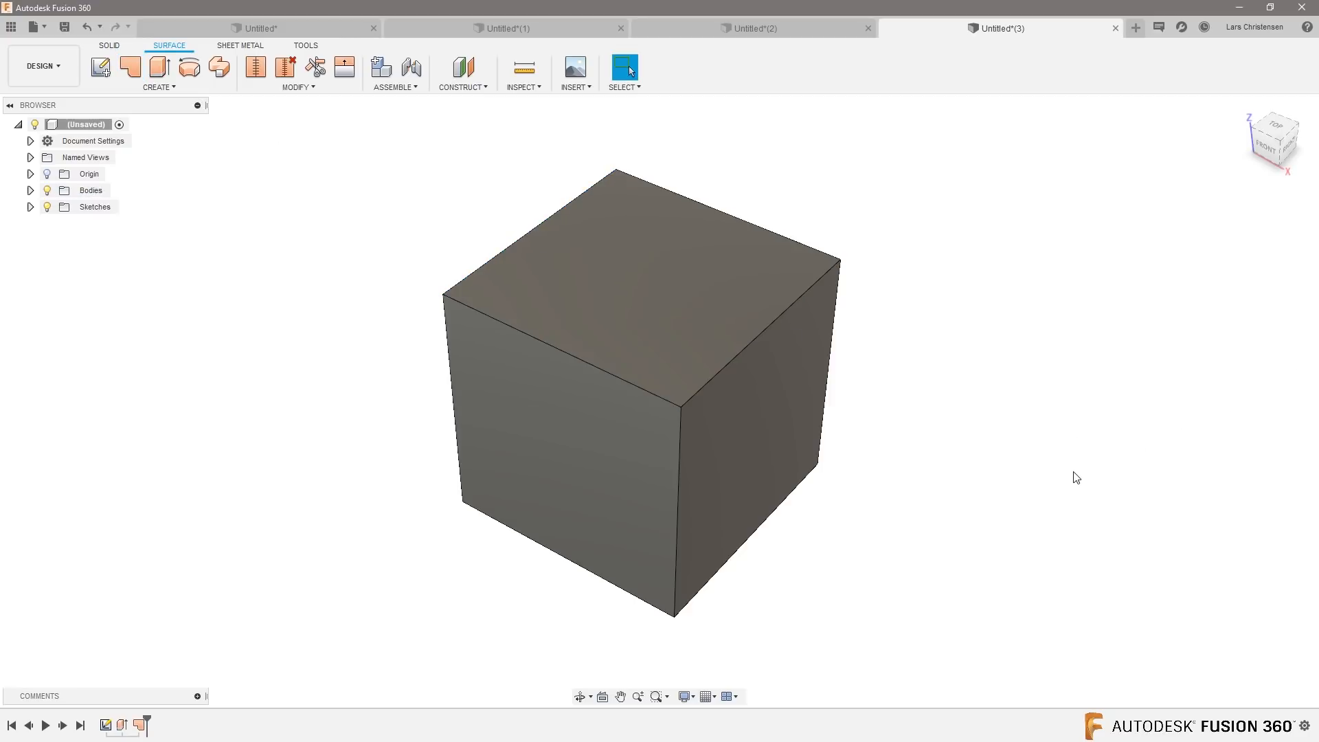
Step: Patch the bottom opening, then return to the Untitled(2) solid cube design
{"action": "left_click", "coordinate": [130, 67]}
{"action": "left_click", "coordinate": [415, 222]}
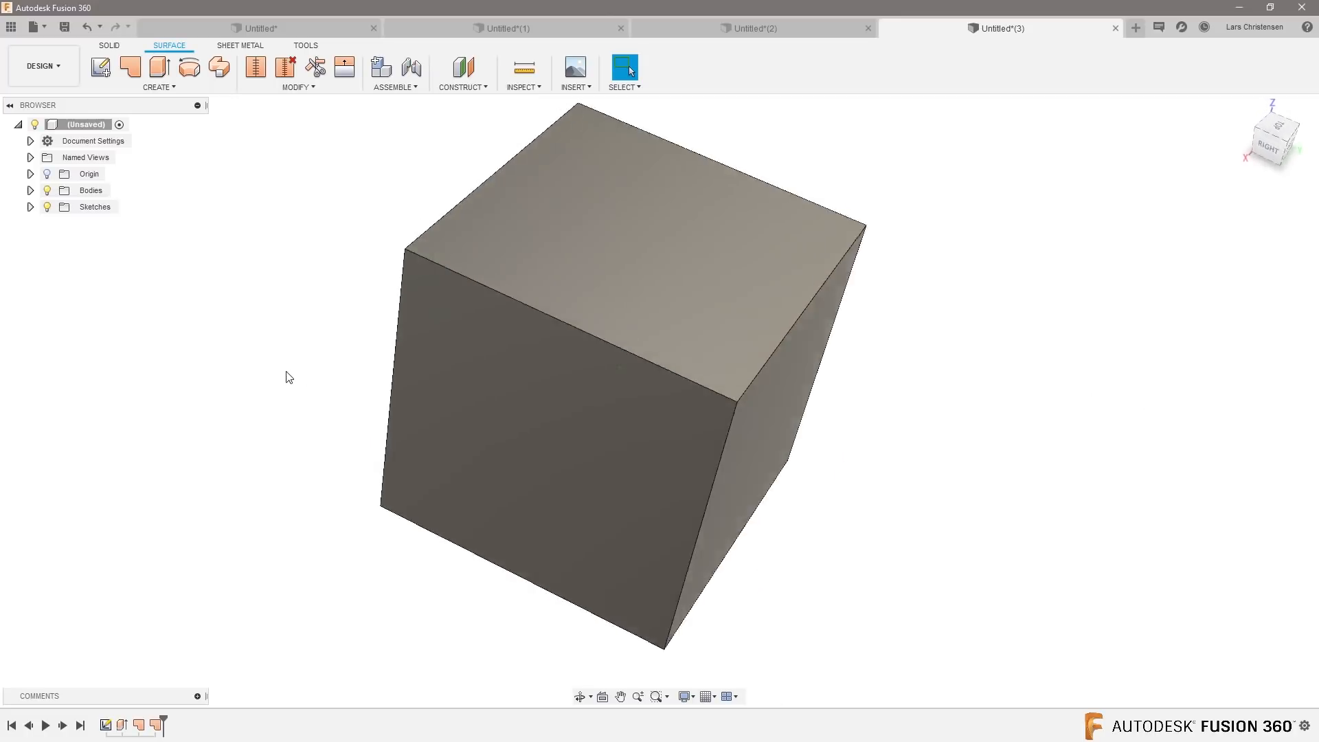
{"action": "left_click", "coordinate": [808, 31]}
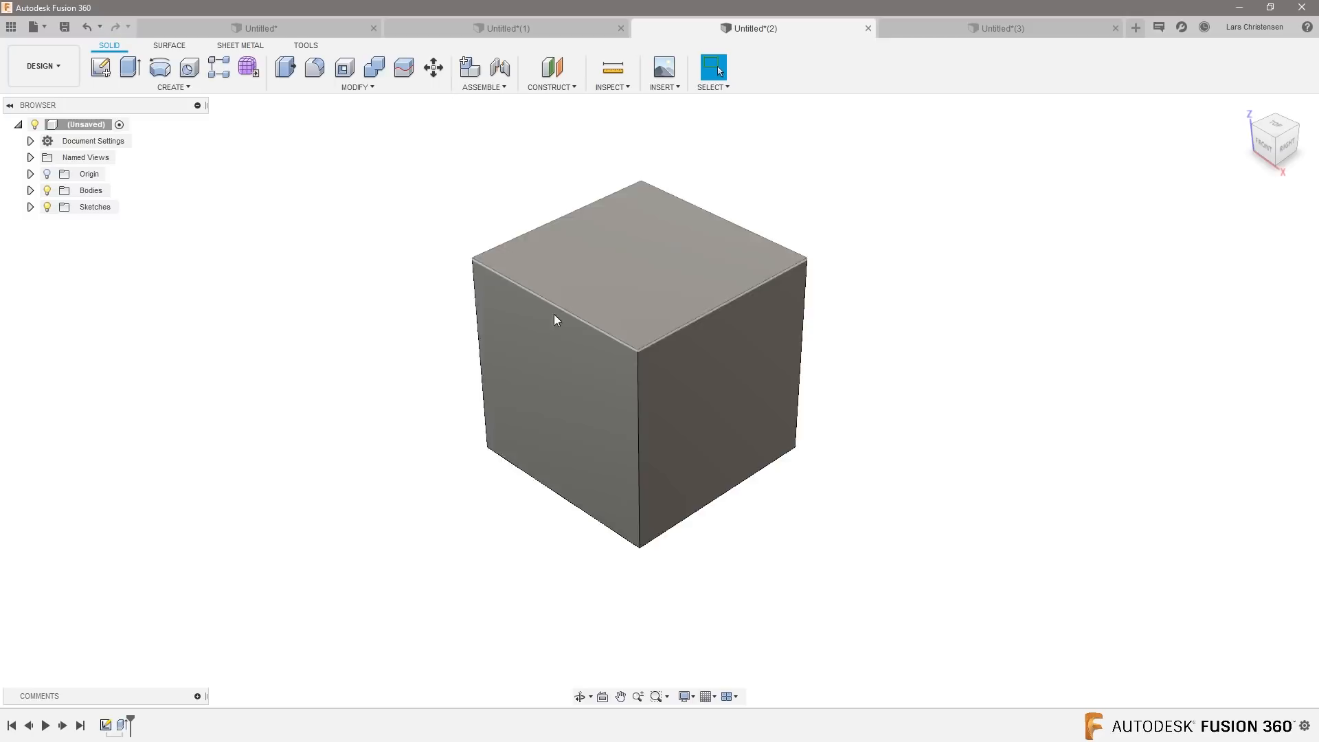
Step: Switch back to the Untitled(3) surface box and window-select all of its surfaces
{"action": "left_click", "coordinate": [1000, 29]}
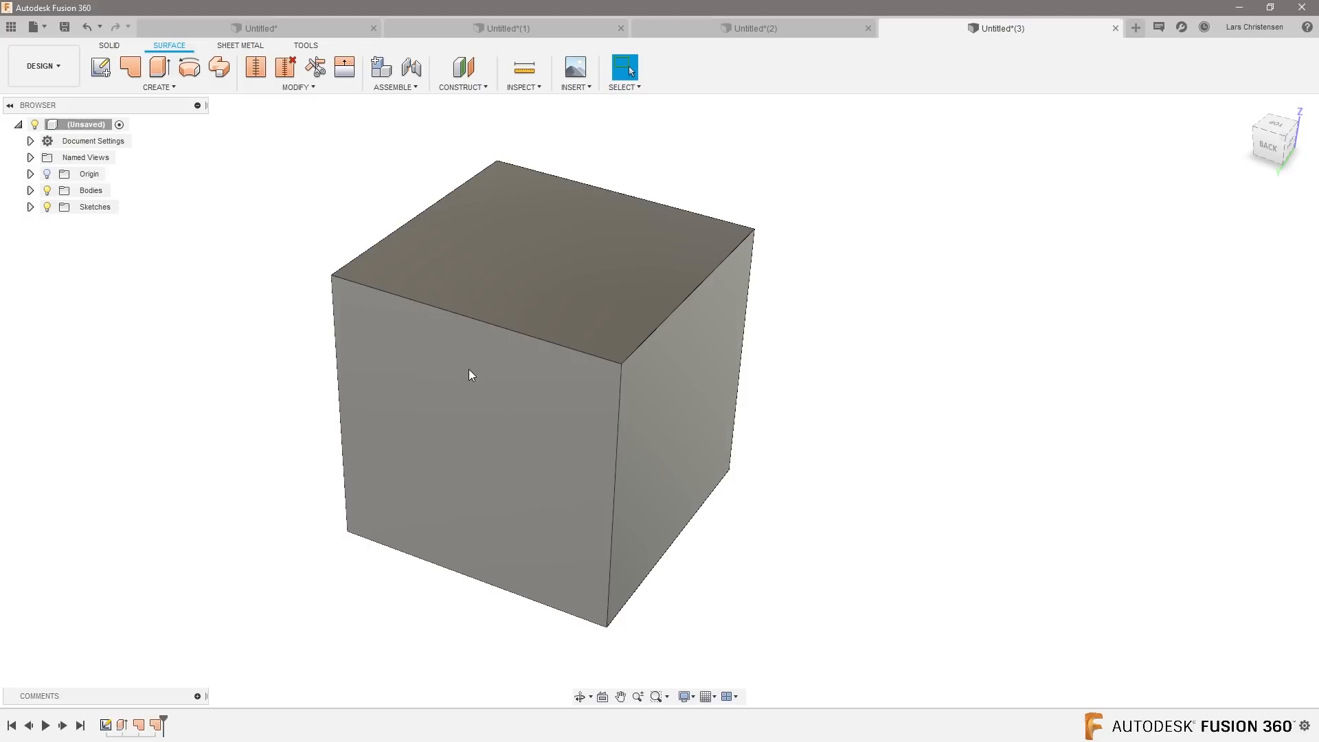
{"action": "scroll", "coordinate": [370, 206], "scroll_direction": "down", "scroll_amount": 1}
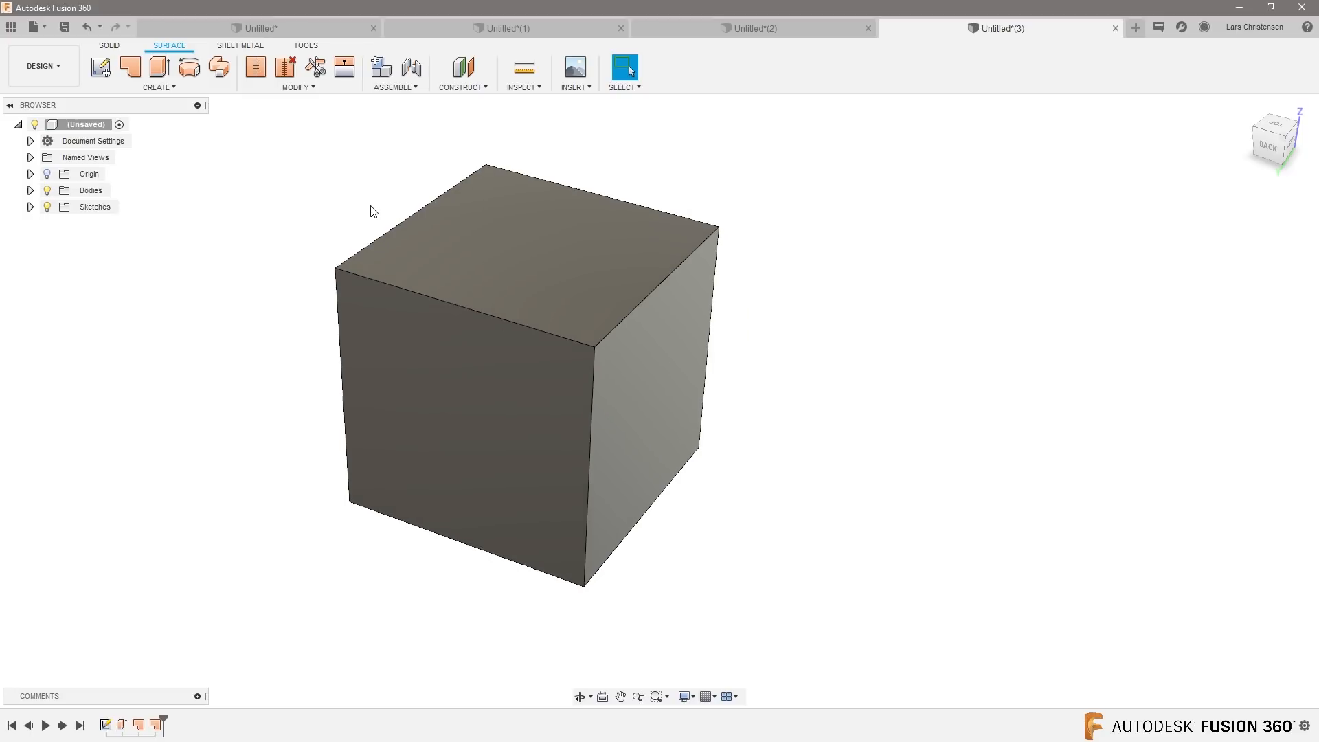
{"action": "left_click_drag", "start_coordinate": [266, 116], "coordinate": [859, 644]}
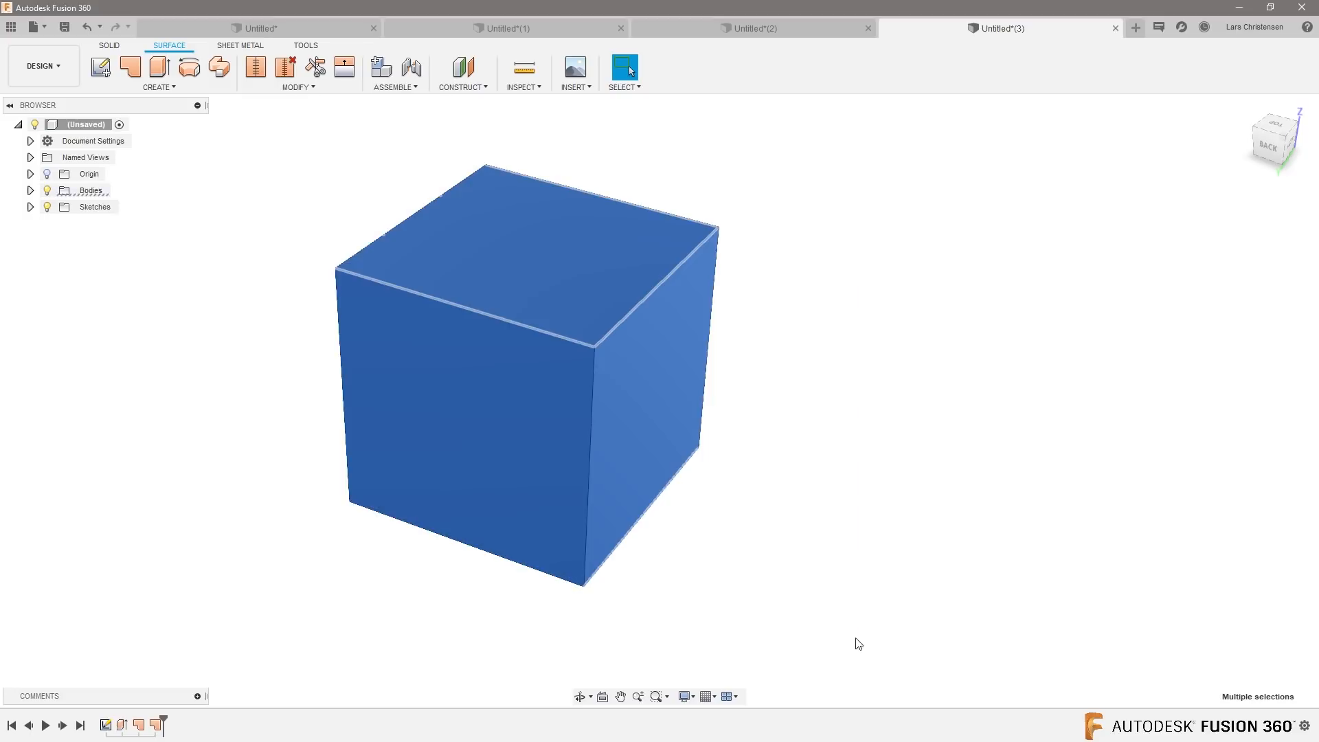
Step: Stitch the box's side surface, bottom patch and top patch into one closed body
{"action": "left_click", "coordinate": [253, 68]}
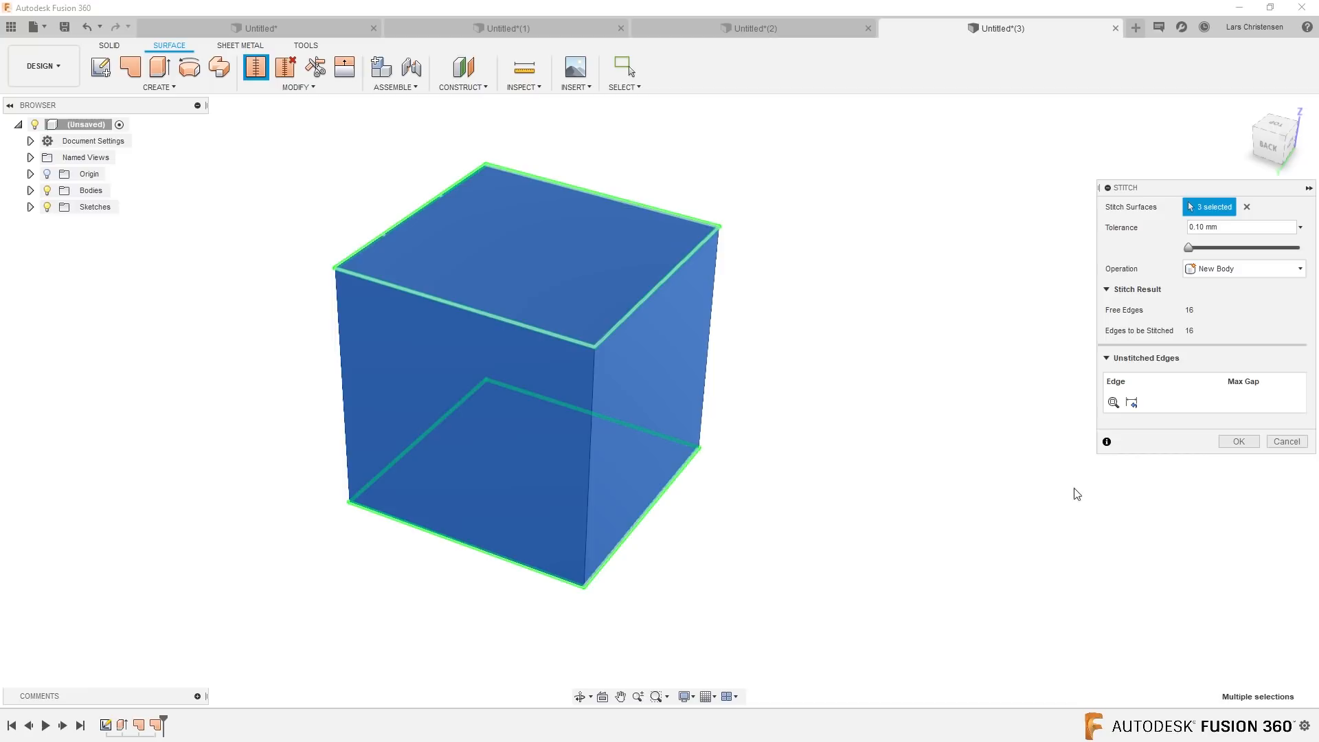
{"action": "middle_click_drag", "start_coordinate": [1168, 489], "coordinate": [1230, 416], "text": "shift"}
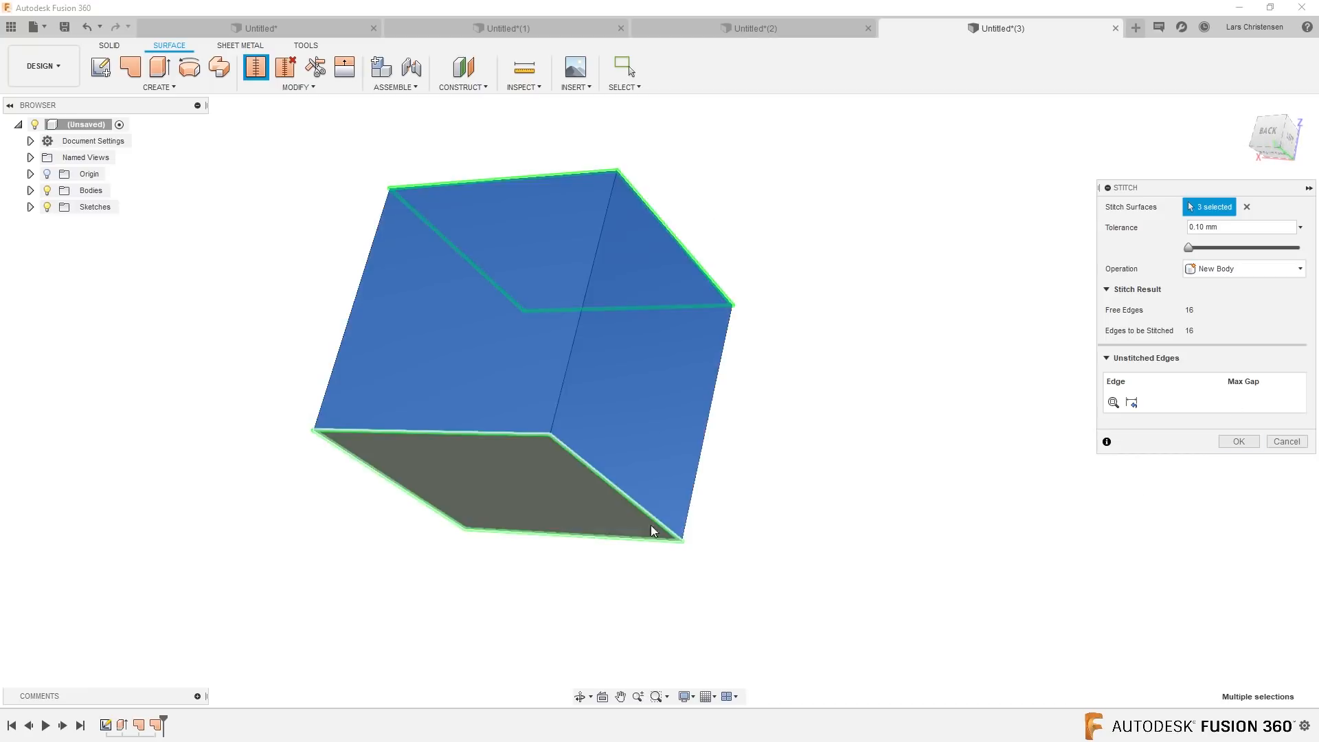
{"action": "middle_click_drag", "start_coordinate": [650, 525], "coordinate": [610, 538], "text": "shift"}
{"action": "middle_click_drag", "start_coordinate": [581, 428], "coordinate": [629, 419], "text": "shift"}
{"action": "left_click", "coordinate": [1246, 207]}
{"action": "left_click", "coordinate": [574, 292]}
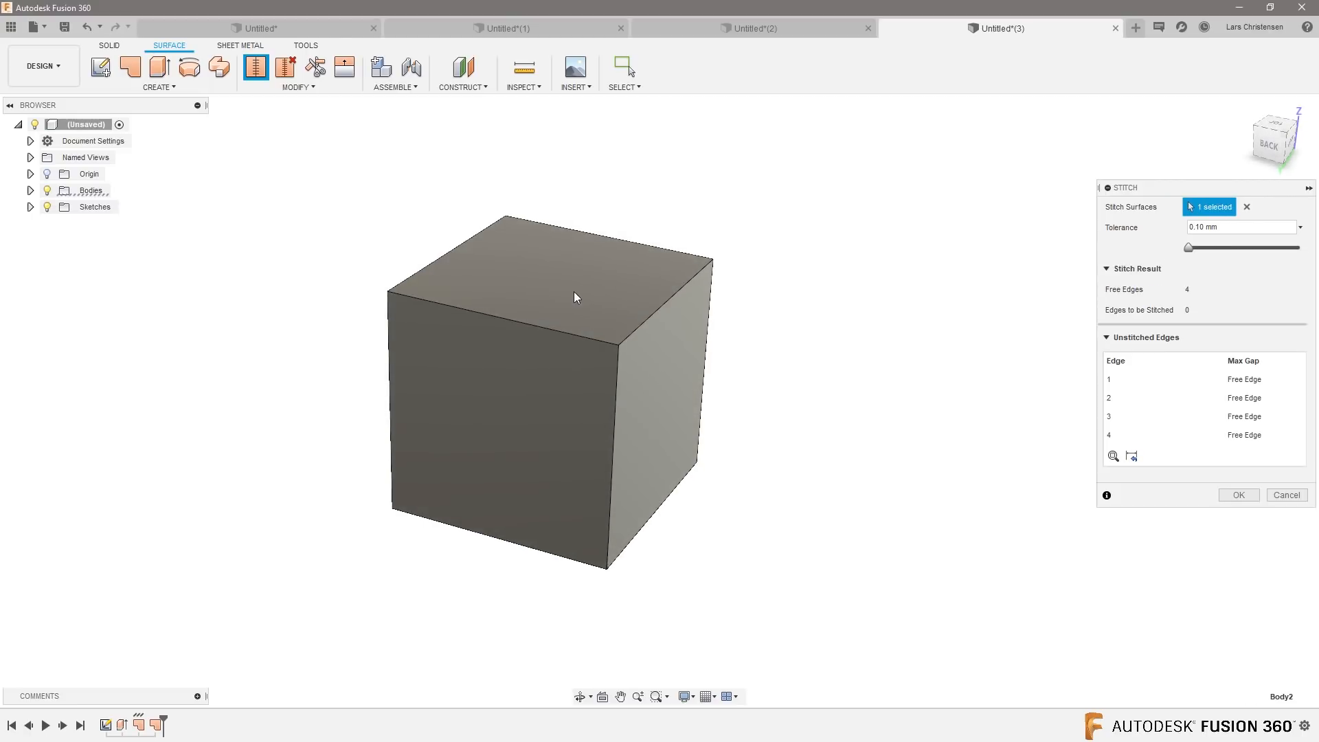
{"action": "middle_click_drag", "start_coordinate": [516, 403], "coordinate": [645, 494], "text": "shift"}
{"action": "left_click", "coordinate": [542, 475]}
{"action": "left_click", "coordinate": [625, 389]}
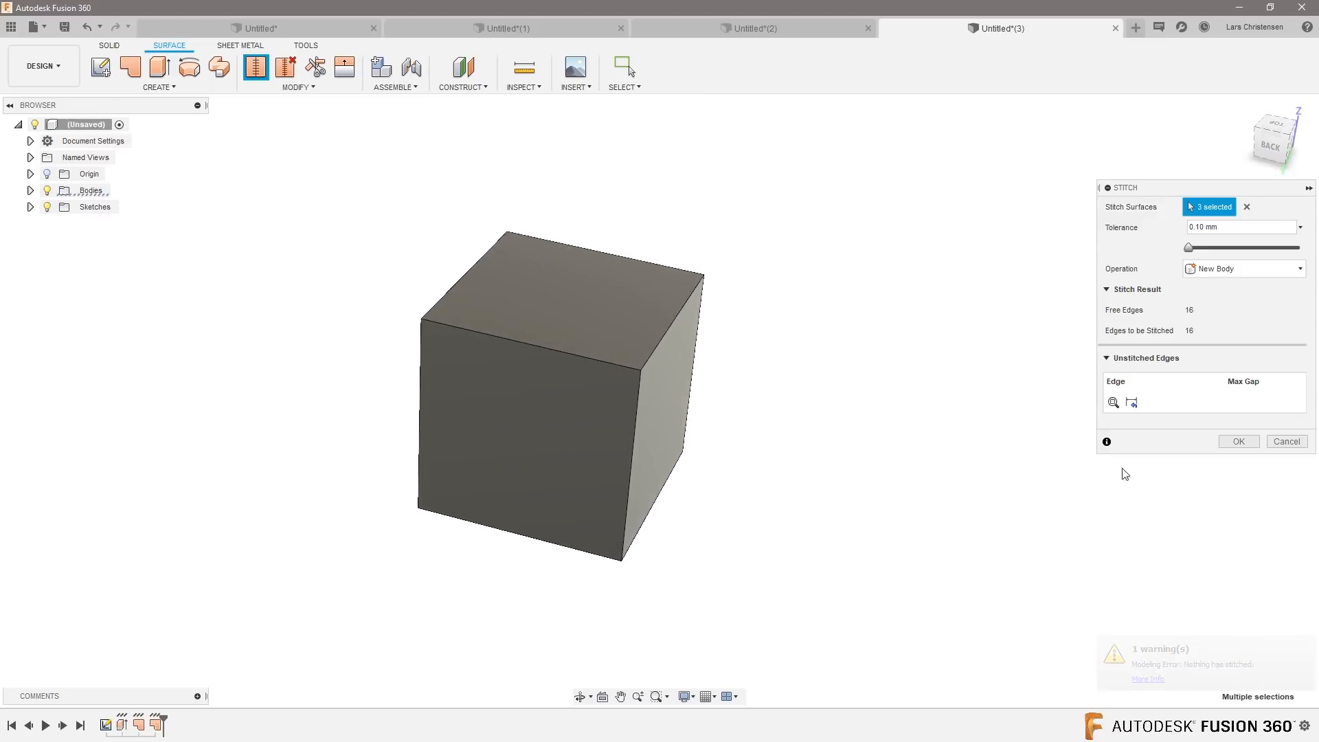
{"action": "left_click", "coordinate": [1236, 442]}
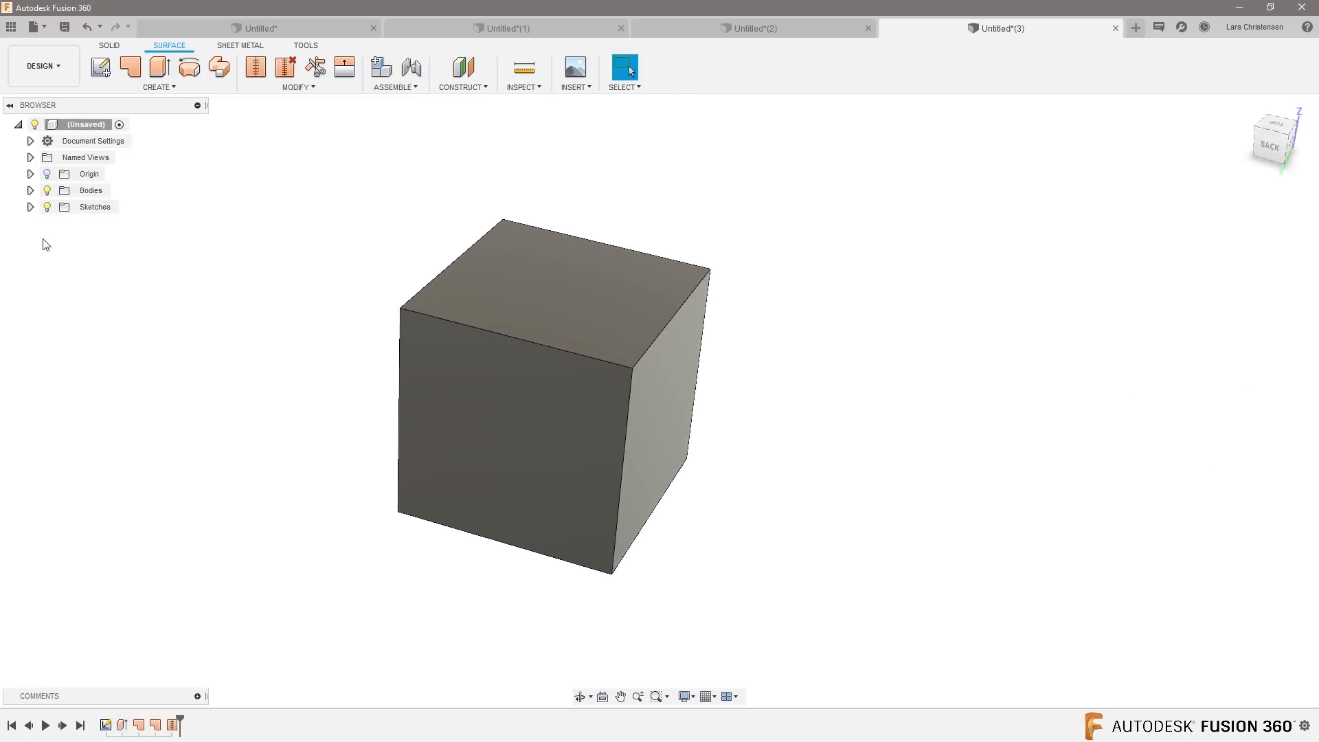
Step: Compare the Untitled(2) solid cube with the Untitled(3) stitched cube, ending on Untitled(3)
{"action": "left_click", "coordinate": [31, 191]}
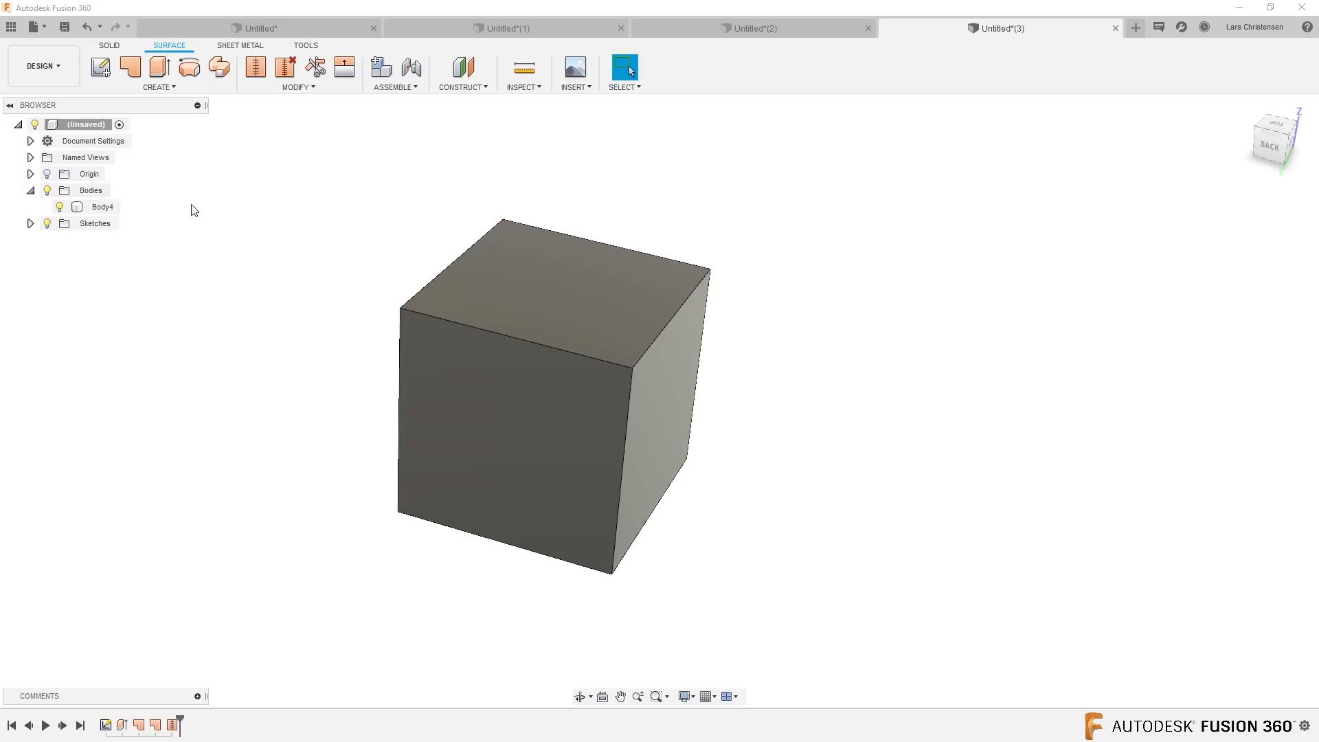
{"action": "left_click", "coordinate": [31, 191]}
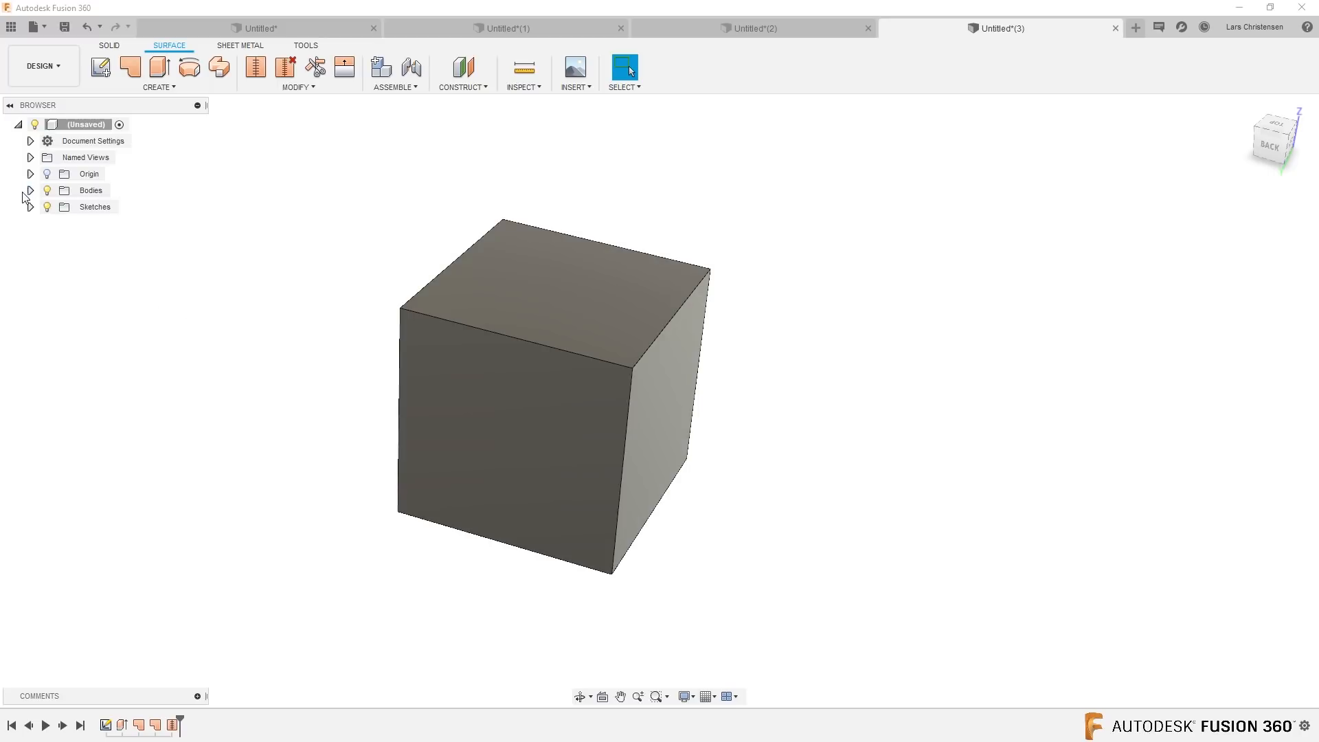
{"action": "left_click", "coordinate": [822, 33]}
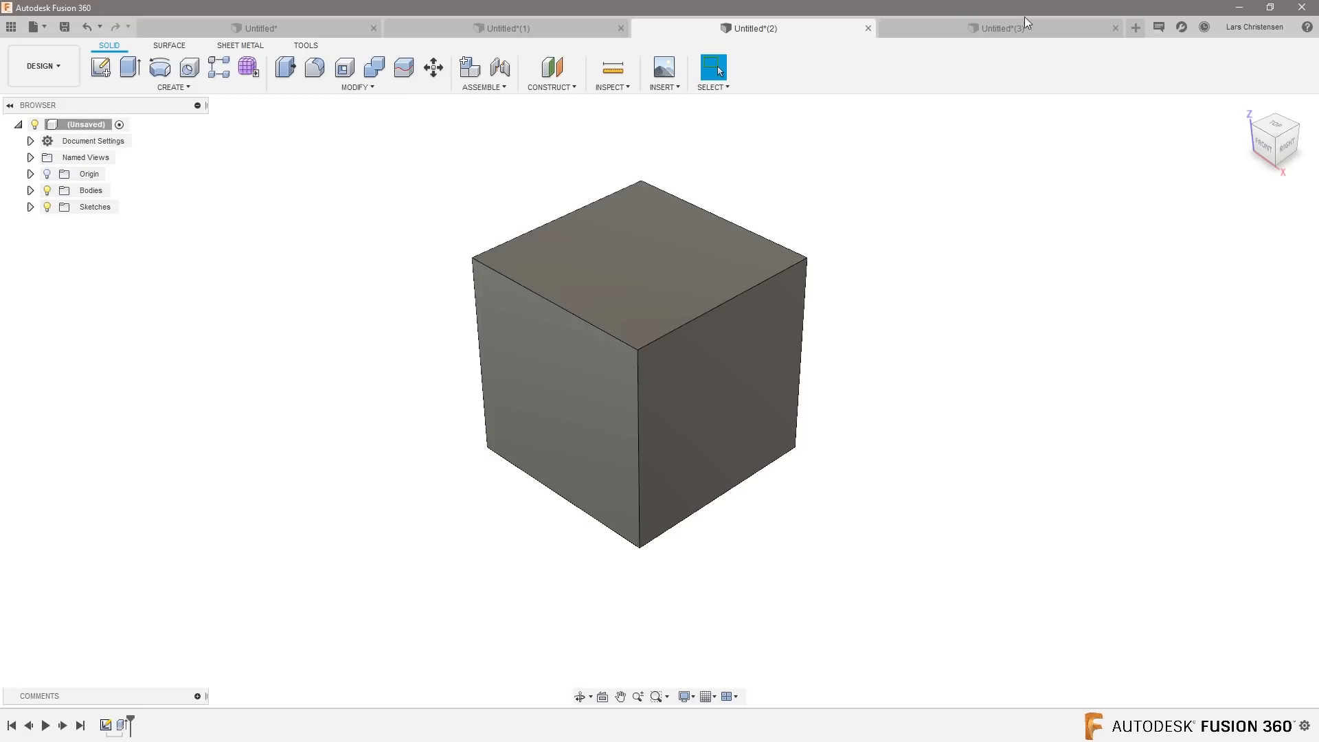
{"action": "left_click", "coordinate": [1022, 31]}
{"action": "left_click", "coordinate": [815, 32]}
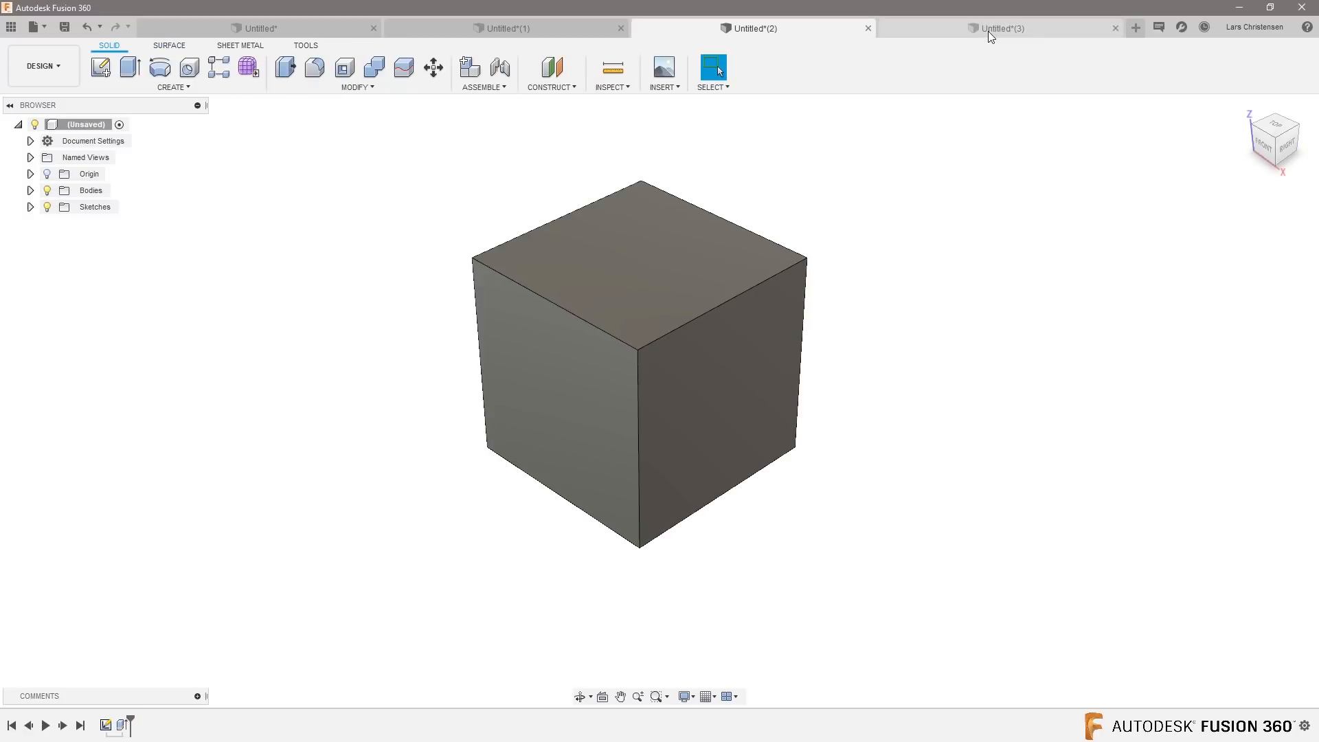
{"action": "left_click", "coordinate": [990, 32]}
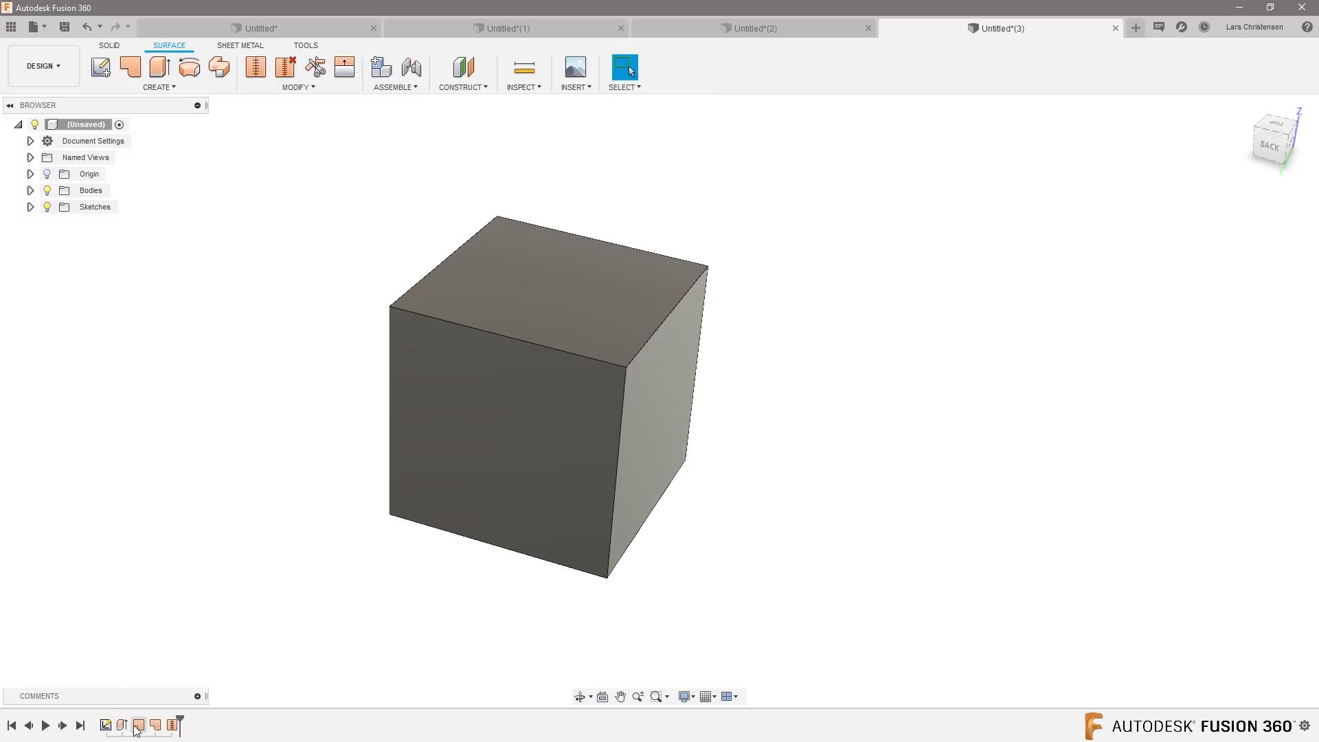
{"action": "left_click", "coordinate": [790, 34]}
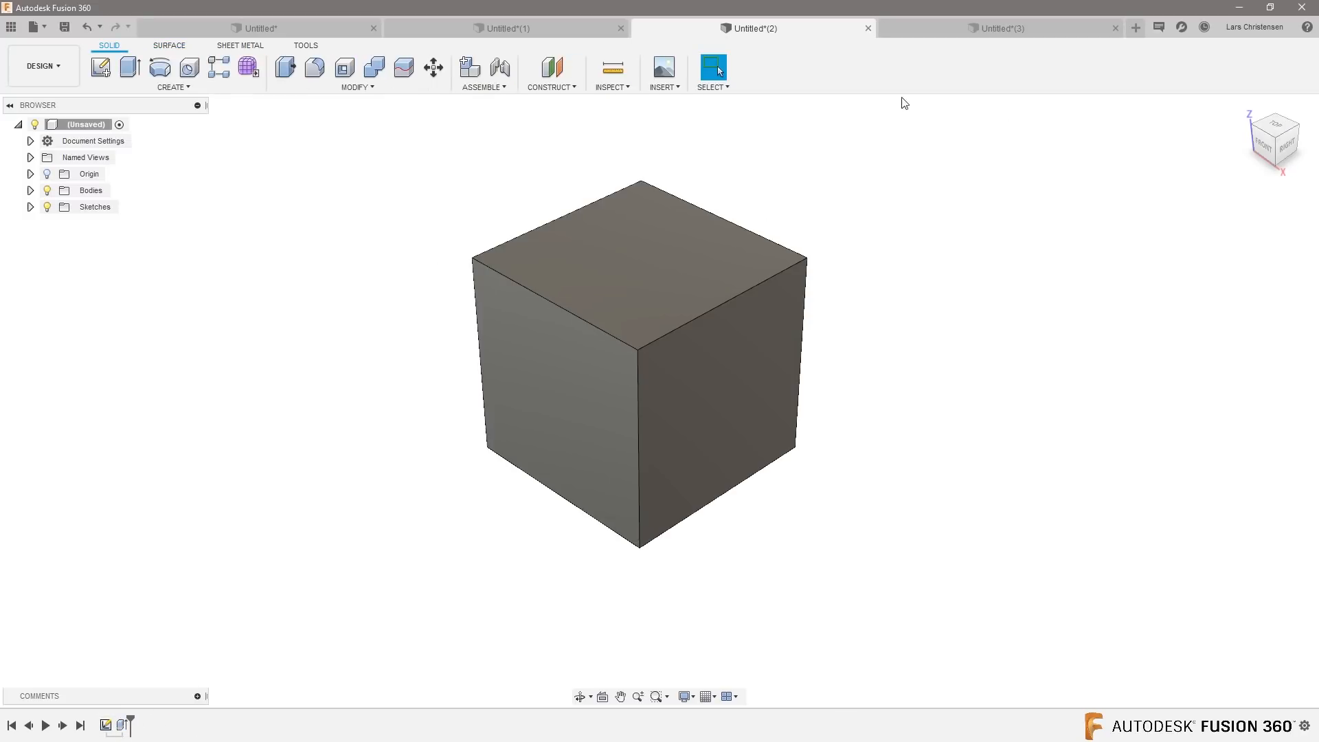
{"action": "left_click", "coordinate": [945, 34]}
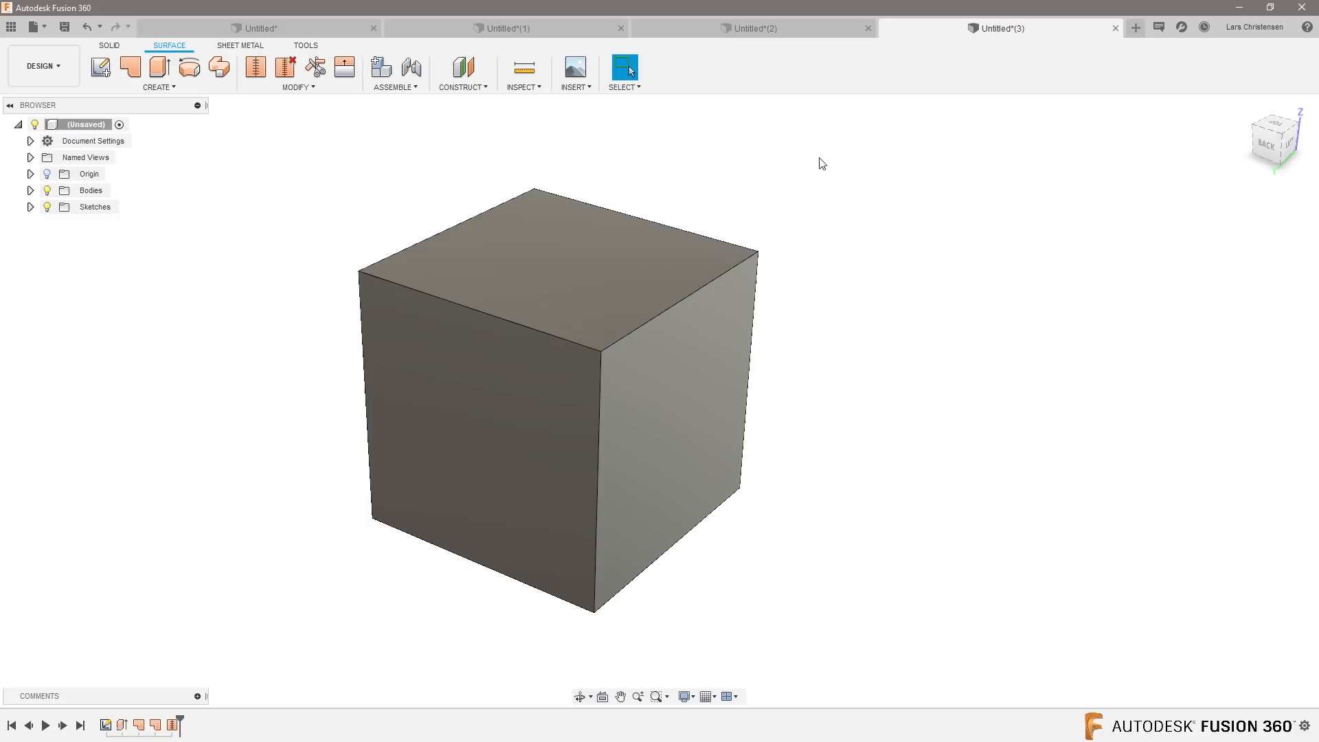
{"action": "left_click", "coordinate": [777, 28]}
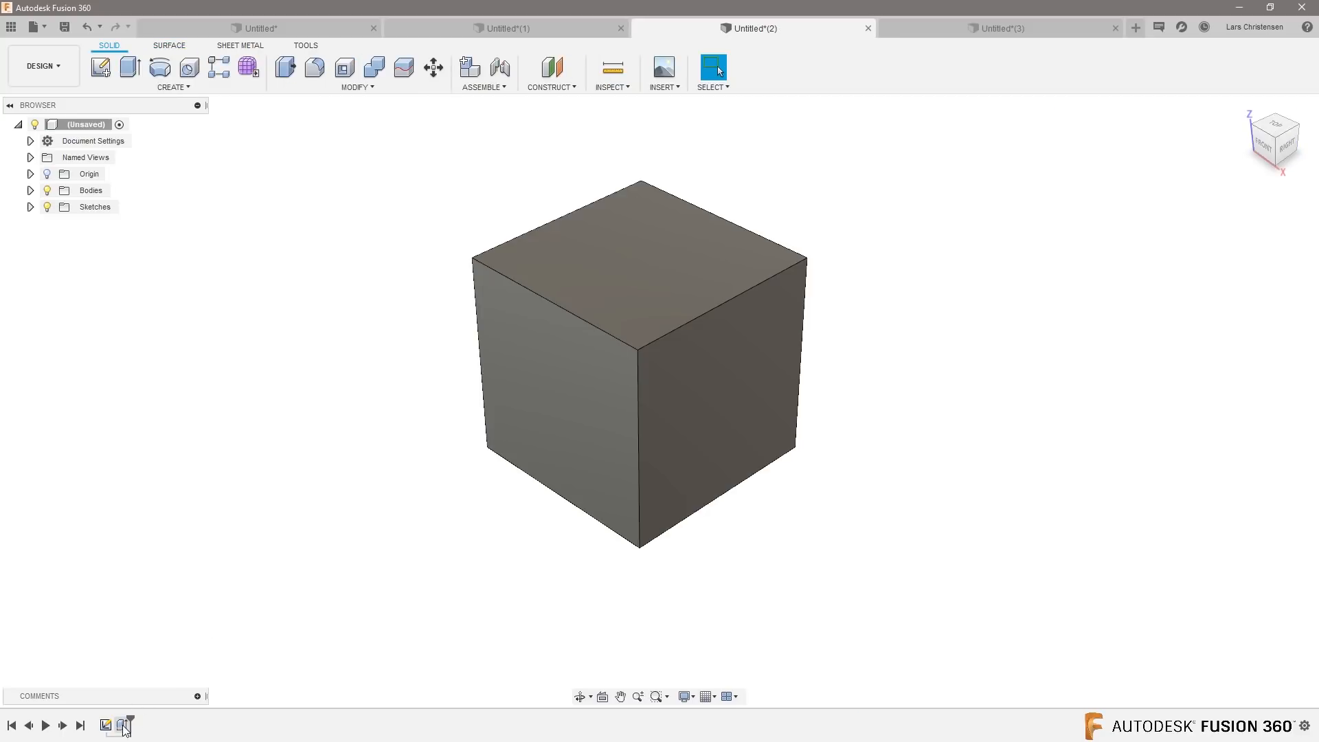
{"action": "left_click", "coordinate": [925, 30]}
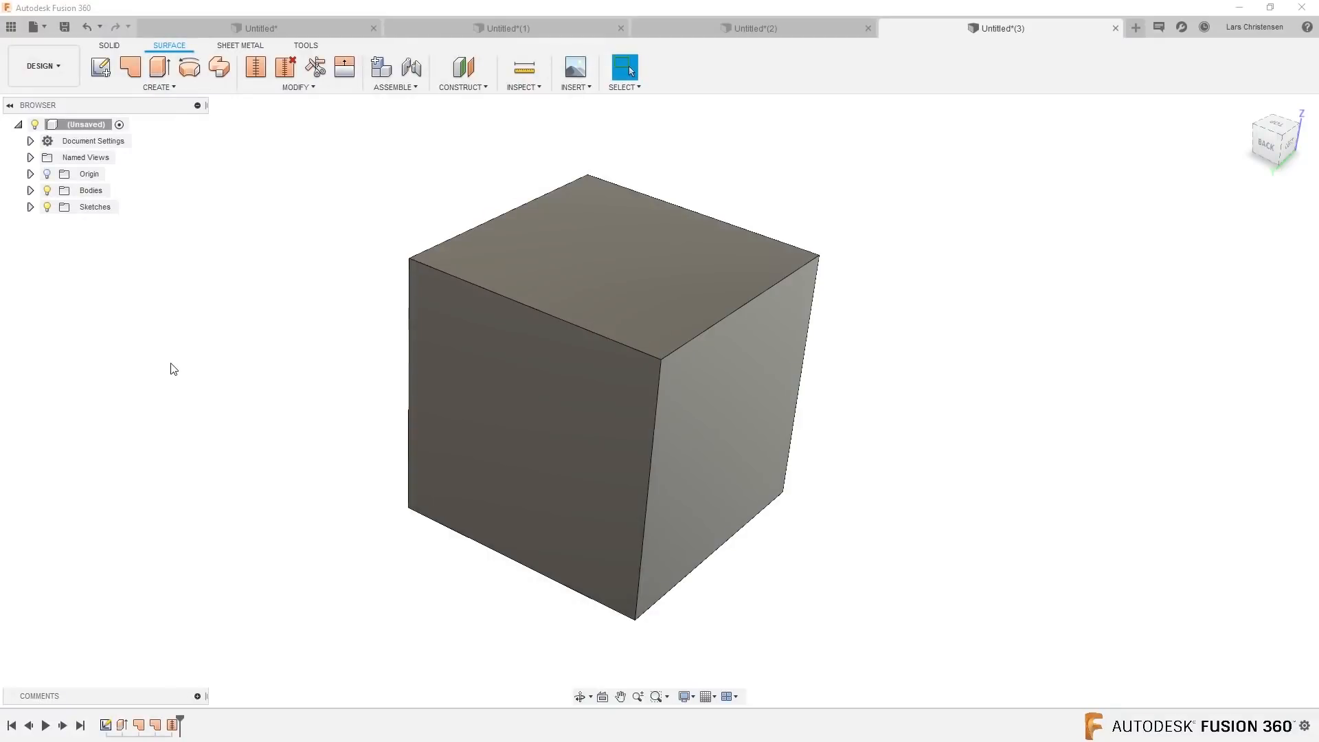
{"action": "left_click", "coordinate": [222, 457]}
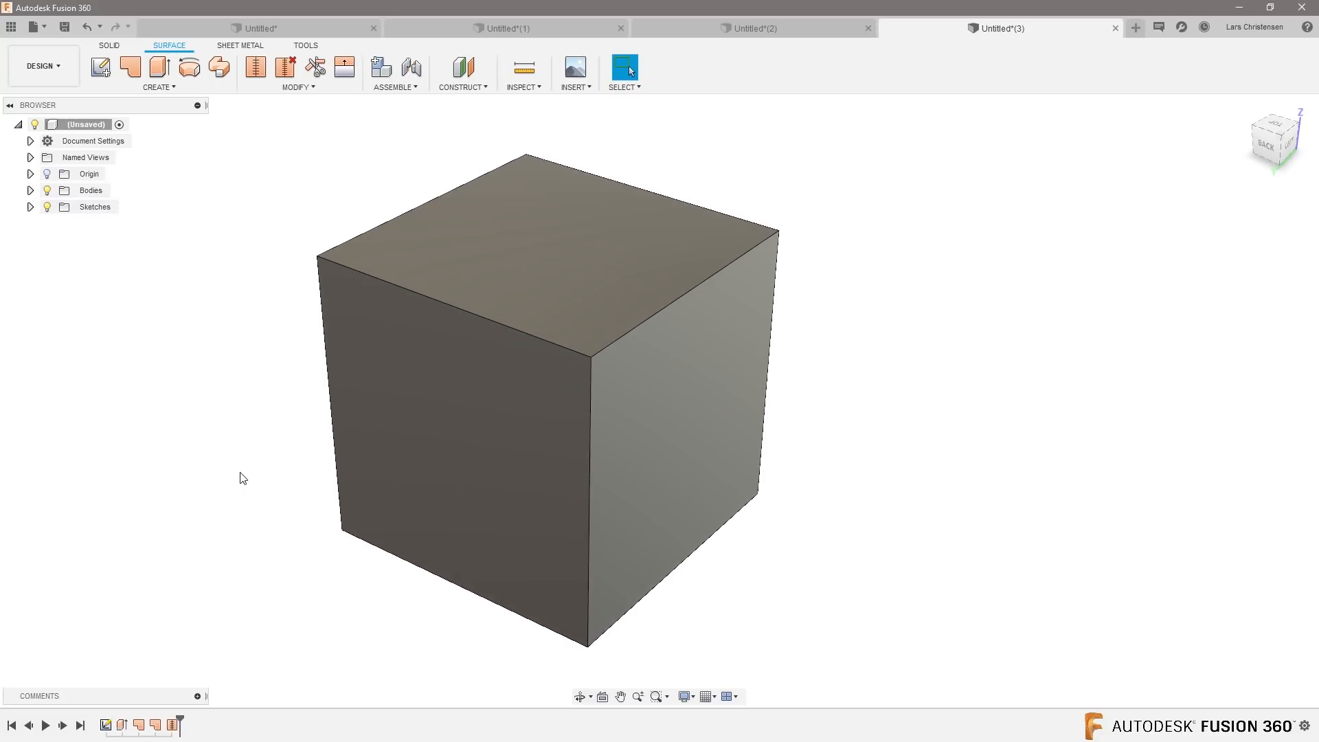
Step: Create a new empty design, Untitled(4), with the Surface tools showing
{"action": "left_click", "coordinate": [1135, 28]}
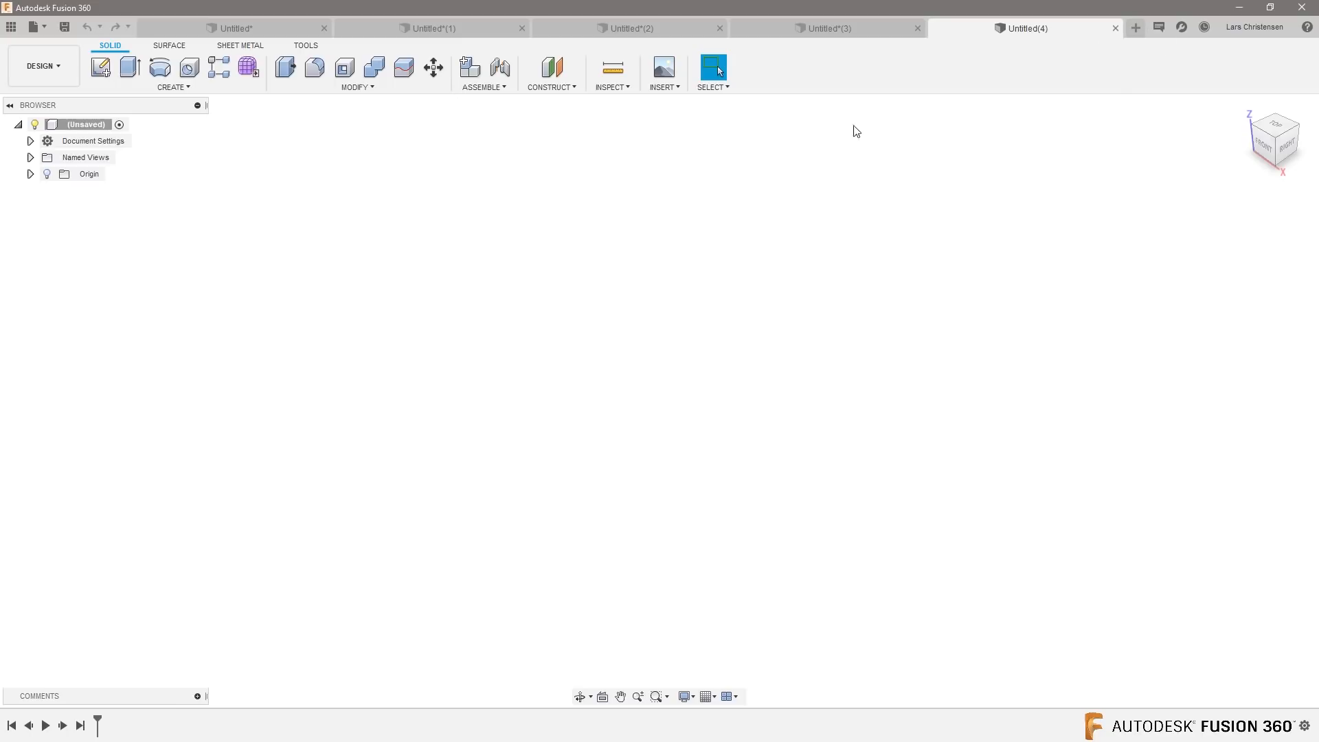
{"action": "left_click", "coordinate": [169, 46]}
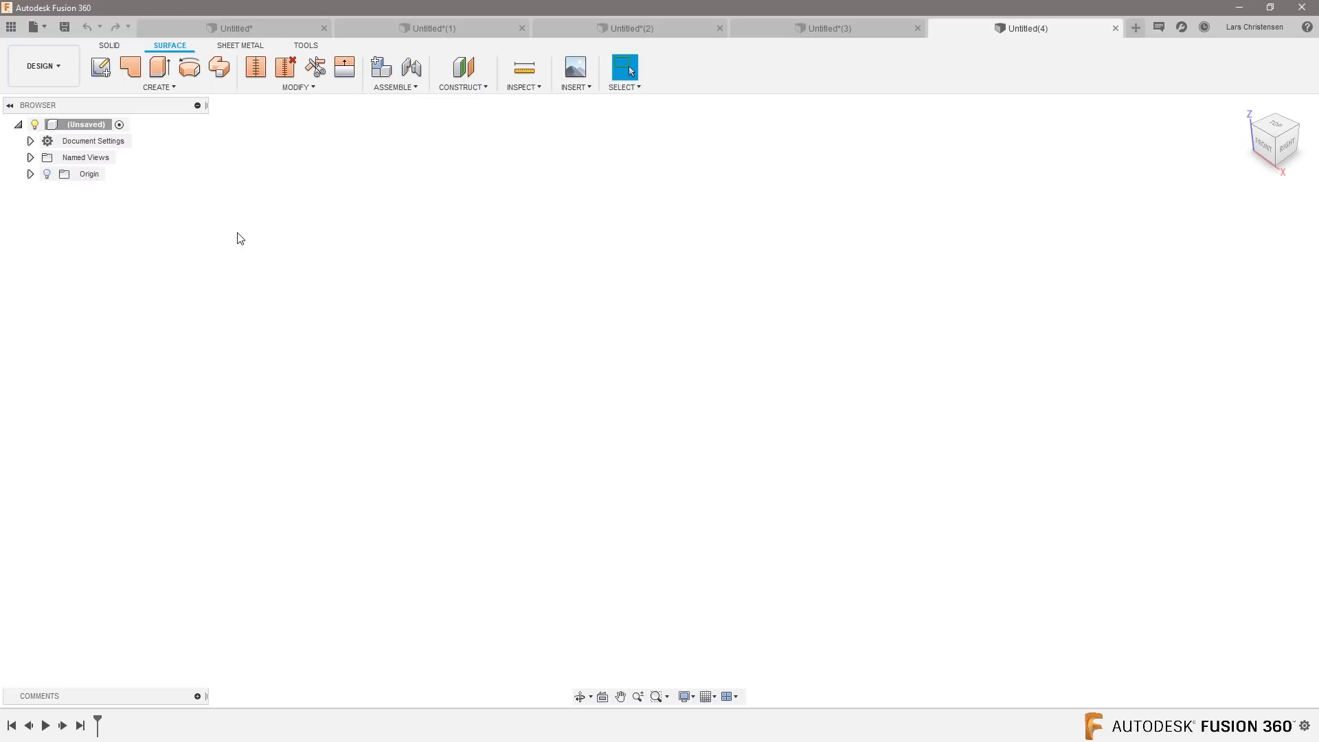
Step: Start a new sketch on the horizontal XY ground plane
{"action": "left_click", "coordinate": [100, 69]}
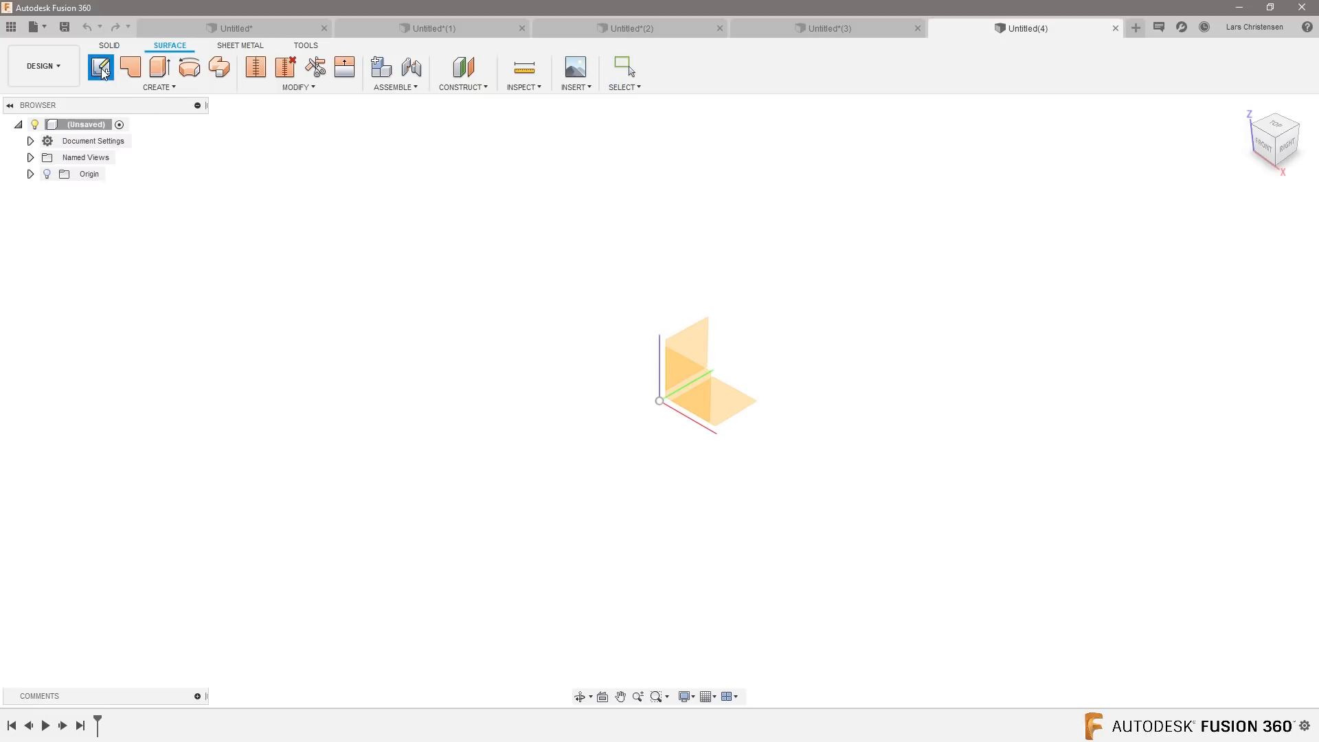
{"action": "left_click", "coordinate": [744, 402]}
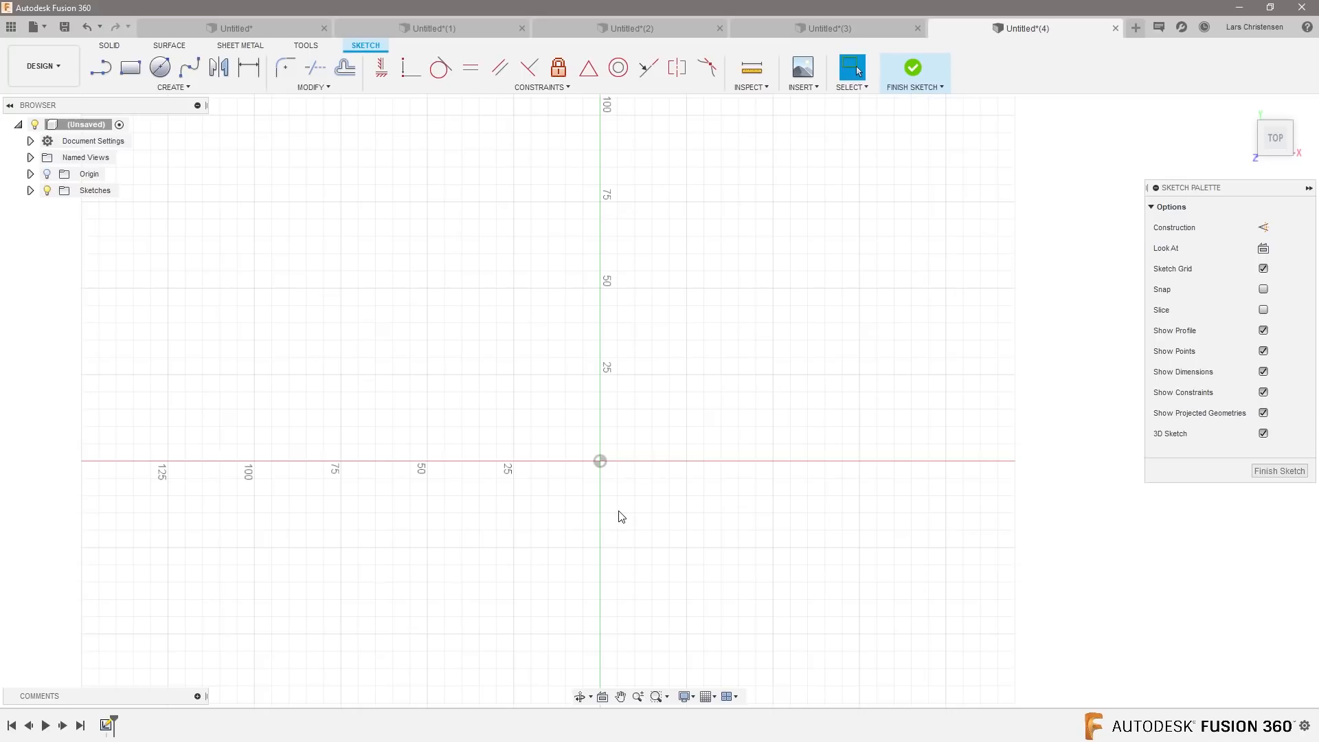
{"action": "scroll", "coordinate": [284, 494], "scroll_direction": "down", "scroll_amount": 2}
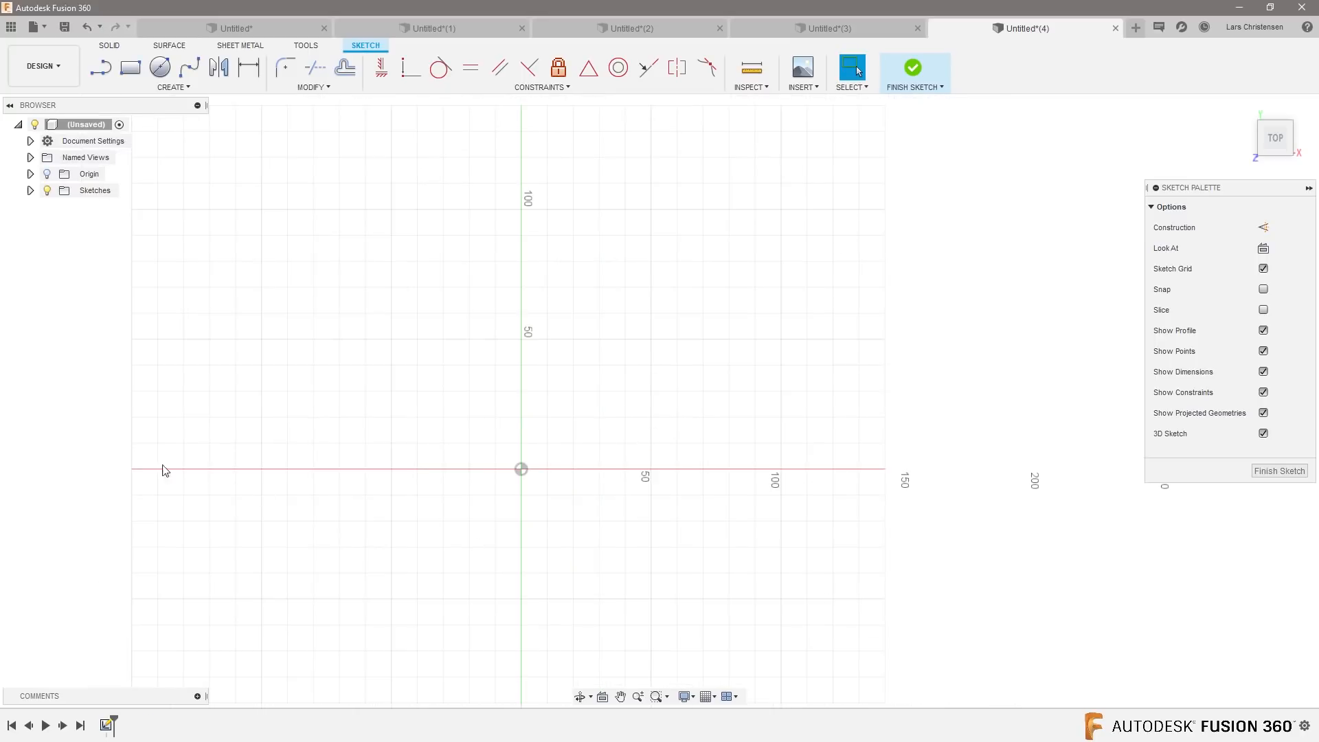
{"action": "scroll", "coordinate": [189, 474], "scroll_direction": "down", "scroll_amount": 1}
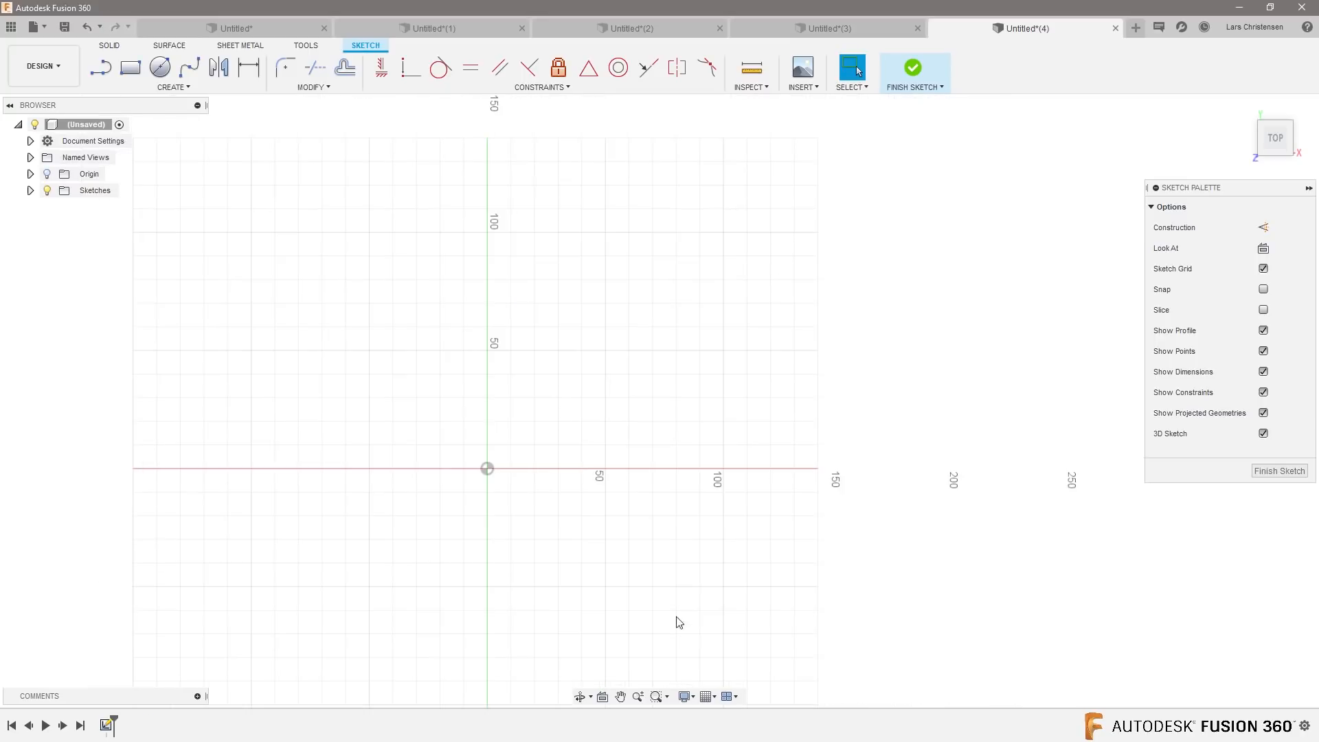
Step: Draw a center-to-center slot from the origin along the x axis, 120 mm wide
{"action": "left_click", "coordinate": [178, 88]}
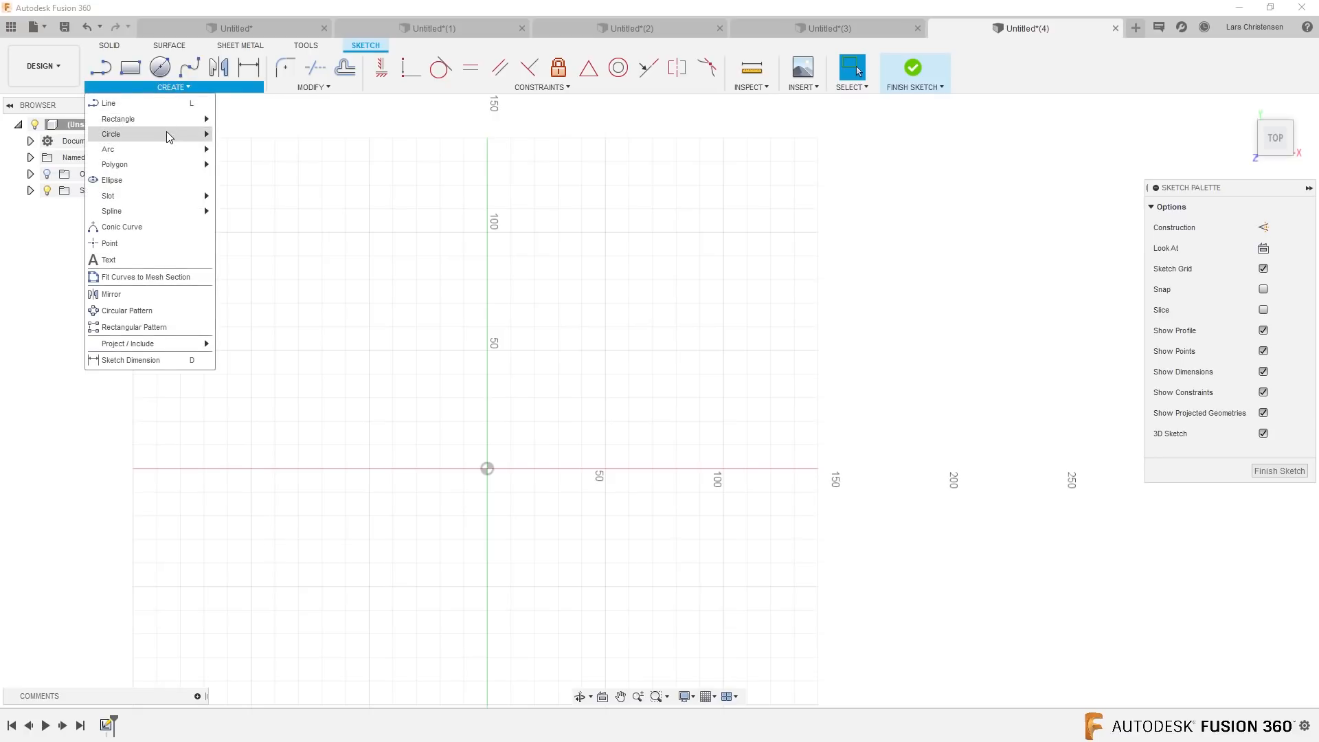
{"action": "mouse_move", "coordinate": [167, 132]}
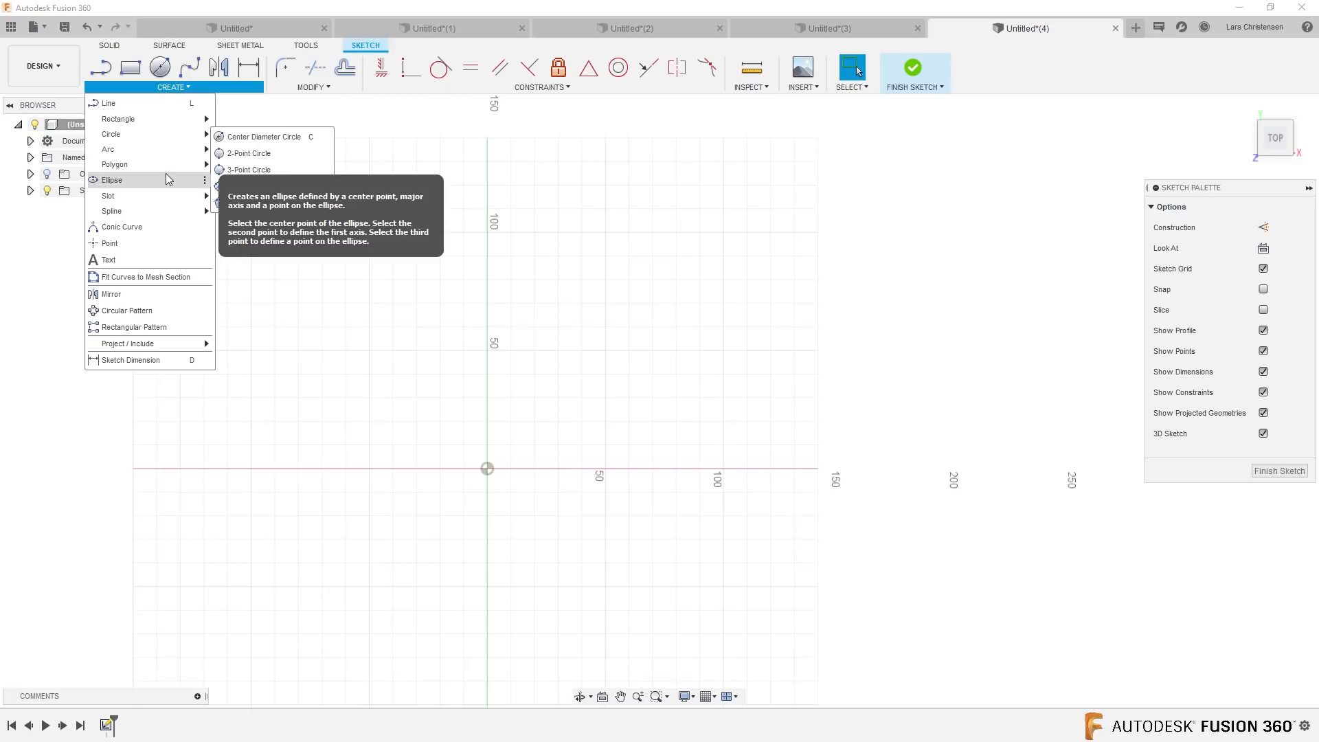
{"action": "mouse_move", "coordinate": [179, 195]}
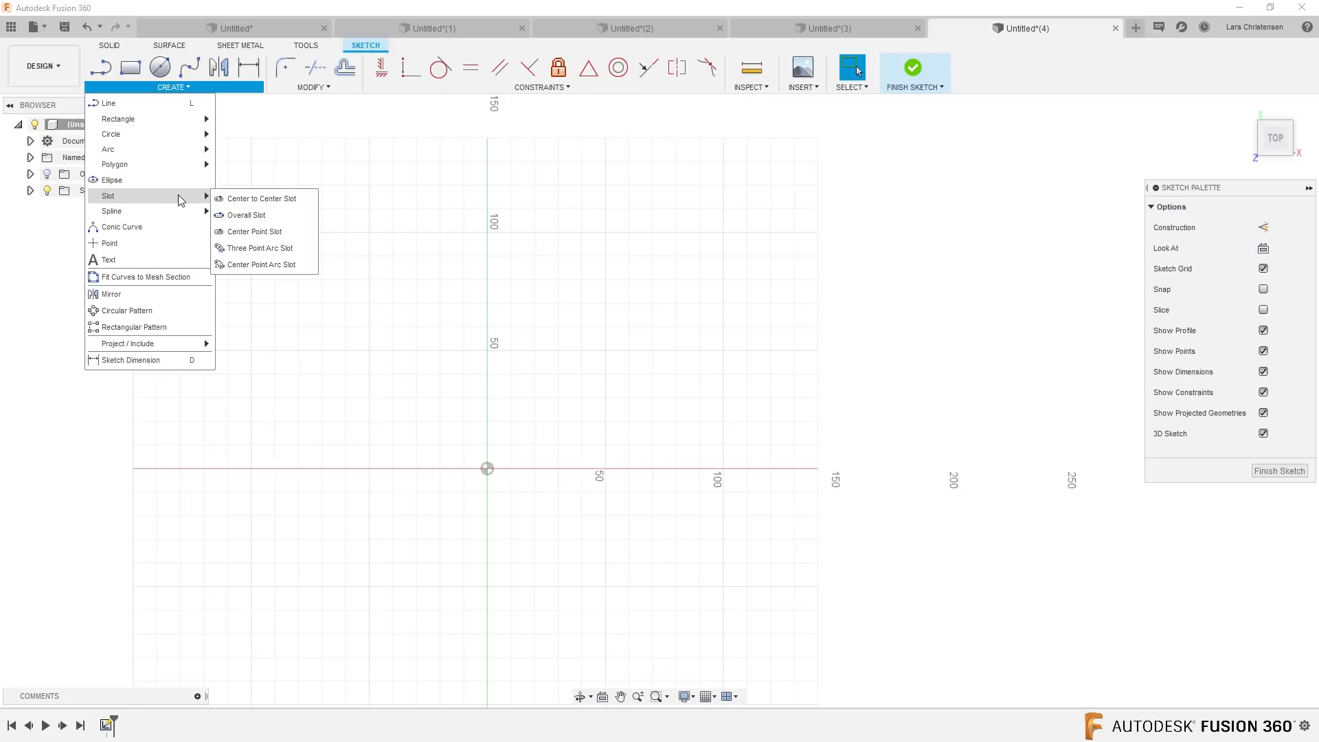
{"action": "left_click", "coordinate": [237, 199]}
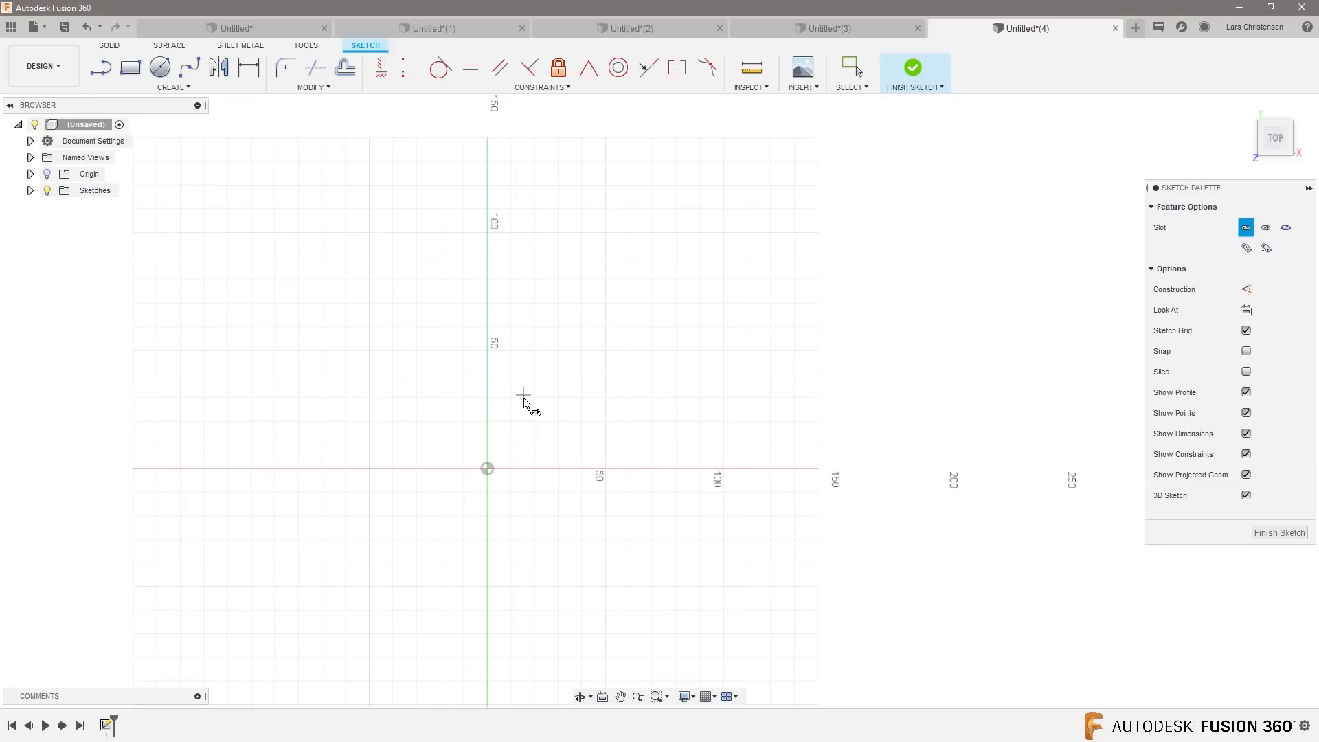
{"action": "left_click", "coordinate": [487, 469]}
{"action": "left_click", "coordinate": [813, 470]}
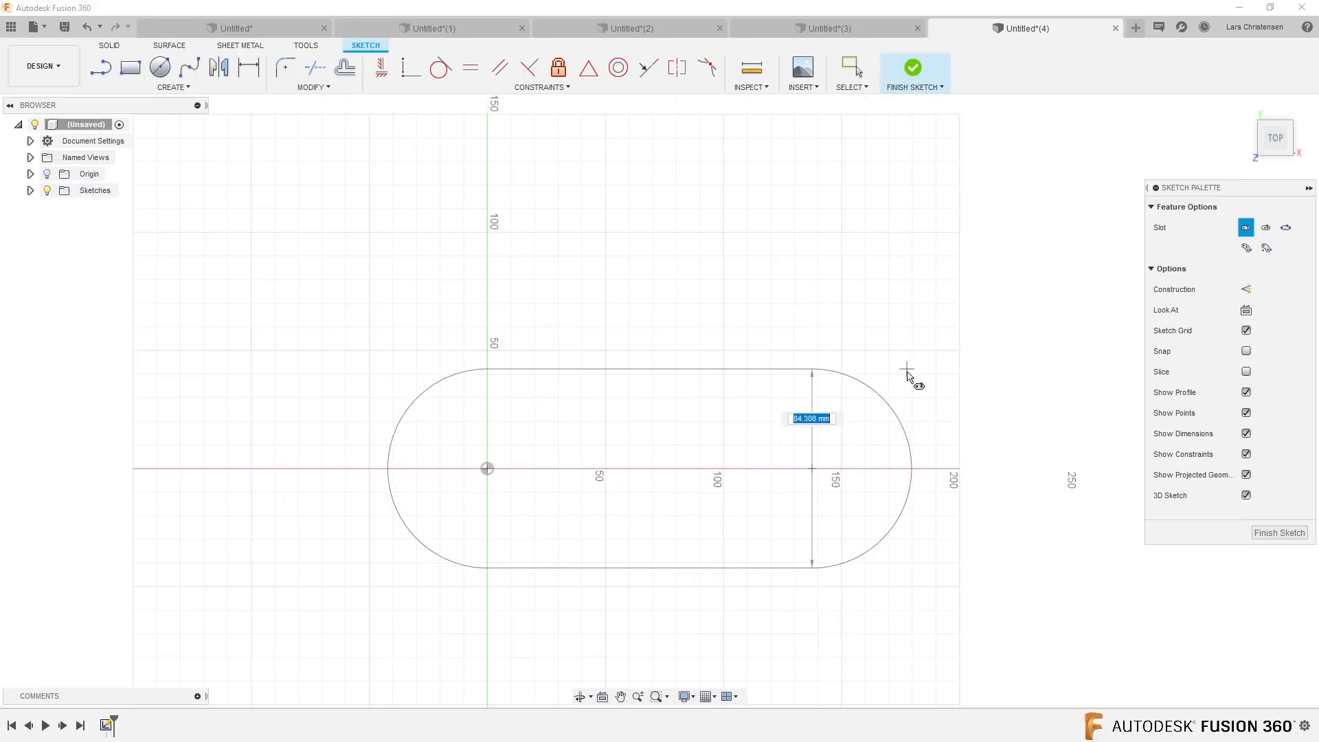
{"action": "type", "text": "120"}
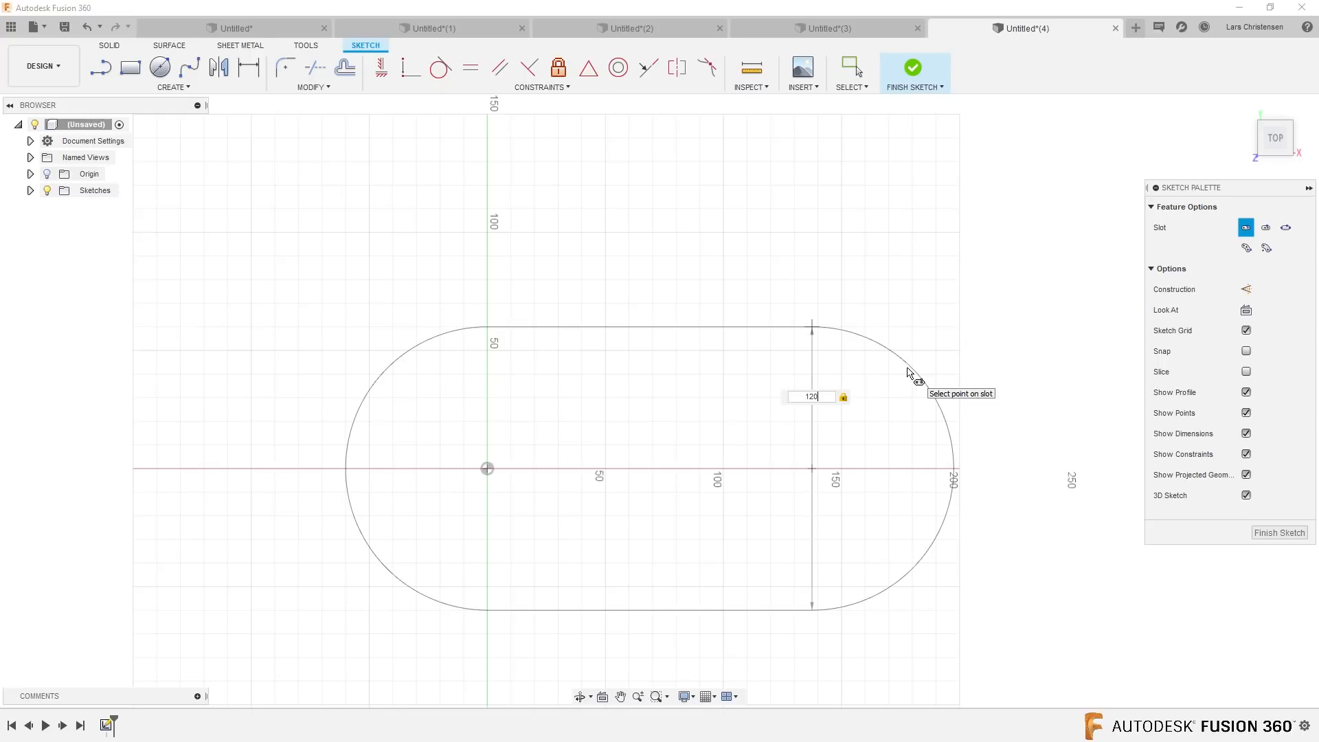
{"action": "key", "text": "Return"}
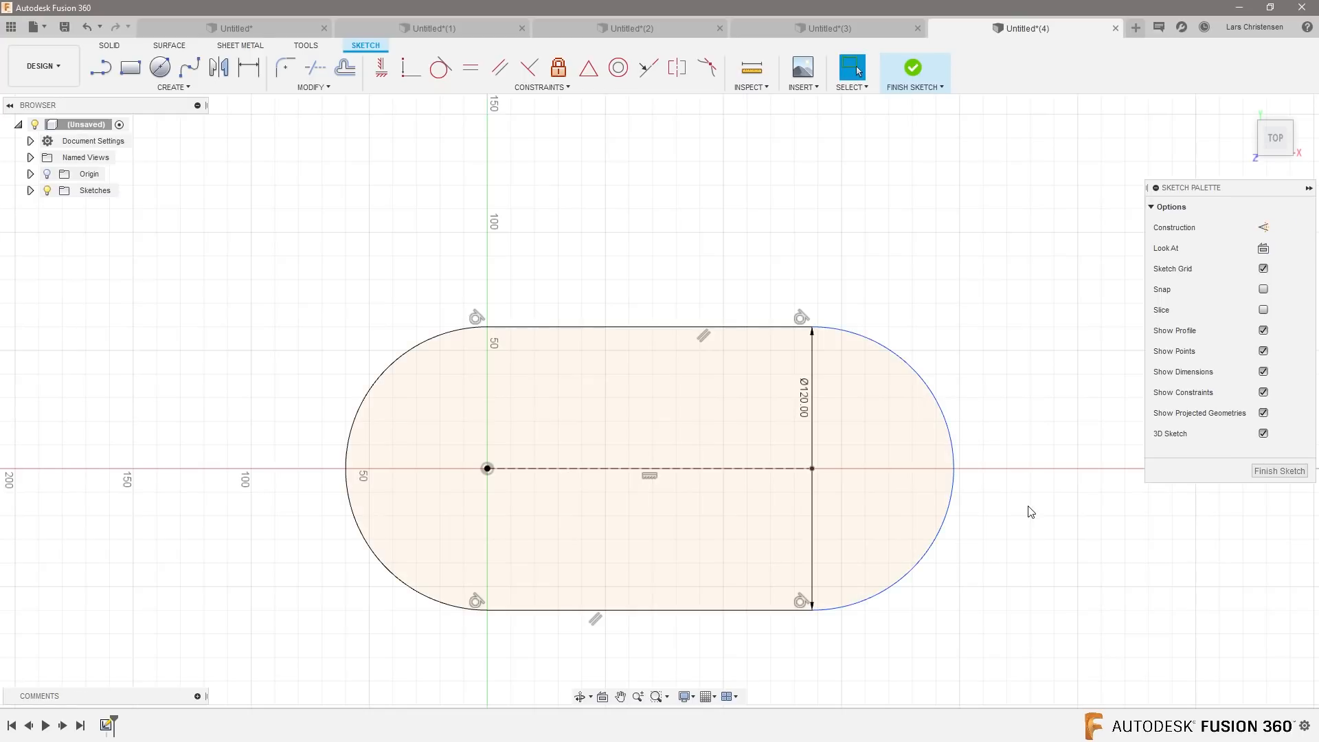
{"action": "middle_click_drag", "start_coordinate": [1081, 557], "coordinate": [1057, 554], "text": "shift"}
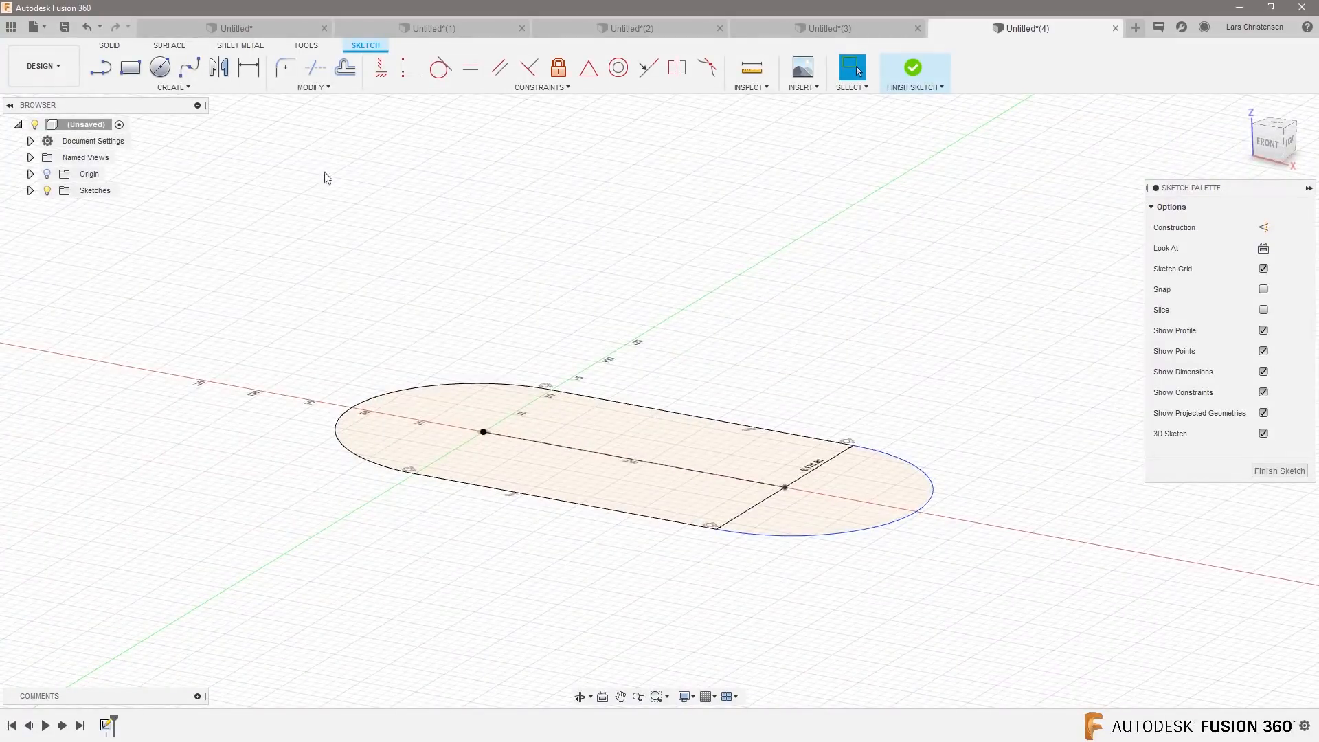
{"action": "left_click", "coordinate": [169, 45]}
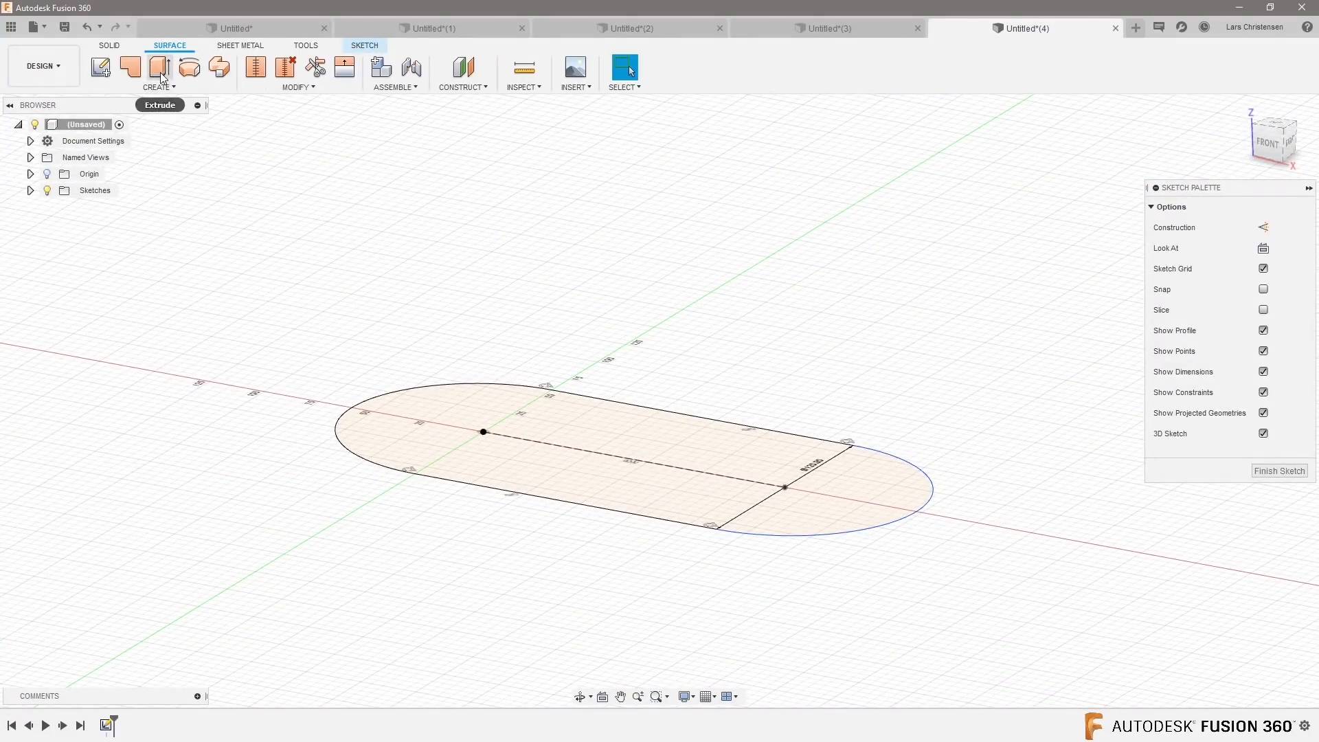
Step: Extrude the slot profile into a 105 mm tall open surface wall
{"action": "left_click", "coordinate": [163, 77]}
{"action": "left_click", "coordinate": [586, 522]}
{"action": "left_click_drag", "start_coordinate": [641, 445], "coordinate": [677, 192]}
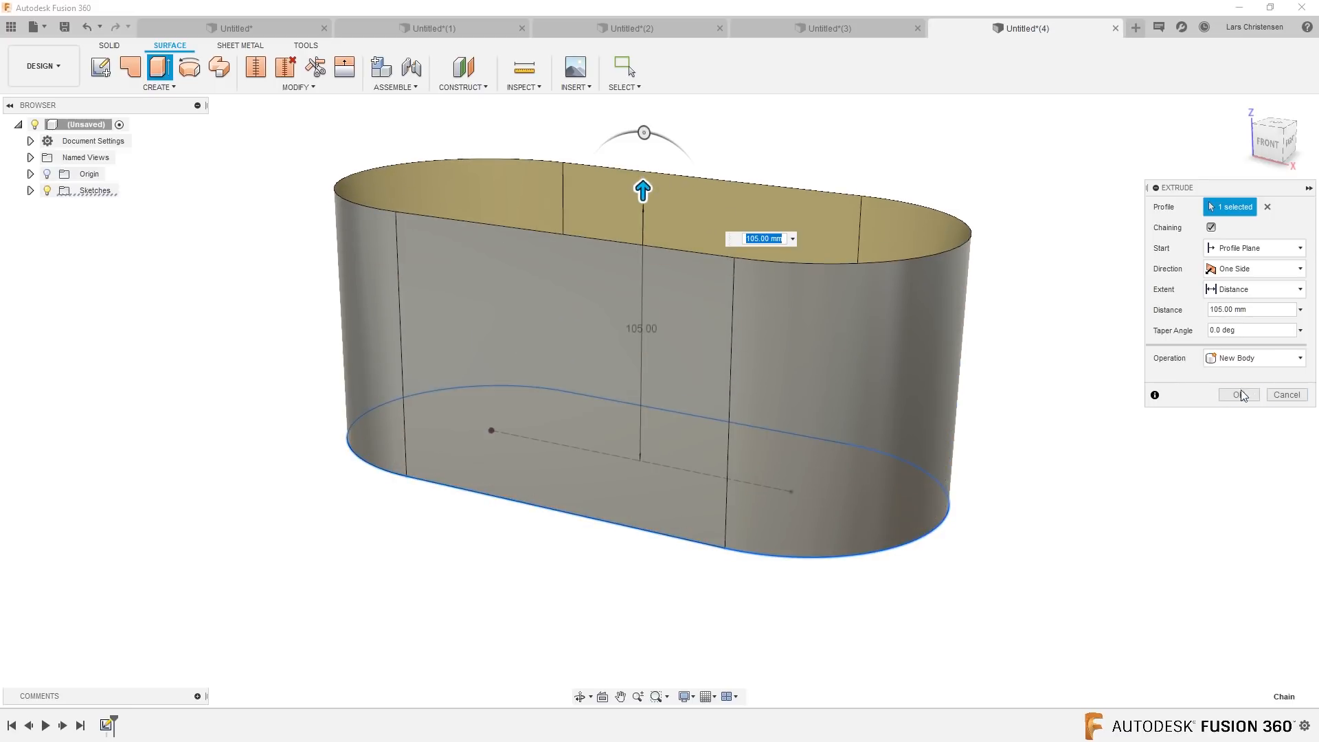
{"action": "left_click", "coordinate": [1241, 395]}
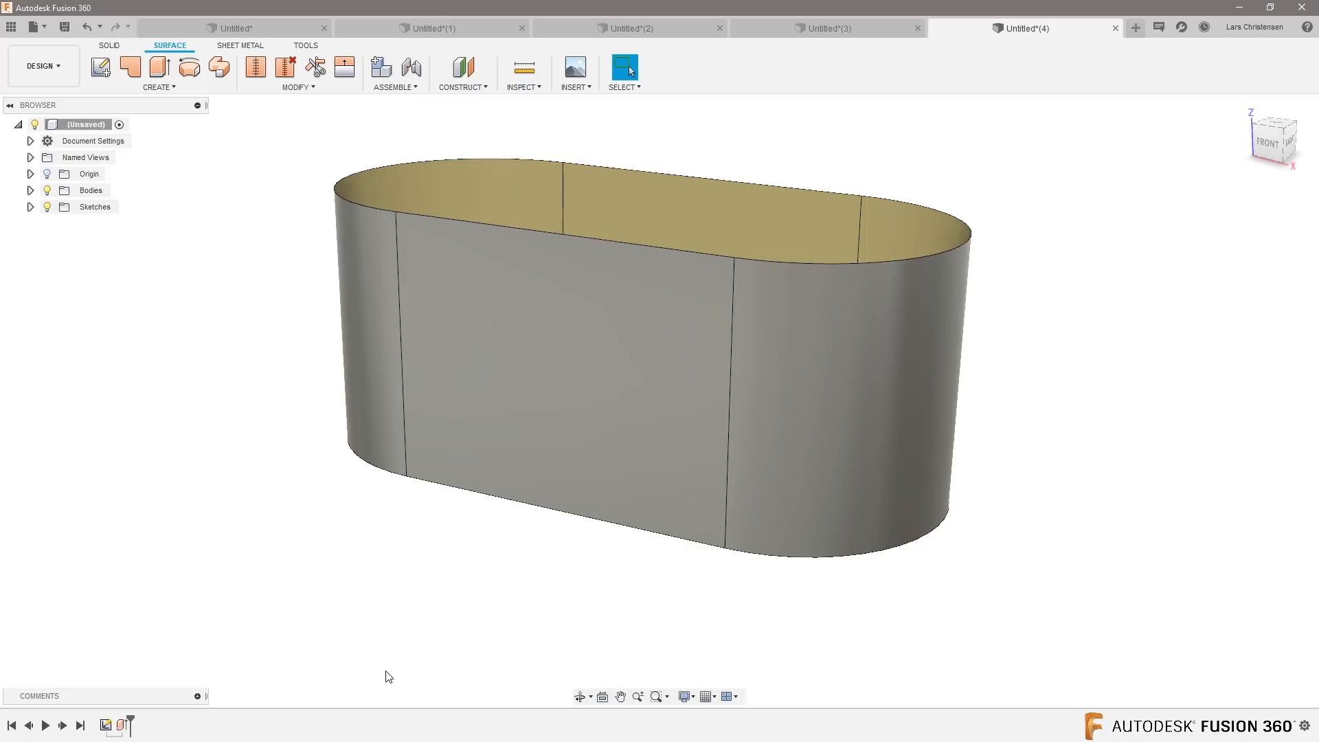
Step: Start a new sketch and hide the wall body to reach the origin planes
{"action": "left_click", "coordinate": [101, 67]}
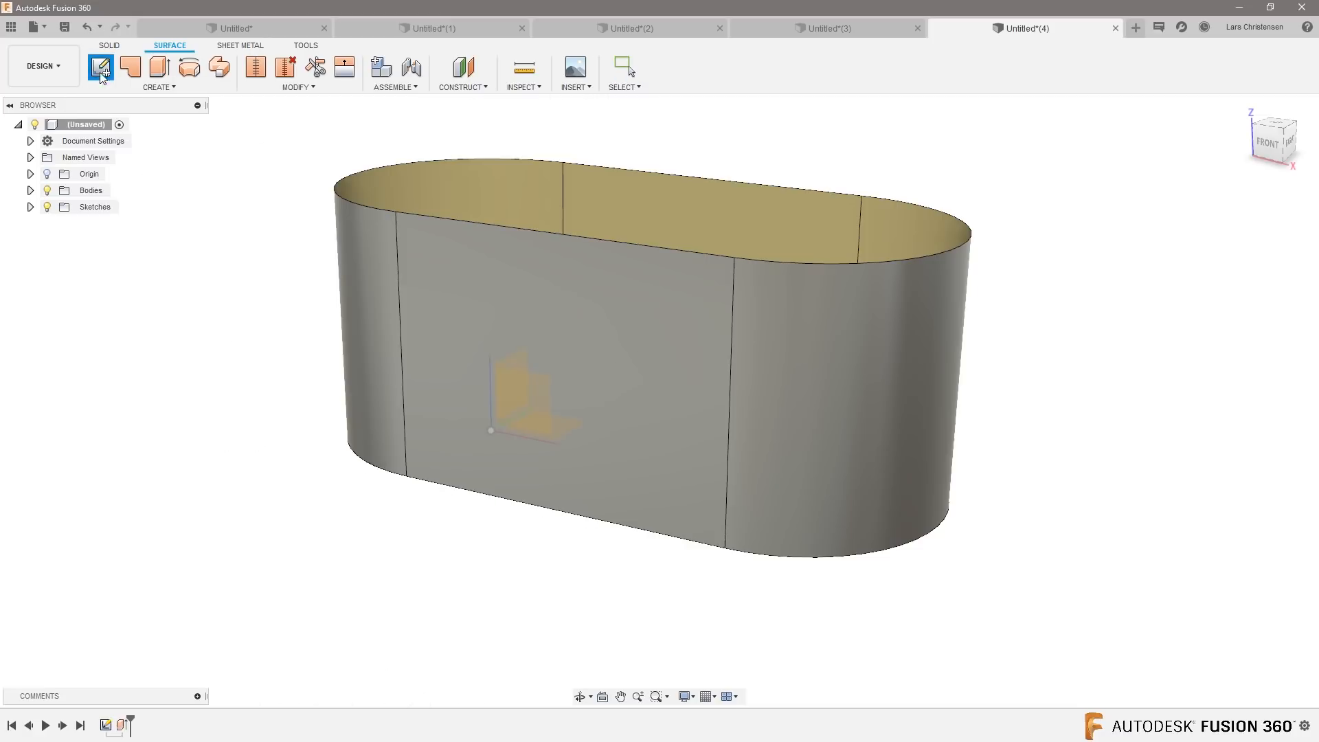
{"action": "left_click", "coordinate": [483, 448]}
{"action": "middle_click_drag", "start_coordinate": [536, 481], "coordinate": [646, 412], "text": "shift"}
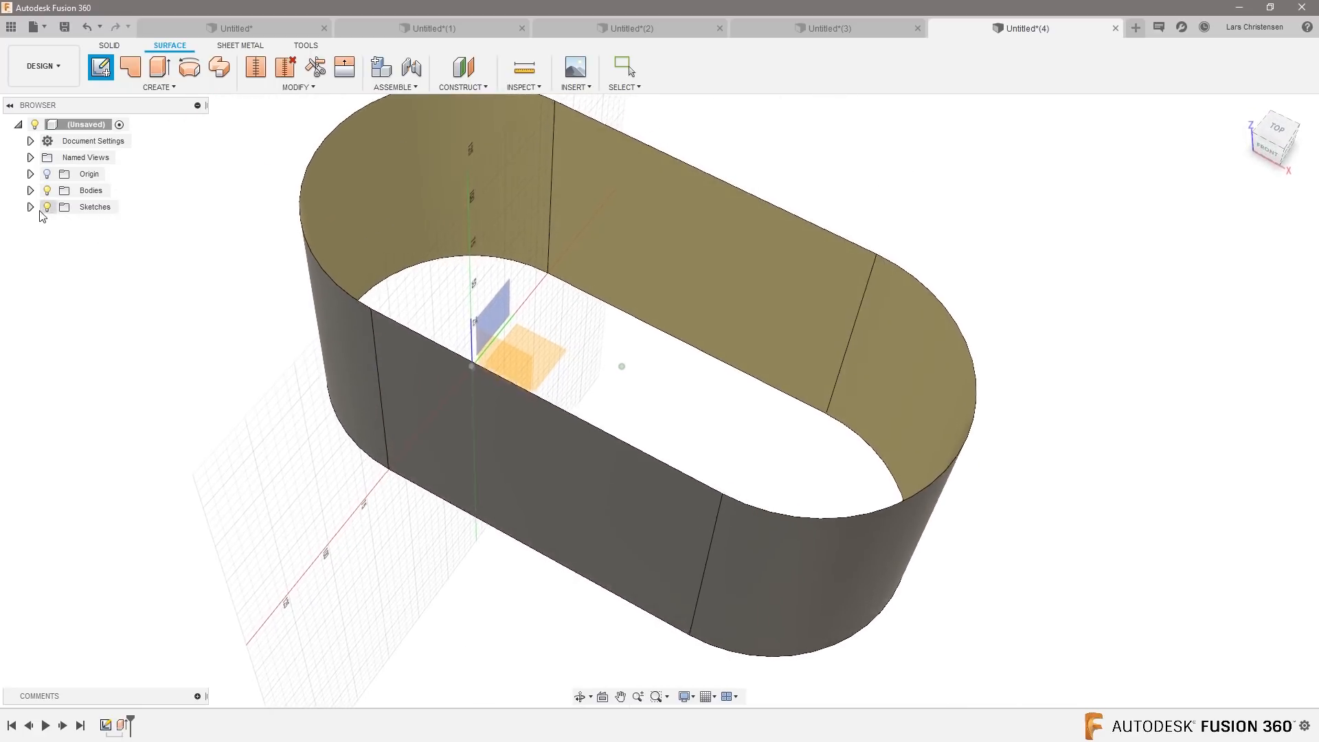
{"action": "left_click", "coordinate": [30, 190]}
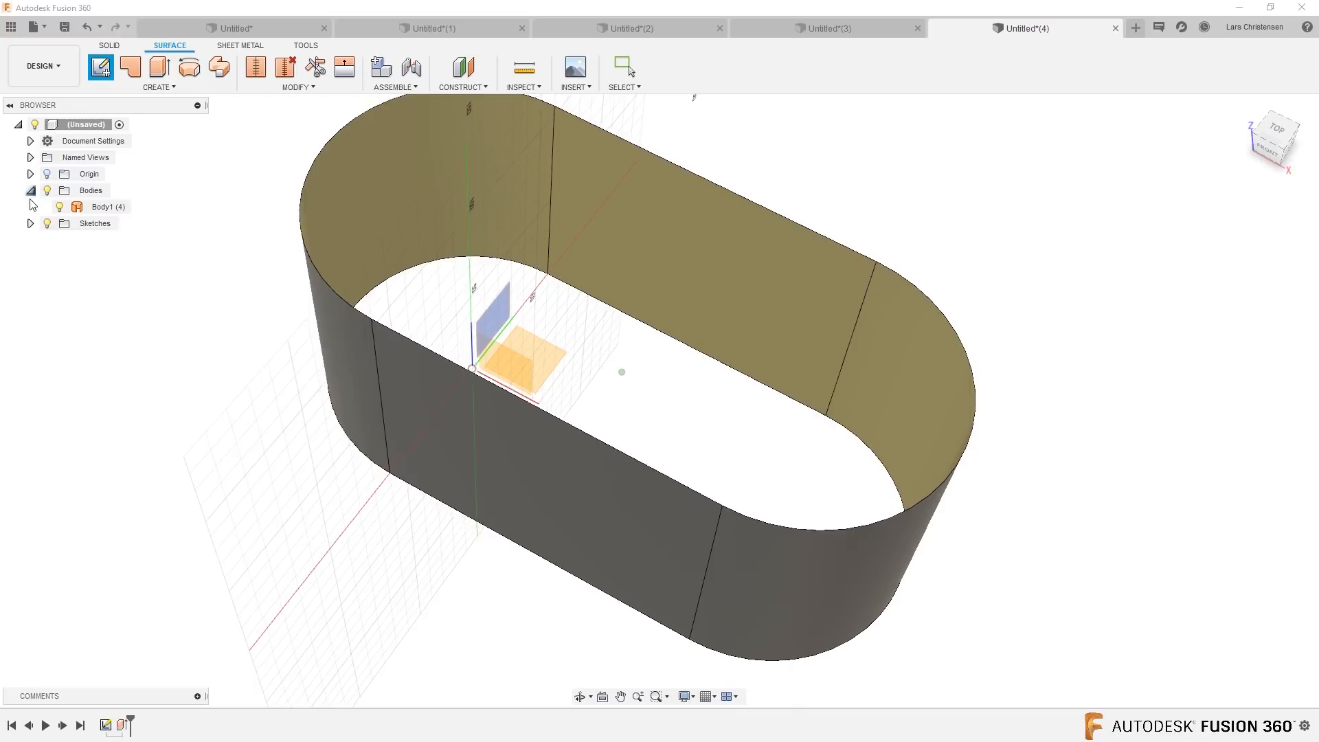
{"action": "left_click", "coordinate": [58, 207]}
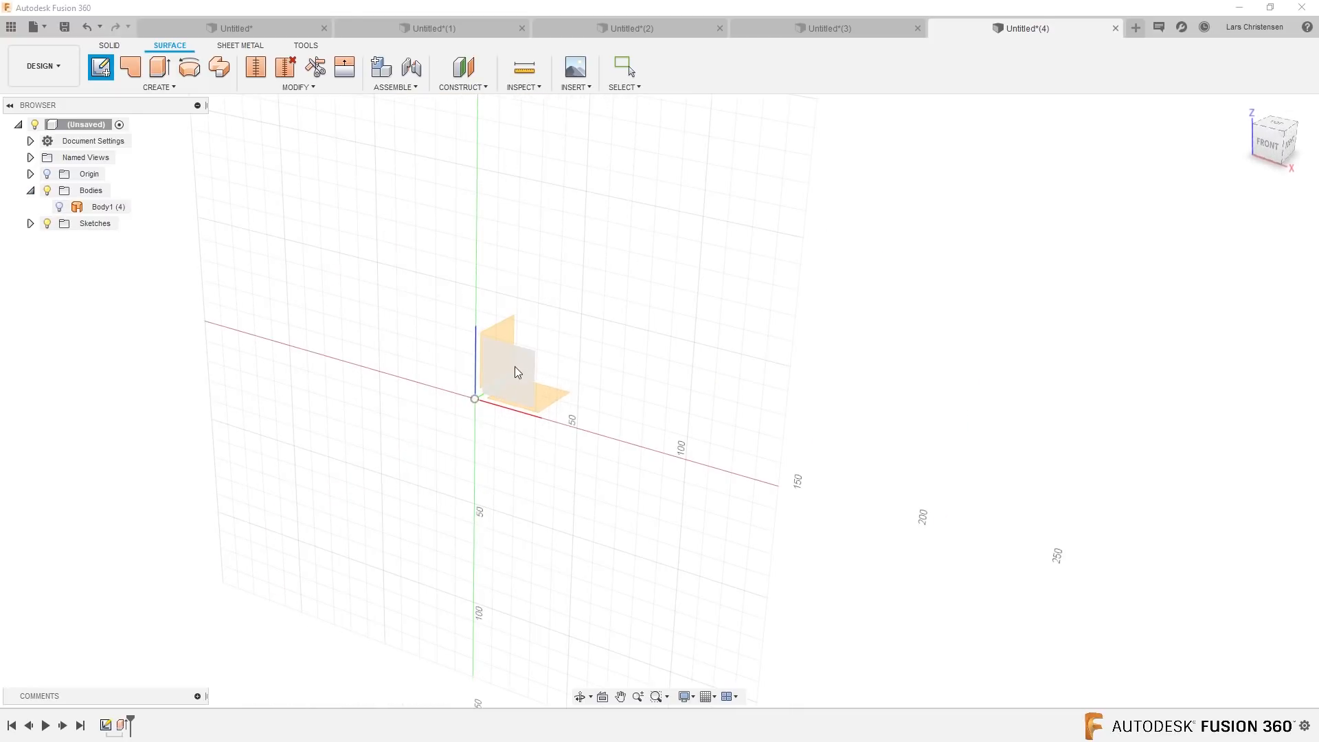
Step: On the front plane, draw a line from the origin to where the flat wall meets the curve
{"action": "left_click", "coordinate": [513, 365]}
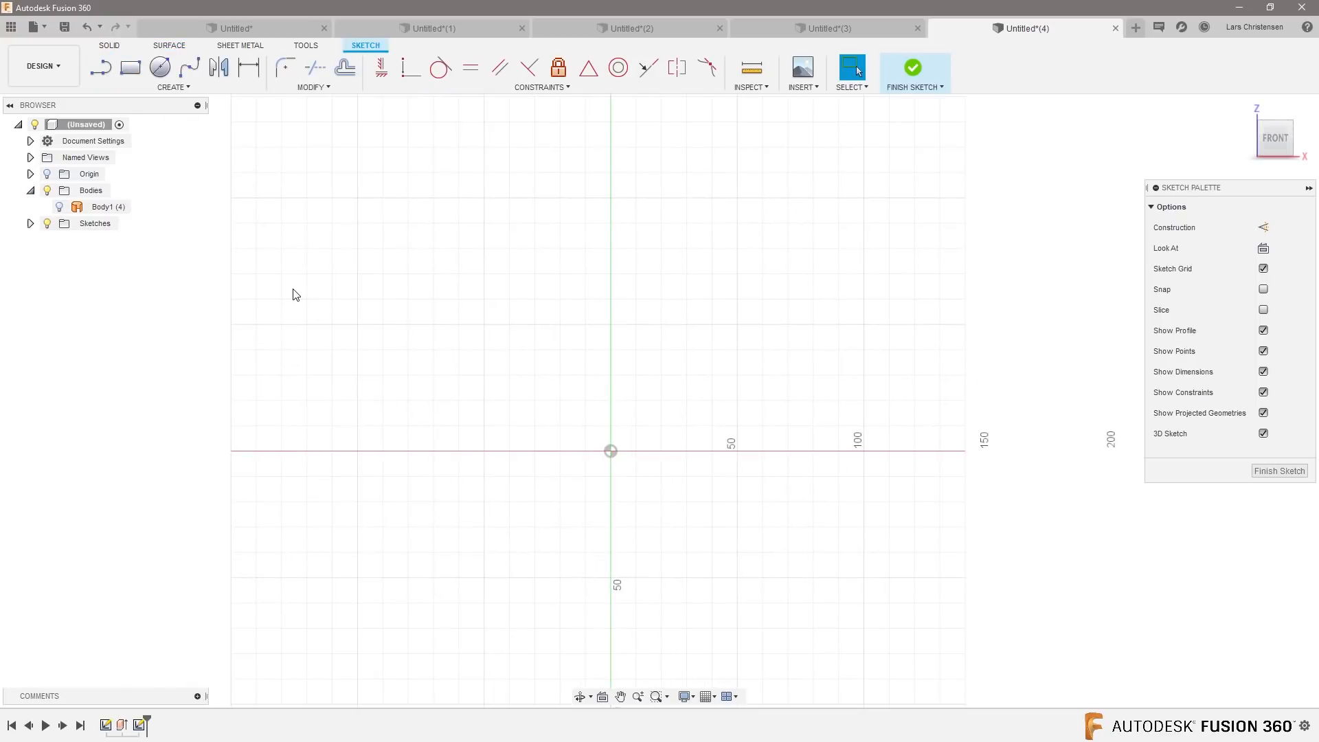
{"action": "left_click", "coordinate": [59, 206]}
{"action": "scroll", "coordinate": [318, 479], "scroll_direction": "down", "scroll_amount": 3}
{"action": "scroll", "coordinate": [627, 465], "scroll_direction": "up", "scroll_amount": 3}
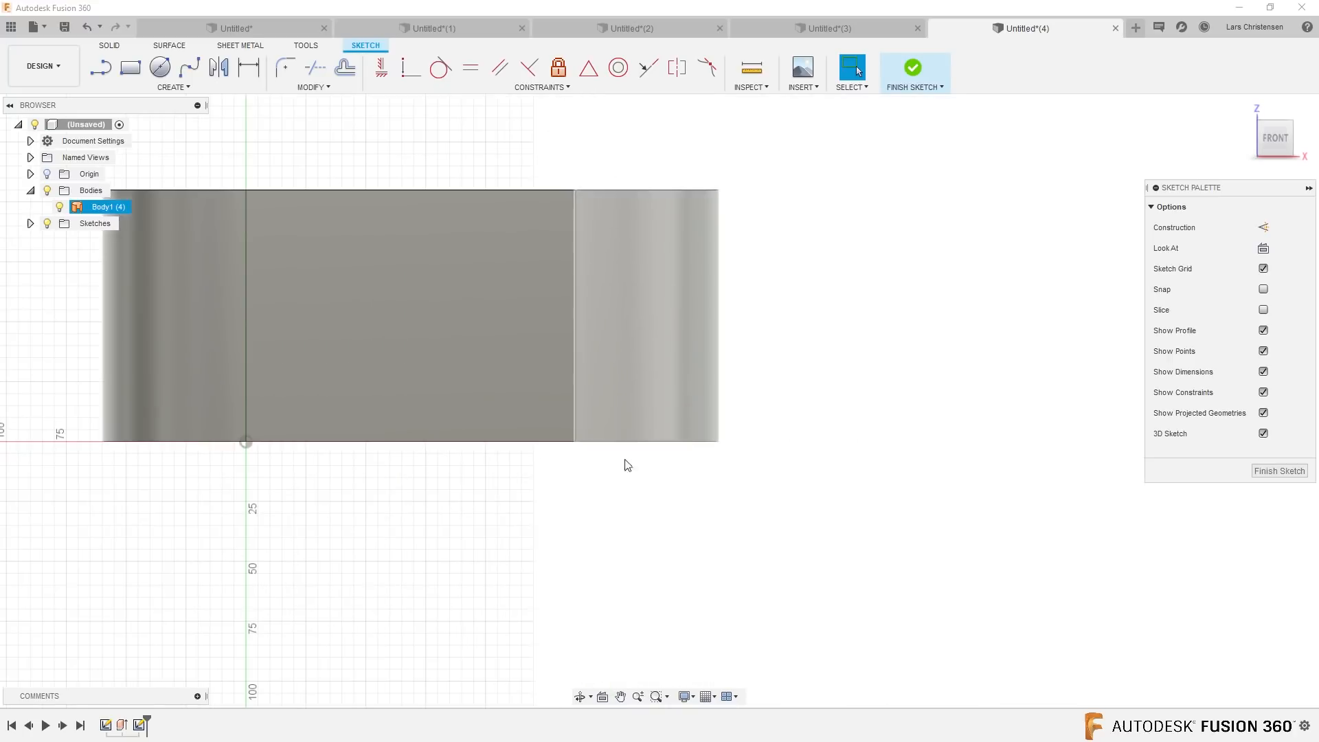
{"action": "left_click", "coordinate": [101, 67]}
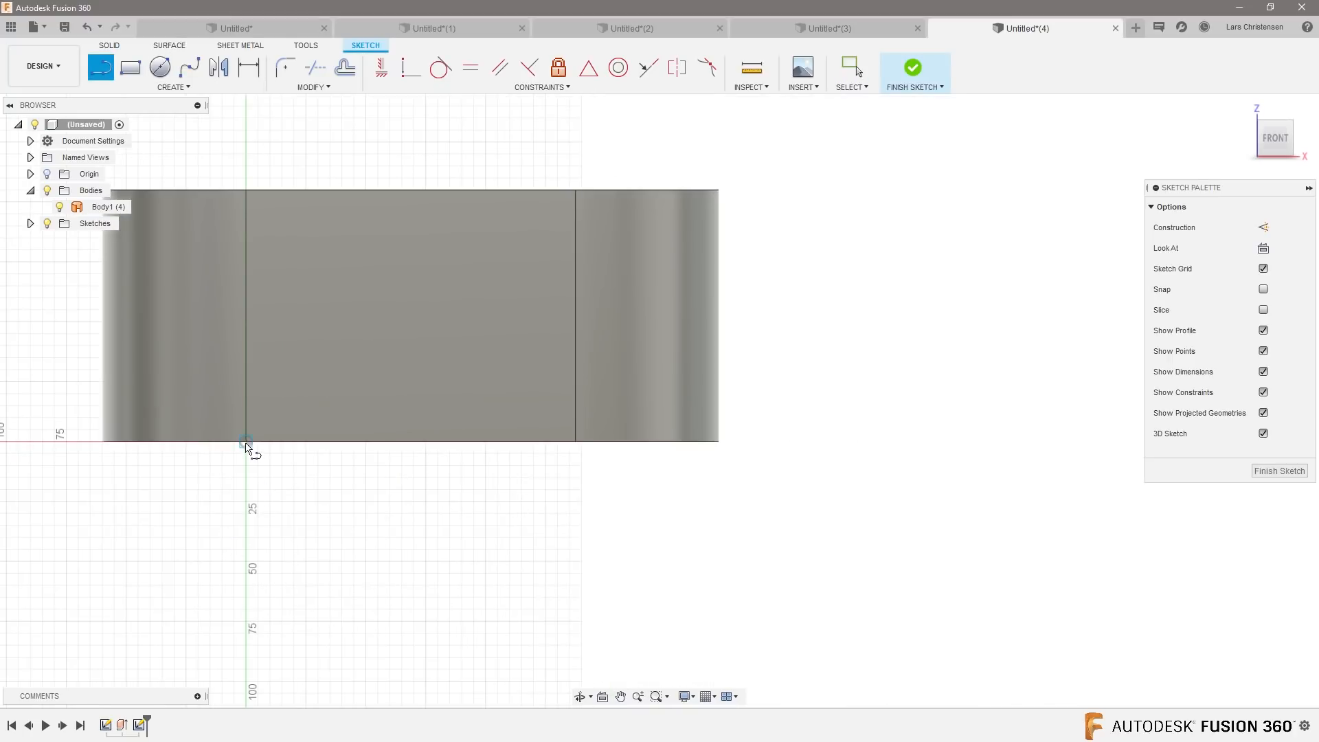
{"action": "left_click", "coordinate": [245, 443]}
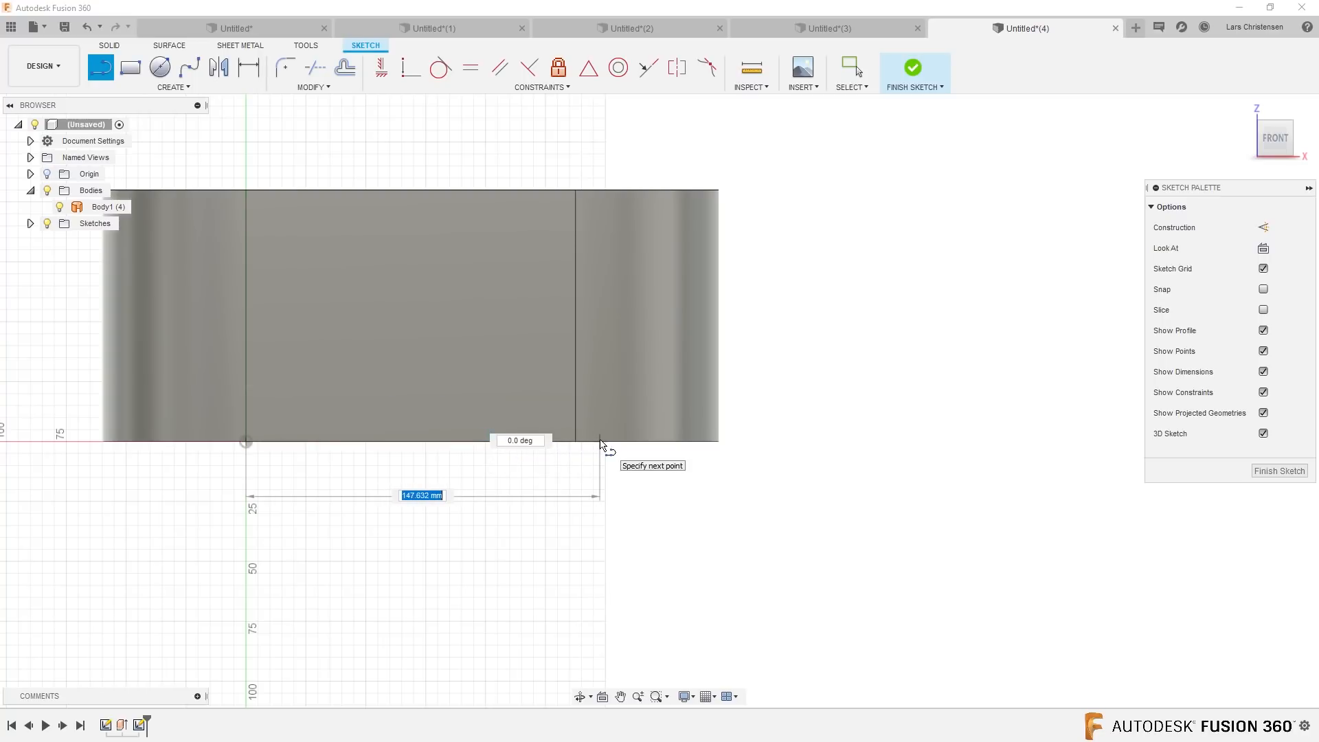
{"action": "left_click", "coordinate": [590, 442]}
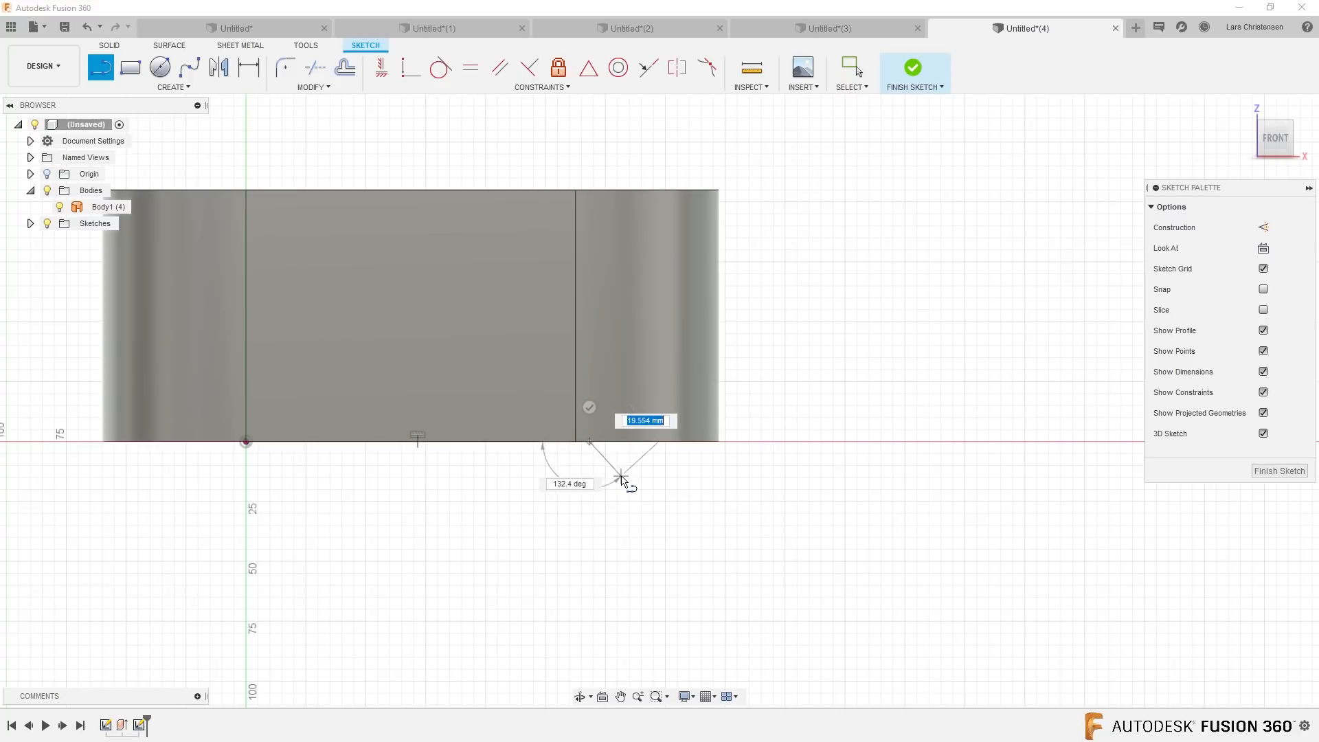
{"action": "left_click", "coordinate": [589, 406]}
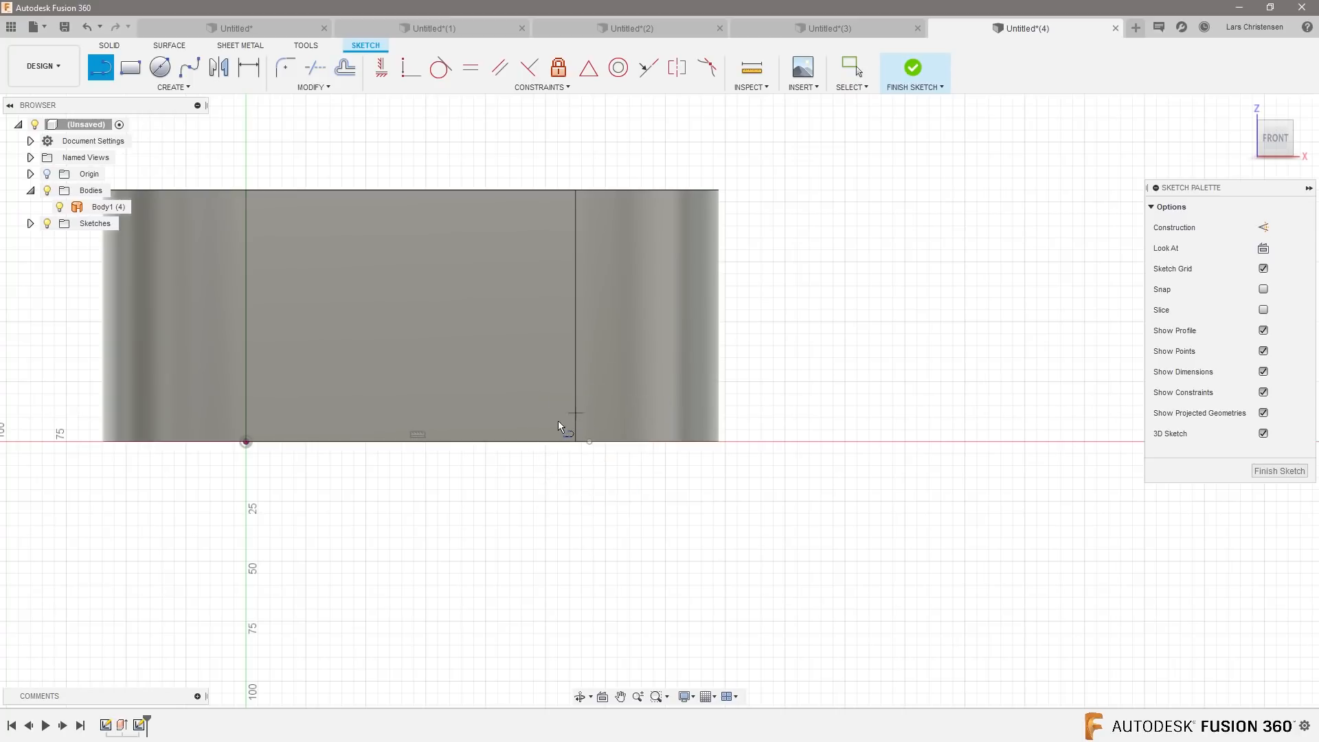
Step: In front view, draw a 3-point arc from the wall's base point up its right end
{"action": "middle_click_drag", "start_coordinate": [554, 506], "coordinate": [315, 439], "text": "shift"}
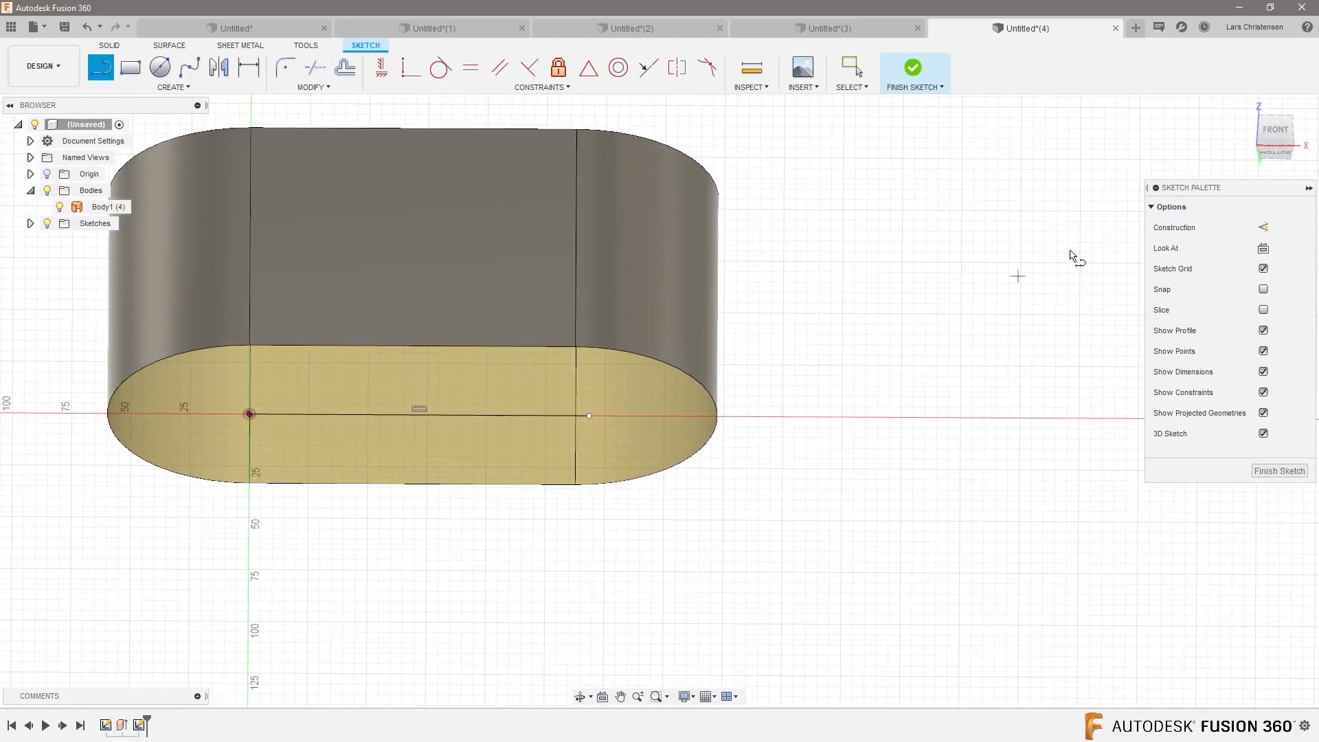
{"action": "left_click", "coordinate": [1275, 131]}
{"action": "left_click", "coordinate": [169, 88]}
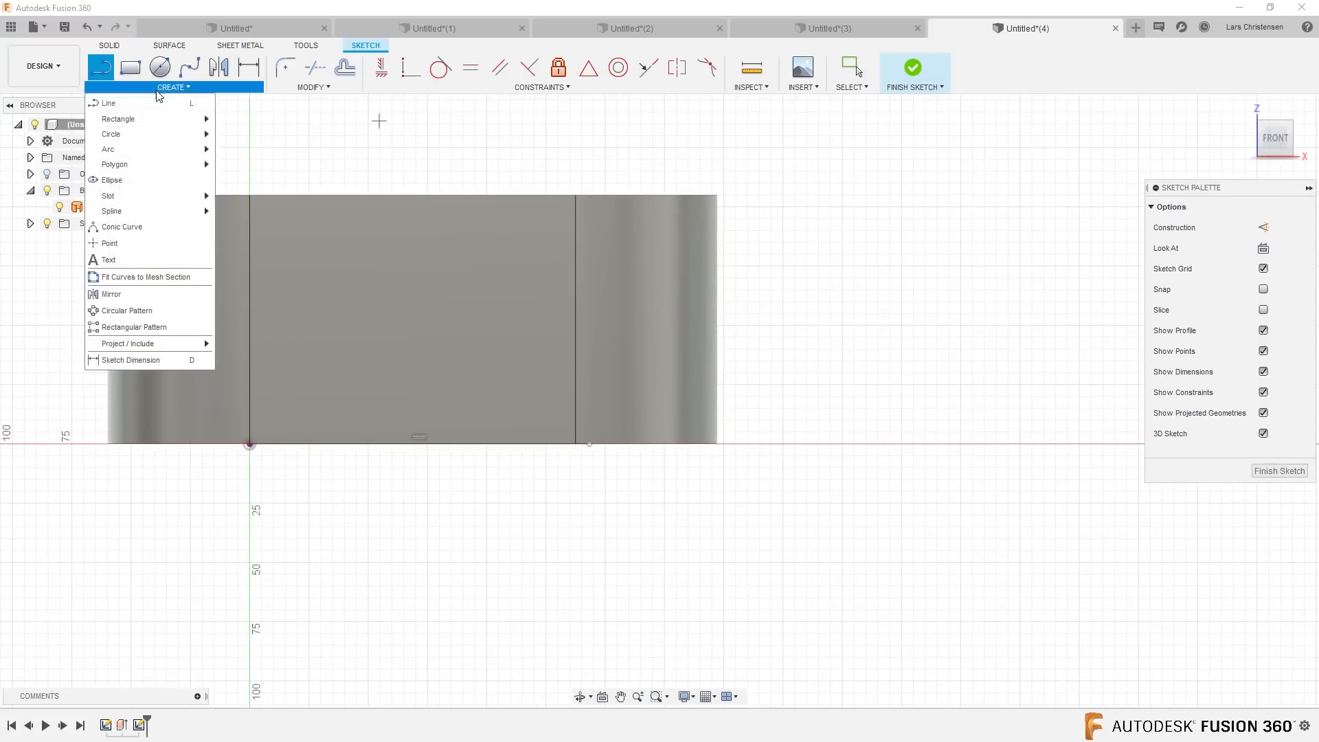
{"action": "mouse_move", "coordinate": [136, 152]}
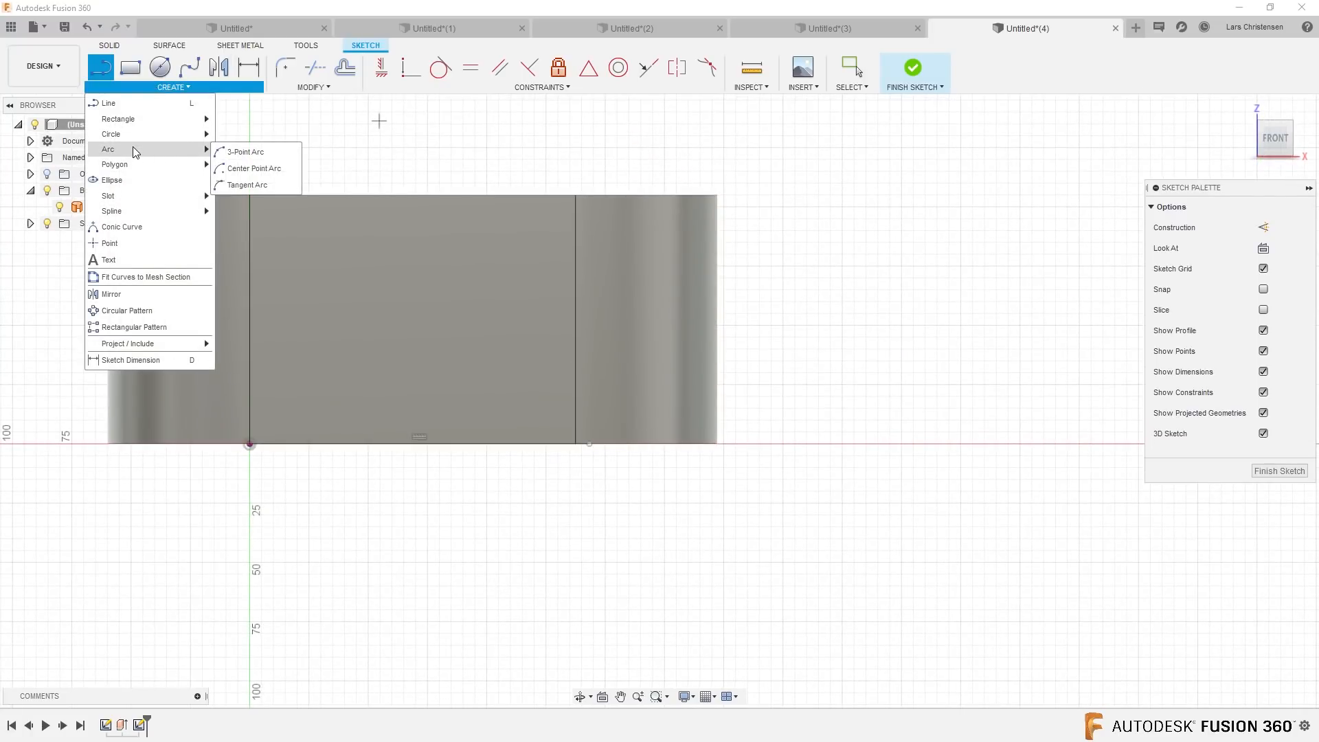
{"action": "left_click", "coordinate": [240, 153]}
{"action": "left_click", "coordinate": [591, 446]}
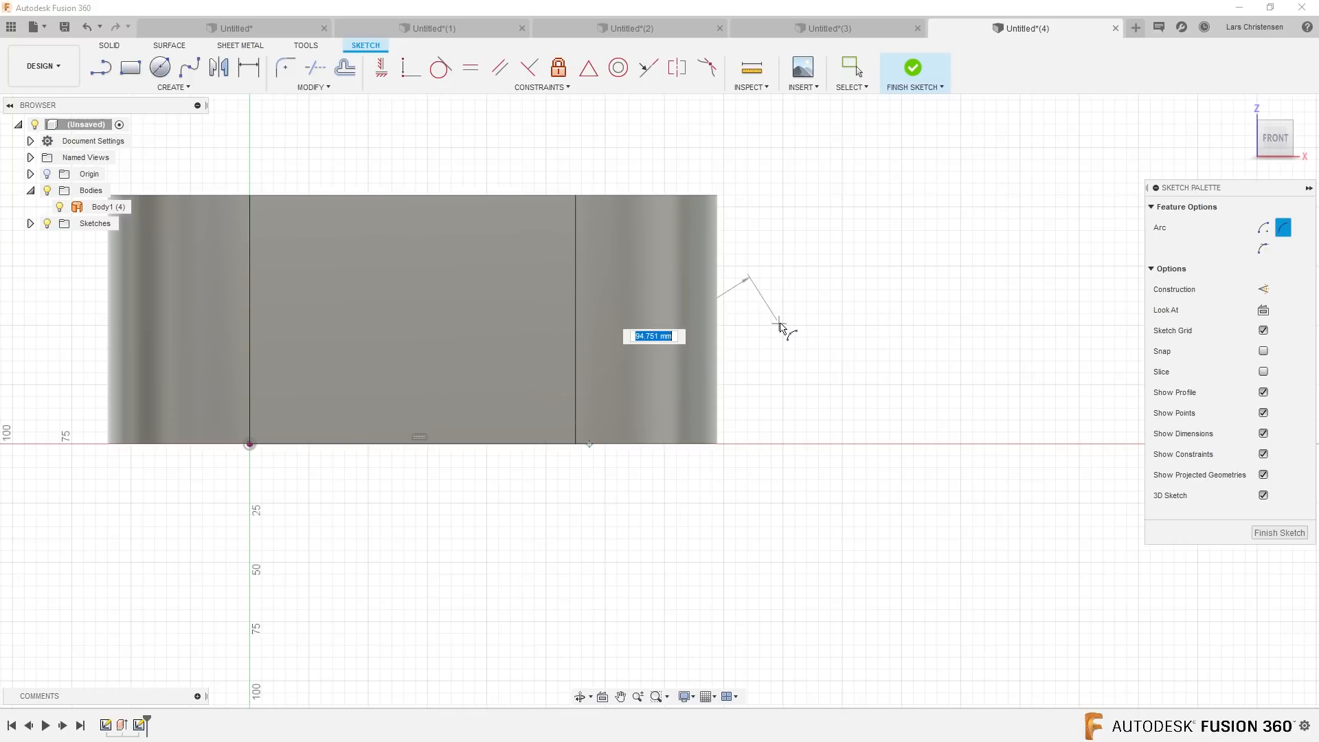
{"action": "left_click", "coordinate": [753, 312]}
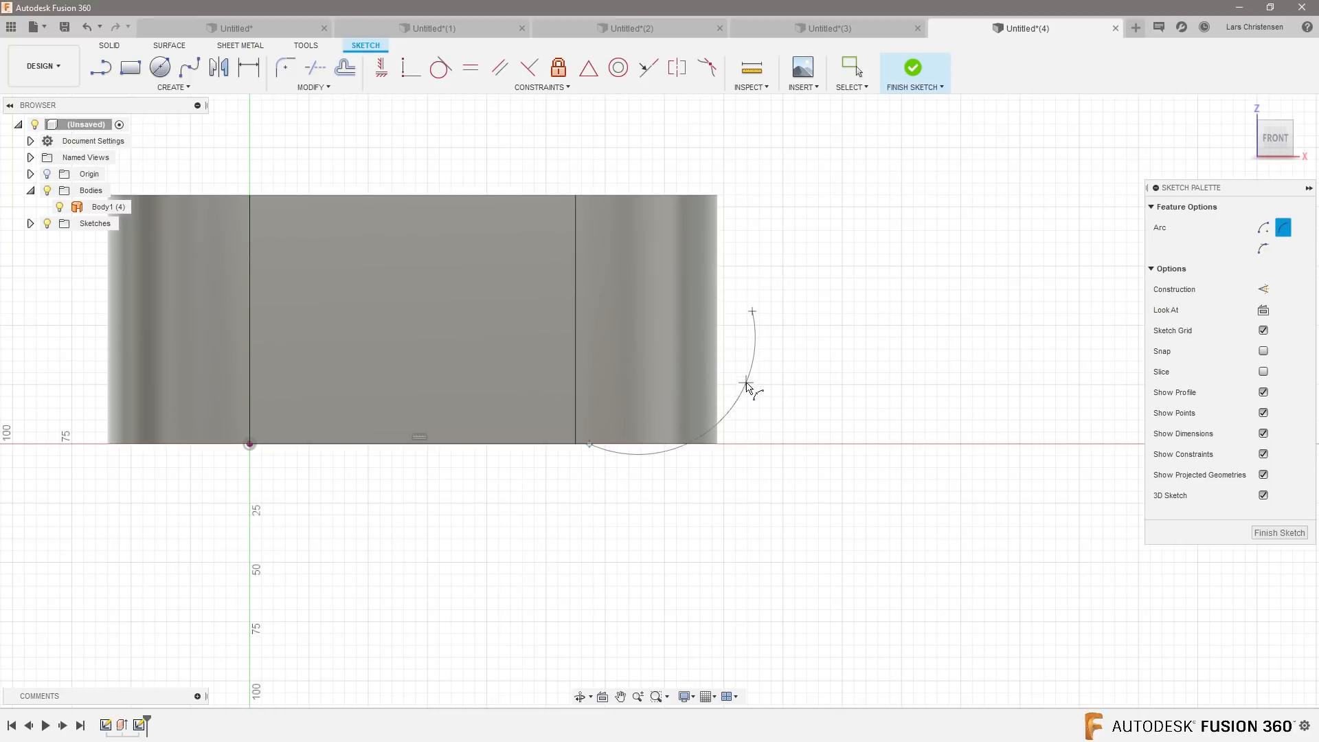
{"action": "left_click", "coordinate": [713, 396]}
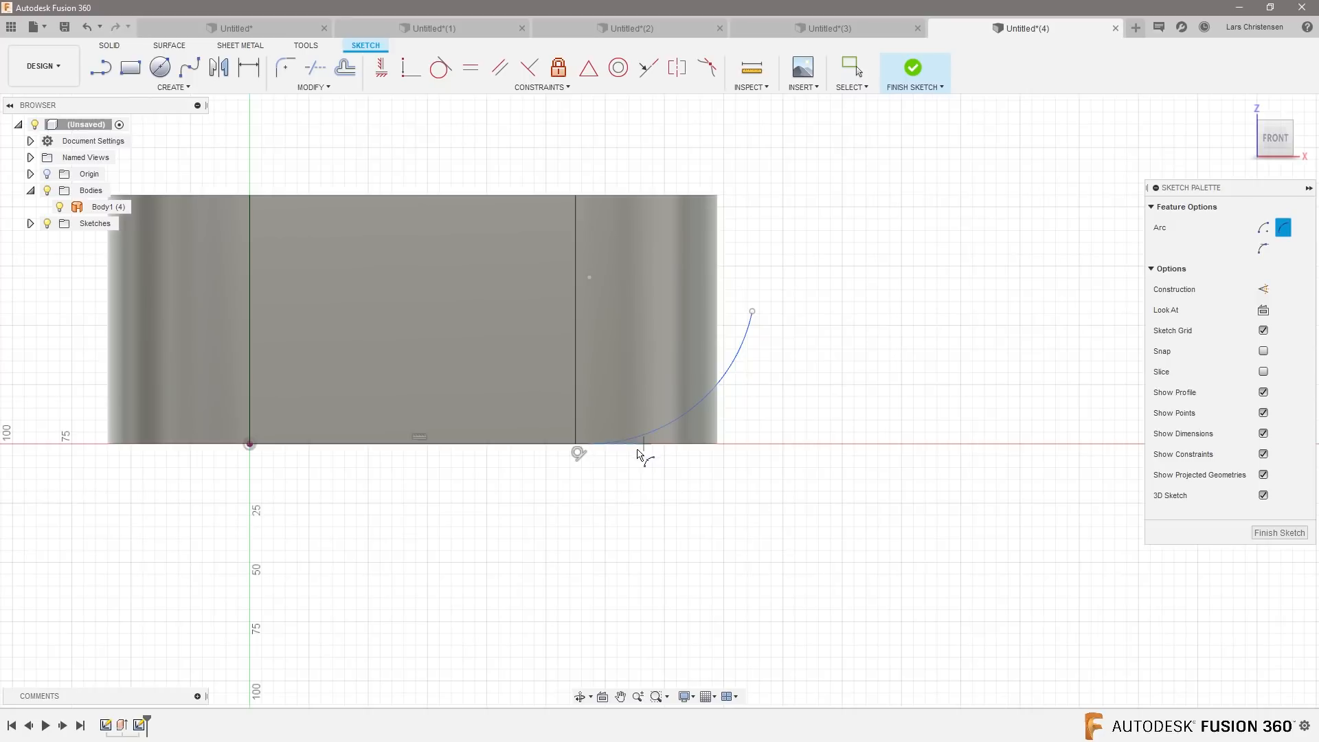
{"action": "scroll", "coordinate": [642, 450], "scroll_direction": "up", "scroll_amount": 3}
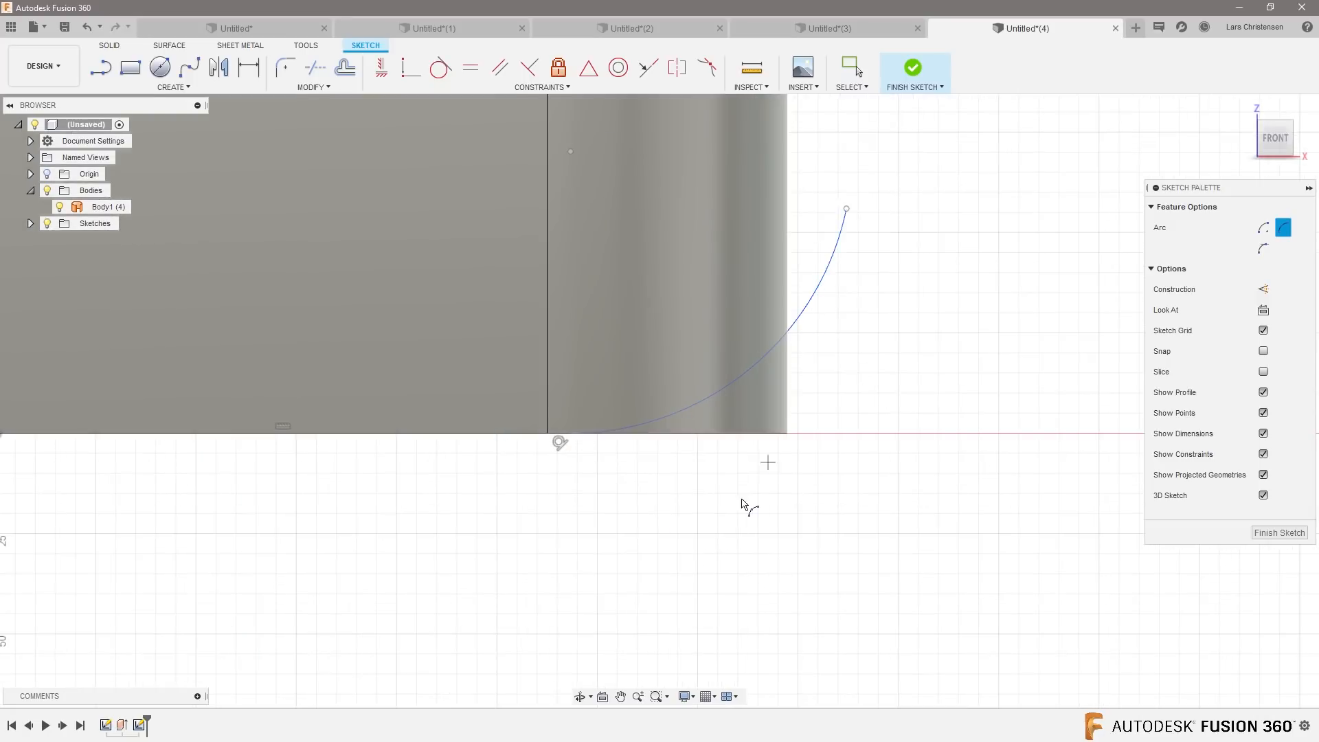
{"action": "key", "text": "Escape"}
Step: Project the wall's top edge, align the arc end vertically under its corner, and finish the sketch
{"action": "scroll", "coordinate": [540, 605], "scroll_direction": "down", "scroll_amount": 2}
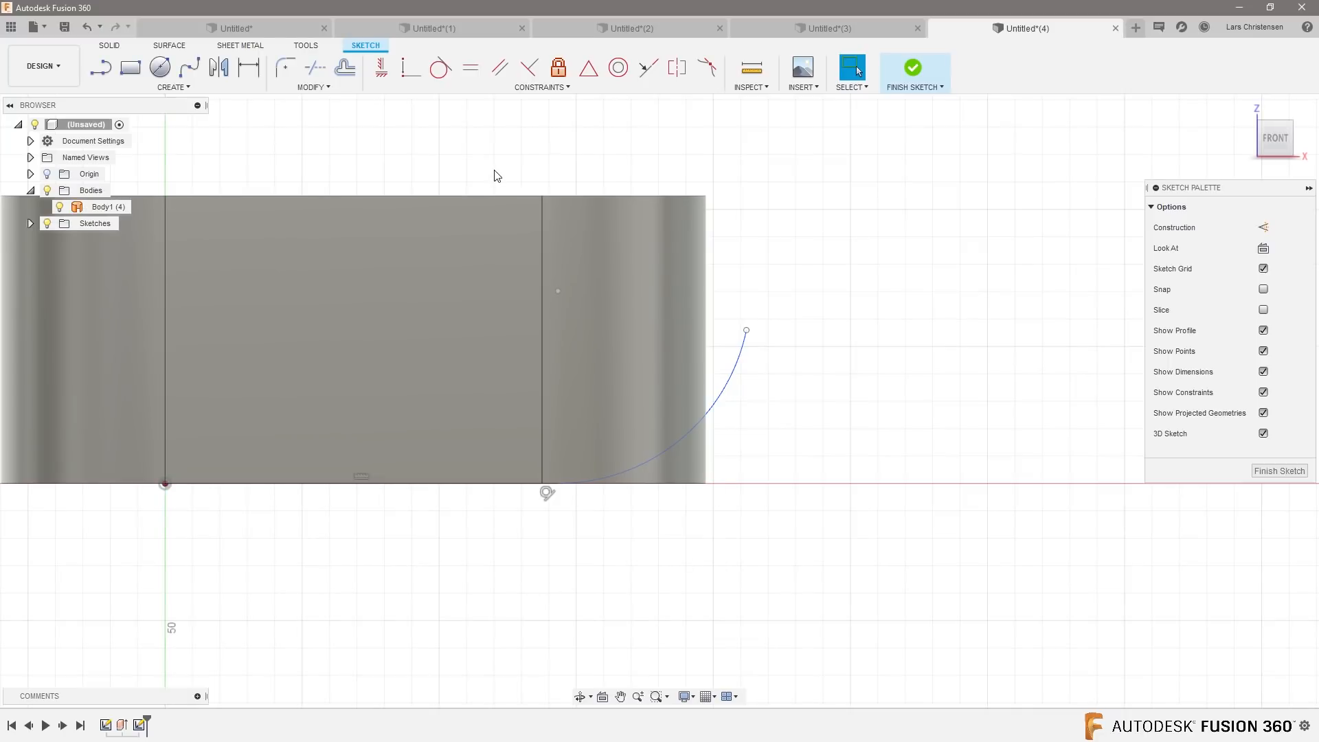
{"action": "key", "text": "p"}
{"action": "left_click", "coordinate": [665, 195]}
{"action": "left_click", "coordinate": [1050, 286]}
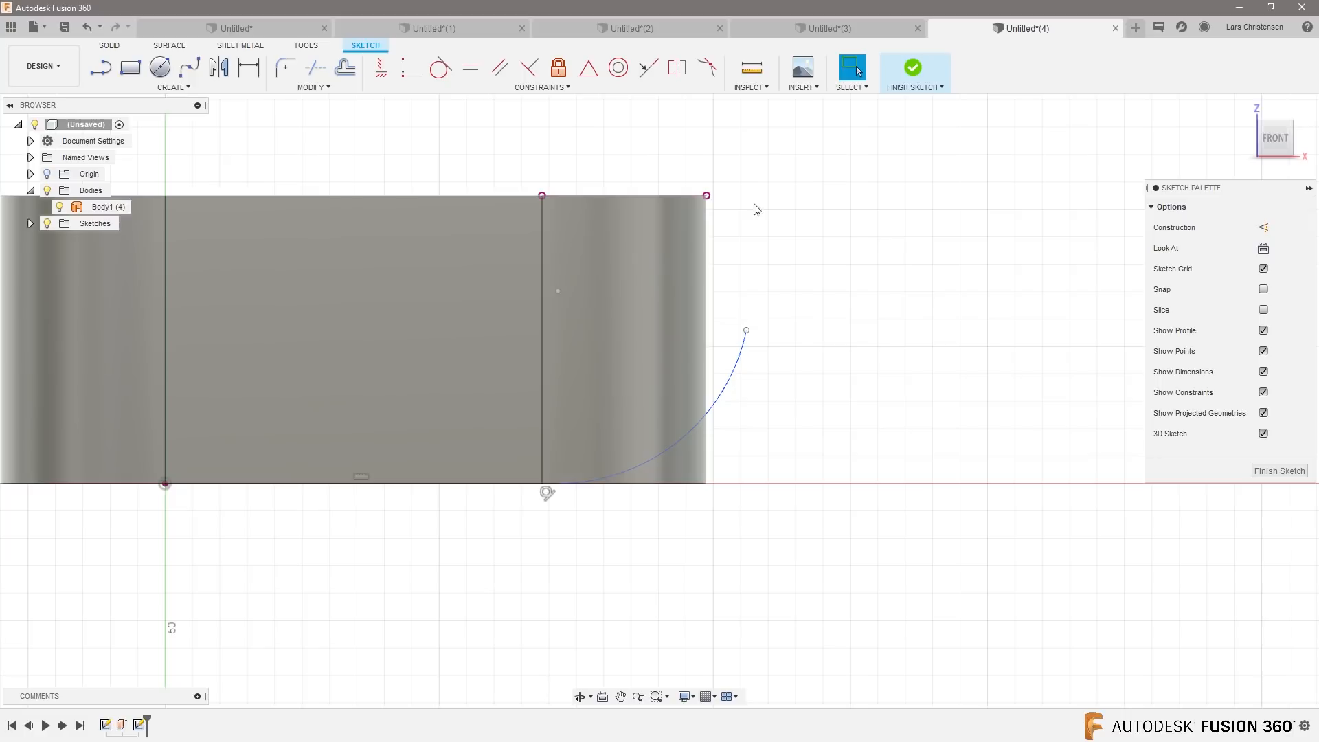
{"action": "left_click", "coordinate": [747, 331]}
{"action": "left_click", "coordinate": [708, 197]}
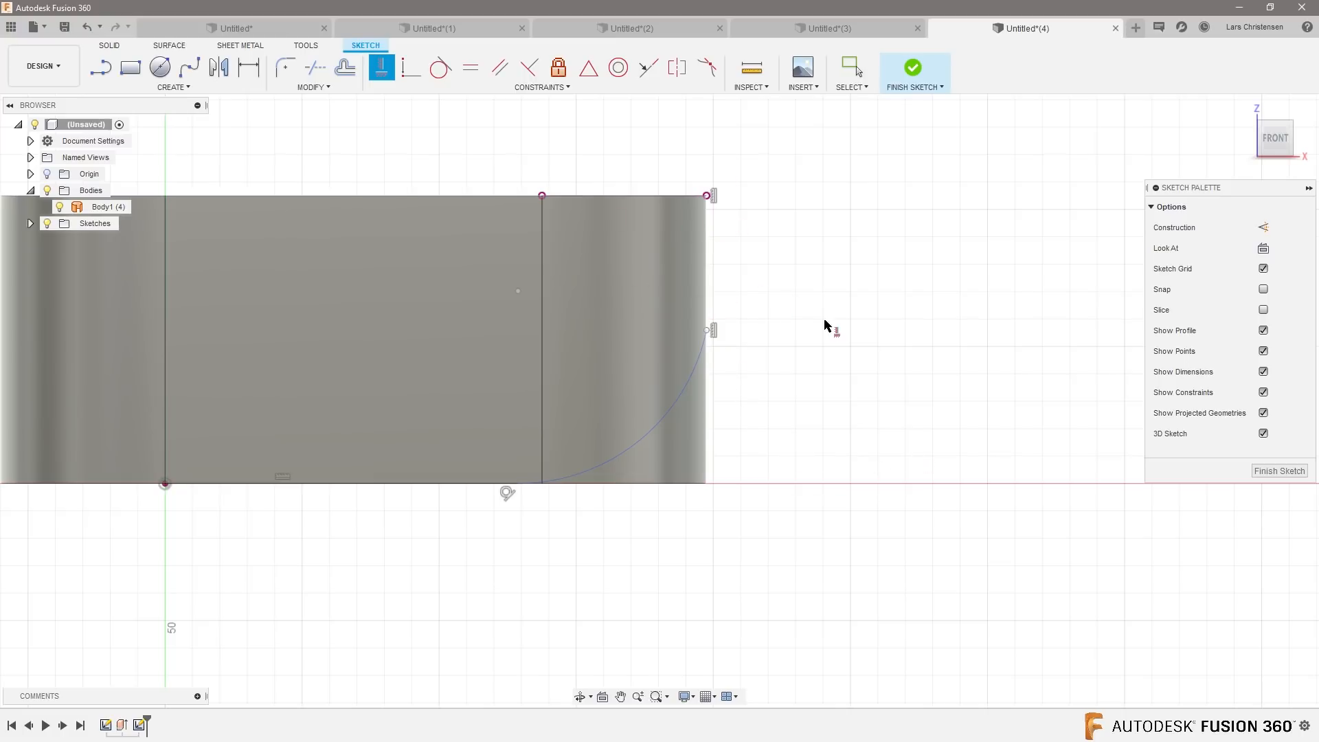
{"action": "mouse_move", "coordinate": [820, 350]}
{"action": "middle_mouse_down", "text": "shift"}
{"action": "mouse_move", "coordinate": [821, 390]}
{"action": "mouse_move", "coordinate": [678, 507]}
{"action": "mouse_move", "coordinate": [714, 474]}
{"action": "middle_mouse_up", "text": "shift"}
{"action": "left_click", "coordinate": [1280, 473]}
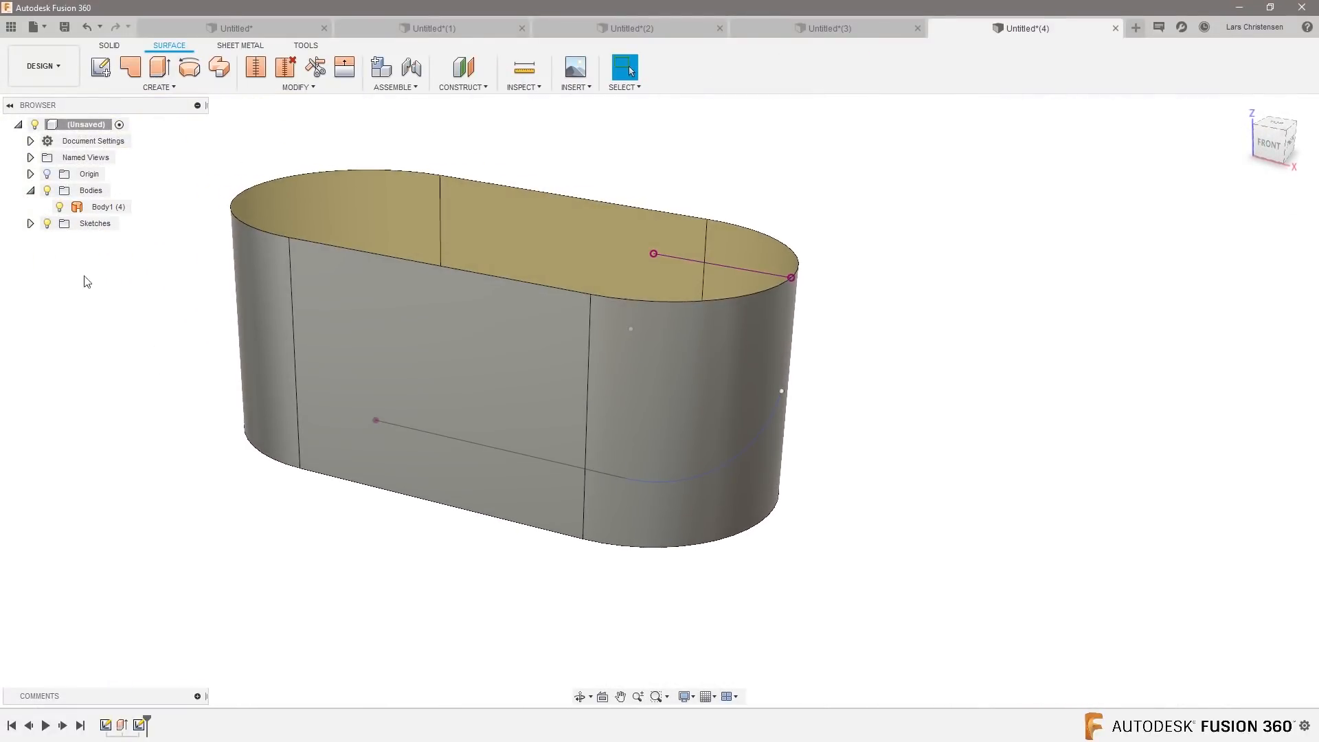
Step: Check the sketch curves by toggling the wall, then try a Patch and cancel it
{"action": "left_click", "coordinate": [59, 206]}
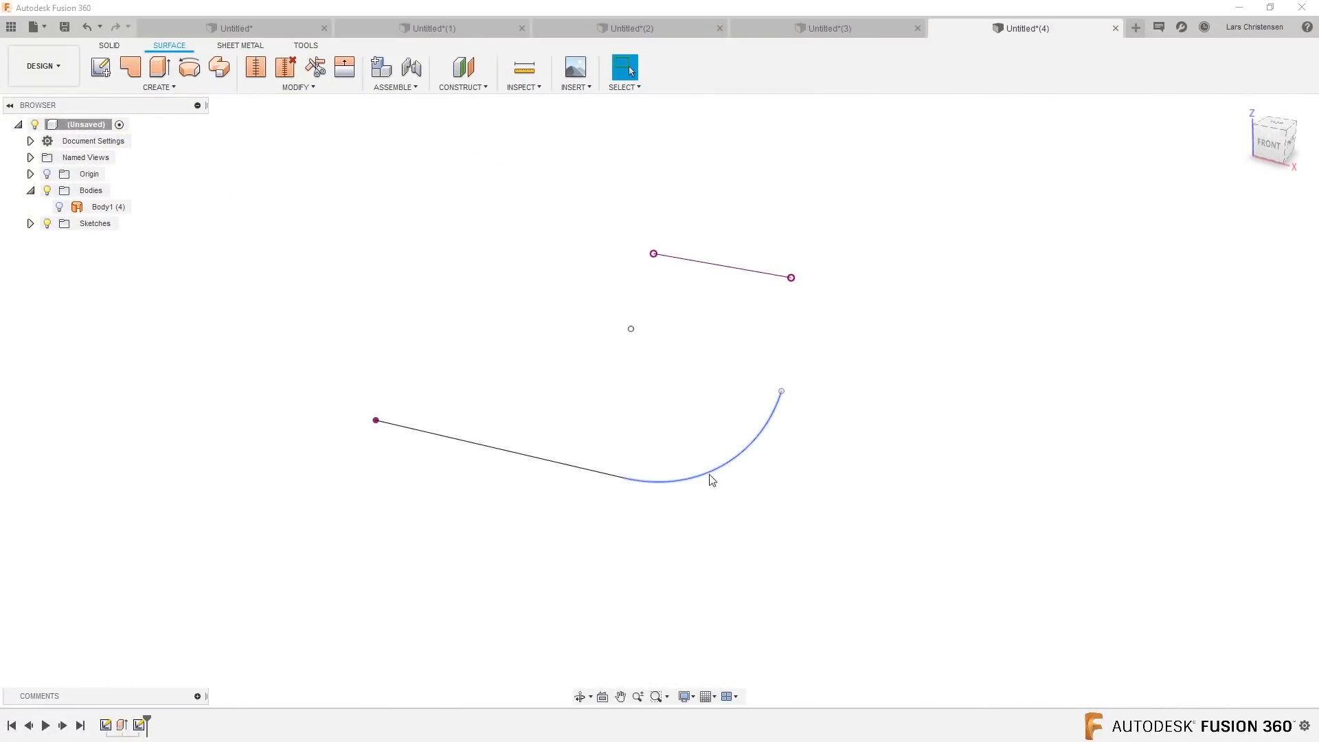
{"action": "left_click", "coordinate": [60, 207]}
{"action": "left_click", "coordinate": [130, 67]}
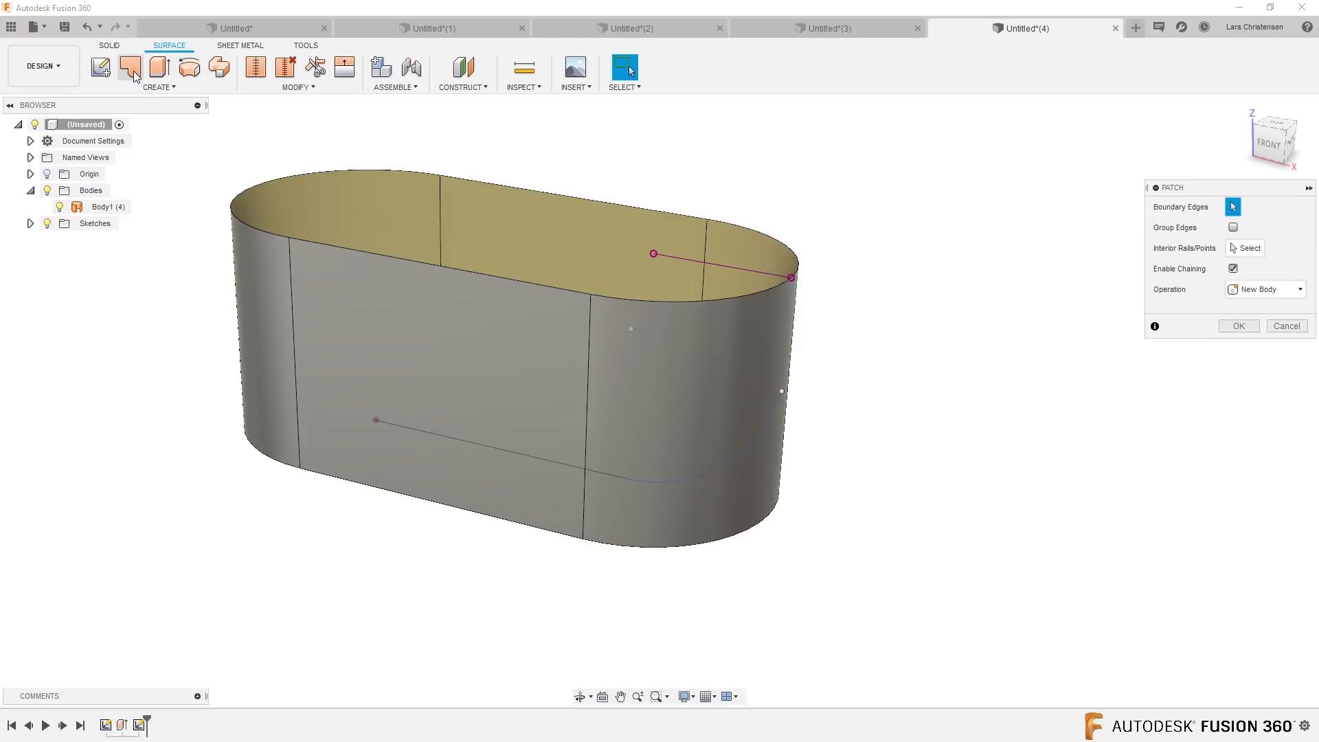
{"action": "middle_click_drag", "start_coordinate": [1034, 396], "coordinate": [1045, 409], "text": "shift"}
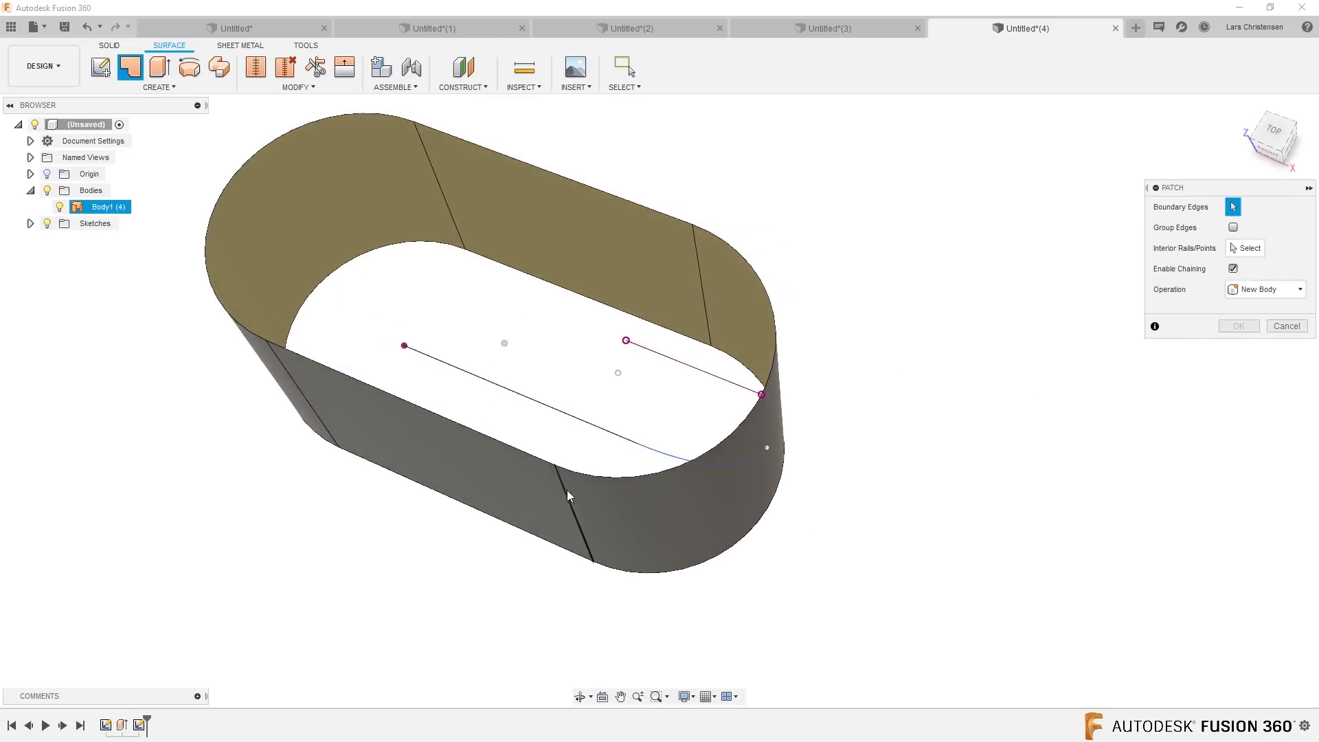
{"action": "left_click", "coordinate": [570, 417]}
{"action": "middle_click_drag", "start_coordinate": [599, 449], "coordinate": [639, 430], "text": "shift"}
{"action": "left_click", "coordinate": [1271, 388]}
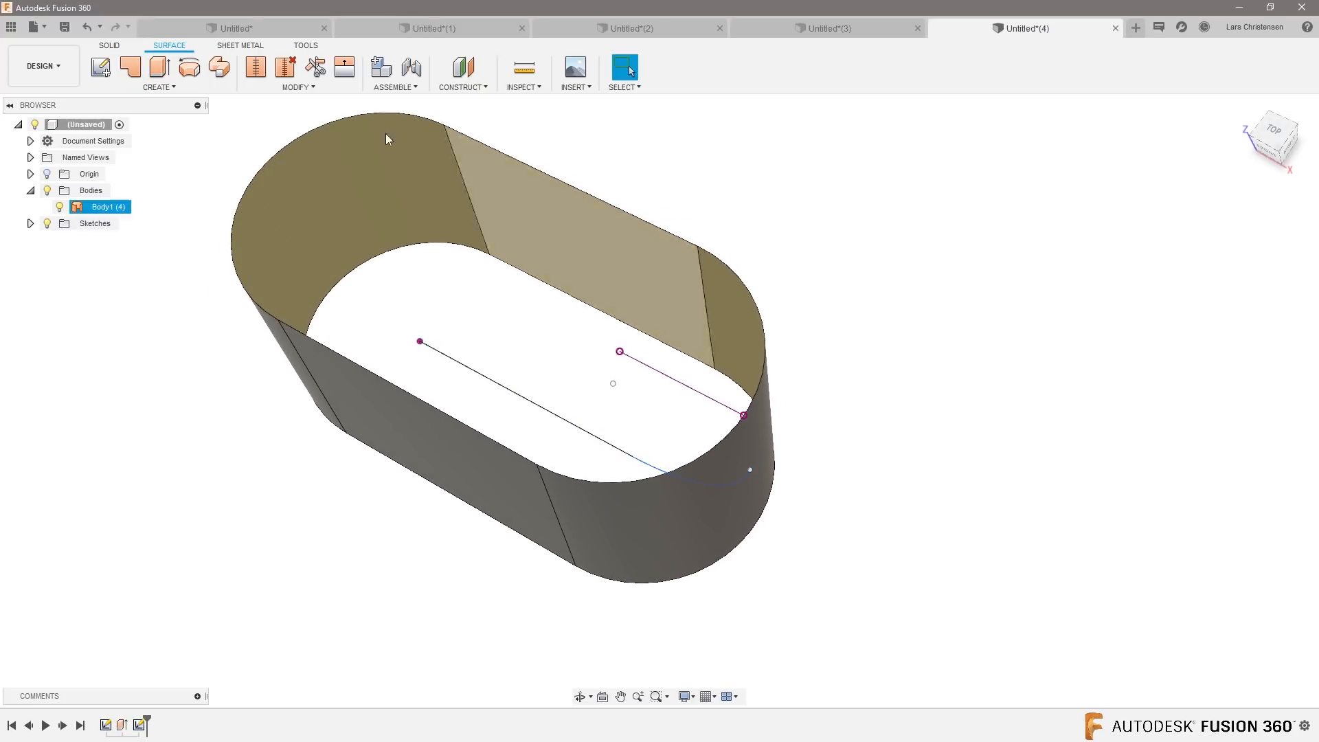
Step: Extrude the line and arc 100 mm into a new surface sheet, Body2, crossing the wall
{"action": "left_click", "coordinate": [159, 67]}
{"action": "left_click", "coordinate": [532, 400]}
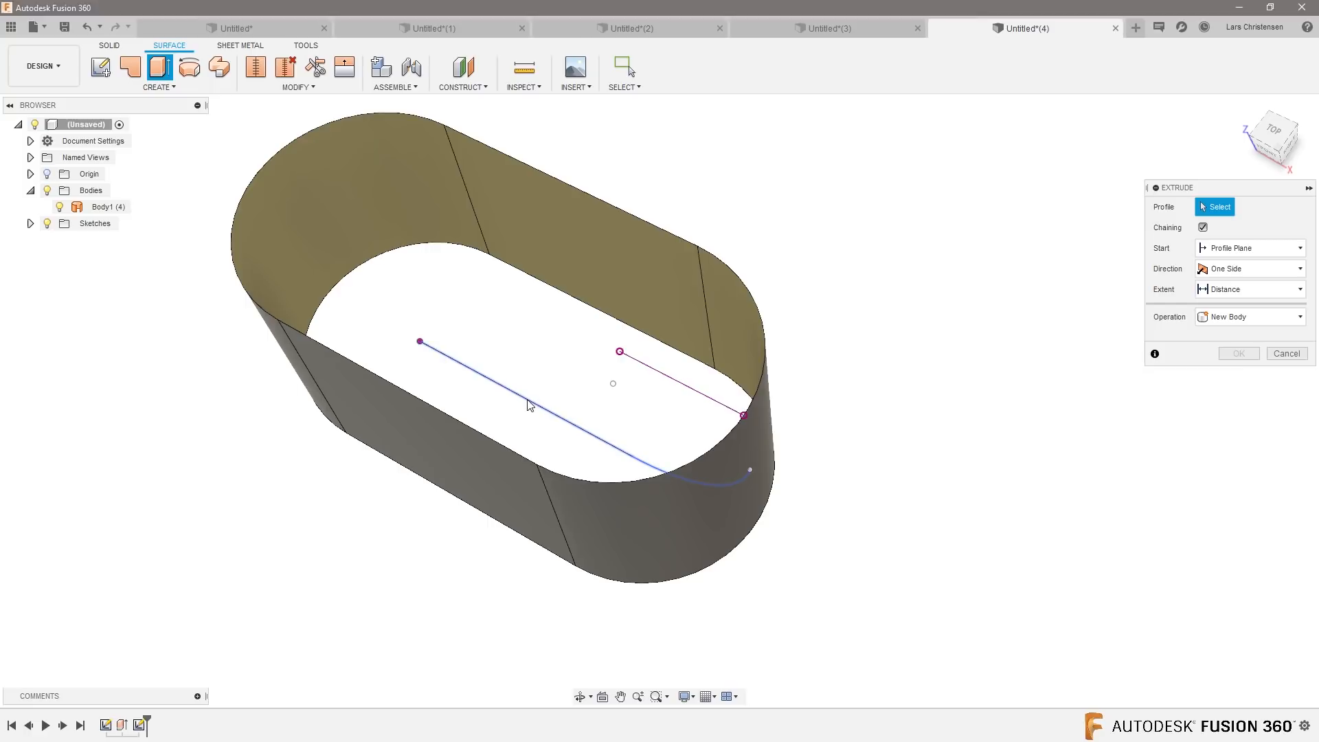
{"action": "left_click_drag", "start_coordinate": [587, 419], "coordinate": [454, 609]}
{"action": "middle_click_drag", "start_coordinate": [1050, 440], "coordinate": [825, 516], "text": "shift"}
{"action": "left_click", "coordinate": [1239, 395]}
{"action": "middle_click_drag", "start_coordinate": [406, 495], "coordinate": [533, 481], "text": "shift"}
{"action": "left_click", "coordinate": [107, 210]}
{"action": "middle_click_drag", "start_coordinate": [584, 384], "coordinate": [819, 235], "text": "shift"}
{"action": "left_click", "coordinate": [855, 152]}
{"action": "middle_click_drag", "start_coordinate": [855, 152], "coordinate": [926, 279], "text": "shift"}
{"action": "scroll", "coordinate": [926, 279], "scroll_direction": "down", "scroll_amount": 1}
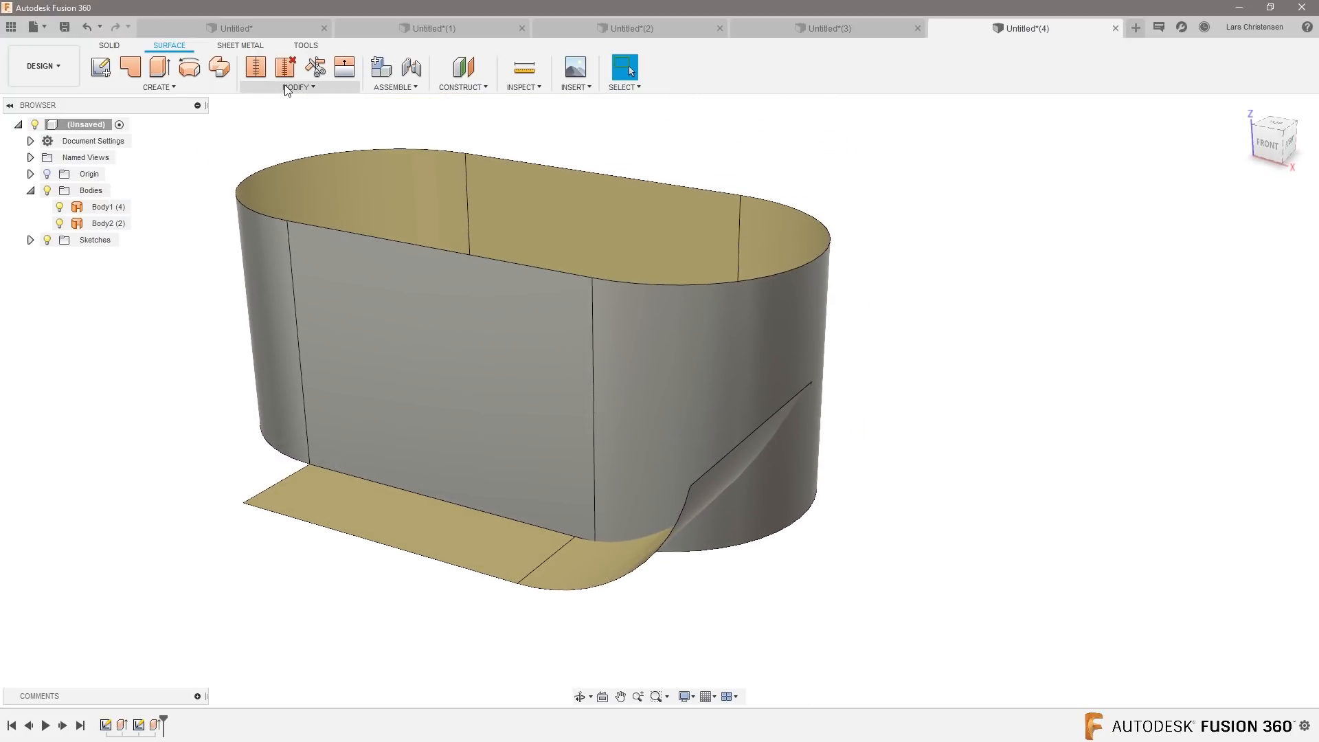
Step: Trim the sheet with wall Body1 as the tool, removing the region outside the wall
{"action": "left_click", "coordinate": [317, 69]}
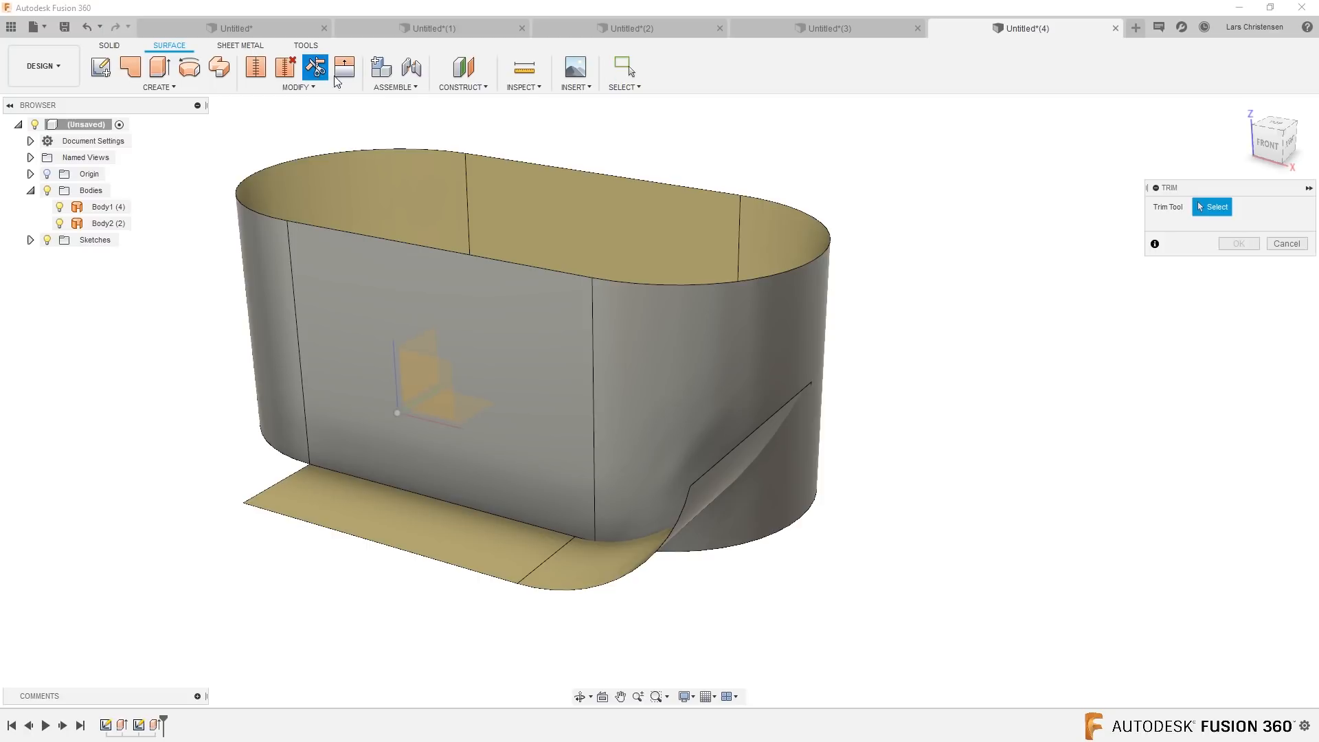
{"action": "left_click", "coordinate": [797, 476]}
{"action": "middle_click_drag", "start_coordinate": [797, 477], "coordinate": [568, 458], "text": "shift"}
{"action": "left_click", "coordinate": [568, 458]}
{"action": "left_click", "coordinate": [1243, 245]}
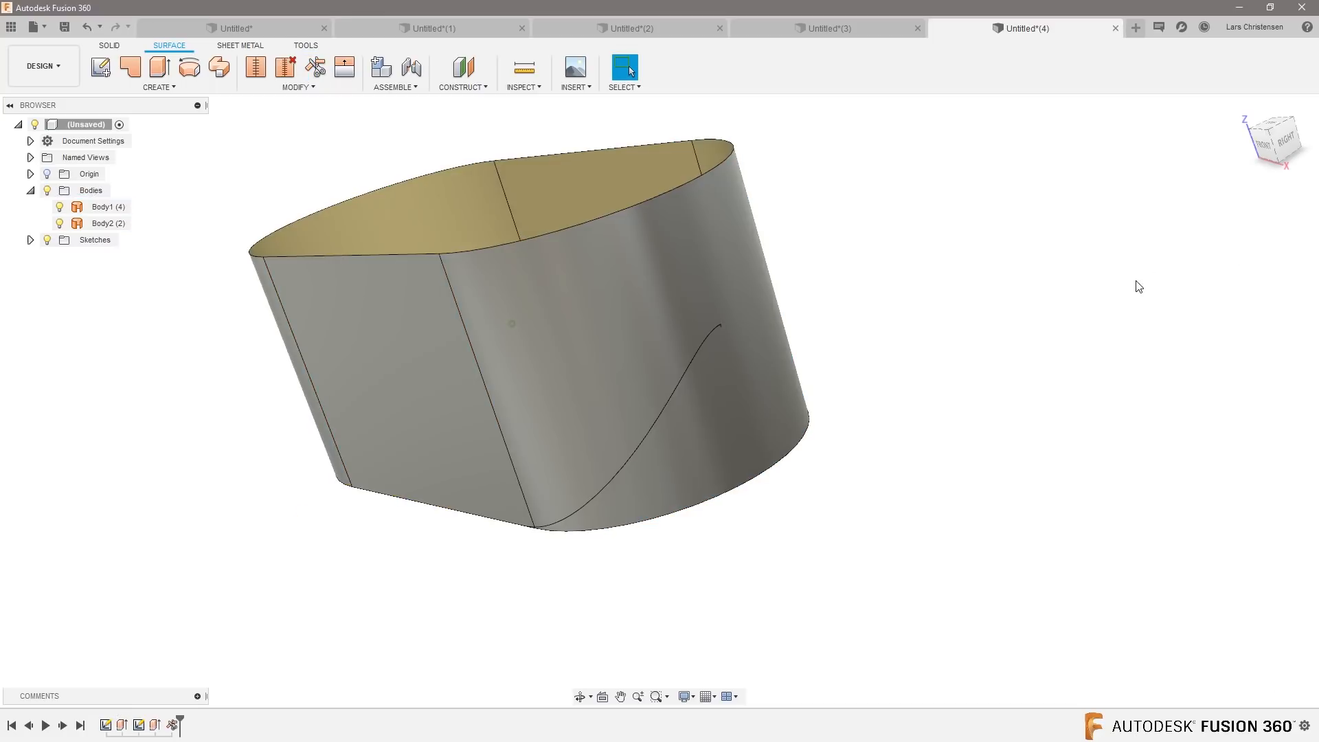
{"action": "middle_click_drag", "start_coordinate": [551, 451], "coordinate": [781, 426], "text": "shift"}
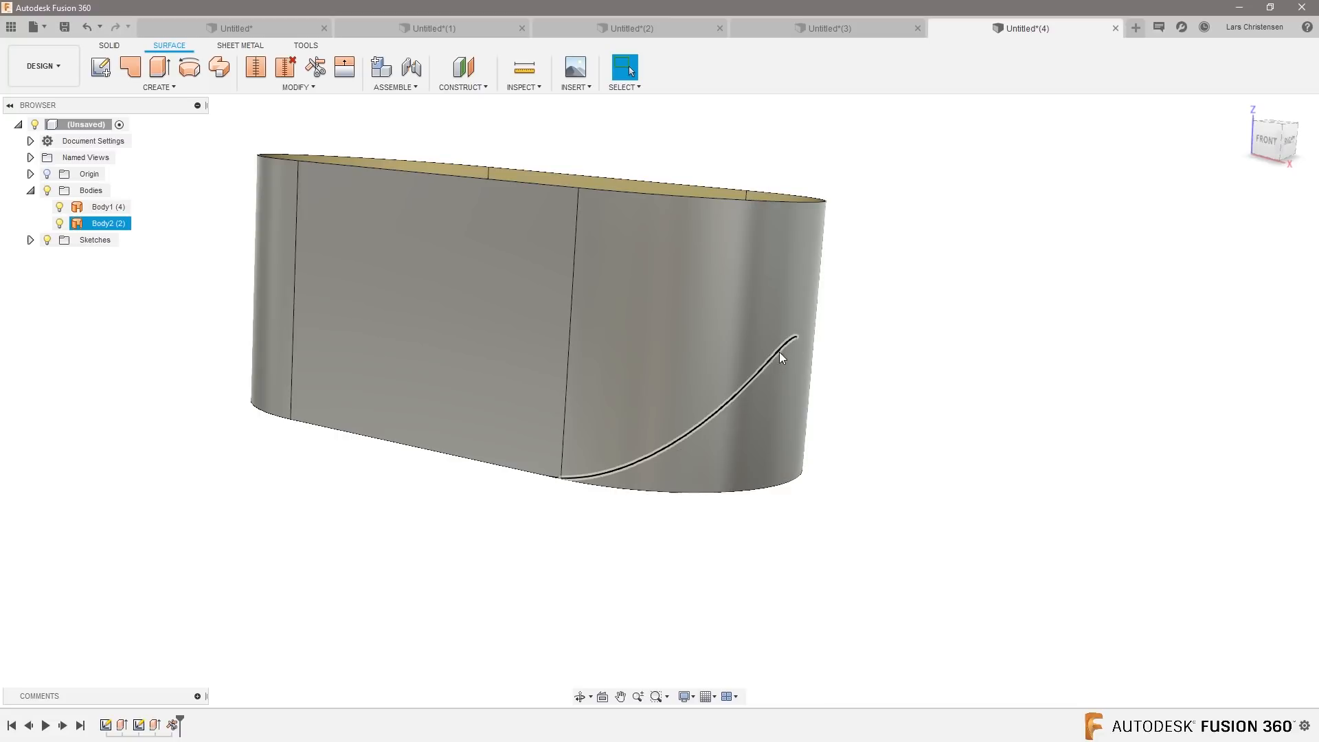
{"action": "middle_click_drag", "start_coordinate": [726, 406], "coordinate": [971, 430], "text": "shift"}
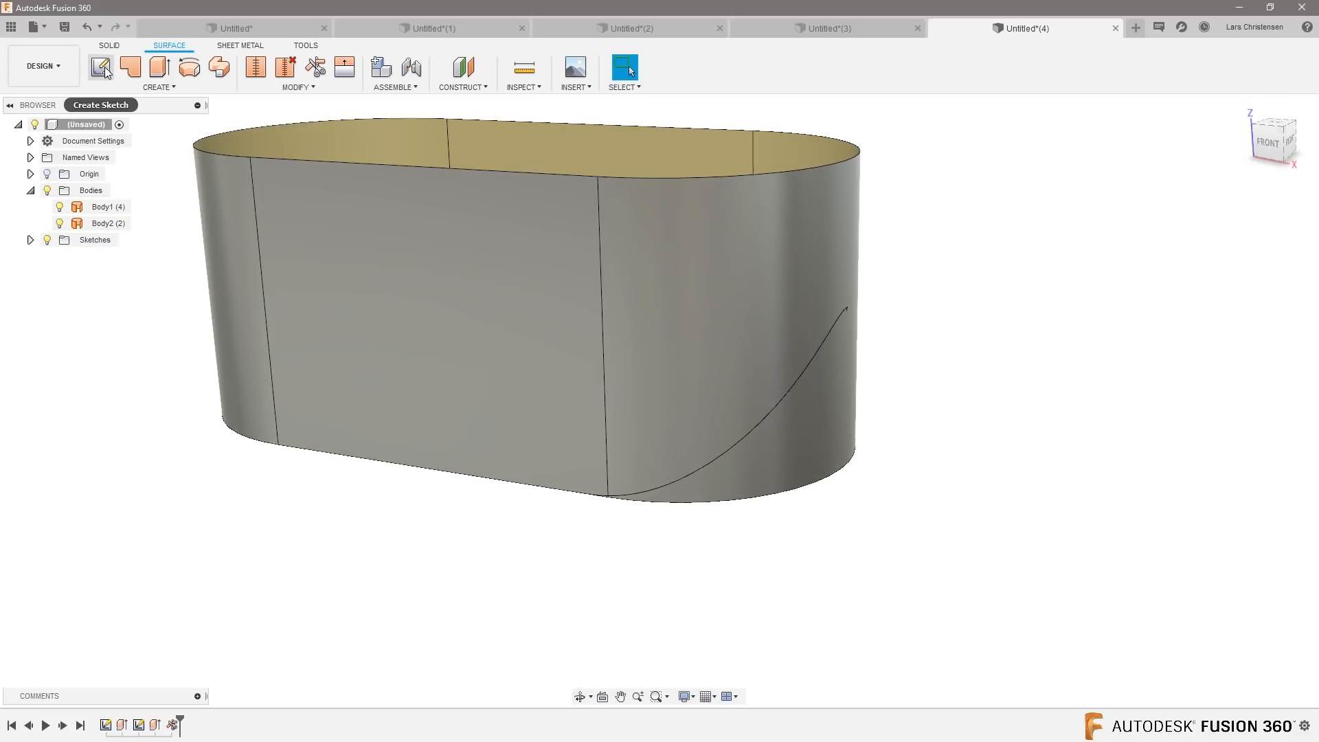
Step: Hide and reshow the trimmed sheet and wall bodies to inspect the new curved edge
{"action": "left_click", "coordinate": [59, 224]}
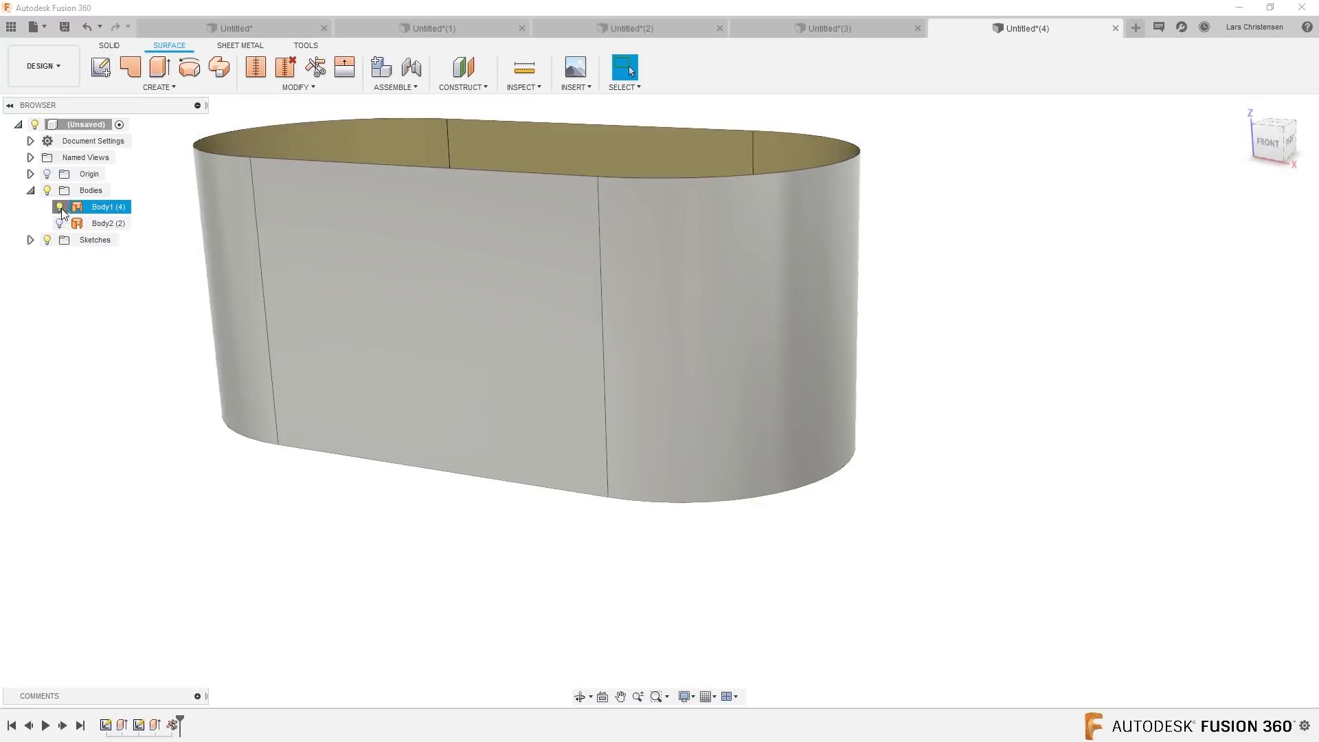
{"action": "left_click", "coordinate": [60, 207]}
{"action": "left_click", "coordinate": [60, 224]}
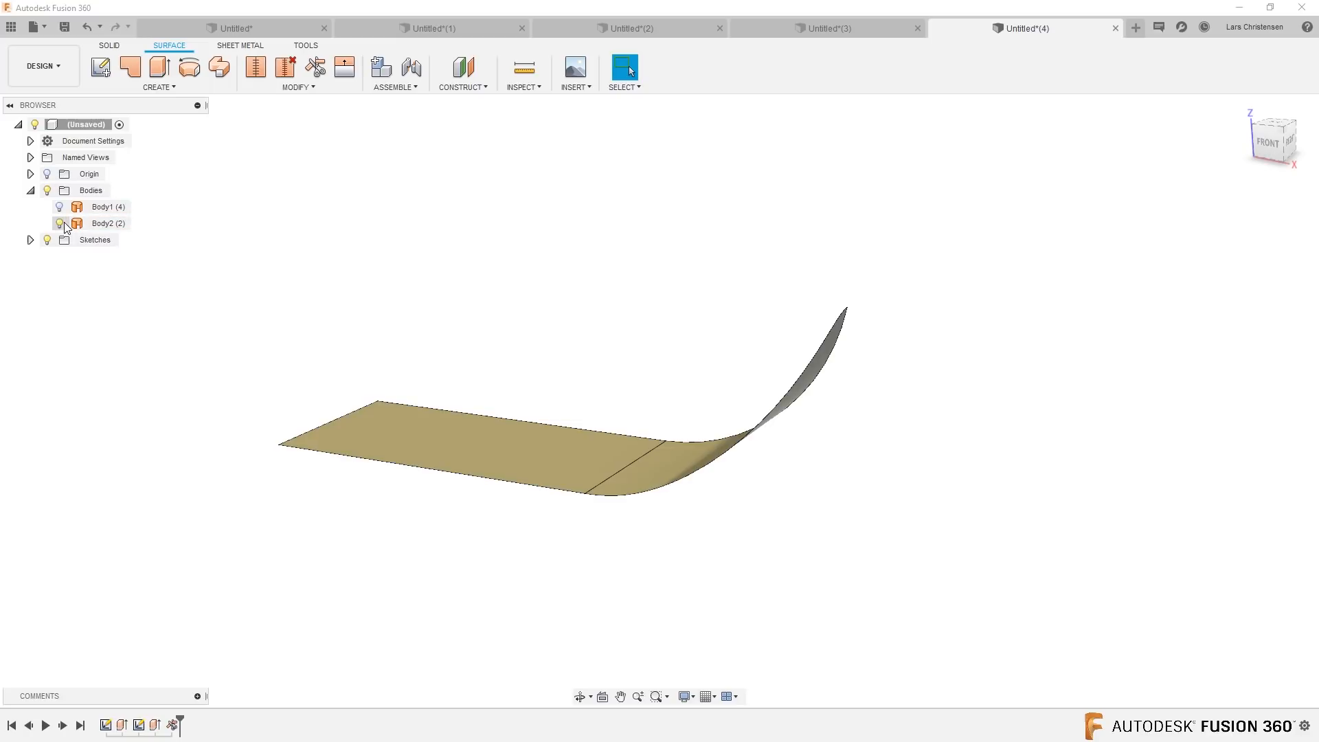
{"action": "left_click", "coordinate": [60, 207]}
{"action": "middle_click_drag", "start_coordinate": [277, 213], "coordinate": [127, 395], "text": "shift"}
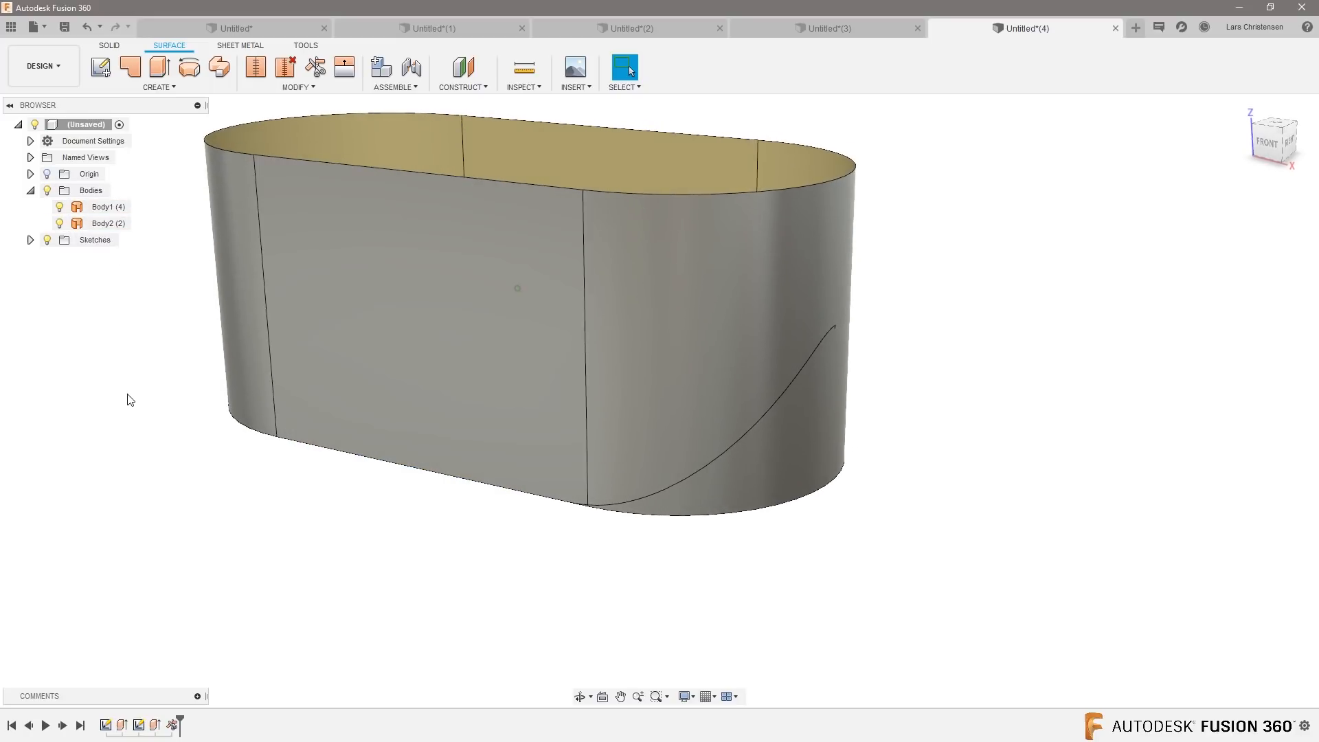
{"action": "left_click", "coordinate": [99, 67]}
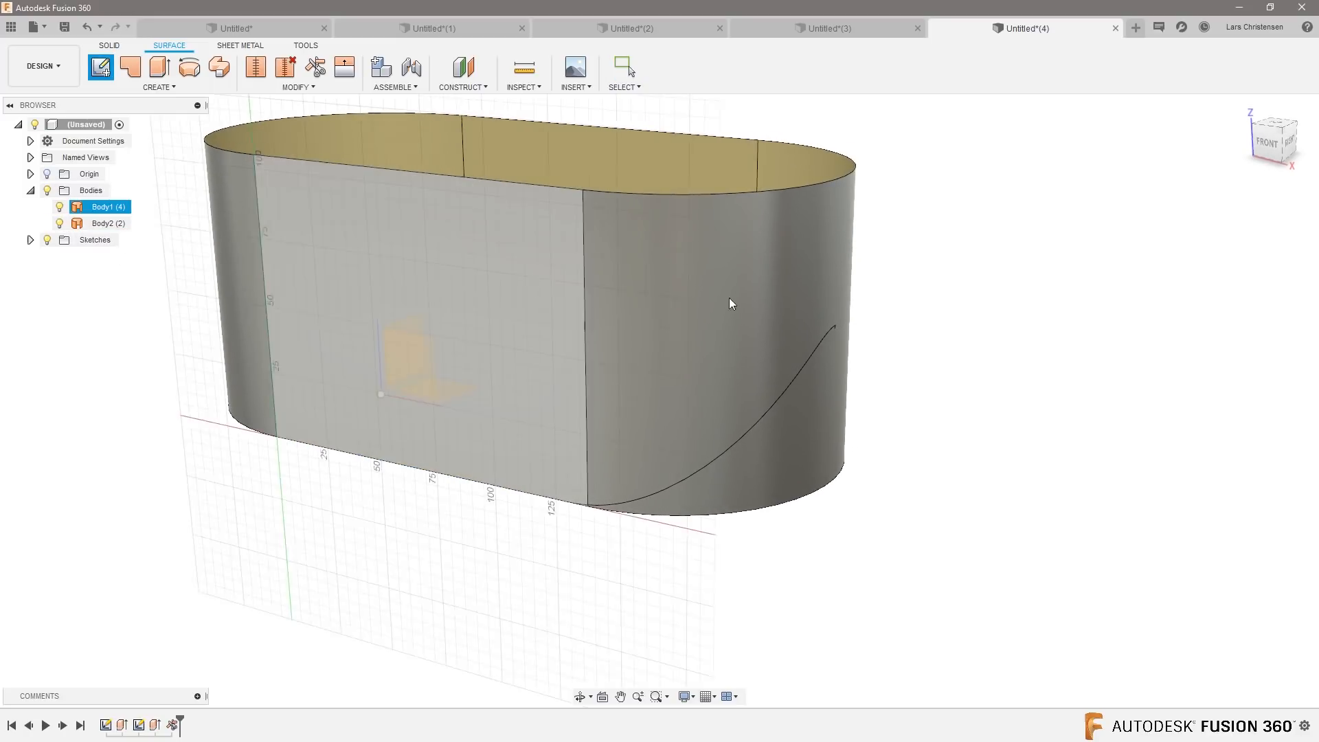
Step: Place a sketch on an origin plane and project the wall's curved edge into it
{"action": "mouse_move", "coordinate": [605, 431]}
{"action": "middle_mouse_down", "text": "shift"}
{"action": "mouse_move", "coordinate": [596, 448]}
{"action": "mouse_move", "coordinate": [419, 324]}
{"action": "middle_mouse_up", "text": "shift"}
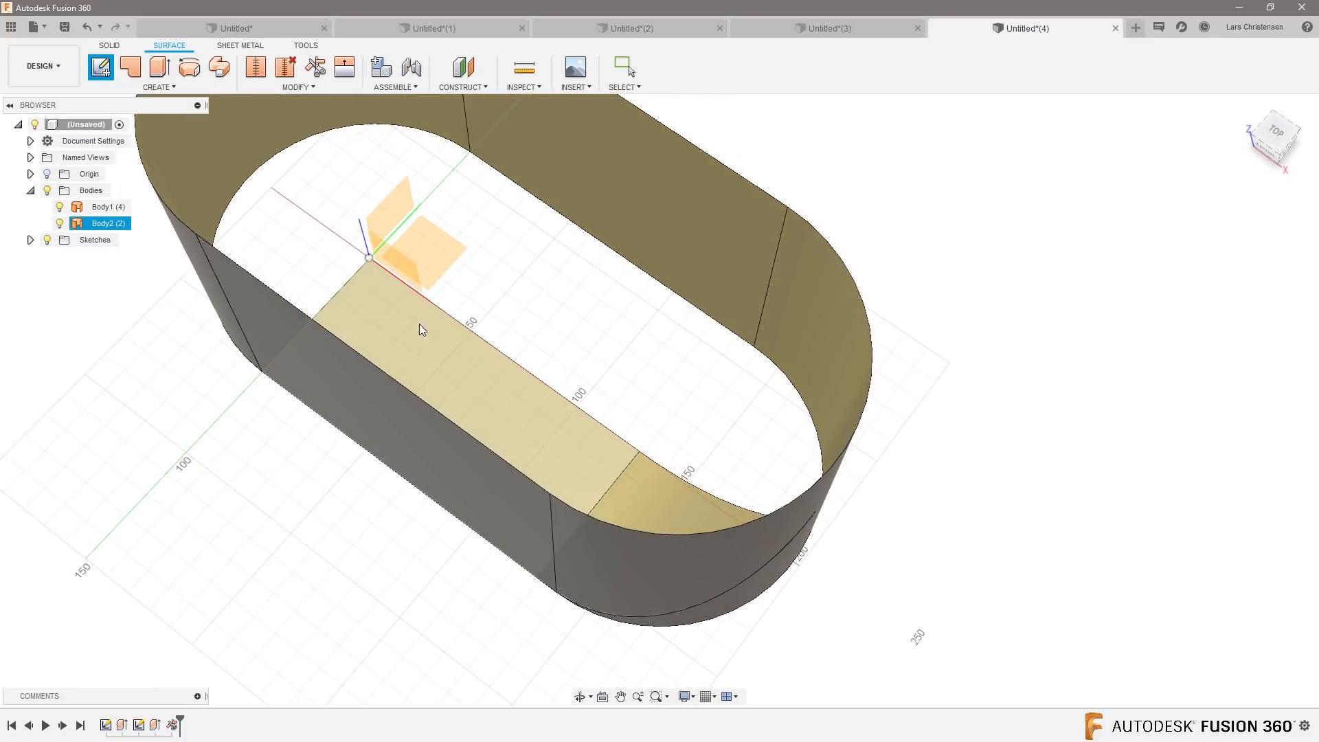
{"action": "left_click", "coordinate": [415, 270]}
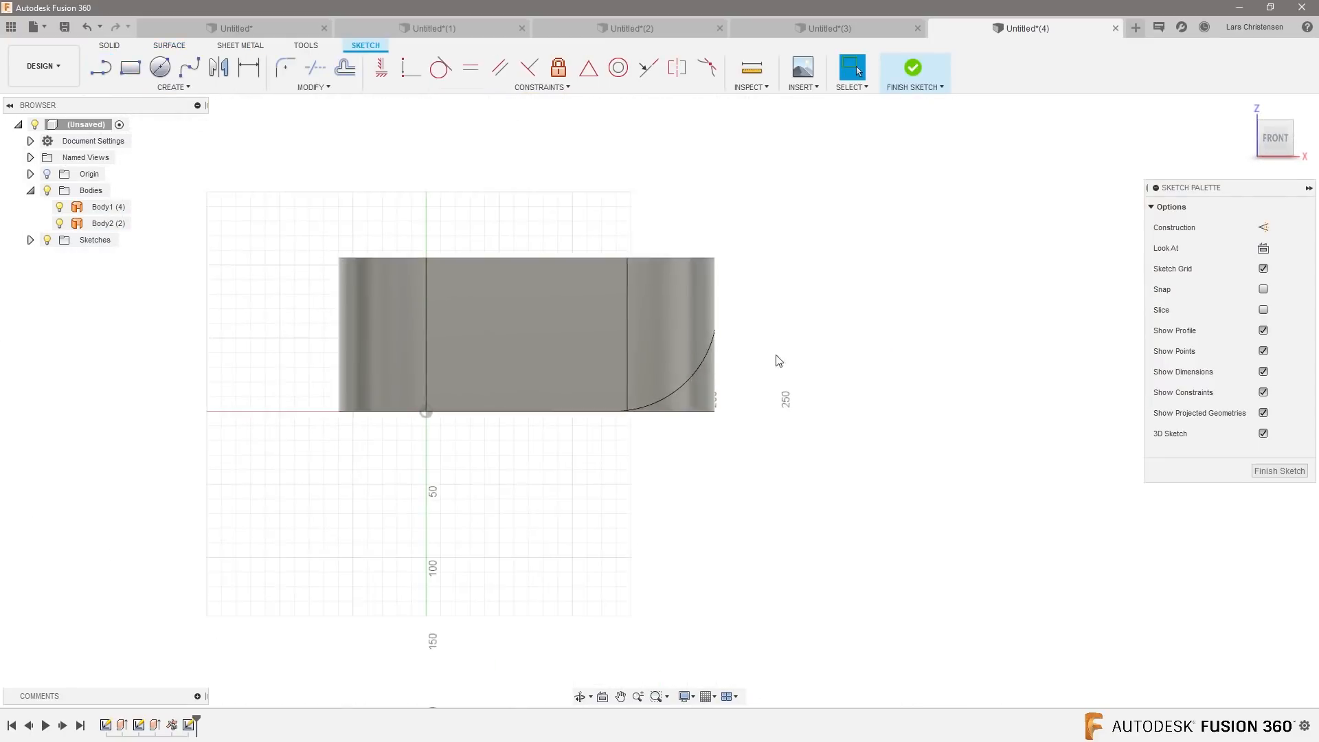
{"action": "key", "text": "p"}
{"action": "left_click", "coordinate": [649, 362]}
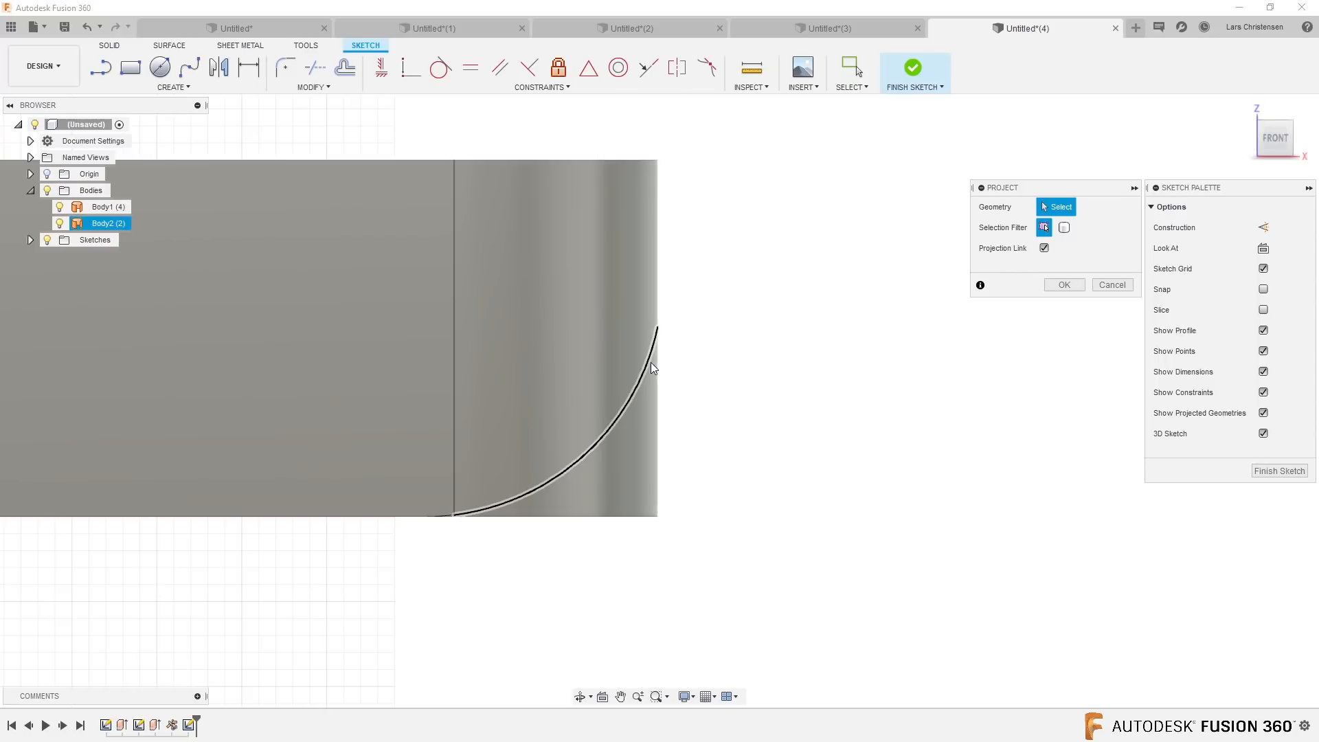
{"action": "left_click", "coordinate": [1065, 285]}
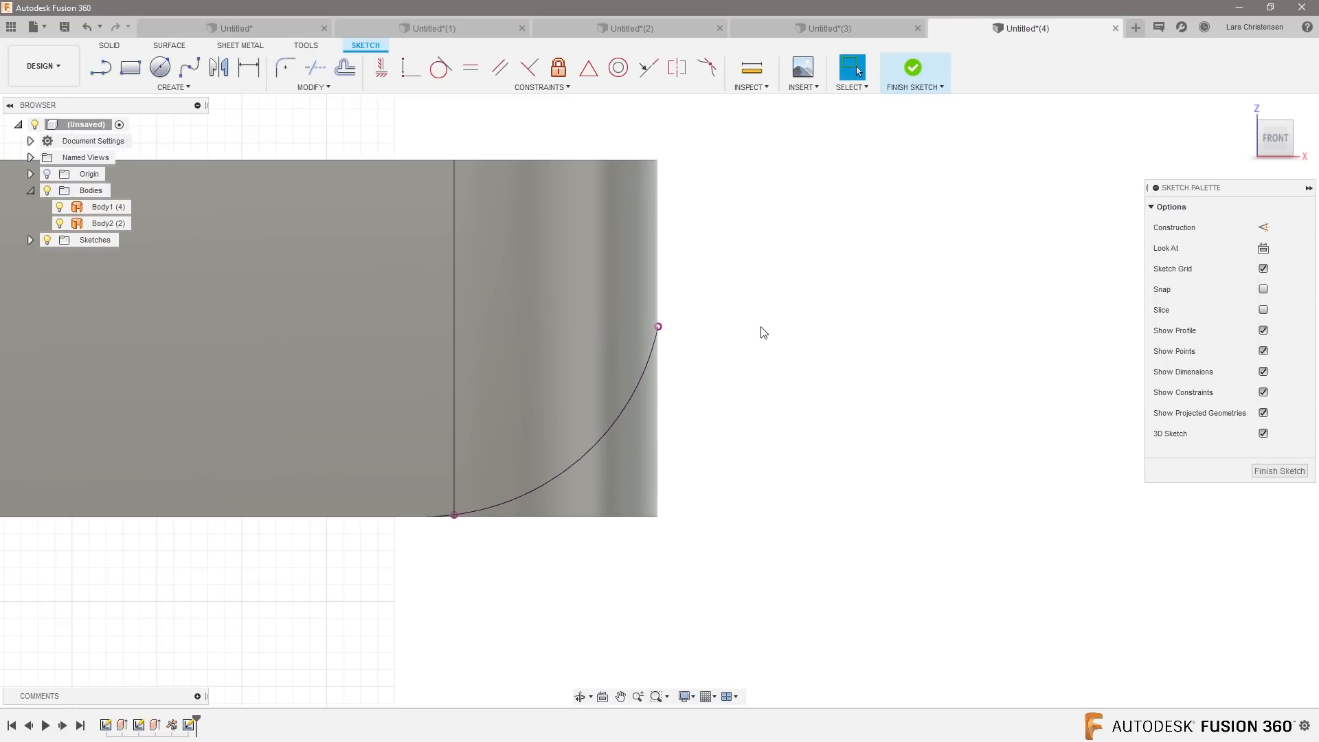
Step: Draw a 10 mm circle centred on the projected curve's upper end
{"action": "key", "text": "c"}
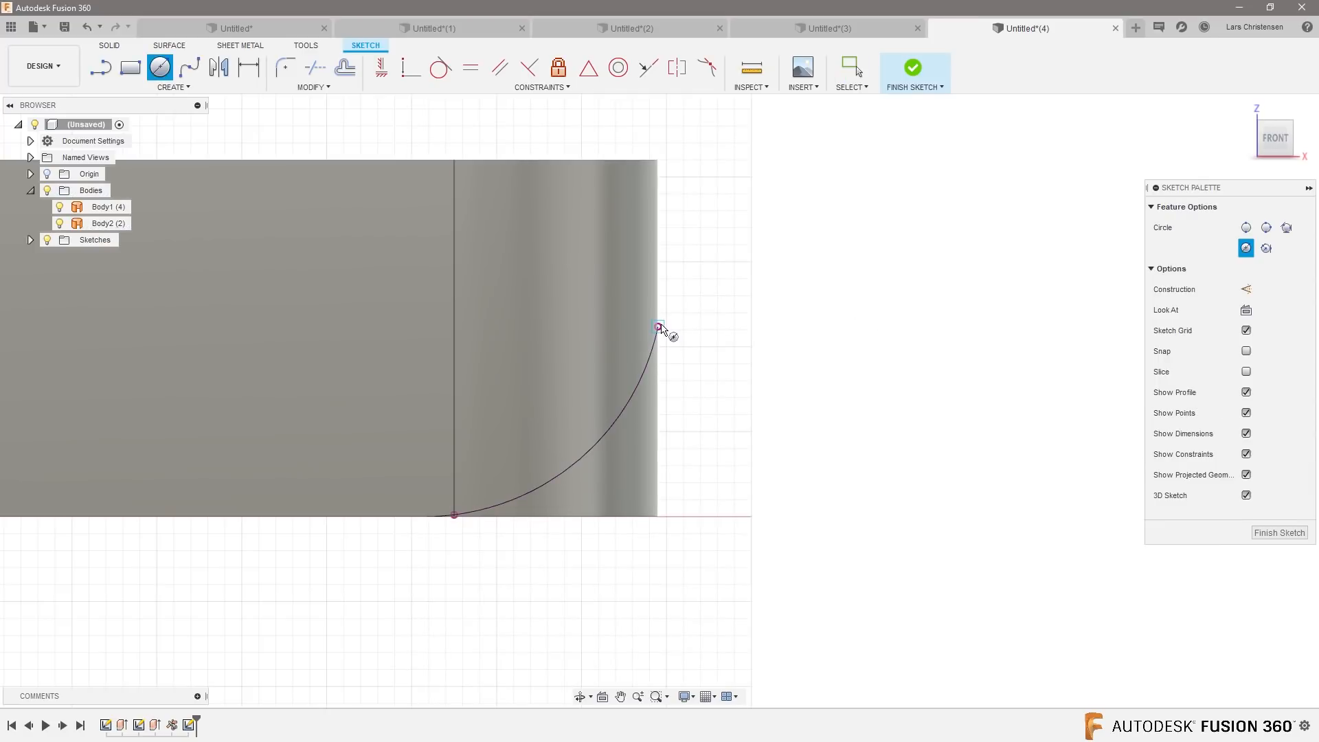
{"action": "left_click", "coordinate": [659, 327]}
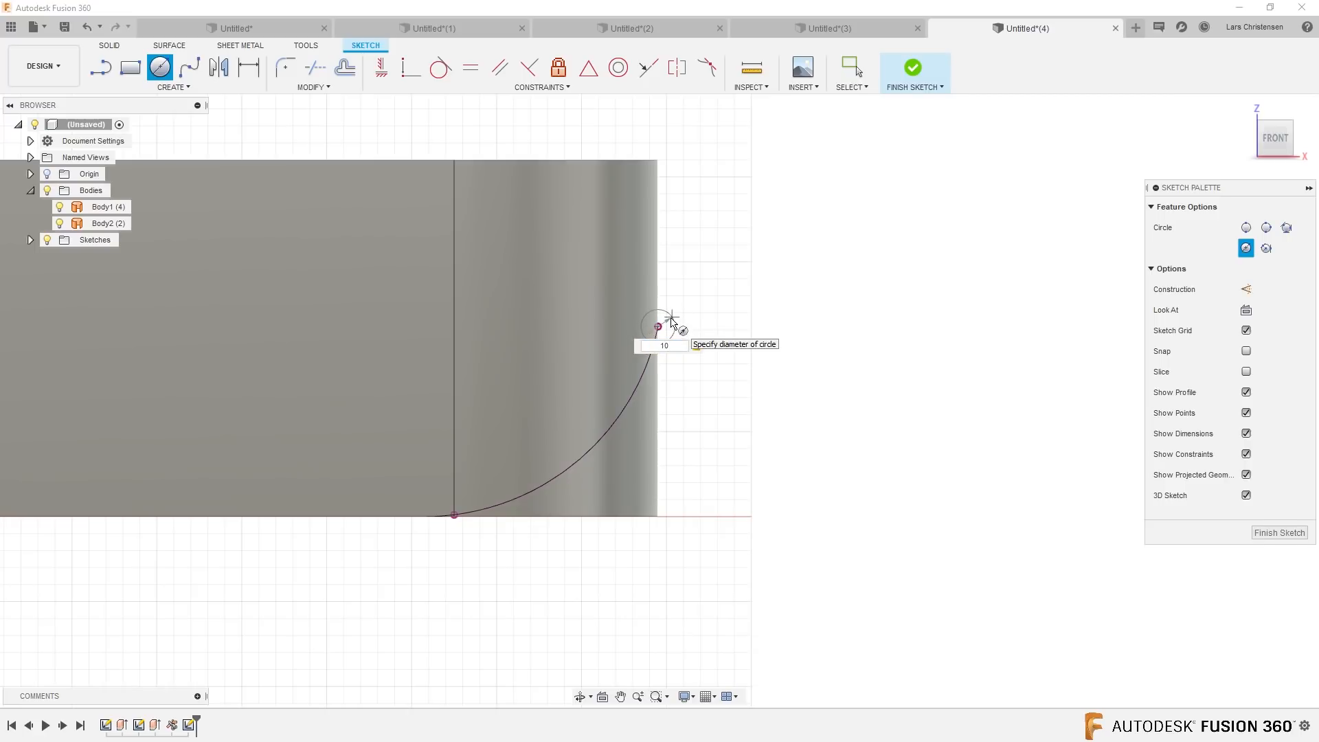
{"action": "key", "text": "Return"}
{"action": "key", "text": "Escape"}
{"action": "middle_click_drag", "start_coordinate": [754, 333], "coordinate": [804, 386], "text": "shift"}
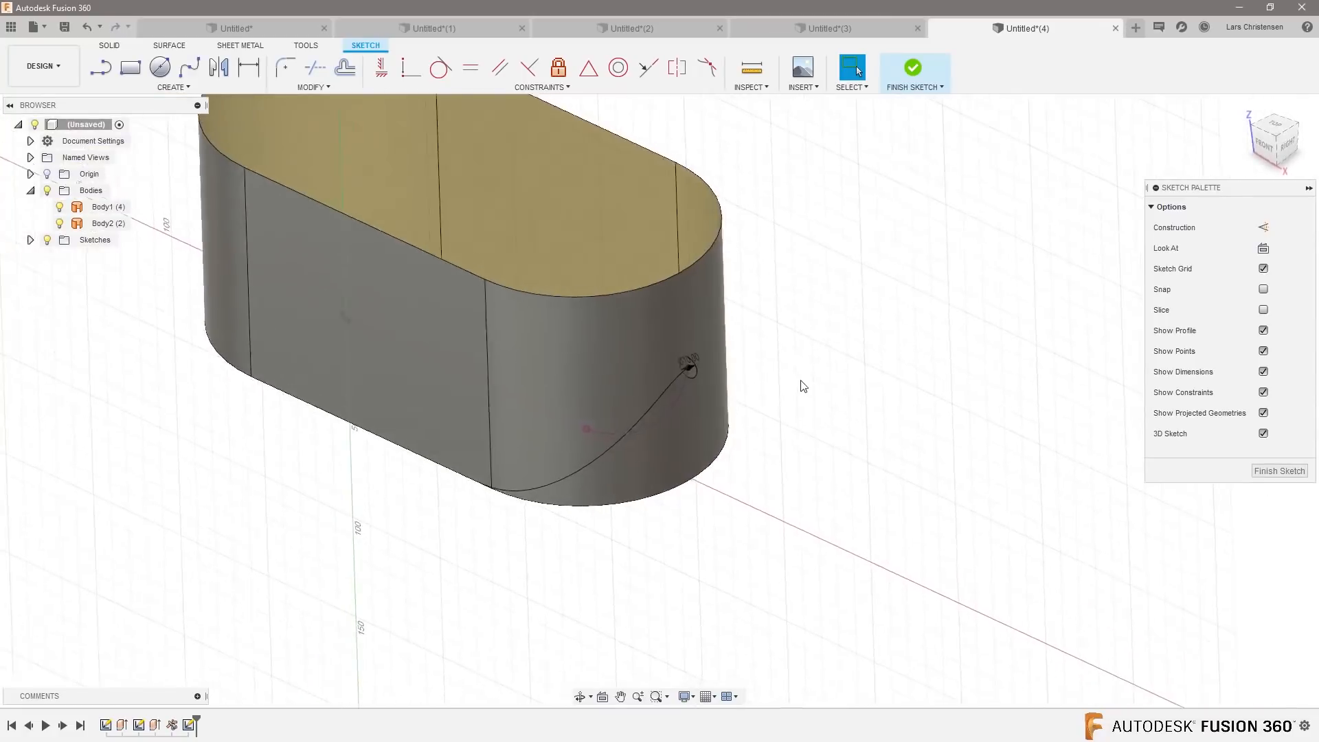
{"action": "left_click", "coordinate": [190, 88]}
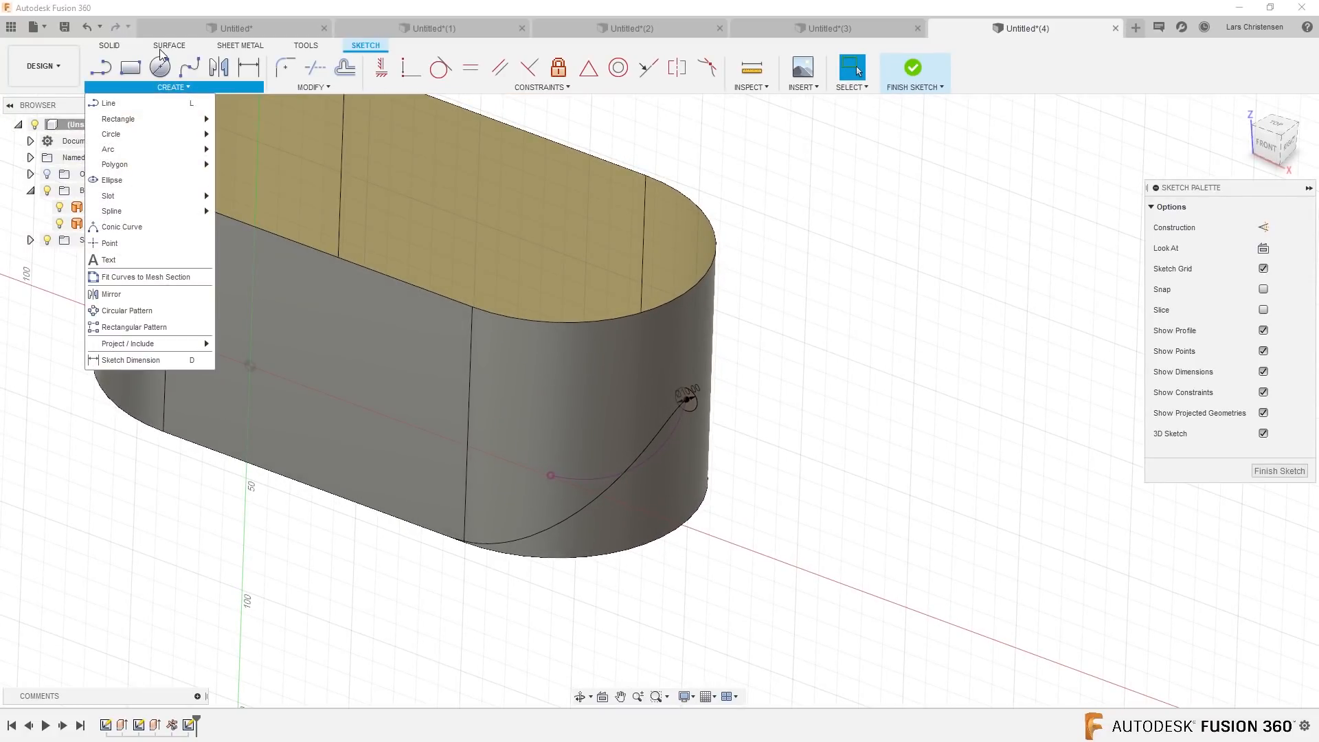
{"action": "left_click", "coordinate": [111, 46]}
{"action": "left_click", "coordinate": [173, 87]}
{"action": "left_click", "coordinate": [115, 190]}
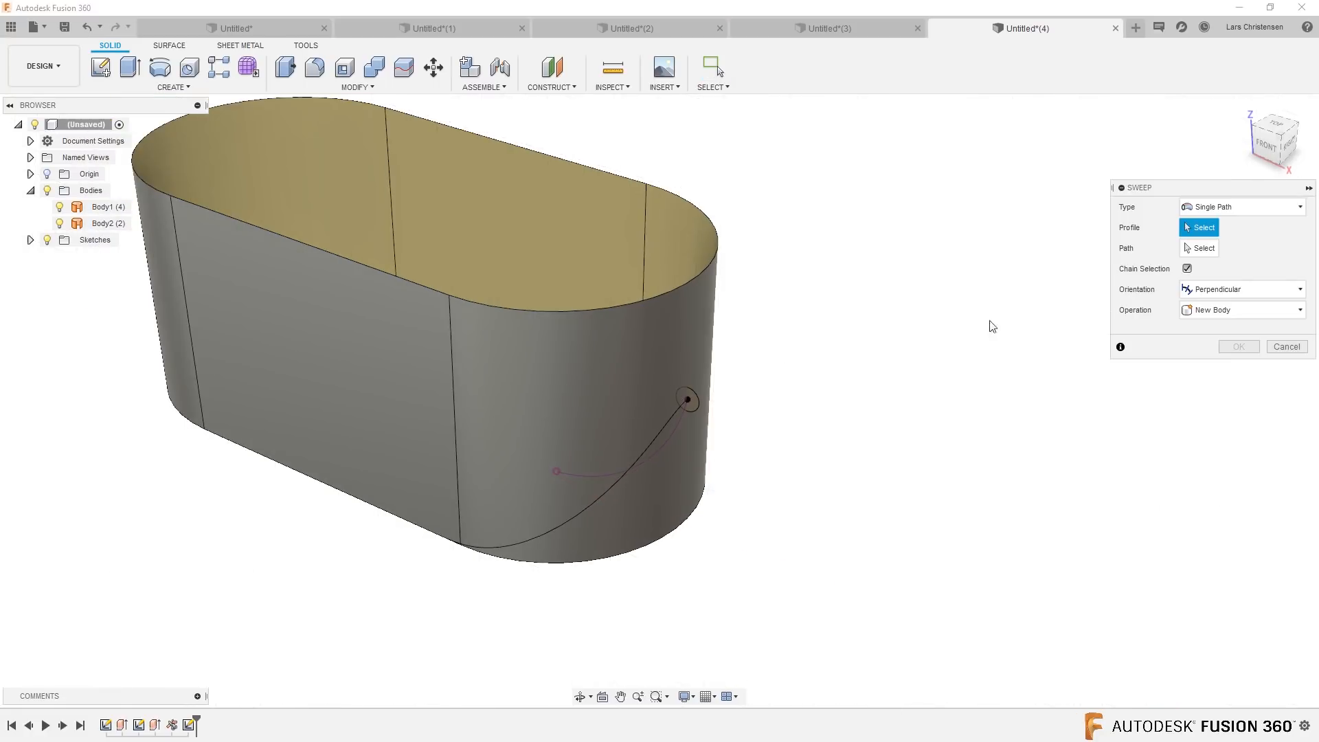
{"action": "left_click", "coordinate": [689, 400]}
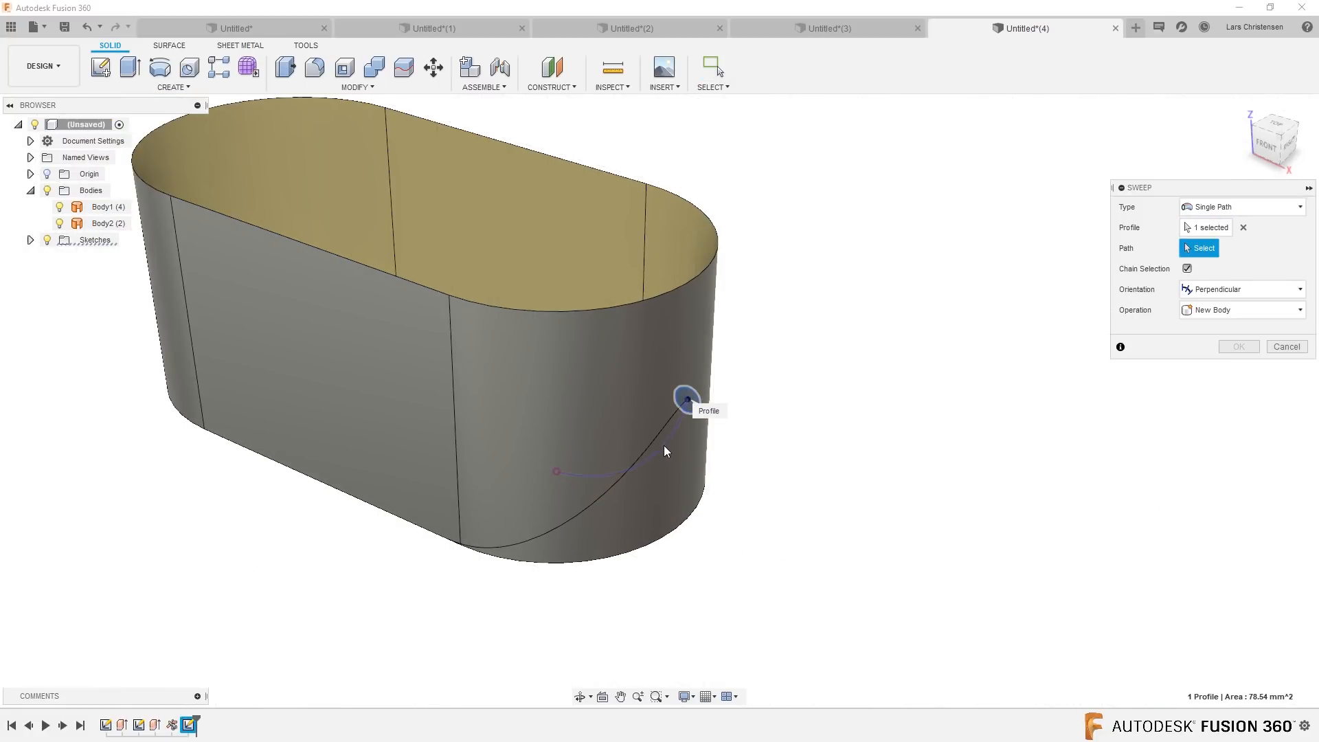
{"action": "left_click", "coordinate": [1187, 269]}
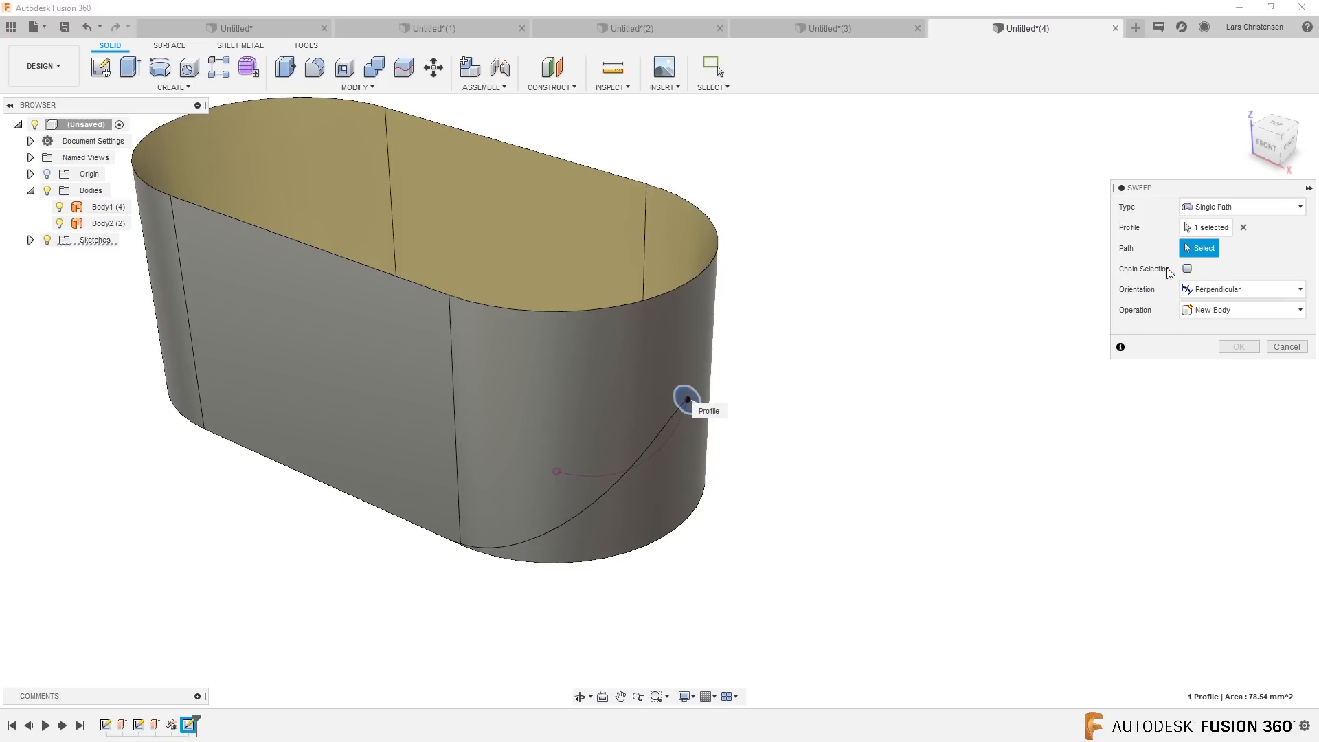
{"action": "left_click", "coordinate": [641, 452]}
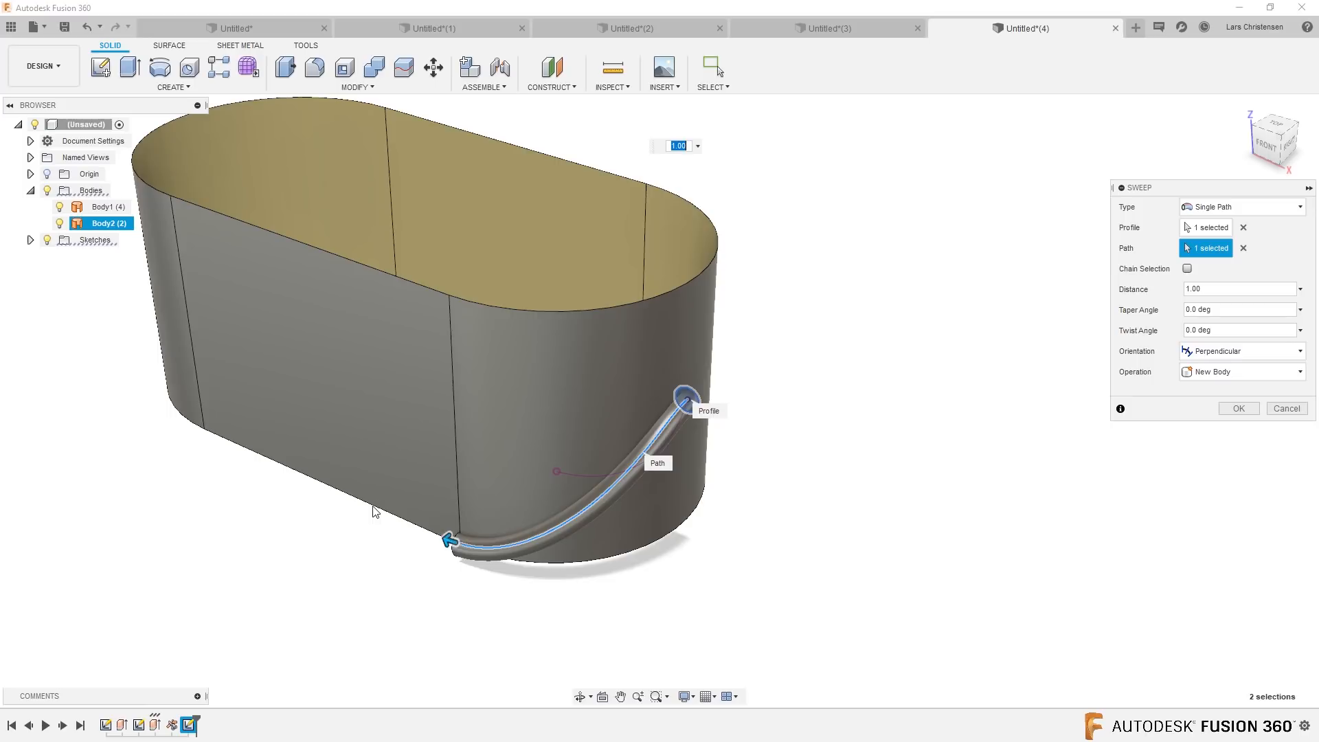
{"action": "middle_click_drag", "start_coordinate": [387, 527], "coordinate": [222, 455], "text": "shift"}
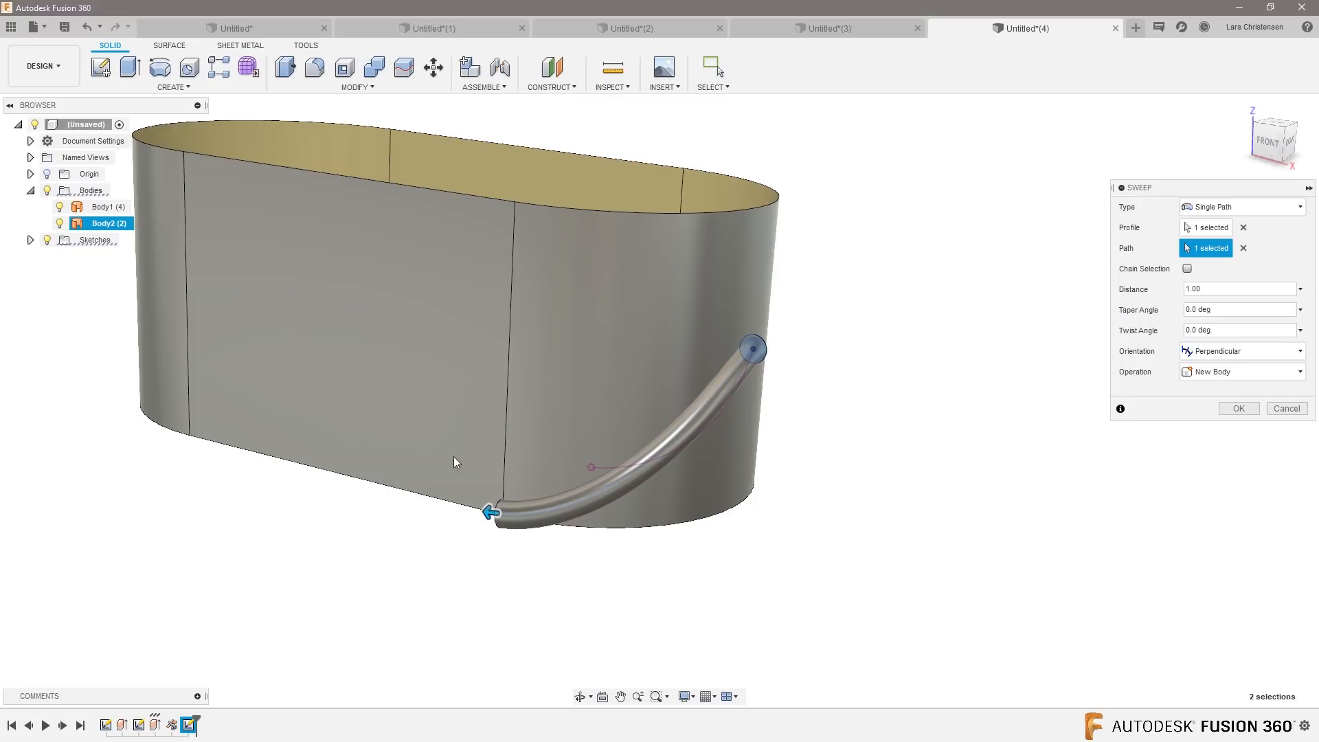
{"action": "middle_click_drag", "start_coordinate": [447, 605], "coordinate": [431, 346], "text": "shift"}
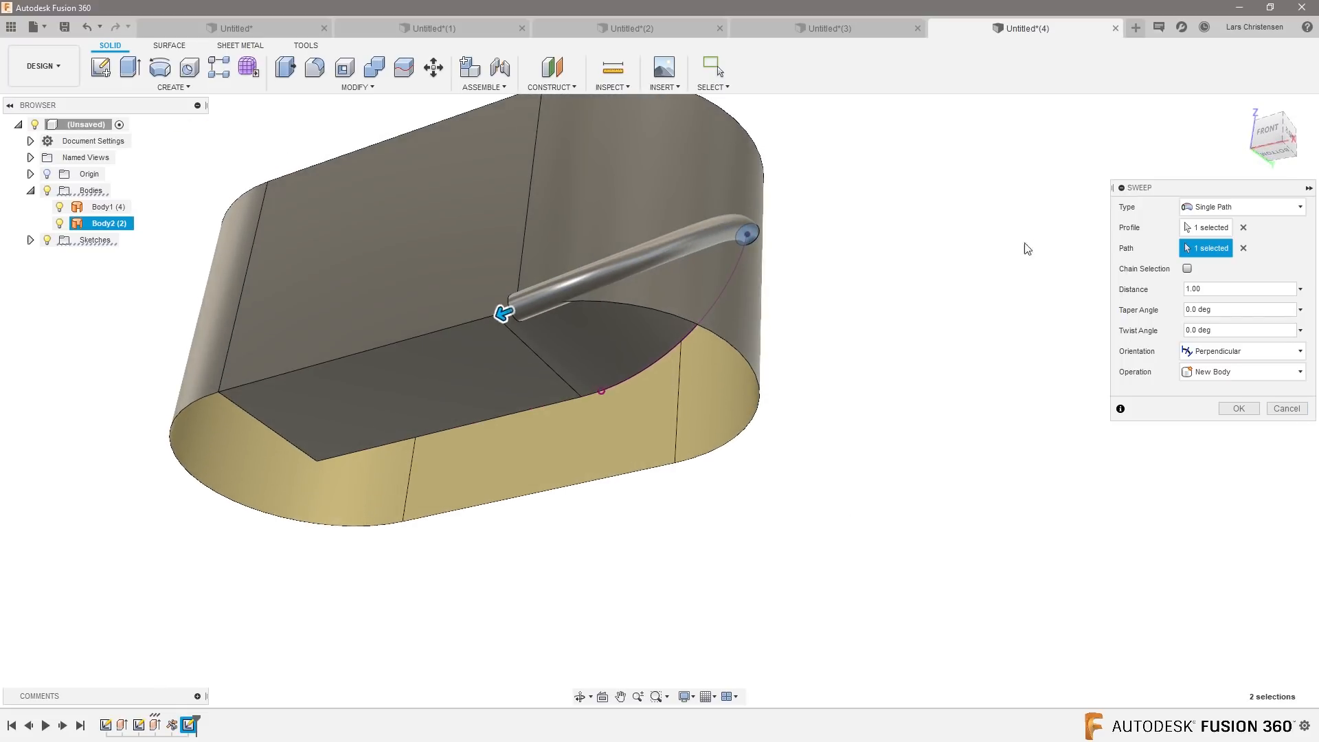
{"action": "left_click", "coordinate": [1187, 268]}
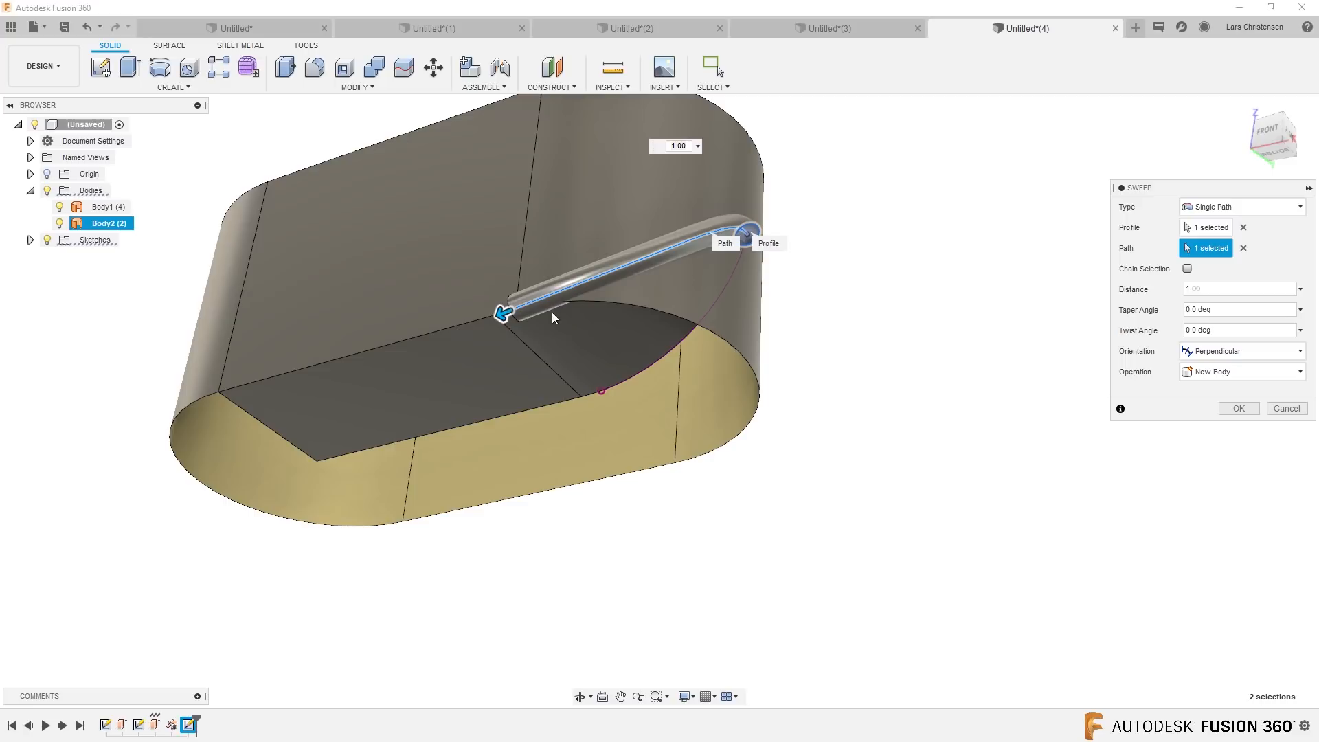
{"action": "left_click_drag", "start_coordinate": [503, 313], "coordinate": [463, 320]}
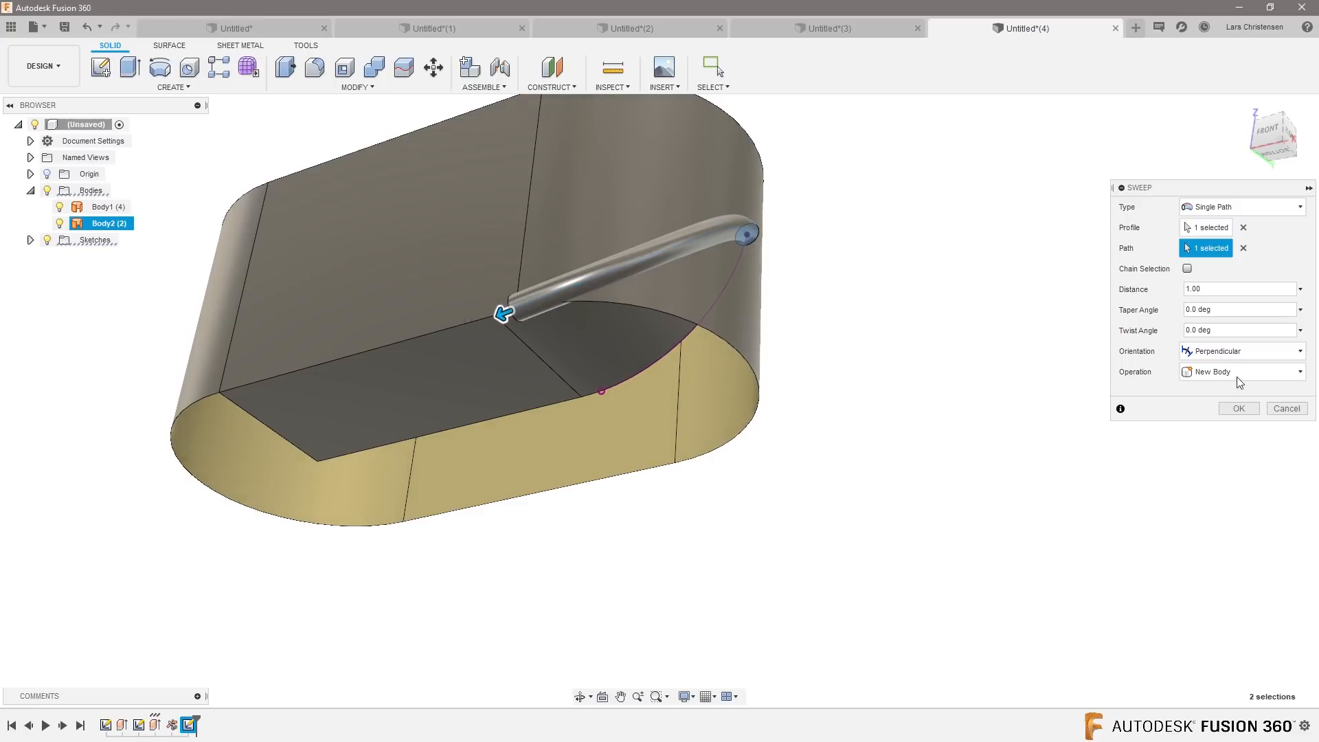
{"action": "left_click", "coordinate": [1287, 408]}
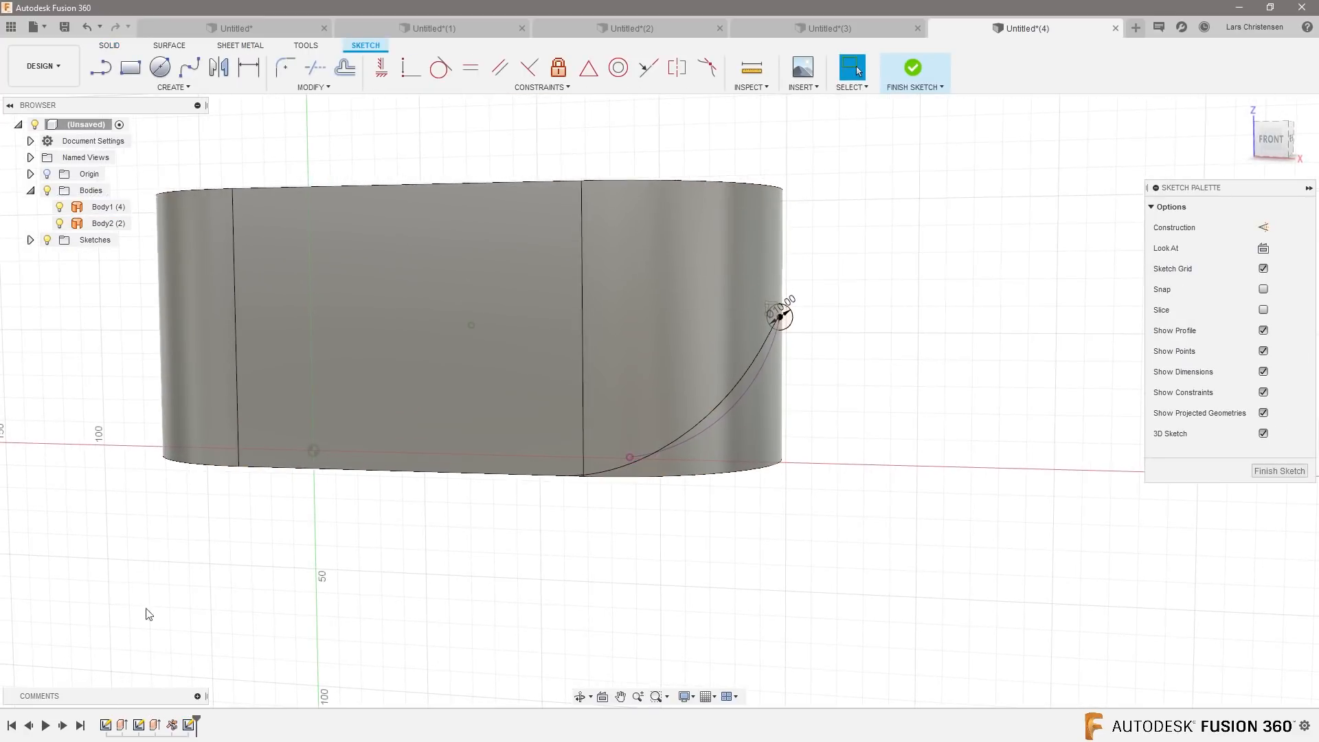
Step: Check the curve sketch and Body2, then finish the circle sketch to return to solid modelling
{"action": "left_click", "coordinate": [184, 726]}
{"action": "left_click", "coordinate": [322, 576]}
{"action": "left_click", "coordinate": [103, 224]}
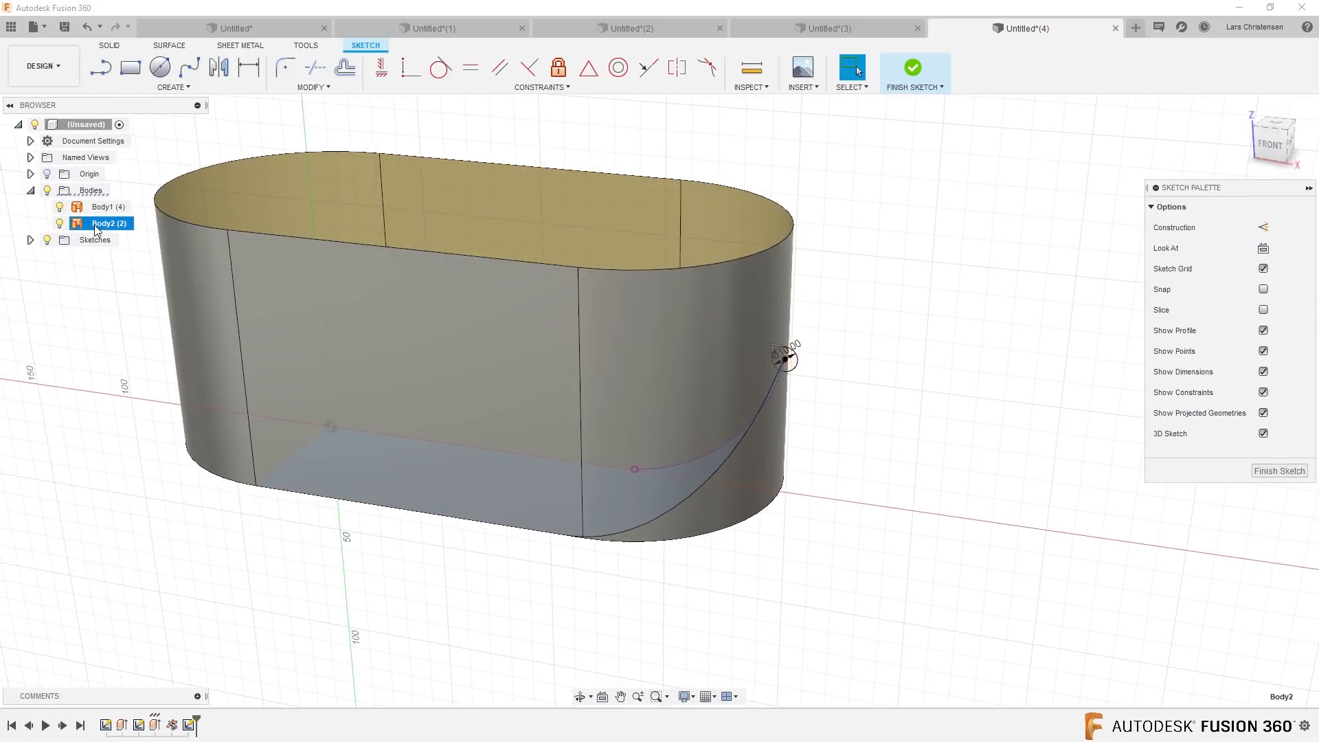
{"action": "left_click", "coordinate": [135, 566]}
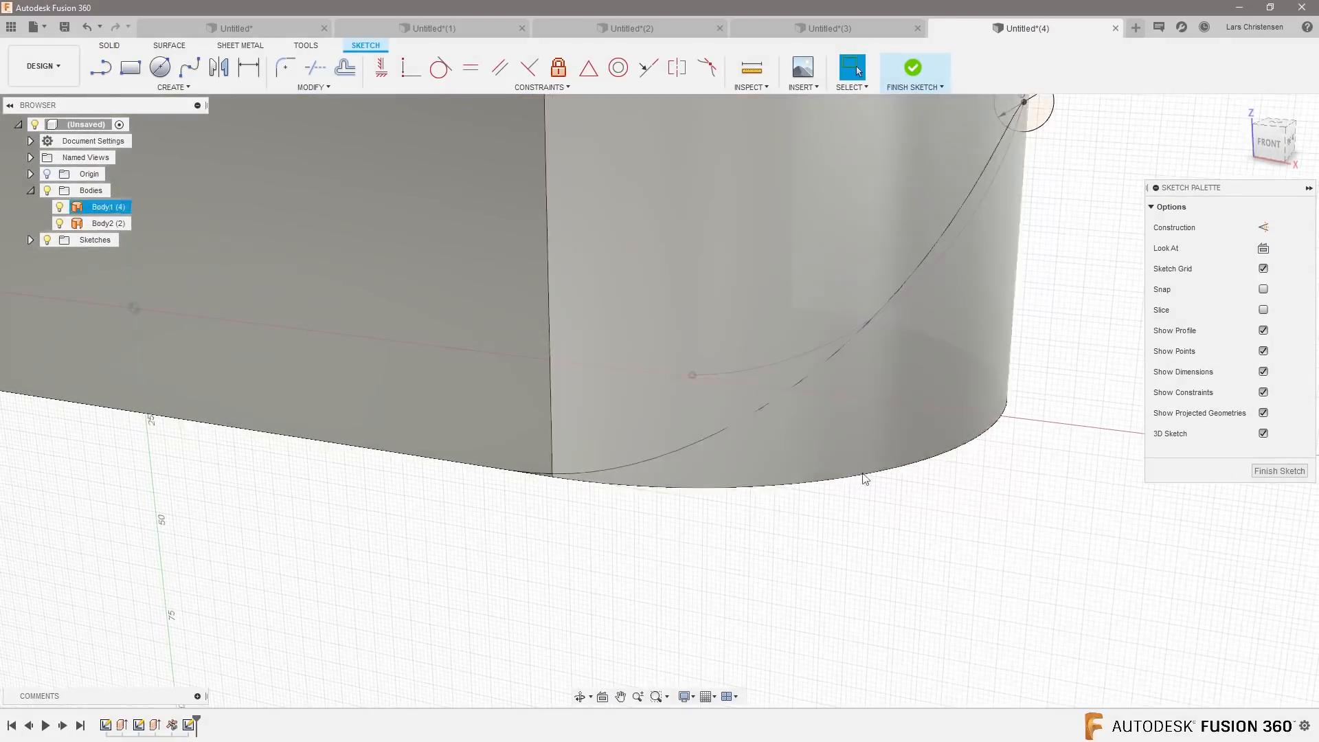
{"action": "left_click", "coordinate": [1268, 474]}
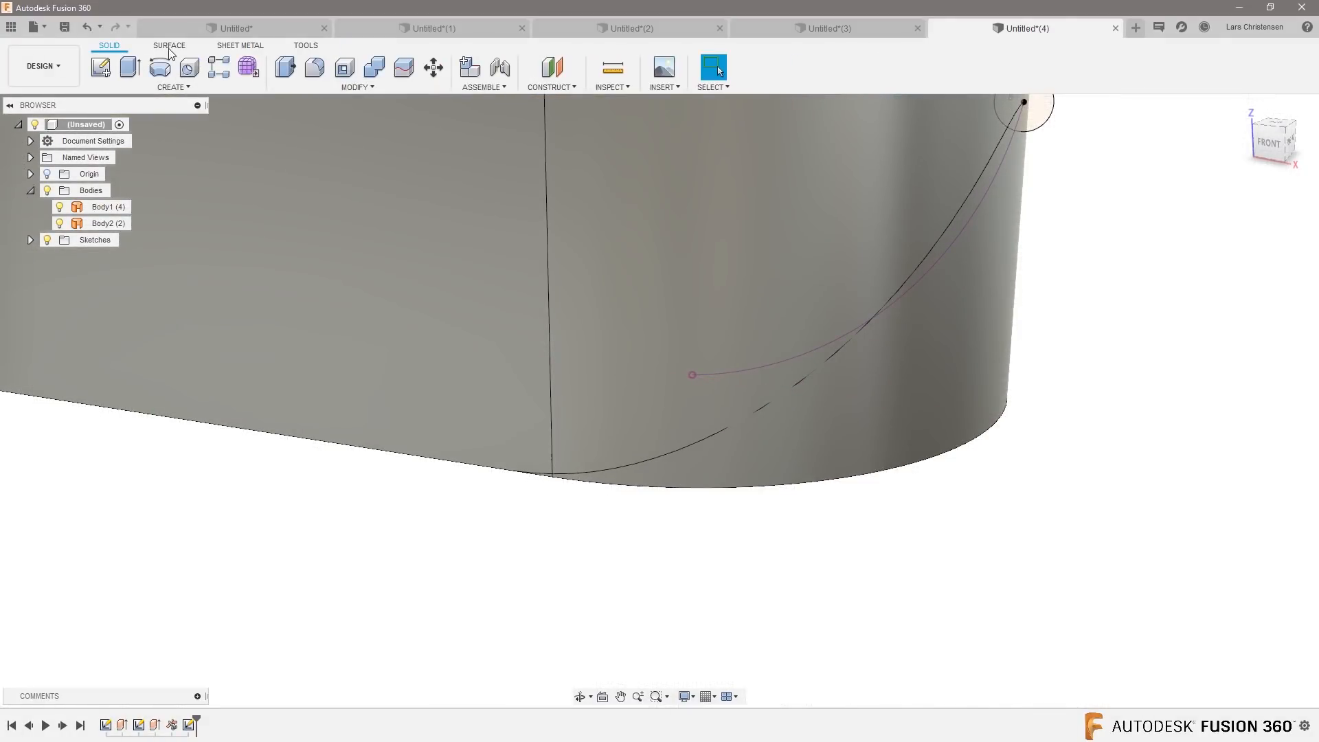
Step: Drop the revolve and set up a sweep with the small circle as profile and the curved edge as path
{"action": "left_click", "coordinate": [160, 67]}
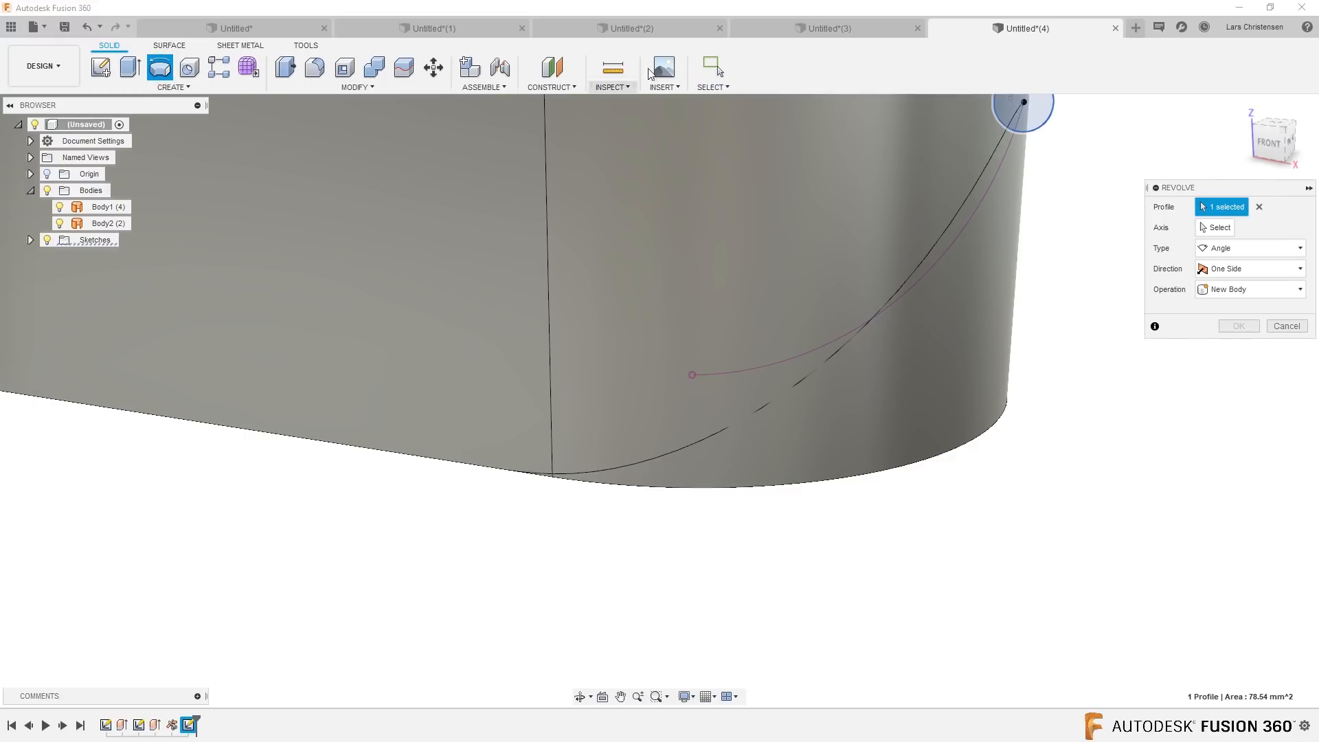
{"action": "left_click", "coordinate": [1286, 327]}
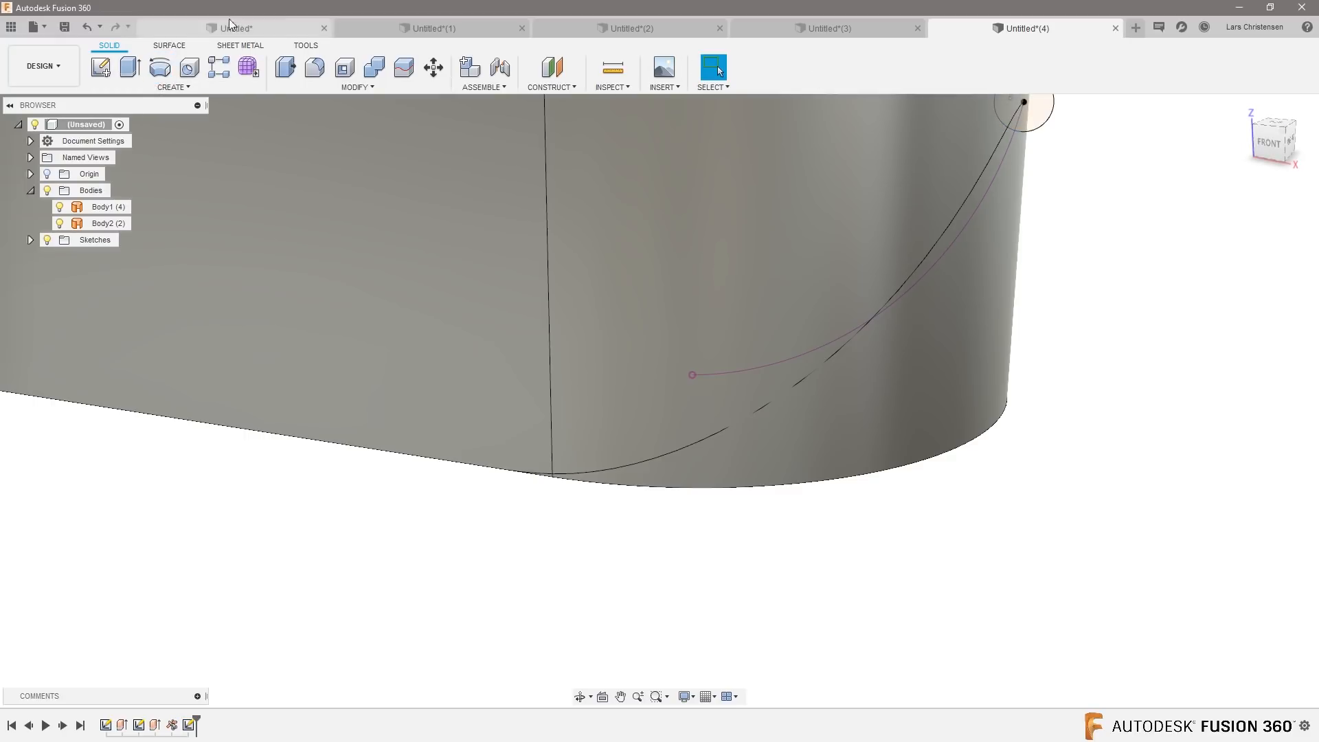
{"action": "left_click", "coordinate": [165, 88]}
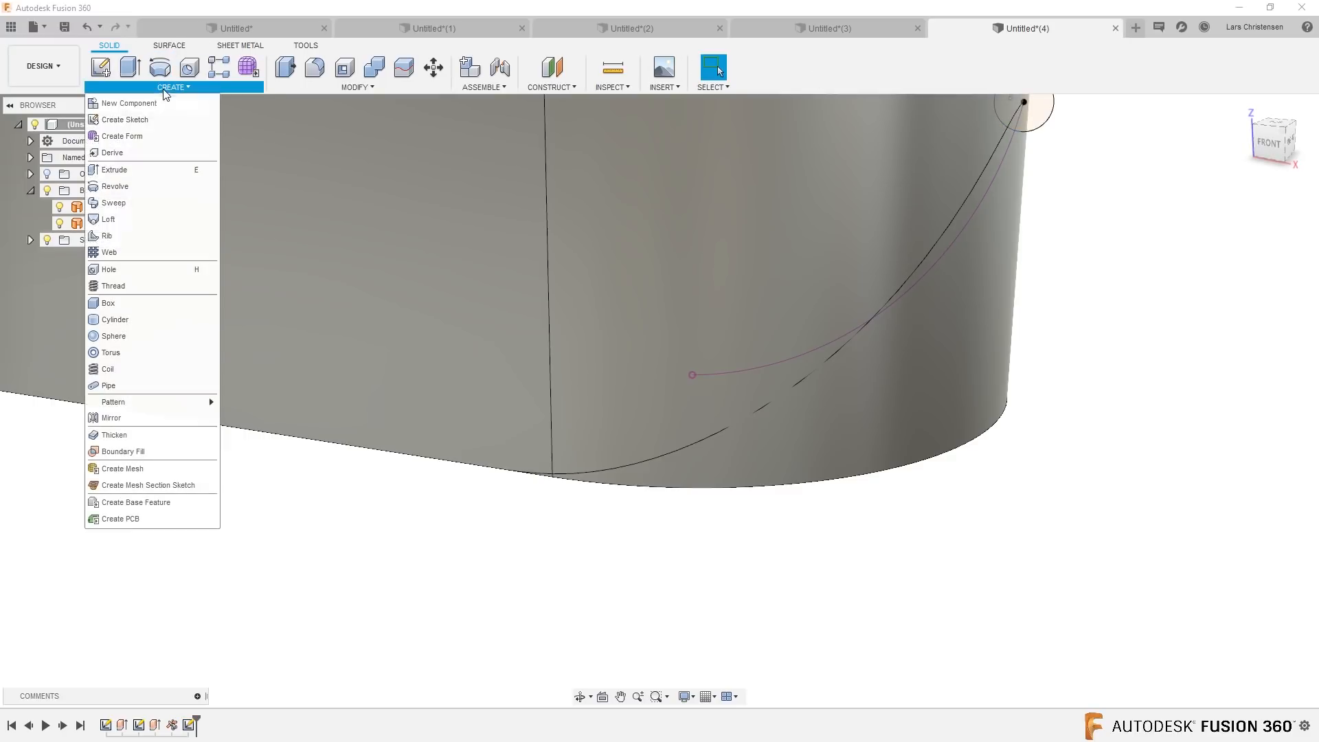
{"action": "left_click", "coordinate": [113, 204]}
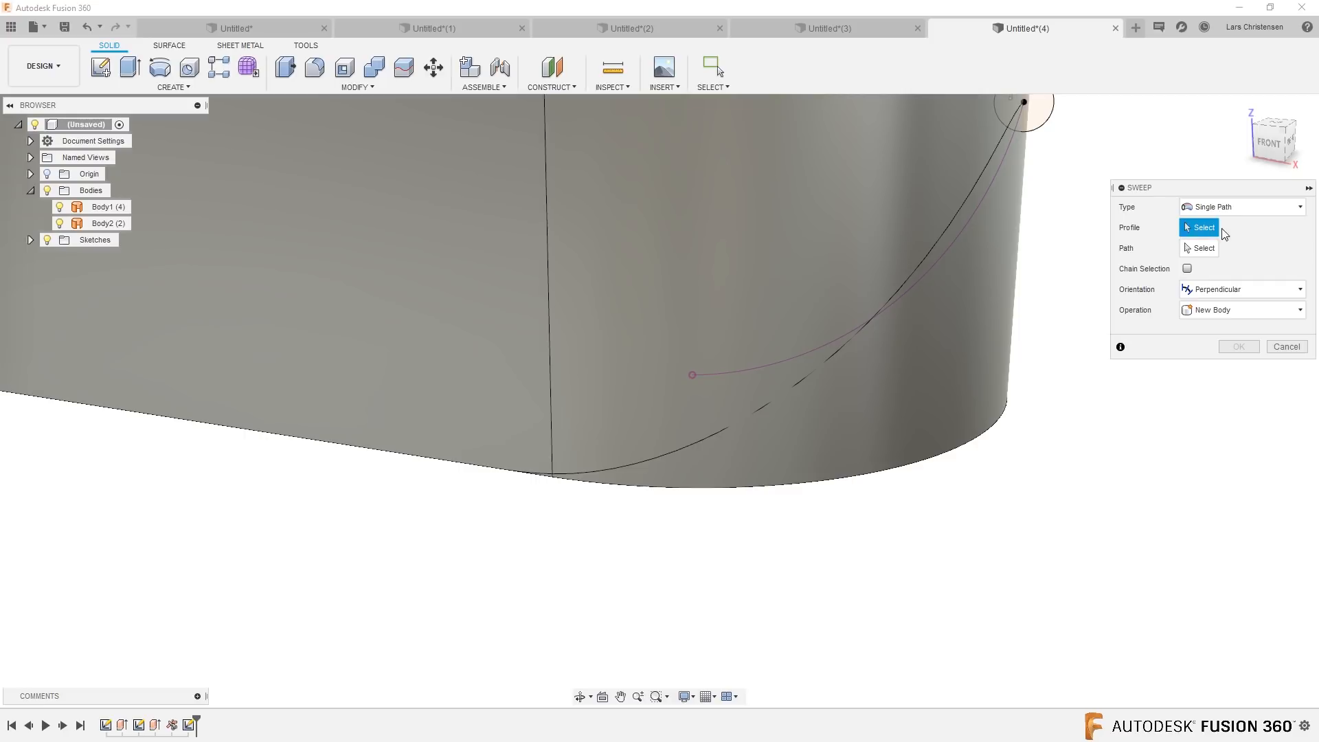
{"action": "scroll", "coordinate": [955, 431], "scroll_direction": "down", "scroll_amount": 2}
{"action": "left_click", "coordinate": [1004, 224]}
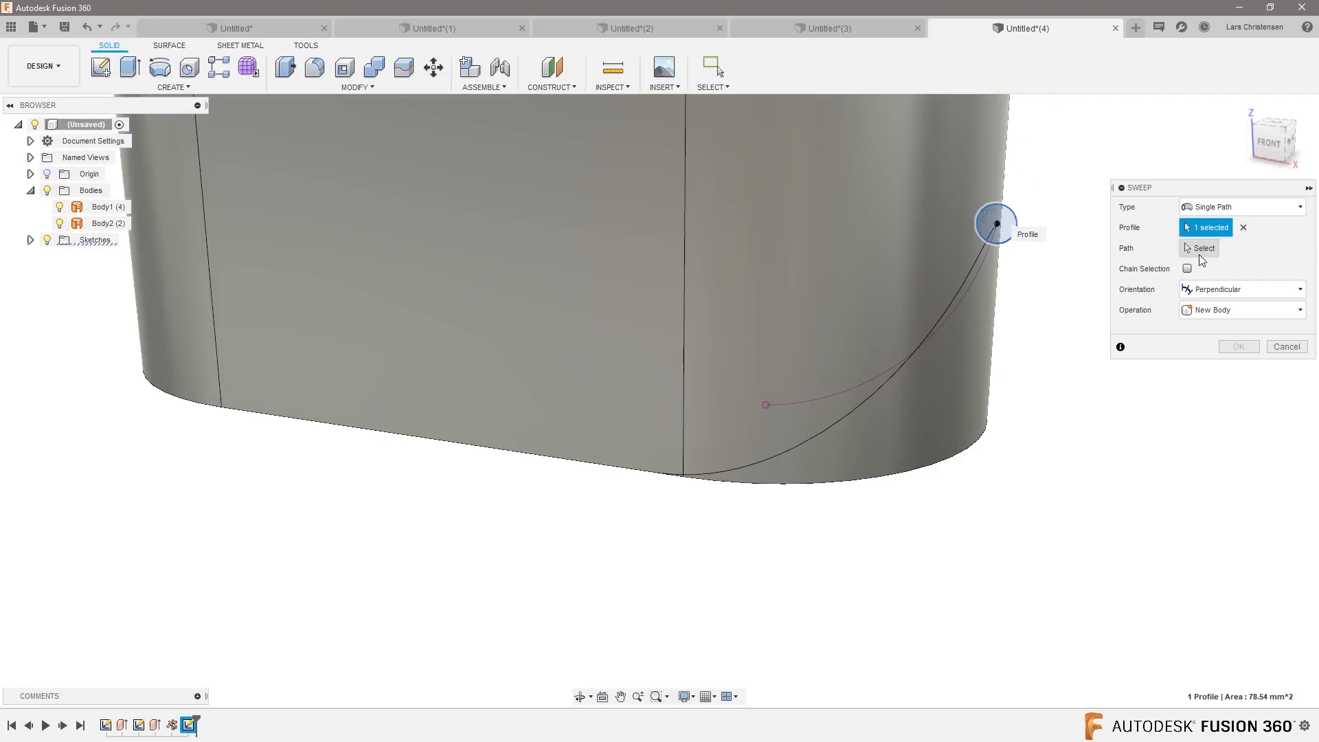
{"action": "left_click", "coordinate": [938, 317]}
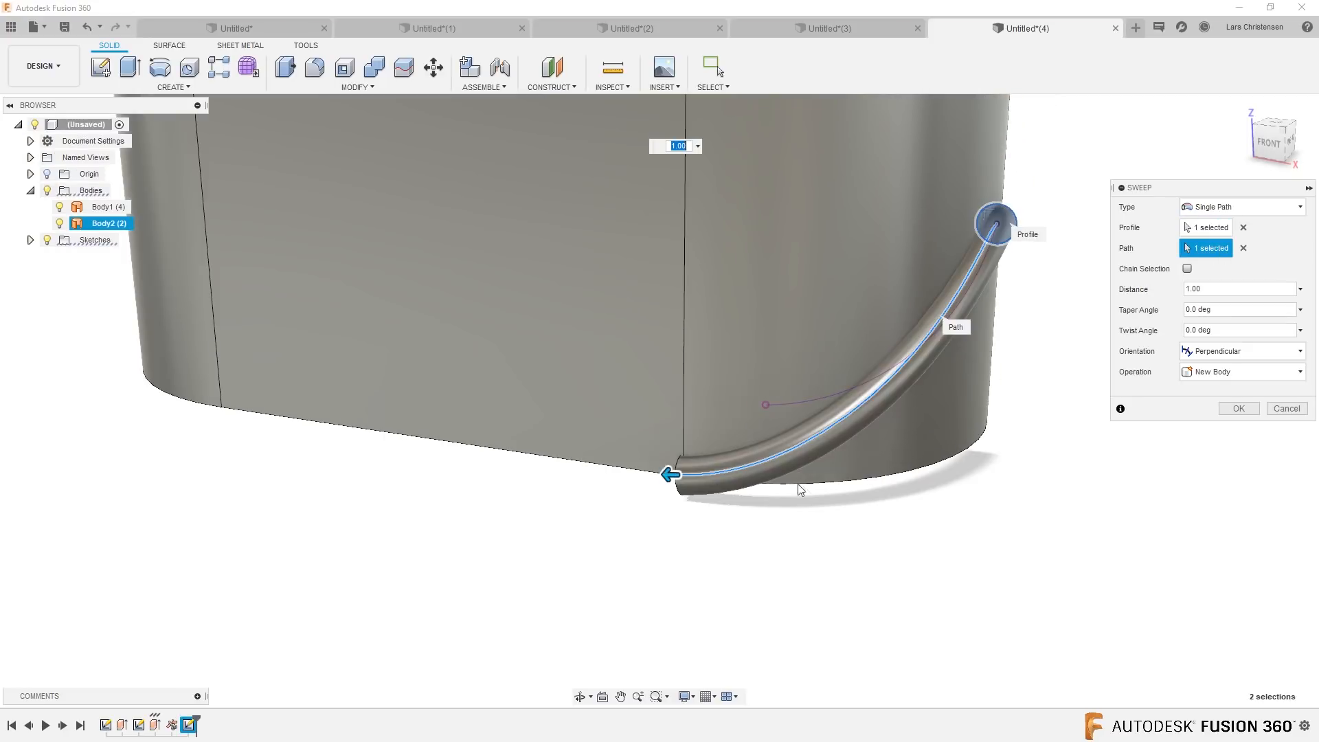
Step: Inspect the tube along the wall and confirm the sweep to create Body3
{"action": "scroll", "coordinate": [756, 488], "scroll_direction": "up", "scroll_amount": 3}
{"action": "middle_click_drag", "start_coordinate": [773, 516], "coordinate": [641, 440], "text": "shift"}
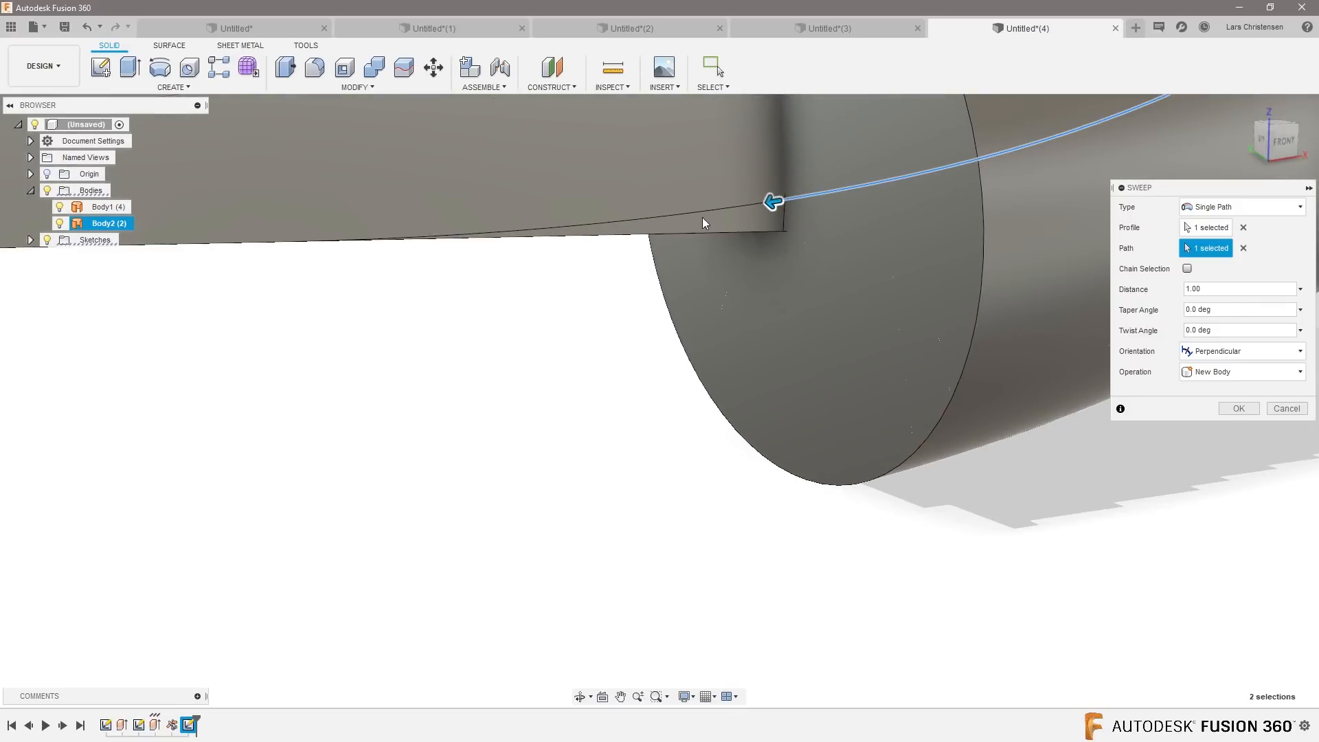
{"action": "scroll", "coordinate": [702, 225], "scroll_direction": "down", "scroll_amount": 5}
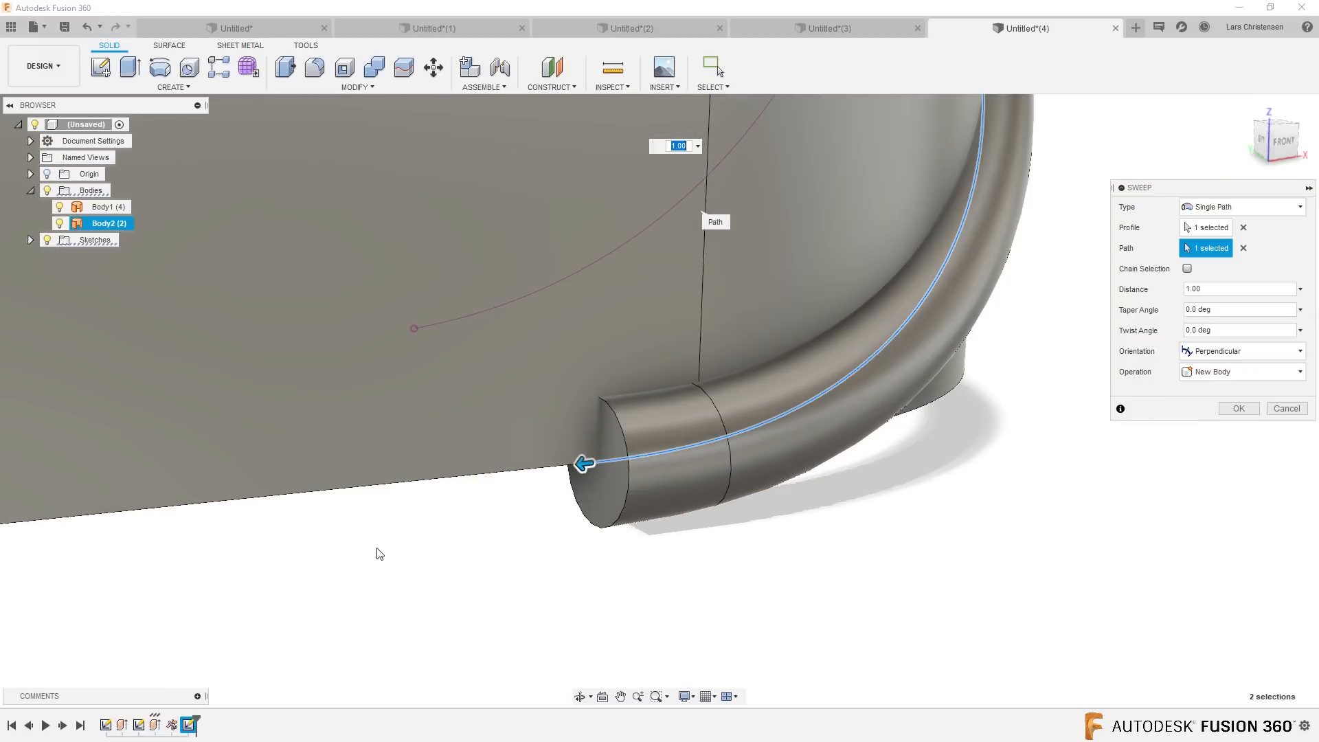
{"action": "scroll", "coordinate": [427, 534], "scroll_direction": "down", "scroll_amount": 8}
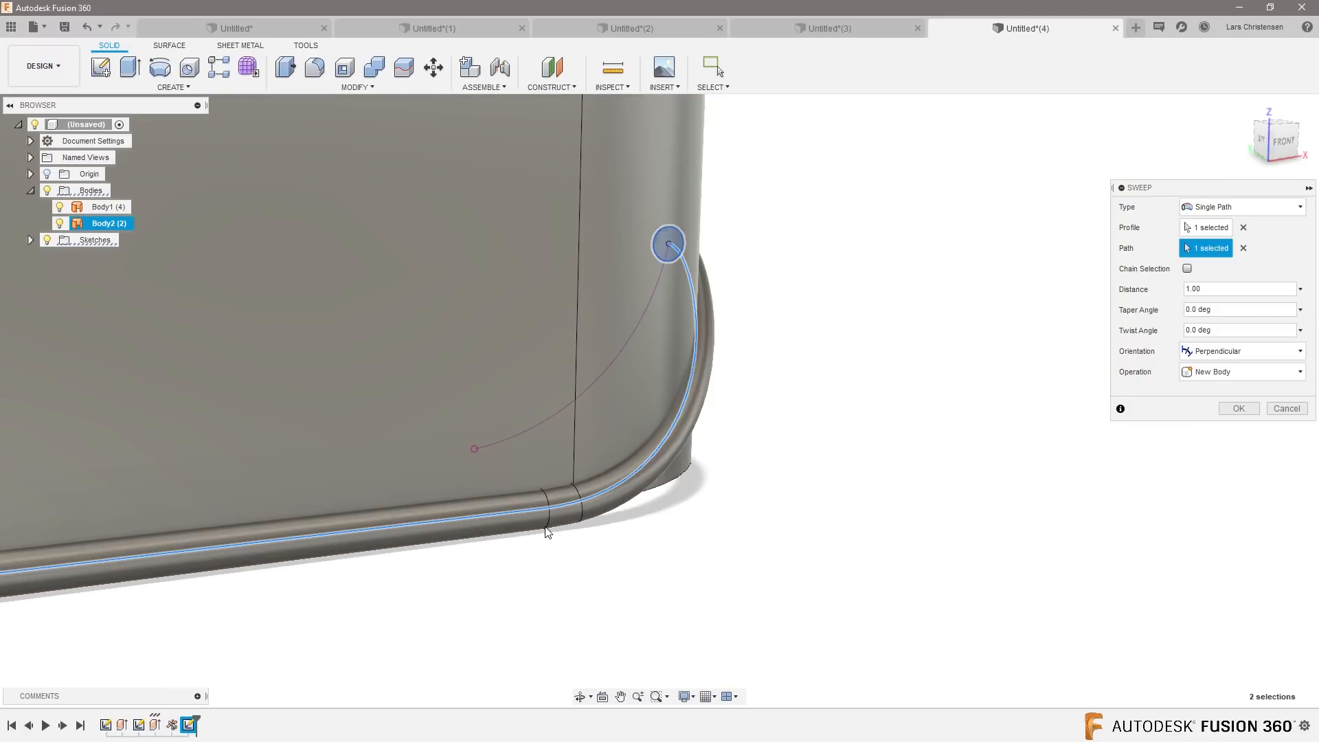
{"action": "middle_click_drag", "start_coordinate": [644, 543], "coordinate": [584, 550], "text": "shift"}
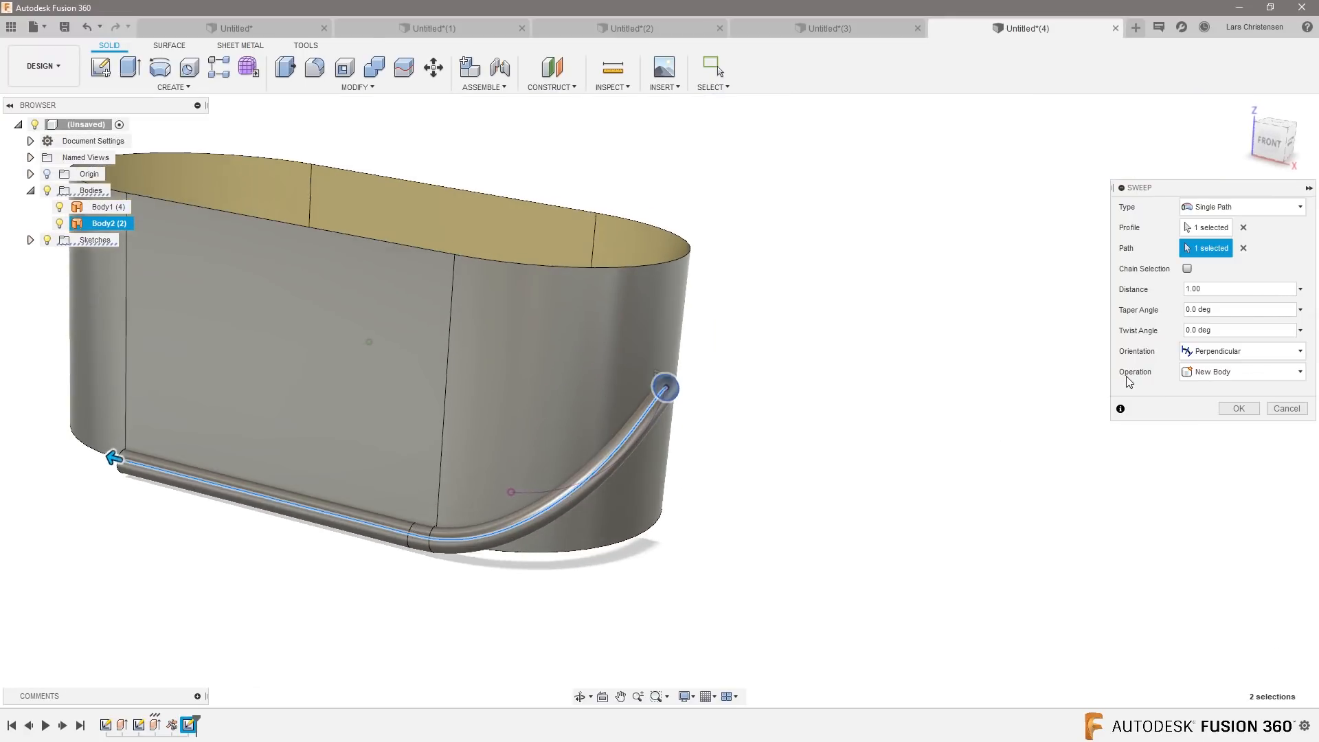
{"action": "left_click", "coordinate": [1251, 408]}
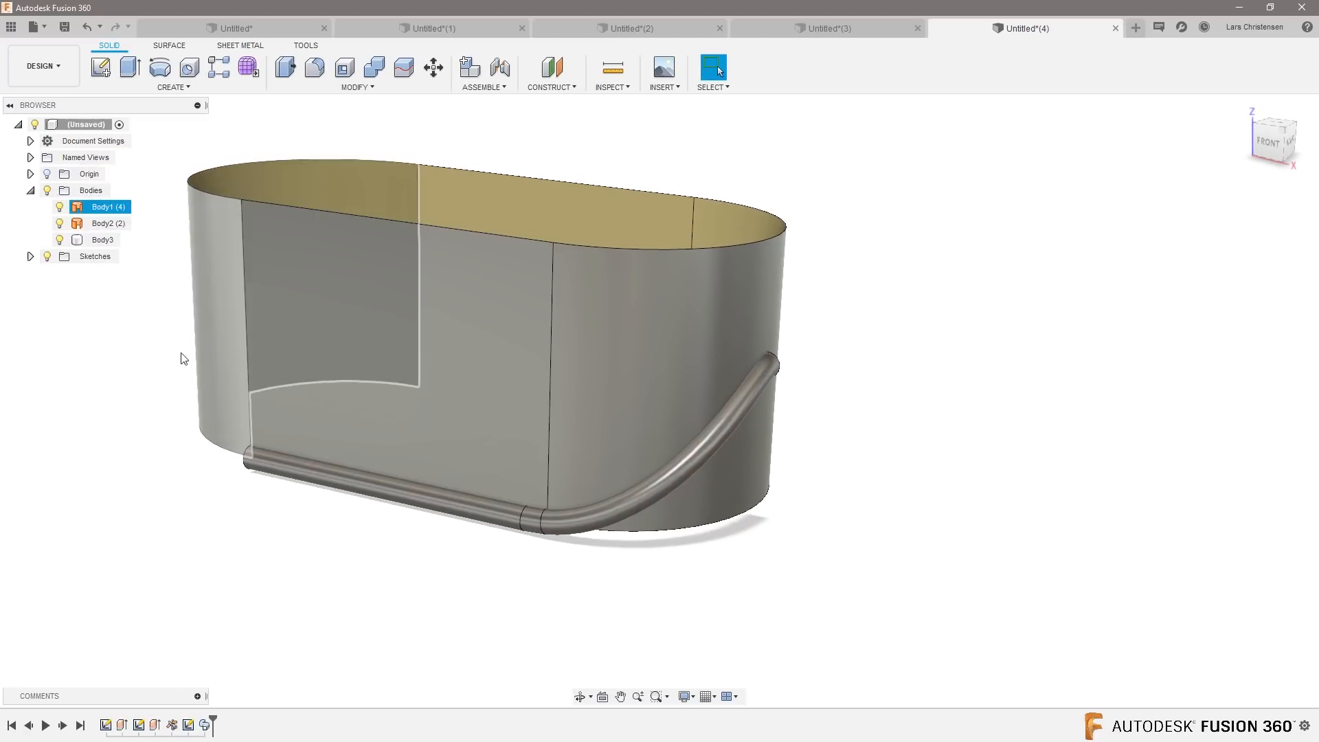
Step: Hide Body1 and Body2 so only the swept tube Body3 remains visible
{"action": "left_click", "coordinate": [59, 224]}
{"action": "left_click", "coordinate": [59, 207]}
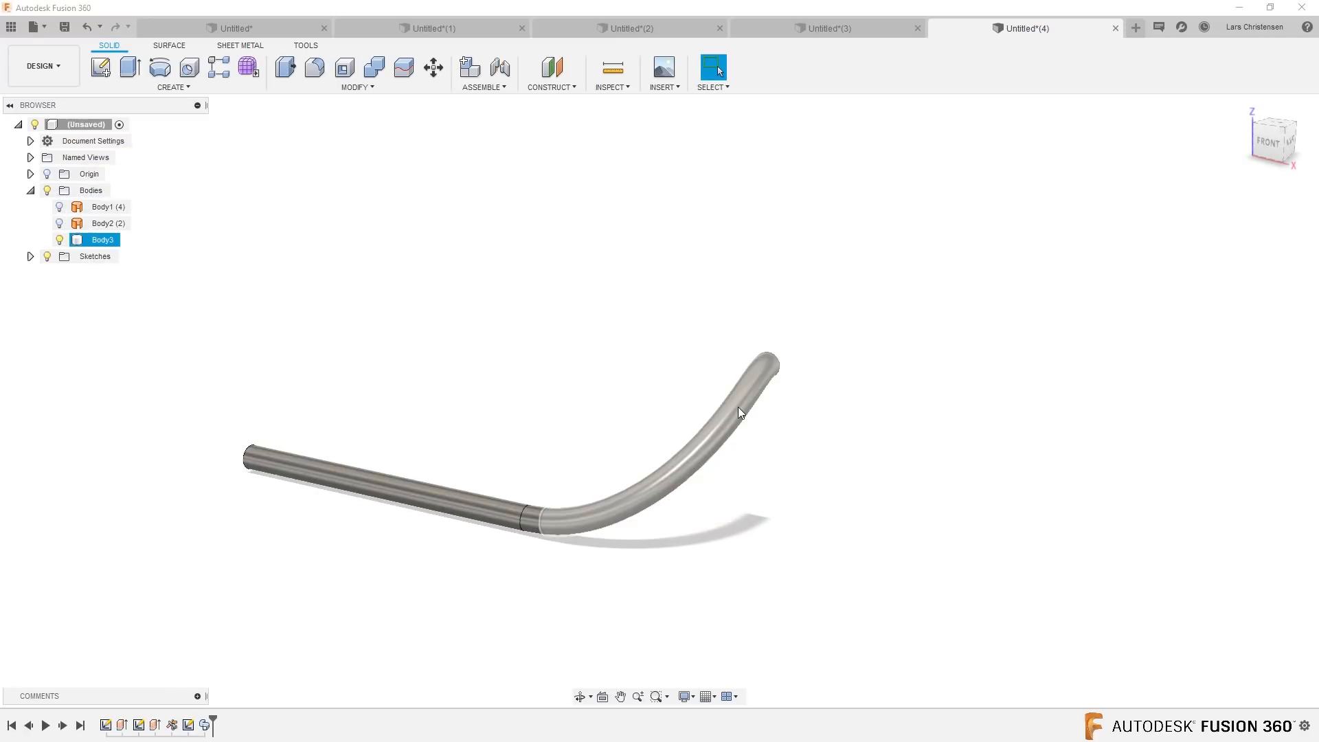
{"action": "middle_click_drag", "start_coordinate": [769, 429], "coordinate": [795, 440], "text": "shift"}
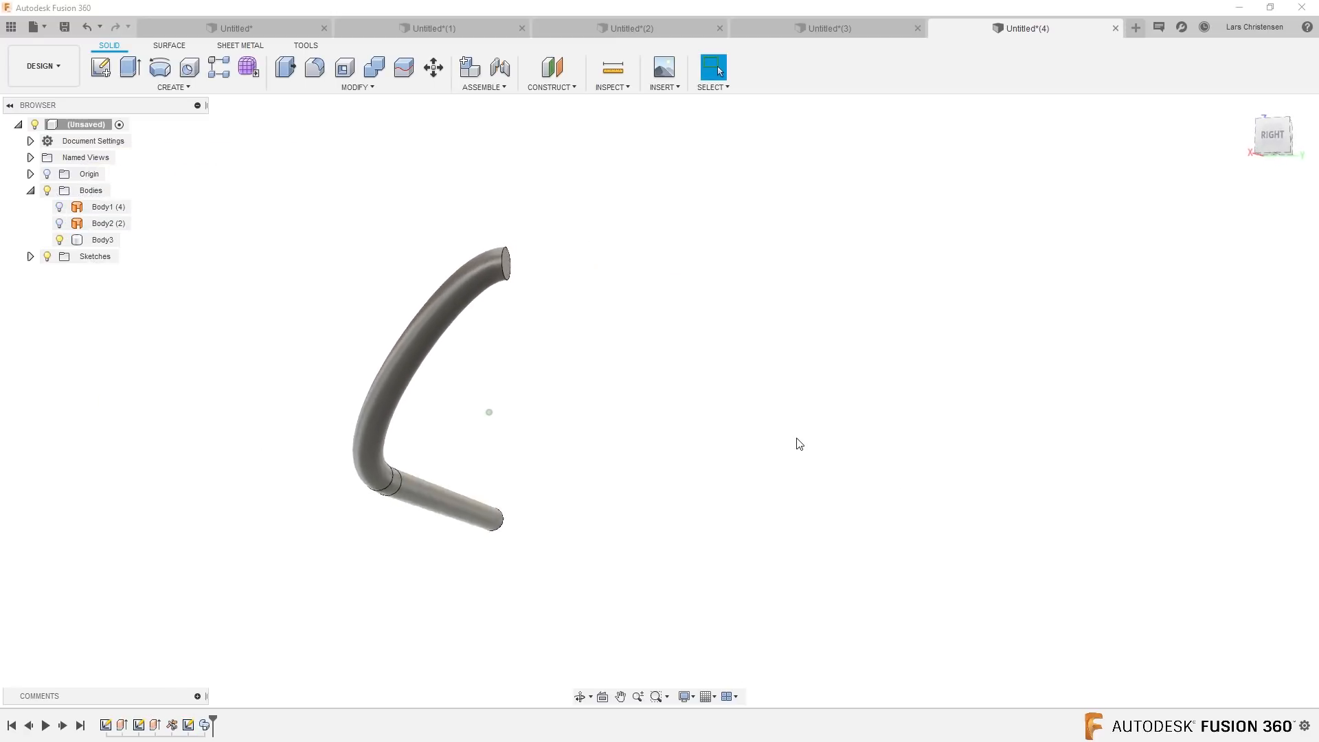
{"action": "middle_click_drag", "start_coordinate": [461, 284], "coordinate": [244, 182], "text": "shift"}
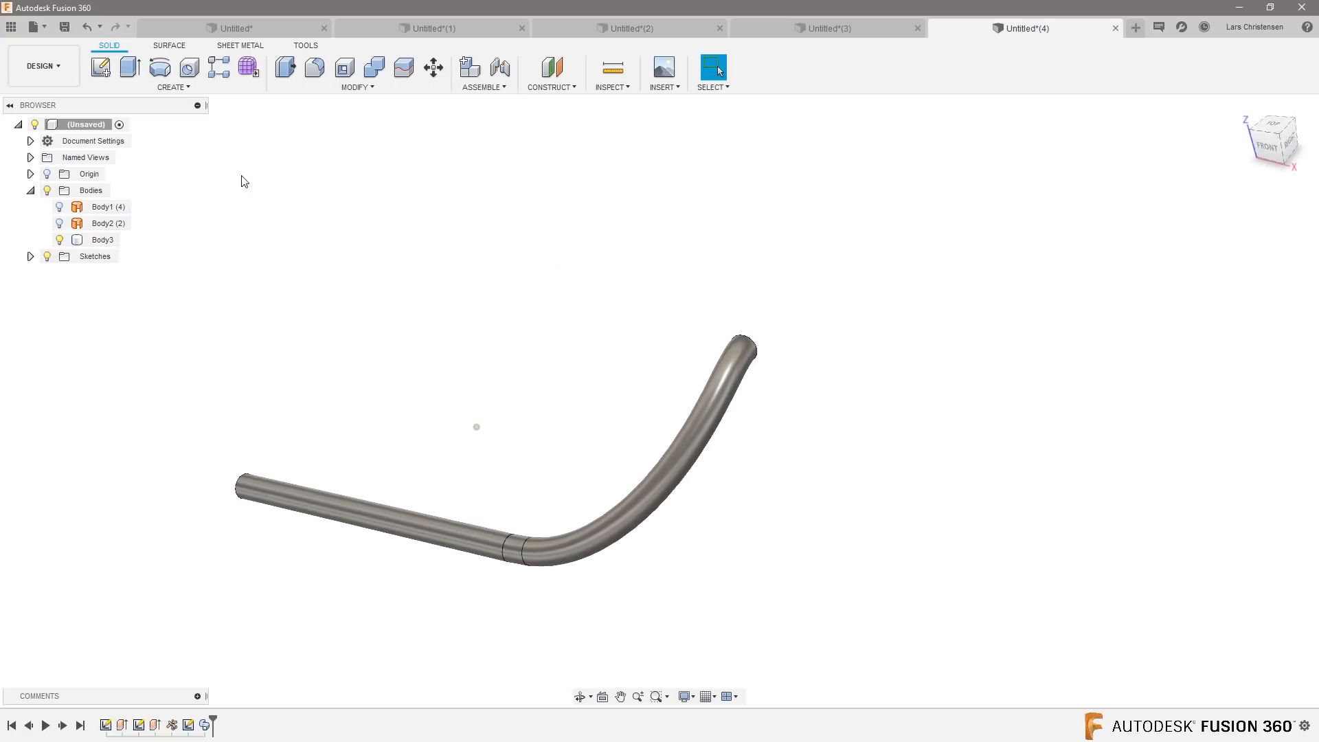
{"action": "left_click", "coordinate": [169, 88]}
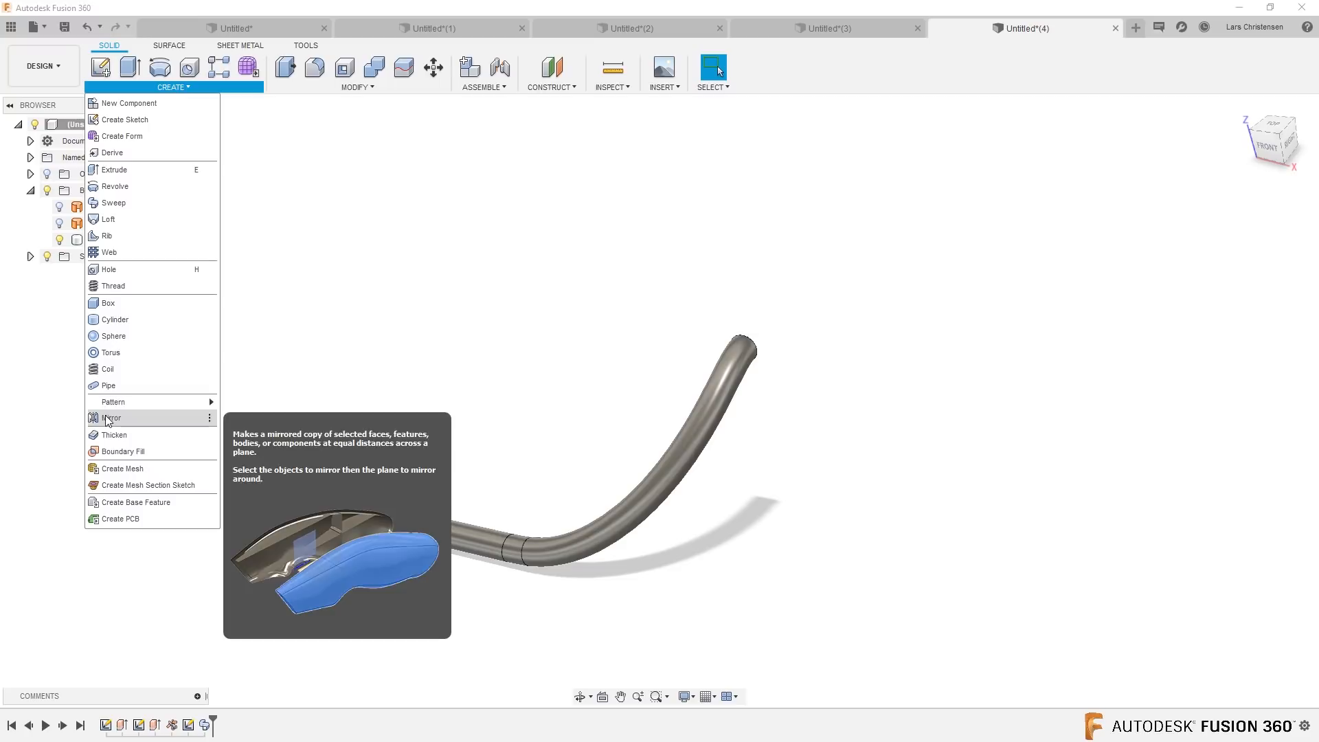
Step: Mirror Body3 as a body across the YZ origin plane, creating the matching tube Body4
{"action": "left_click", "coordinate": [111, 418]}
{"action": "left_click", "coordinate": [1256, 207]}
{"action": "left_click", "coordinate": [1231, 222]}
{"action": "left_click", "coordinate": [726, 423]}
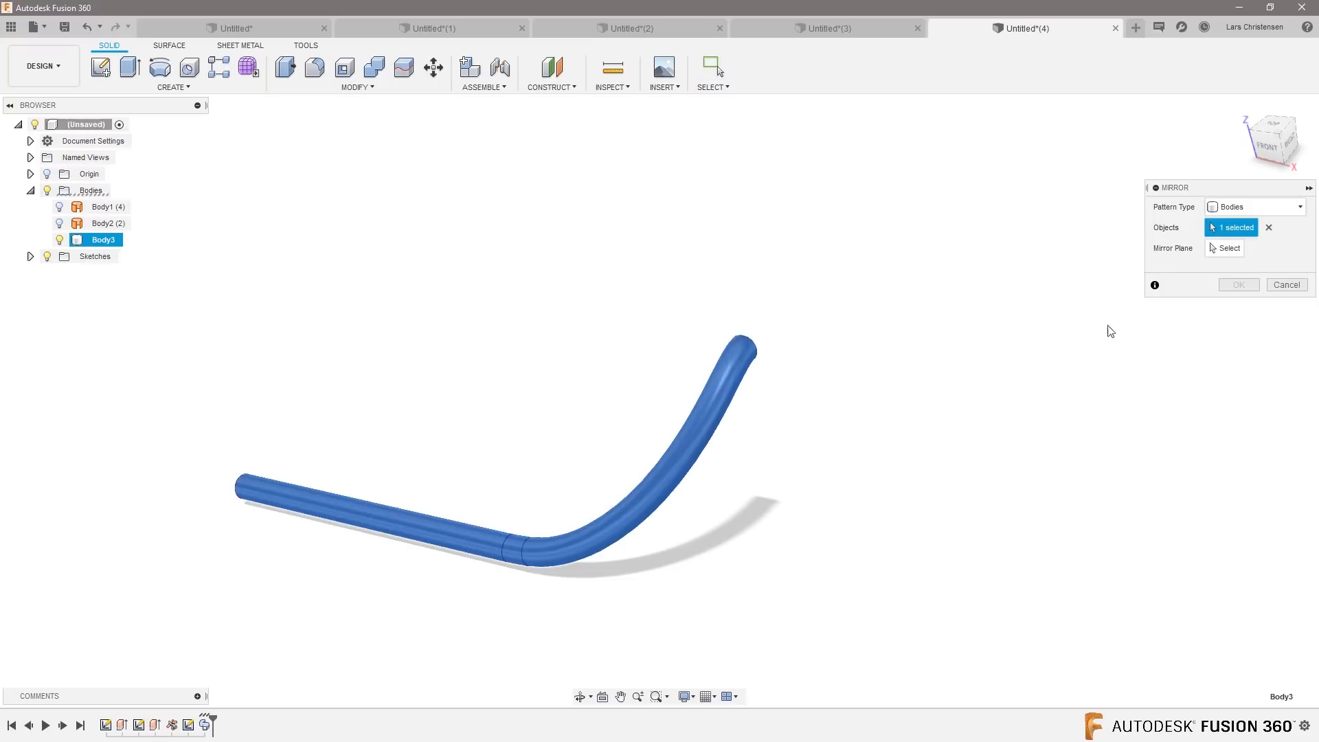
{"action": "left_click", "coordinate": [1238, 251]}
{"action": "middle_click_drag", "start_coordinate": [916, 389], "coordinate": [914, 395], "text": "shift"}
{"action": "left_click", "coordinate": [640, 377]}
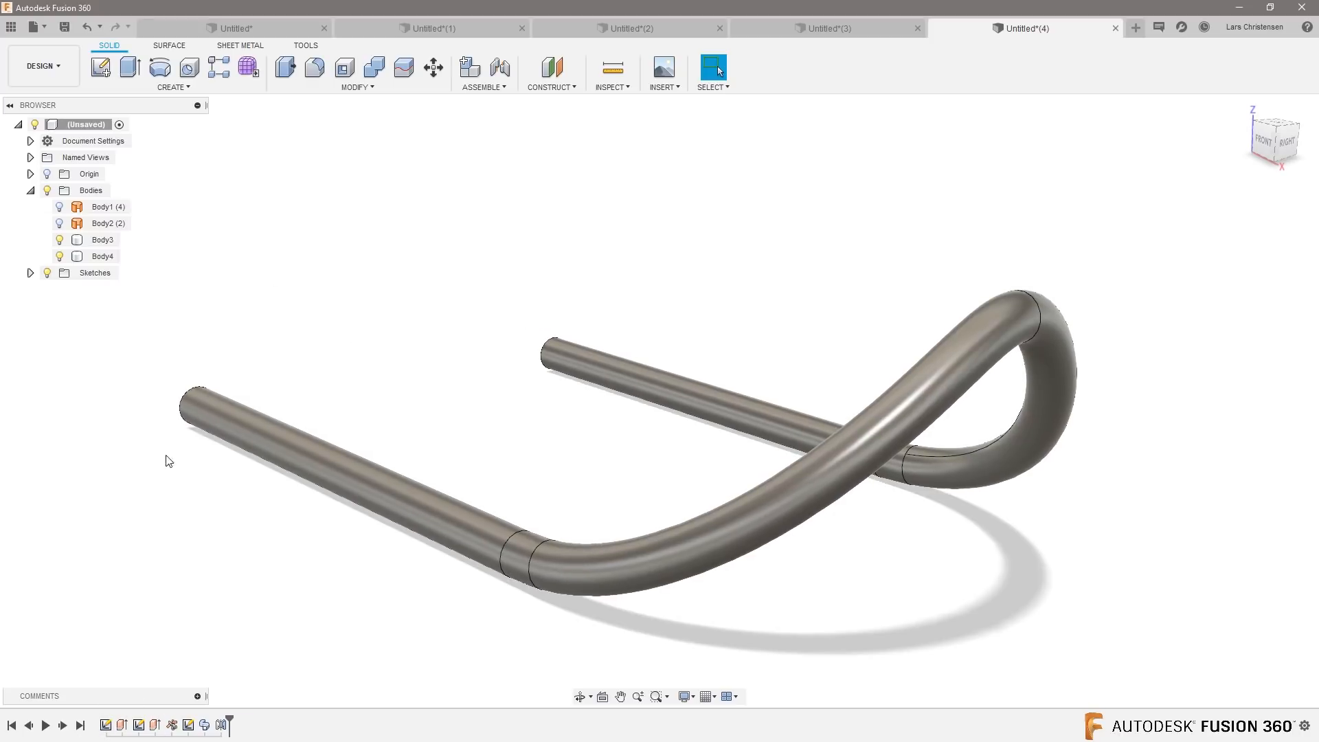
{"action": "left_click", "coordinate": [967, 380]}
{"action": "left_click", "coordinate": [406, 456]}
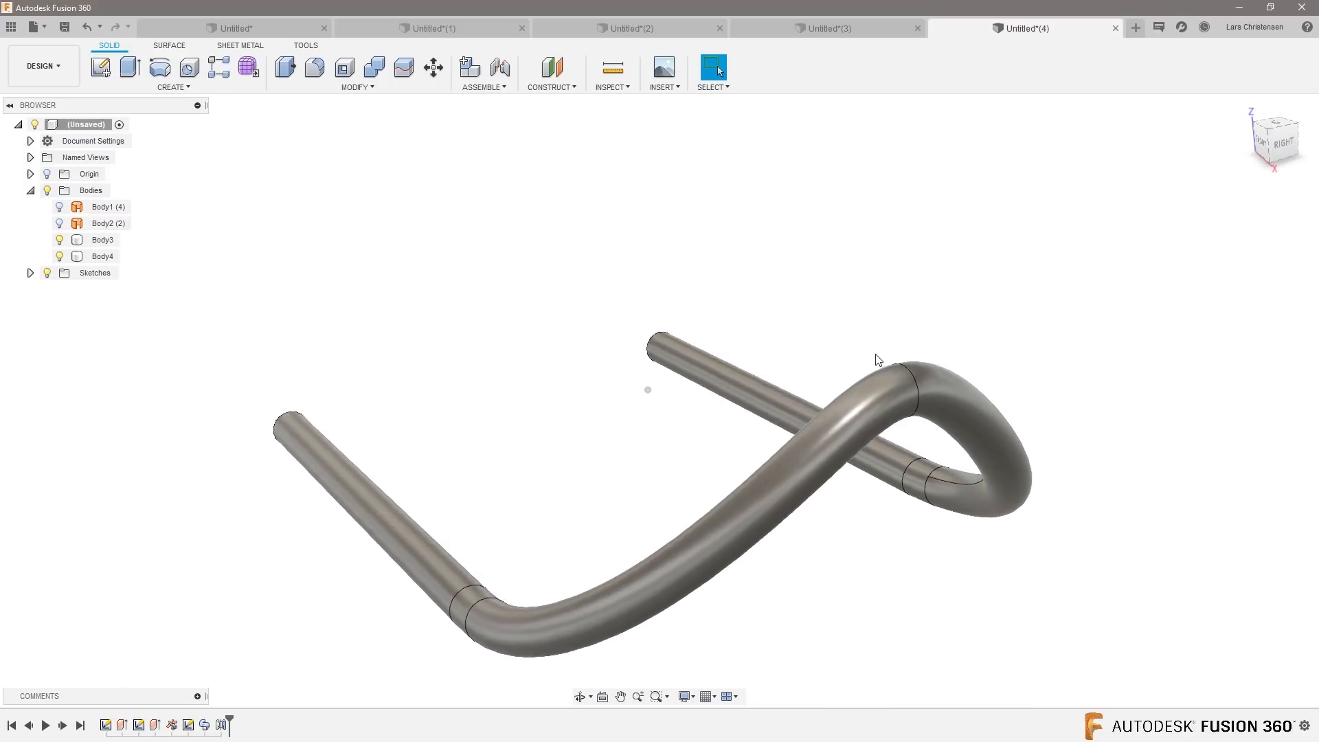
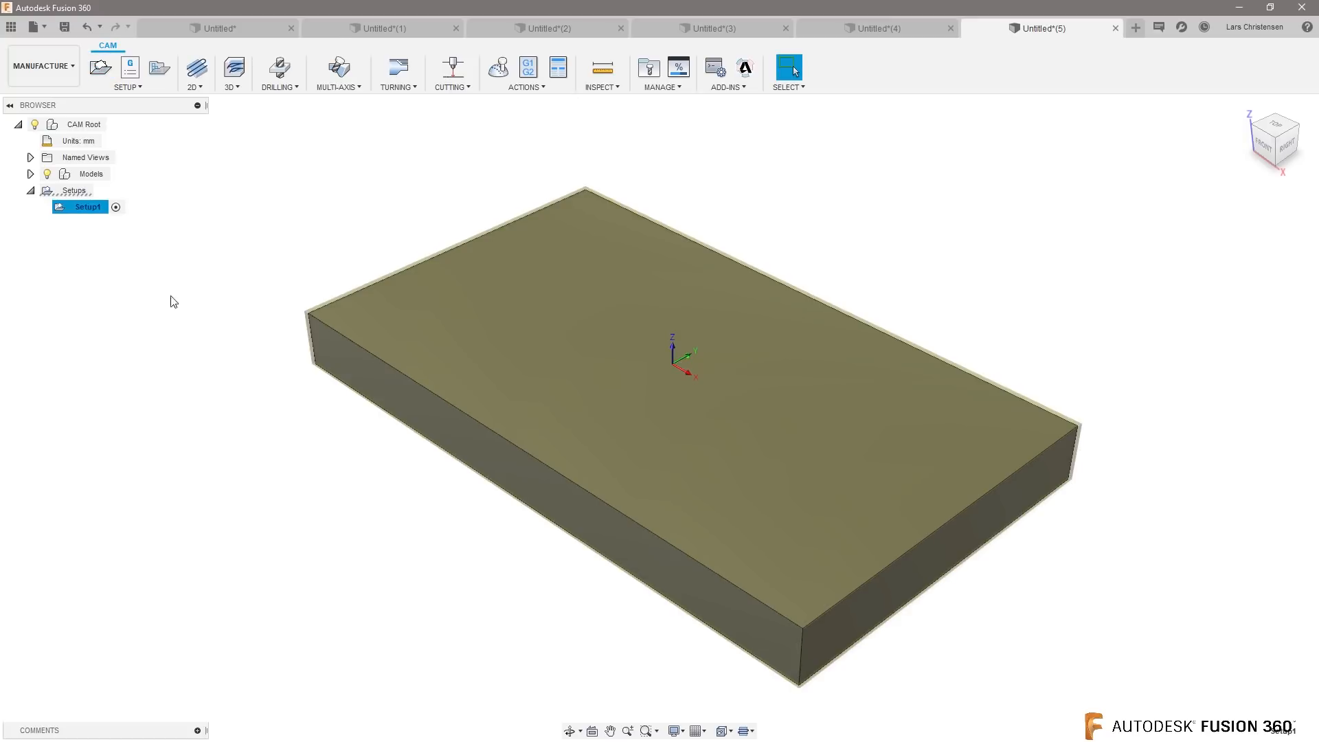
{"action": "left_click", "coordinate": [196, 88]}
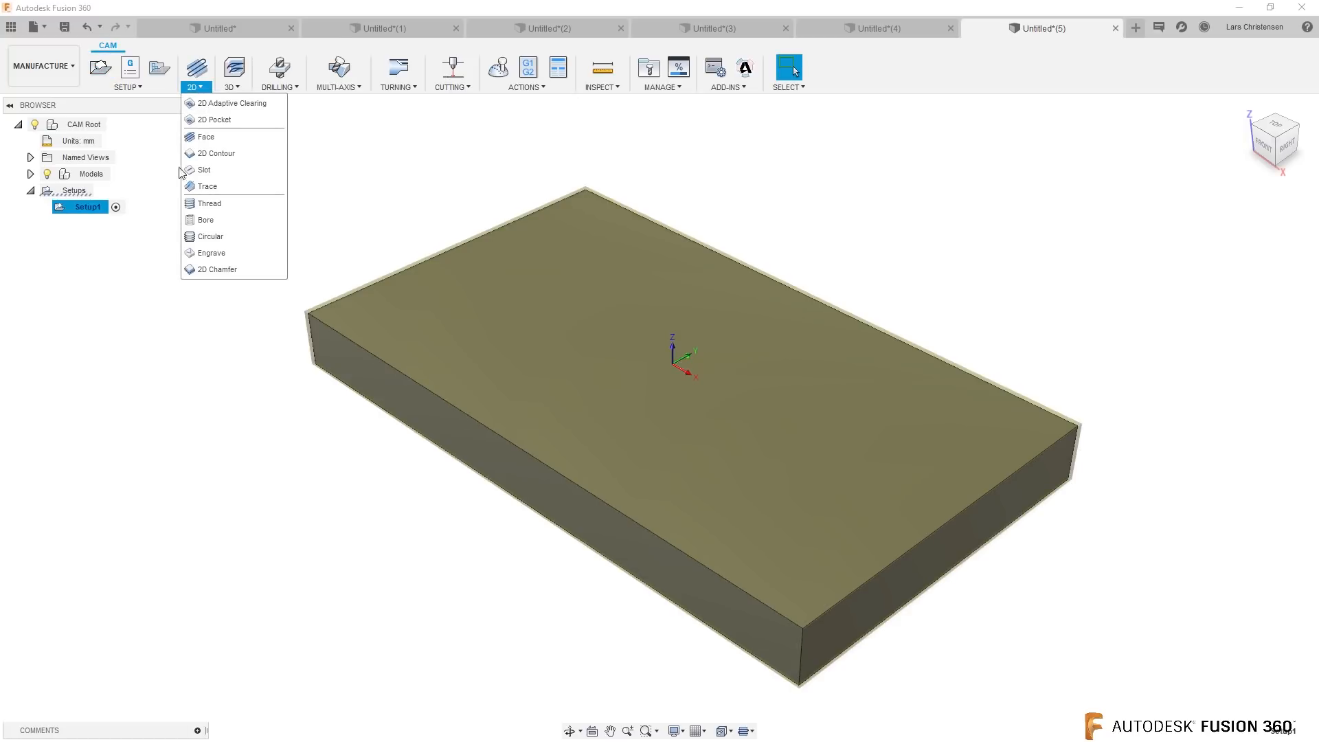
{"action": "left_click", "coordinate": [224, 158]}
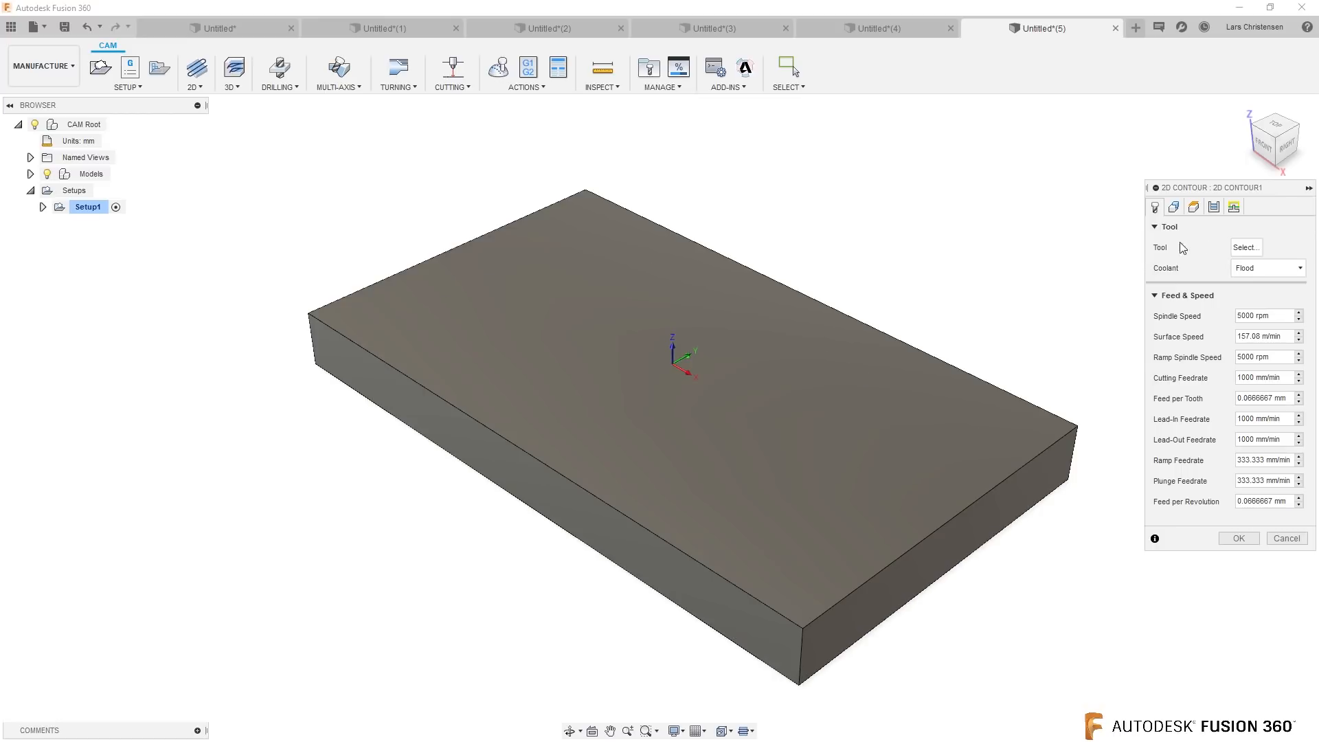
{"action": "left_click", "coordinate": [1243, 247]}
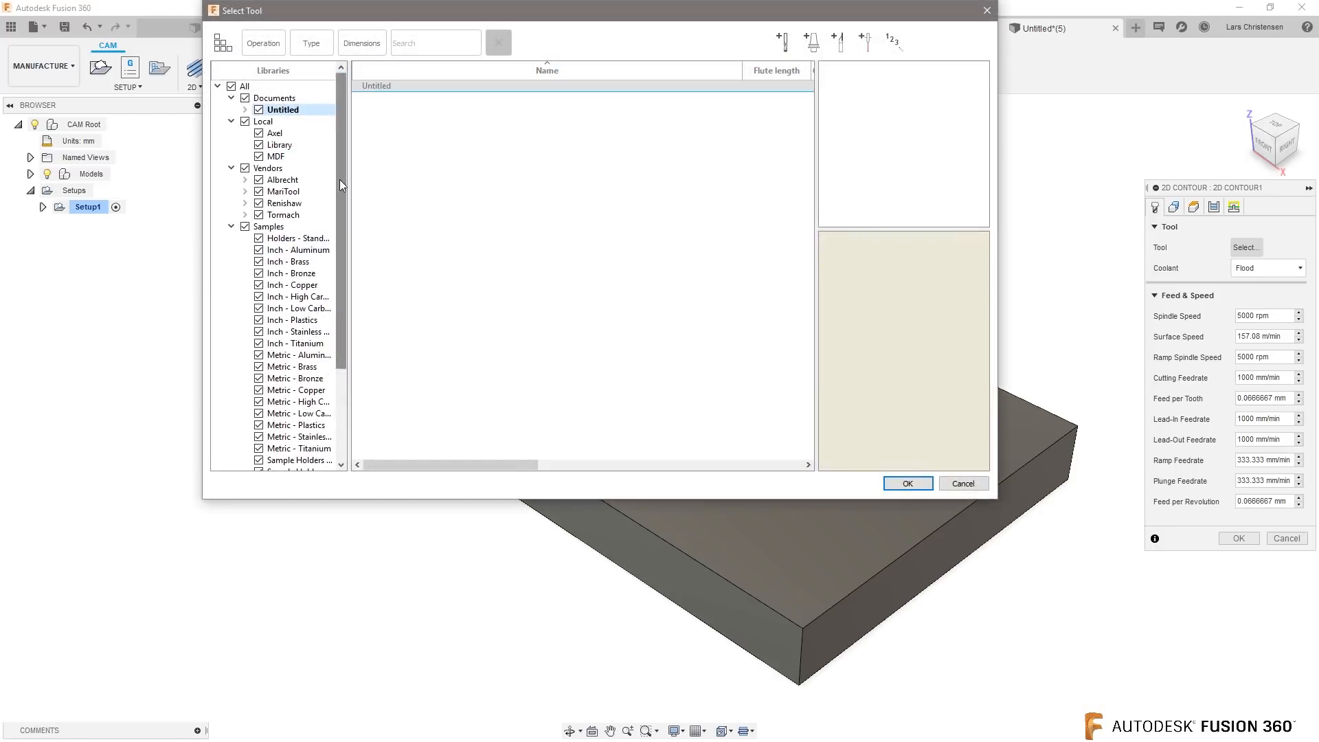
{"action": "scroll", "coordinate": [341, 170], "scroll_direction": "down", "scroll_amount": 3}
{"action": "left_click", "coordinate": [296, 460]}
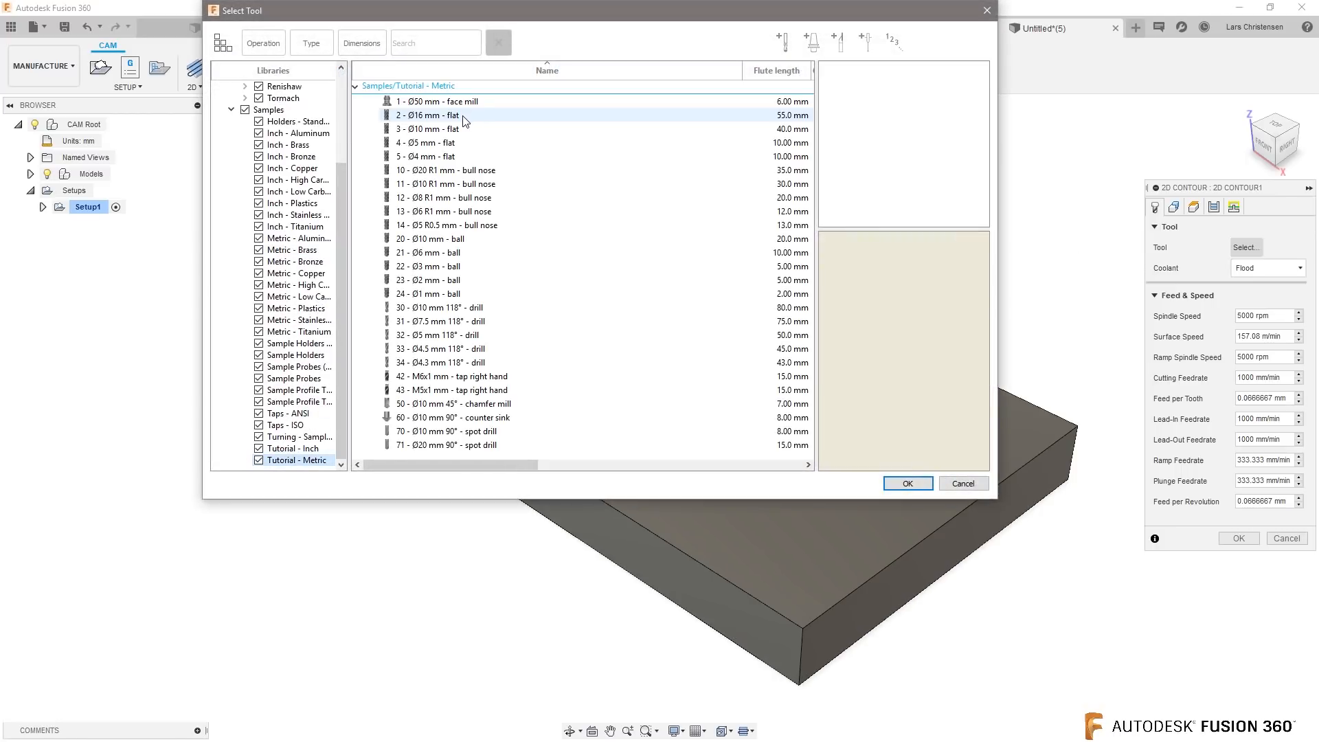
{"action": "left_click", "coordinate": [448, 116]}
{"action": "left_click", "coordinate": [909, 486]}
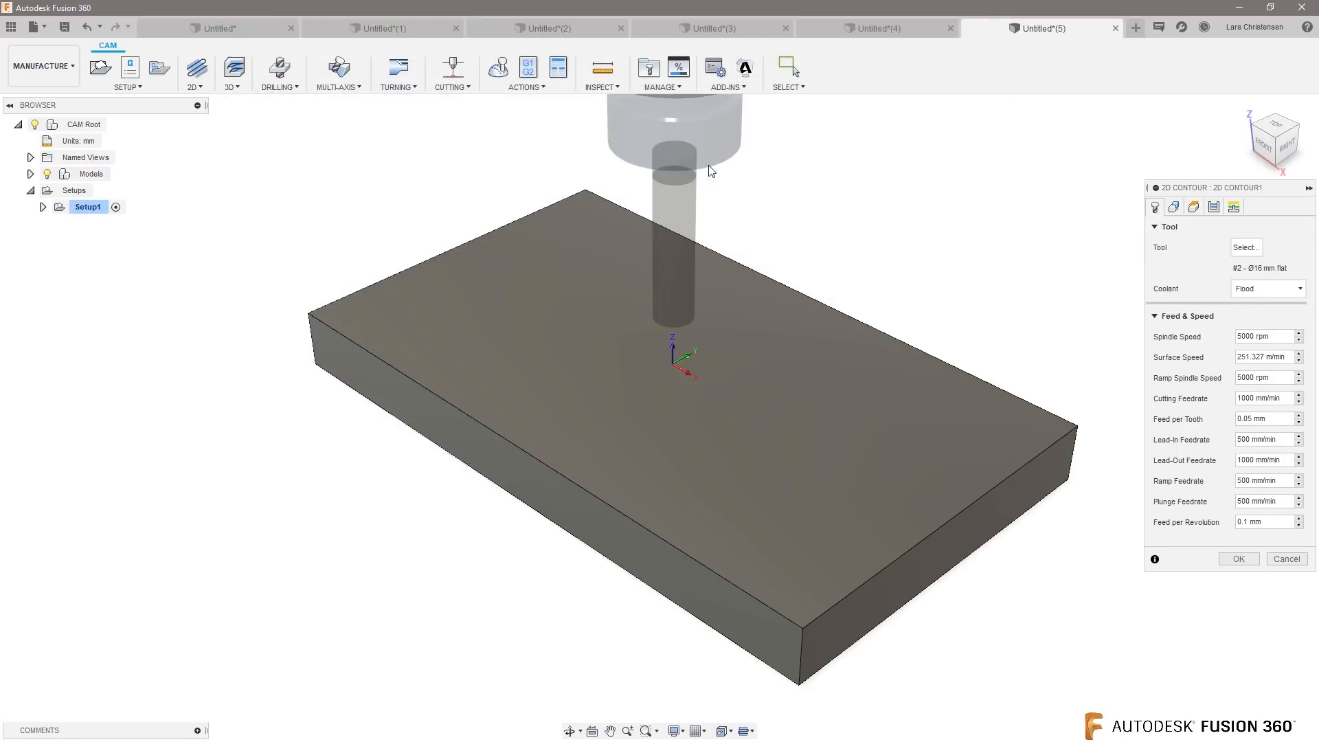
{"action": "left_click", "coordinate": [1174, 206]}
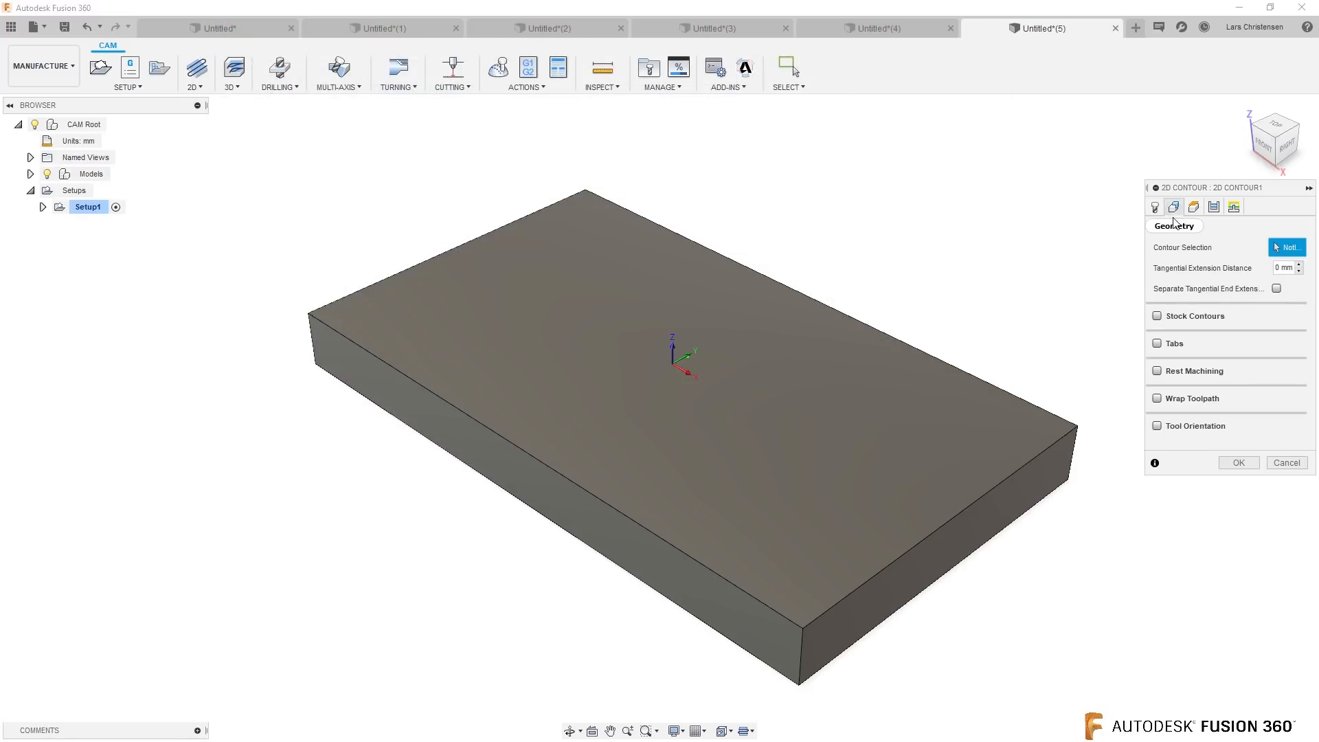
{"action": "left_click", "coordinate": [551, 522]}
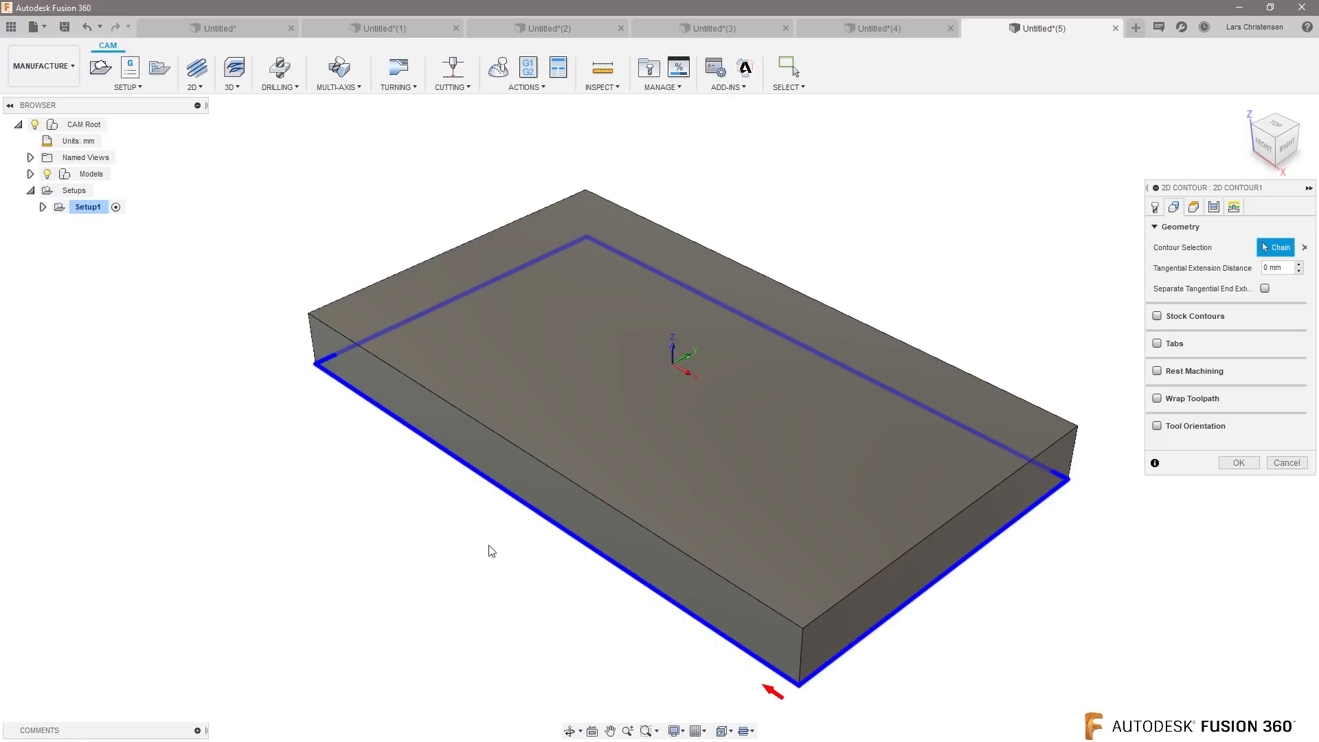
{"action": "left_click", "coordinate": [1159, 345]}
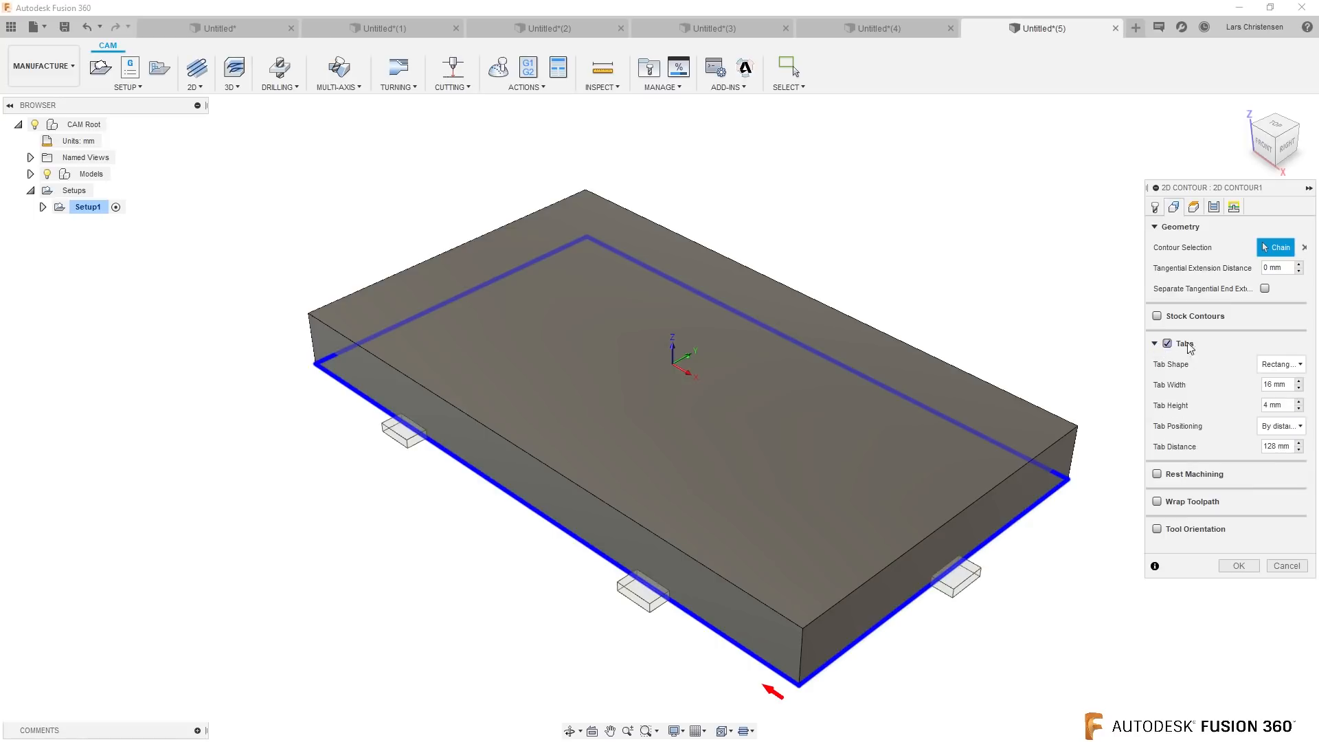
{"action": "mouse_move", "coordinate": [1195, 344]}
{"action": "left_click", "coordinate": [1168, 343]}
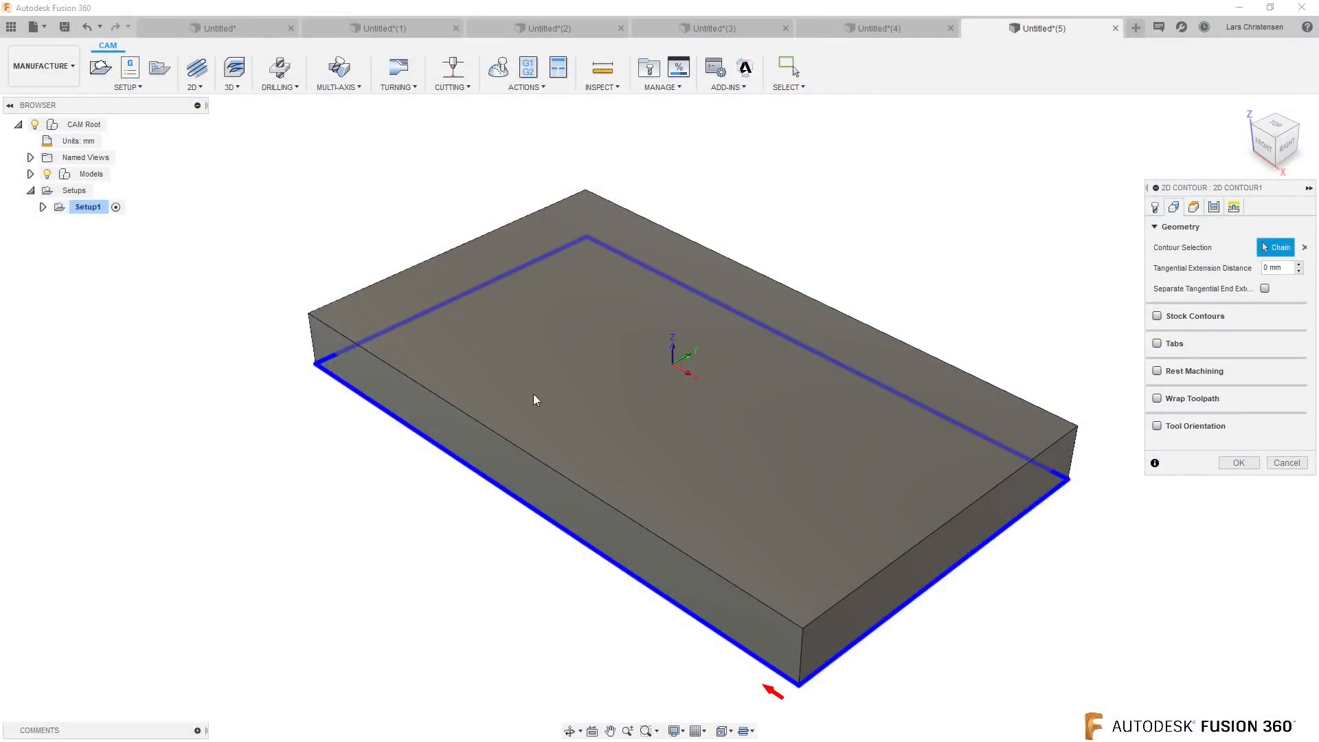
{"action": "left_click", "coordinate": [1158, 343]}
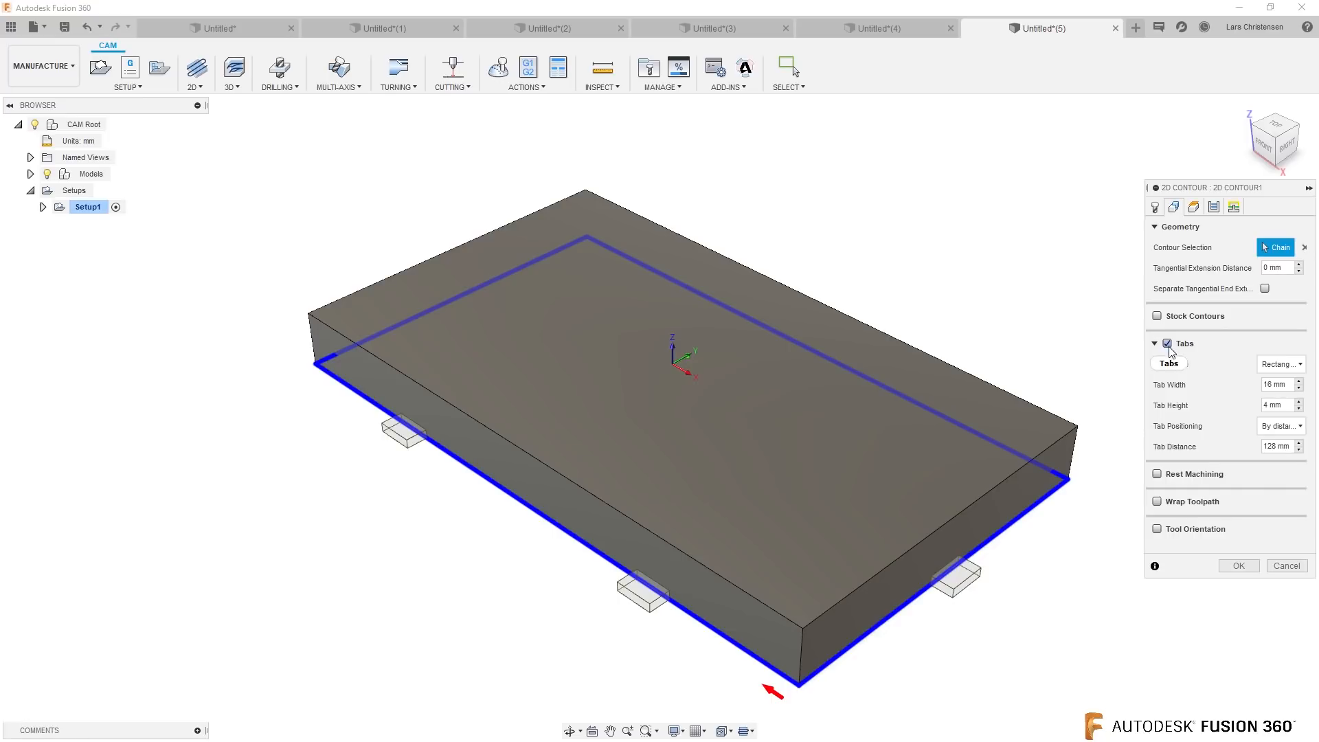
{"action": "left_click", "coordinate": [1167, 343]}
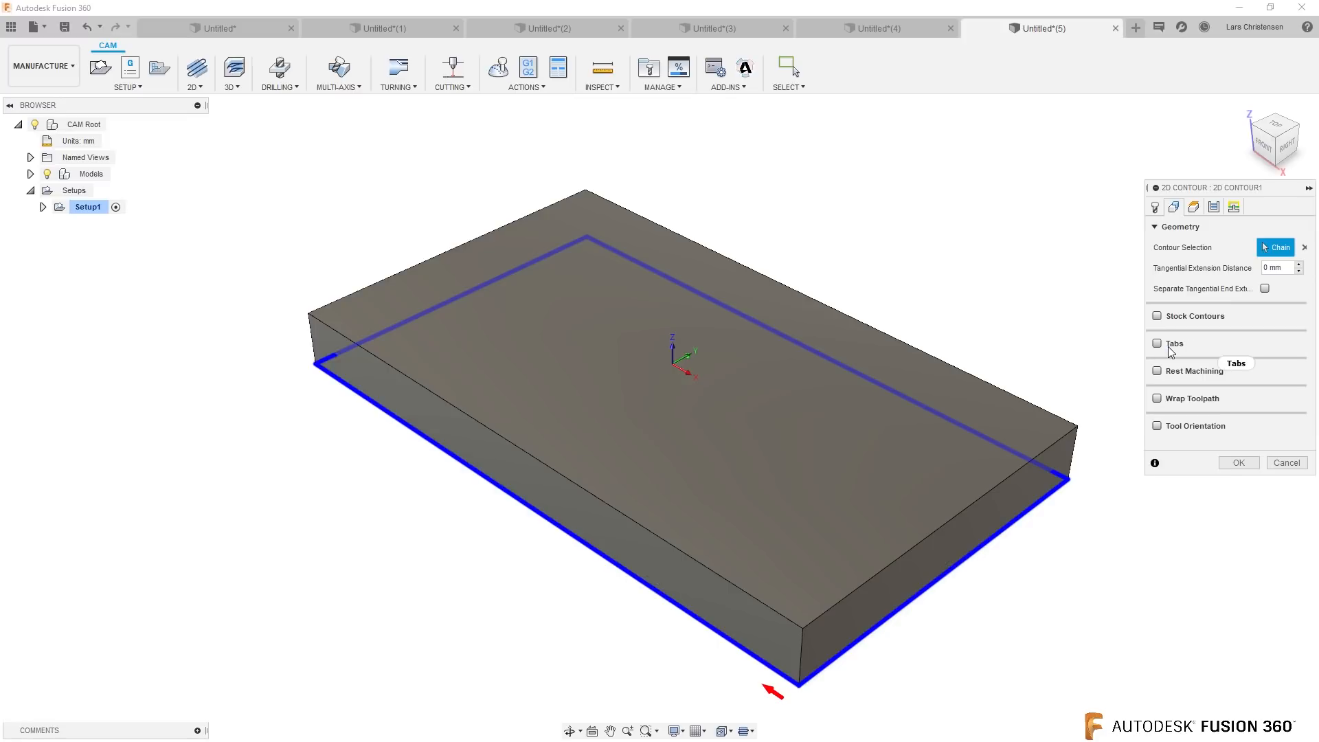
{"action": "left_click", "coordinate": [1287, 462]}
Step: In the Design workspace, chamfer the block's left, back, right and front vertical edges by 0.25 mm
{"action": "left_click", "coordinate": [42, 66]}
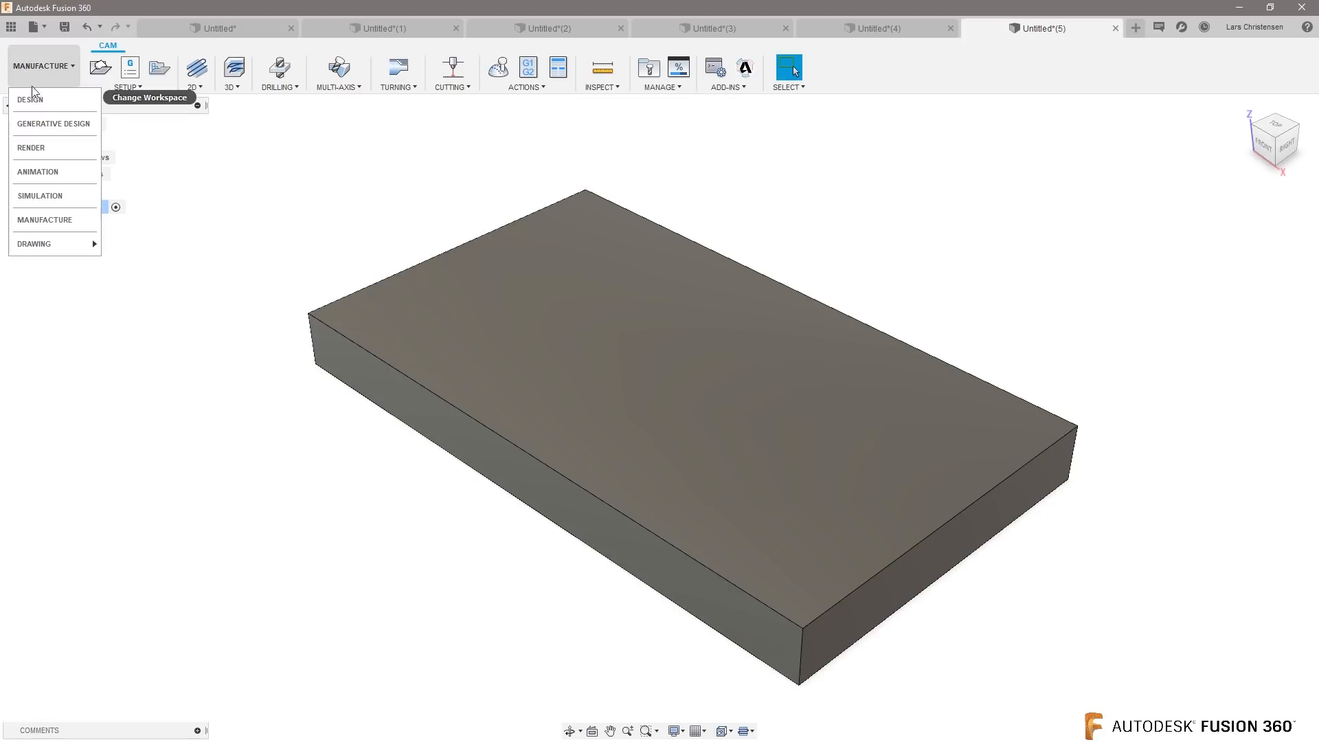
{"action": "left_click", "coordinate": [48, 97]}
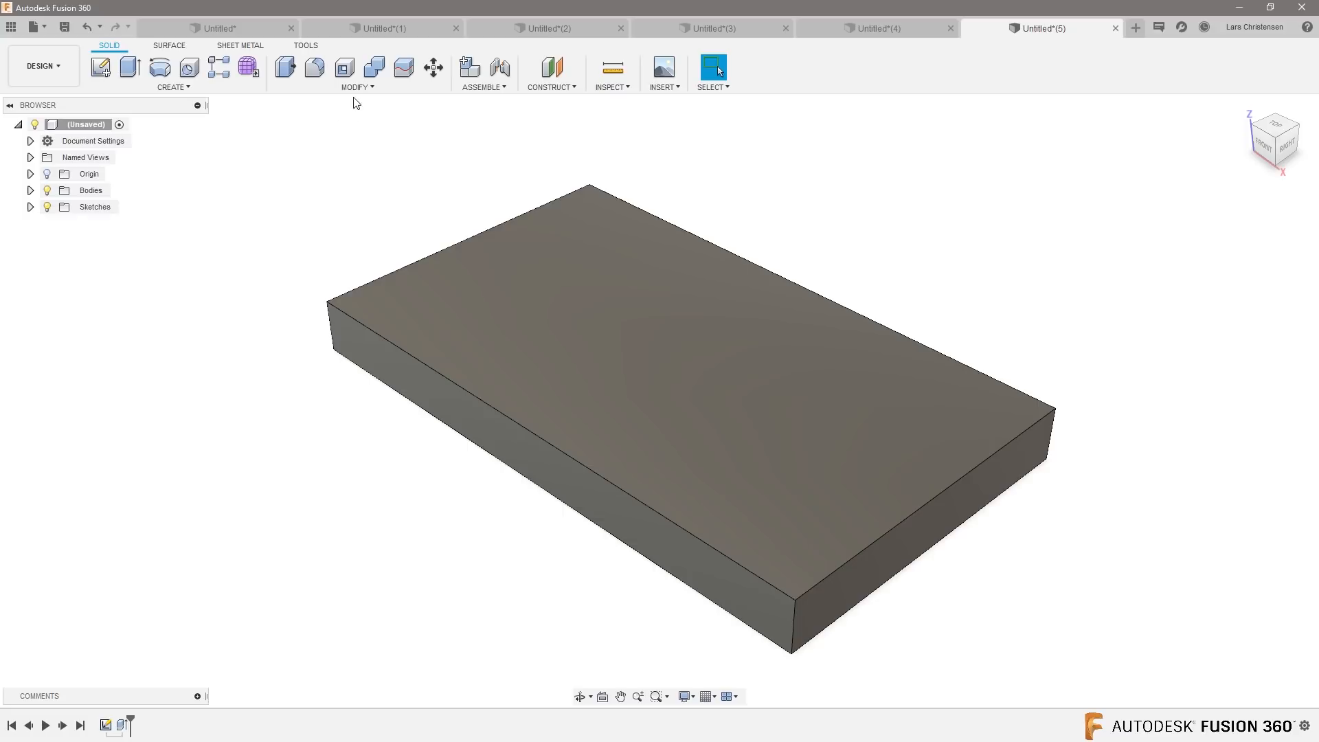
{"action": "left_click", "coordinate": [357, 88]}
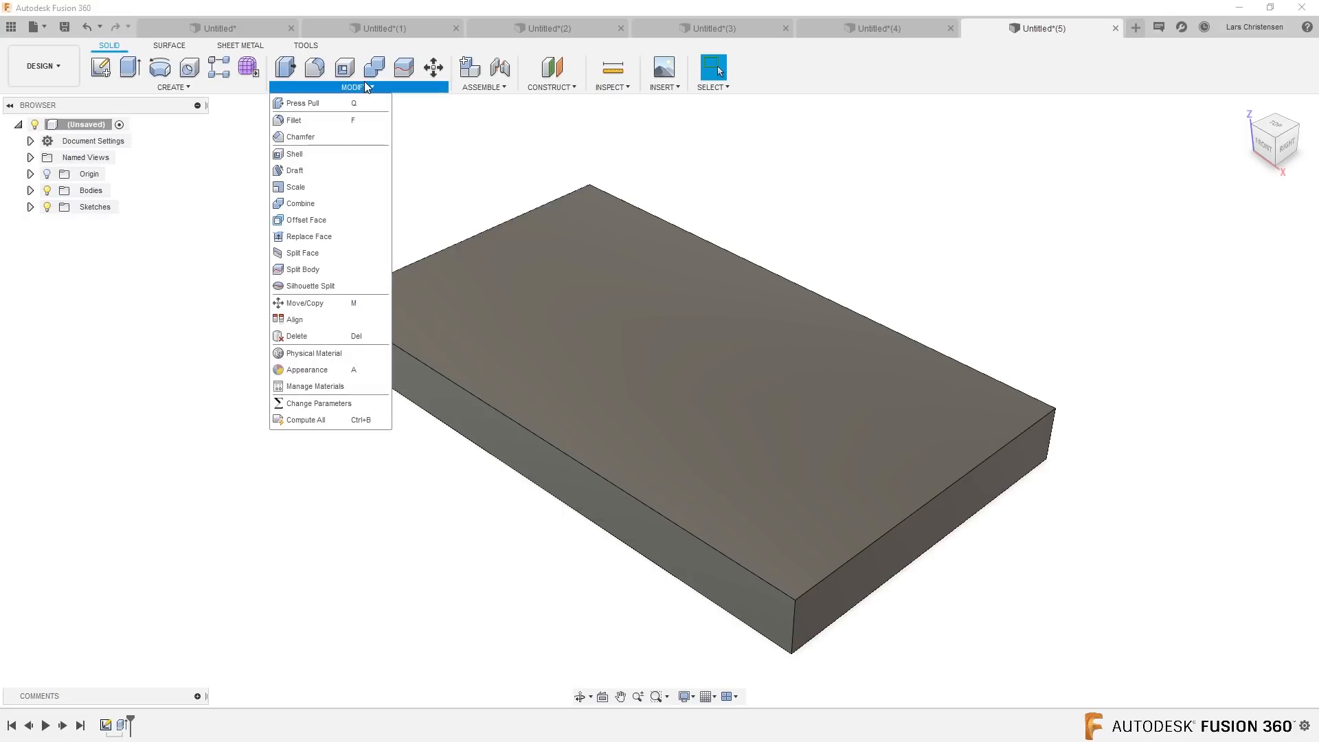
{"action": "left_click", "coordinate": [310, 138]}
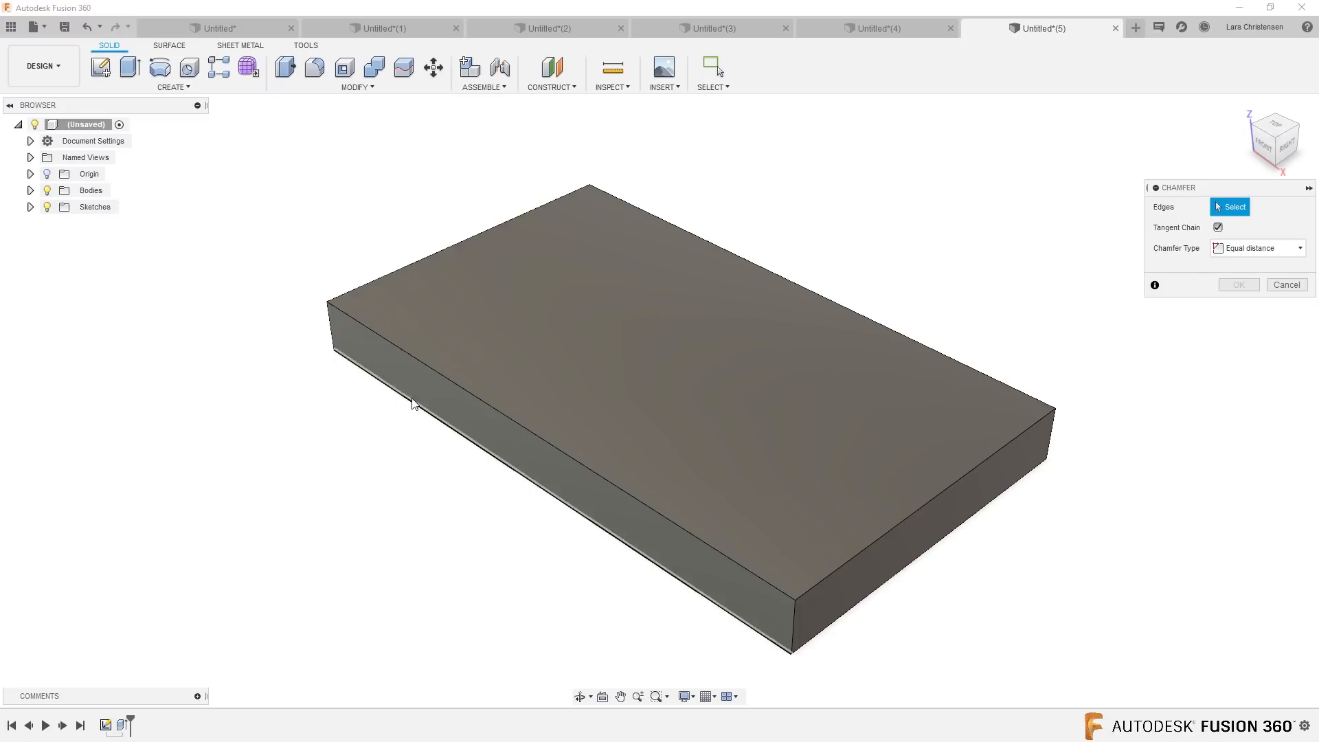
{"action": "left_click", "coordinate": [327, 330]}
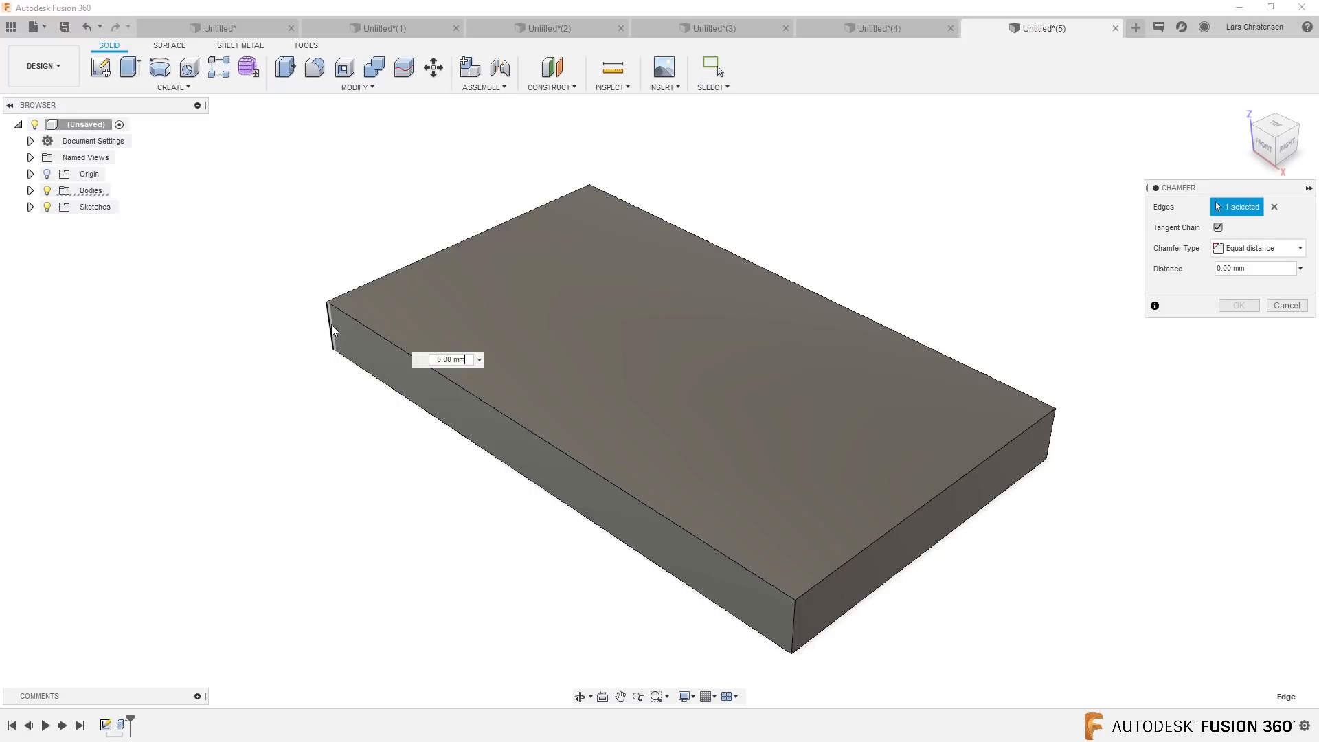
{"action": "left_click", "coordinate": [589, 208]}
{"action": "left_click", "coordinate": [1050, 434]}
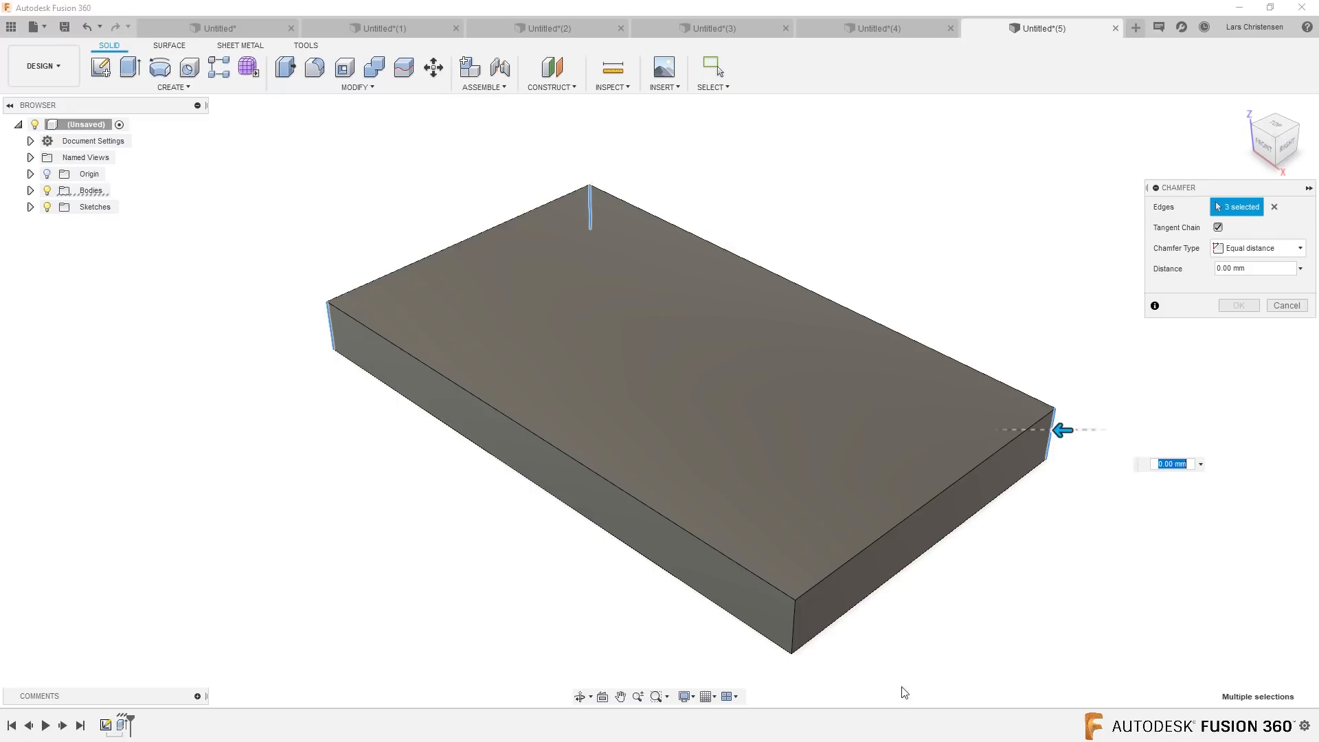
{"action": "left_click", "coordinate": [795, 626]}
{"action": "scroll", "coordinate": [798, 670], "scroll_direction": "up", "scroll_amount": 5}
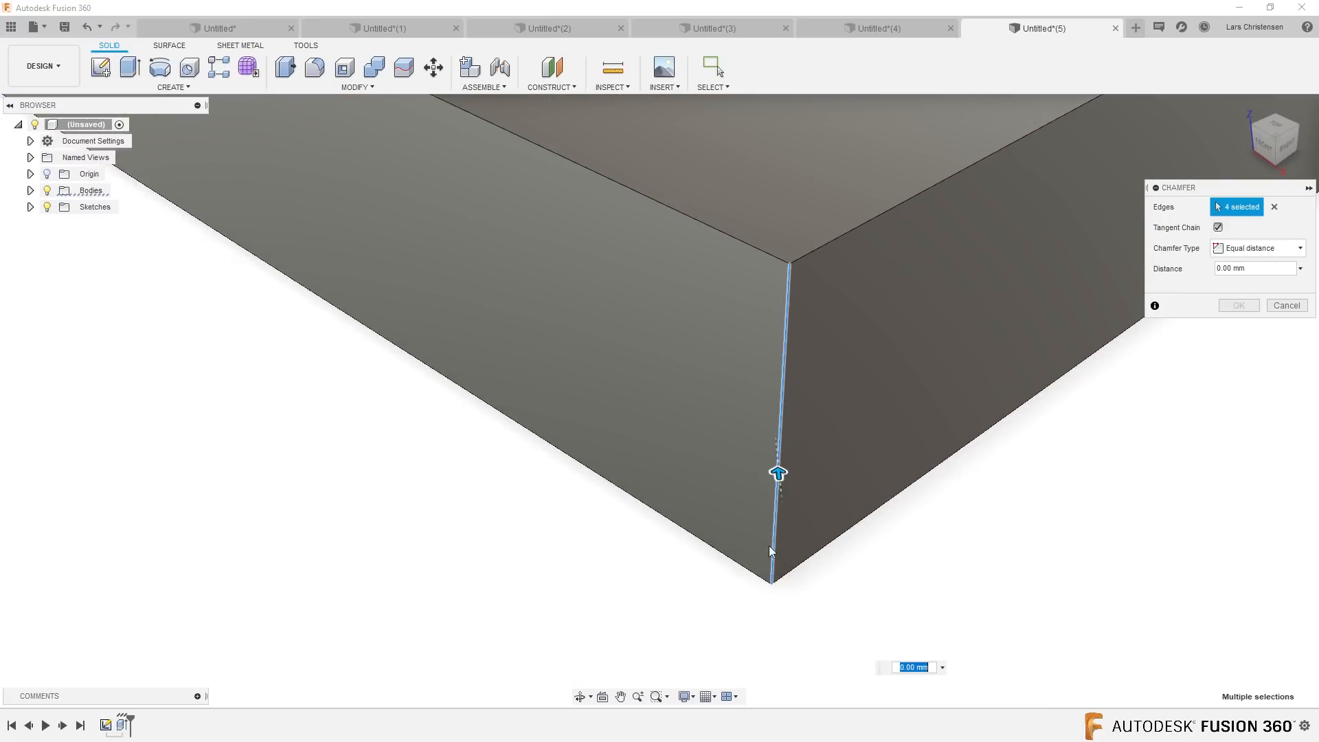
{"action": "key", "text": "BackSpace"}
{"action": "key", "text": "Return"}
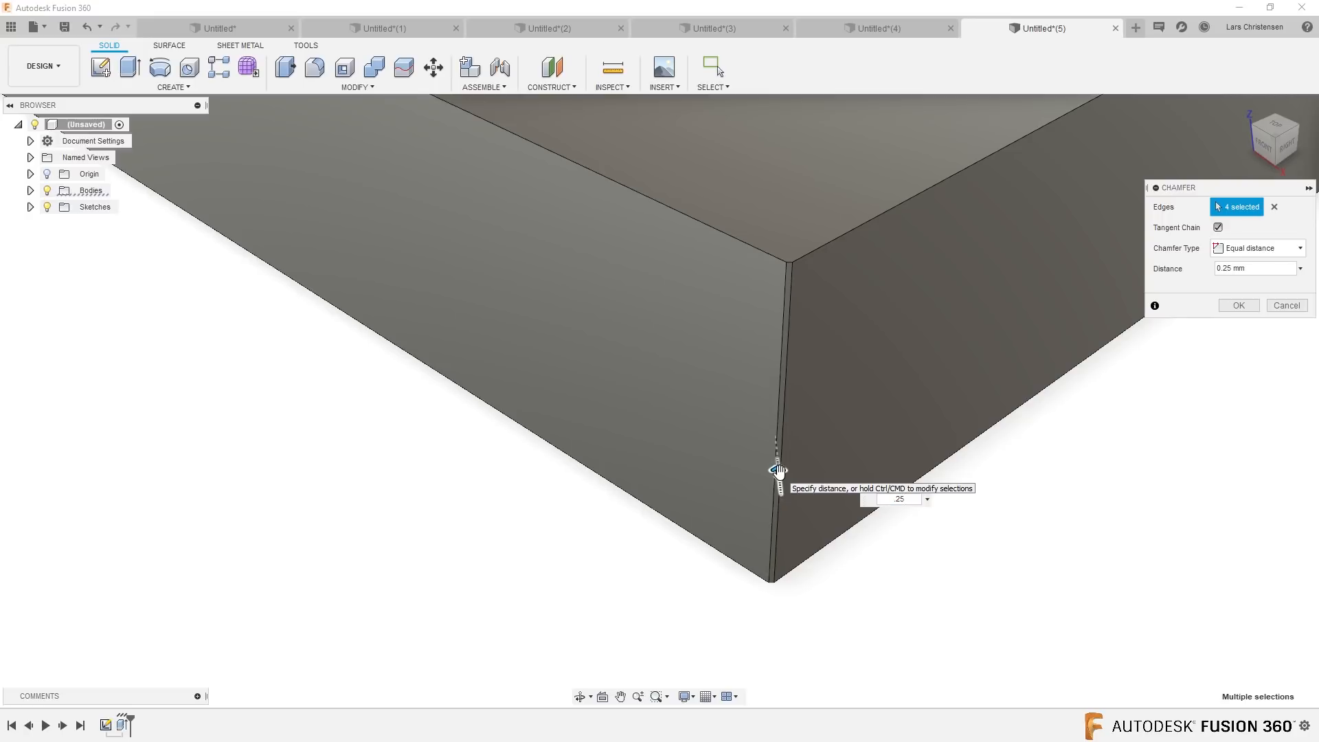
{"action": "key", "text": "Return"}
Step: Orbit the block to inspect the new chamfered edges
{"action": "scroll", "coordinate": [771, 563], "scroll_direction": "down", "scroll_amount": 3}
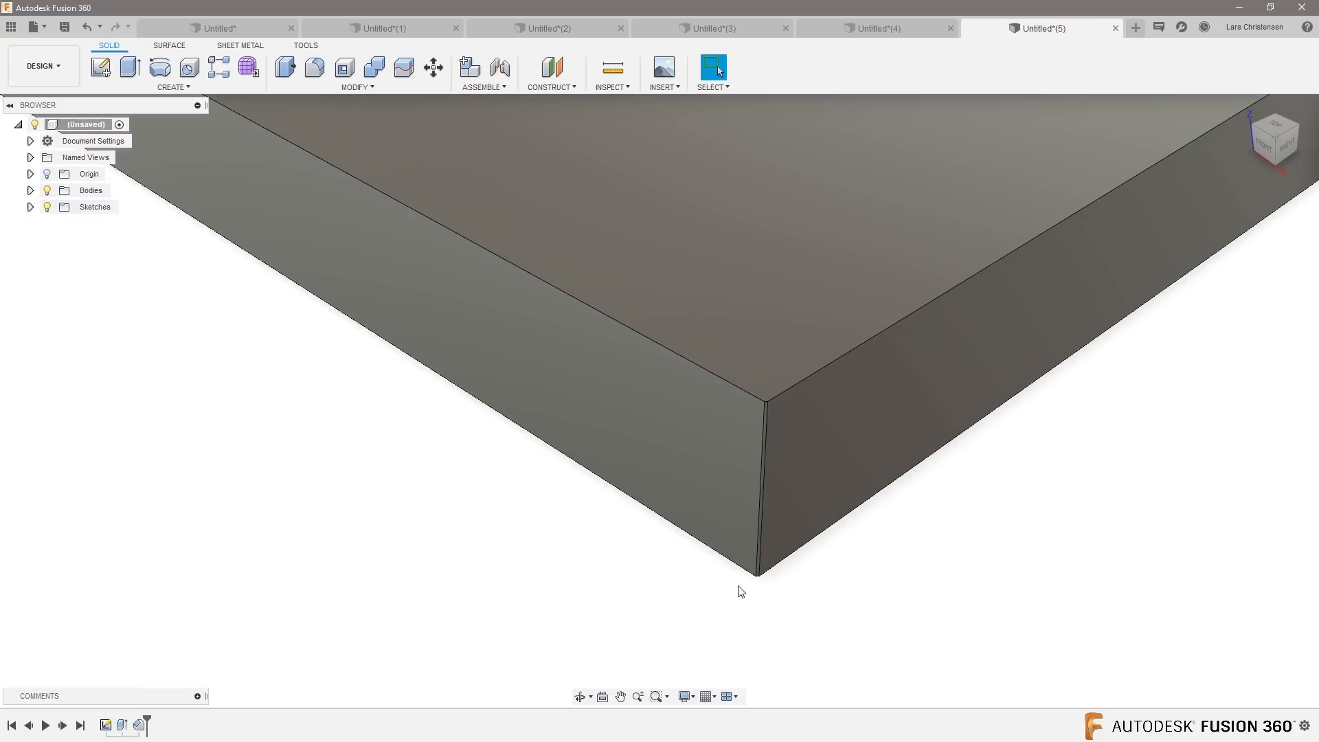
{"action": "middle_click_drag", "start_coordinate": [751, 580], "coordinate": [819, 610], "text": "shift"}
{"action": "scroll", "coordinate": [816, 604], "scroll_direction": "down", "scroll_amount": 2}
{"action": "scroll", "coordinate": [571, 427], "scroll_direction": "up", "scroll_amount": 1}
{"action": "middle_click_drag", "start_coordinate": [415, 515], "coordinate": [966, 536], "text": "shift"}
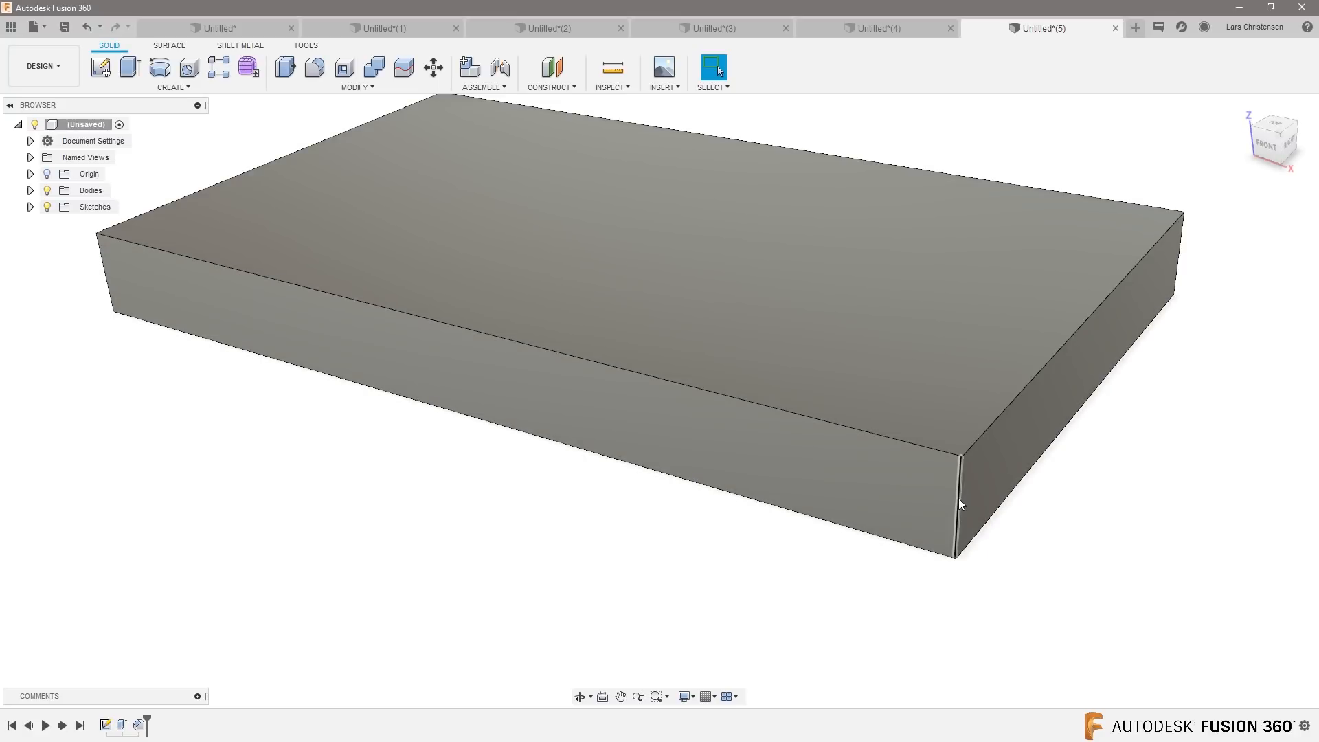
{"action": "left_click", "coordinate": [53, 73]}
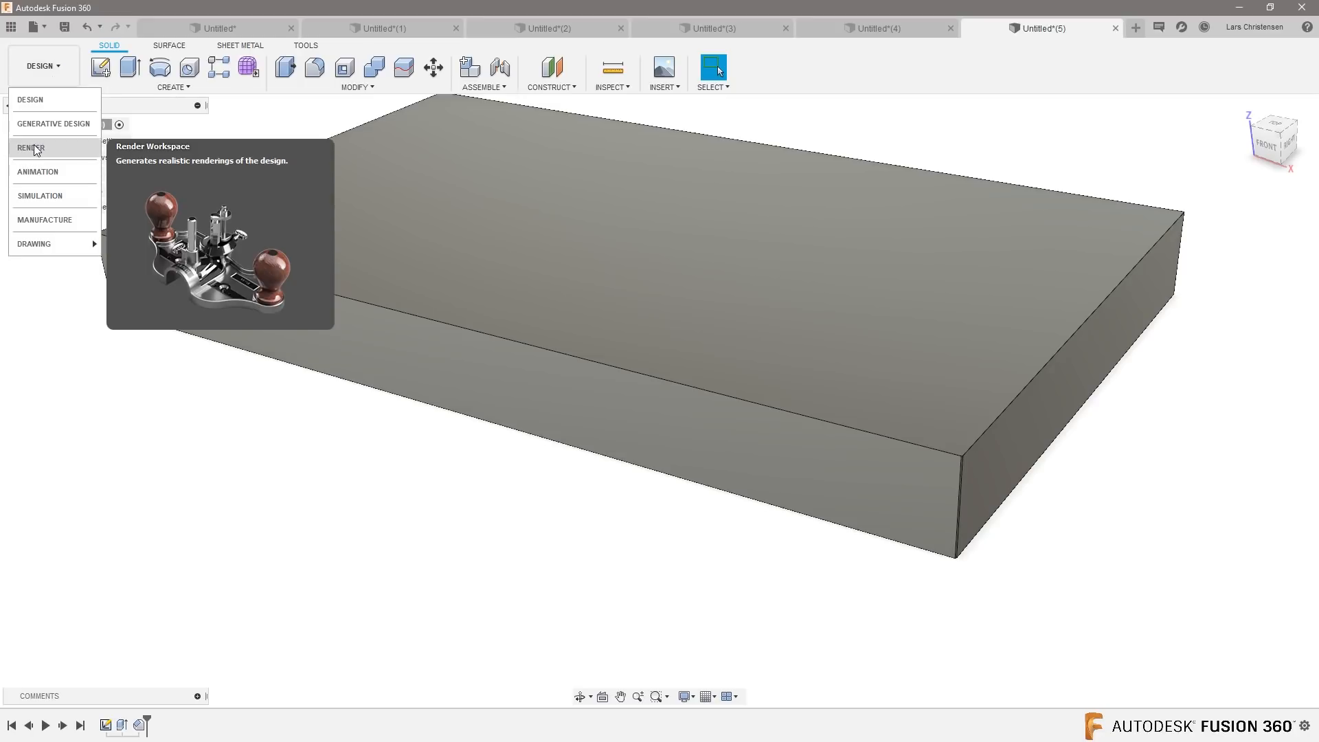
Step: In Manufacture, start a 2D Contour using the Tutorial - Metric '2 - Ø16 mm - flat' tool
{"action": "left_click", "coordinate": [34, 220]}
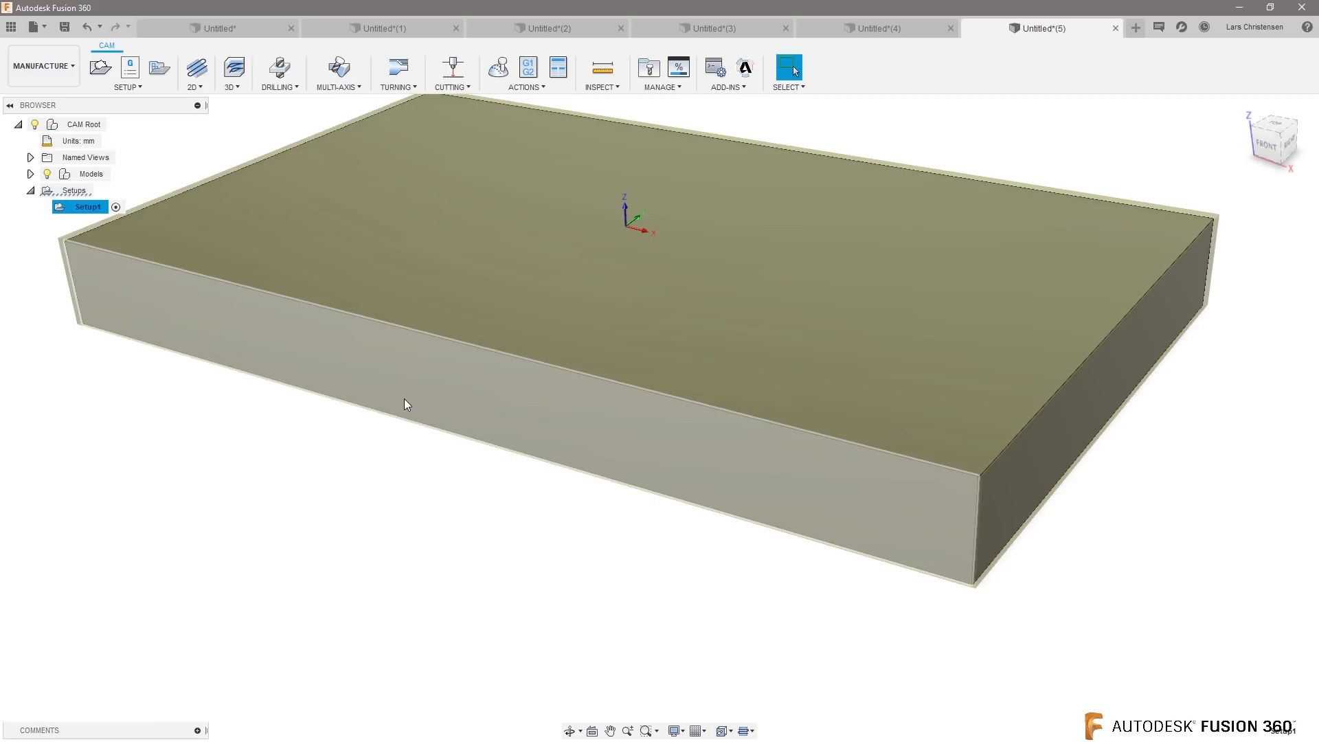
{"action": "key", "text": "F6"}
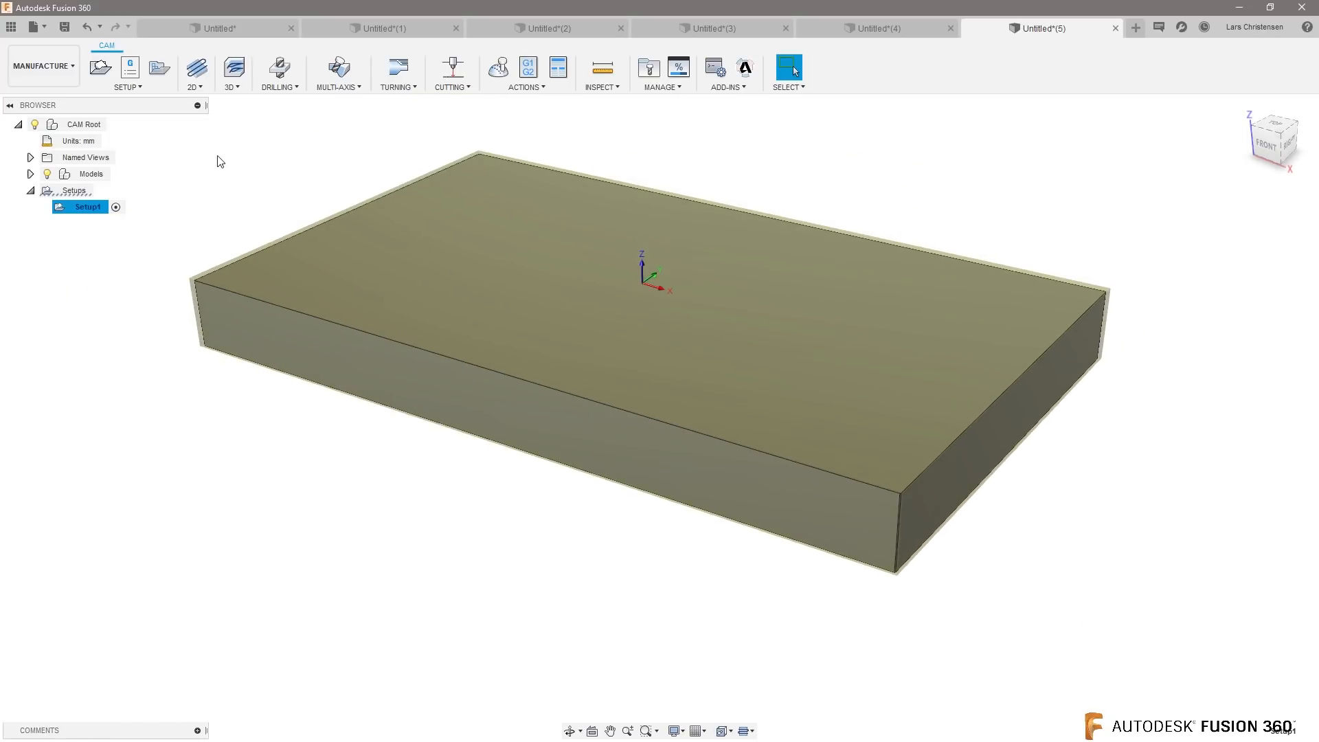
{"action": "left_click", "coordinate": [196, 88]}
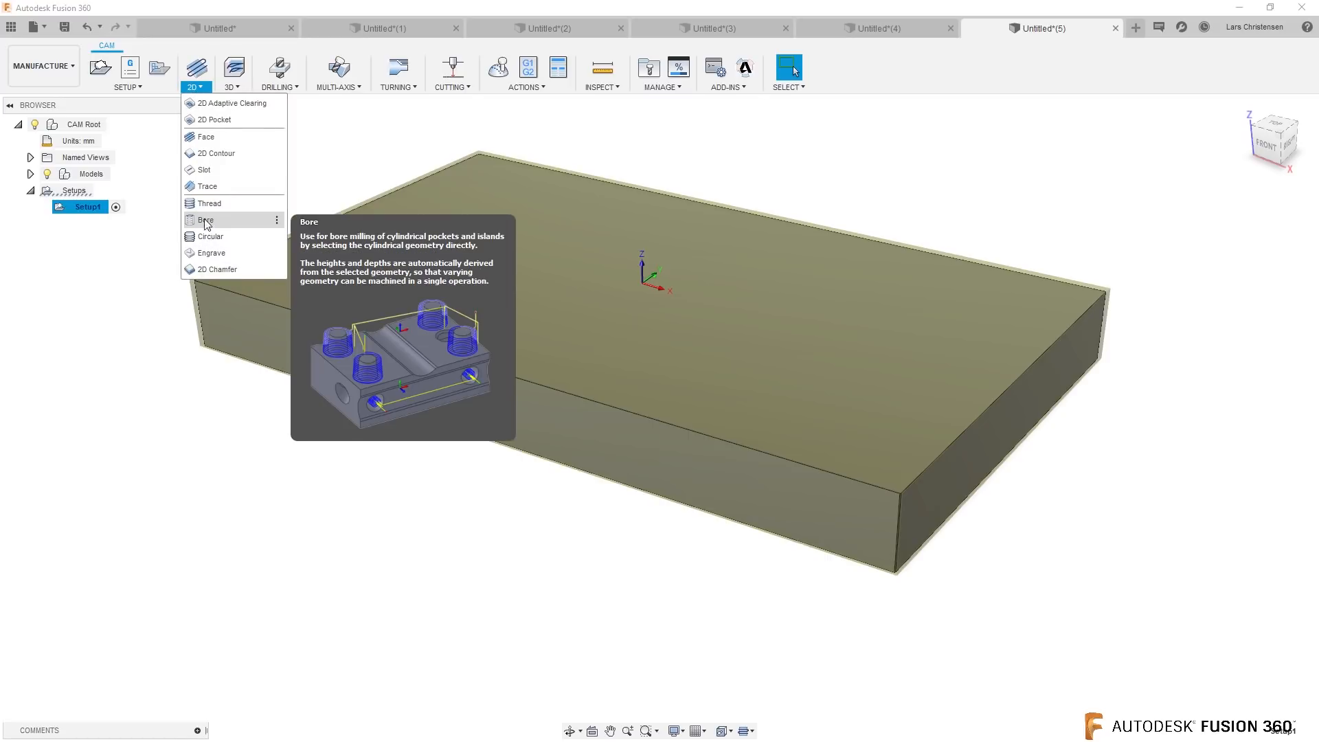
{"action": "left_click", "coordinate": [209, 153]}
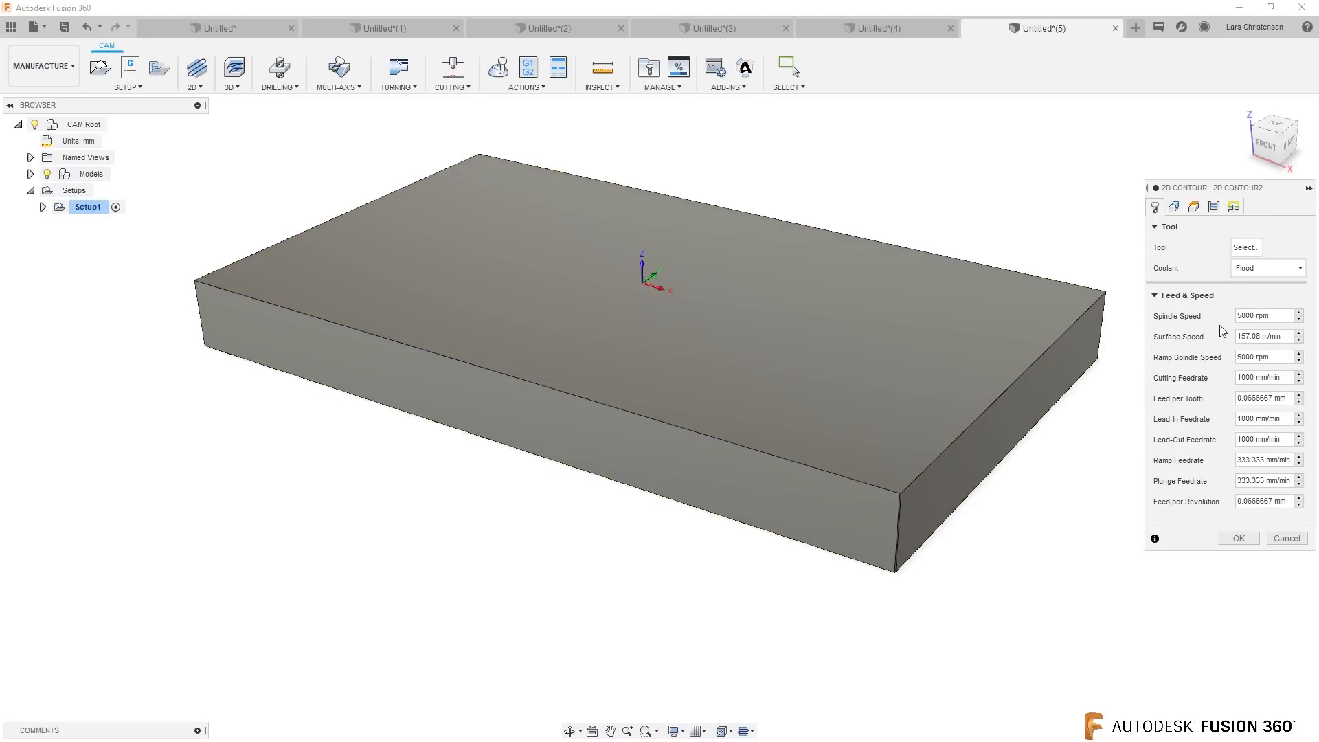
{"action": "left_click", "coordinate": [1246, 247]}
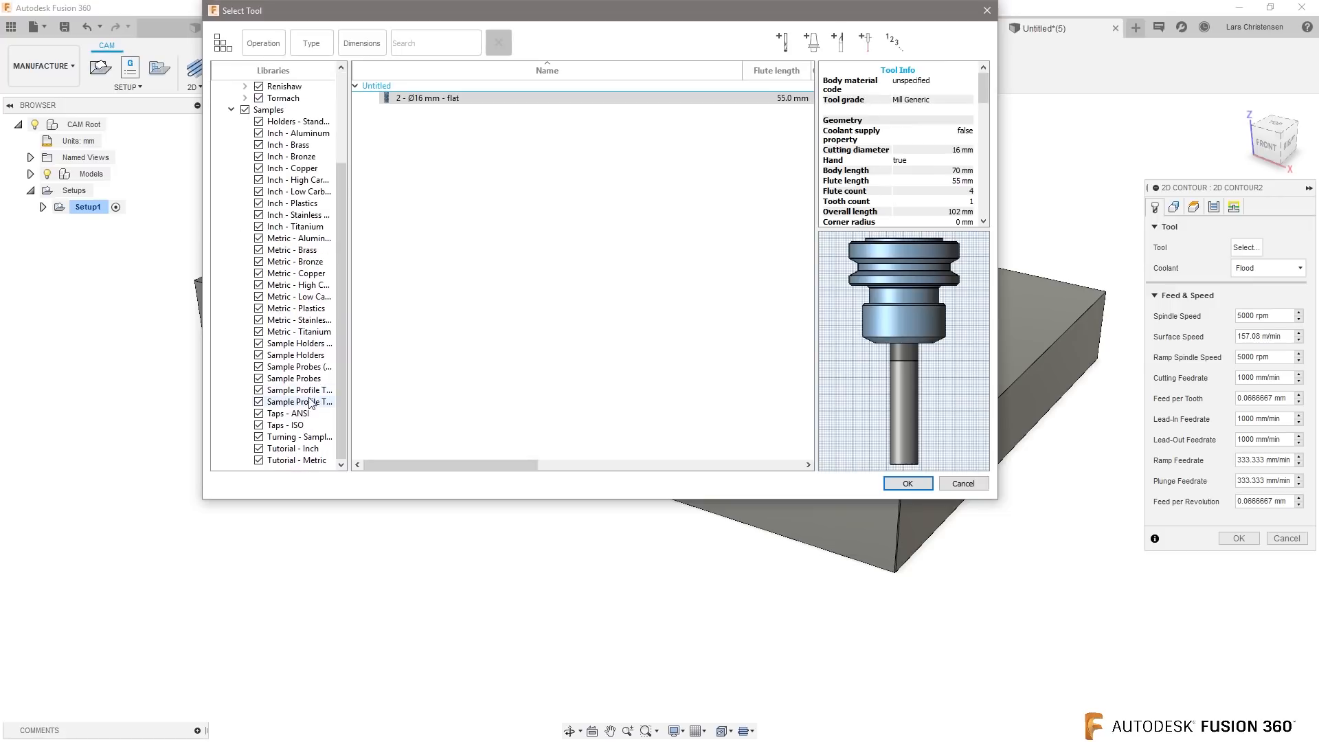
{"action": "left_click", "coordinate": [296, 459]}
{"action": "left_click", "coordinate": [430, 116]}
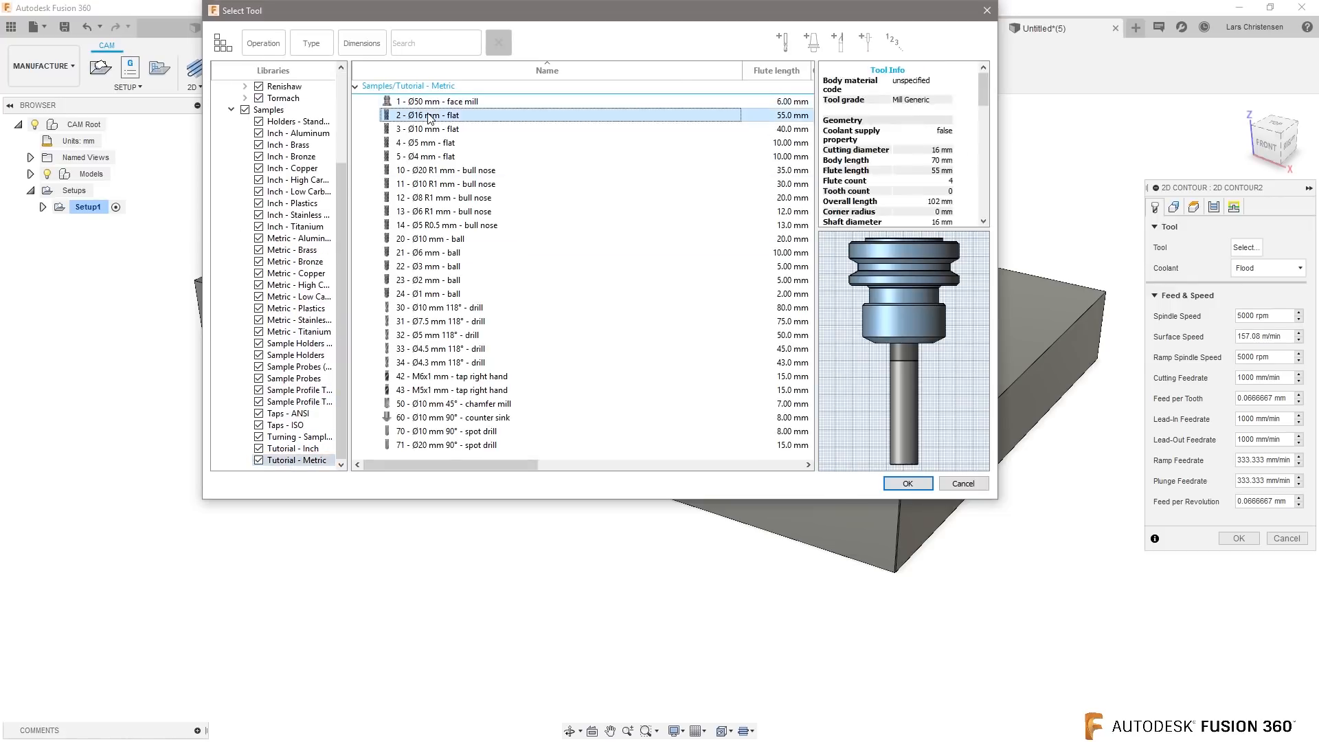
{"action": "double_click", "coordinate": [430, 116]}
Step: Chain the block's bottom outline as the contour geometry and create the operation
{"action": "left_click", "coordinate": [1175, 208]}
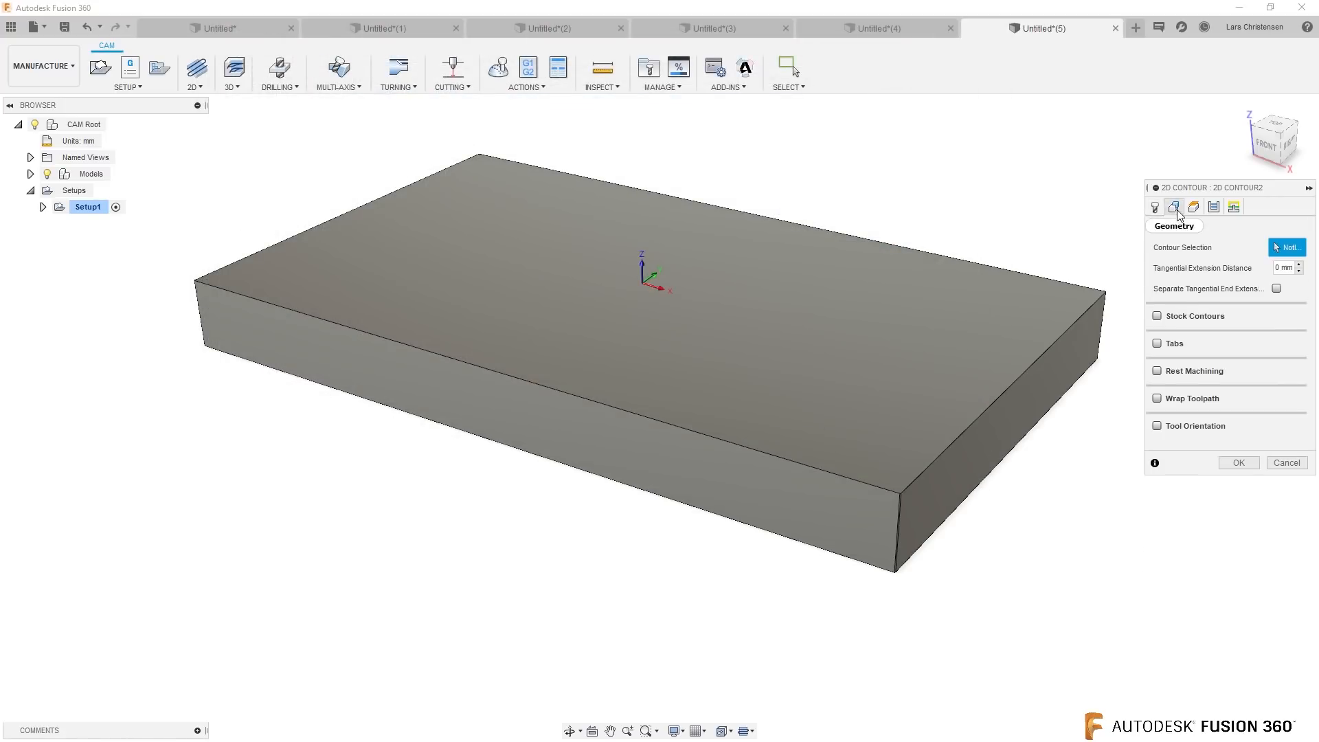
{"action": "left_click", "coordinate": [586, 470]}
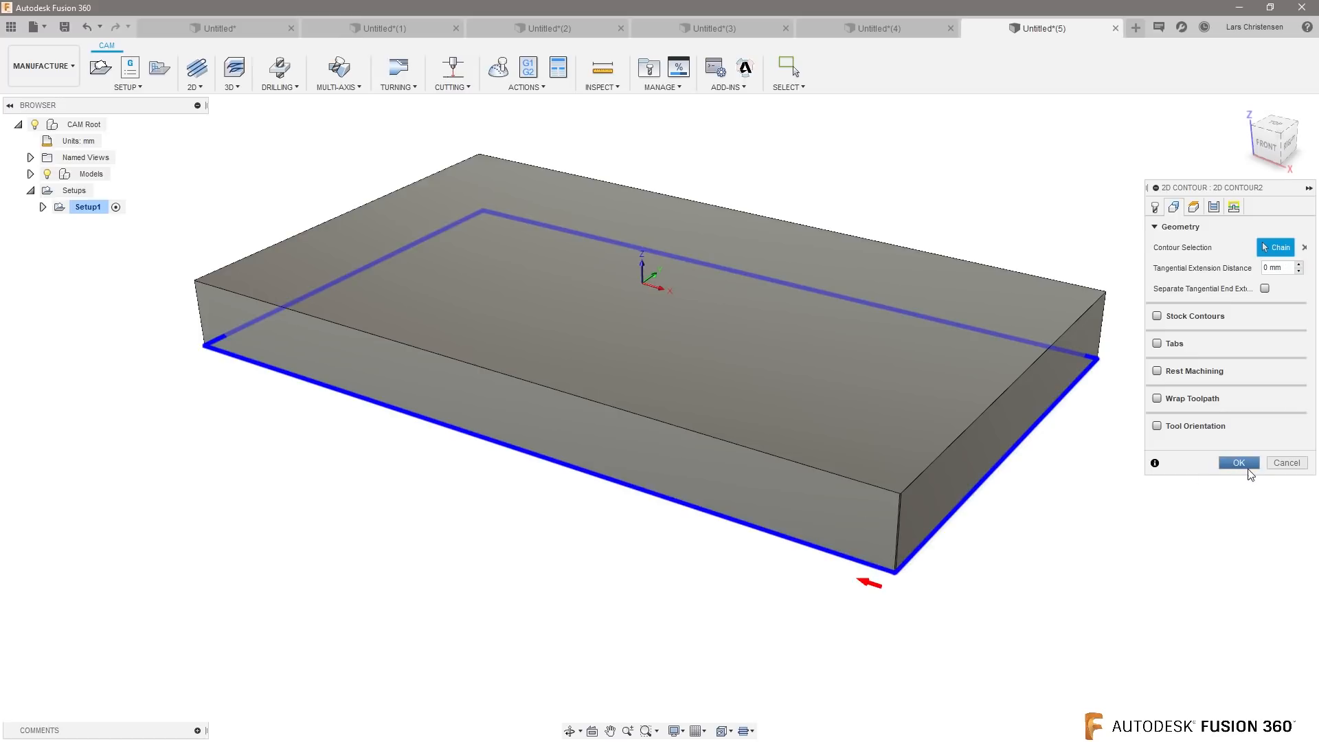
{"action": "left_click", "coordinate": [1239, 464]}
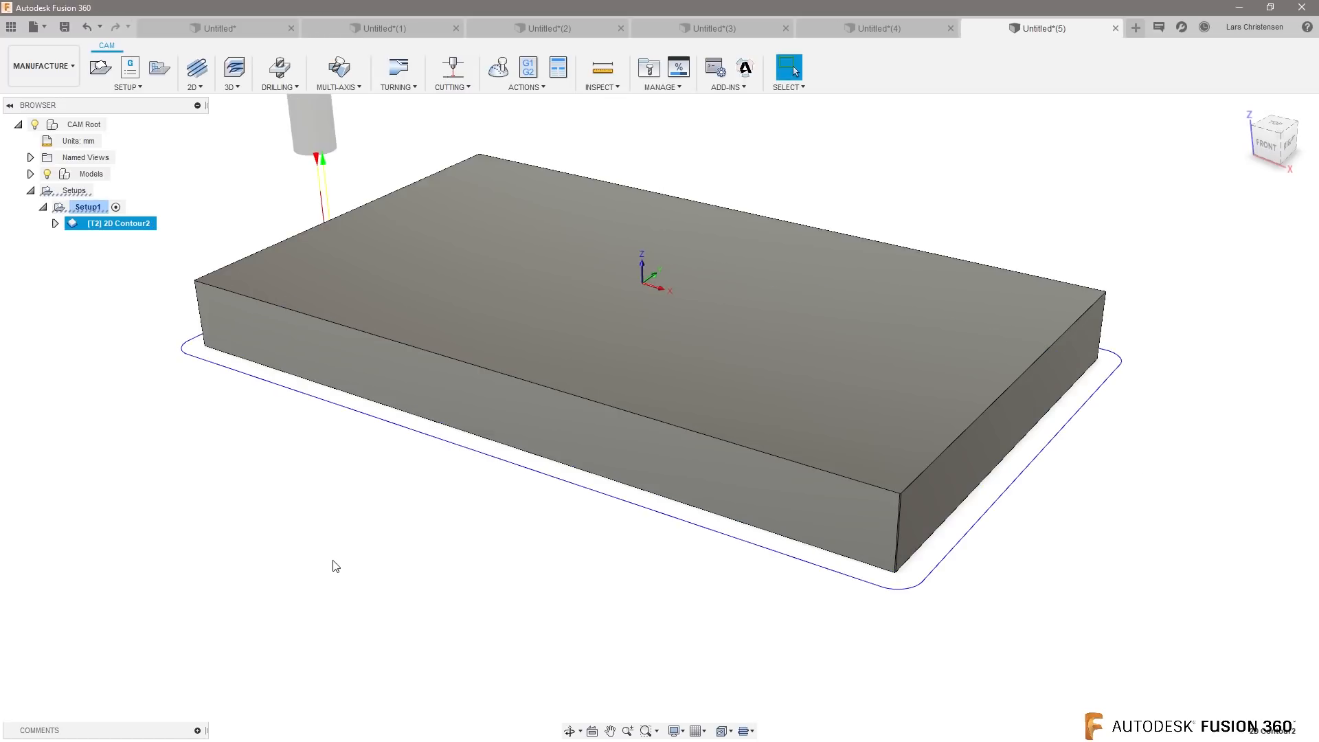
{"action": "middle_click_drag", "start_coordinate": [333, 550], "coordinate": [389, 566], "text": "shift"}
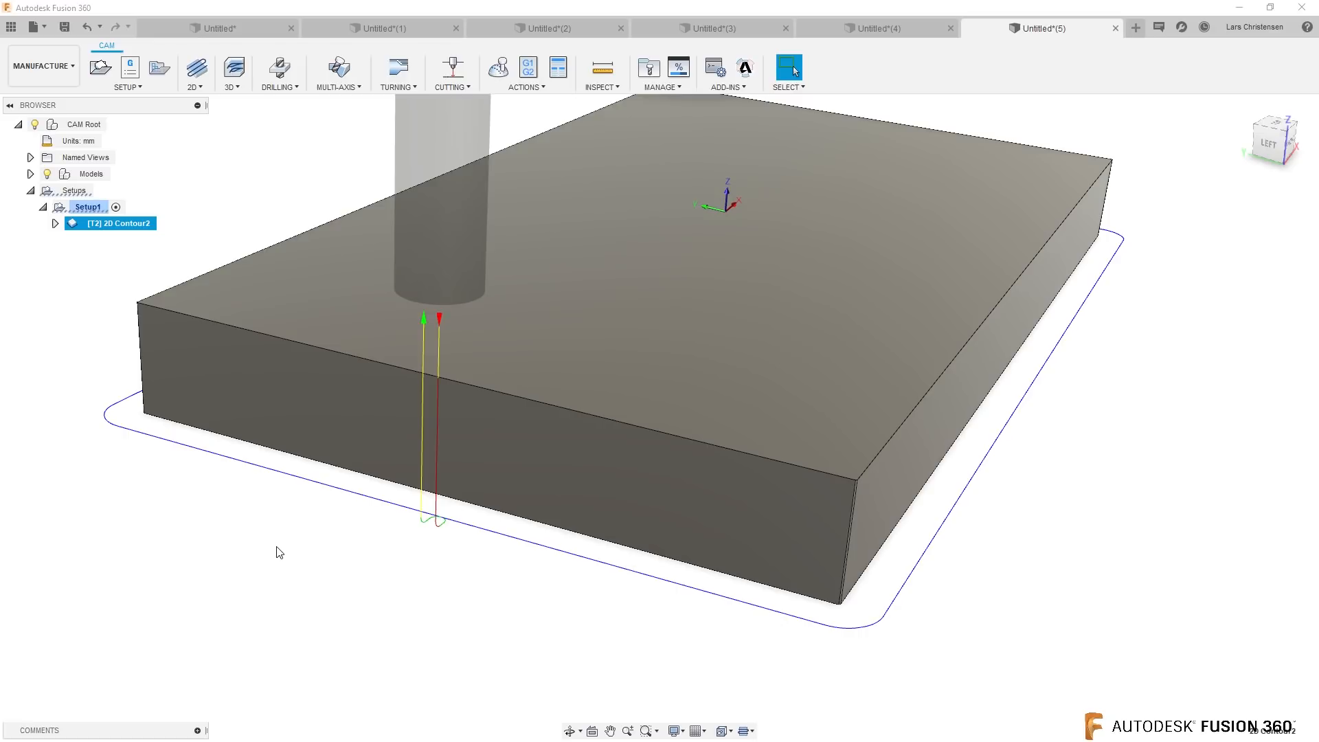
{"action": "scroll", "coordinate": [457, 563], "scroll_direction": "up", "scroll_amount": 5}
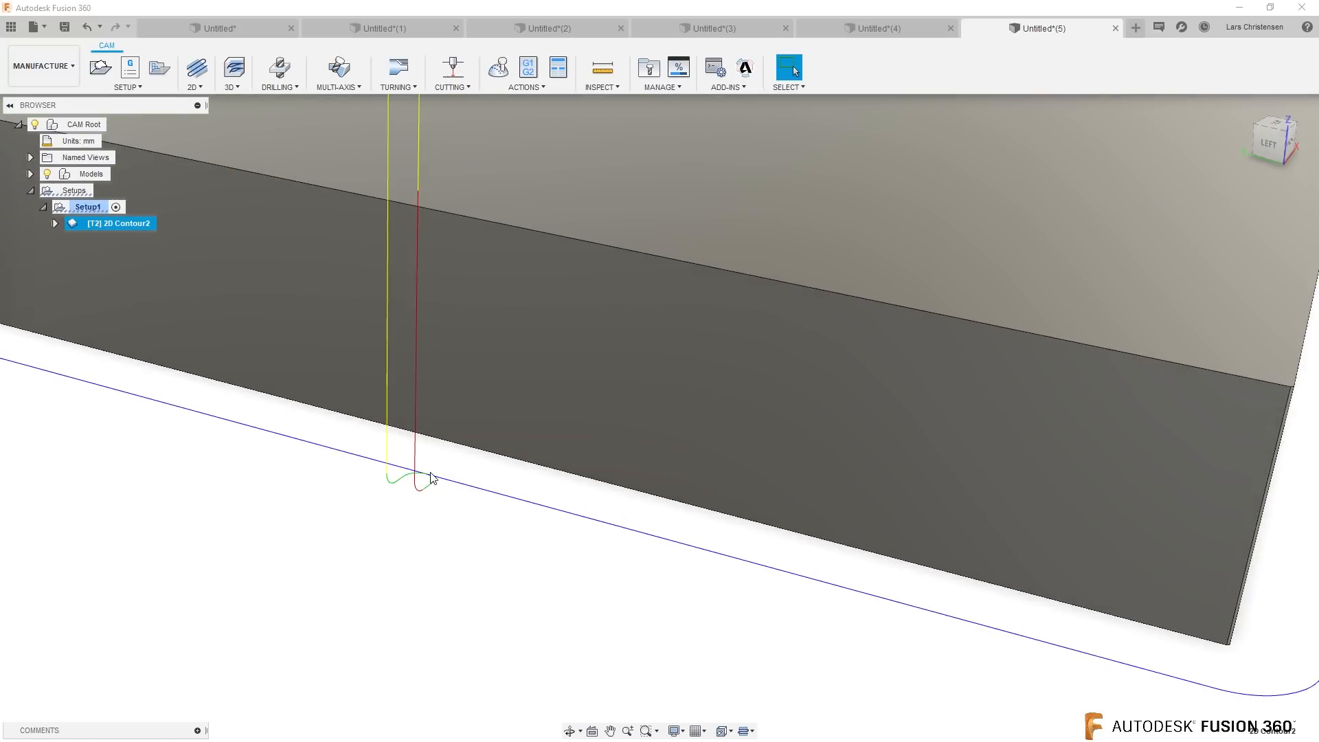
{"action": "scroll", "coordinate": [480, 611], "scroll_direction": "down", "scroll_amount": 5}
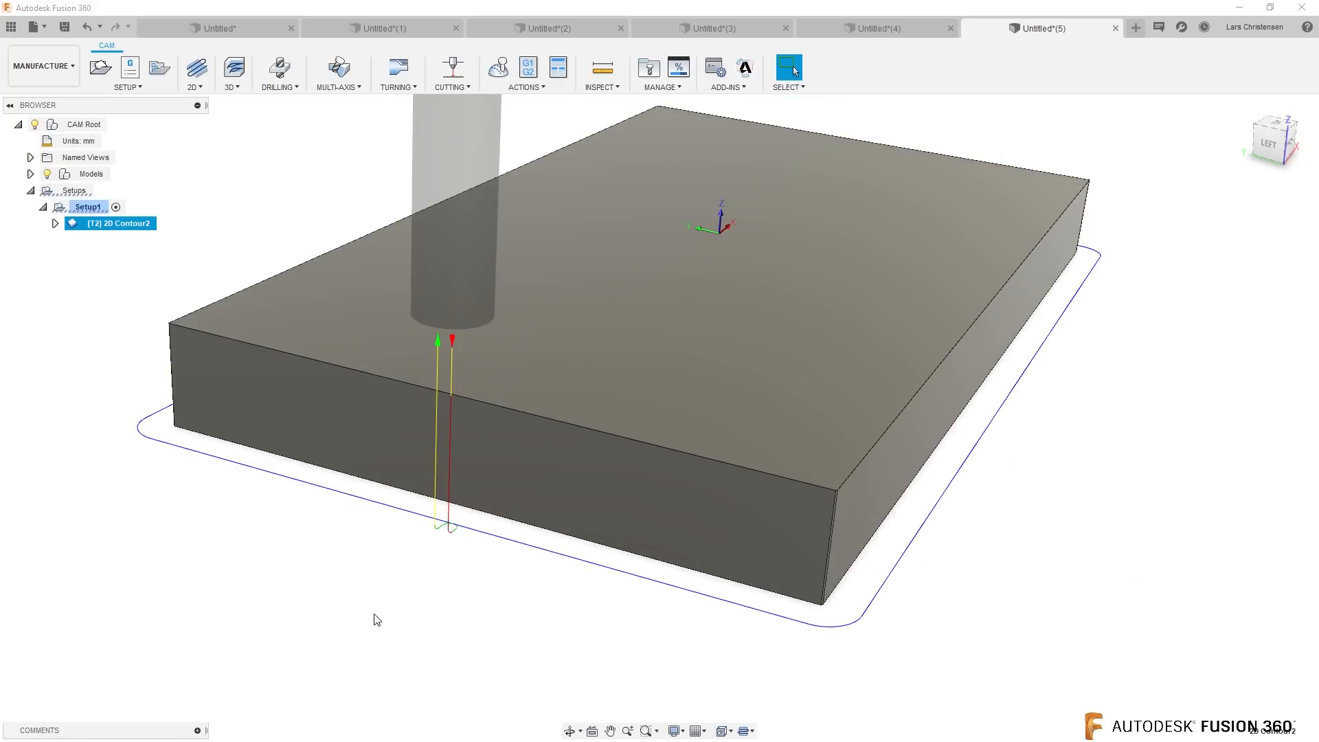
{"action": "scroll", "coordinate": [441, 589], "scroll_direction": "up", "scroll_amount": 2}
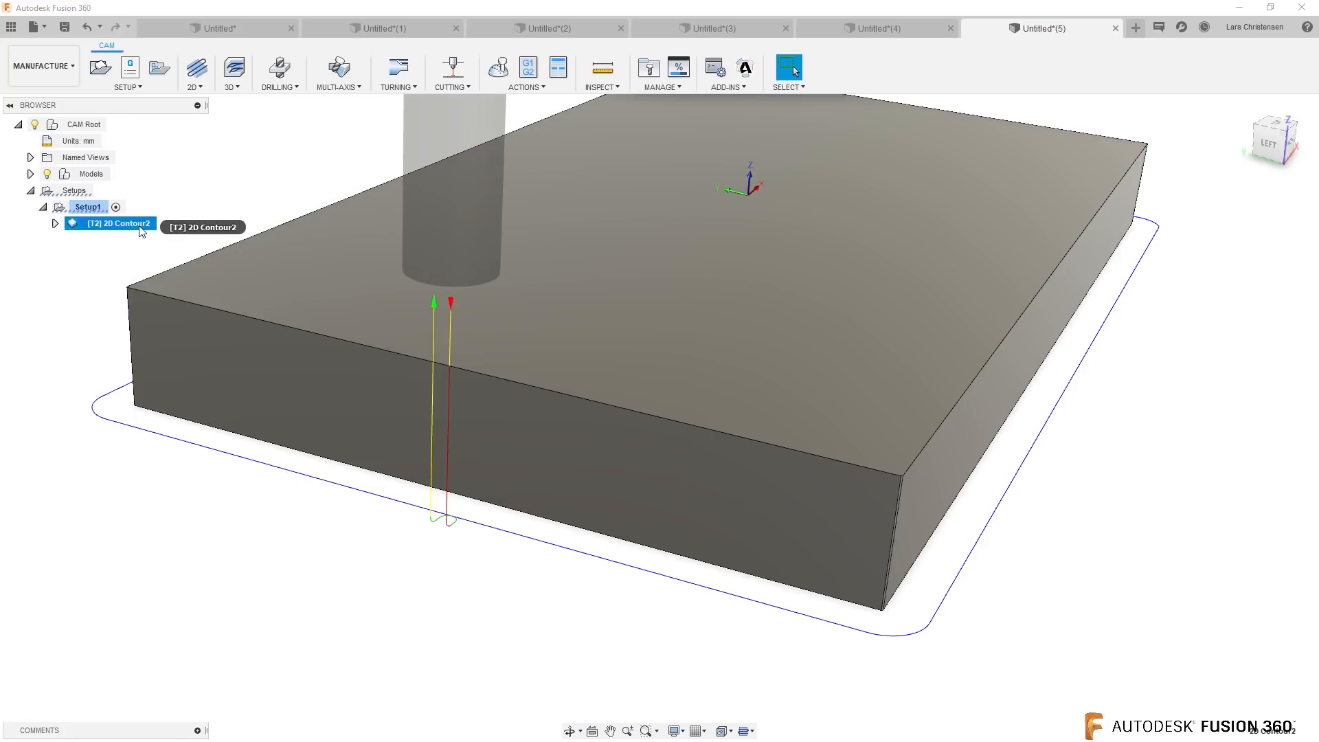
Step: Edit 2D Contour2 so its entry position is the block's bottom corner vertex, then regenerate
{"action": "right_click", "coordinate": [141, 231]}
{"action": "left_click", "coordinate": [159, 235]}
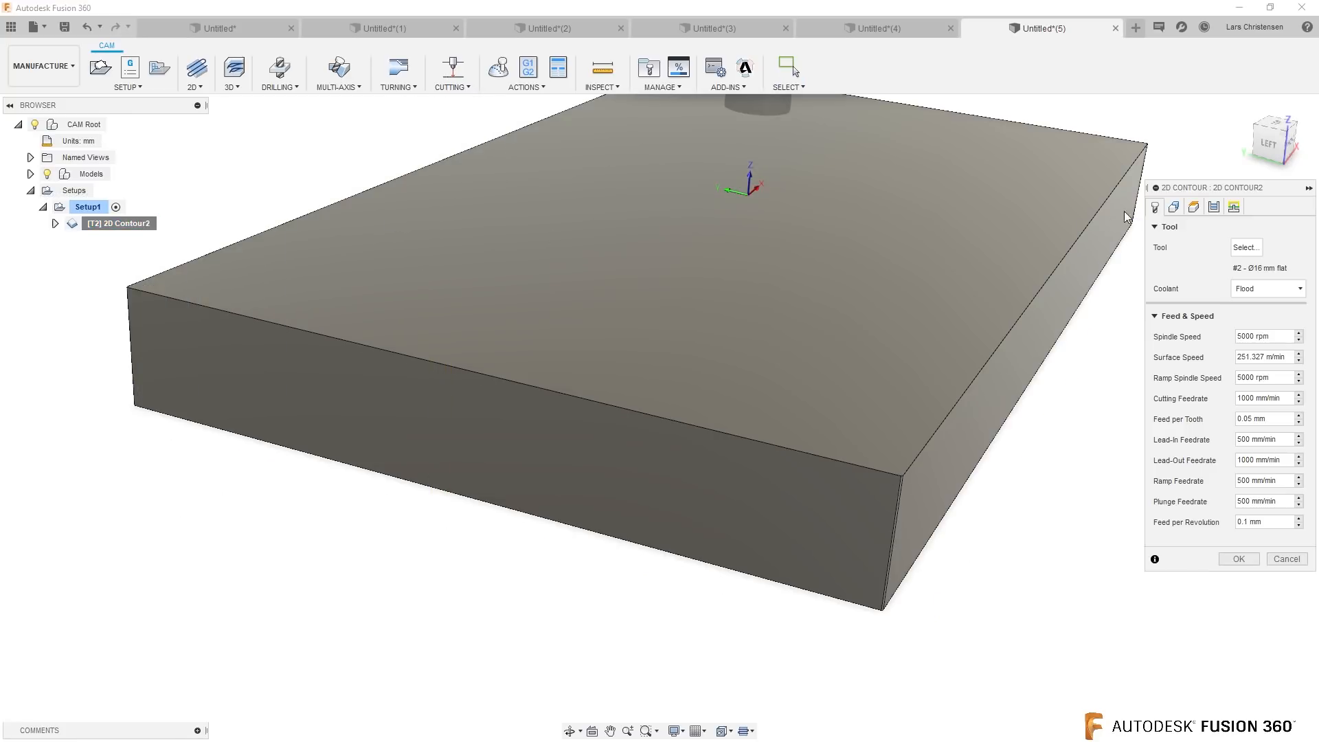
{"action": "left_click", "coordinate": [1233, 209]}
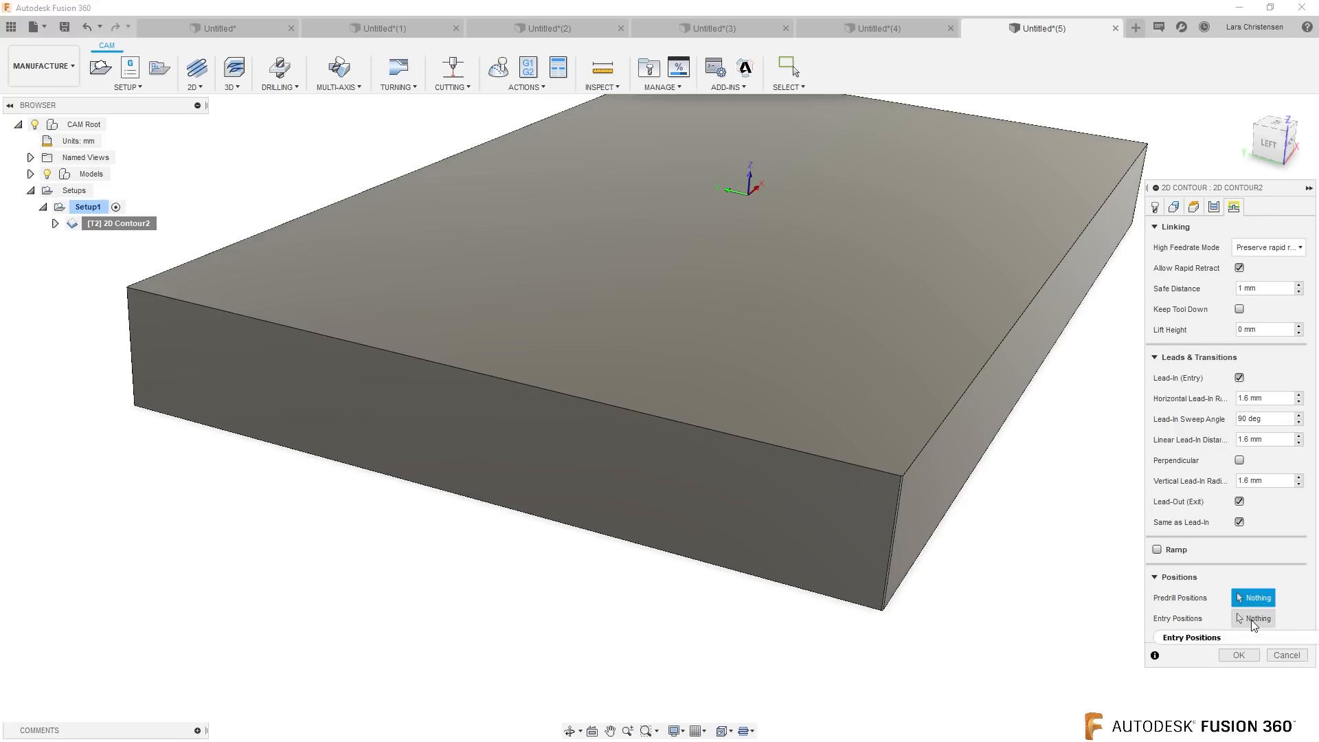
{"action": "left_click", "coordinate": [1244, 621]}
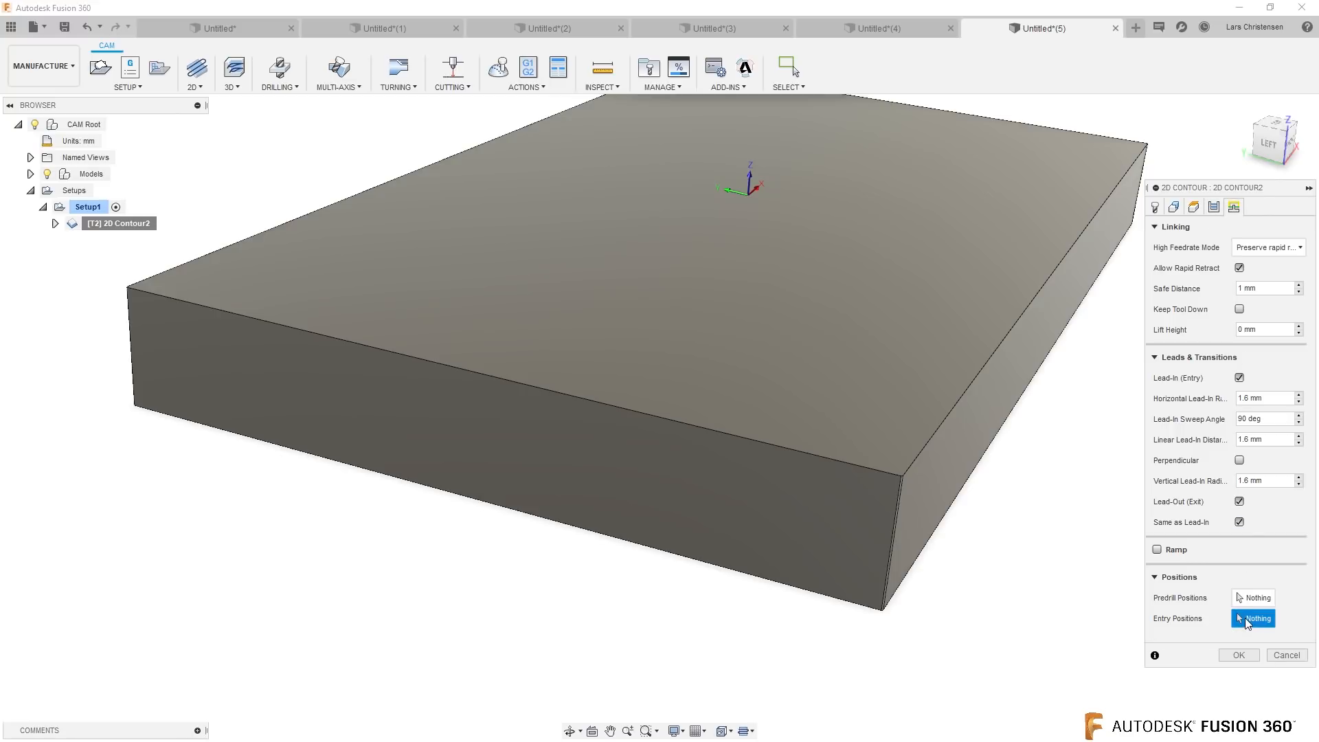
{"action": "left_click", "coordinate": [882, 610]}
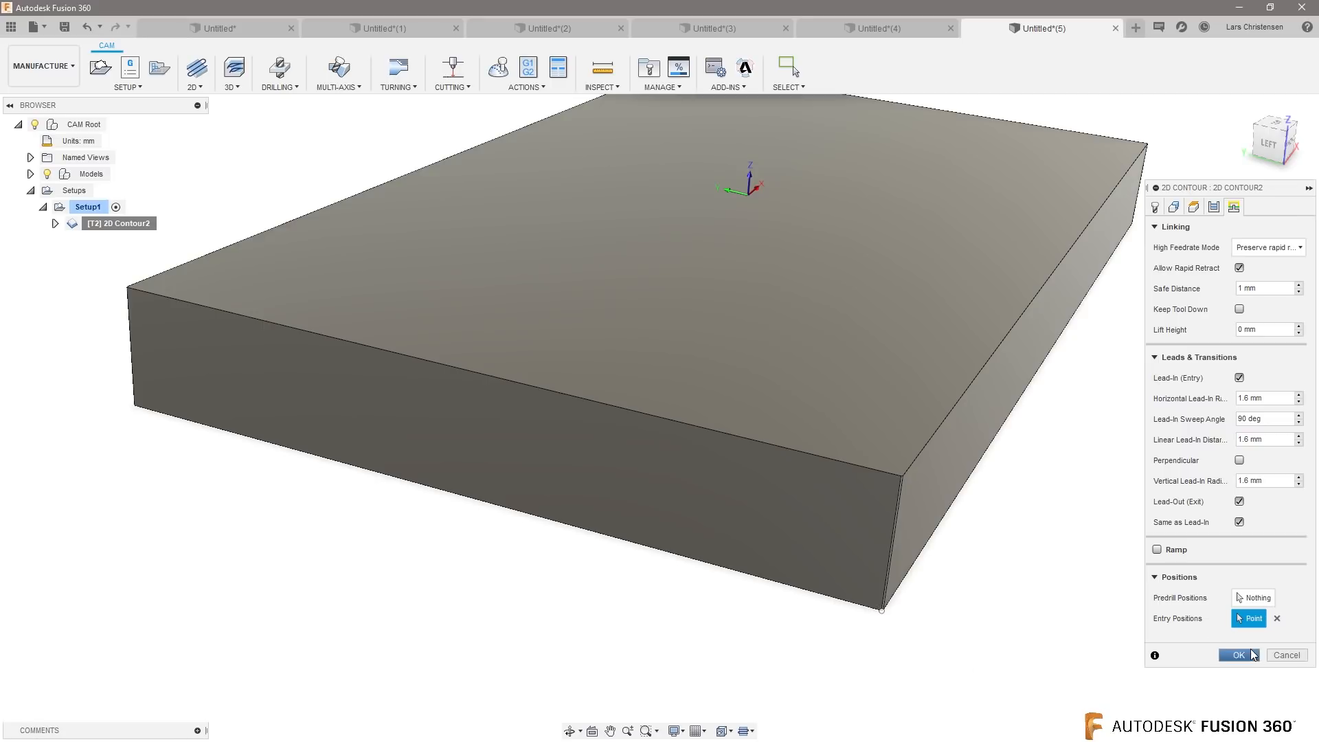
{"action": "left_click", "coordinate": [1239, 656]}
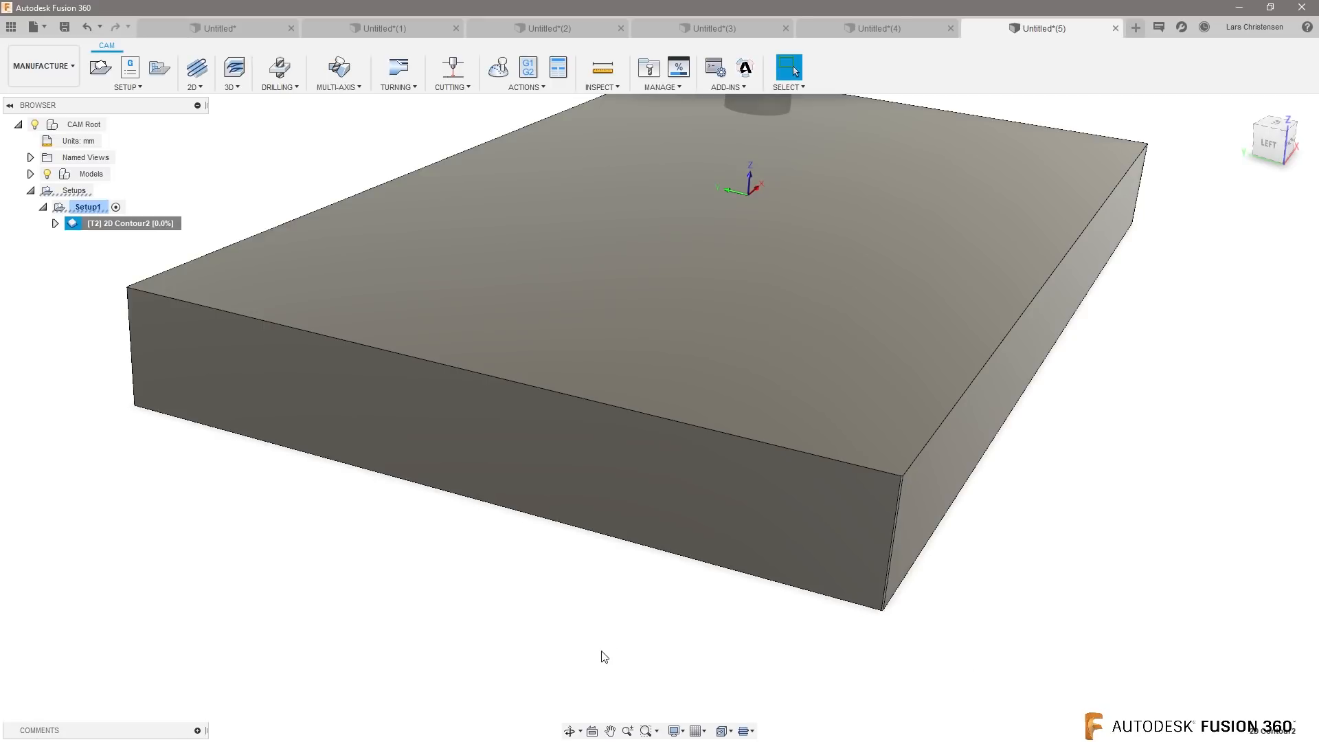
{"action": "scroll", "coordinate": [901, 674], "scroll_direction": "up", "scroll_amount": 5}
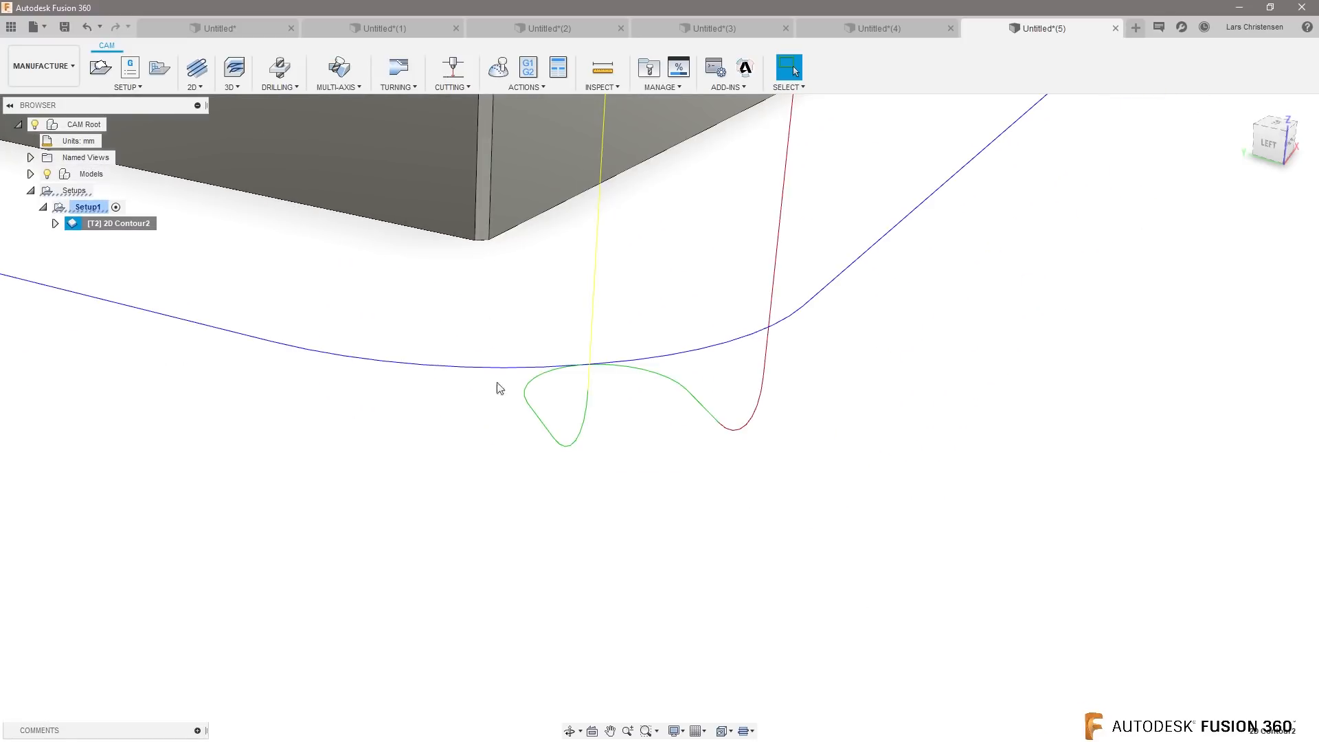
{"action": "scroll", "coordinate": [509, 508], "scroll_direction": "down", "scroll_amount": 3}
{"action": "scroll", "coordinate": [553, 517], "scroll_direction": "down", "scroll_amount": 3}
{"action": "scroll", "coordinate": [505, 409], "scroll_direction": "up", "scroll_amount": 2}
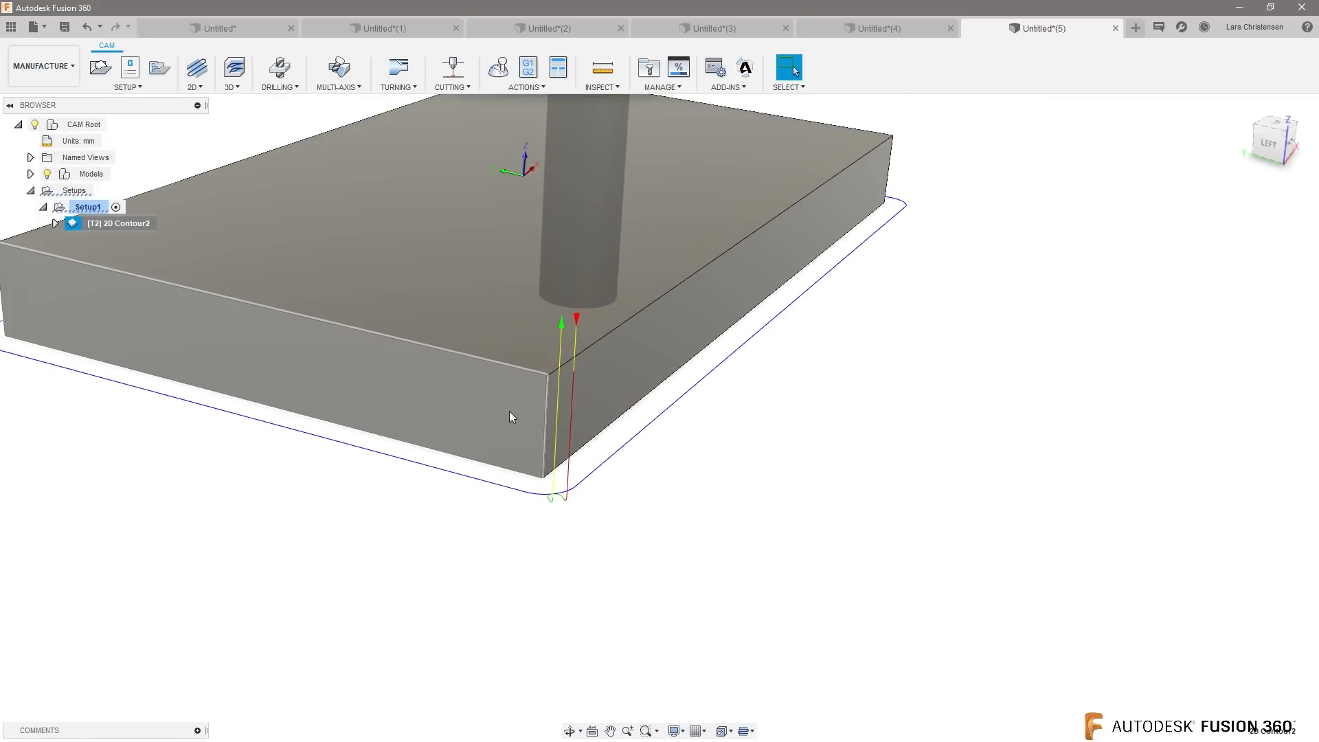
{"action": "scroll", "coordinate": [509, 411], "scroll_direction": "down", "scroll_amount": 5}
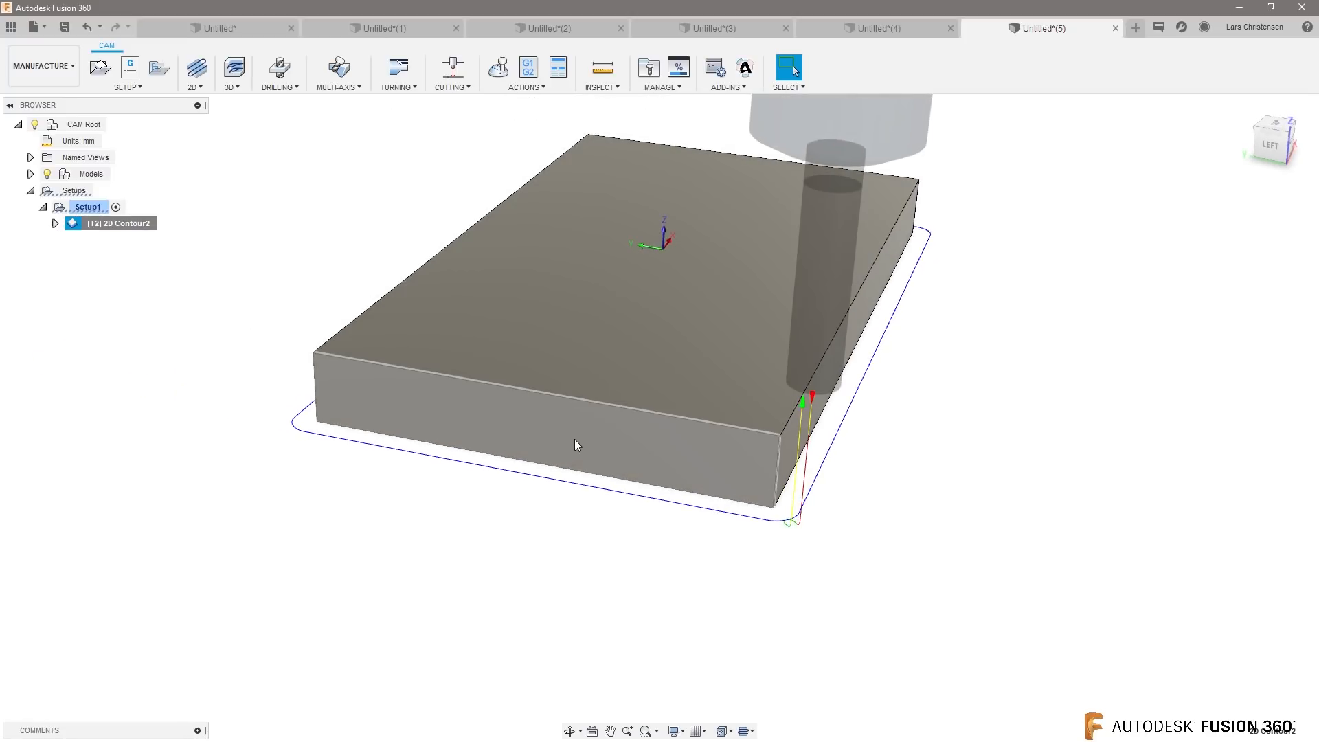
{"action": "scroll", "coordinate": [353, 477], "scroll_direction": "up", "scroll_amount": 1}
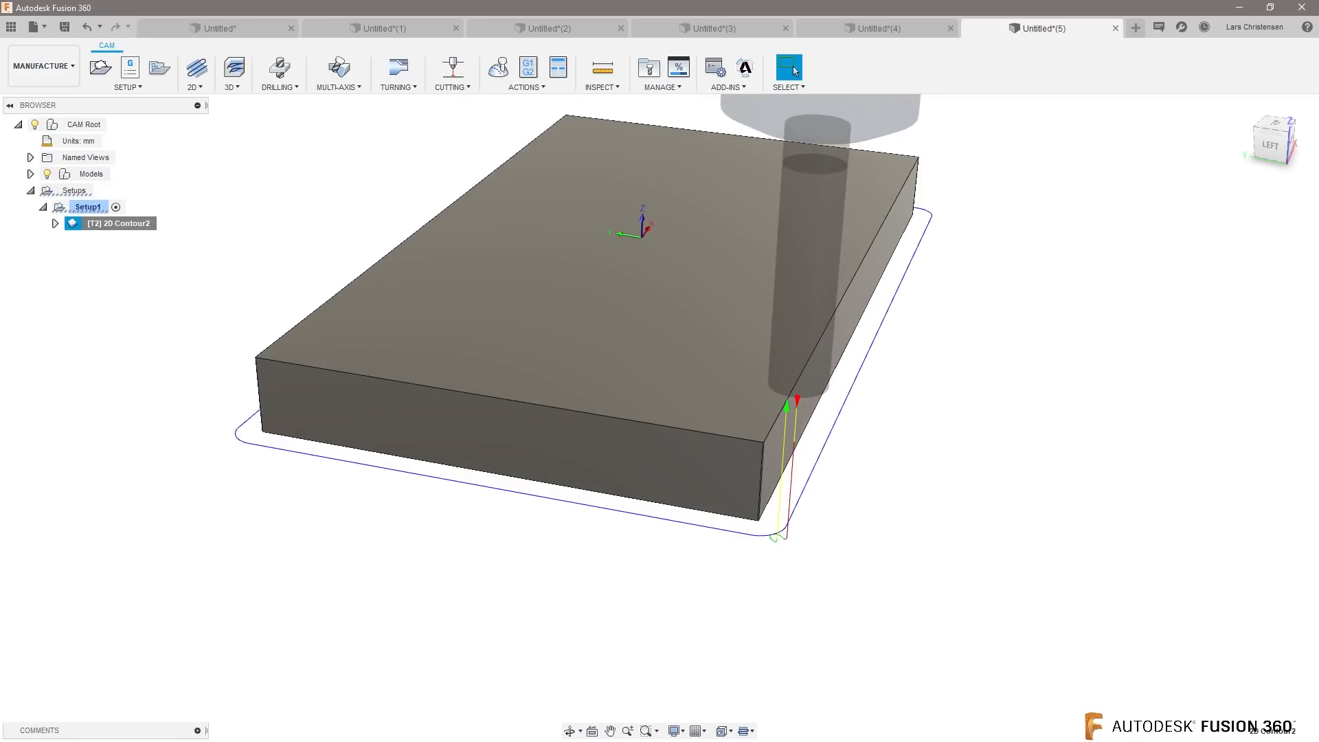
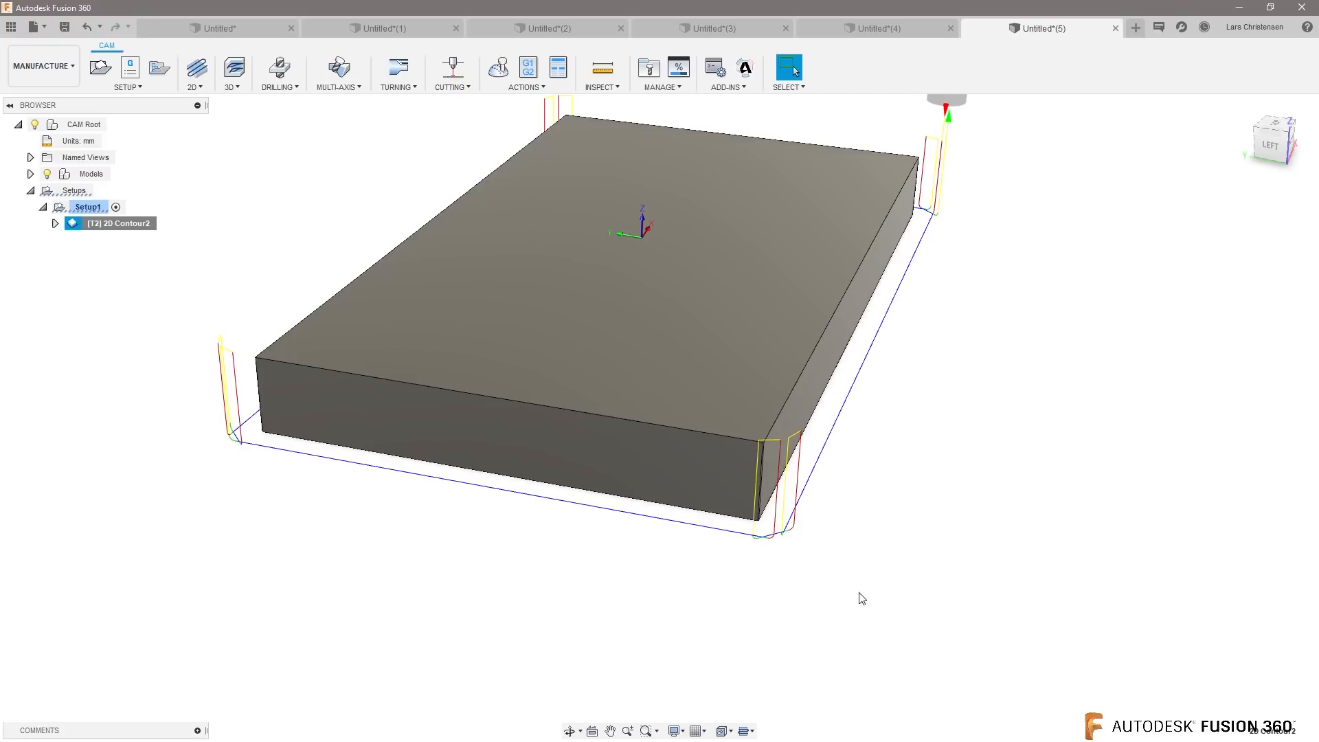
Step: Orbit around the stock and open the Simulate dialog for the 2D Contour2 toolpath
{"action": "middle_click_drag", "start_coordinate": [839, 548], "coordinate": [500, 518], "text": "shift"}
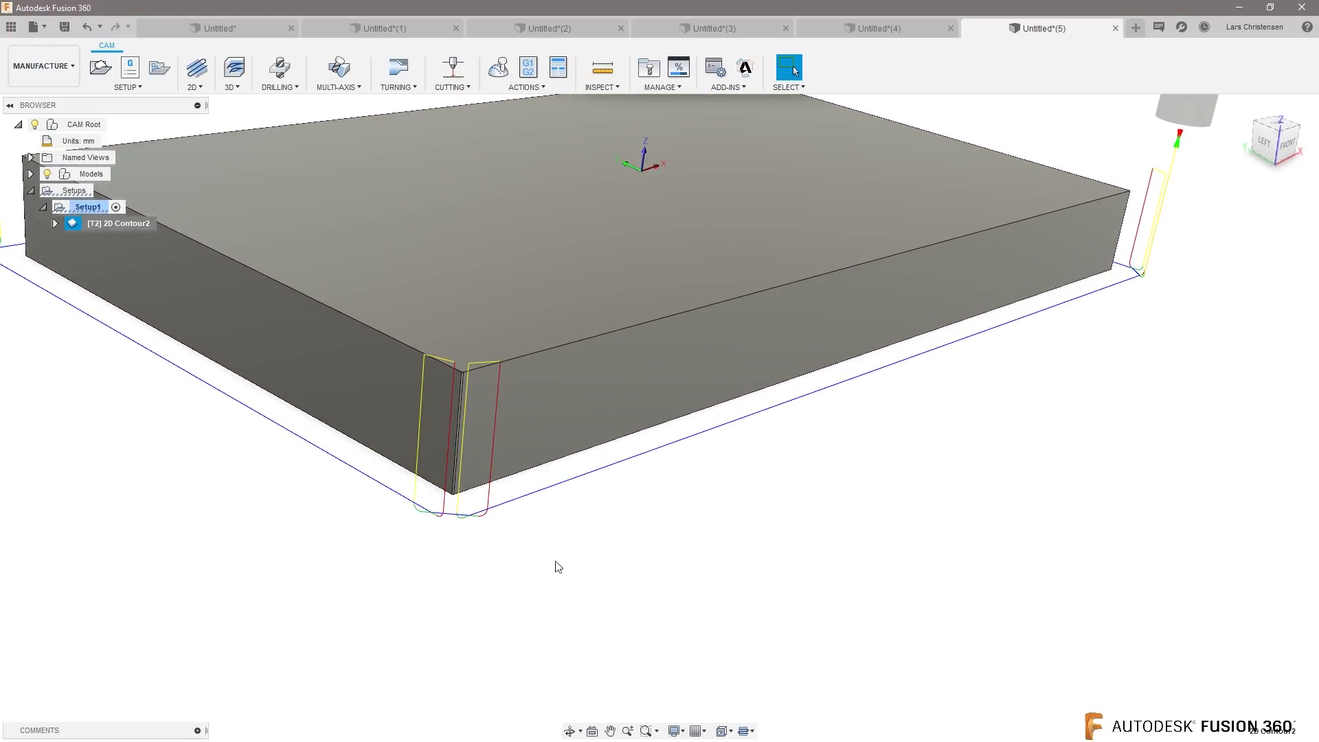
{"action": "left_click", "coordinate": [498, 67]}
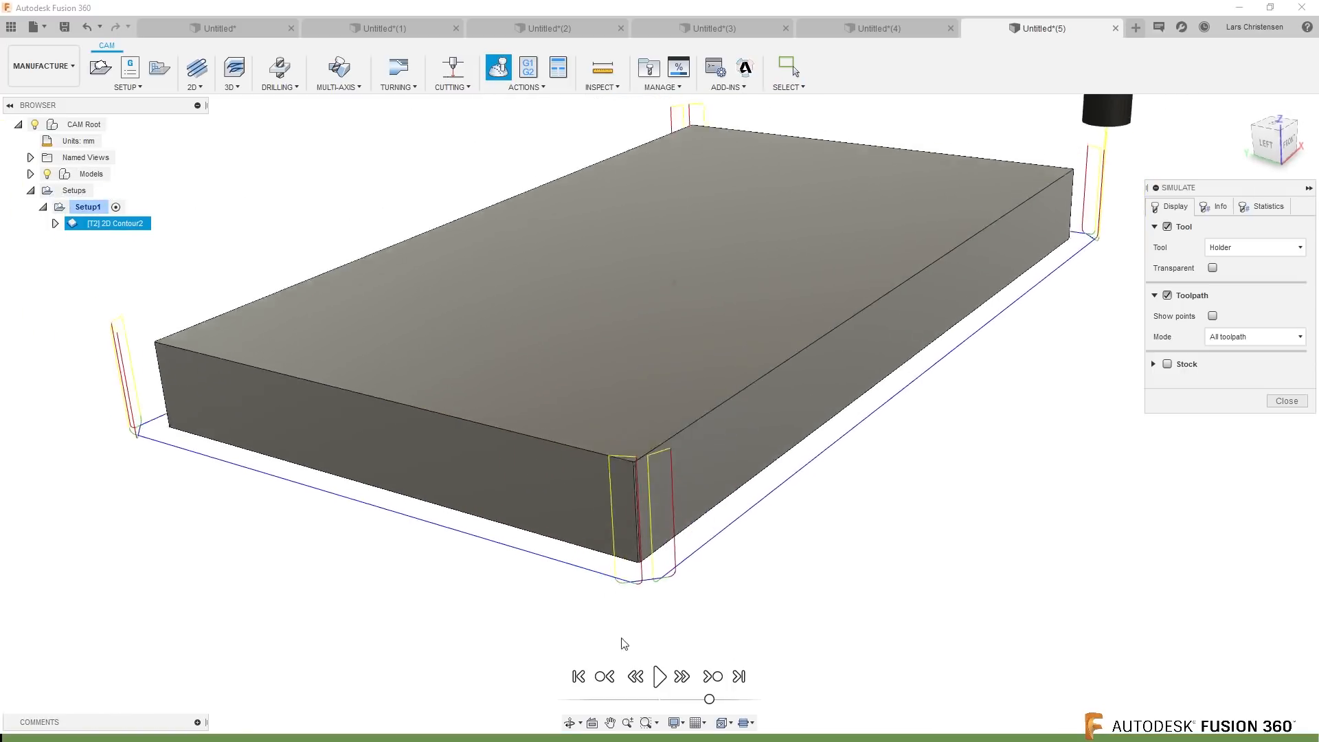
Step: Play the 2D Contour2 toolpath simulation, then close the Simulate panel
{"action": "left_click", "coordinate": [658, 677]}
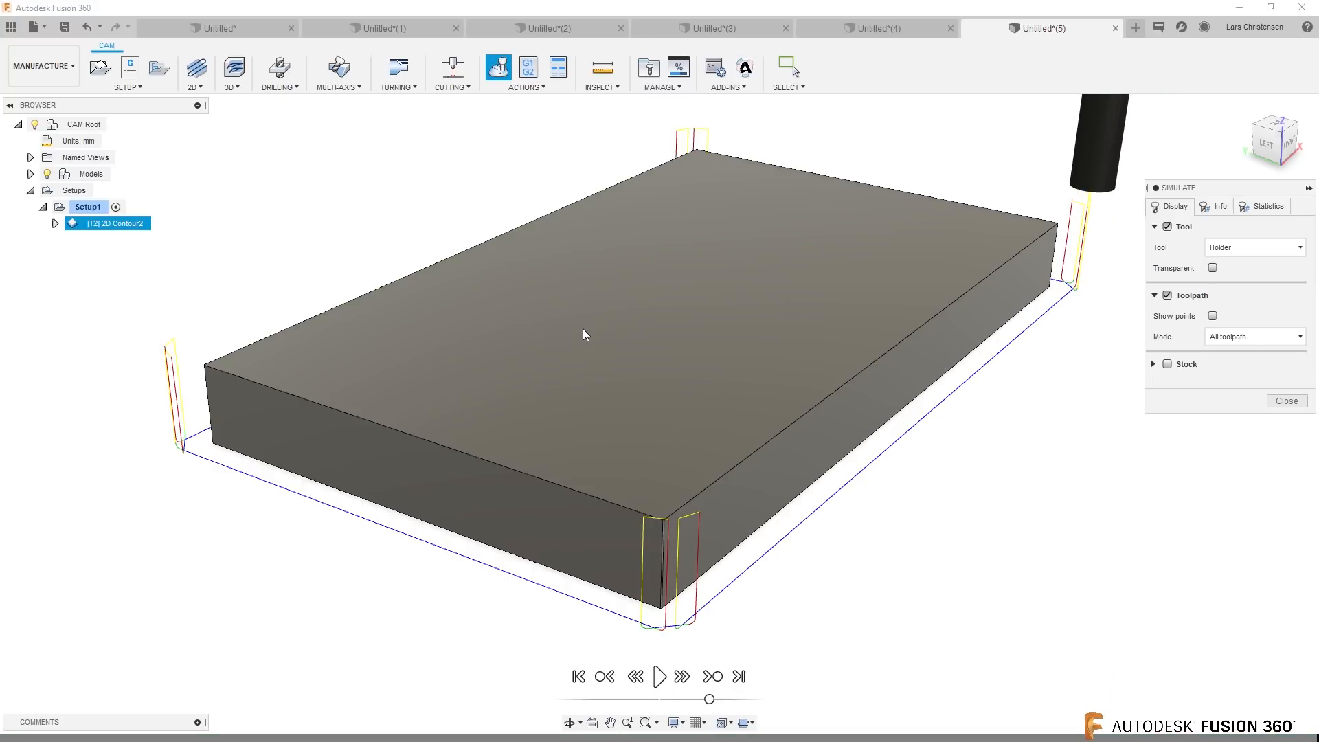
{"action": "left_click", "coordinate": [1287, 401]}
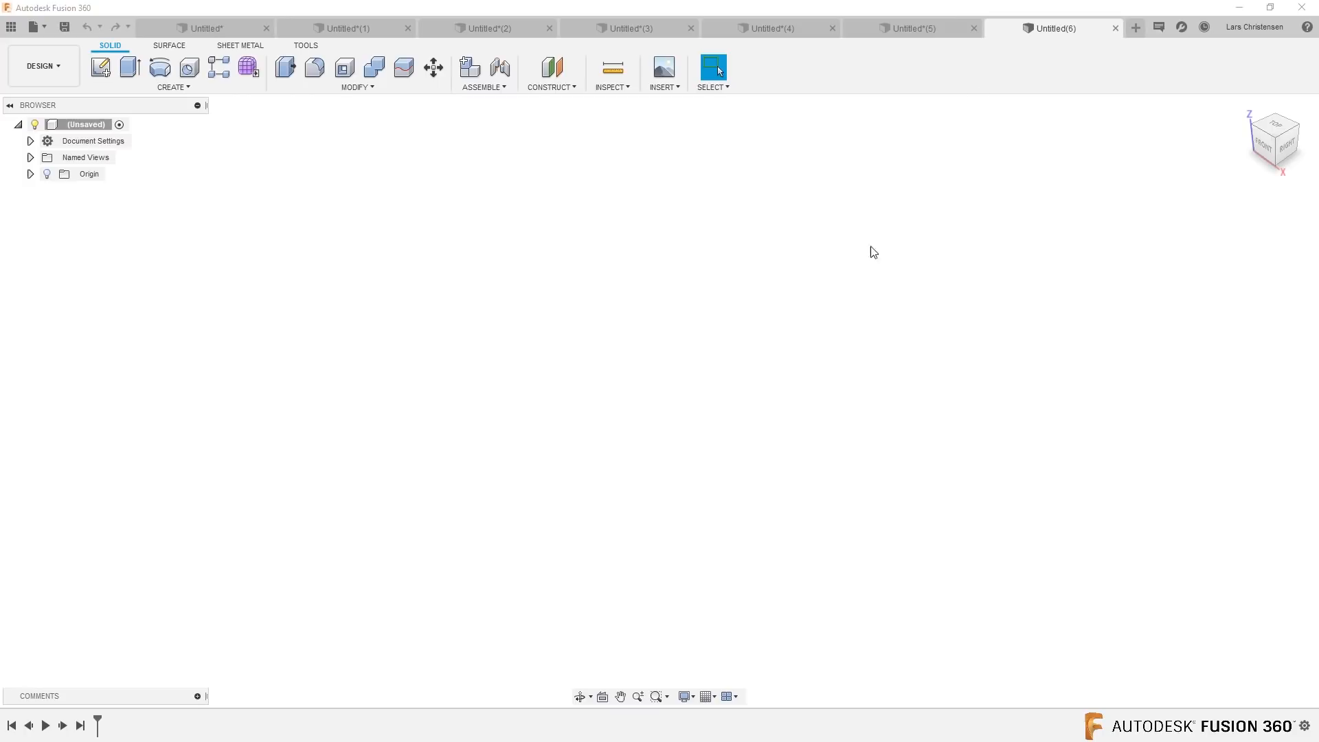
Step: Switch the viewport environment to Dark Sky
{"action": "left_click", "coordinate": [687, 698]}
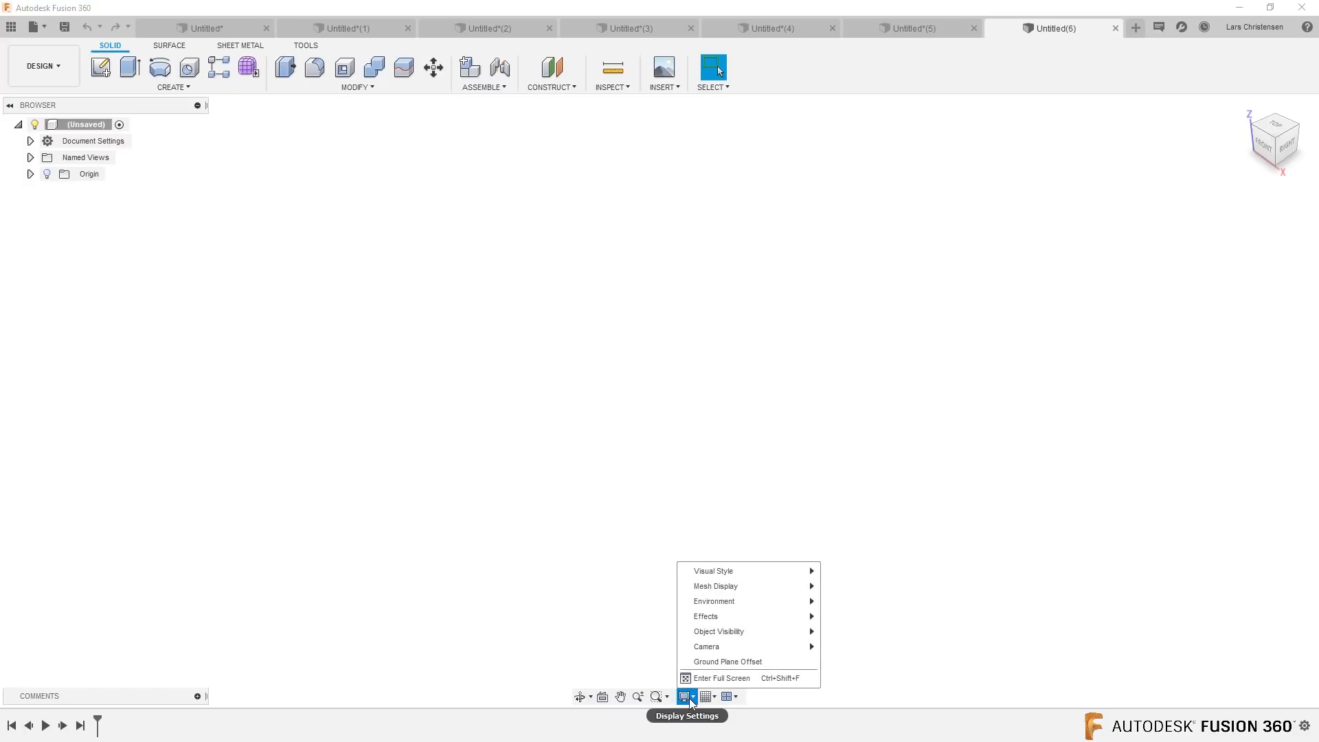
{"action": "mouse_move", "coordinate": [754, 609]}
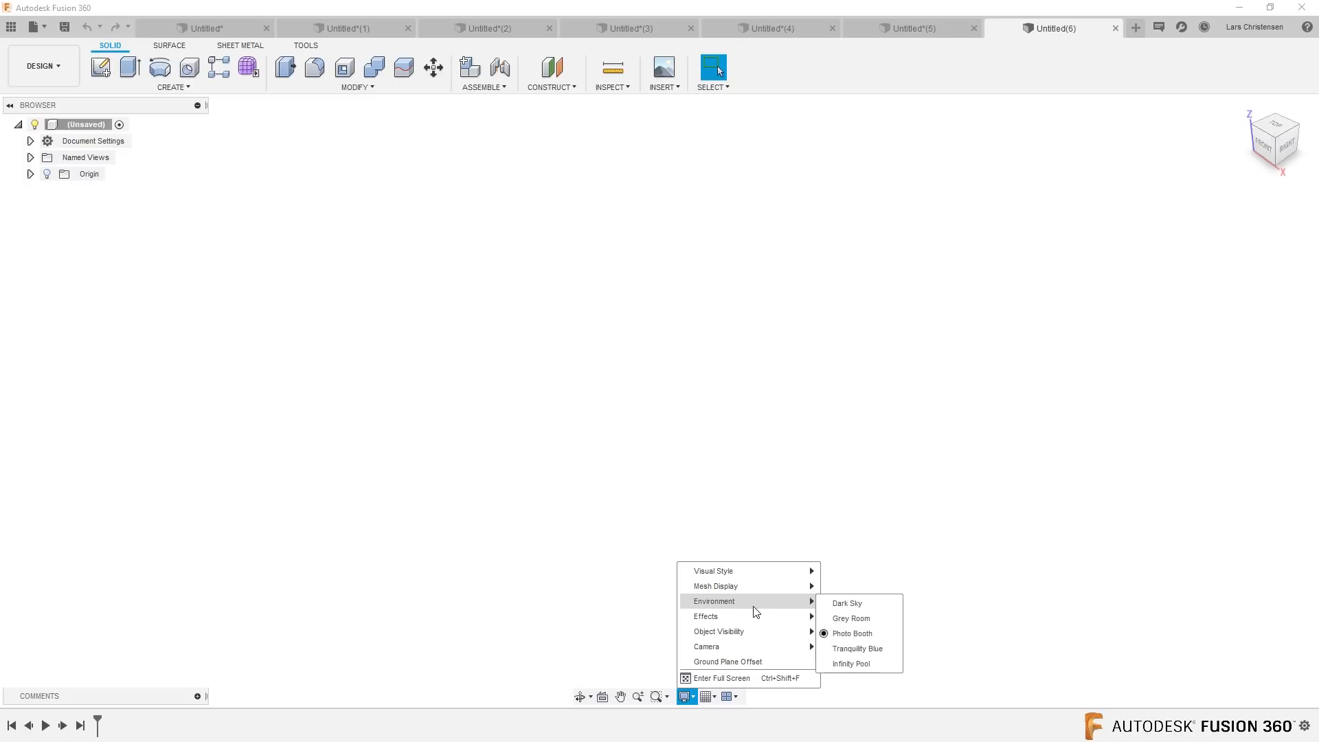
{"action": "left_click", "coordinate": [869, 607]}
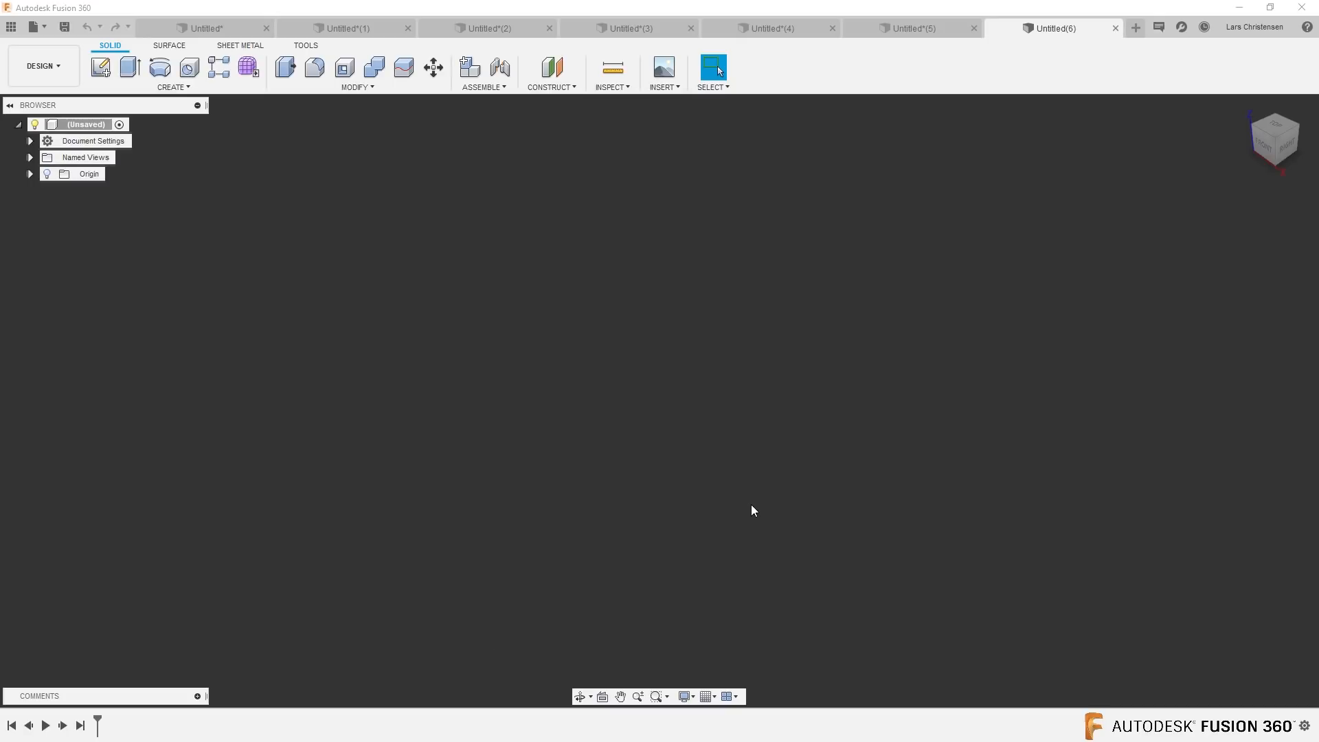
Step: Sketch a center rectangle from the origin on the horizontal ground plane
{"action": "left_click", "coordinate": [100, 67]}
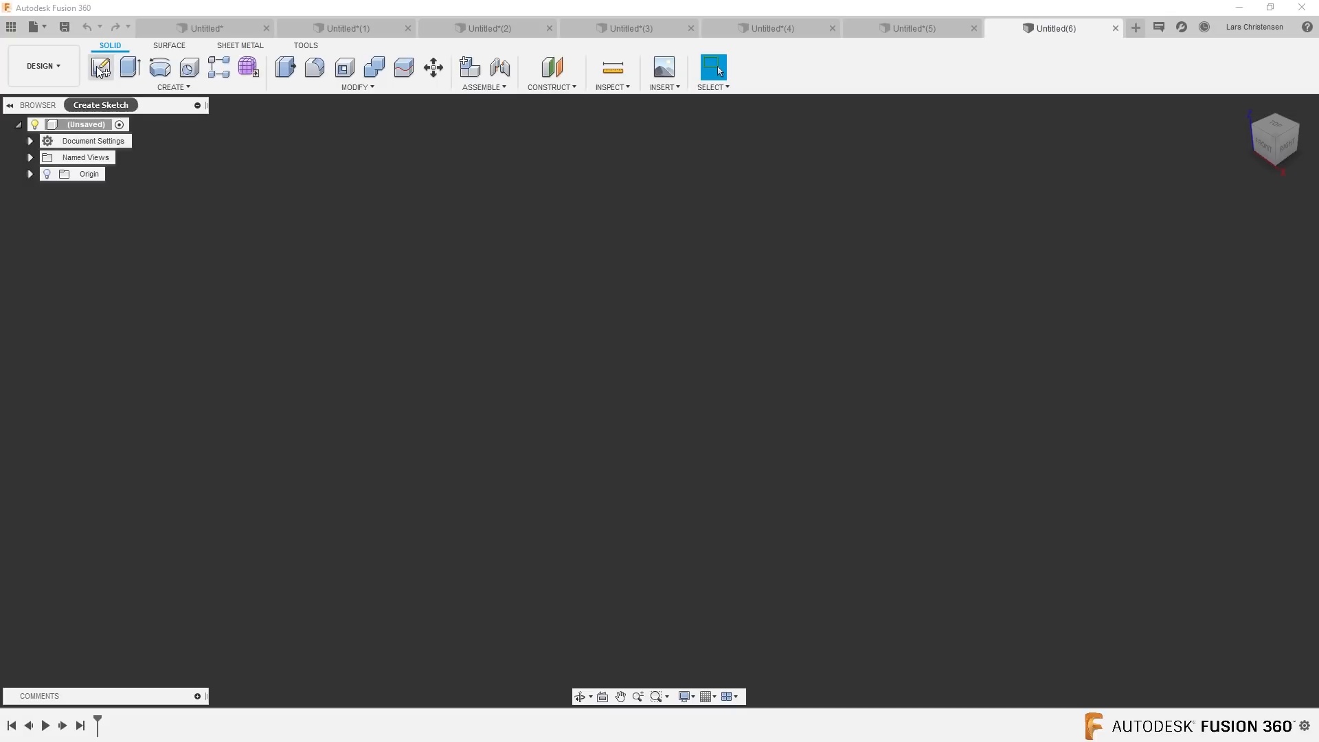
{"action": "left_click", "coordinate": [744, 408]}
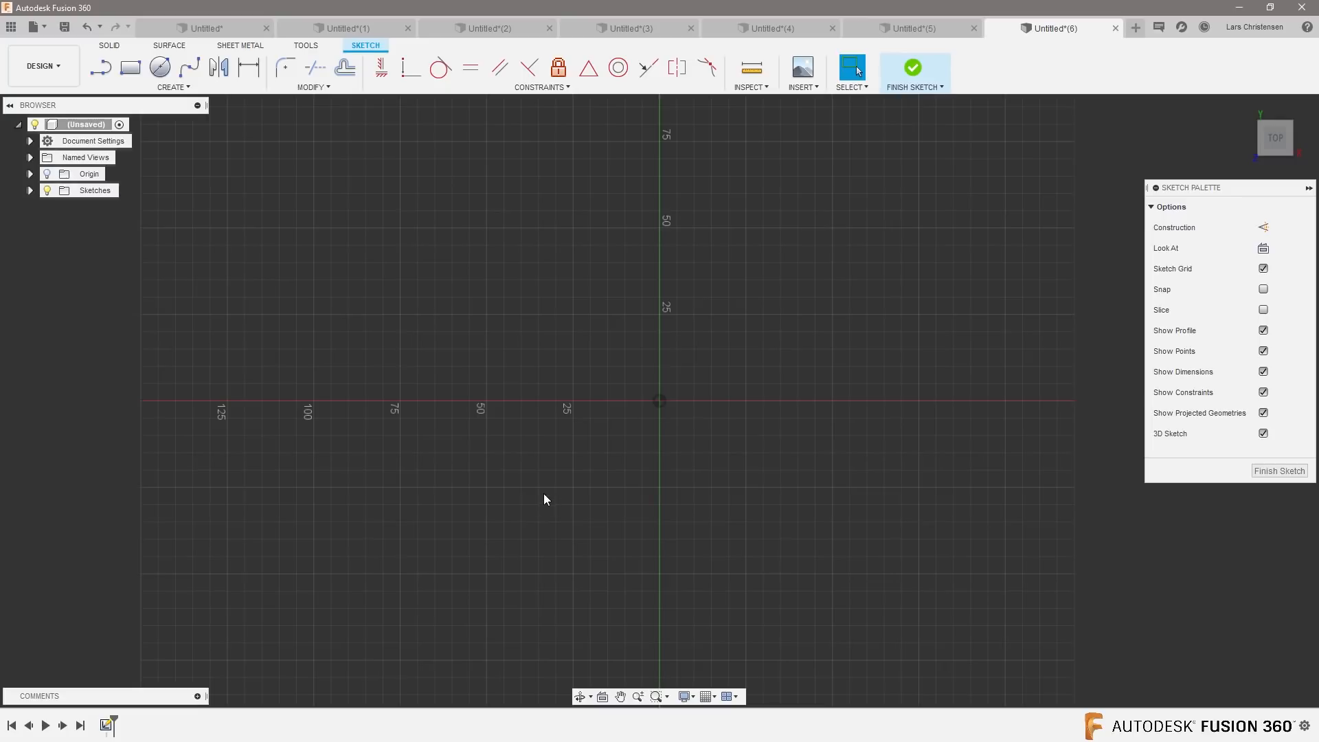
{"action": "key", "text": "s"}
{"action": "left_click", "coordinate": [619, 521]}
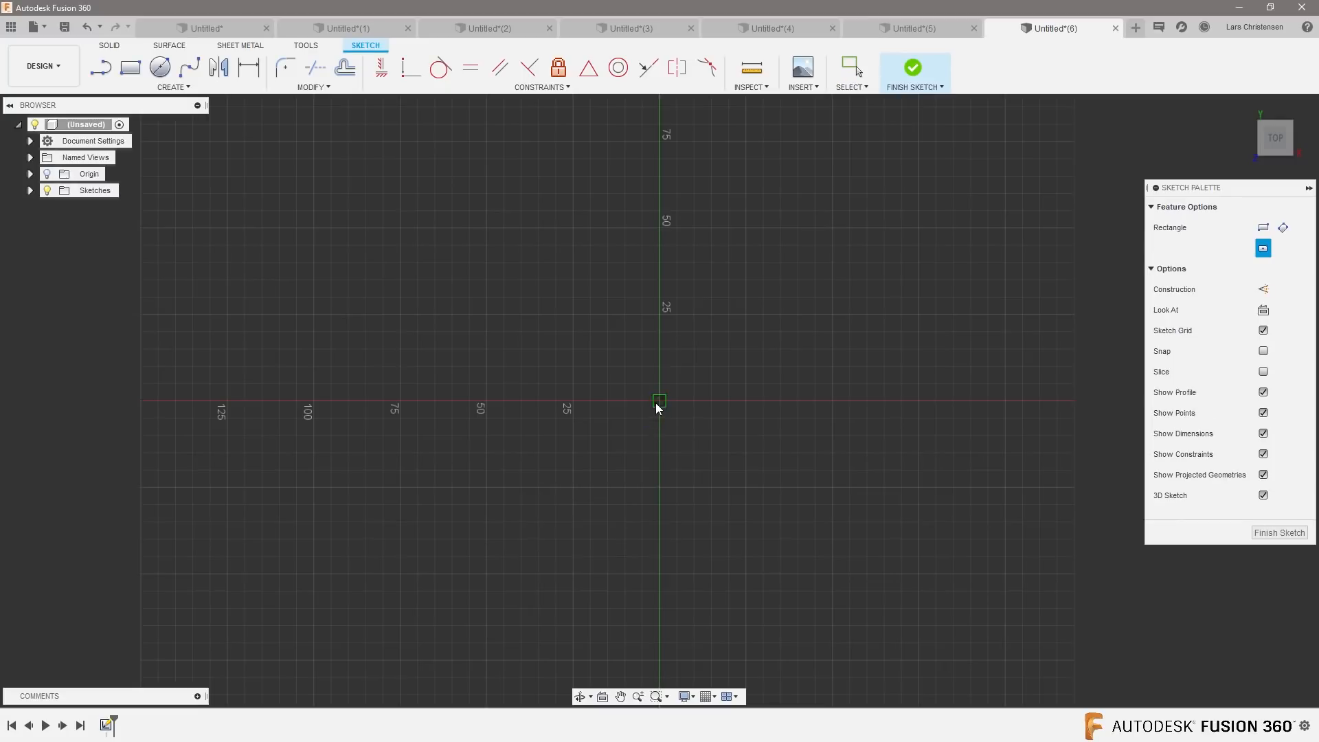
{"action": "left_click", "coordinate": [658, 401]}
{"action": "left_click", "coordinate": [857, 236]}
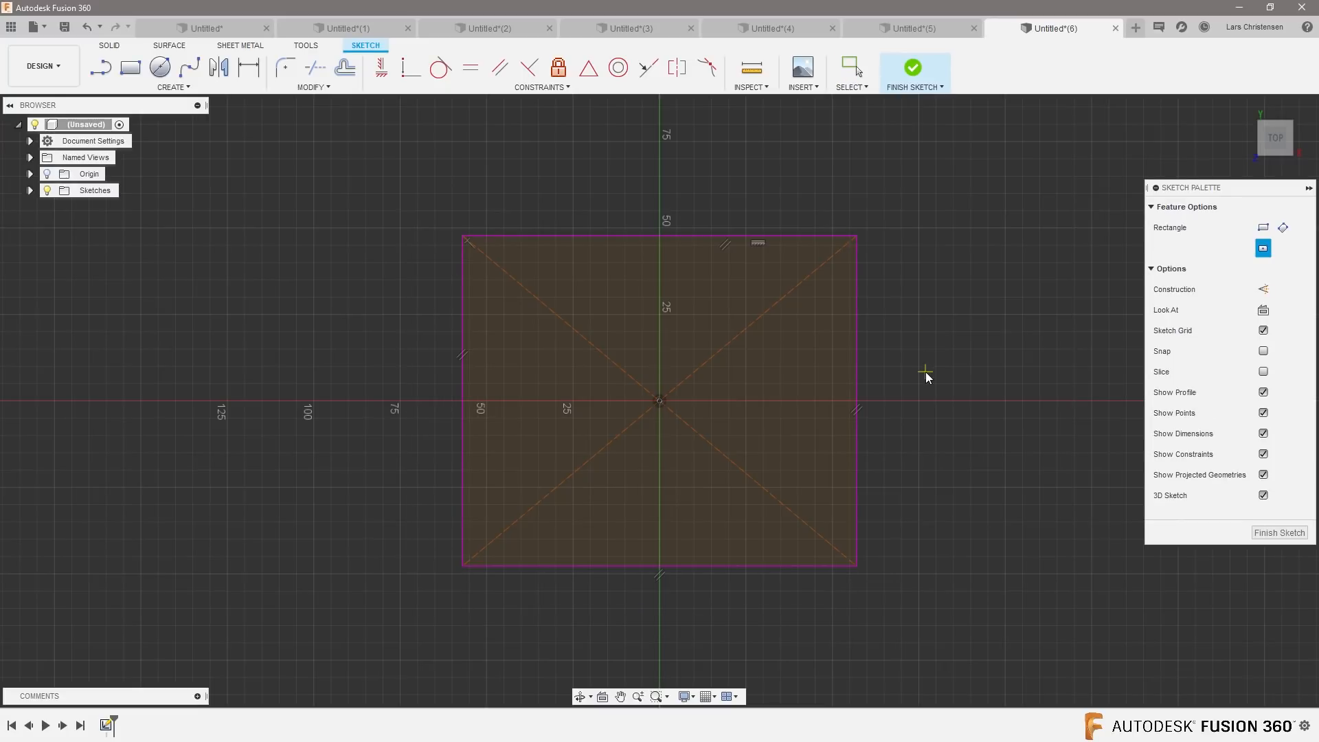
Step: Extrude the rectangle profile upward into a solid box
{"action": "key", "text": "e"}
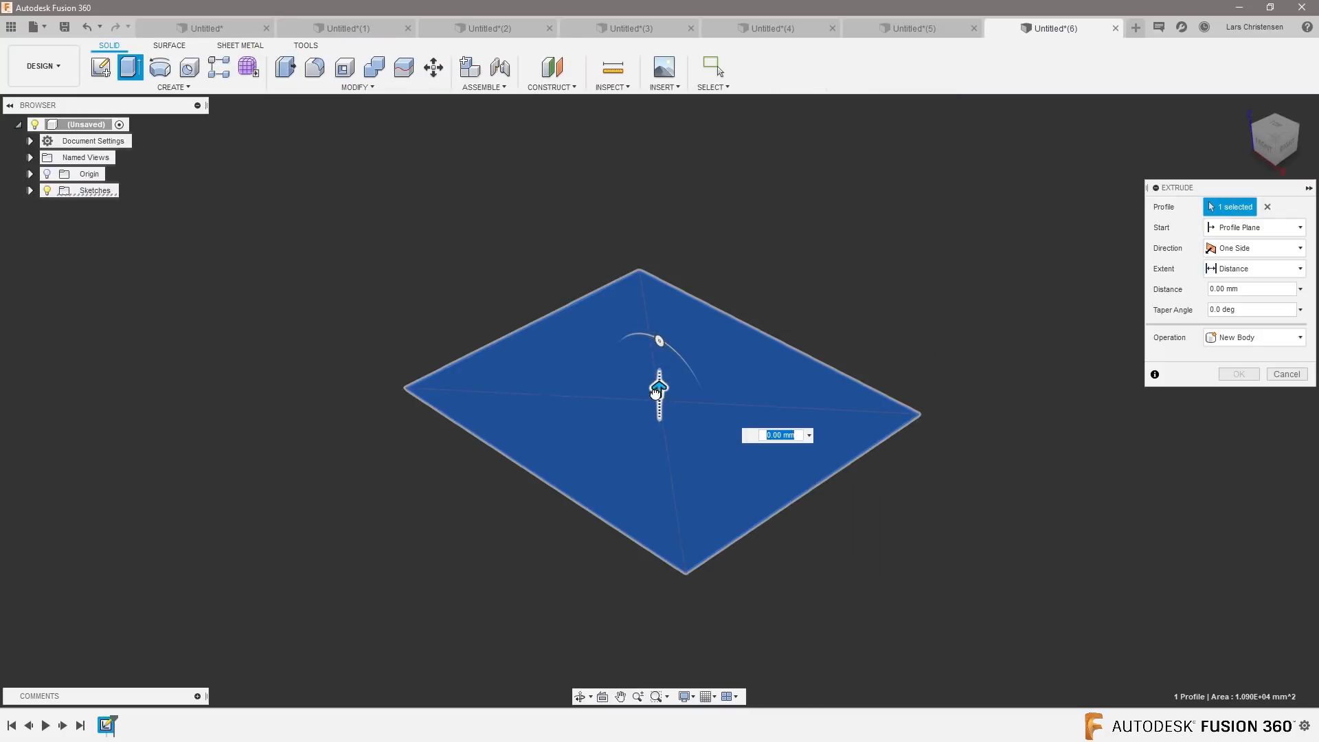
{"action": "left_click_drag", "start_coordinate": [656, 390], "coordinate": [659, 133]}
{"action": "left_click", "coordinate": [1239, 374]}
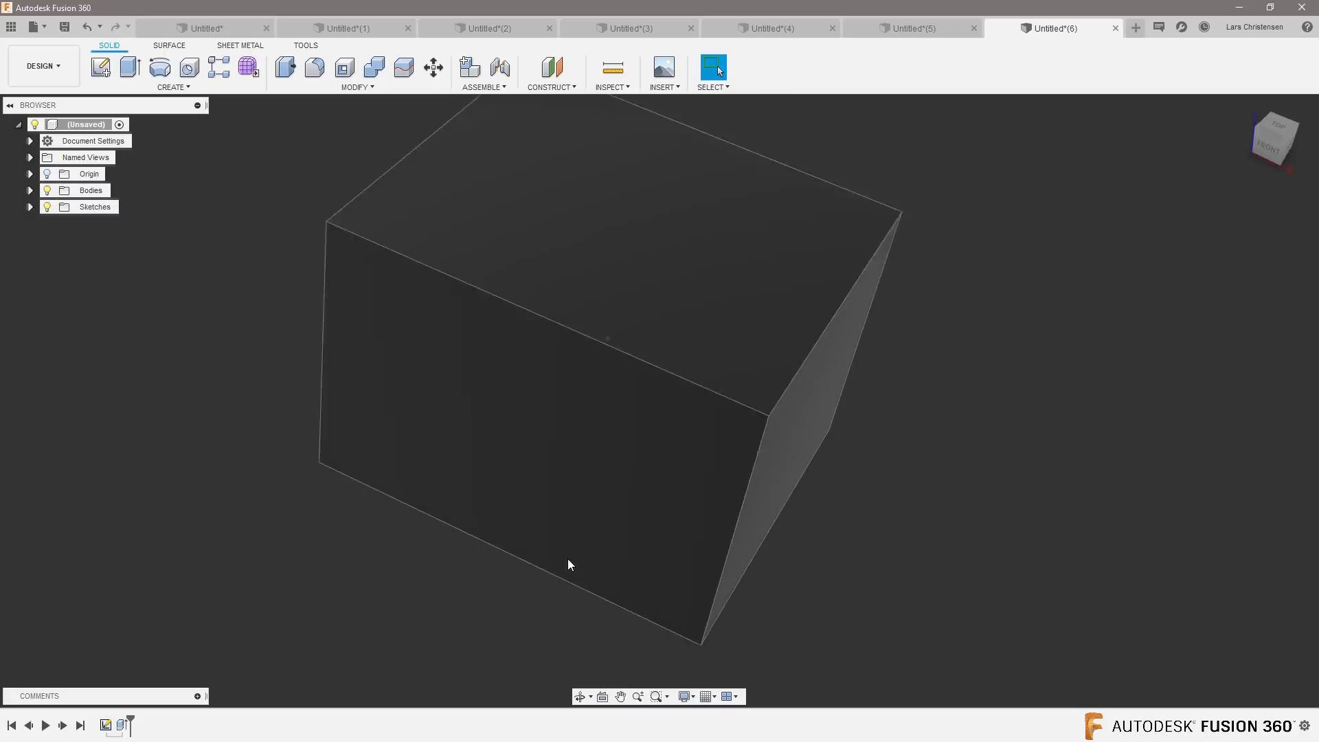
Step: Preview the box in the Grey Room environment, then in Tranquility Blue
{"action": "left_click", "coordinate": [686, 698]}
{"action": "mouse_move", "coordinate": [742, 604]}
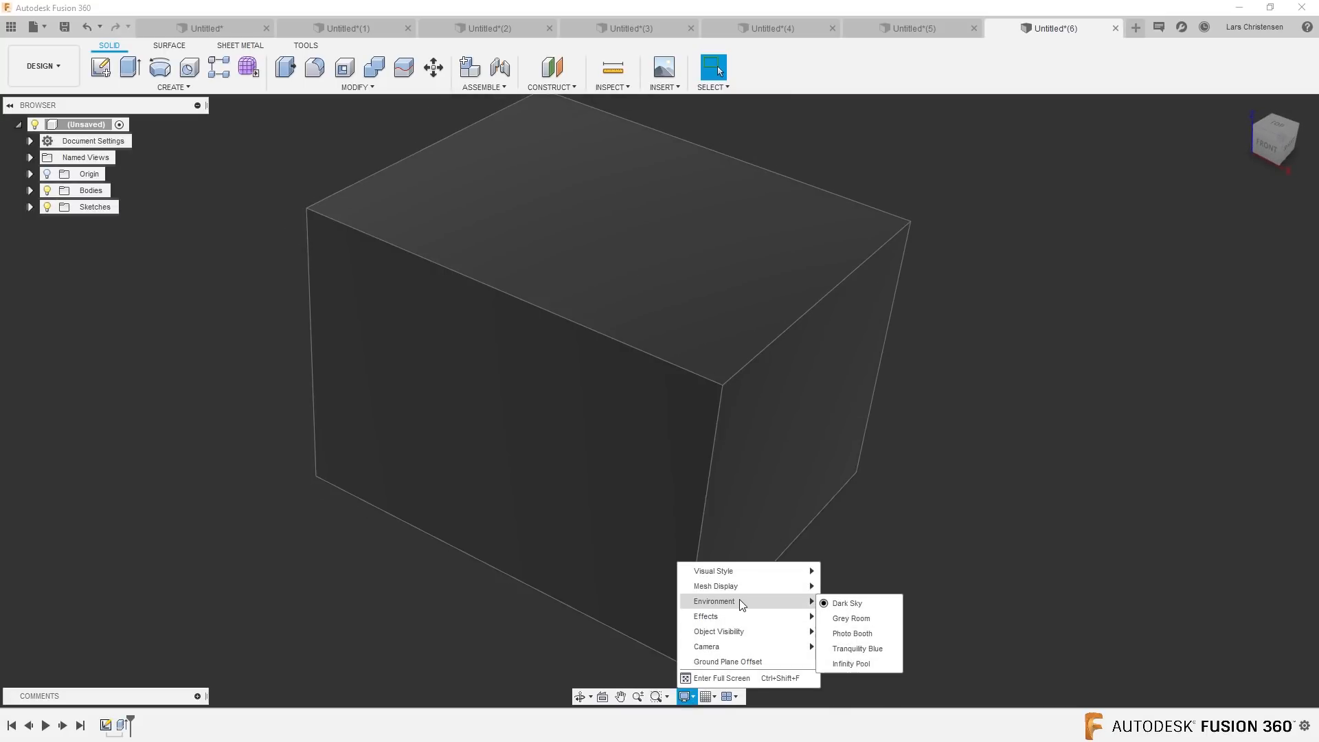
{"action": "left_click", "coordinate": [852, 620]}
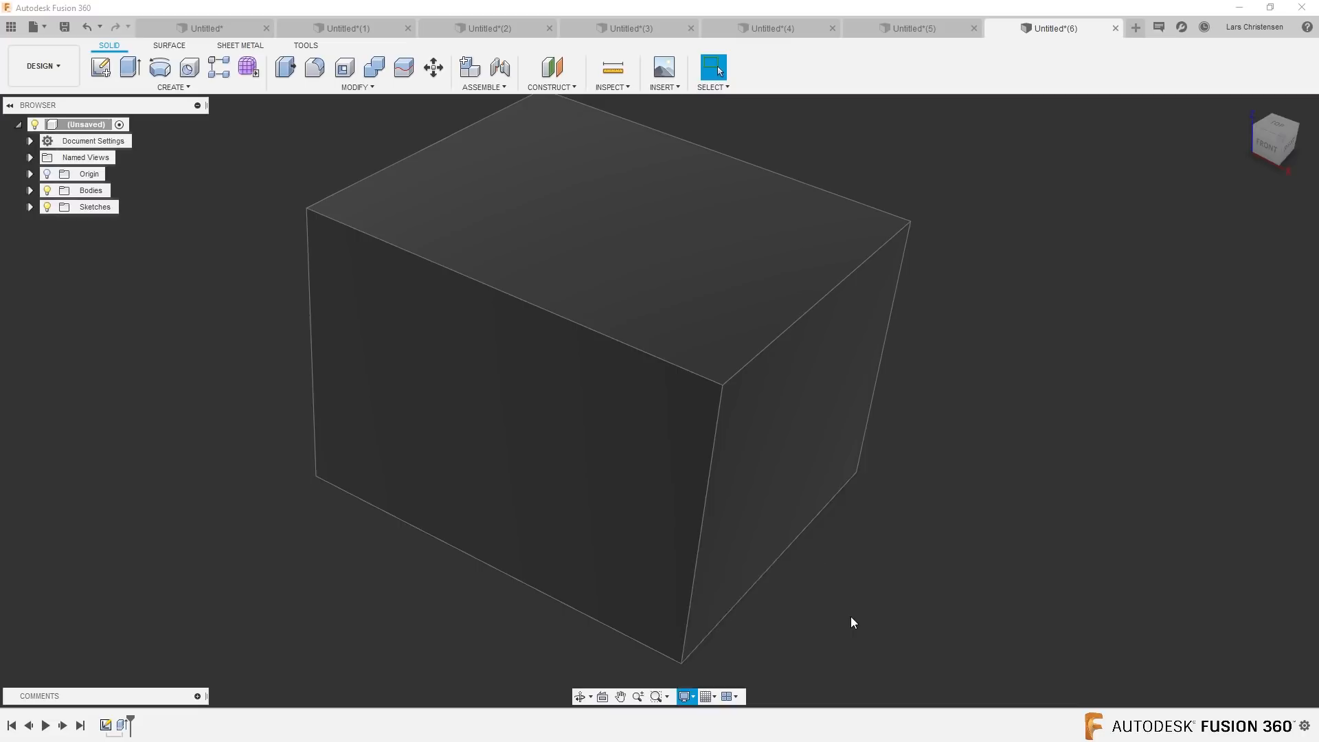
{"action": "left_click", "coordinate": [687, 697]}
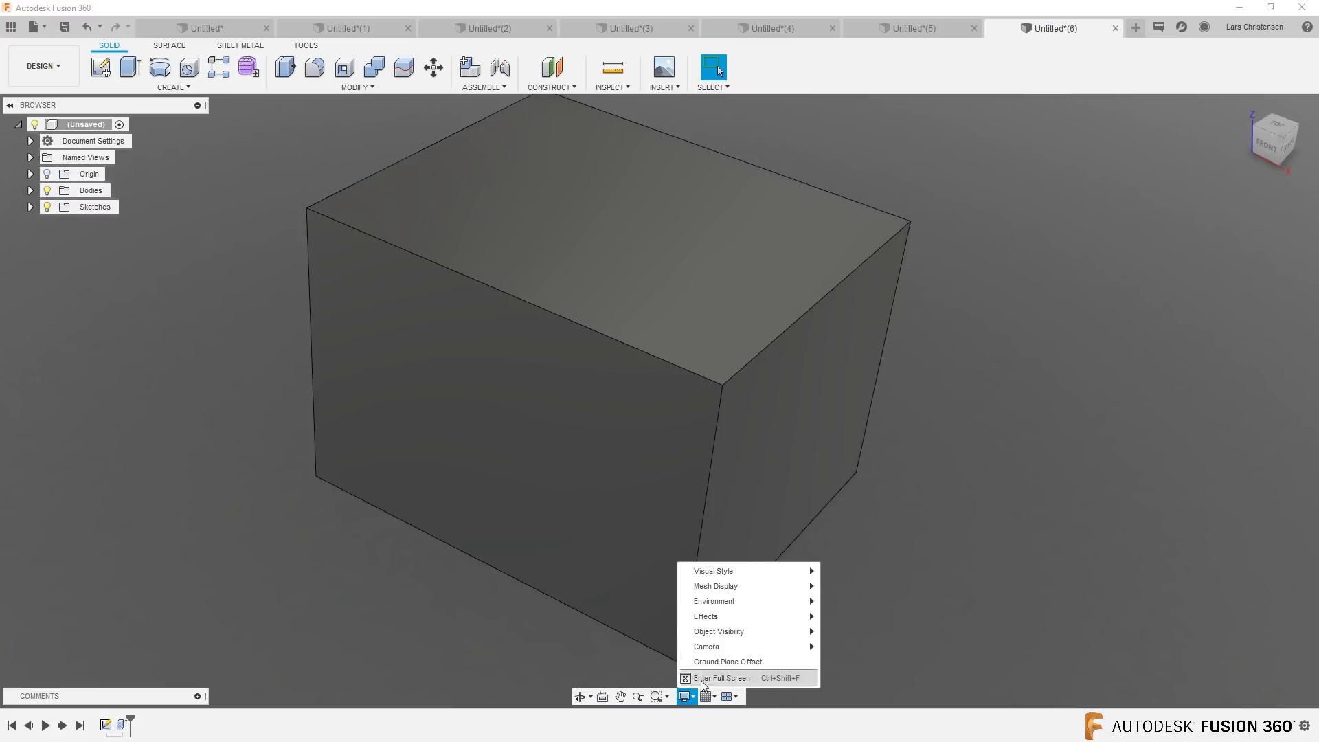
{"action": "mouse_move", "coordinate": [752, 603]}
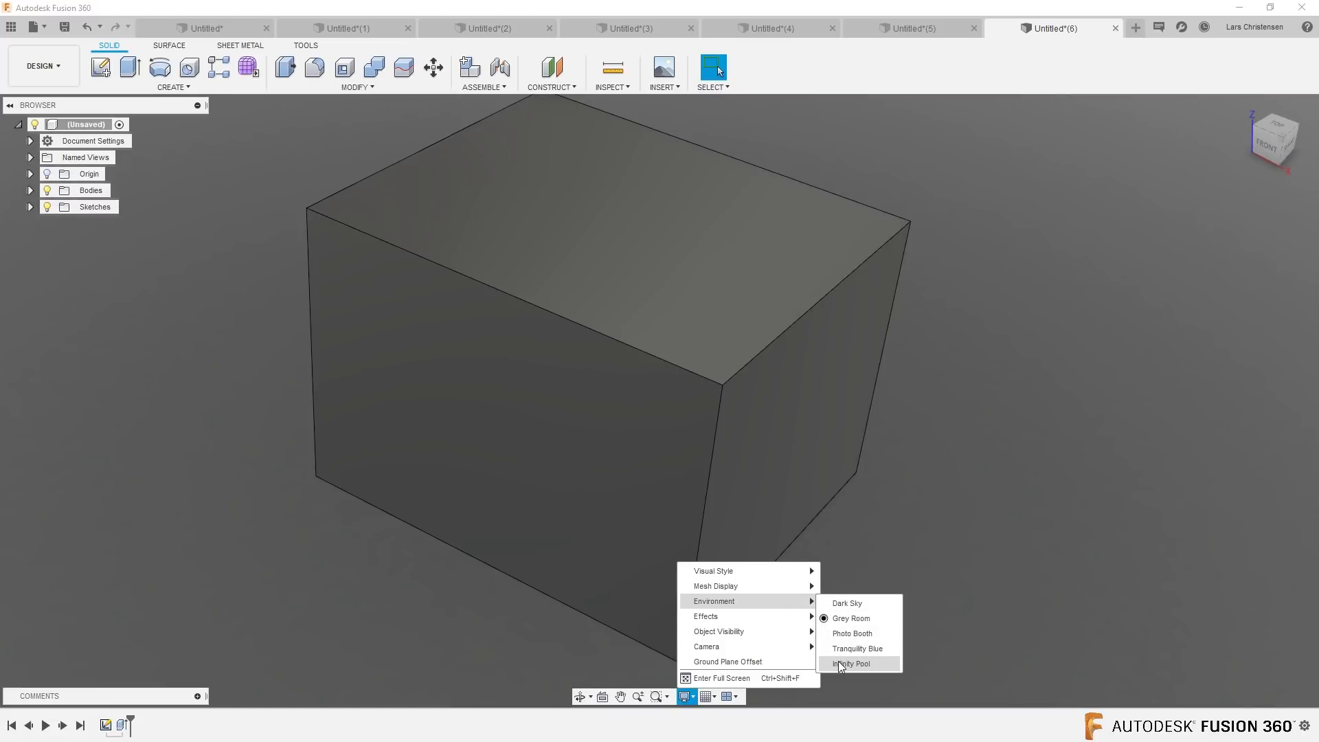
{"action": "left_click", "coordinate": [857, 648]}
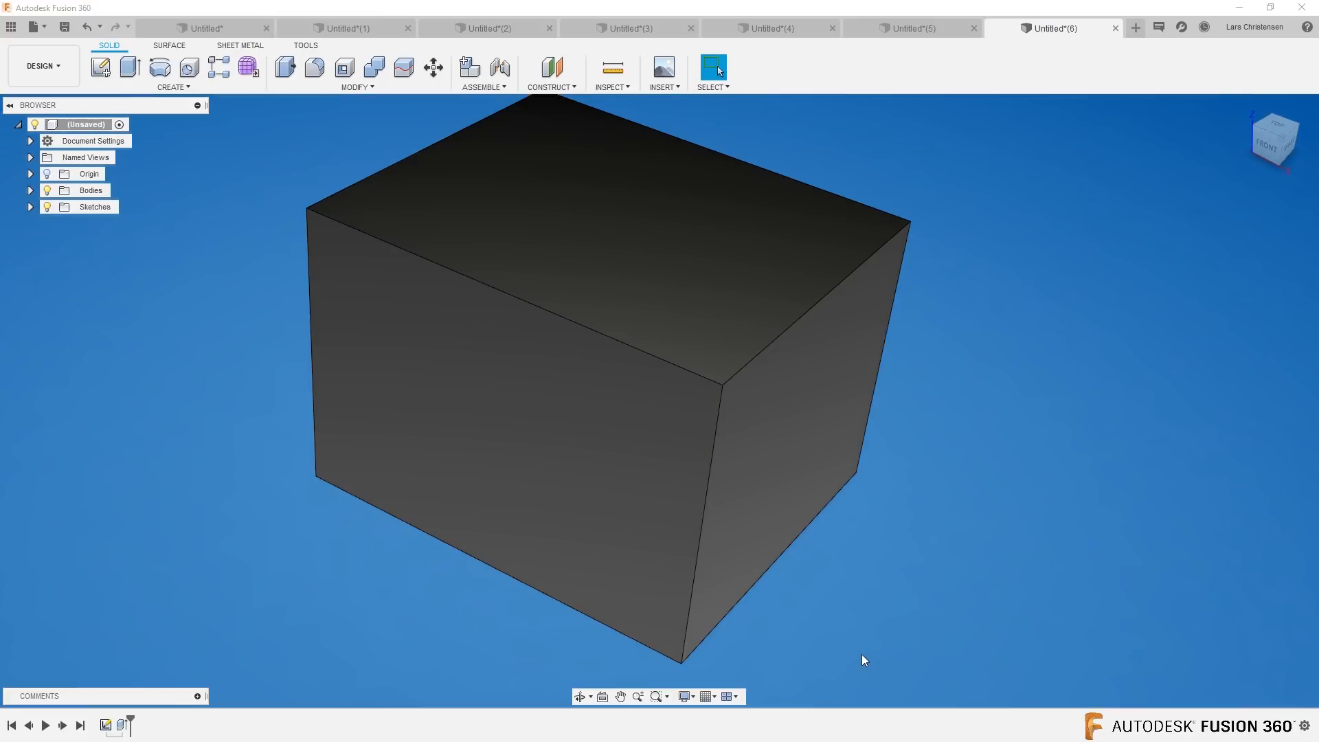
Step: Switch the environment to Photo Booth and orbit to see more of the box top
{"action": "left_click", "coordinate": [693, 698]}
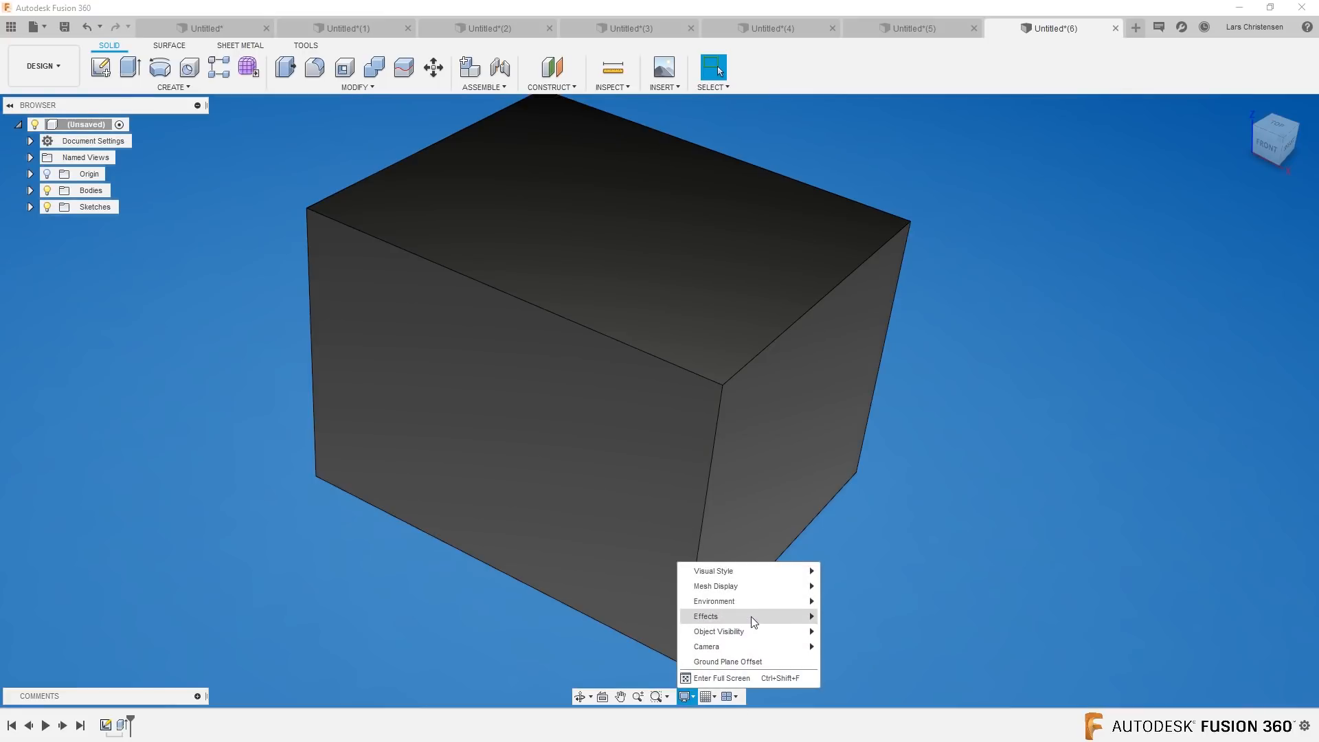
{"action": "mouse_move", "coordinate": [760, 603]}
{"action": "left_click", "coordinate": [865, 637]}
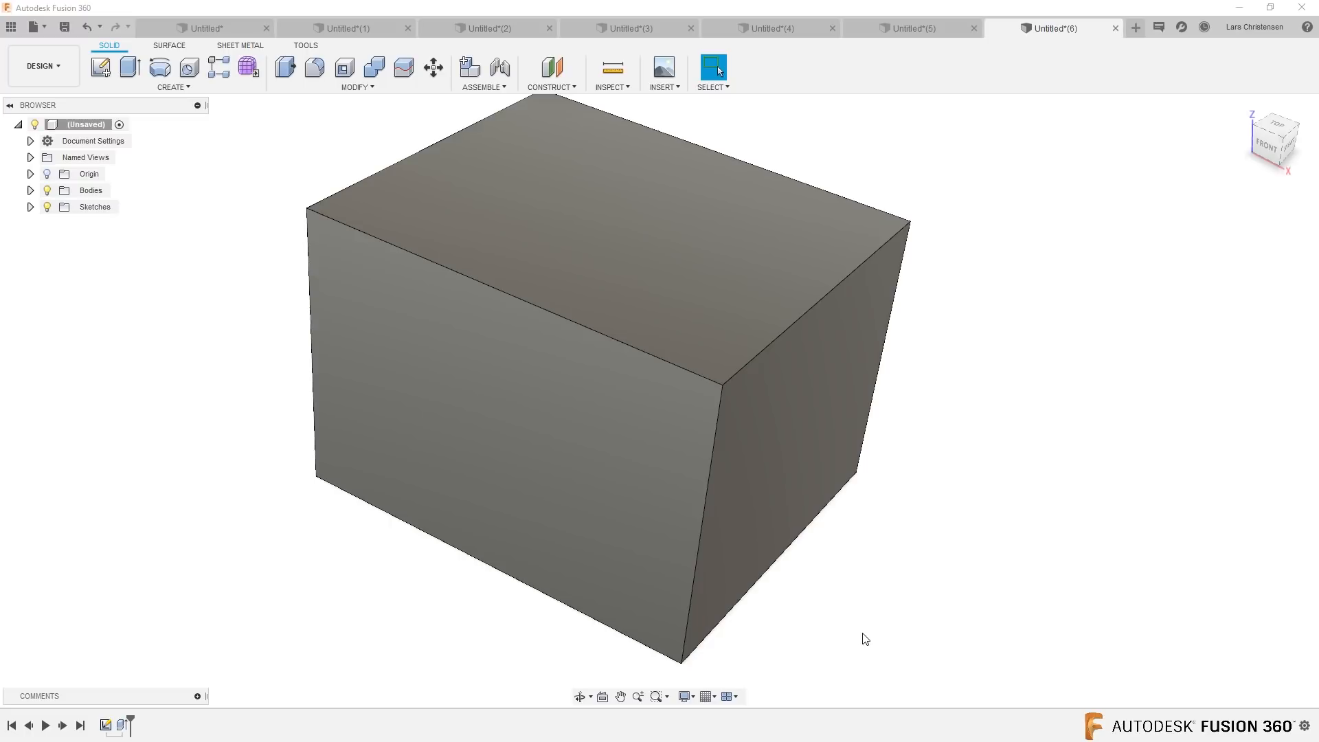
{"action": "left_click", "coordinate": [687, 697]}
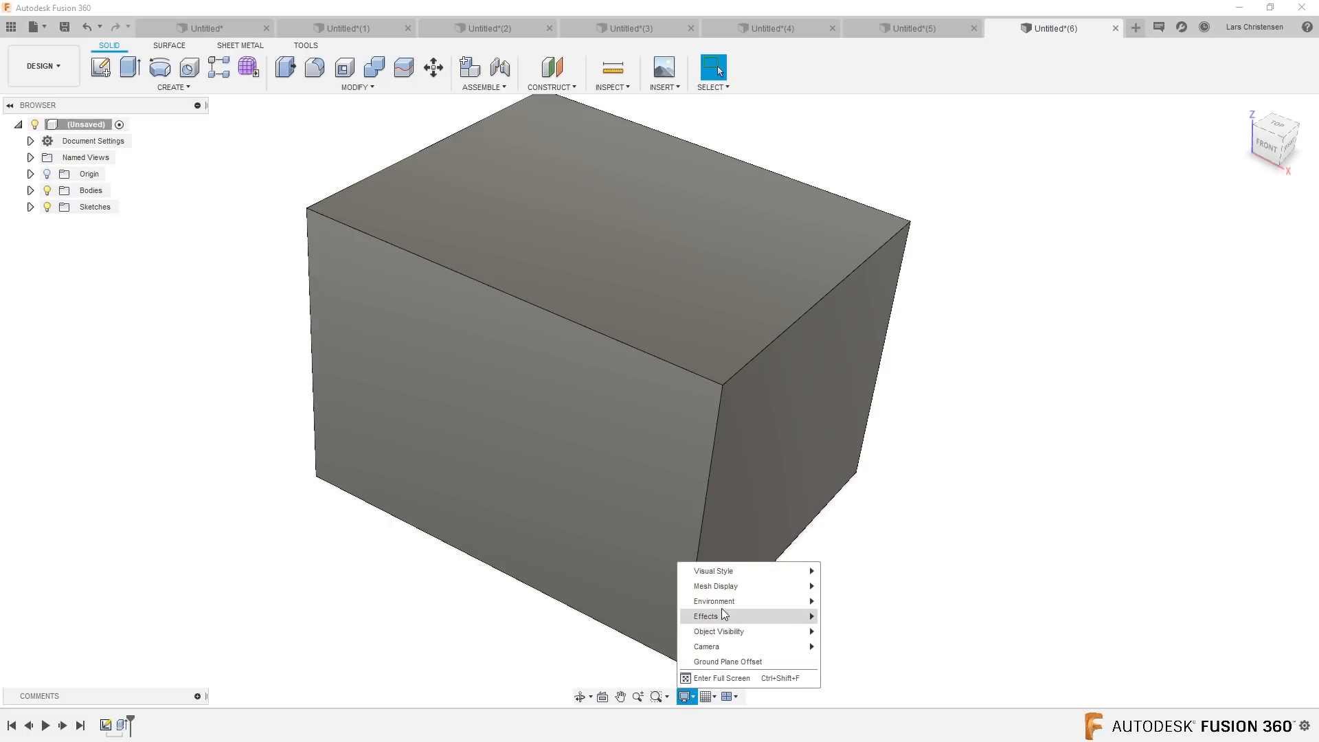
{"action": "mouse_move", "coordinate": [791, 601]}
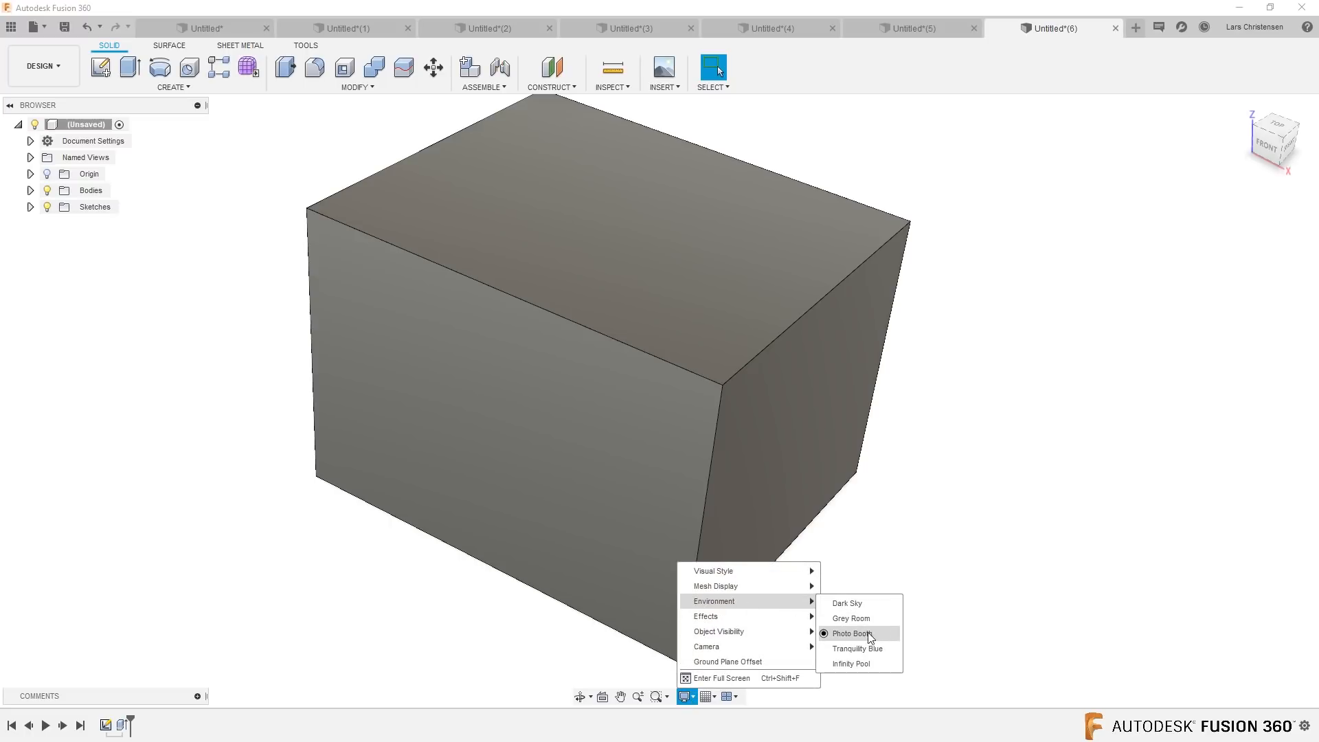
{"action": "left_click", "coordinate": [1013, 595]}
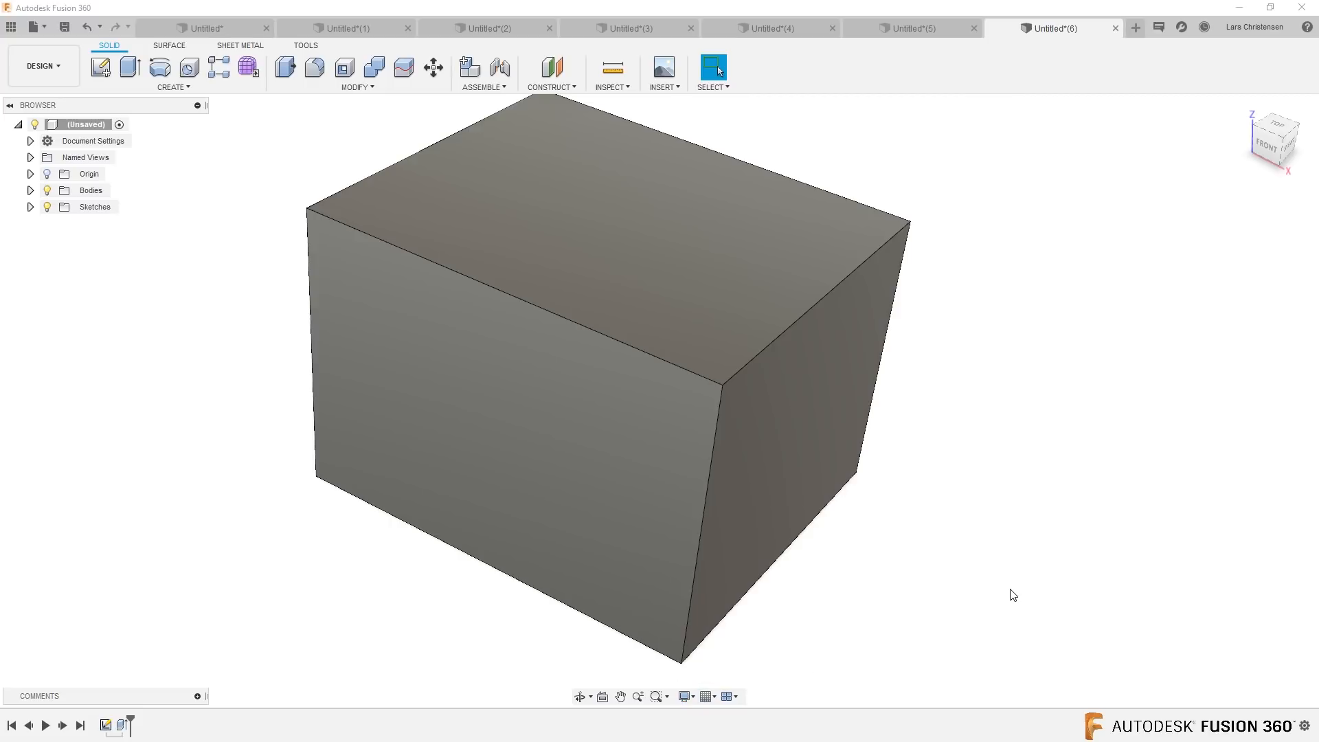
{"action": "middle_click_drag", "start_coordinate": [765, 611], "coordinate": [747, 658], "text": "shift"}
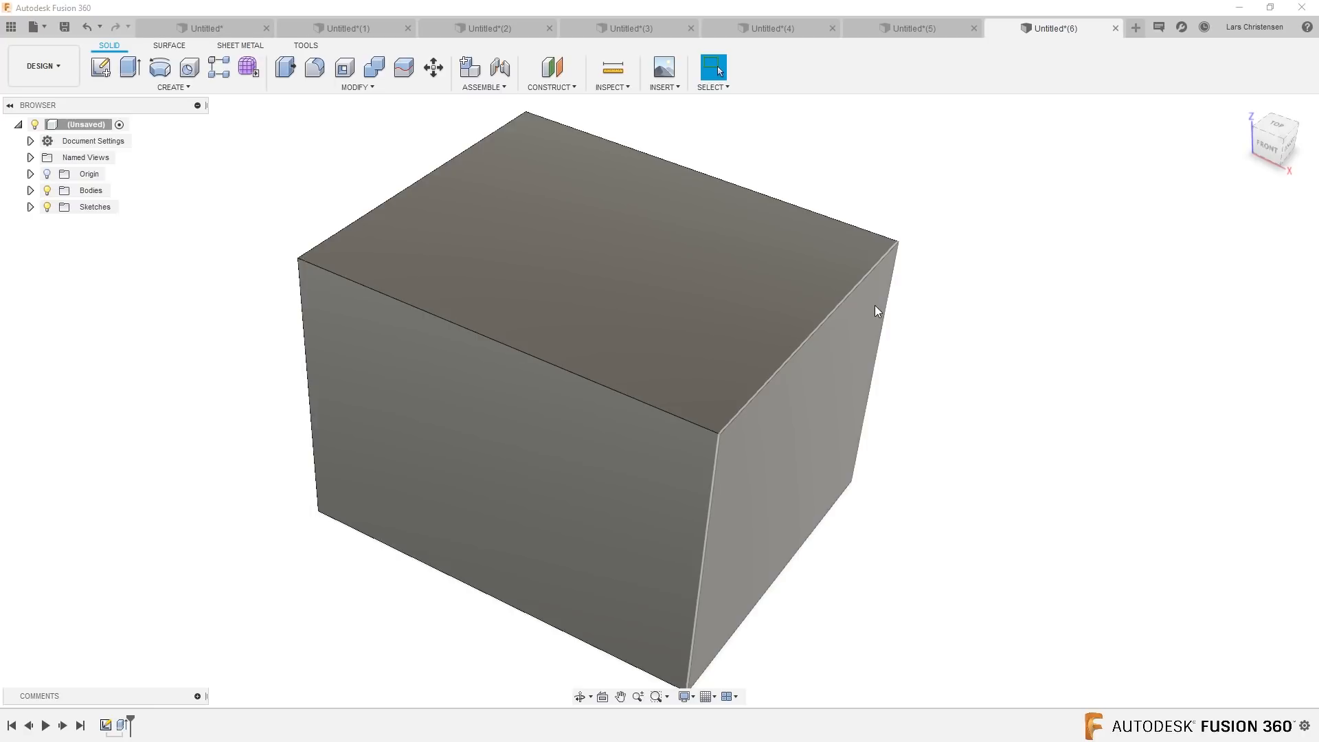
Step: Change the environment to Dark Sky, then start a new empty design, Untitled(7)
{"action": "left_click", "coordinate": [686, 697]}
{"action": "mouse_move", "coordinate": [737, 610]}
{"action": "left_click", "coordinate": [847, 603]}
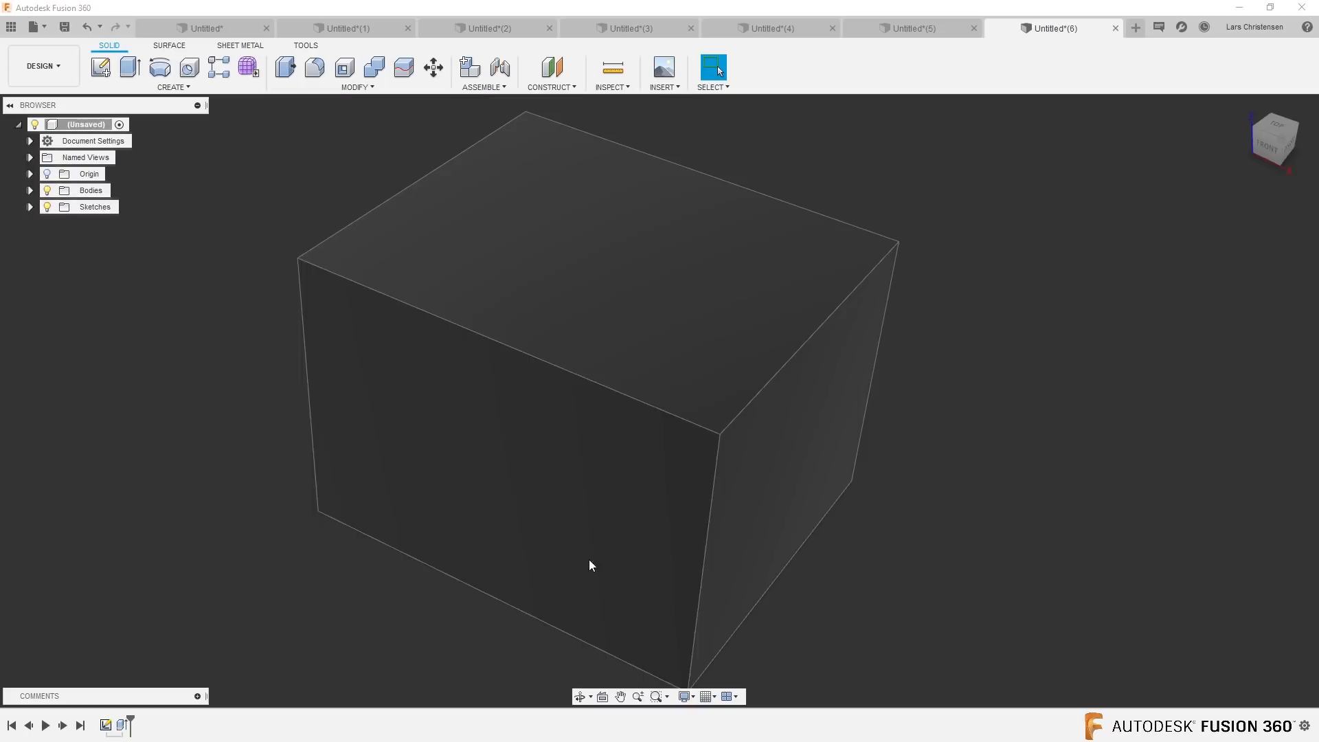
{"action": "left_click", "coordinate": [1136, 28]}
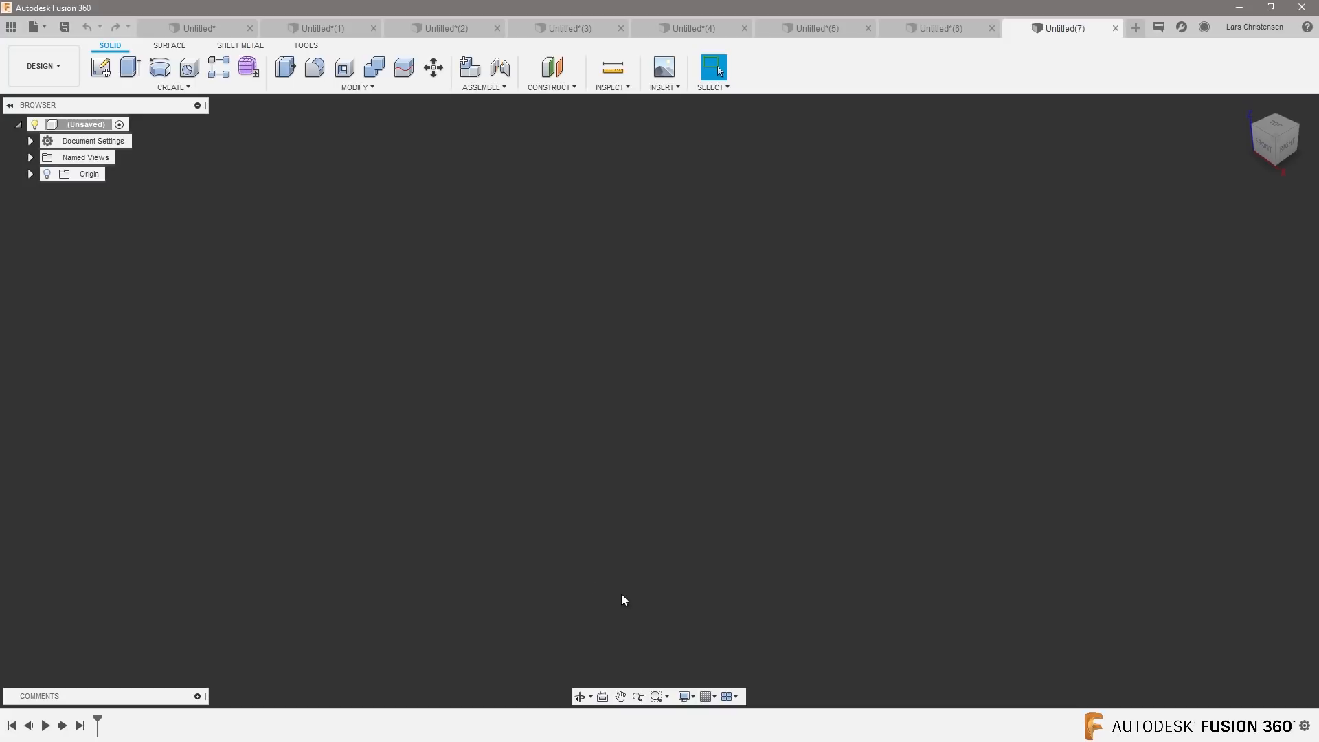
{"action": "left_click", "coordinate": [1232, 30]}
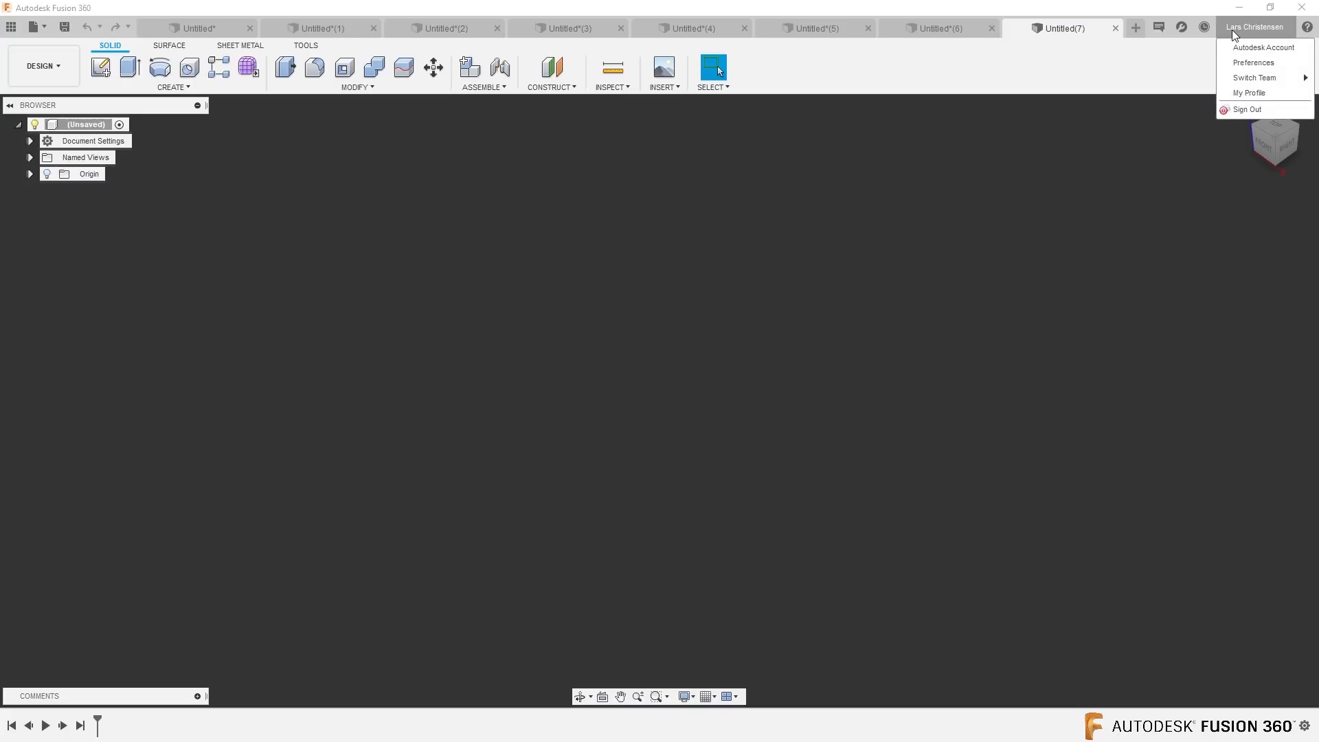
{"action": "left_click", "coordinate": [1254, 60]}
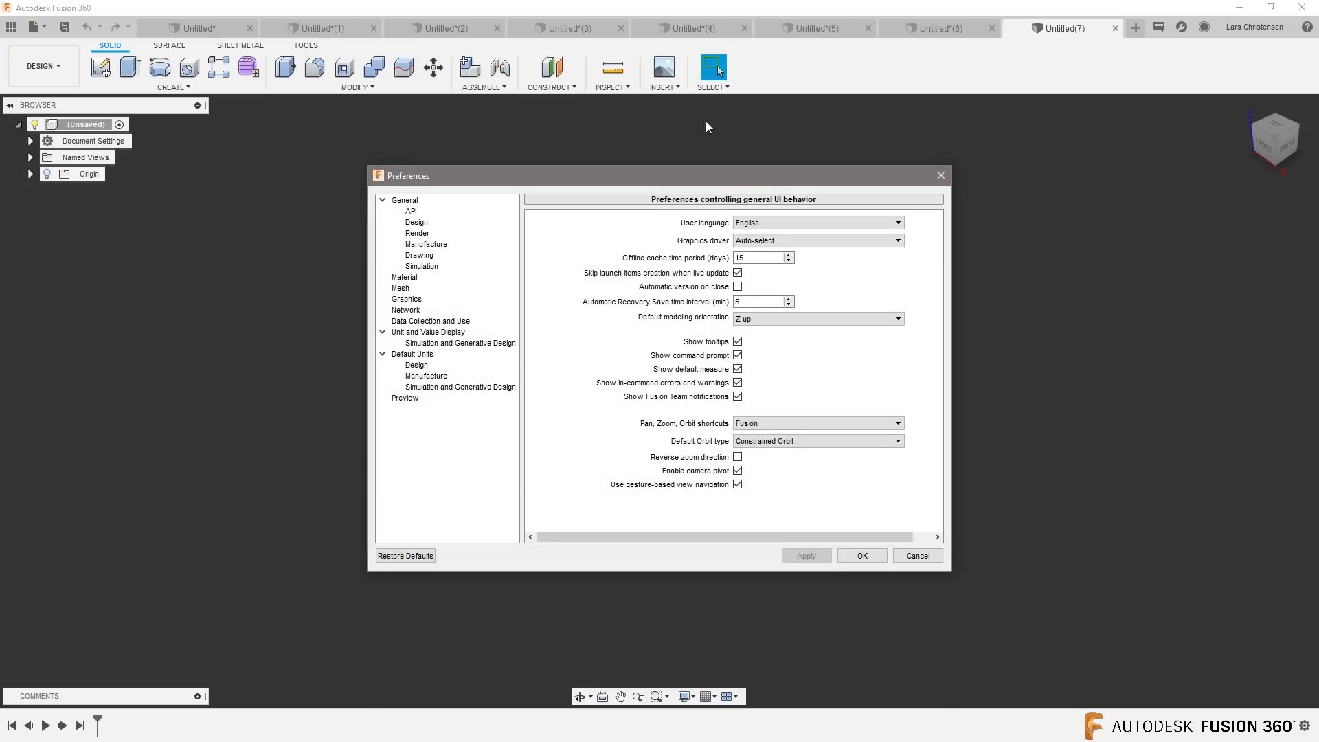
{"action": "left_click", "coordinate": [423, 277]}
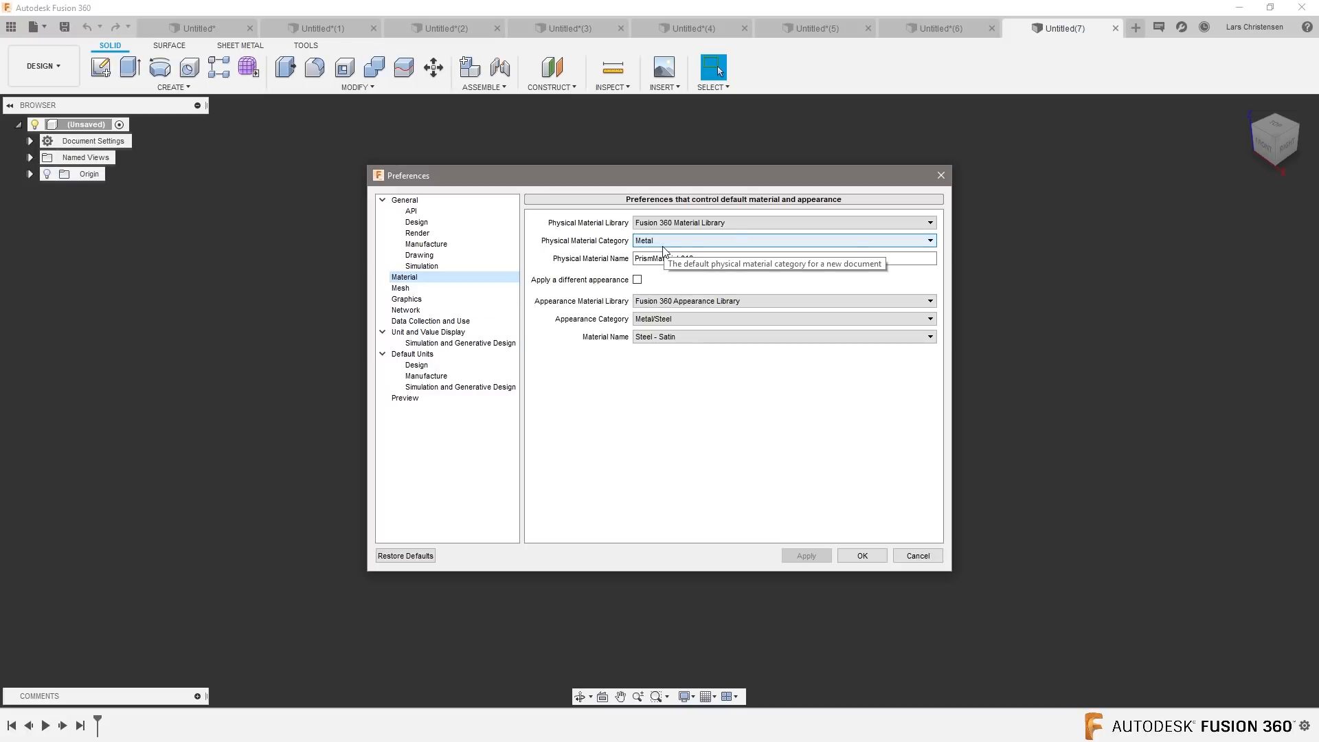
{"action": "left_click", "coordinate": [709, 242]}
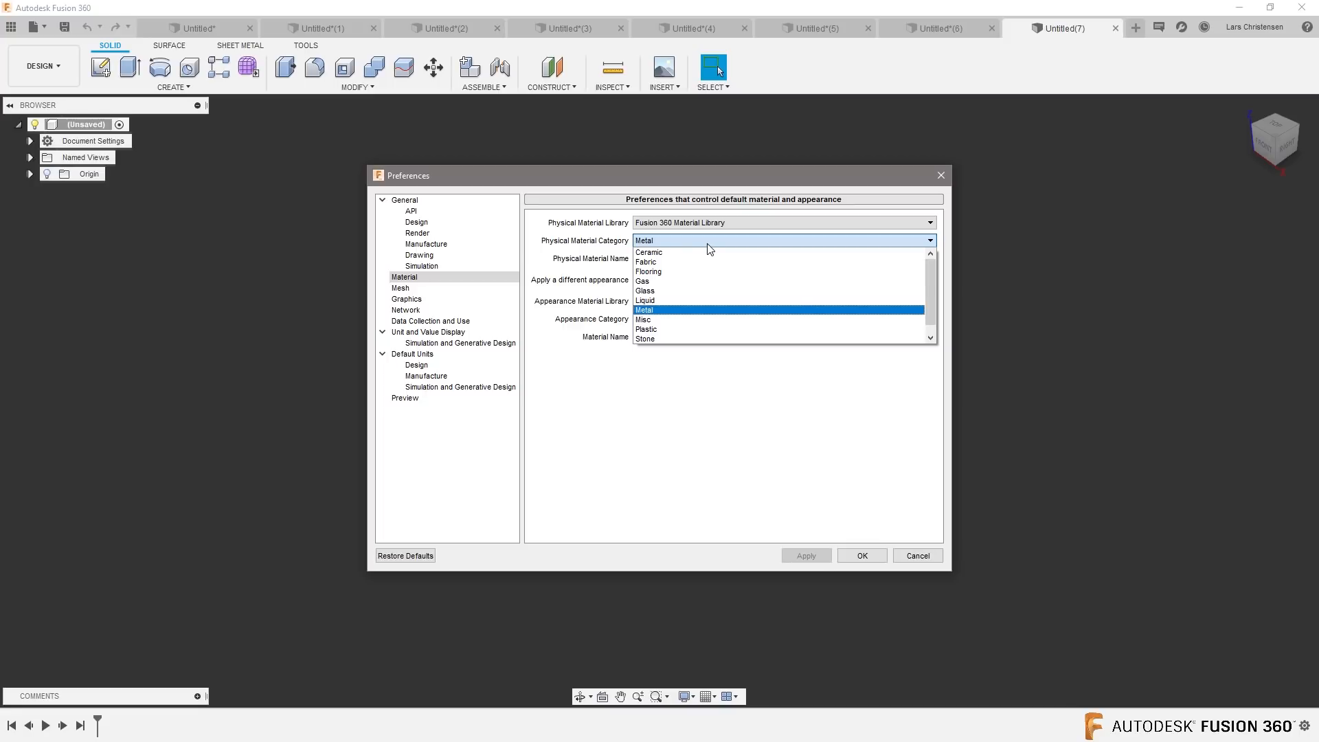
{"action": "left_click", "coordinate": [983, 210]}
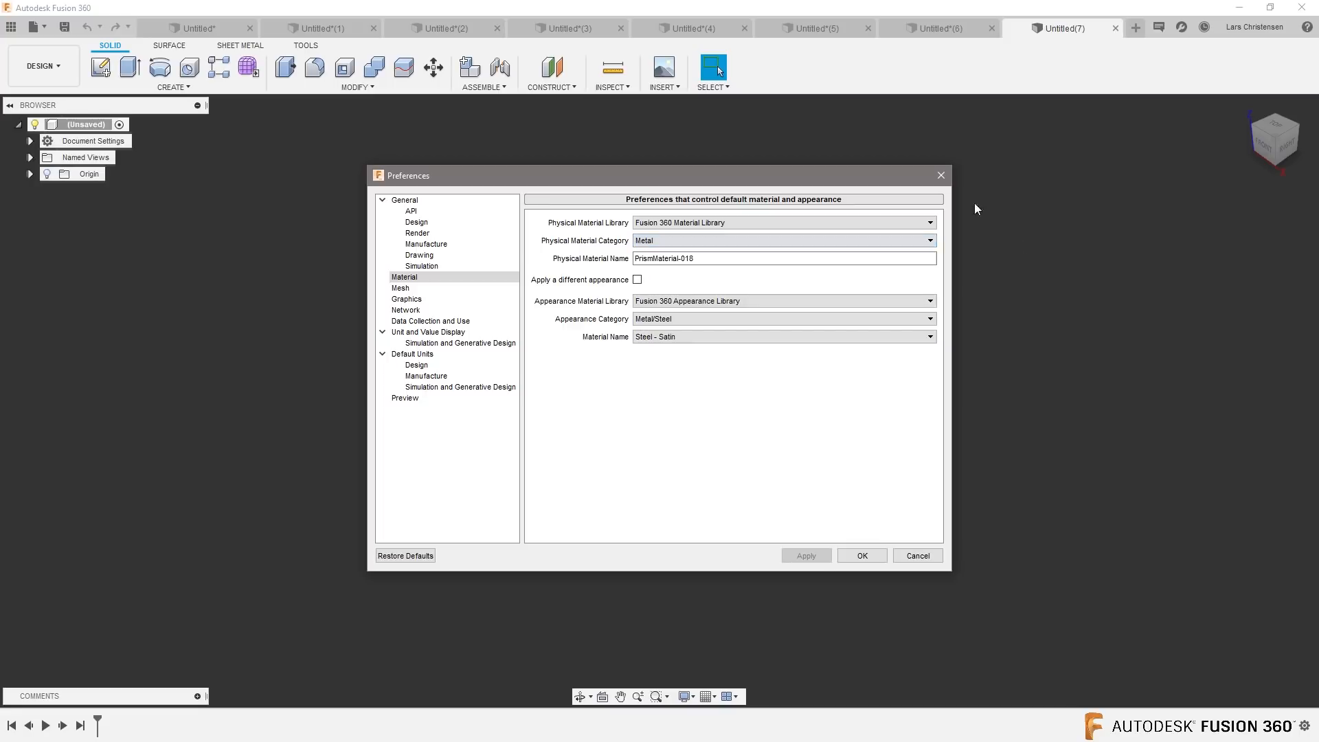
{"action": "left_click", "coordinate": [940, 175]}
{"action": "left_click", "coordinate": [101, 67]}
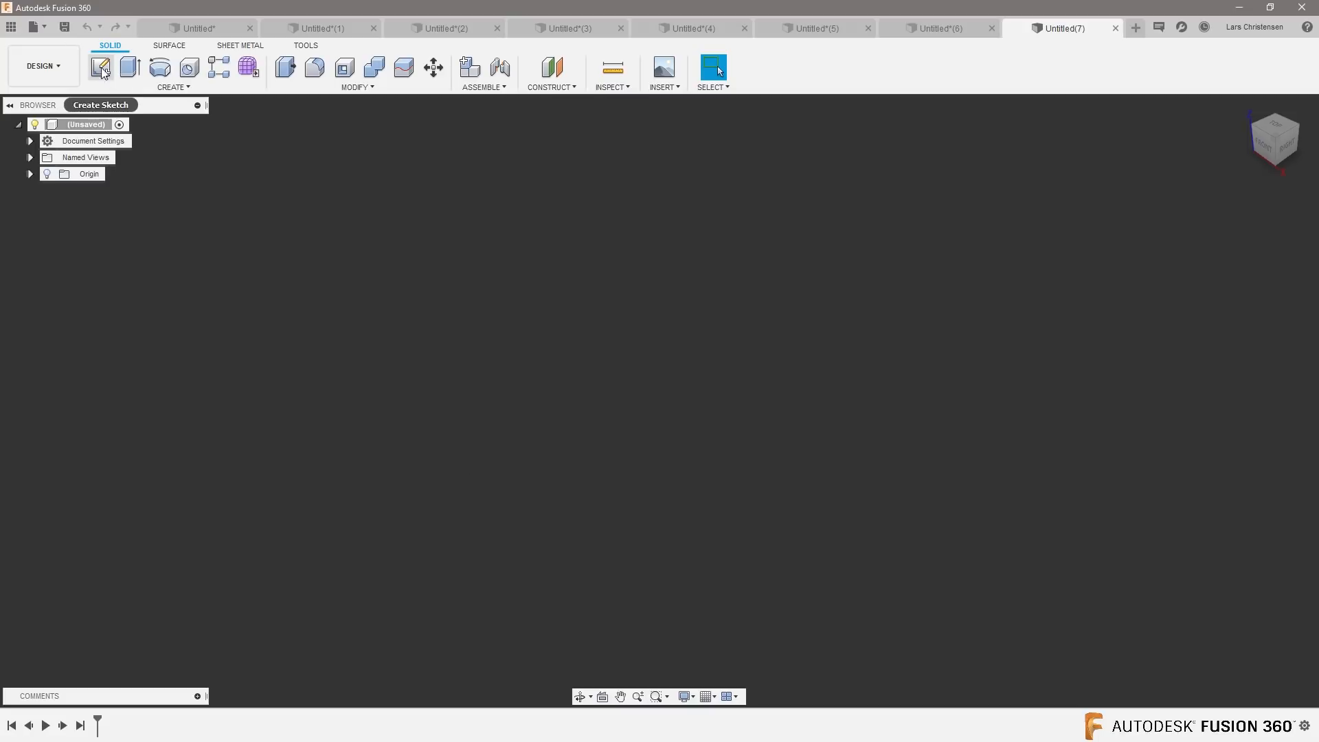
Step: Sketch a center-diameter circle at the origin on the horizontal plane
{"action": "left_click", "coordinate": [748, 408]}
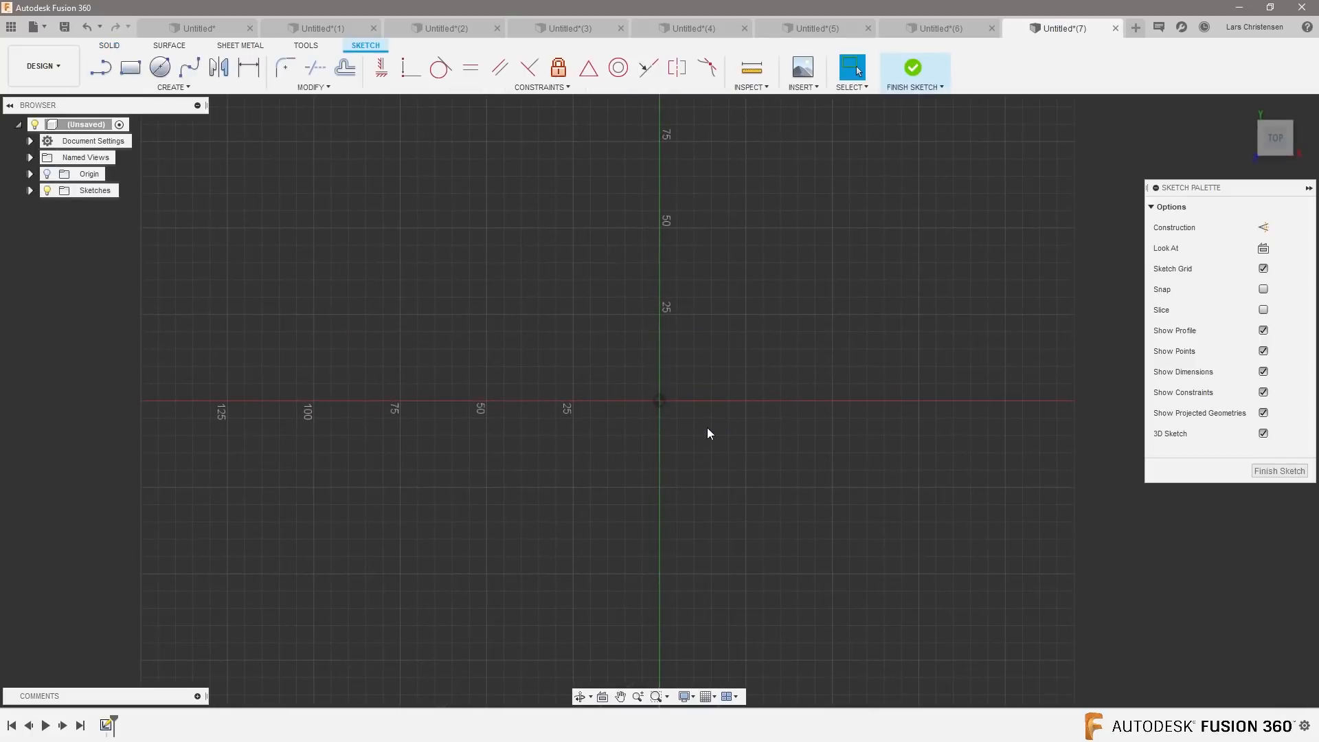
{"action": "key", "text": "s"}
{"action": "left_click", "coordinate": [719, 457]}
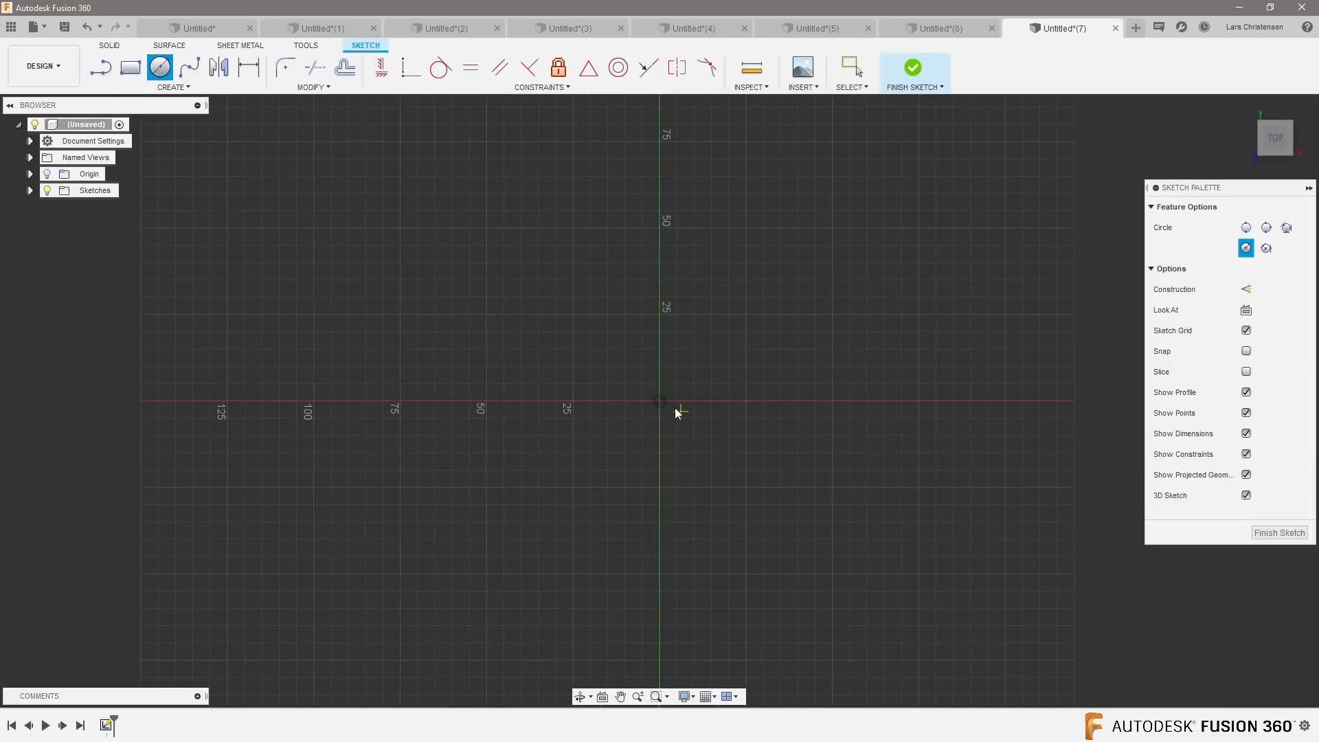
{"action": "left_click", "coordinate": [660, 401]}
{"action": "left_click", "coordinate": [821, 278]}
Step: Extrude the circle into a tall cylinder, then close Untitled(7) without saving
{"action": "key", "text": "q"}
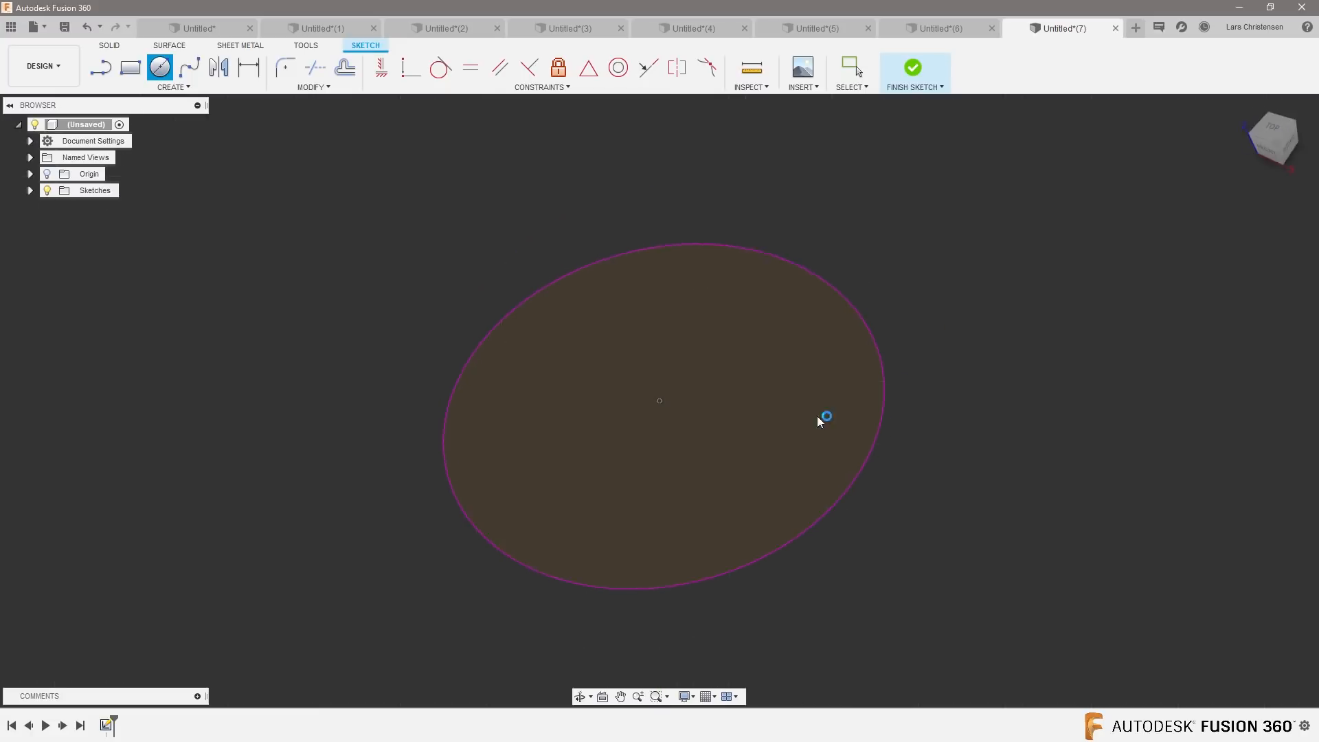
{"action": "key", "text": "e"}
{"action": "left_click_drag", "start_coordinate": [660, 390], "coordinate": [663, 134]}
{"action": "left_click", "coordinate": [1239, 374]}
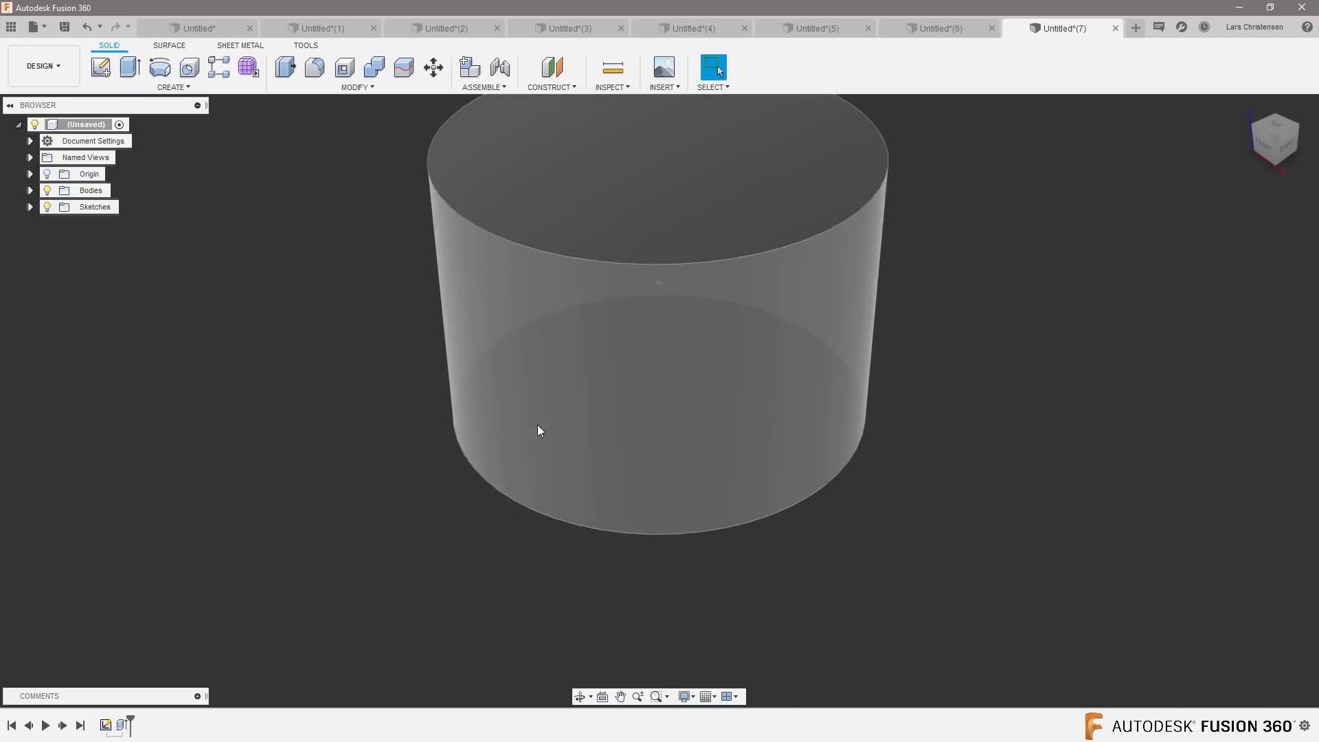
{"action": "scroll", "coordinate": [540, 430], "scroll_direction": "down", "scroll_amount": 2}
{"action": "middle_click_drag", "start_coordinate": [540, 430], "coordinate": [453, 456], "text": "shift"}
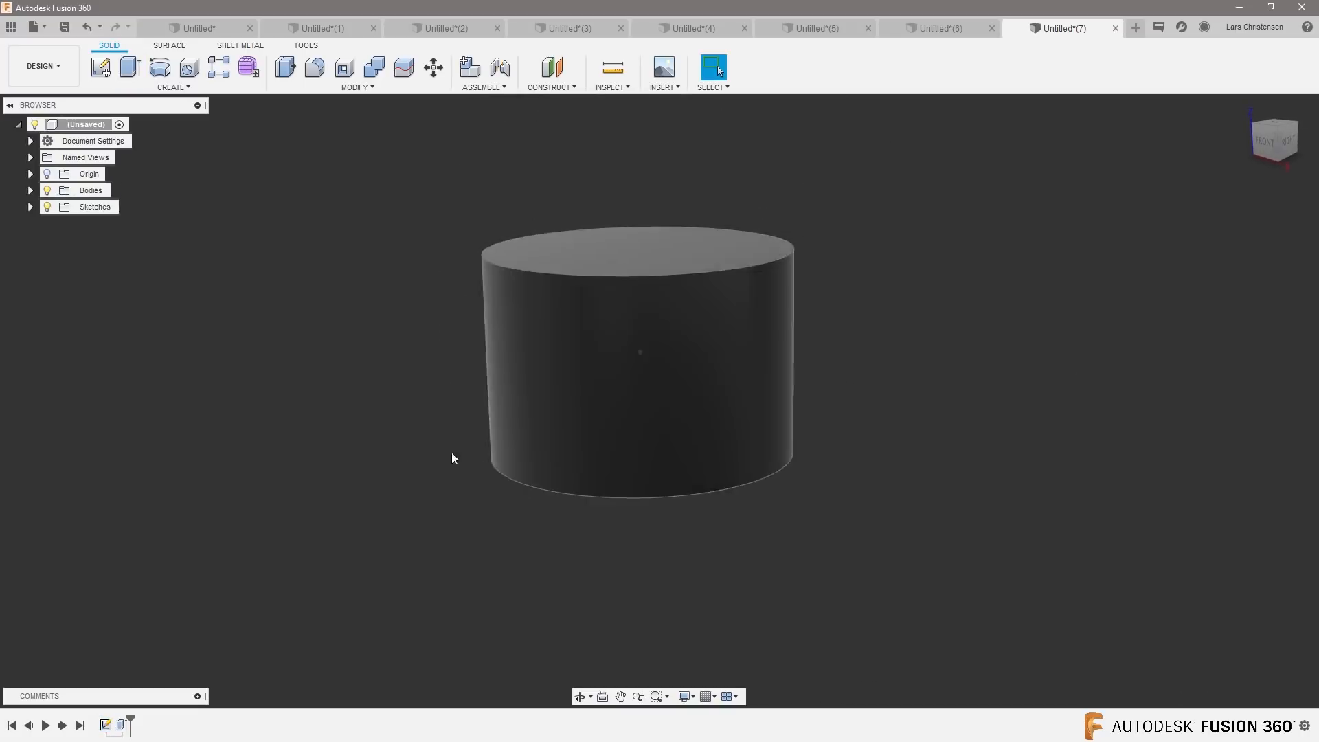
{"action": "left_click", "coordinate": [1115, 29]}
{"action": "left_click", "coordinate": [667, 397]}
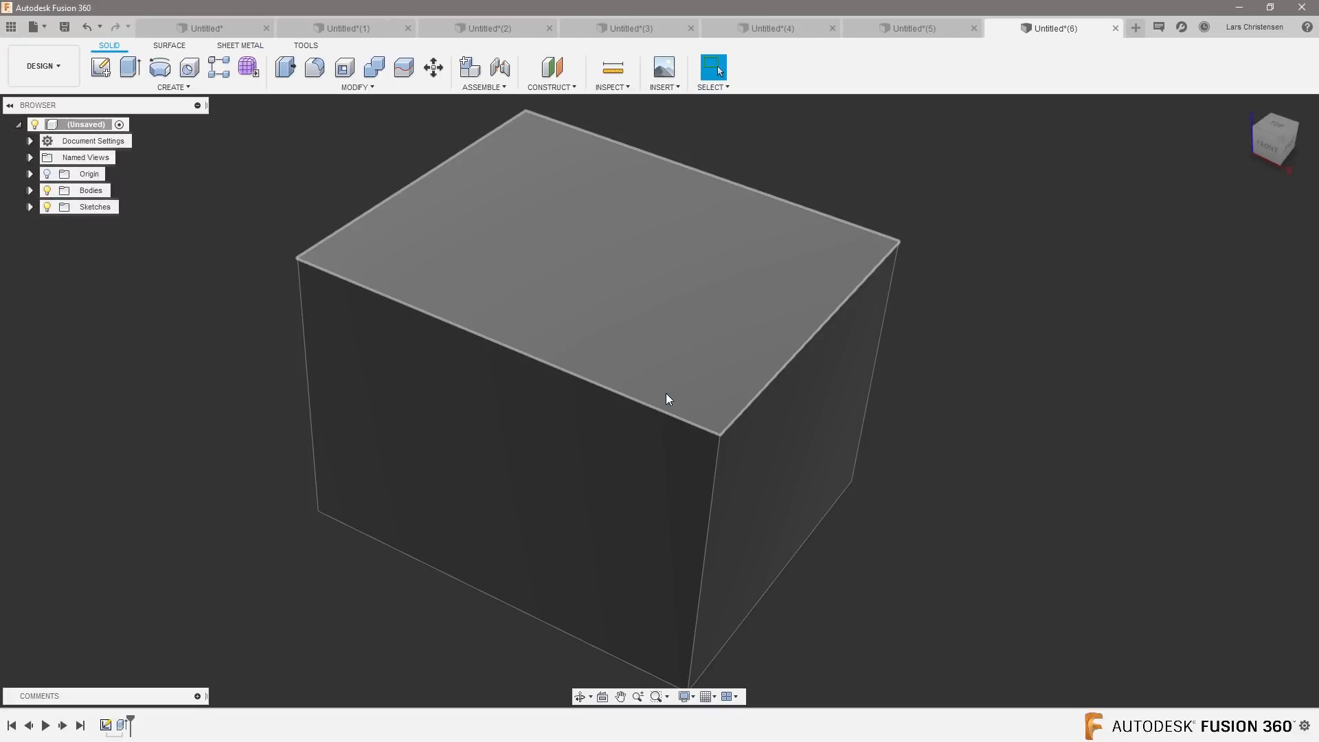
Step: Close Untitled(6) without saving and show Setup1's stock block in Photo Booth
{"action": "left_click", "coordinate": [1115, 28]}
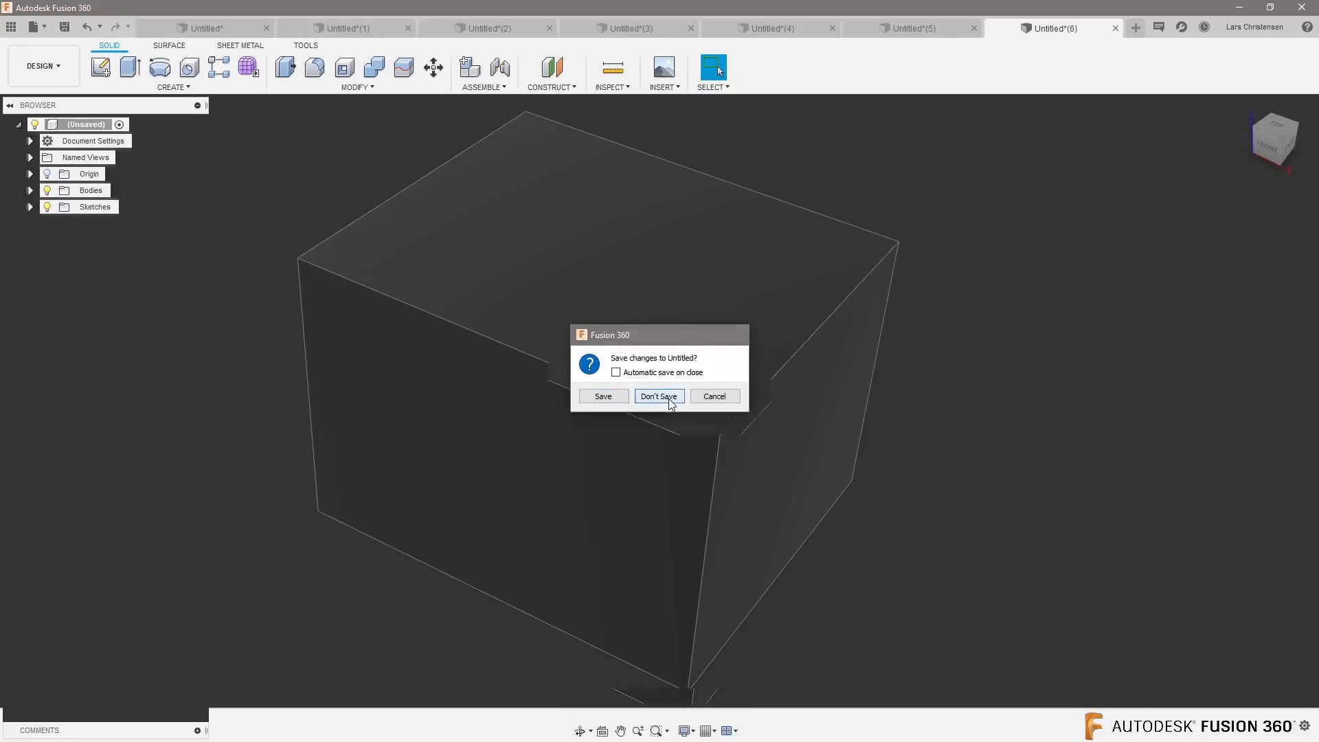
{"action": "left_click", "coordinate": [660, 397]}
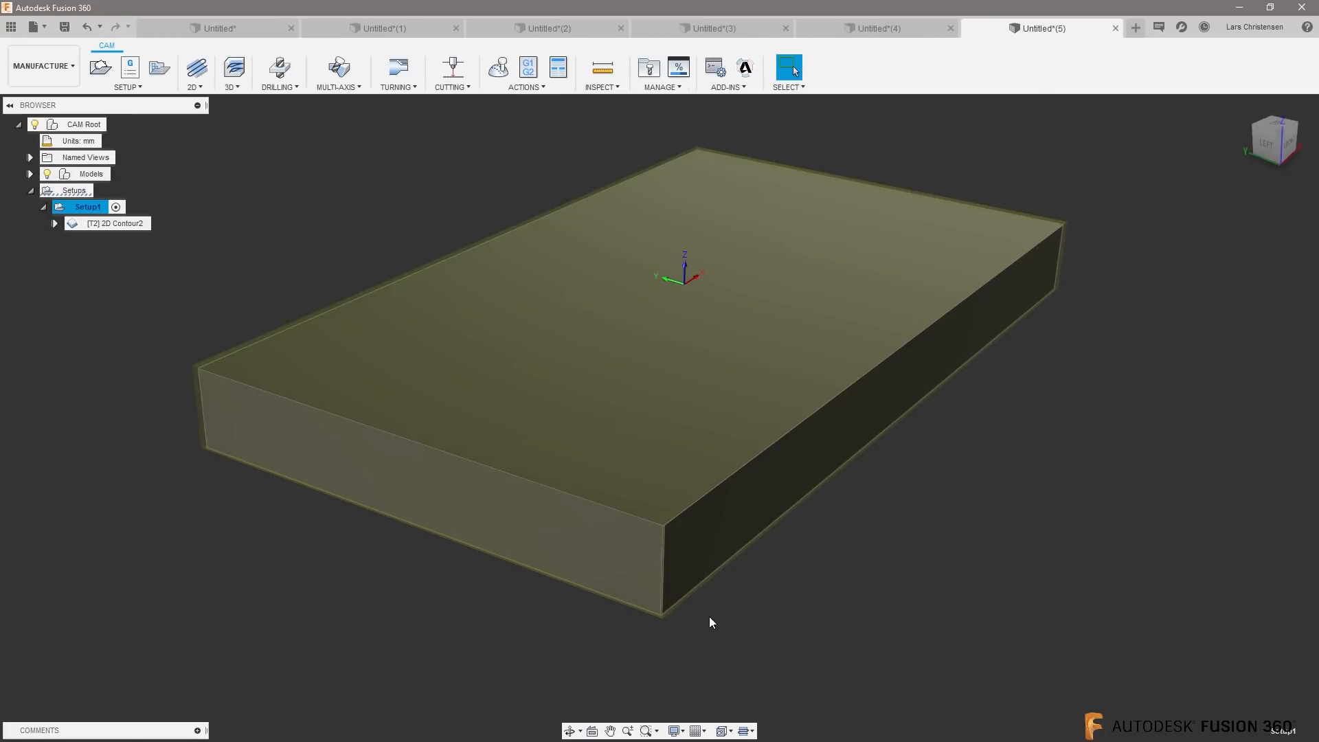
{"action": "left_click", "coordinate": [676, 733]}
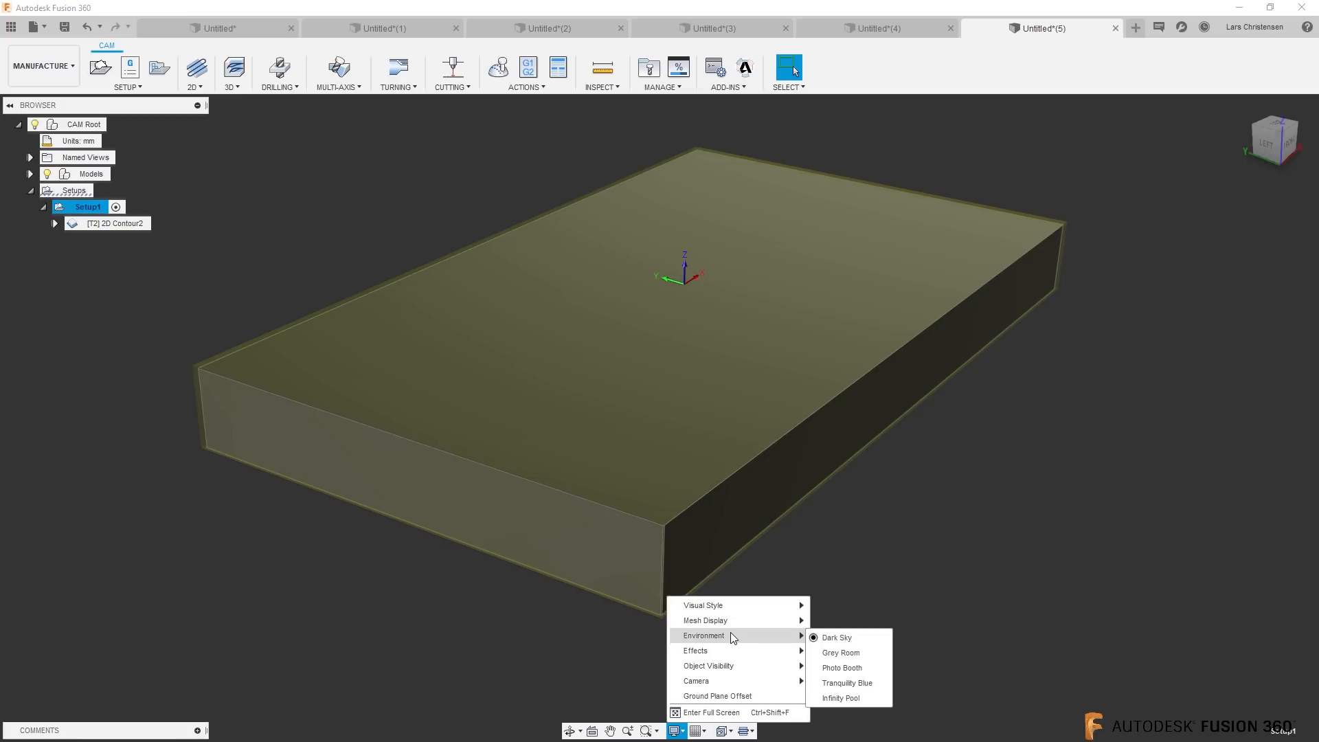
{"action": "left_click", "coordinate": [859, 670]}
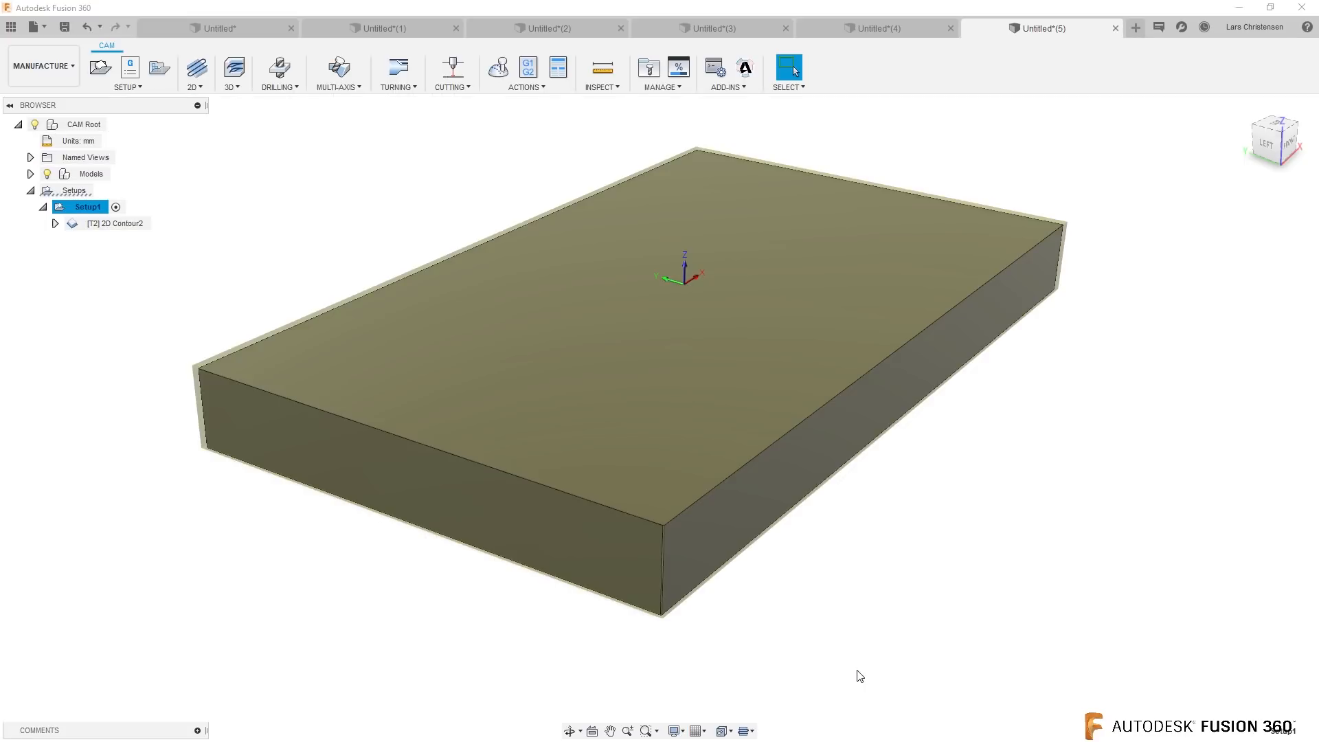
{"action": "left_click", "coordinate": [278, 625]}
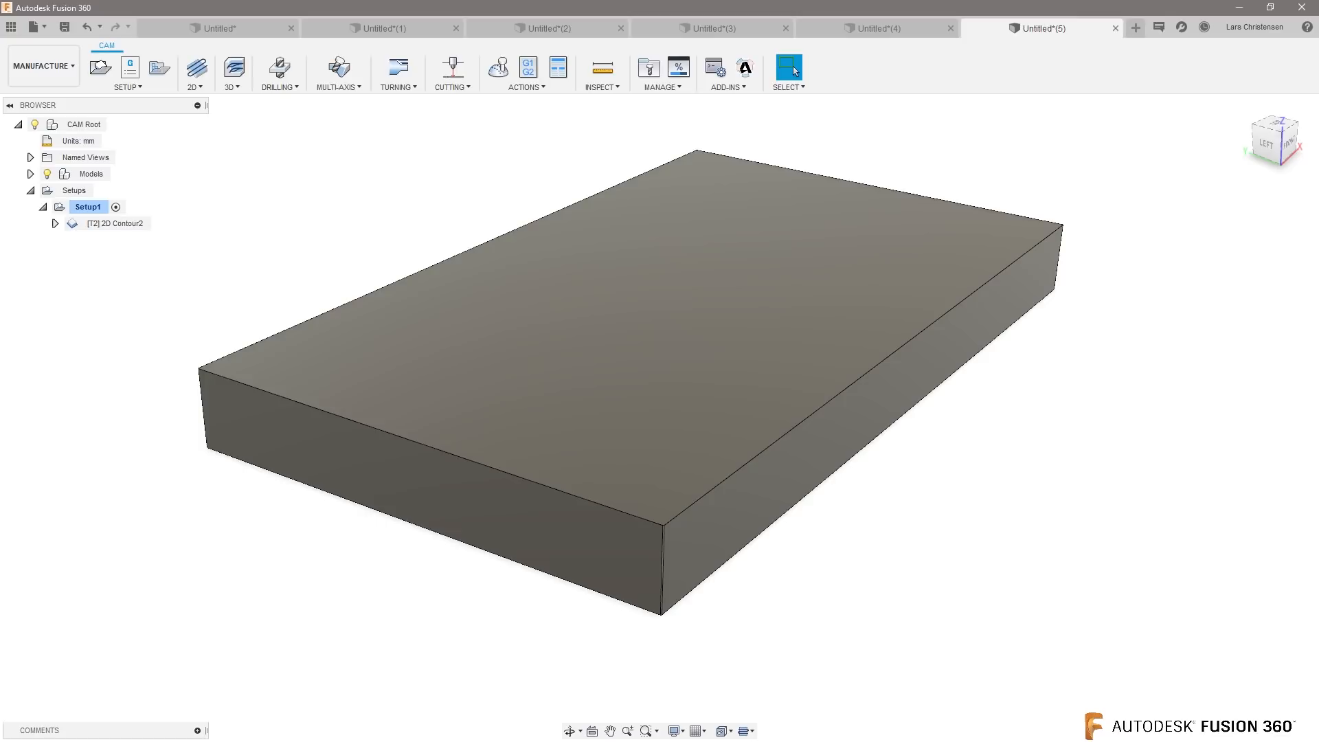
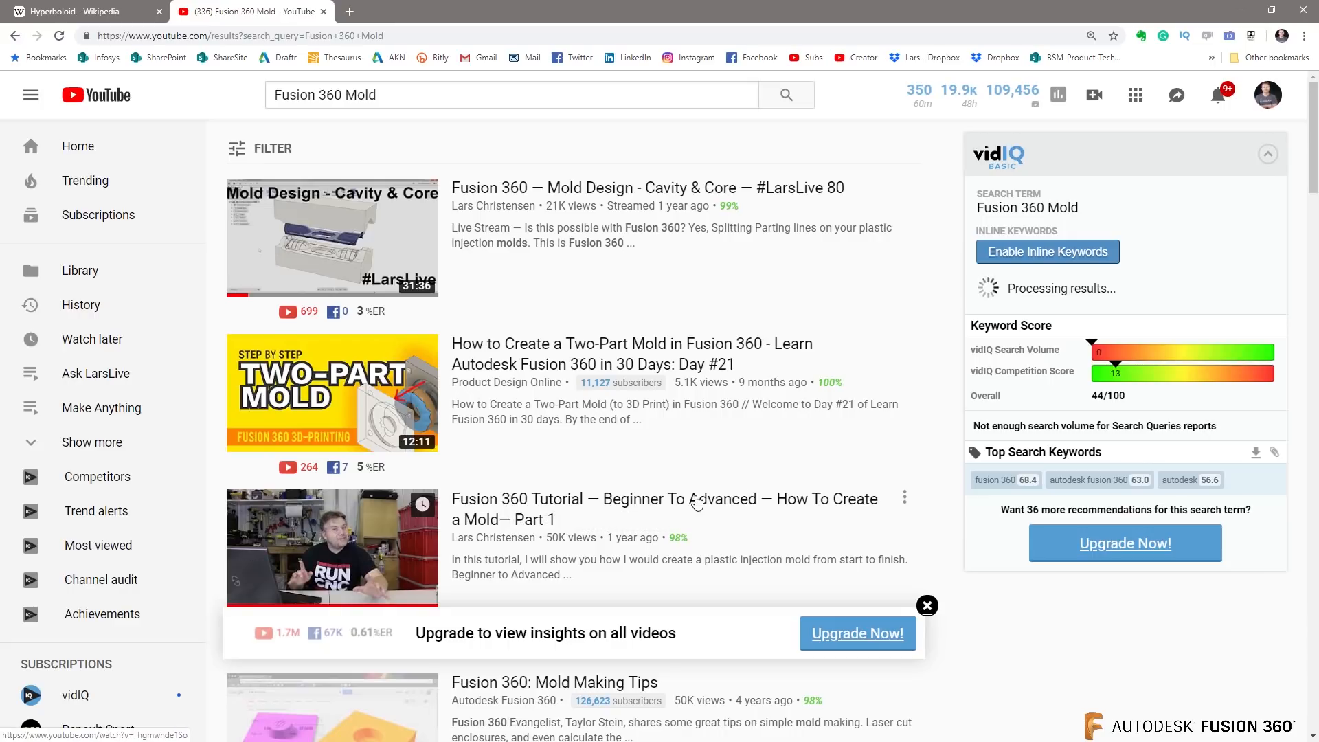
Step: Open the Beginner To Advanced mold tutorial on YouTube, pause it, and skip to near its end
{"action": "left_click", "coordinate": [603, 507]}
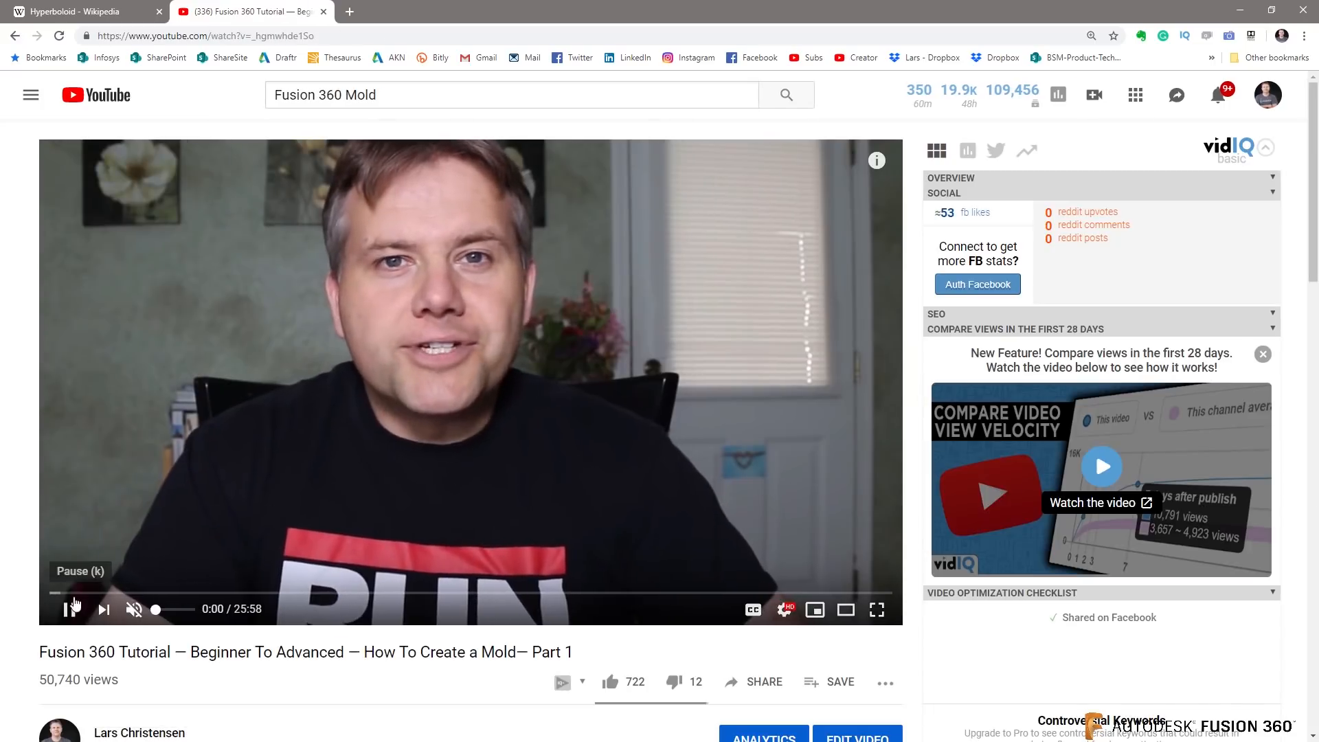
{"action": "left_click", "coordinate": [69, 610]}
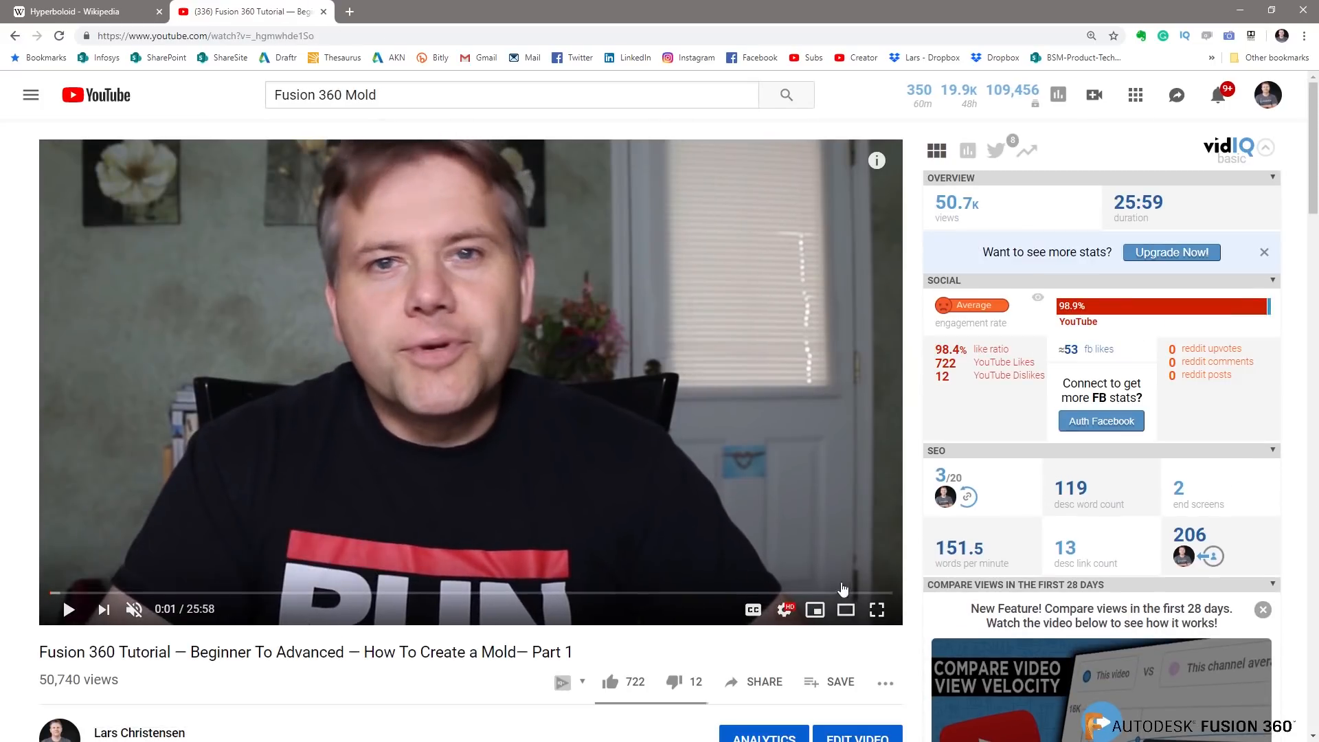
{"action": "left_click", "coordinate": [861, 593]}
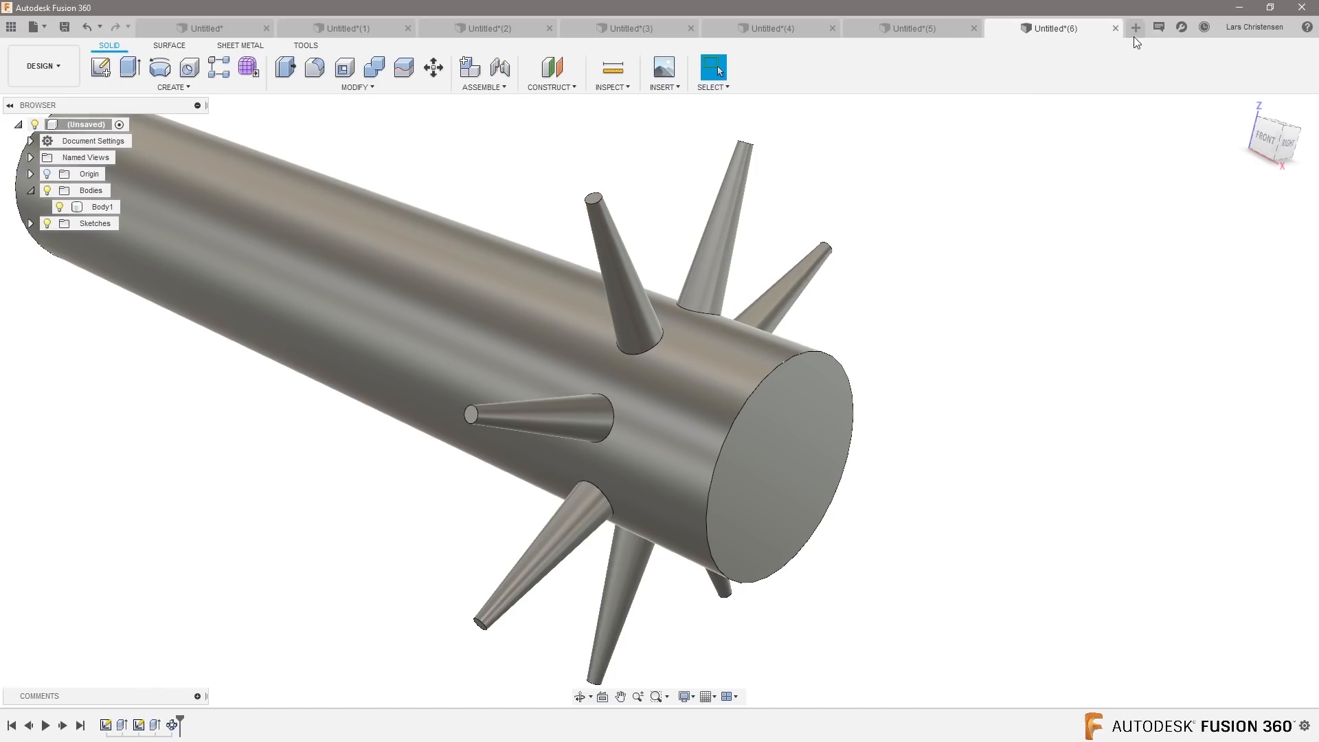
Step: Start a new empty design, Untitled(7)
{"action": "left_click", "coordinate": [1137, 26]}
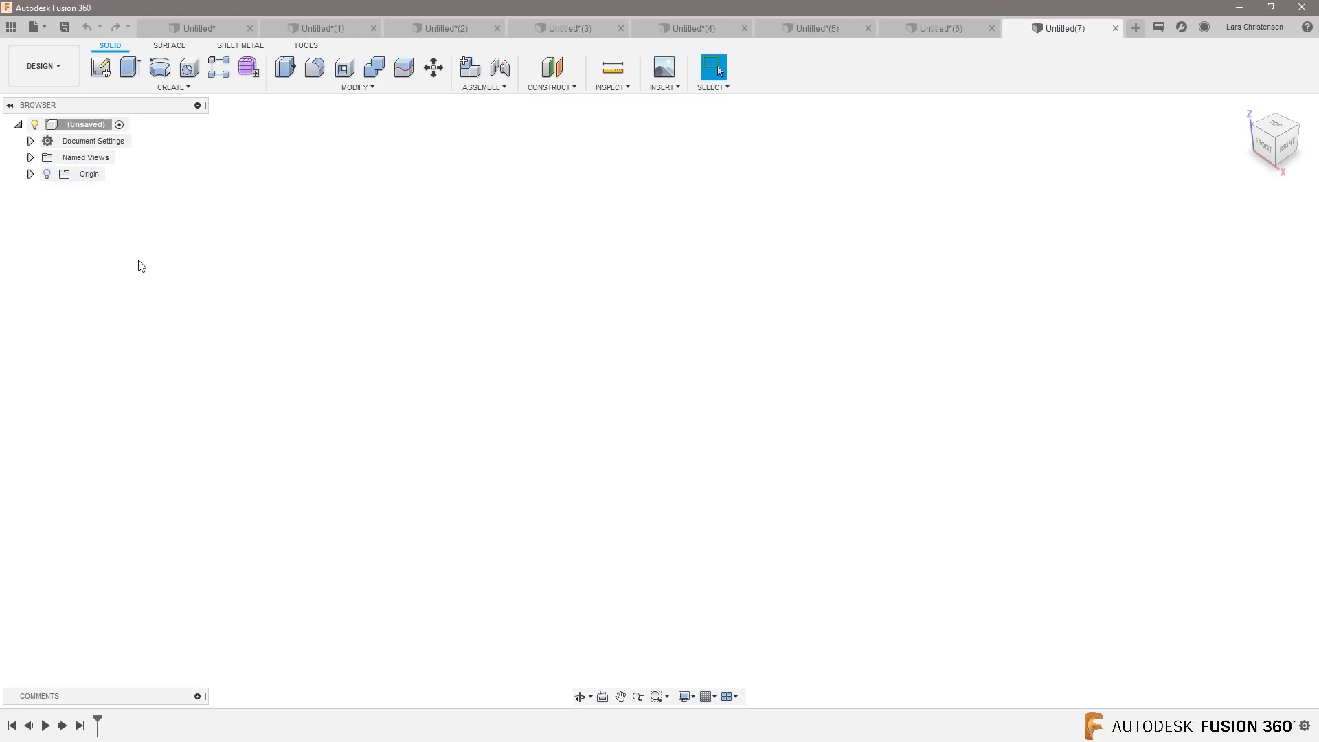
Step: On the front plane, sketch a rectangle 20 mm high and 250 mm wide
{"action": "left_click", "coordinate": [101, 69]}
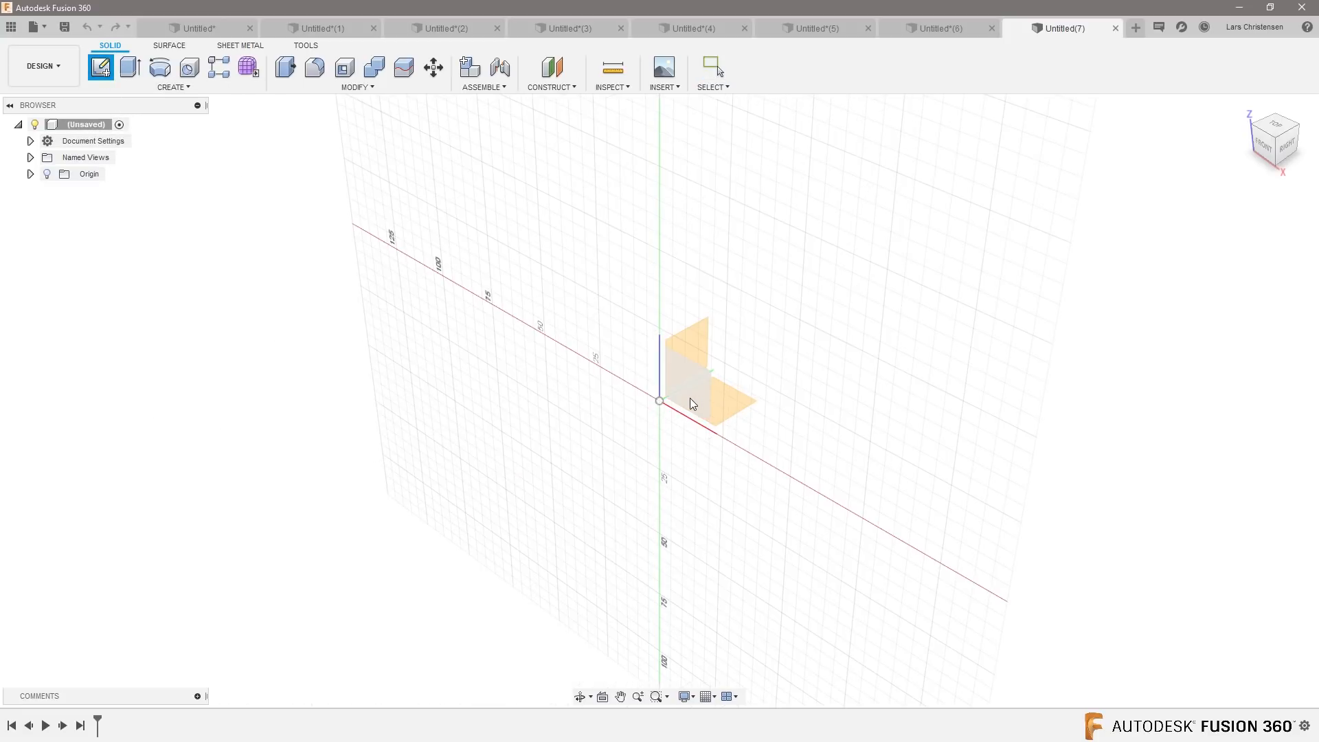
{"action": "left_click", "coordinate": [690, 398]}
{"action": "left_click", "coordinate": [130, 67]}
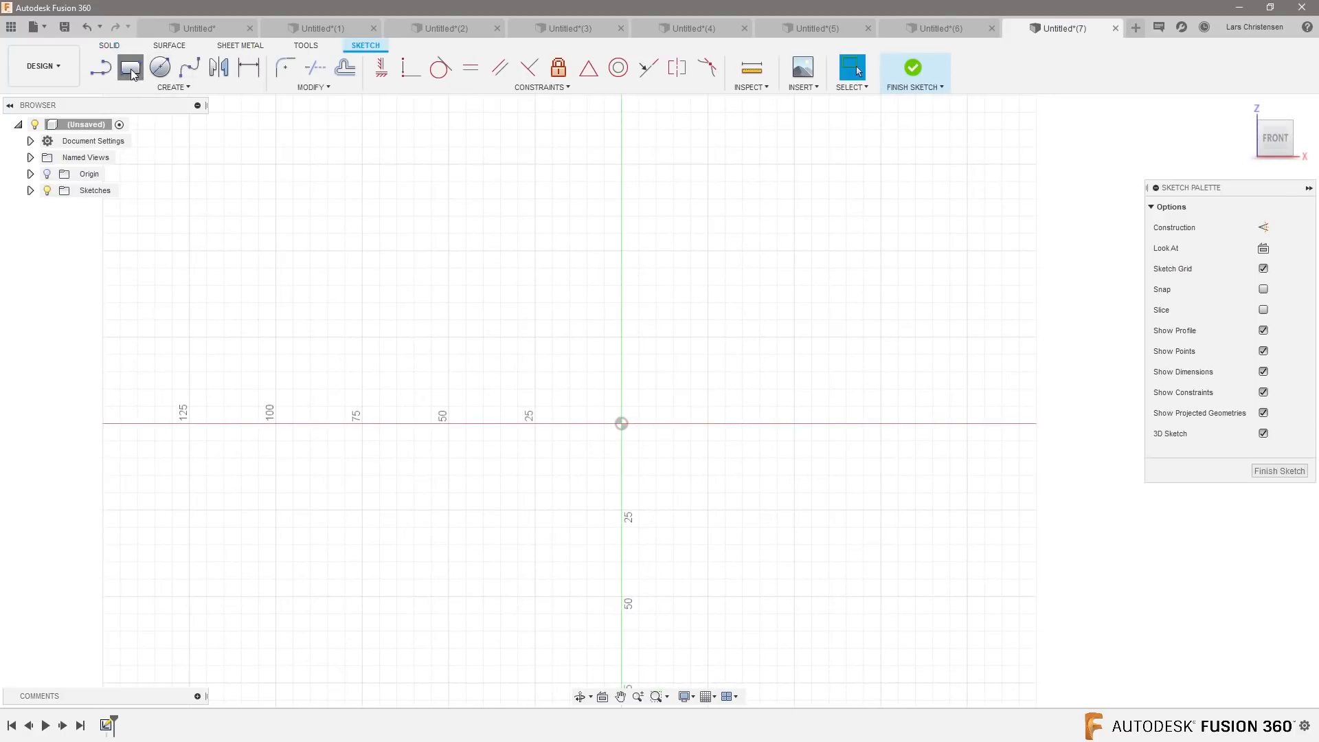
{"action": "left_click", "coordinate": [442, 476]}
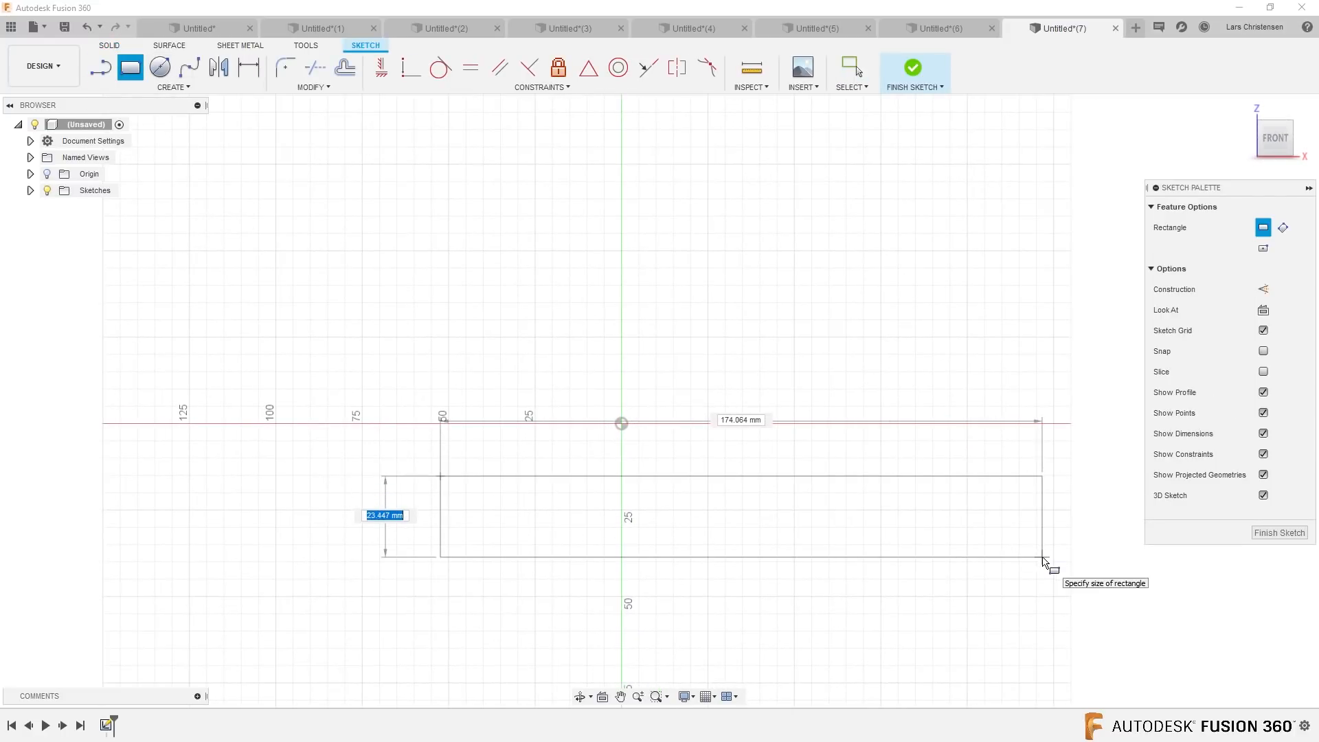
{"action": "type", "text": "20"}
{"action": "key", "text": "Tab"}
{"action": "type", "text": "250"}
{"action": "key", "text": "Return"}
{"action": "scroll", "coordinate": [511, 673], "scroll_direction": "down", "scroll_amount": 2}
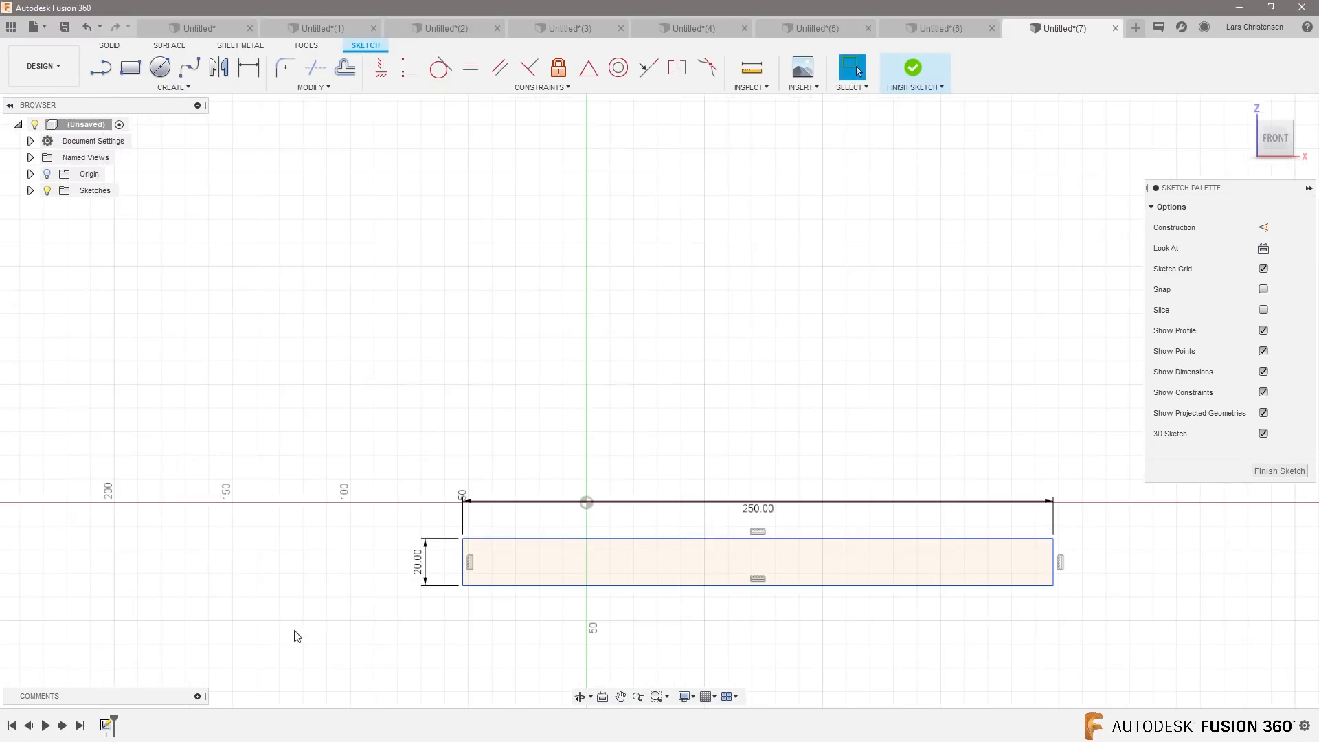
{"action": "scroll", "coordinate": [320, 632], "scroll_direction": "down", "scroll_amount": 1}
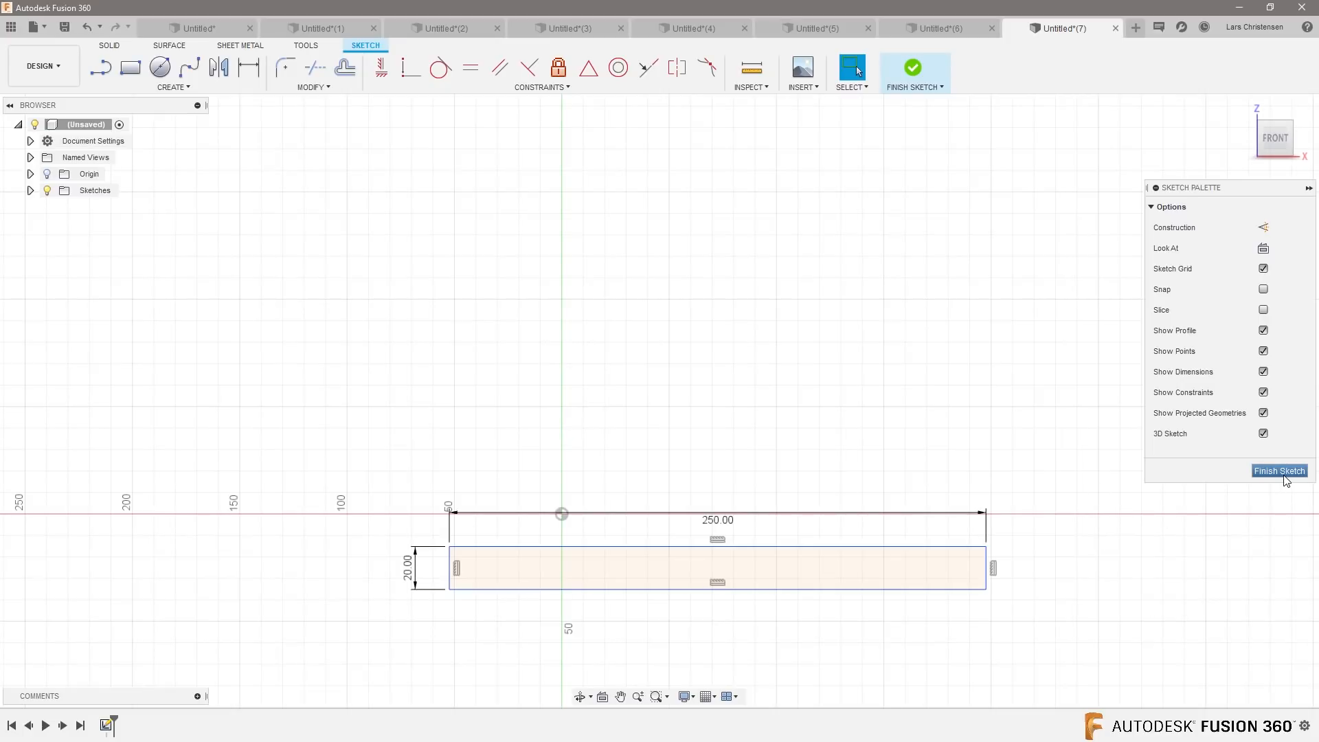
Step: Centre the rectangle's top edge on the origin with a Midpoint constraint, then finish the sketch
{"action": "left_click", "coordinate": [588, 68]}
{"action": "left_click", "coordinate": [676, 548]}
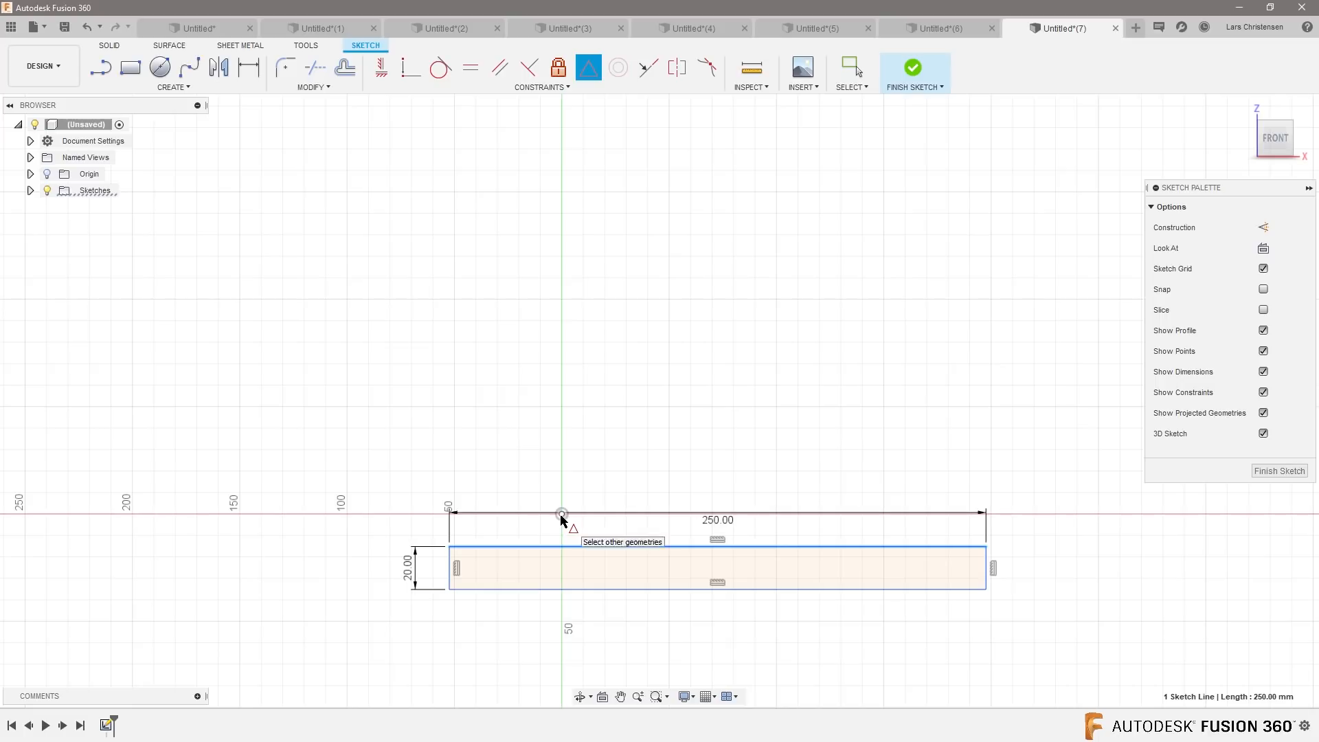
{"action": "left_click", "coordinate": [561, 514]}
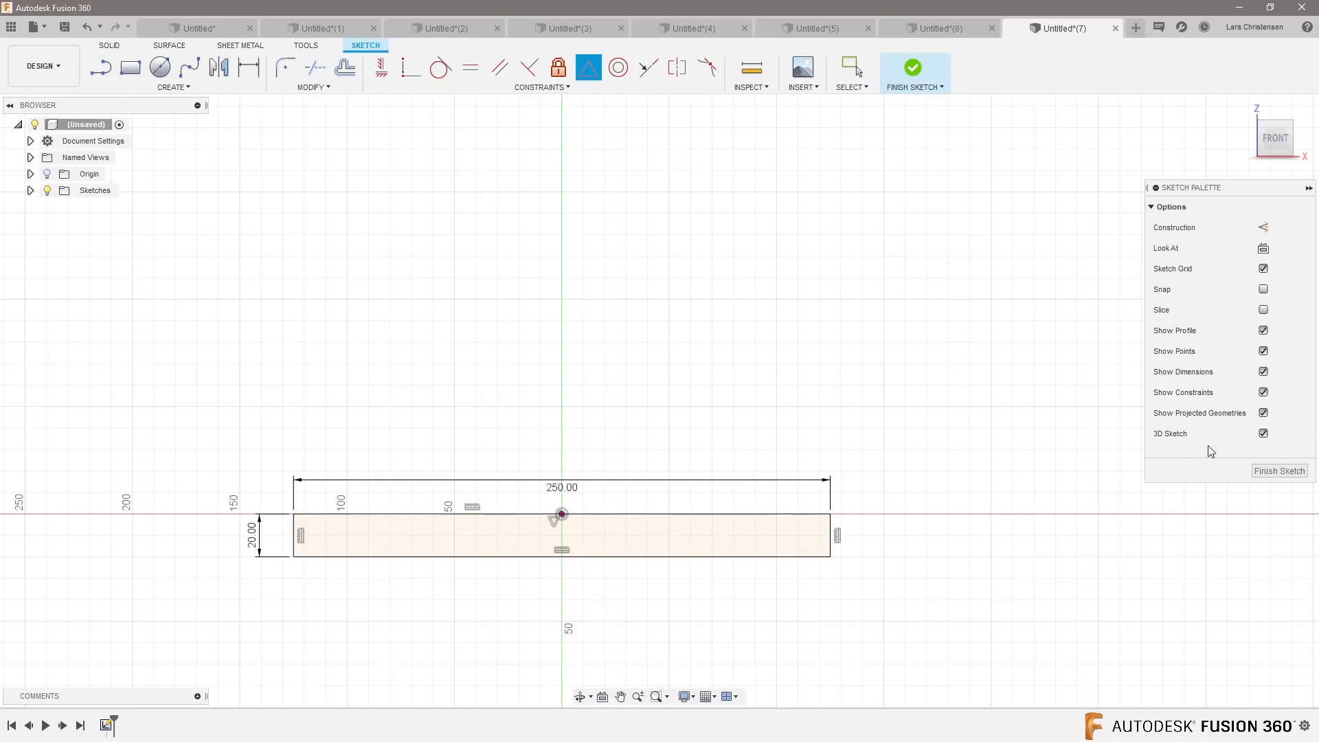
{"action": "left_click", "coordinate": [1278, 471]}
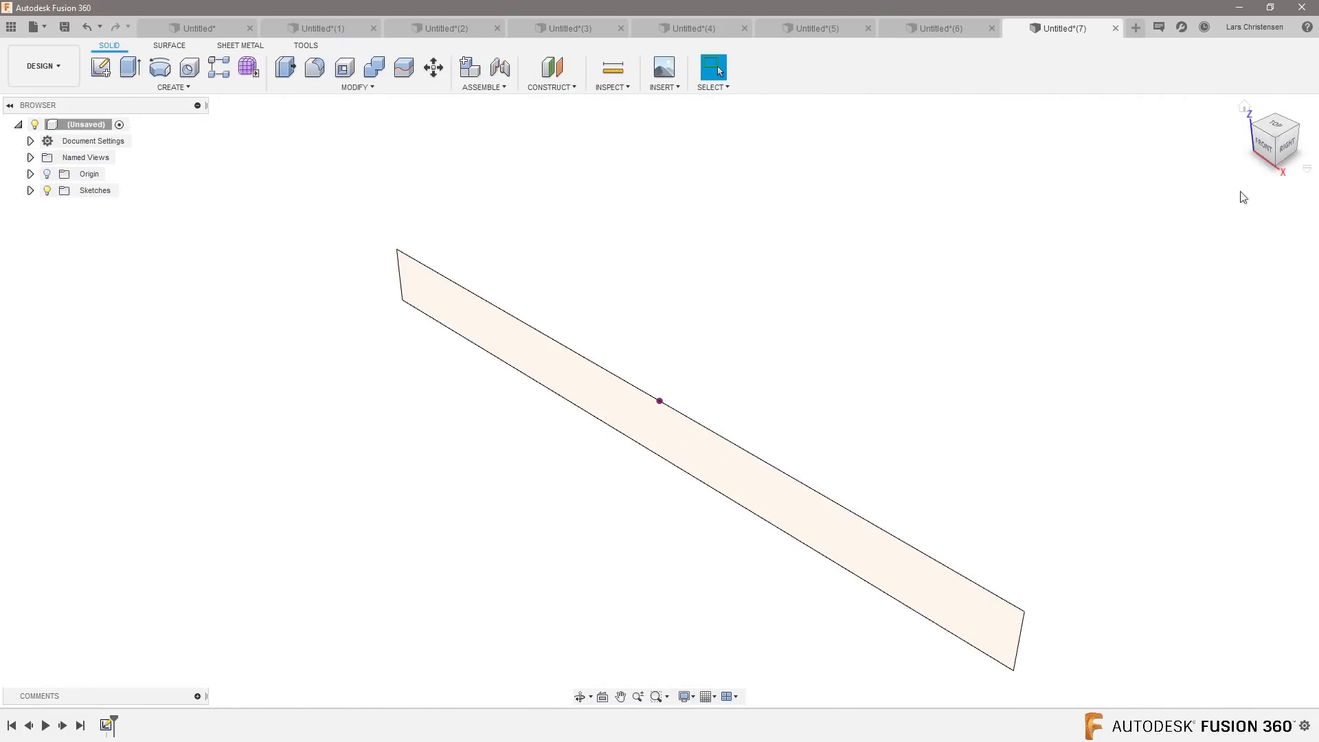
{"action": "left_click", "coordinate": [1266, 148]}
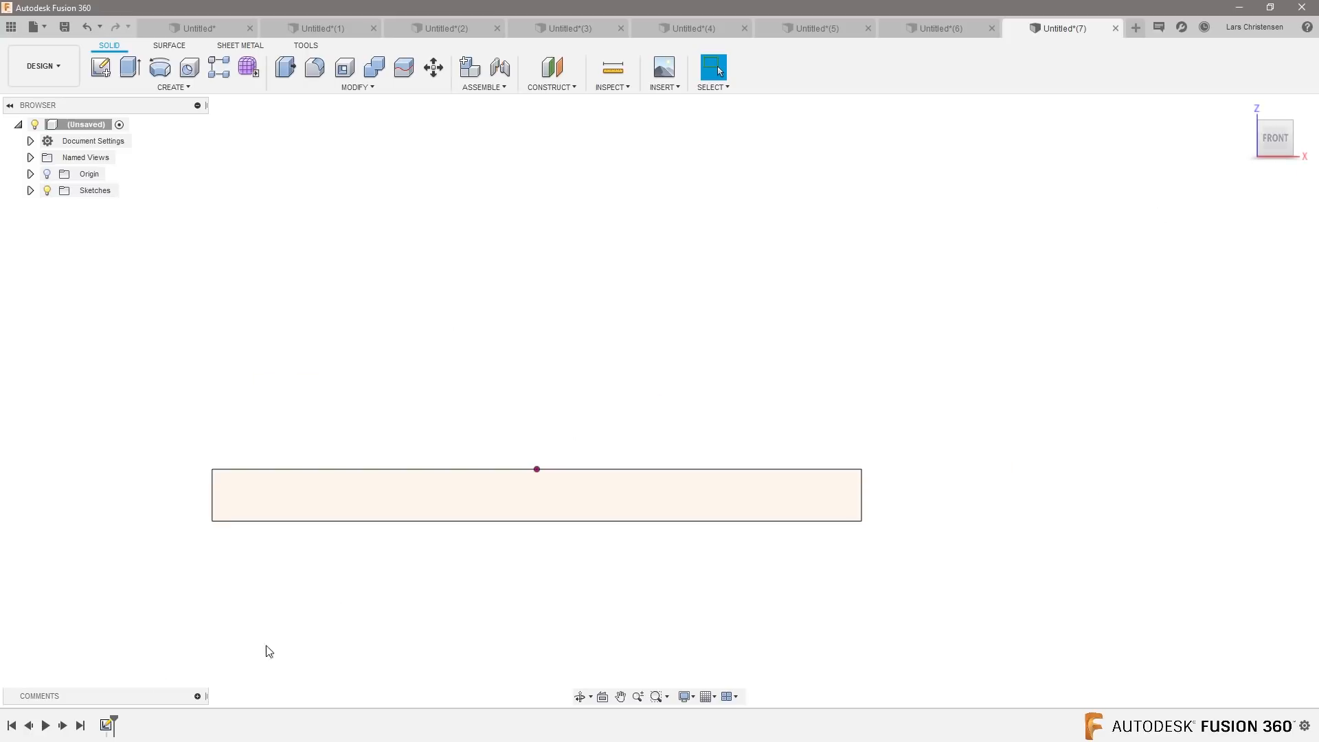
{"action": "scroll", "coordinate": [127, 546], "scroll_direction": "down", "scroll_amount": 3}
{"action": "scroll", "coordinate": [698, 388], "scroll_direction": "up", "scroll_amount": 1}
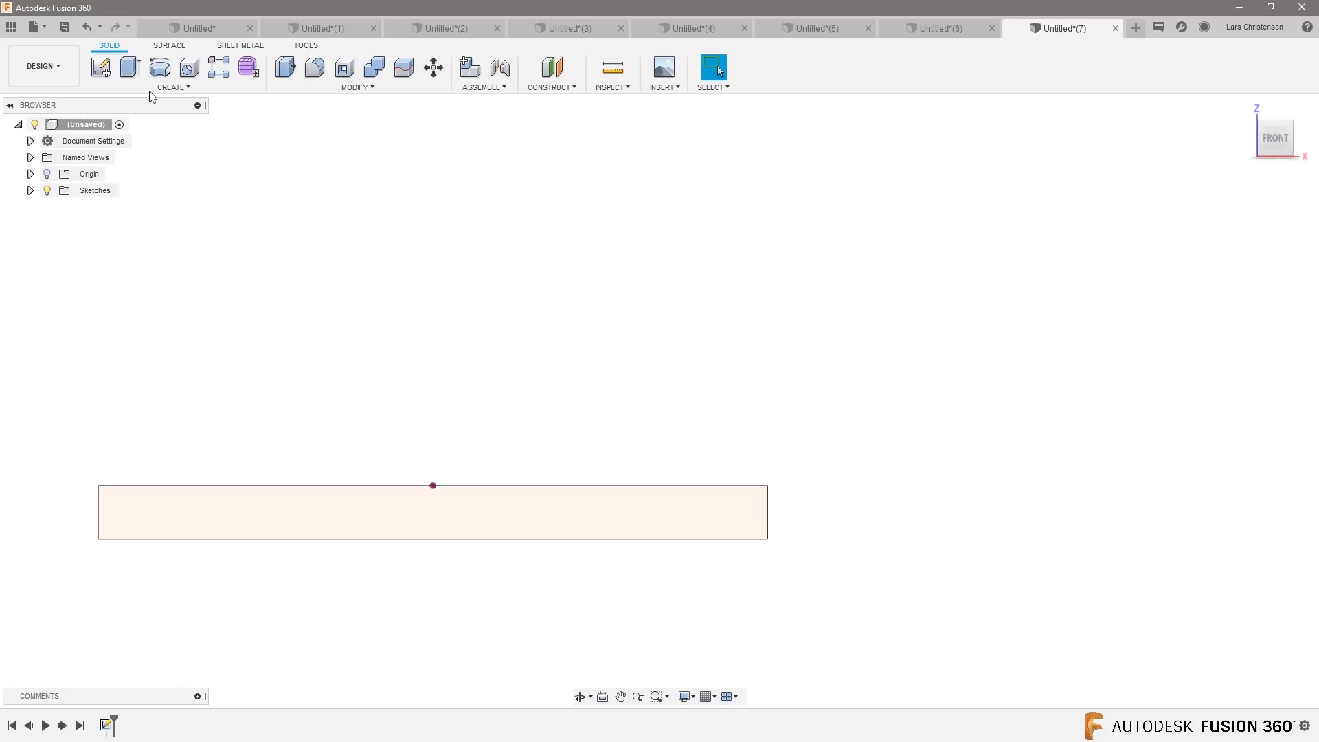
Step: Delete an accidental extra sketch and reopen the rectangle sketch for editing
{"action": "left_click", "coordinate": [100, 67]}
{"action": "left_click", "coordinate": [490, 437]}
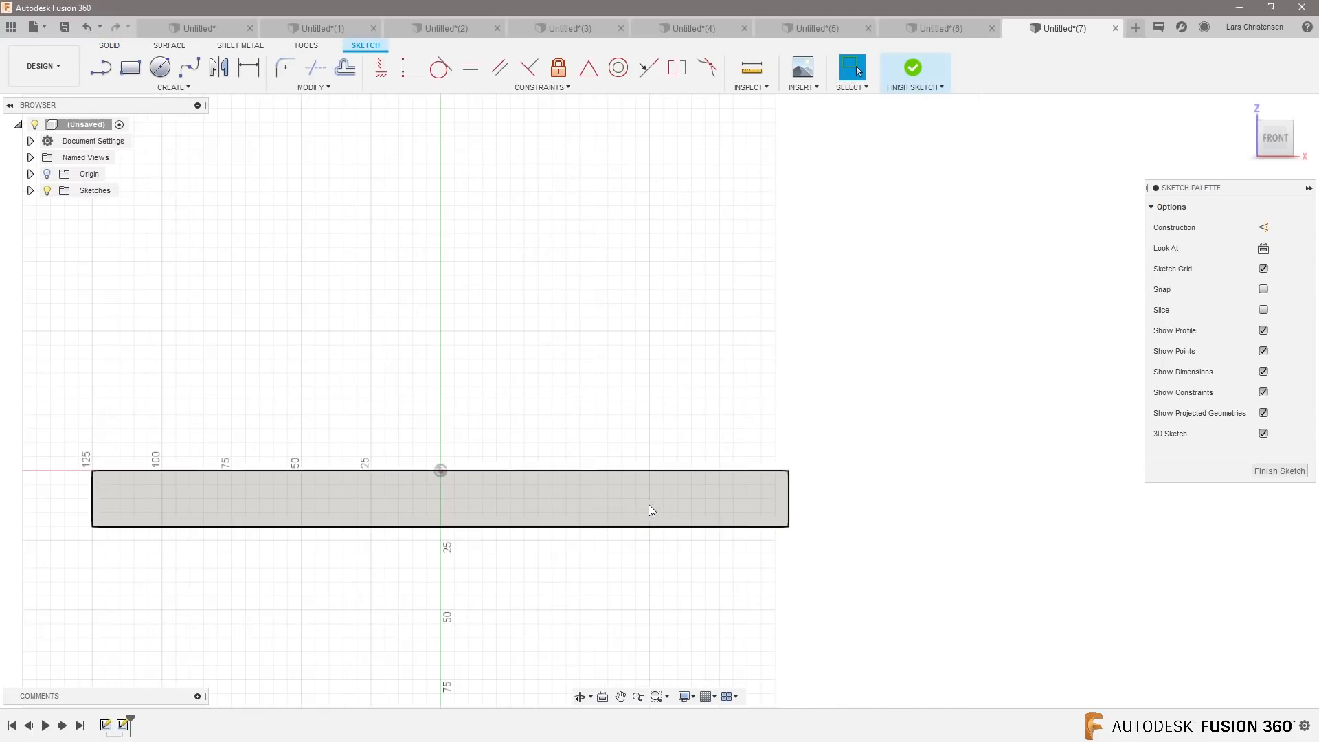
{"action": "left_click", "coordinate": [1276, 470]}
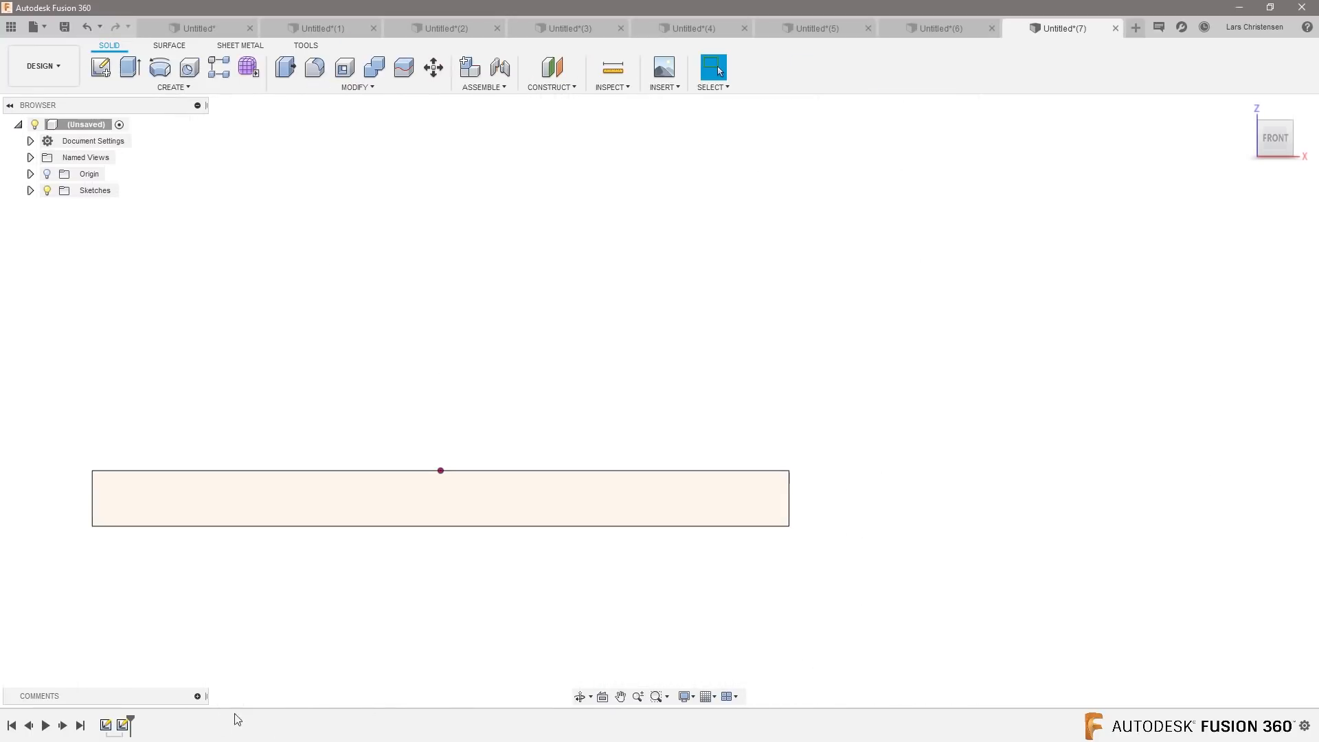
{"action": "left_click", "coordinate": [124, 724]}
{"action": "key", "text": "Delete"}
{"action": "right_click", "coordinate": [109, 725]}
{"action": "left_click", "coordinate": [137, 589]}
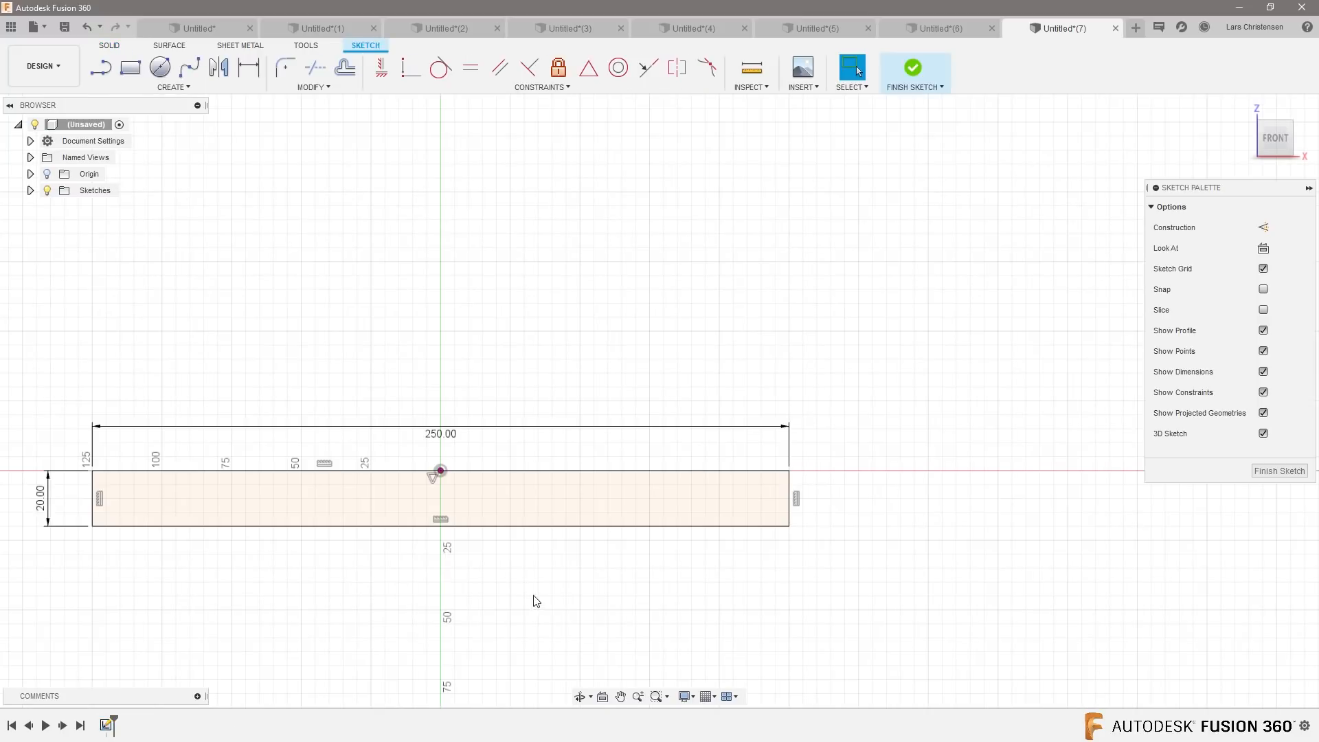
Step: Move the 250.00 dimension below the bar and draw a closed four-sided shape on its top edge
{"action": "left_click_drag", "start_coordinate": [442, 433], "coordinate": [450, 584]}
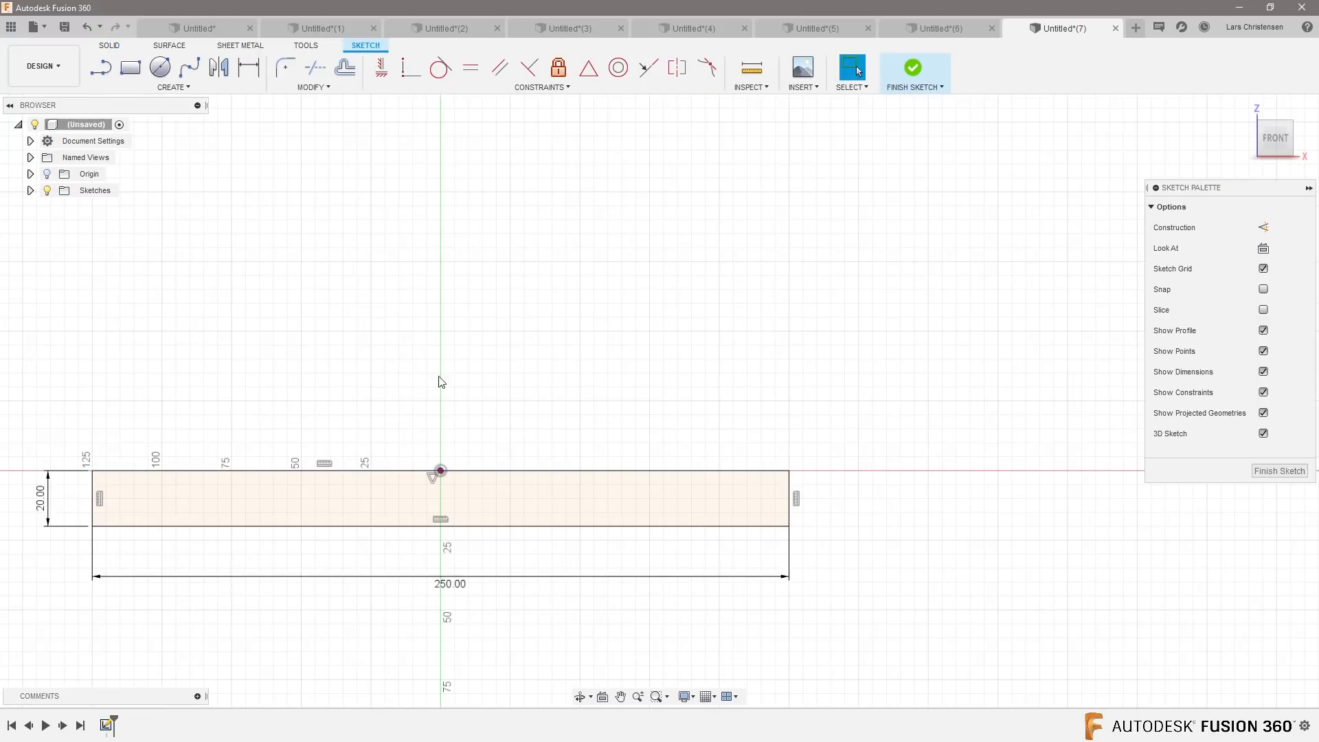
{"action": "left_click", "coordinate": [101, 67]}
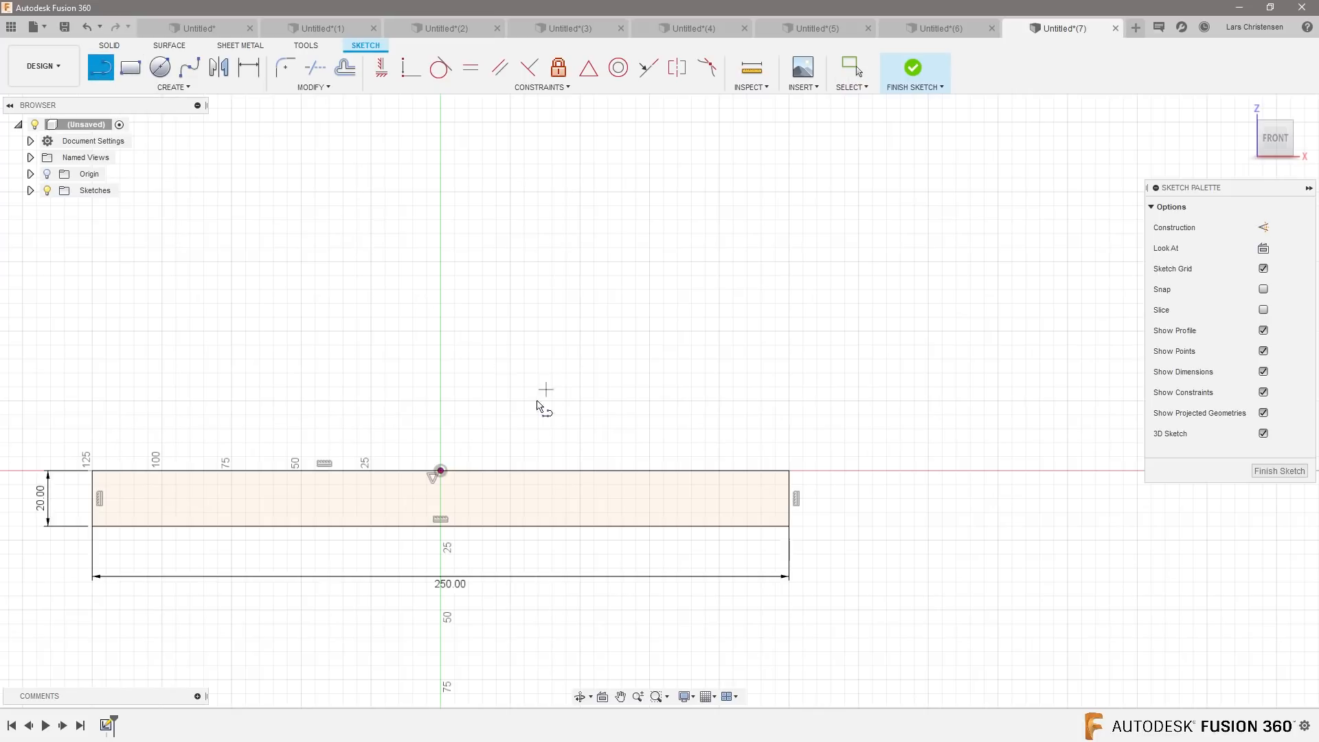
{"action": "left_click", "coordinate": [481, 471]}
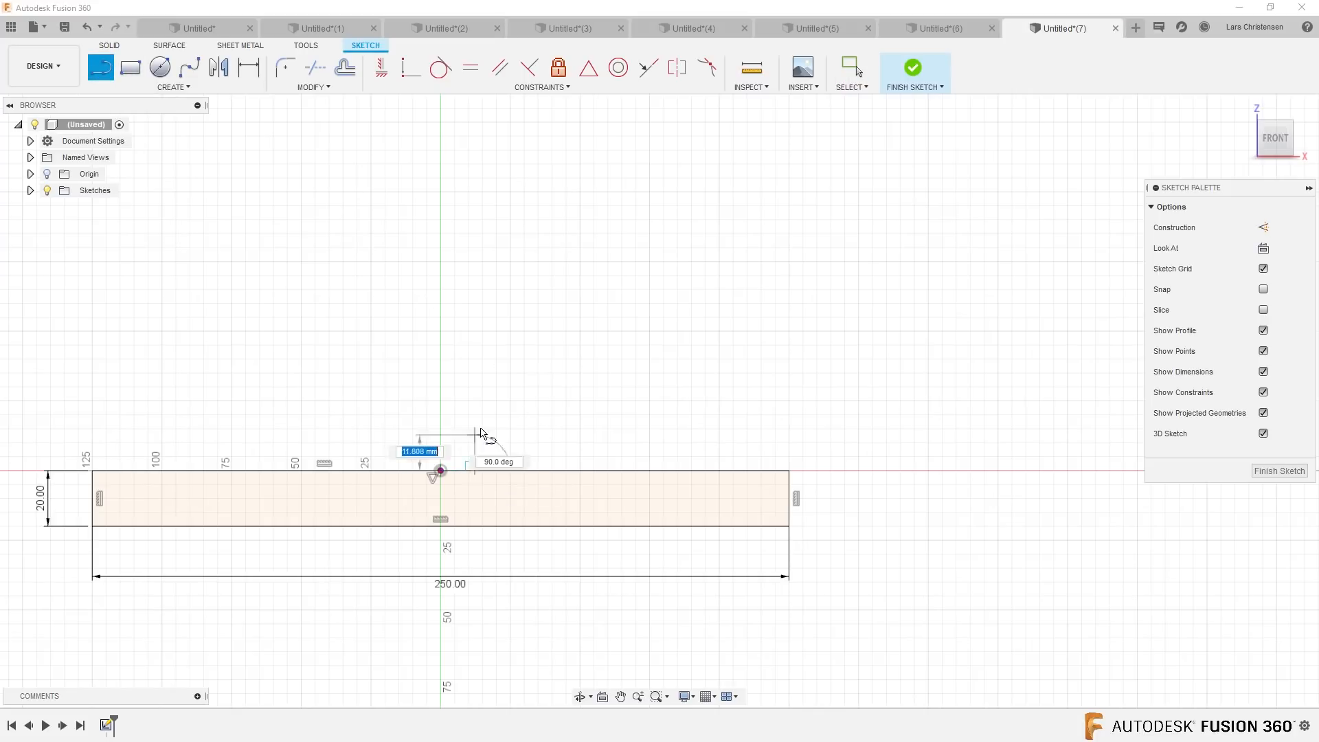
{"action": "left_click", "coordinate": [475, 397]}
{"action": "left_click", "coordinate": [611, 397]}
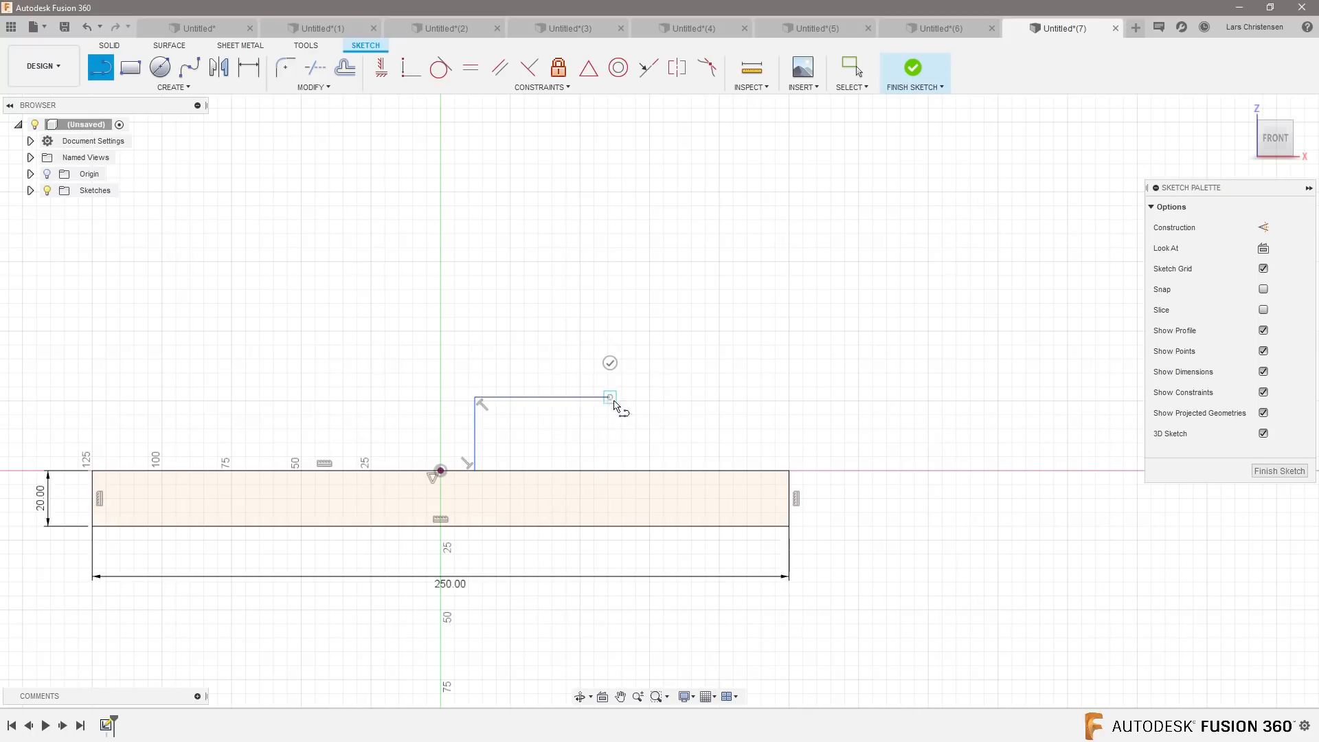
{"action": "left_click", "coordinate": [644, 472]}
{"action": "scroll", "coordinate": [518, 567], "scroll_direction": "up", "scroll_amount": 2}
Step: Dimension the shape's left side to 25 mm high and its slanted side to 115°
{"action": "key", "text": "d"}
{"action": "left_click", "coordinate": [461, 383]}
{"action": "left_click", "coordinate": [347, 395]}
{"action": "type", "text": "25"}
{"action": "key", "text": "Return"}
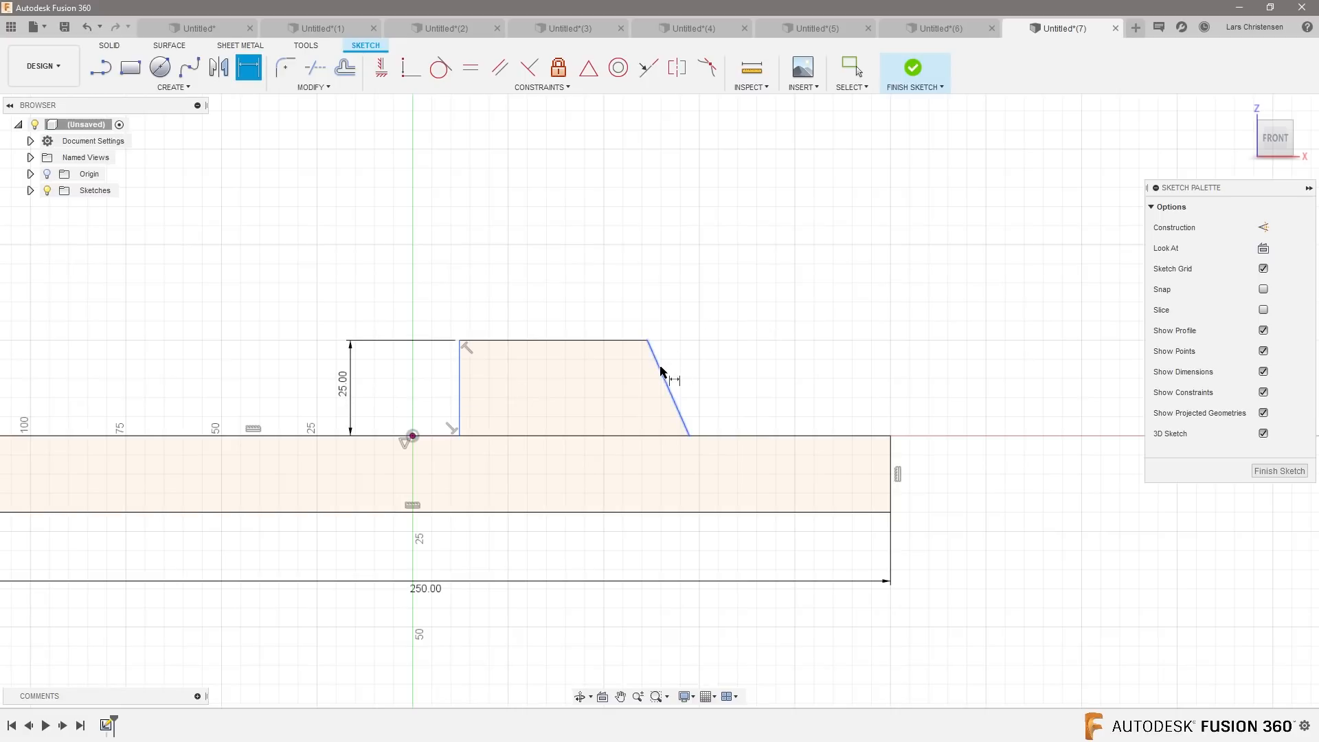
{"action": "left_click", "coordinate": [633, 341]}
{"action": "left_click", "coordinate": [662, 374]}
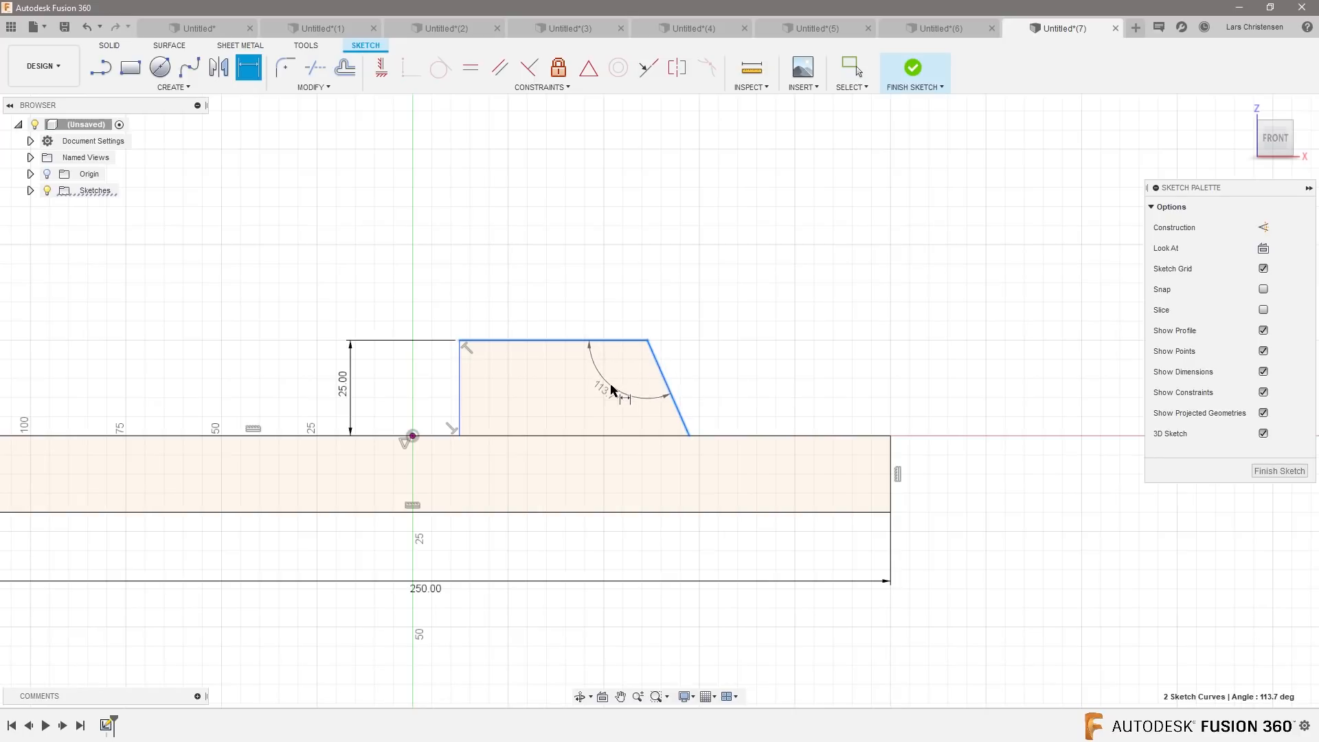
{"action": "left_click", "coordinate": [613, 389]}
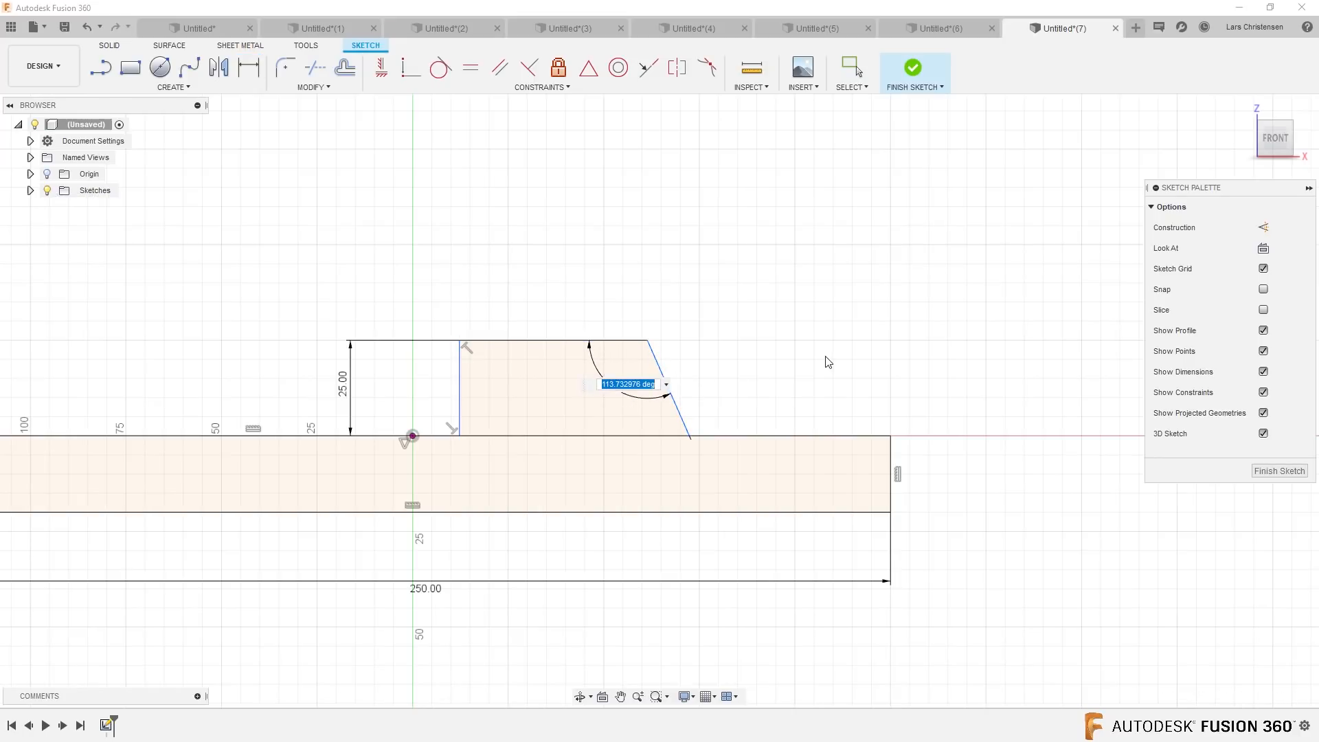
{"action": "type", "text": "115"}
{"action": "key", "text": "Return"}
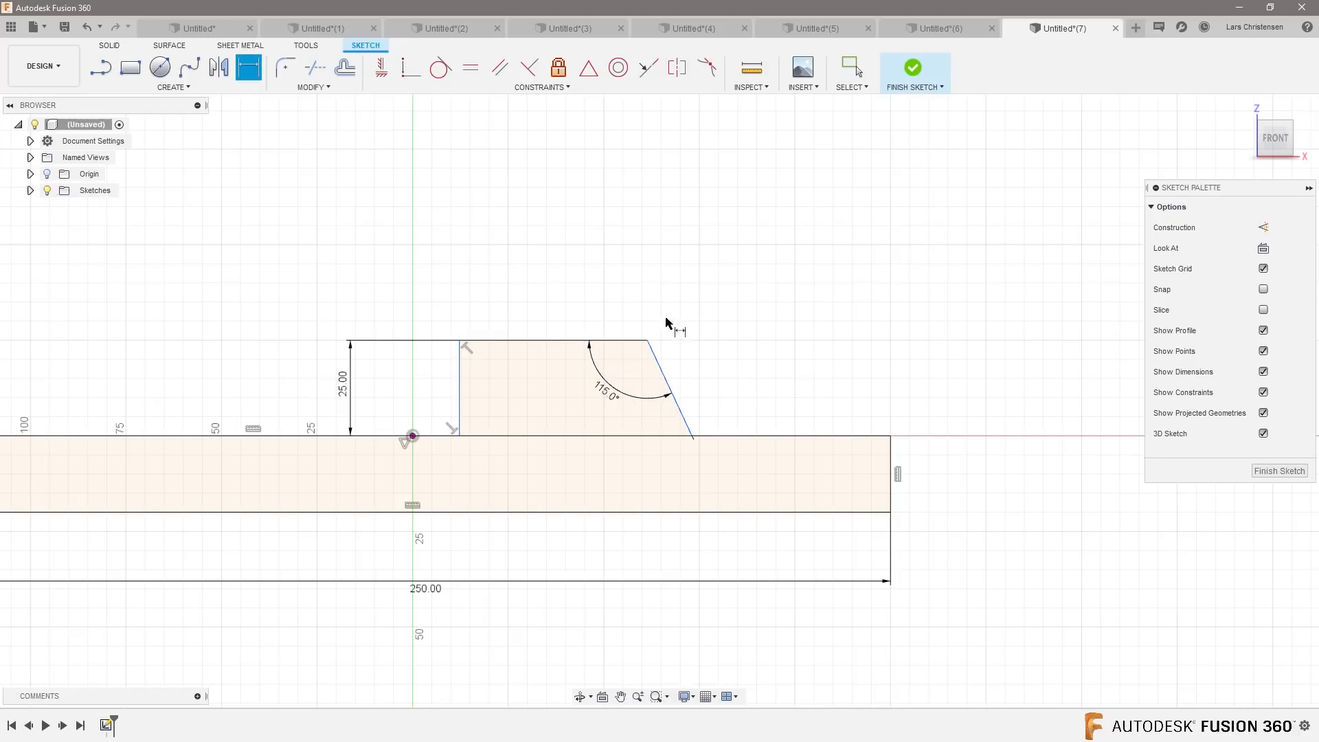
Step: Place the left side 15 mm from the origin and set the top side to 50 mm
{"action": "left_click", "coordinate": [459, 350]}
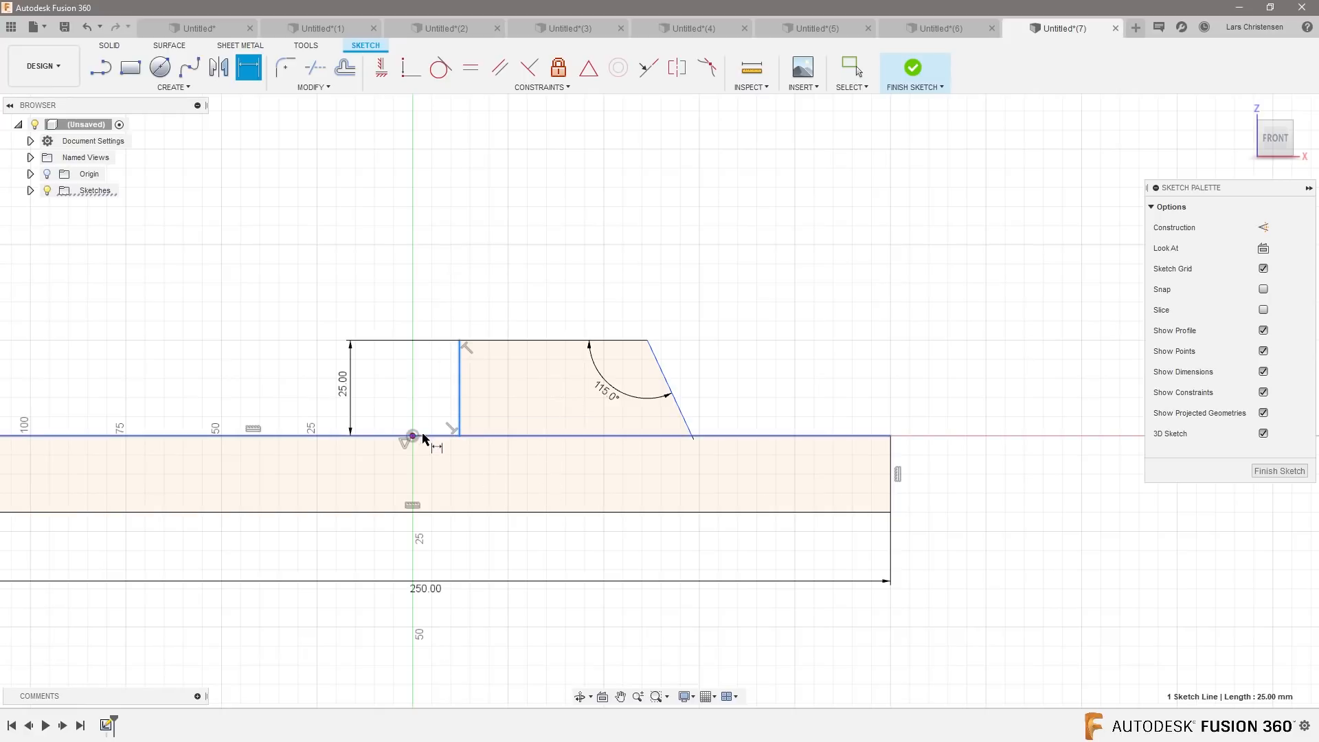
{"action": "left_click", "coordinate": [413, 436]}
{"action": "left_click", "coordinate": [362, 262]}
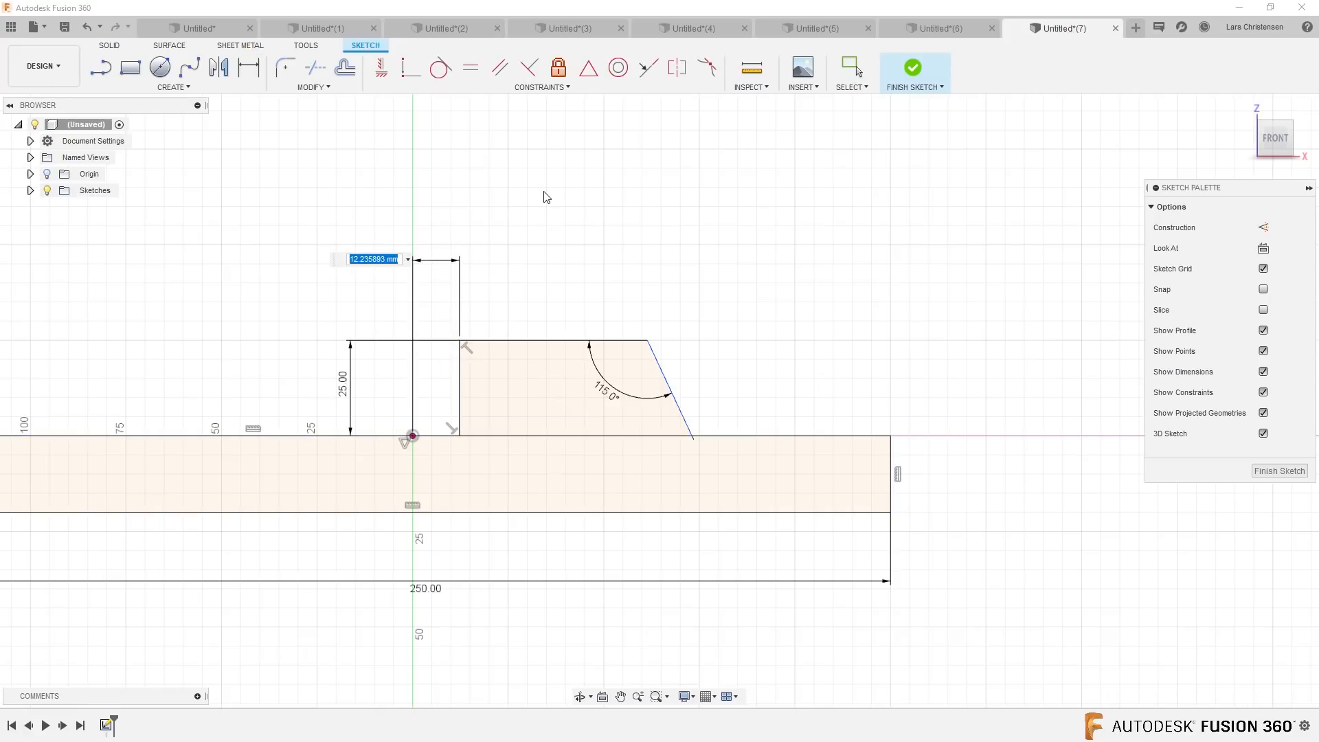
{"action": "type", "text": "15"}
{"action": "key", "text": "Return"}
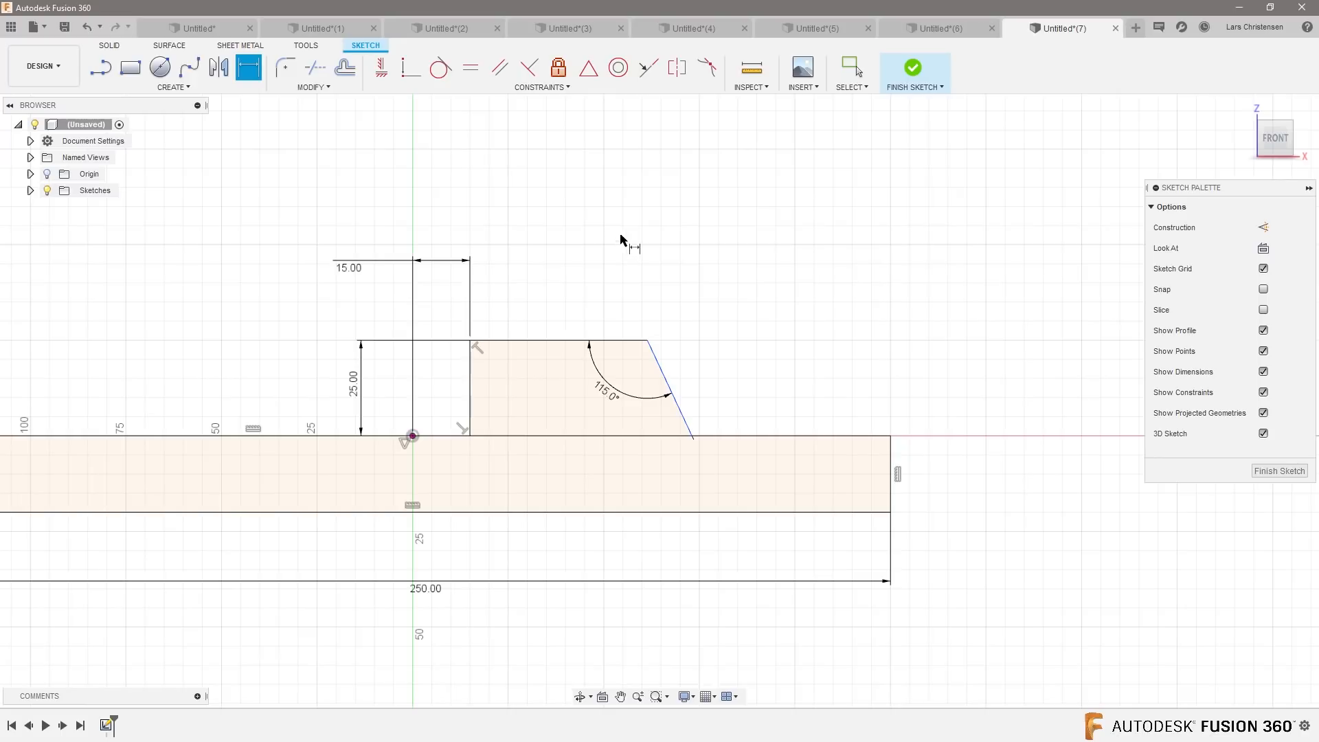
{"action": "left_click", "coordinate": [537, 340]}
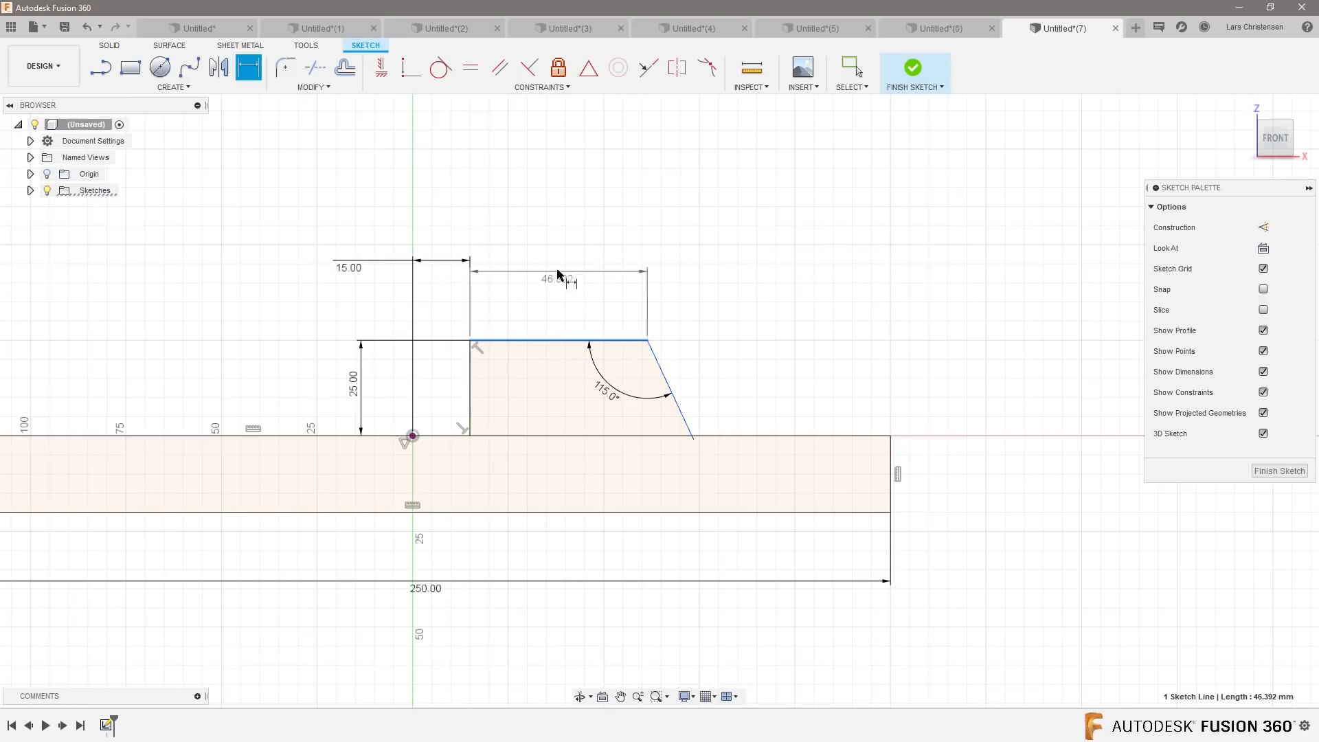
{"action": "left_click", "coordinate": [570, 268]}
{"action": "type", "text": "50"}
{"action": "key", "text": "Return"}
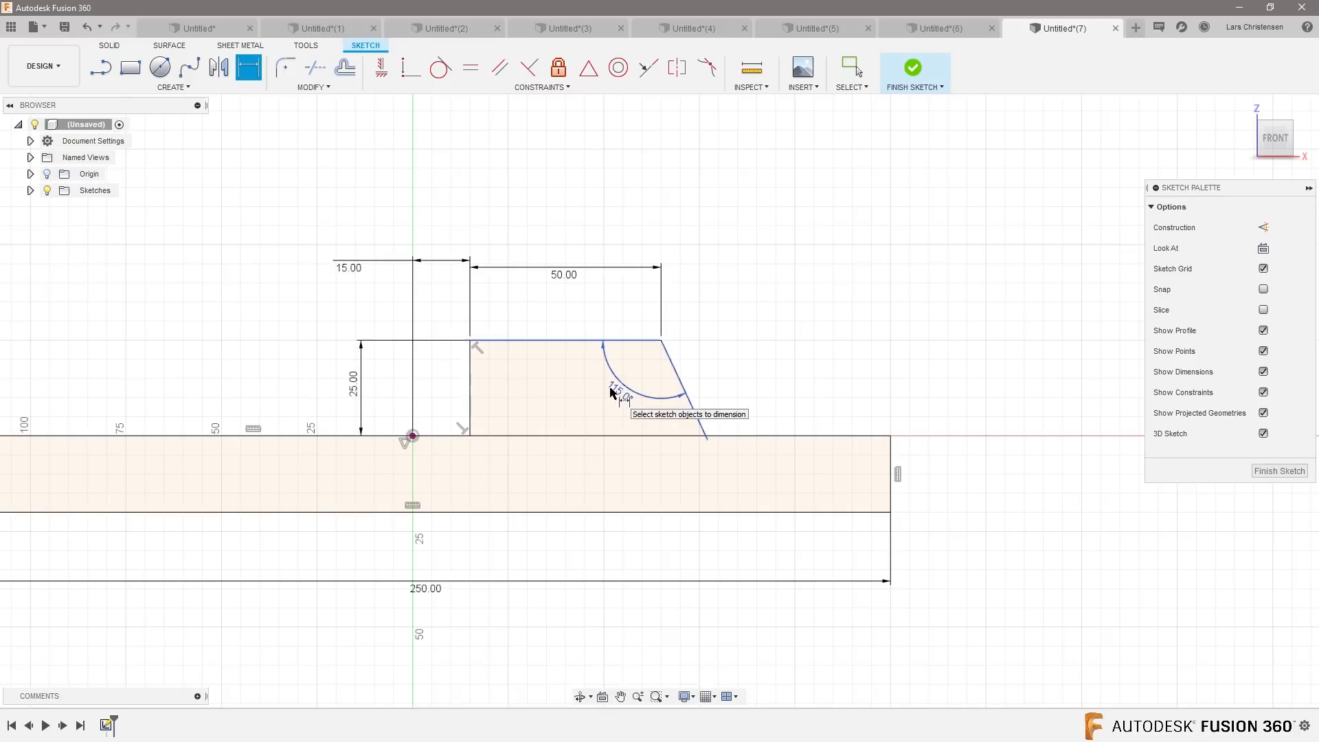
{"action": "scroll", "coordinate": [645, 509], "scroll_direction": "down", "scroll_amount": 2}
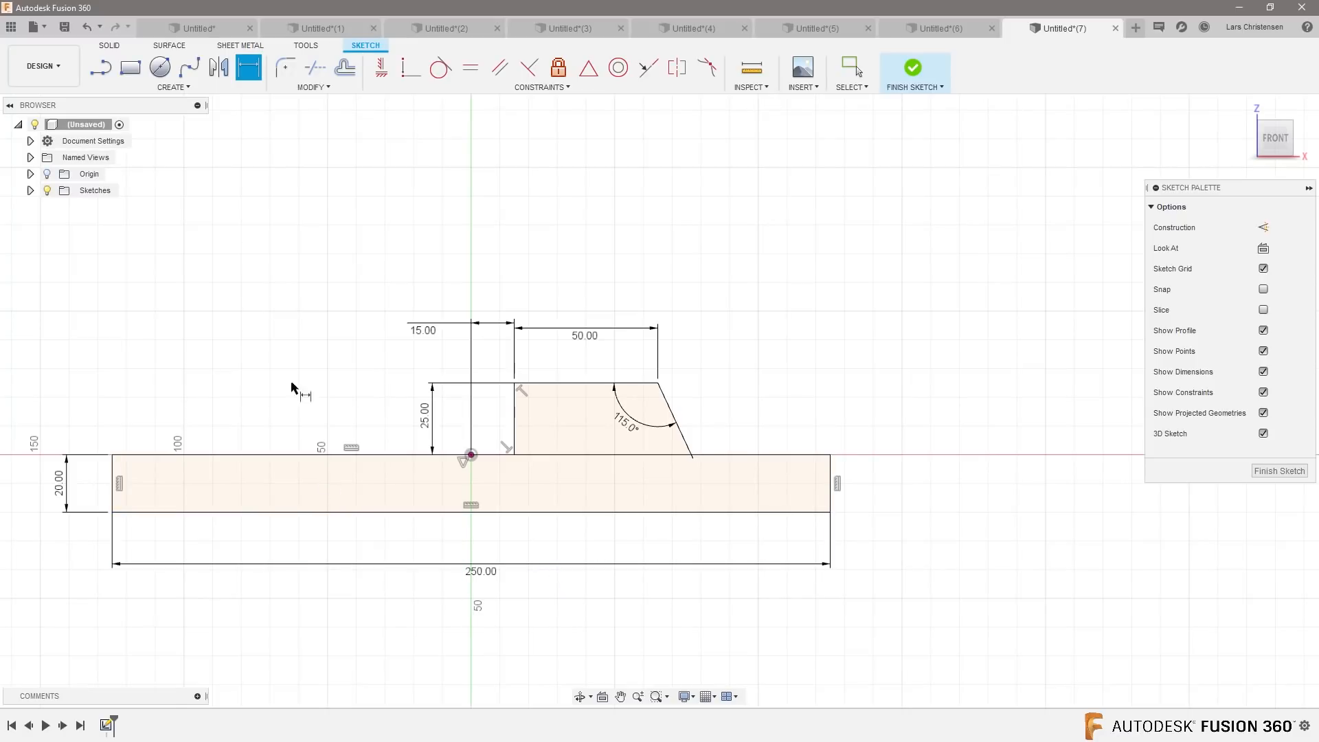
Step: Draw a rectangle above the sketch, its height linked to the base bar's 20.00 dimension
{"action": "left_click", "coordinate": [132, 70]}
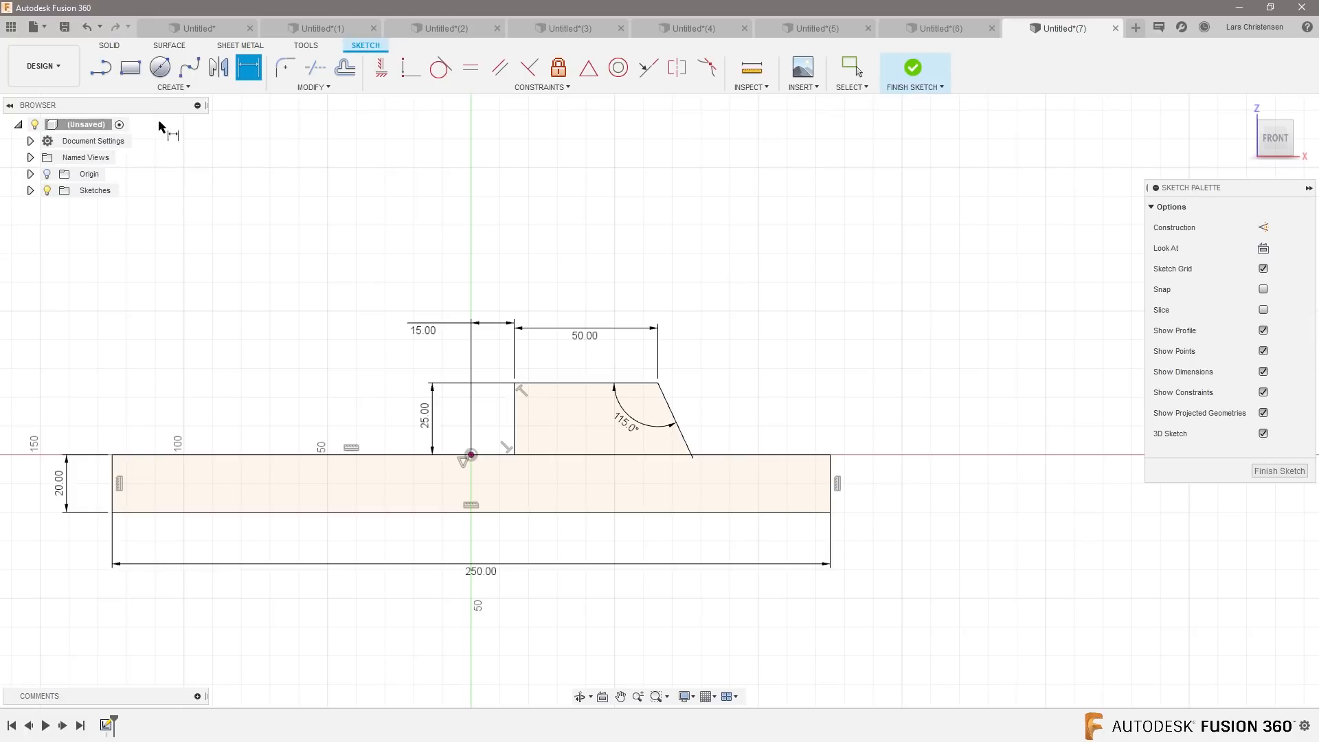
{"action": "left_click", "coordinate": [207, 172]}
{"action": "left_click", "coordinate": [861, 251]}
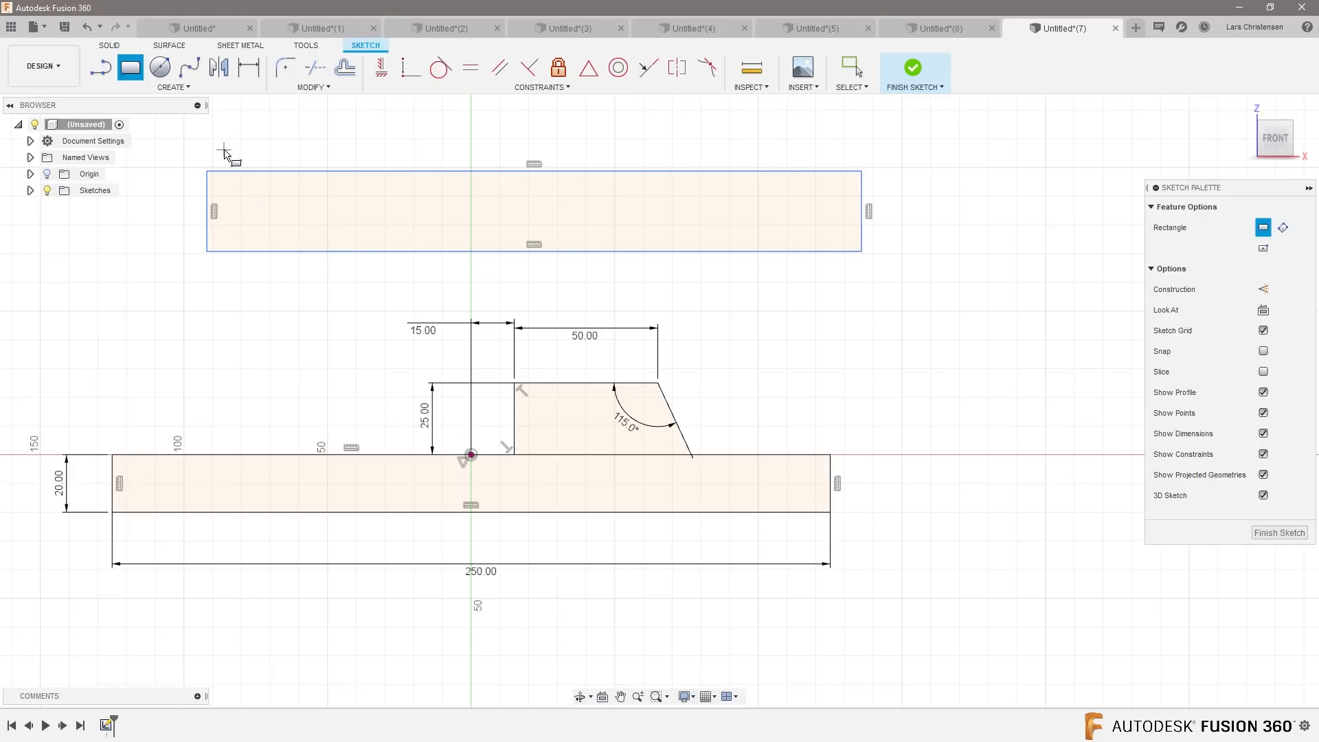
{"action": "key", "text": "d"}
{"action": "left_click", "coordinate": [207, 215]}
{"action": "left_click", "coordinate": [153, 208]}
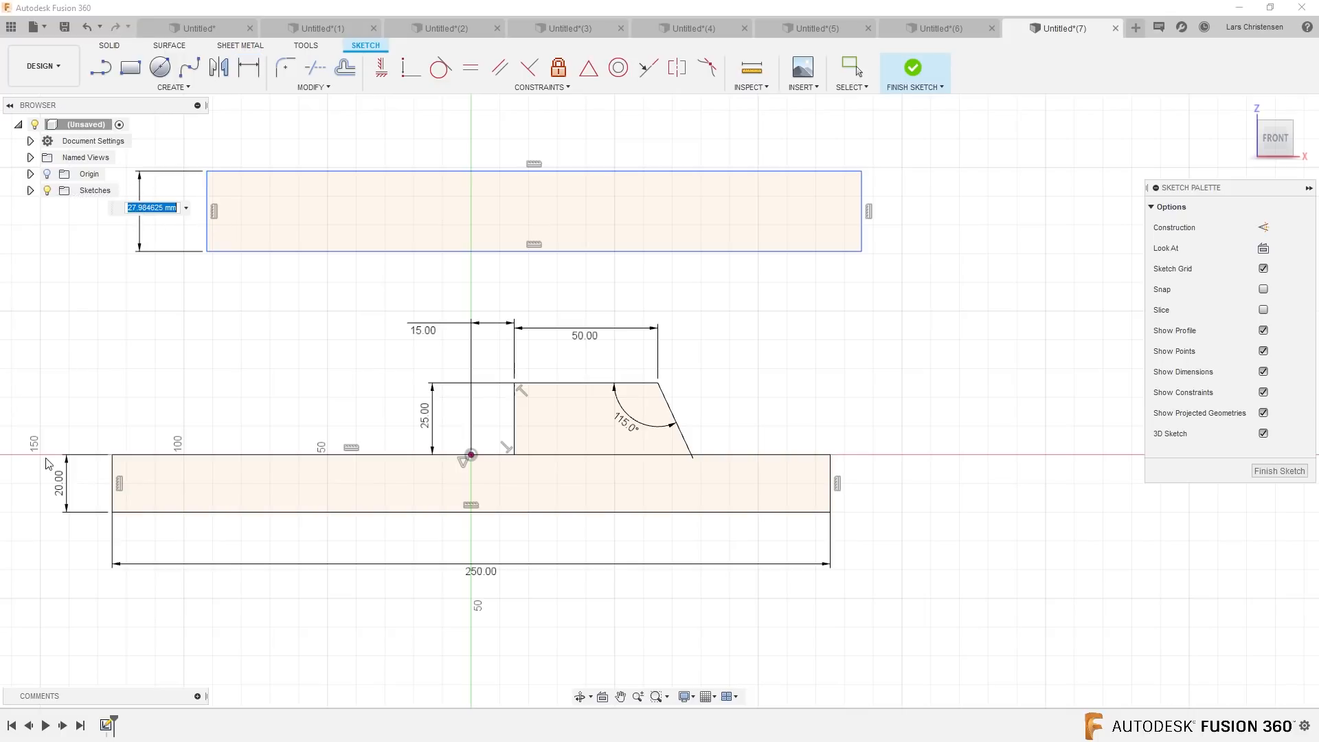
{"action": "left_click", "coordinate": [62, 494]}
{"action": "key", "text": "Return"}
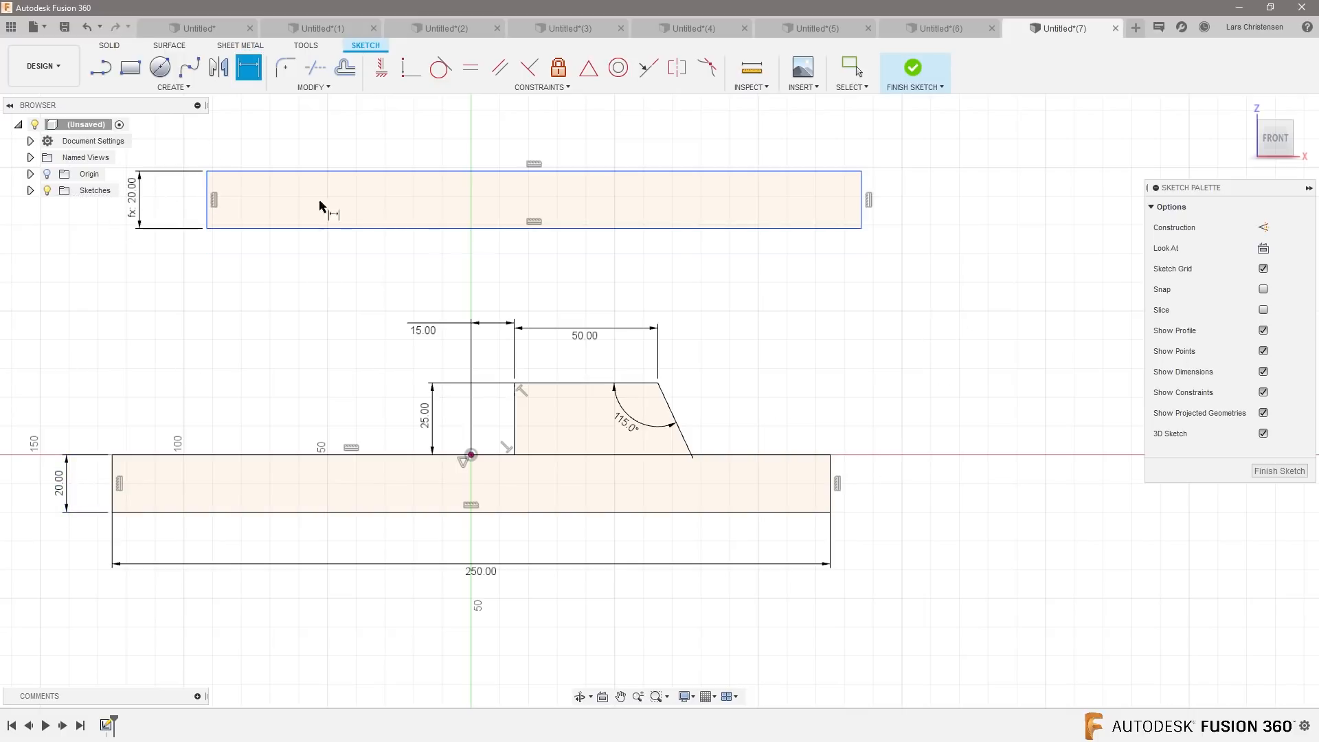
Step: Vertically align the upper rectangle's lower-left corner with the base bar's top-left corner
{"action": "left_click", "coordinate": [382, 67]}
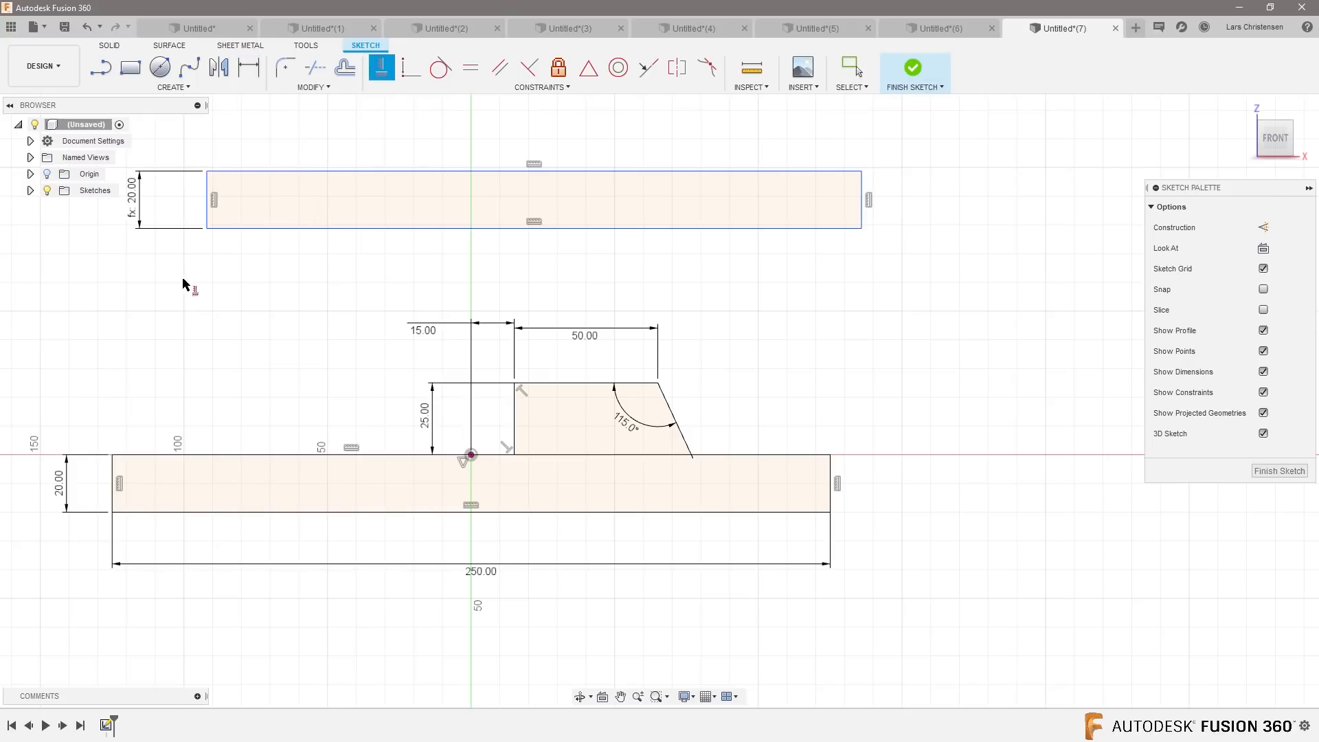
{"action": "left_click", "coordinate": [207, 230]}
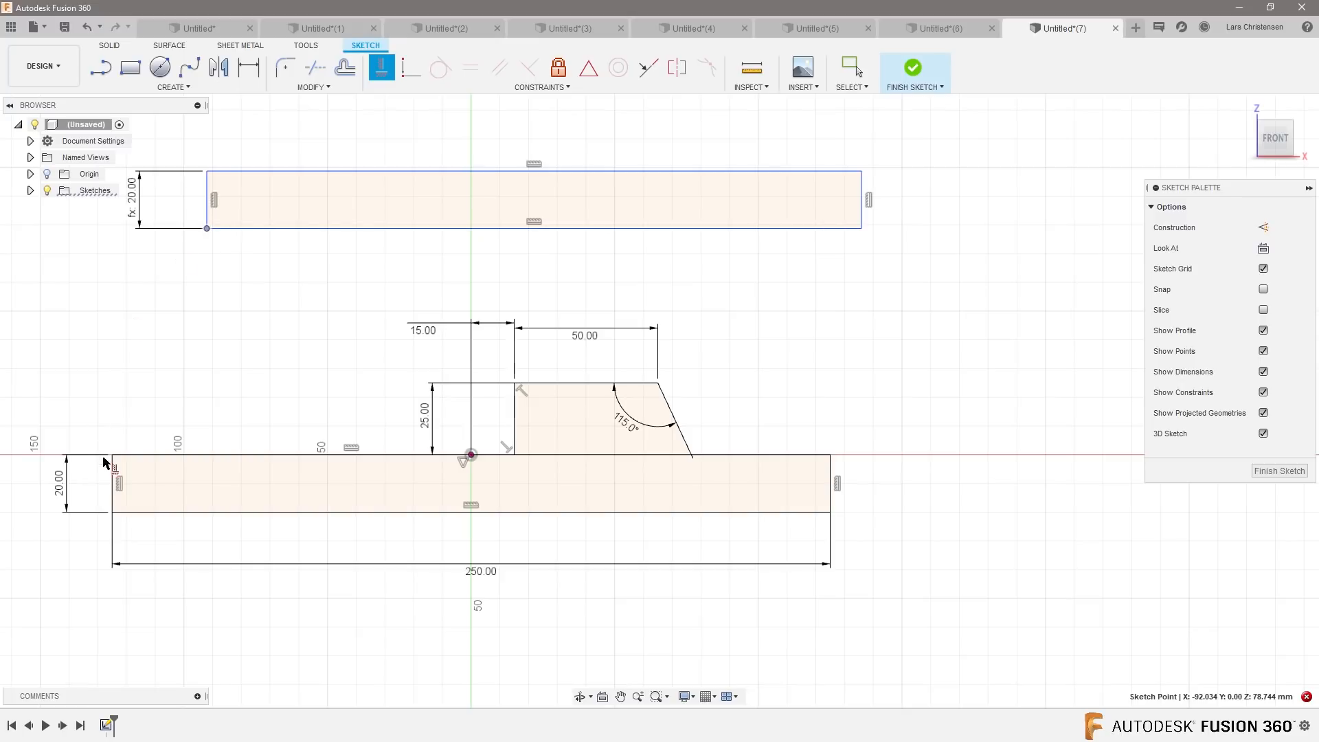
{"action": "left_click", "coordinate": [117, 479]}
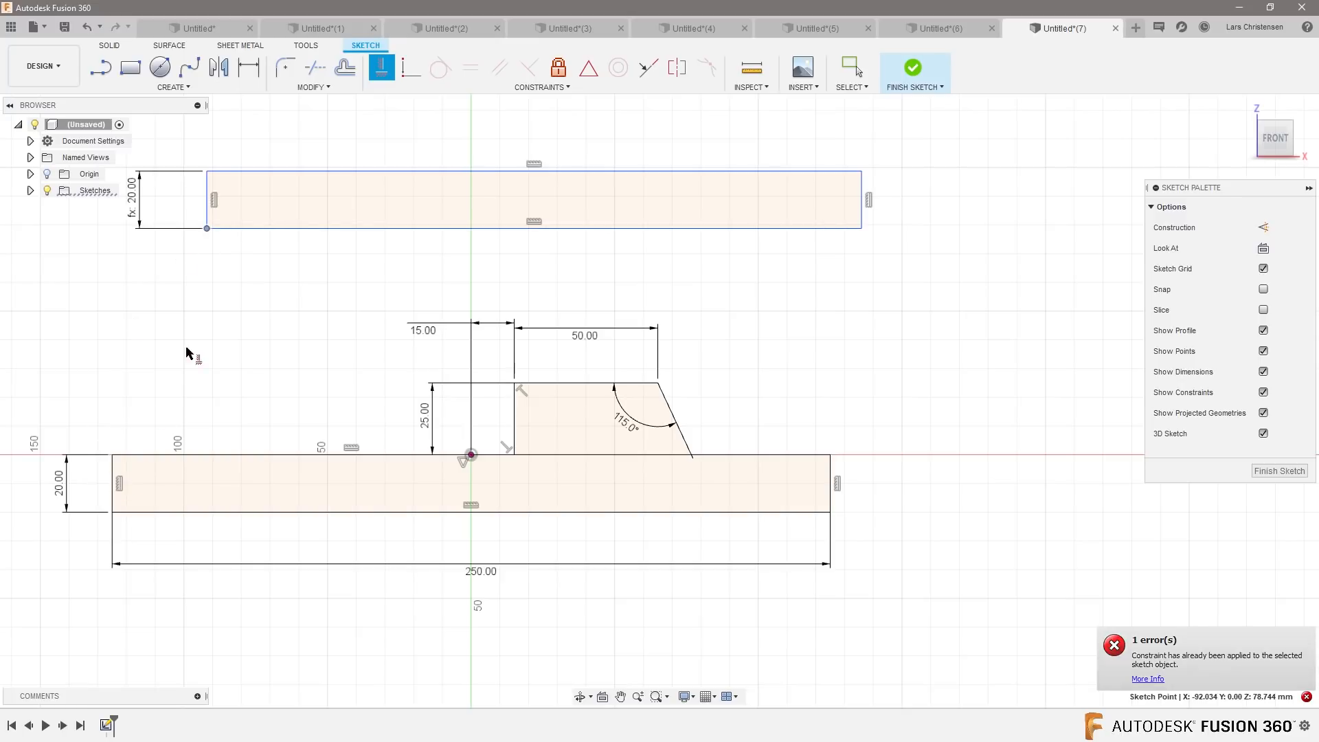
{"action": "key", "text": "Escape"}
{"action": "left_click", "coordinate": [383, 68]}
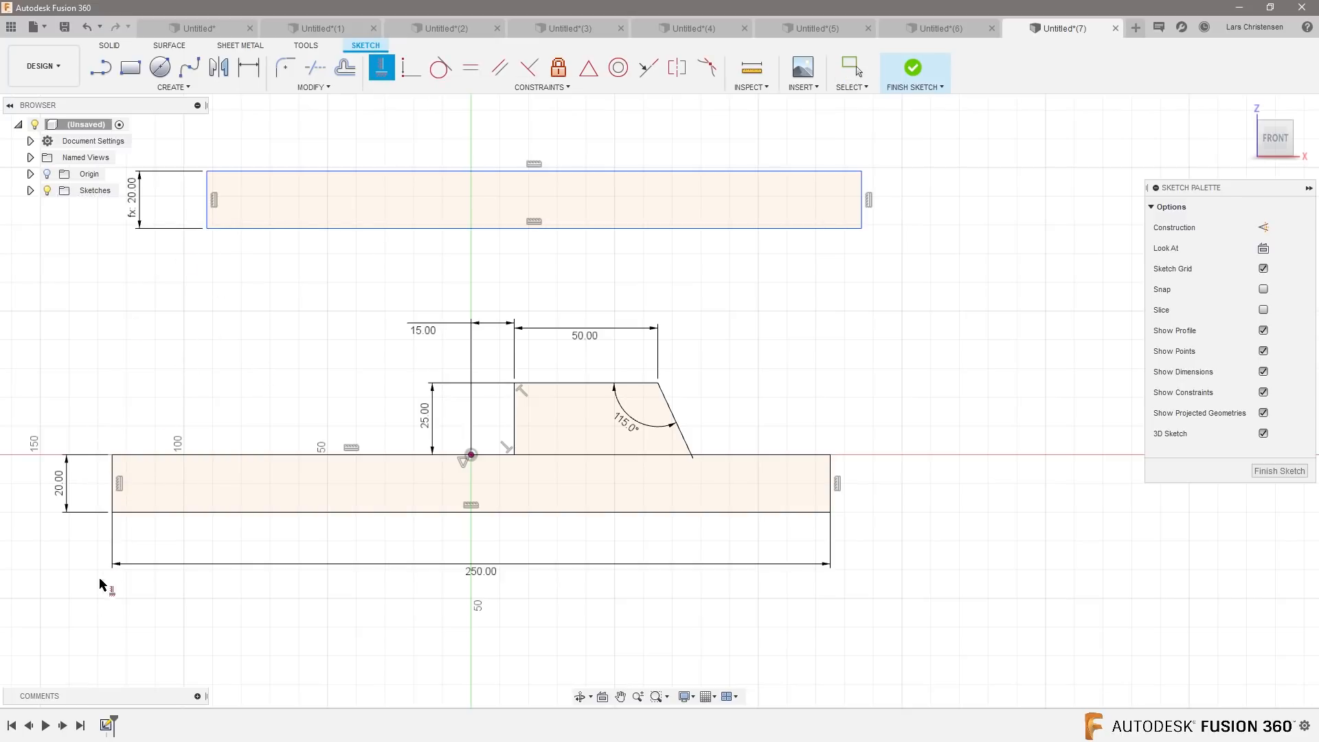
{"action": "left_click", "coordinate": [113, 484]}
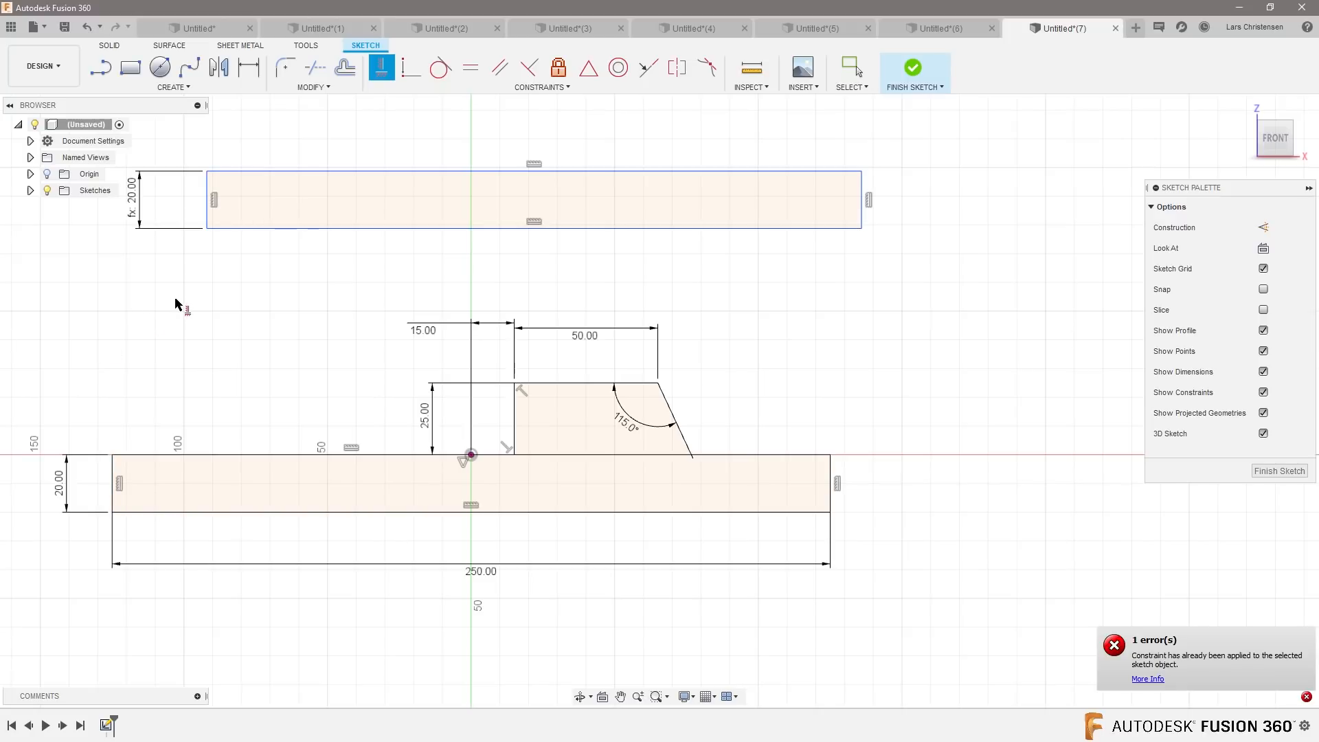
{"action": "key", "text": "Escape"}
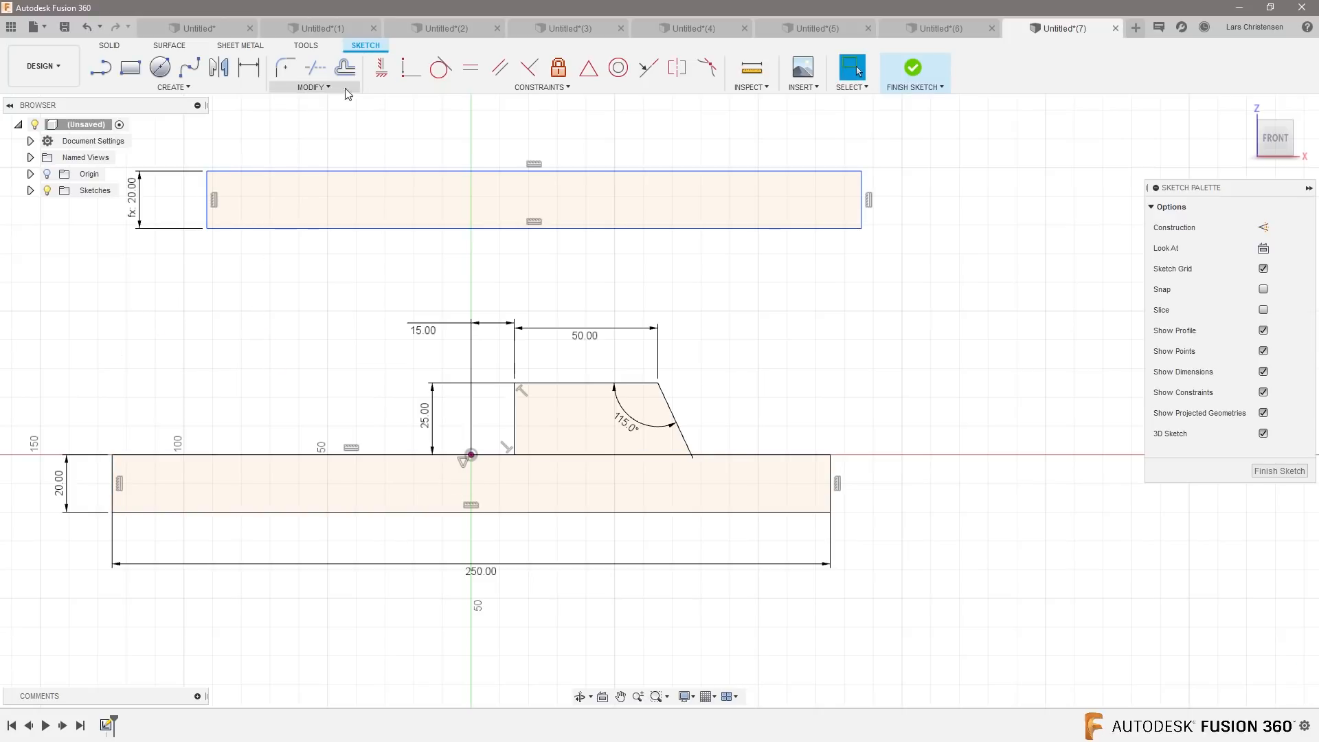
{"action": "left_click", "coordinate": [382, 68]}
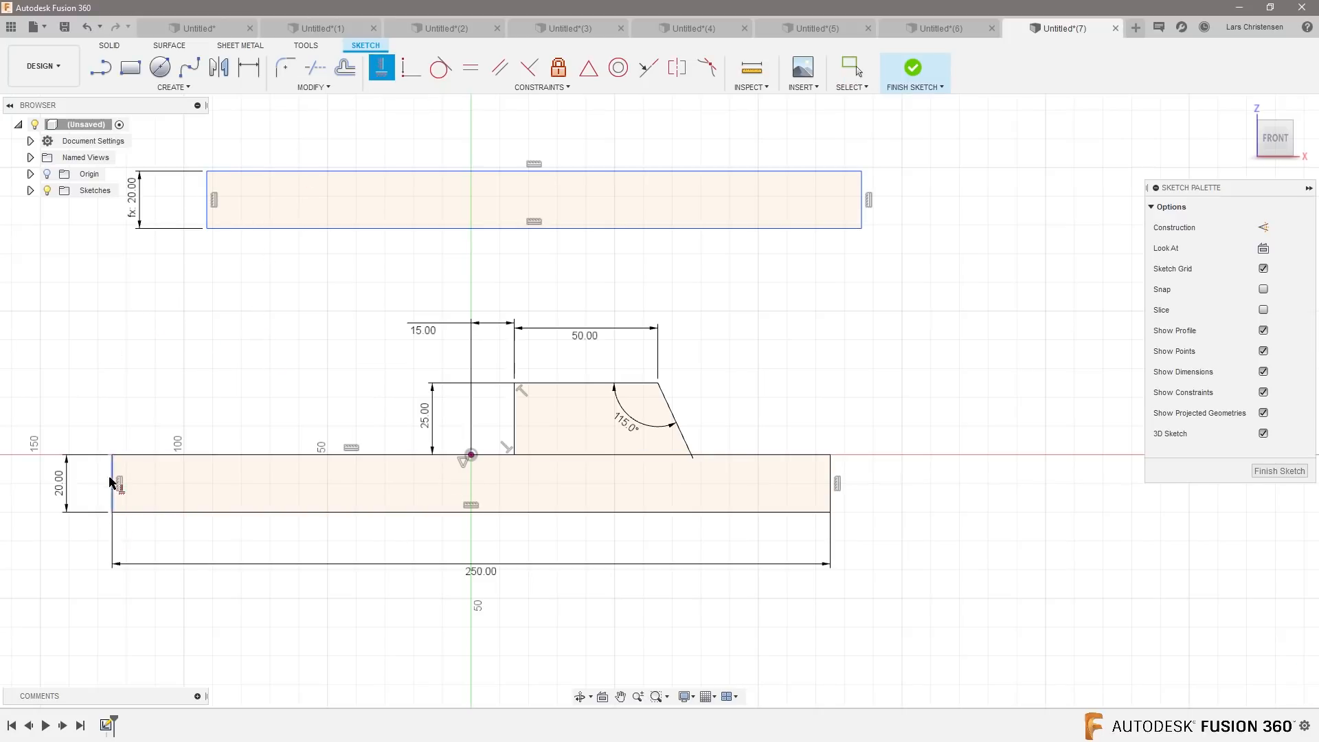
{"action": "left_click", "coordinate": [113, 456]}
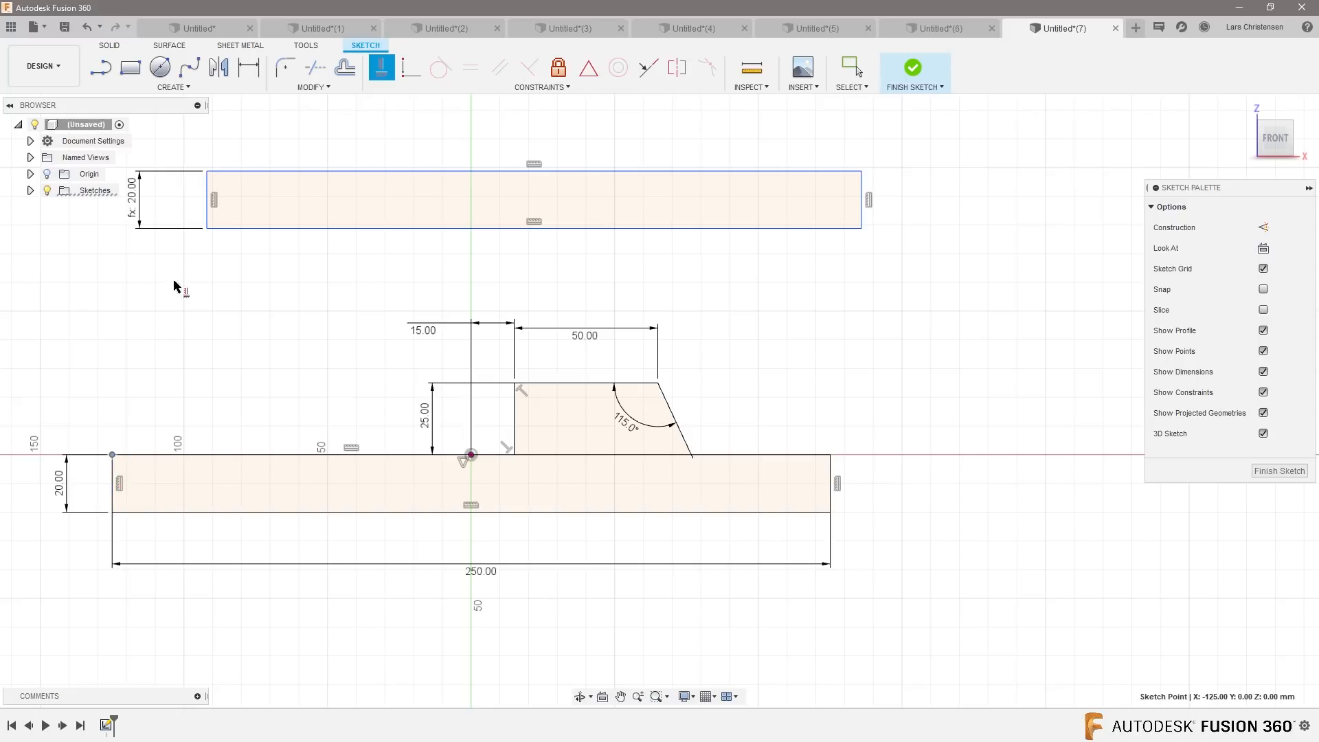
{"action": "left_click", "coordinate": [209, 231]}
{"action": "key", "text": "Escape"}
{"action": "scroll", "coordinate": [852, 655], "scroll_direction": "down", "scroll_amount": 1}
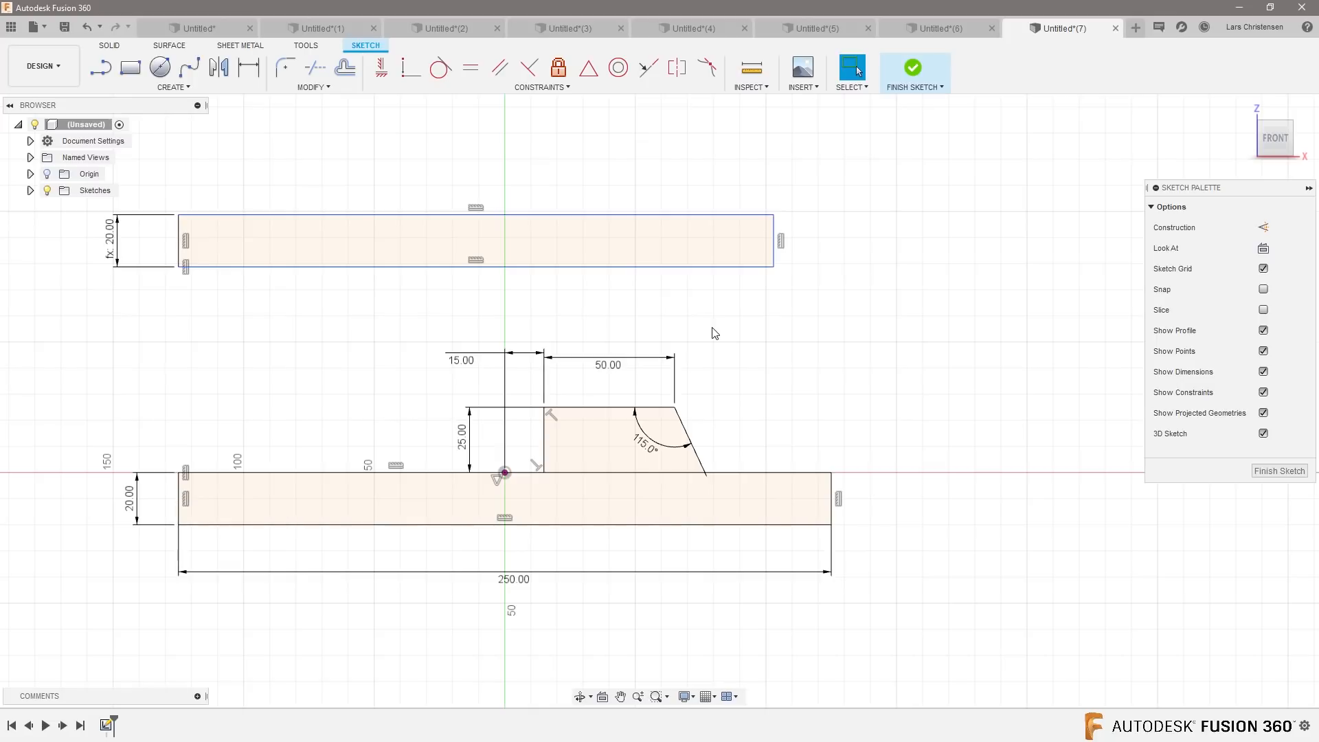
Step: Make the upper bar's bottom edge equal to the 250 mm base edge and begin a collinear constraint
{"action": "left_click", "coordinate": [471, 68]}
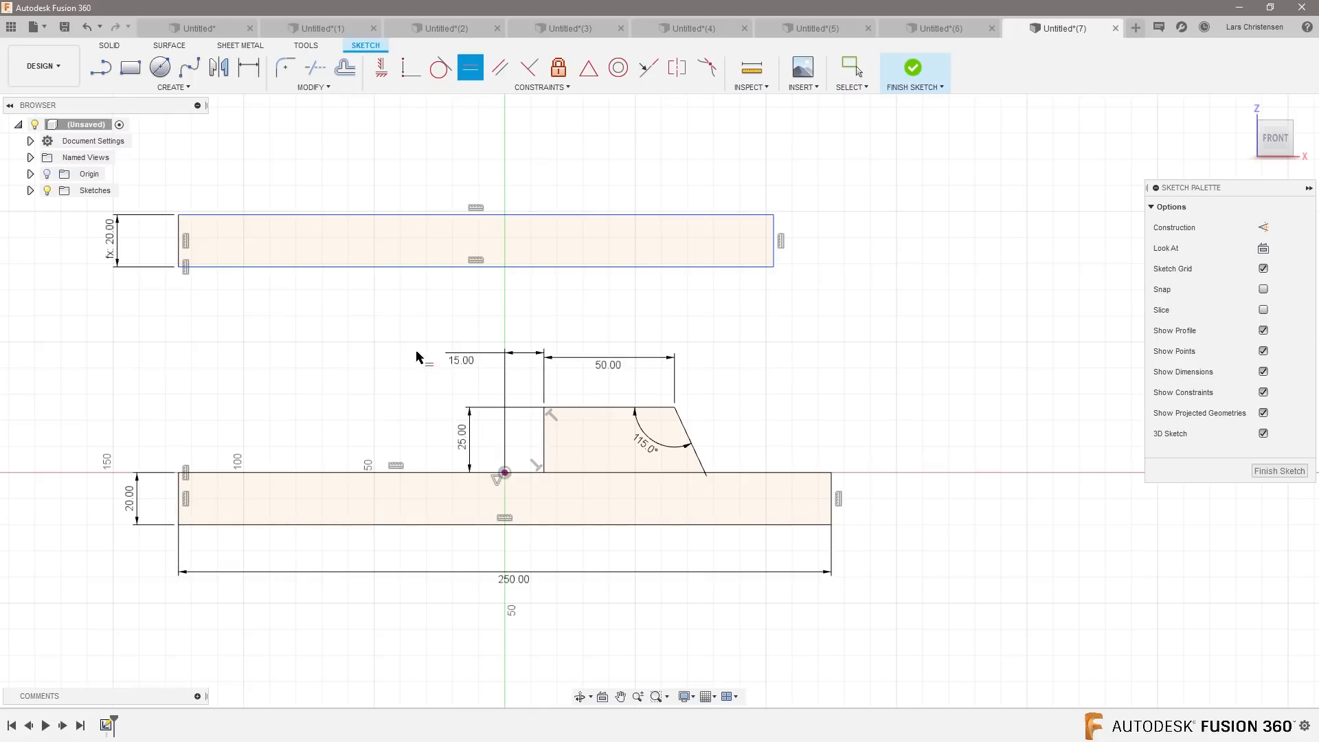
{"action": "left_click", "coordinate": [398, 267]}
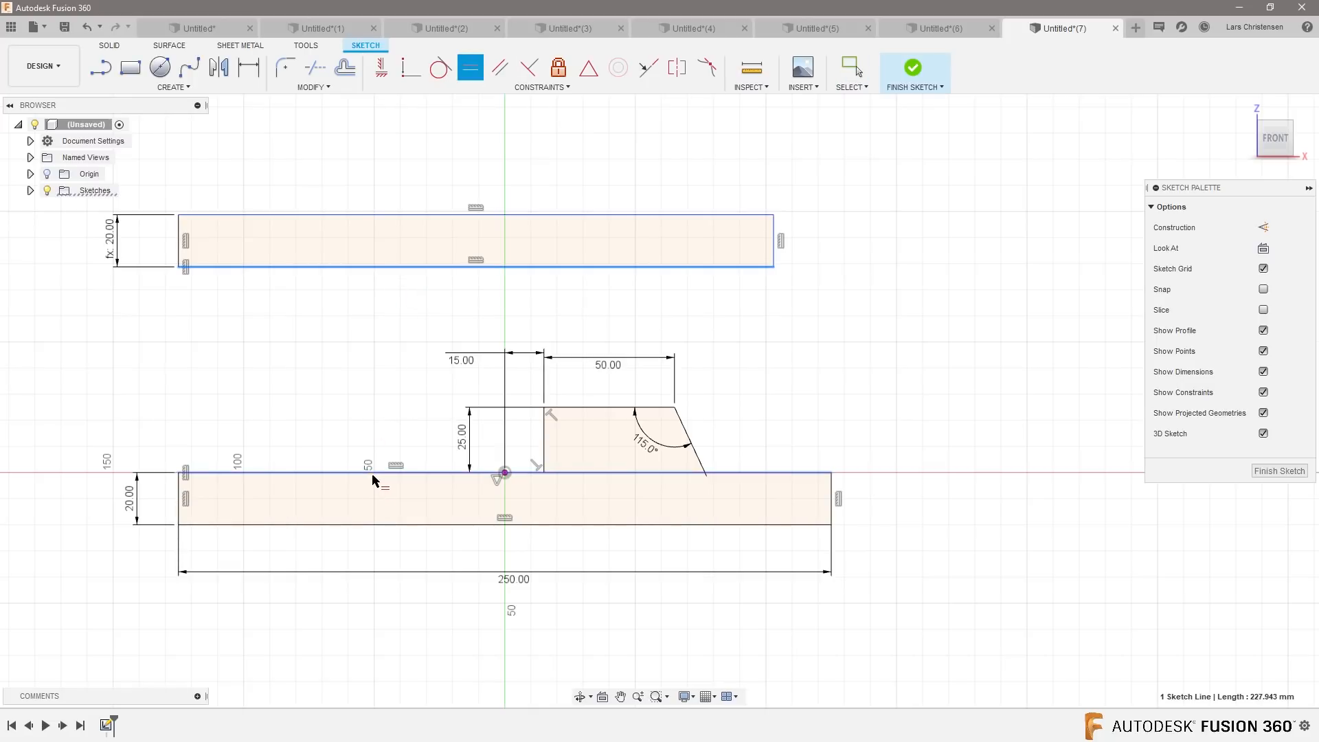
{"action": "left_click", "coordinate": [371, 473]}
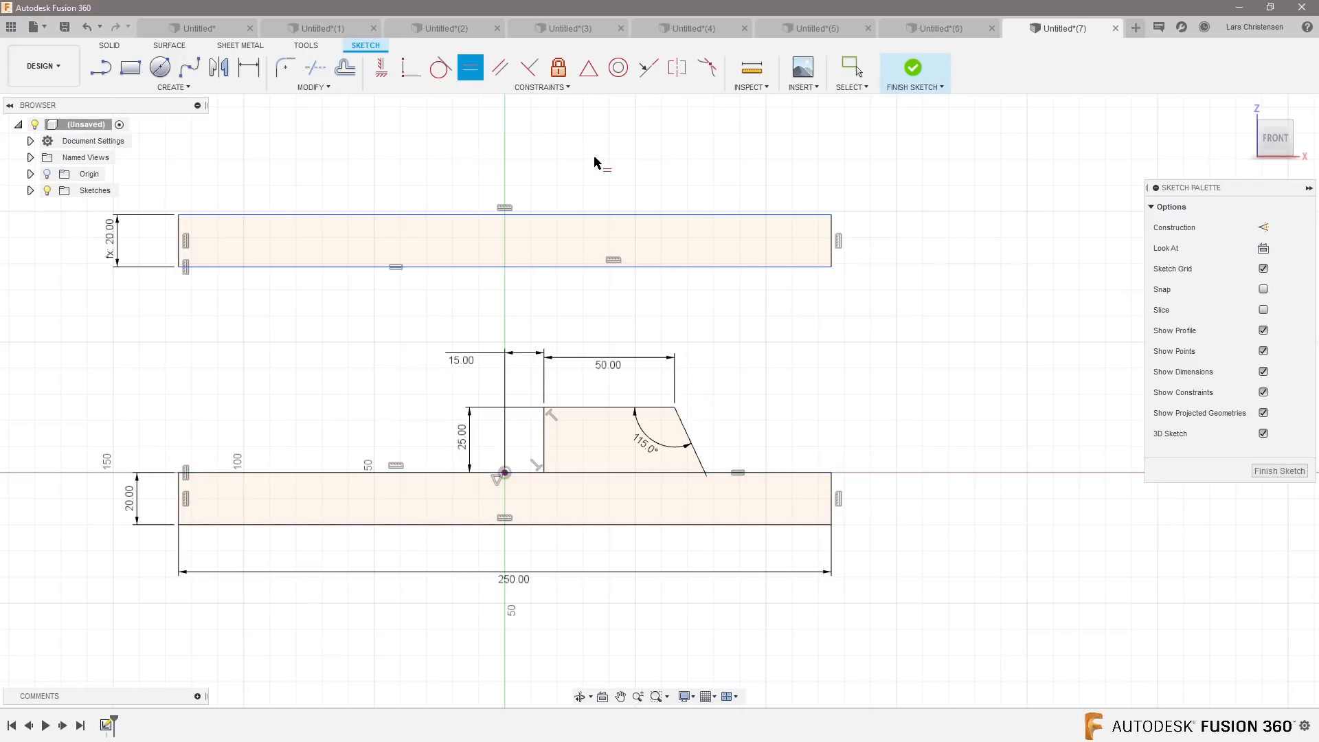
{"action": "left_click", "coordinate": [647, 67]}
{"action": "left_click", "coordinate": [628, 267]}
Step: Make the upper bar's bottom edge collinear with the slider's top edge
{"action": "left_click", "coordinate": [640, 409]}
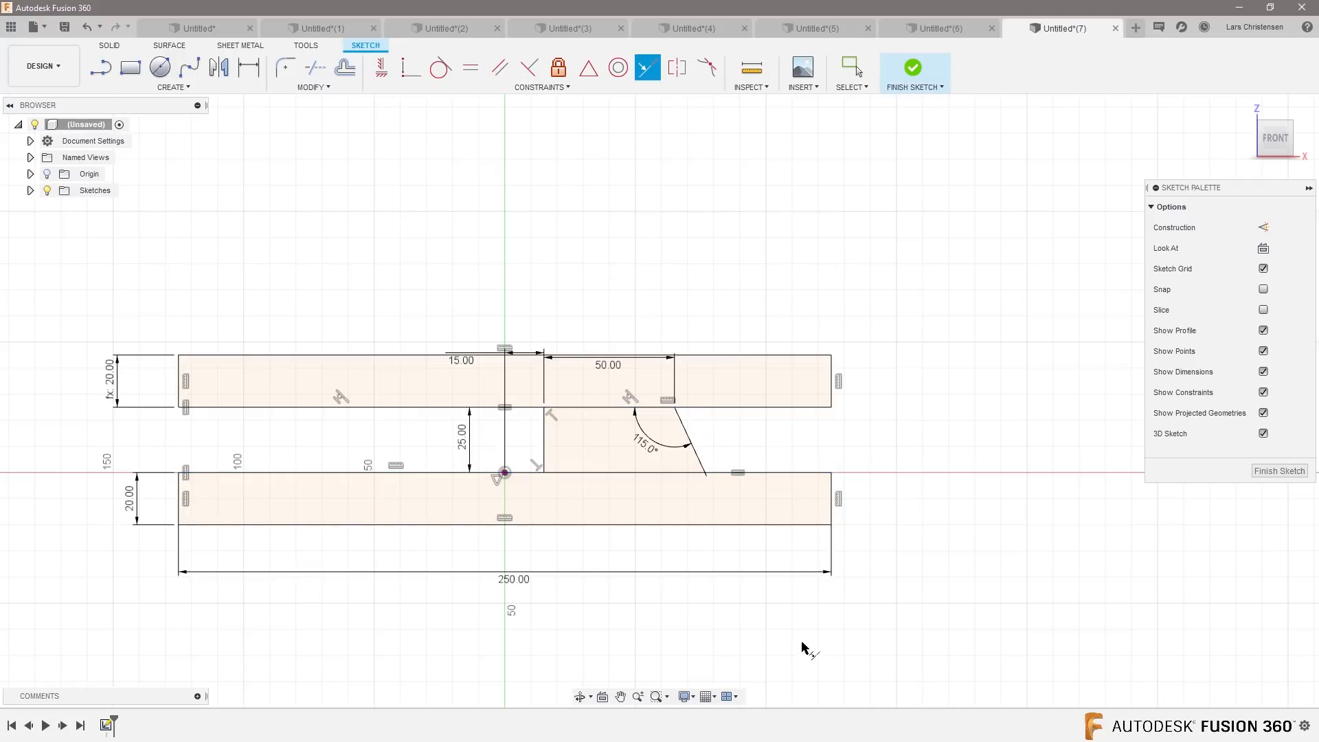
{"action": "scroll", "coordinate": [901, 608], "scroll_direction": "up", "scroll_amount": 2}
{"action": "key", "text": "l"}
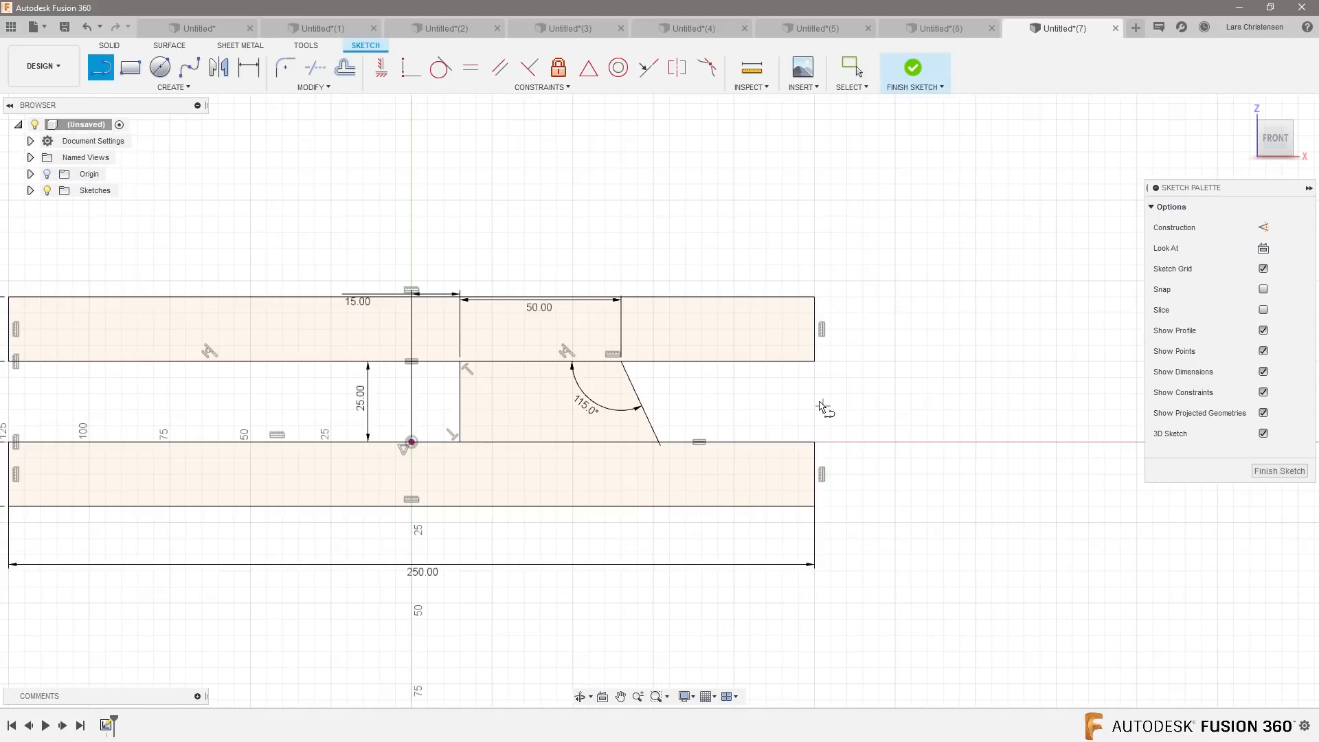
{"action": "left_click", "coordinate": [815, 361]}
{"action": "key", "text": "Escape"}
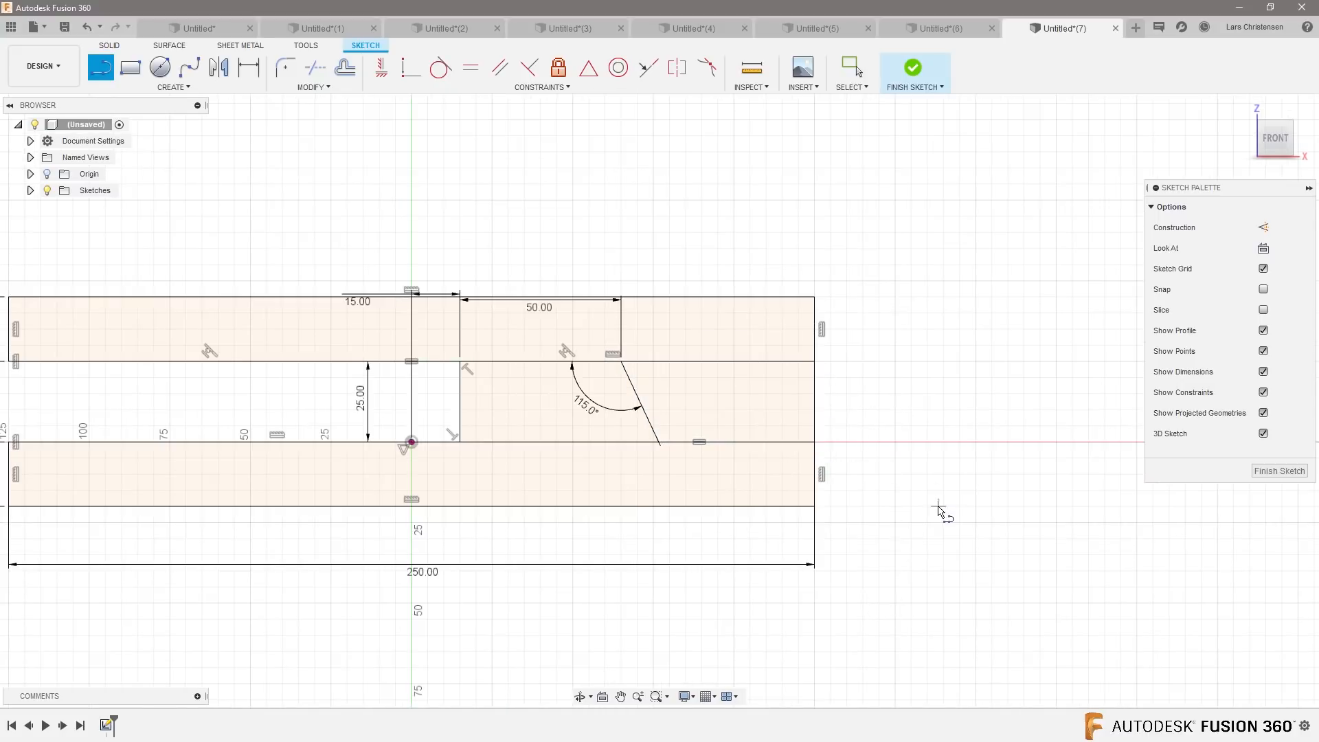
{"action": "scroll", "coordinate": [959, 509], "scroll_direction": "down", "scroll_amount": 1}
{"action": "scroll", "coordinate": [707, 628], "scroll_direction": "down", "scroll_amount": 1}
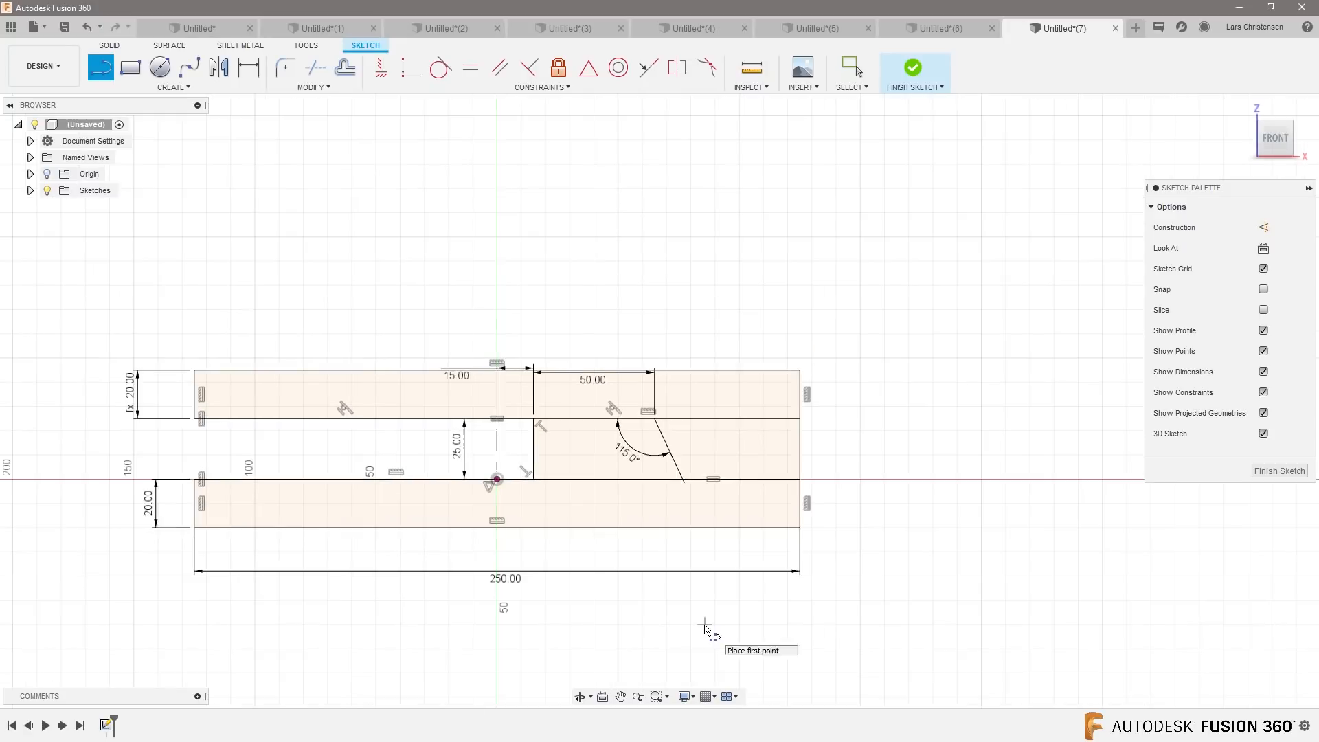
{"action": "scroll", "coordinate": [680, 621], "scroll_direction": "up", "scroll_amount": 1}
{"action": "key", "text": "Escape"}
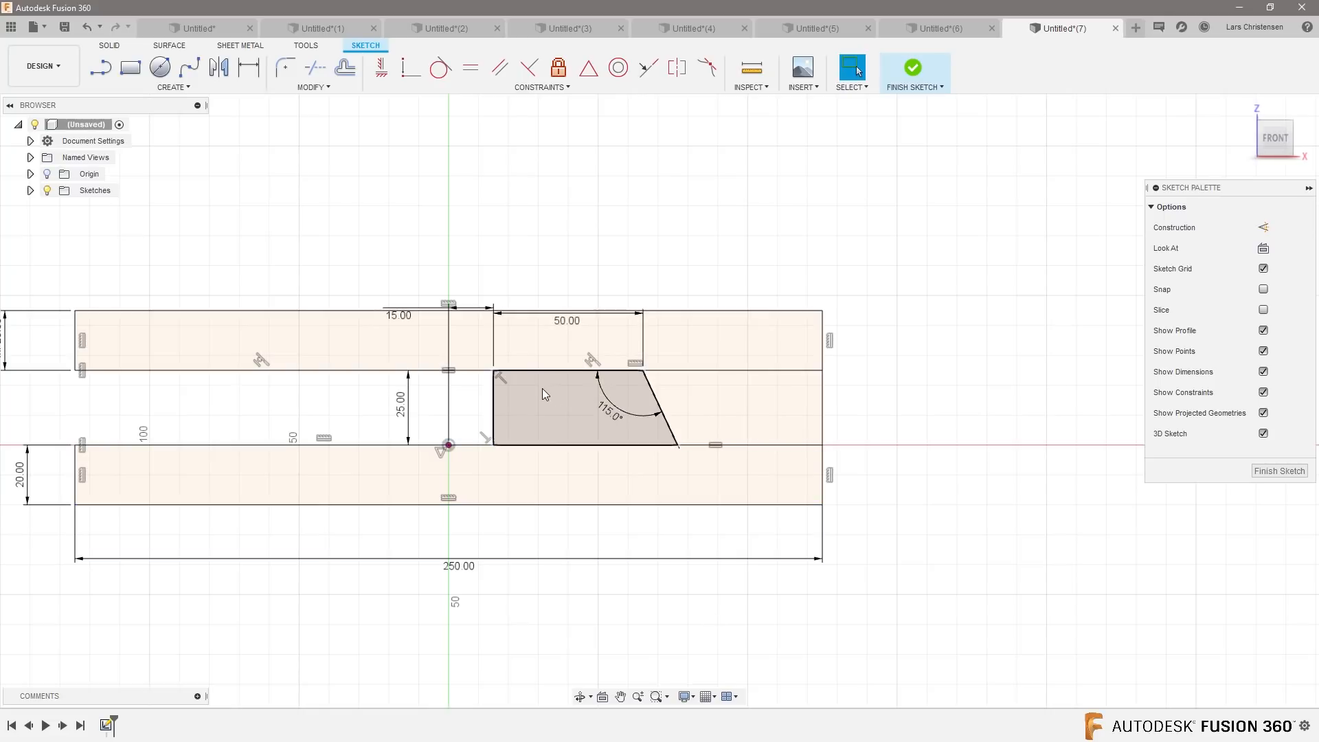
{"action": "scroll", "coordinate": [584, 479], "scroll_direction": "up", "scroll_amount": 2}
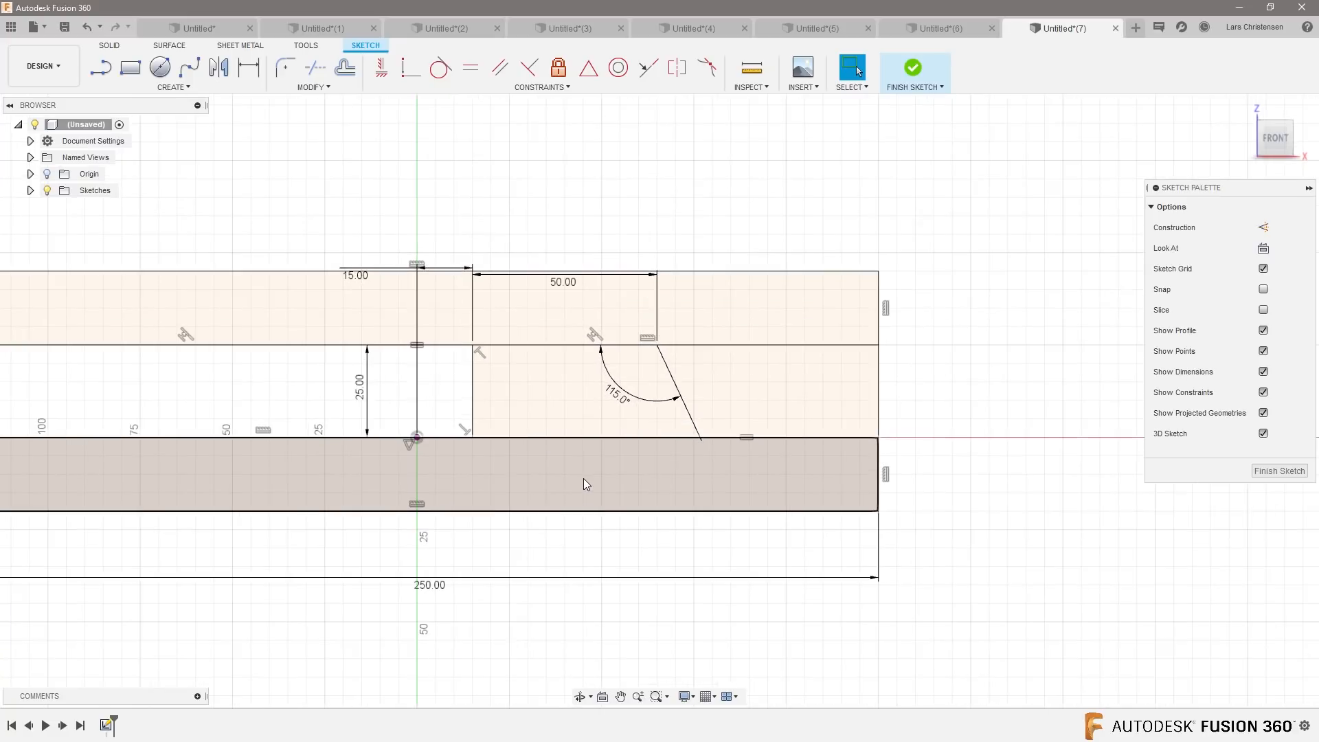
Step: Draw the angled pin line from the top plate into the bottom plate, parallel to the slanted side
{"action": "left_click", "coordinate": [107, 74]}
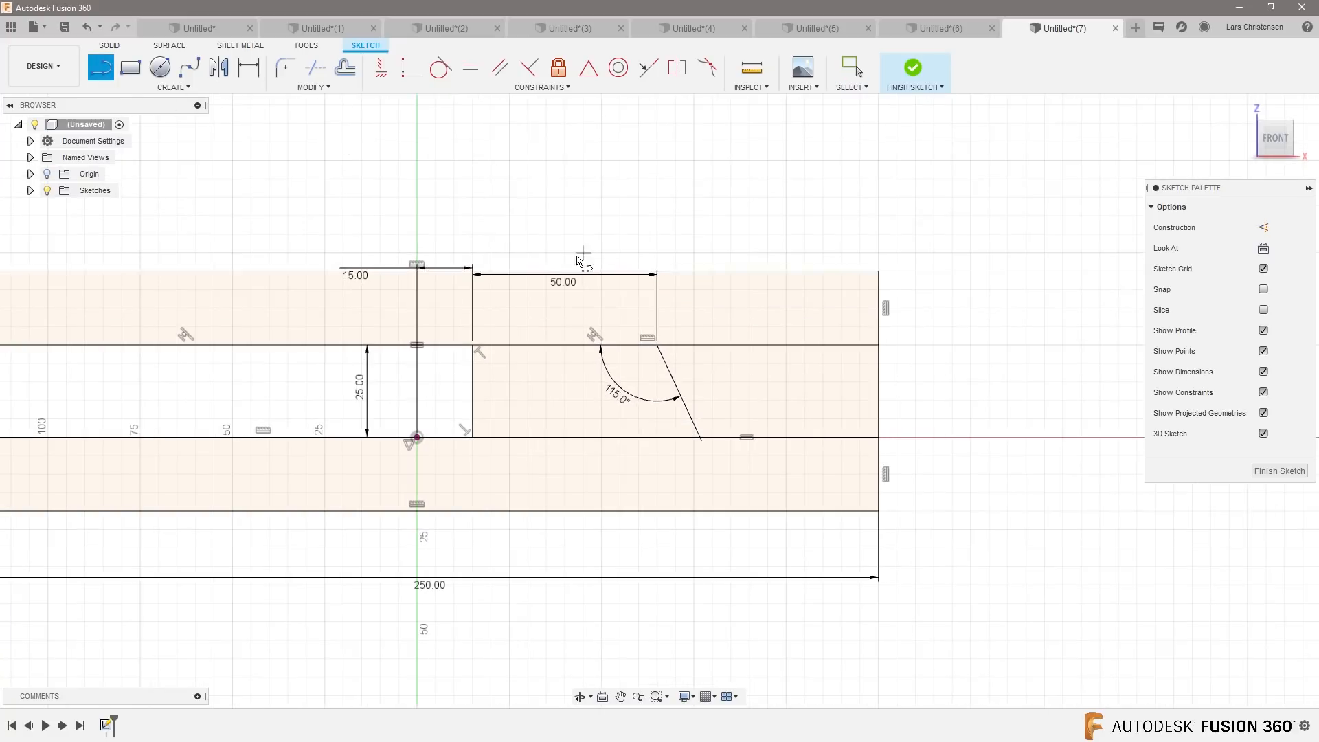
{"action": "left_click", "coordinate": [527, 273]}
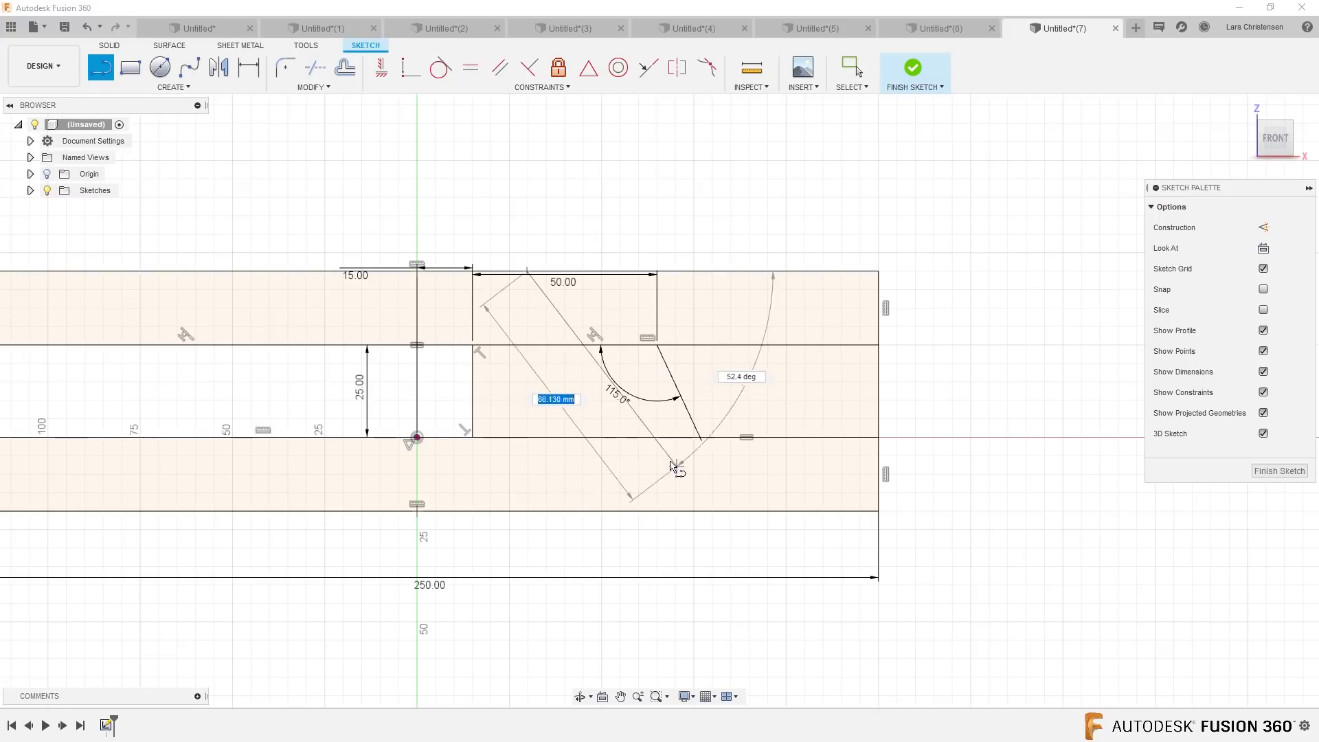
{"action": "left_click", "coordinate": [640, 468]}
{"action": "key", "text": "Escape"}
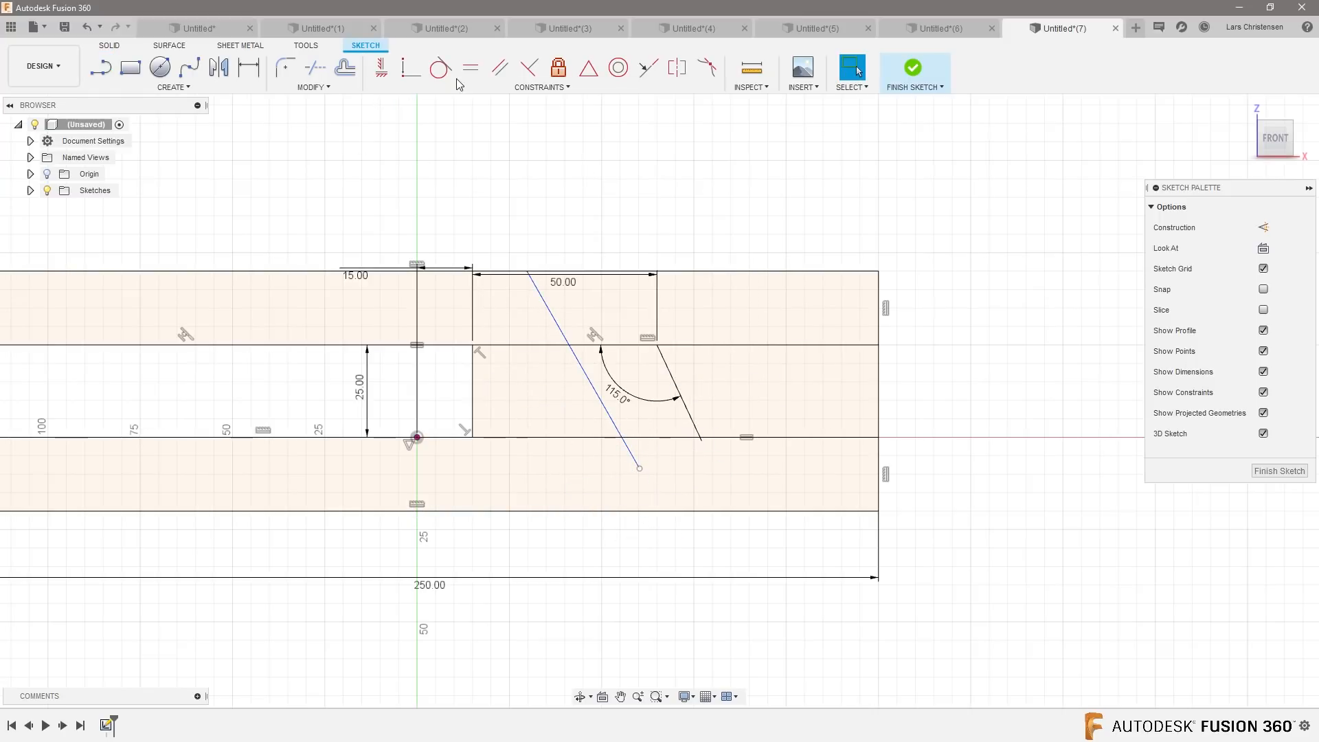
{"action": "left_click", "coordinate": [500, 67]}
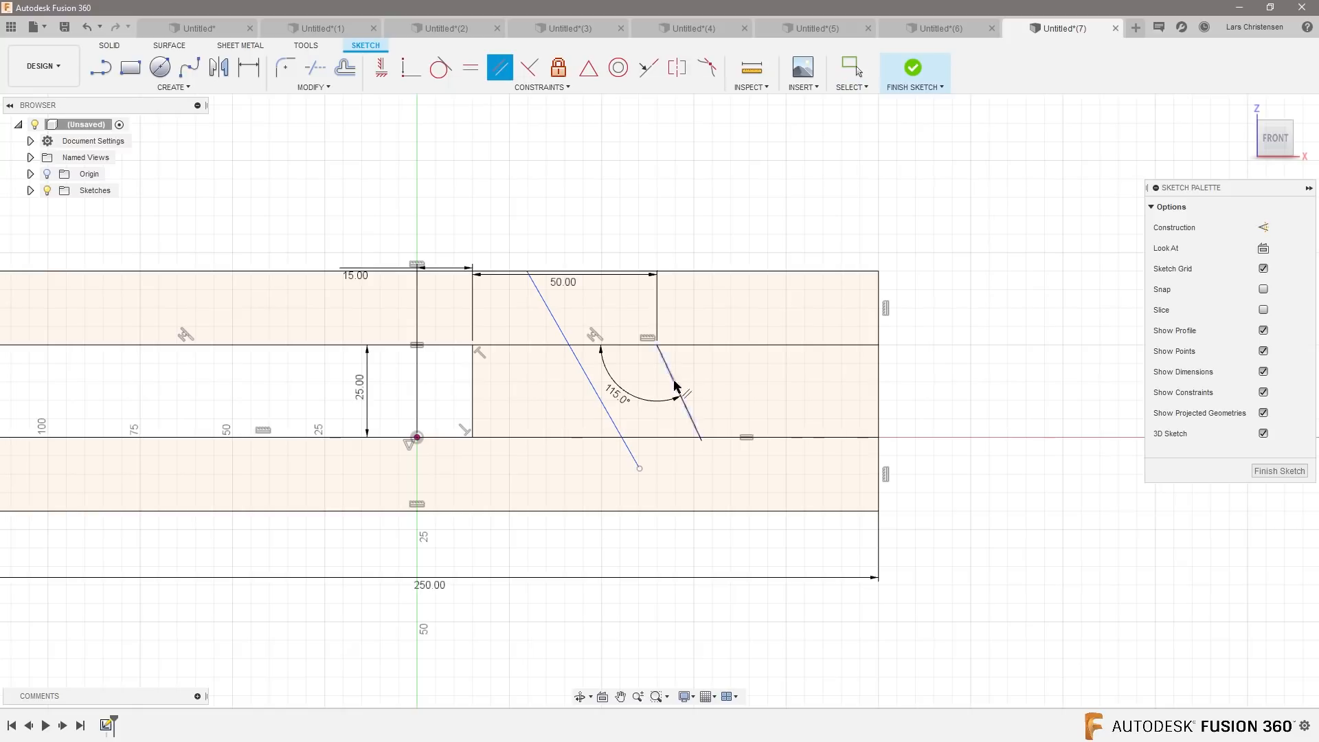
{"action": "left_click", "coordinate": [671, 382]}
{"action": "left_click", "coordinate": [614, 417]}
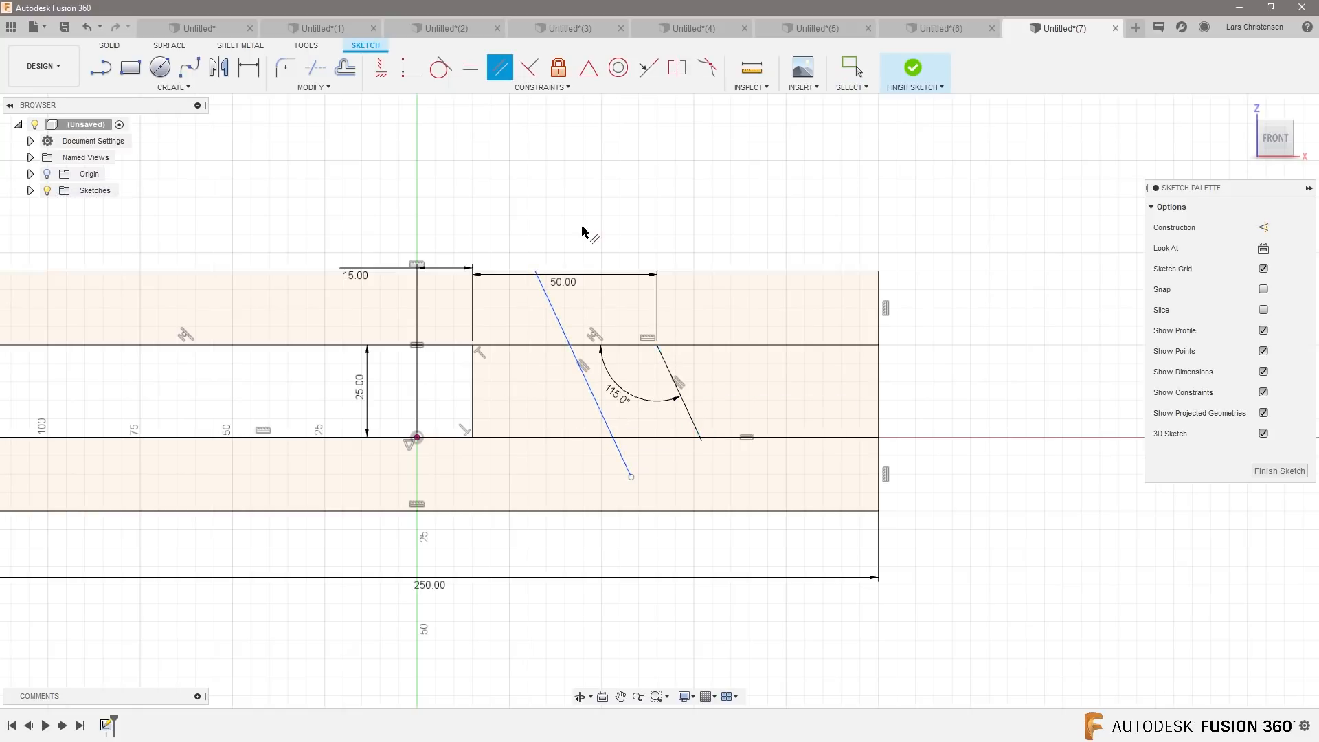
Step: Set the pin line 25 mm from the slider's slanted edge
{"action": "key", "text": "d"}
{"action": "left_click", "coordinate": [688, 412]}
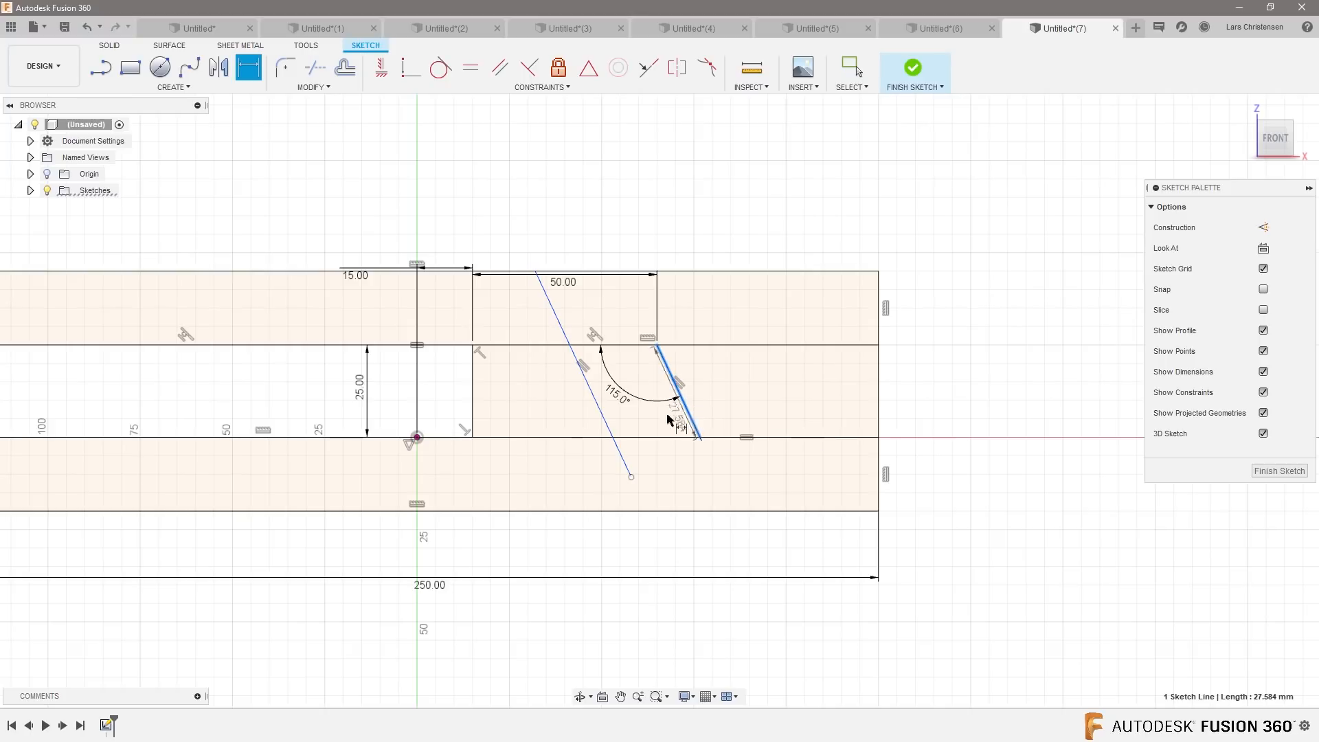
{"action": "left_click", "coordinate": [608, 426]}
{"action": "left_click", "coordinate": [539, 204]}
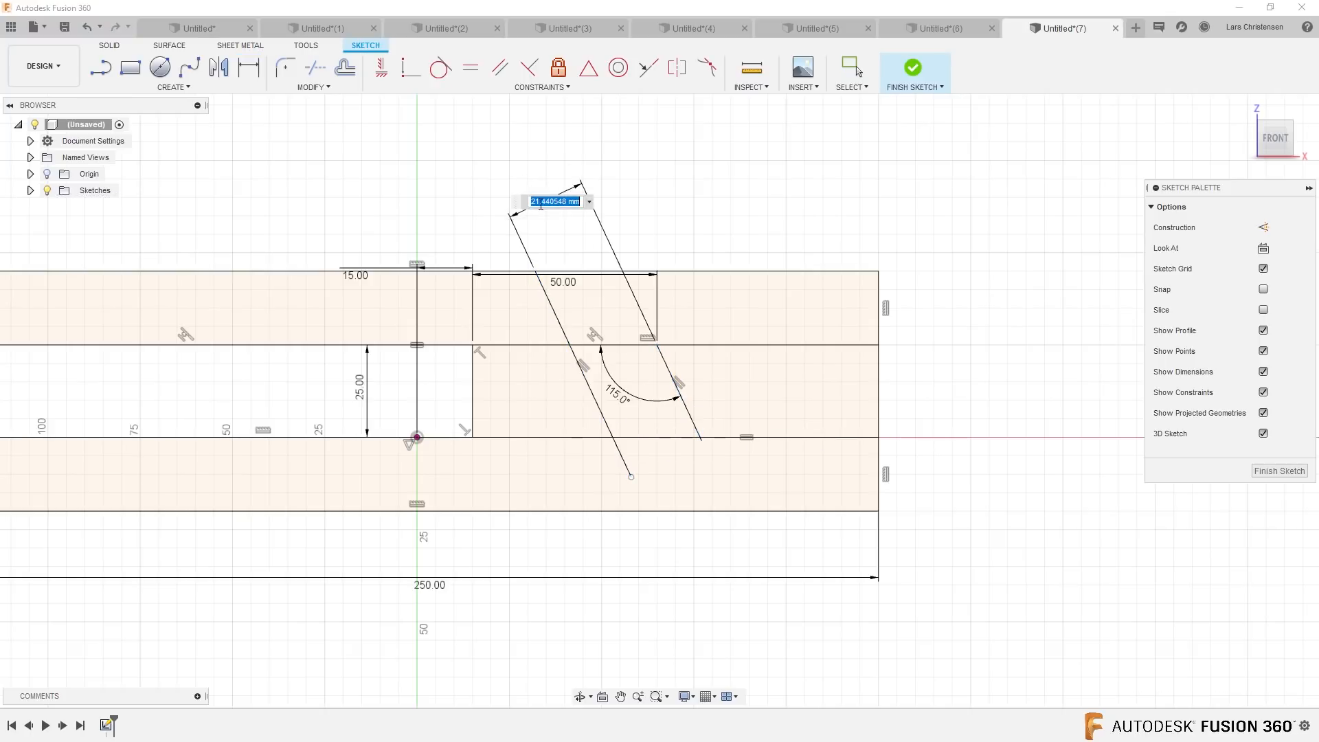
{"action": "type", "text": "25"}
{"action": "key", "text": "Return"}
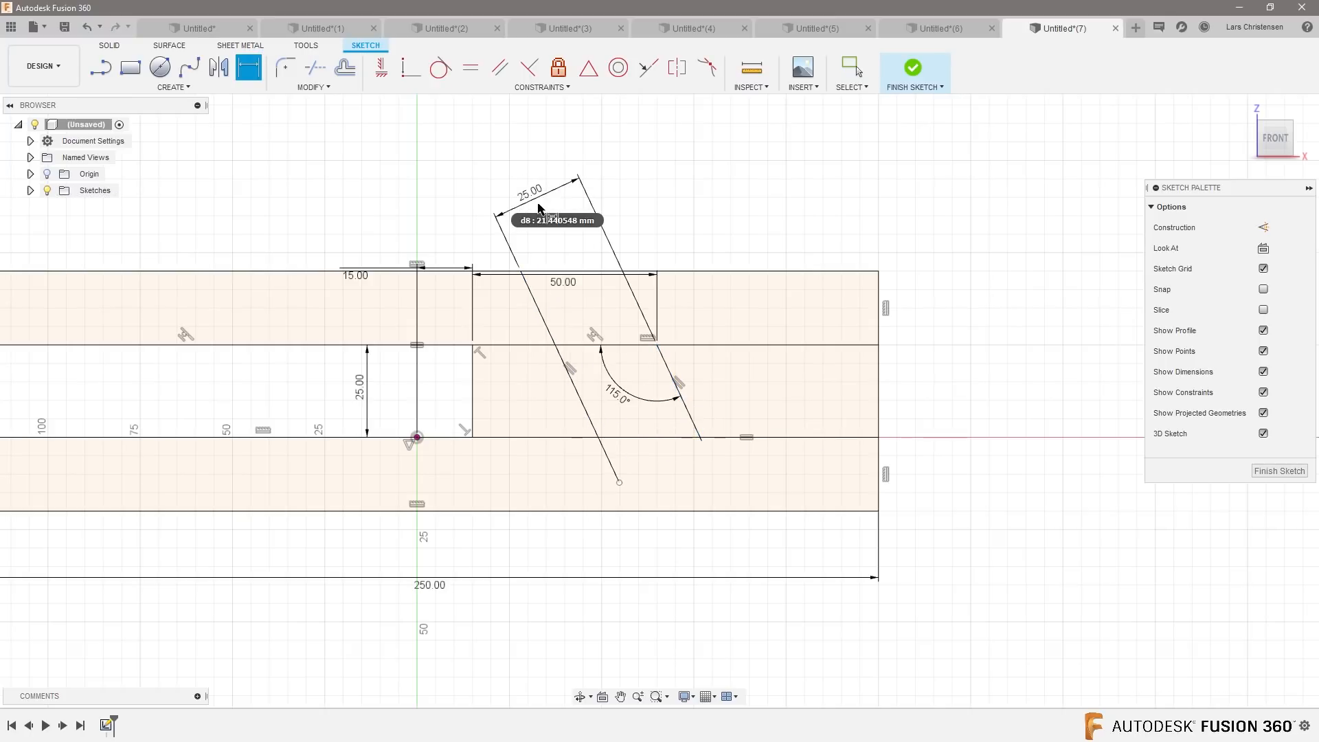
{"action": "key", "text": "Escape"}
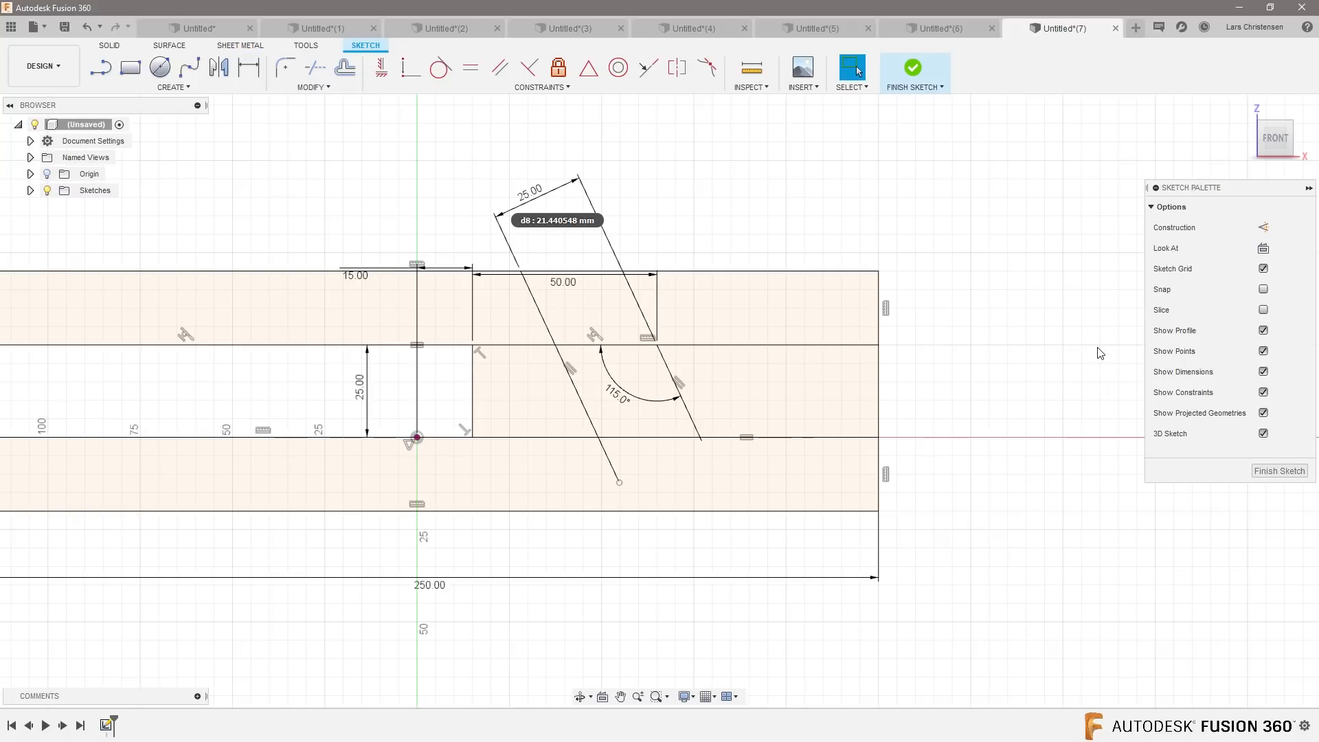
{"action": "scroll", "coordinate": [1064, 337], "scroll_direction": "down", "scroll_amount": 2}
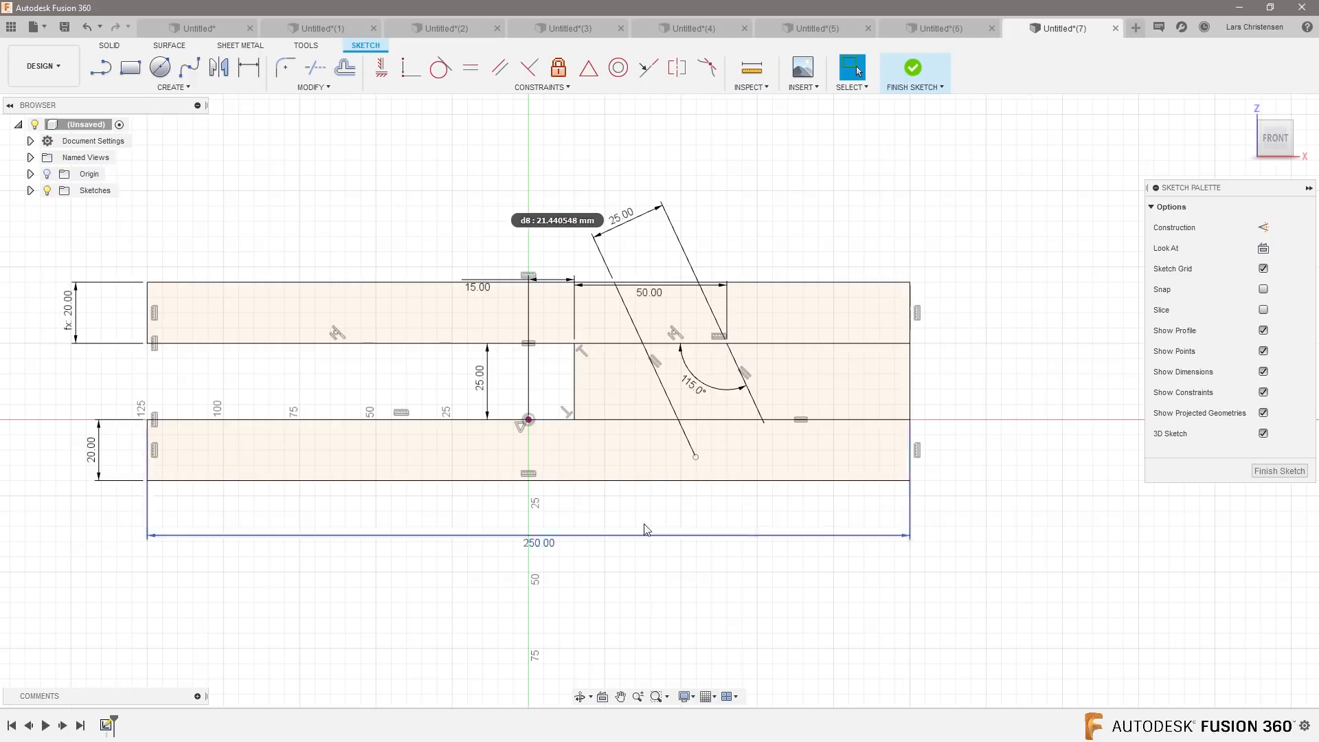
Step: Dimension the pin line's length to 55 mm
{"action": "key", "text": "d"}
{"action": "left_click", "coordinate": [658, 376]}
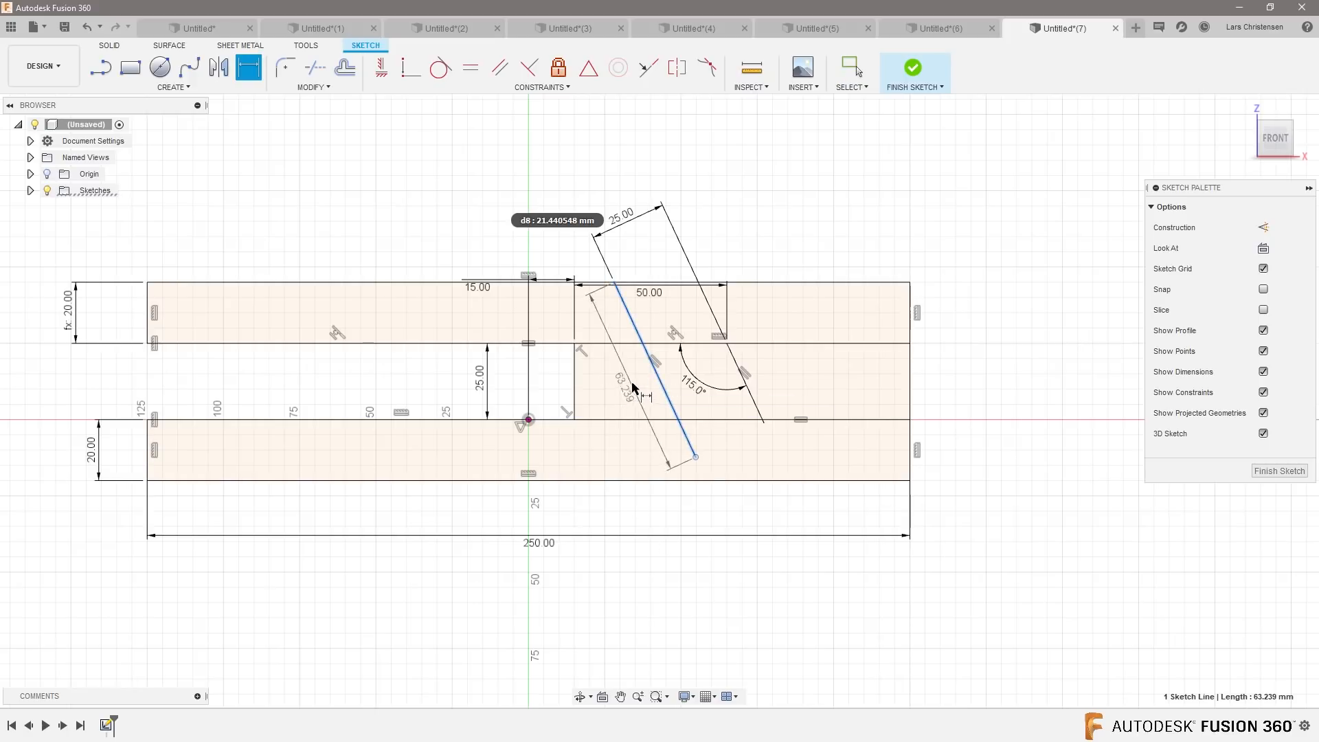
{"action": "left_click", "coordinate": [631, 389]}
{"action": "type", "text": "55"}
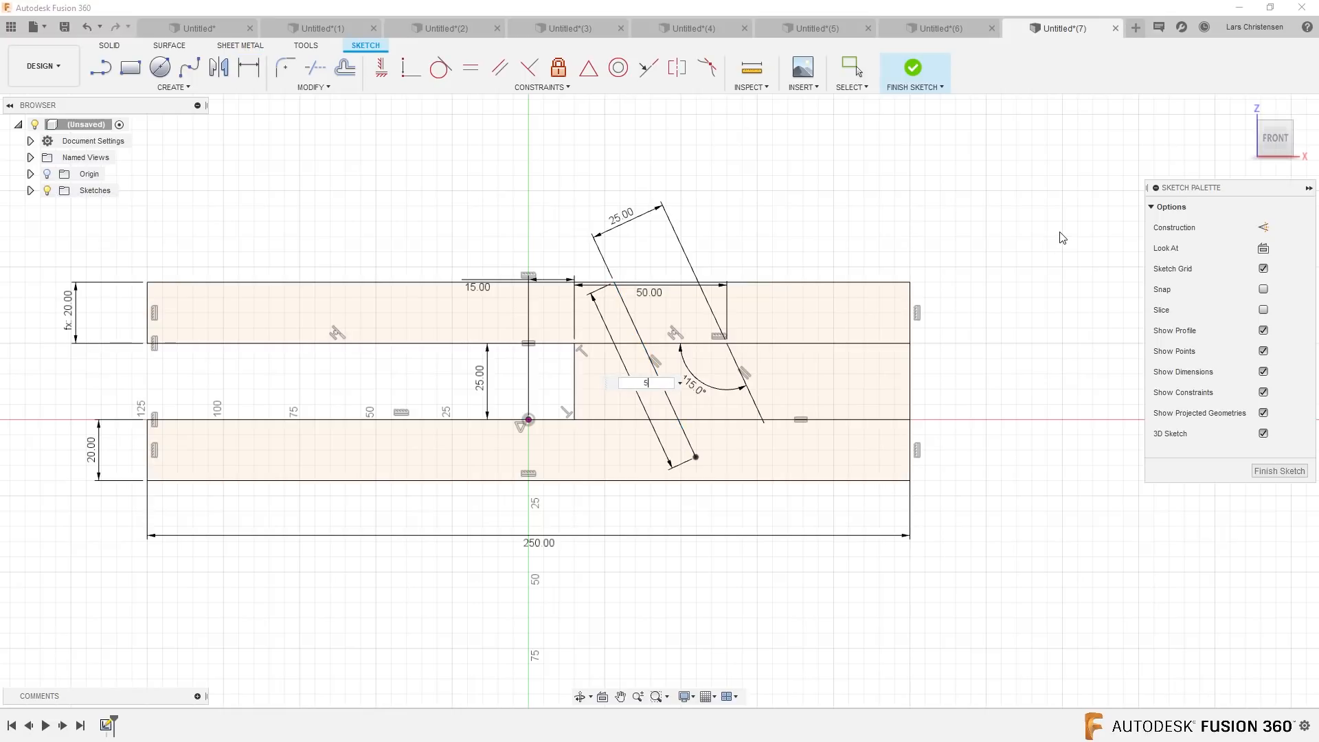
{"action": "key", "text": "Return"}
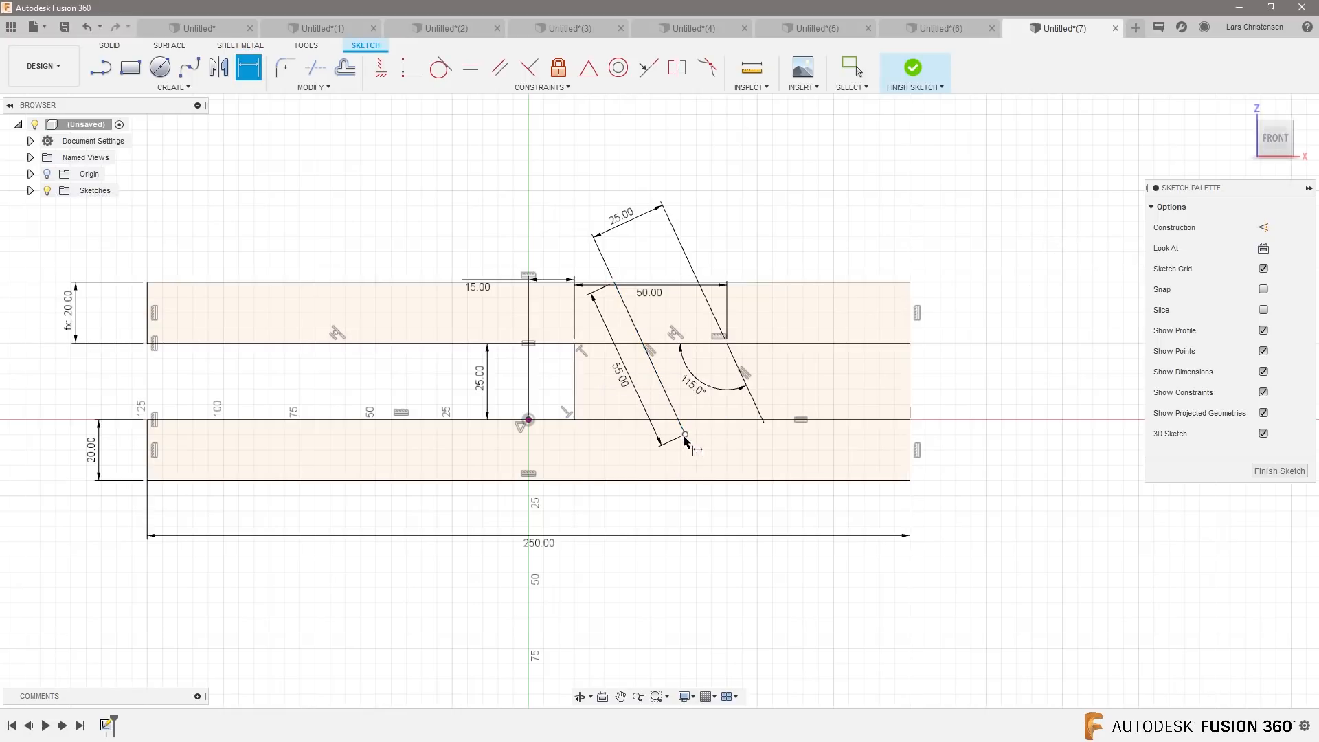
Step: Finish the sketch and create a new component named Bottom Plate
{"action": "left_click", "coordinate": [1279, 471]}
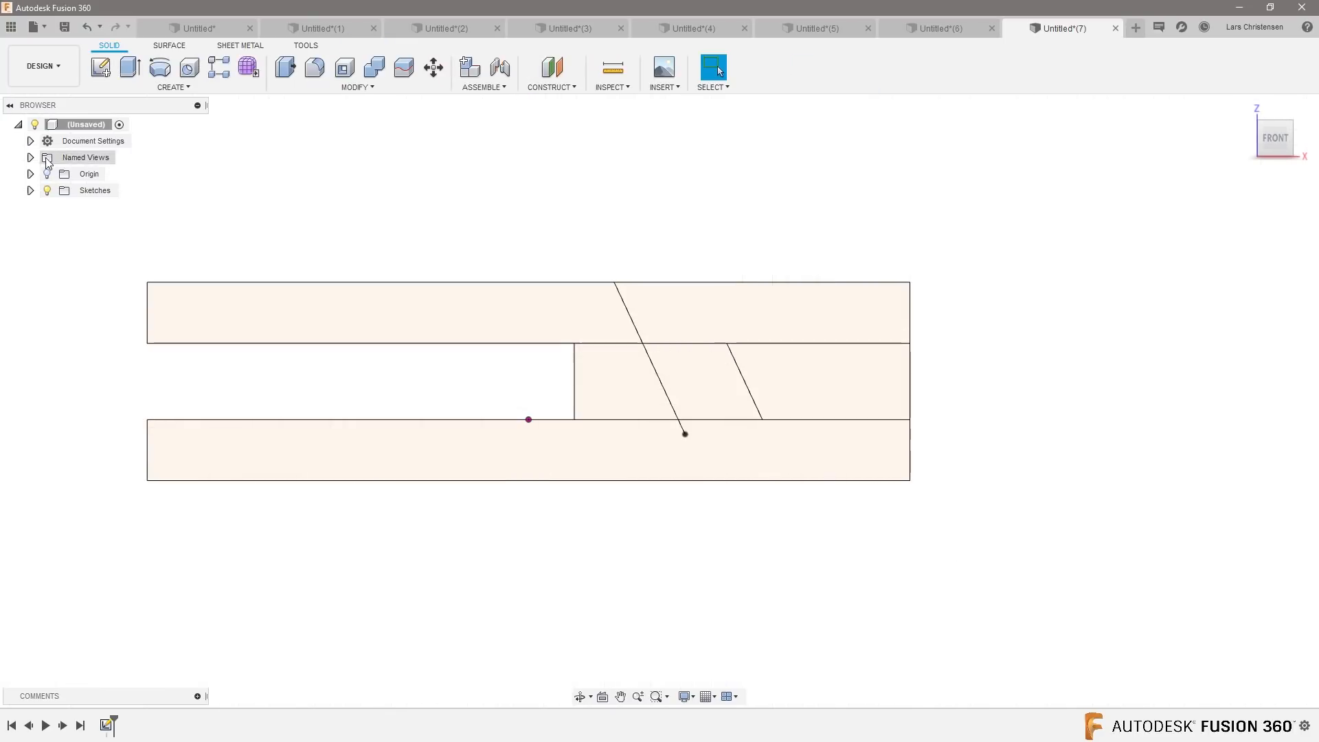
{"action": "left_click", "coordinate": [30, 191]}
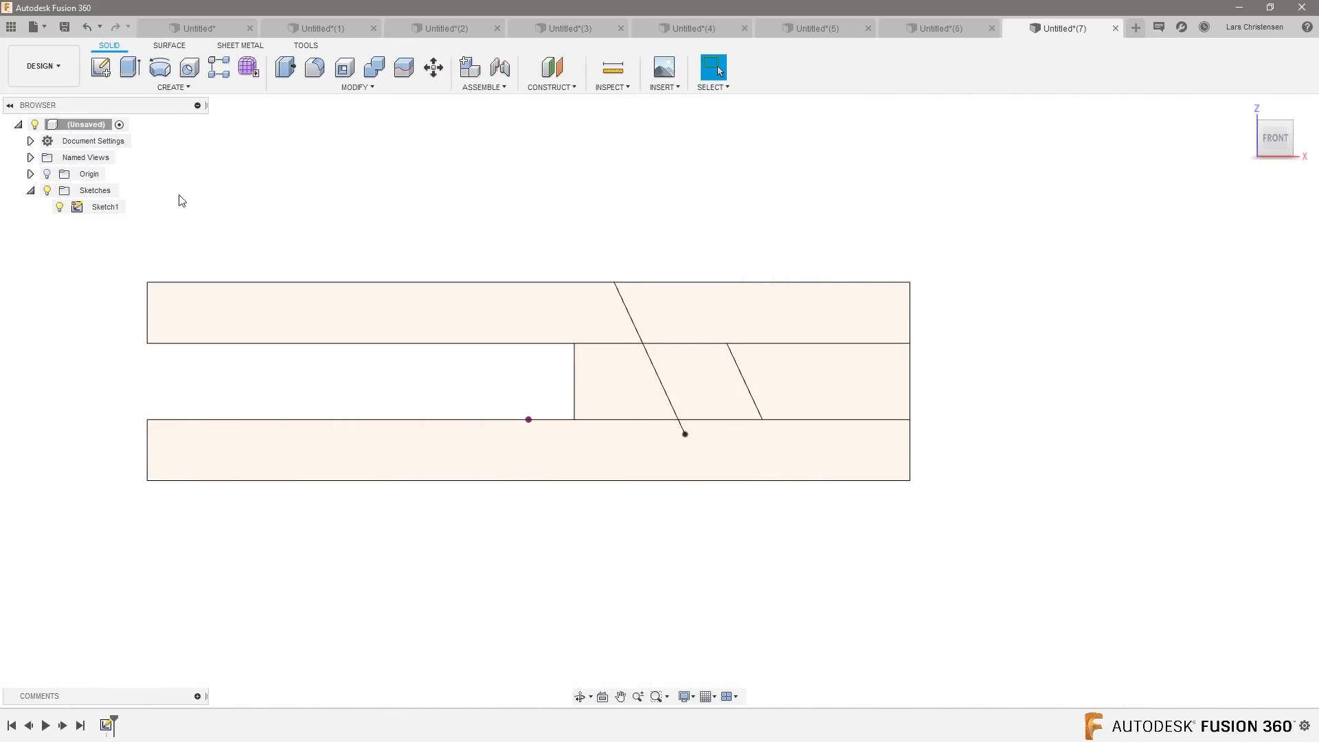
{"action": "right_click", "coordinate": [96, 131]}
{"action": "left_click", "coordinate": [120, 137]}
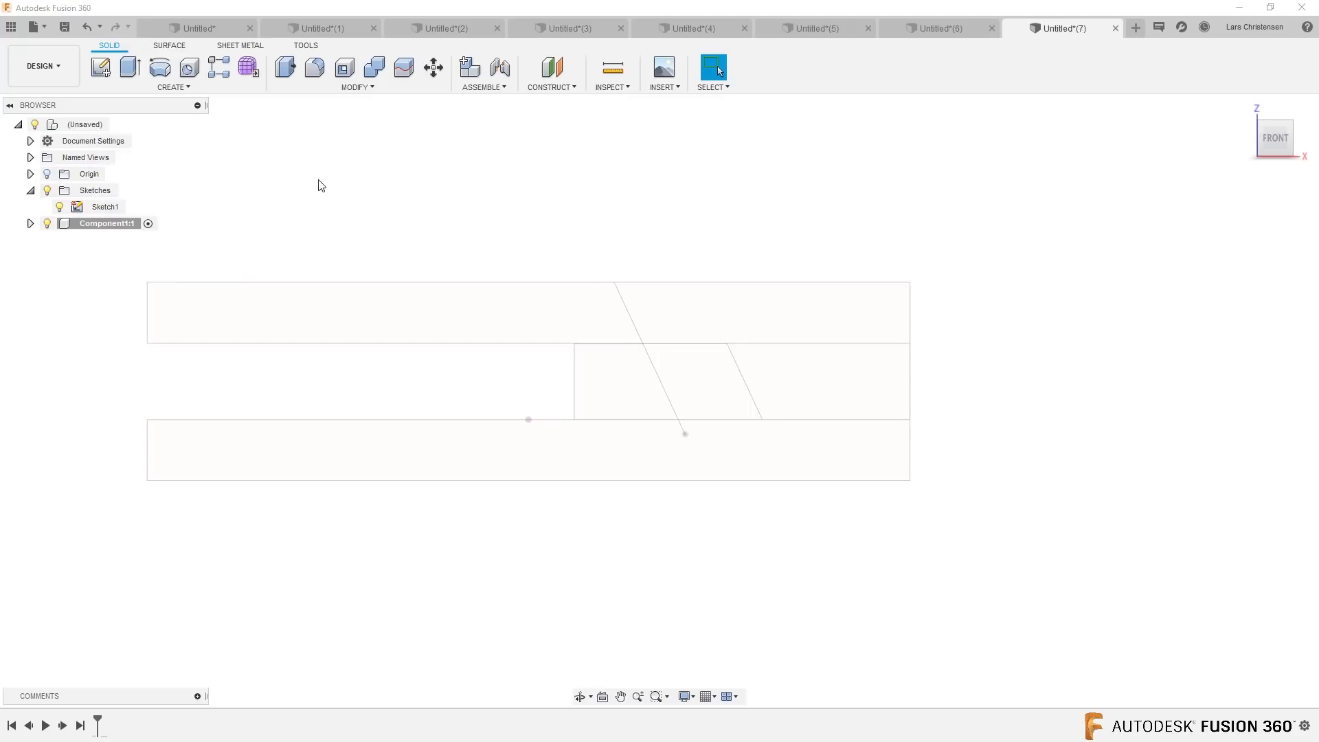
{"action": "left_click", "coordinate": [112, 226]}
{"action": "left_click", "coordinate": [110, 226]}
{"action": "type", "text": "B"}
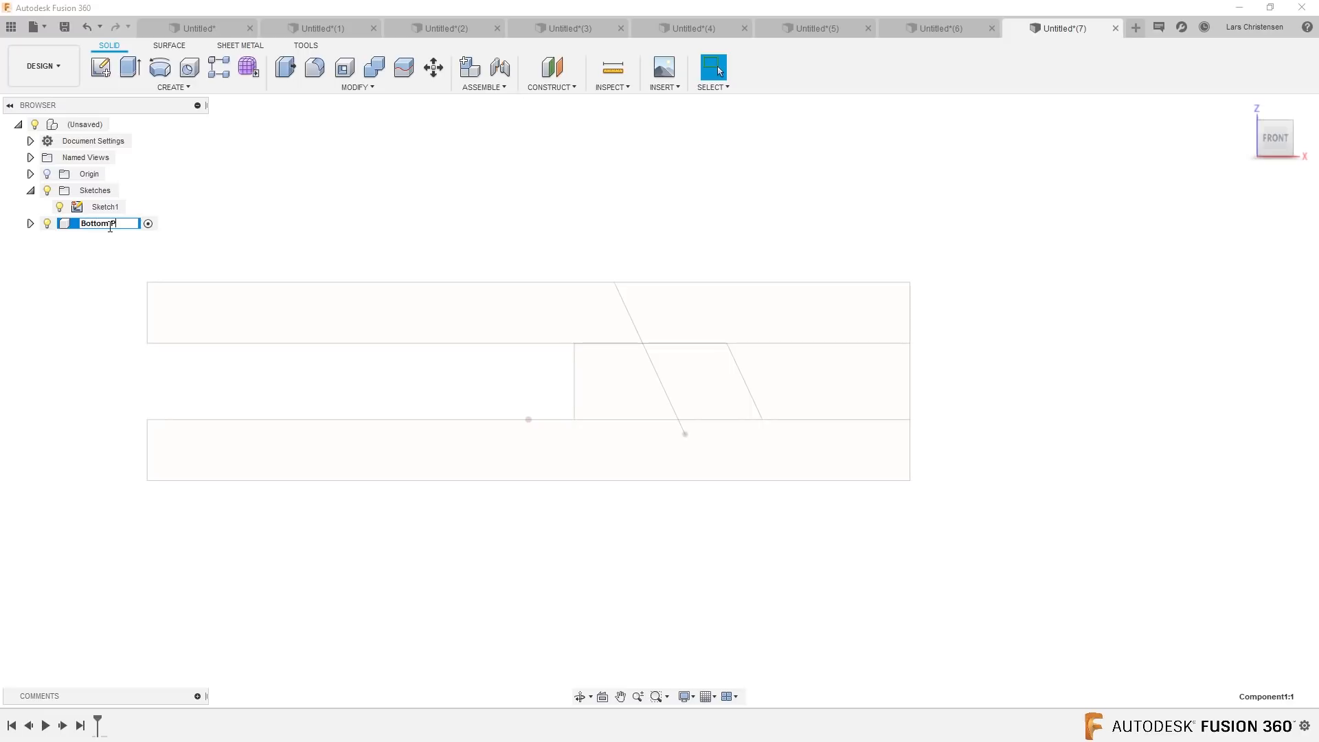
{"action": "type", "text": "ottom Plate"}
{"action": "key", "text": "Return"}
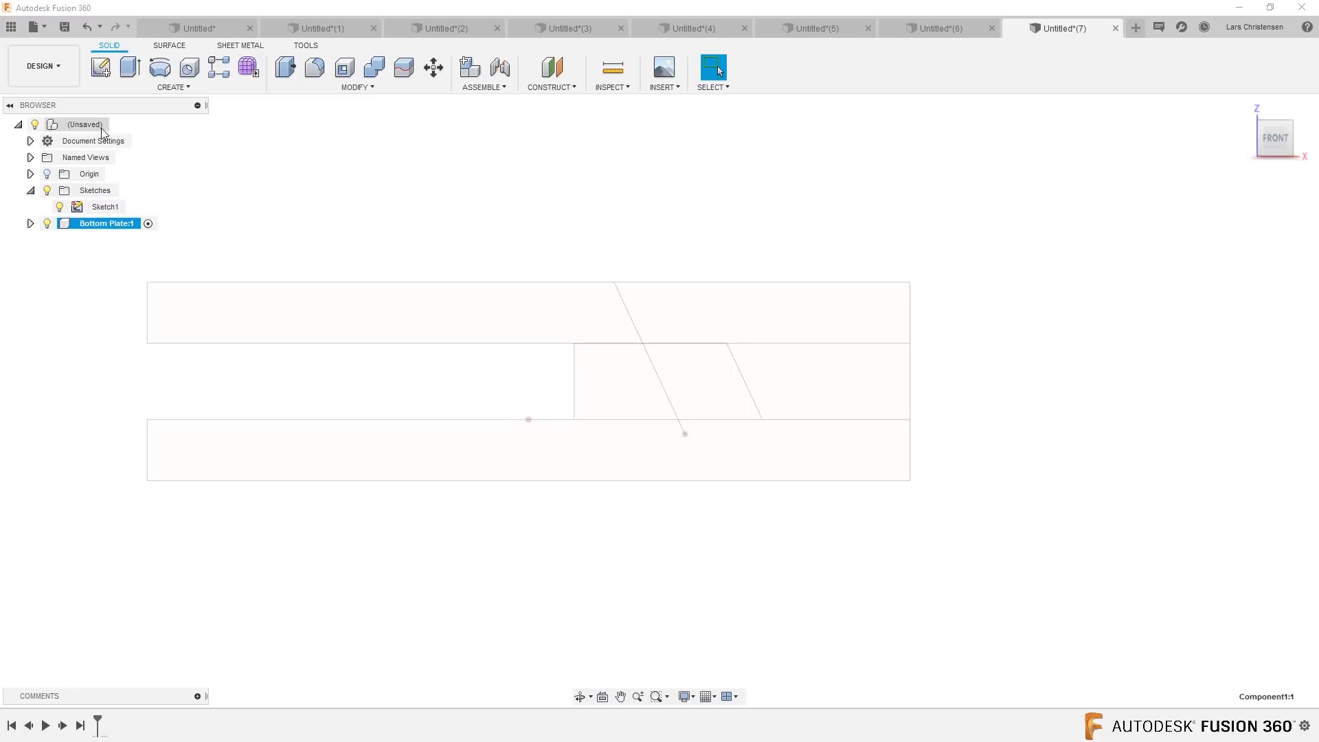
Step: Extrude the lower bar profile symmetrically to 100 mm and make Sketch1 visible again
{"action": "left_click", "coordinate": [128, 74]}
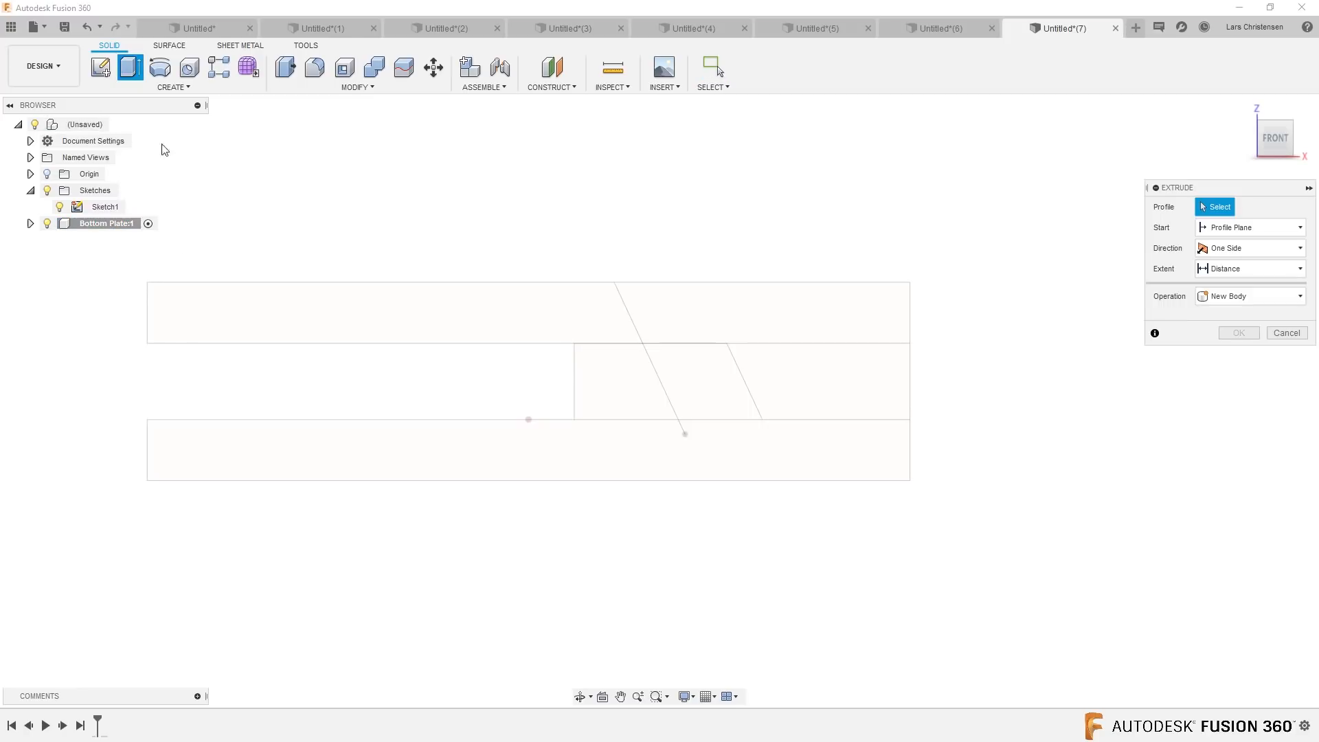
{"action": "left_click", "coordinate": [276, 459]}
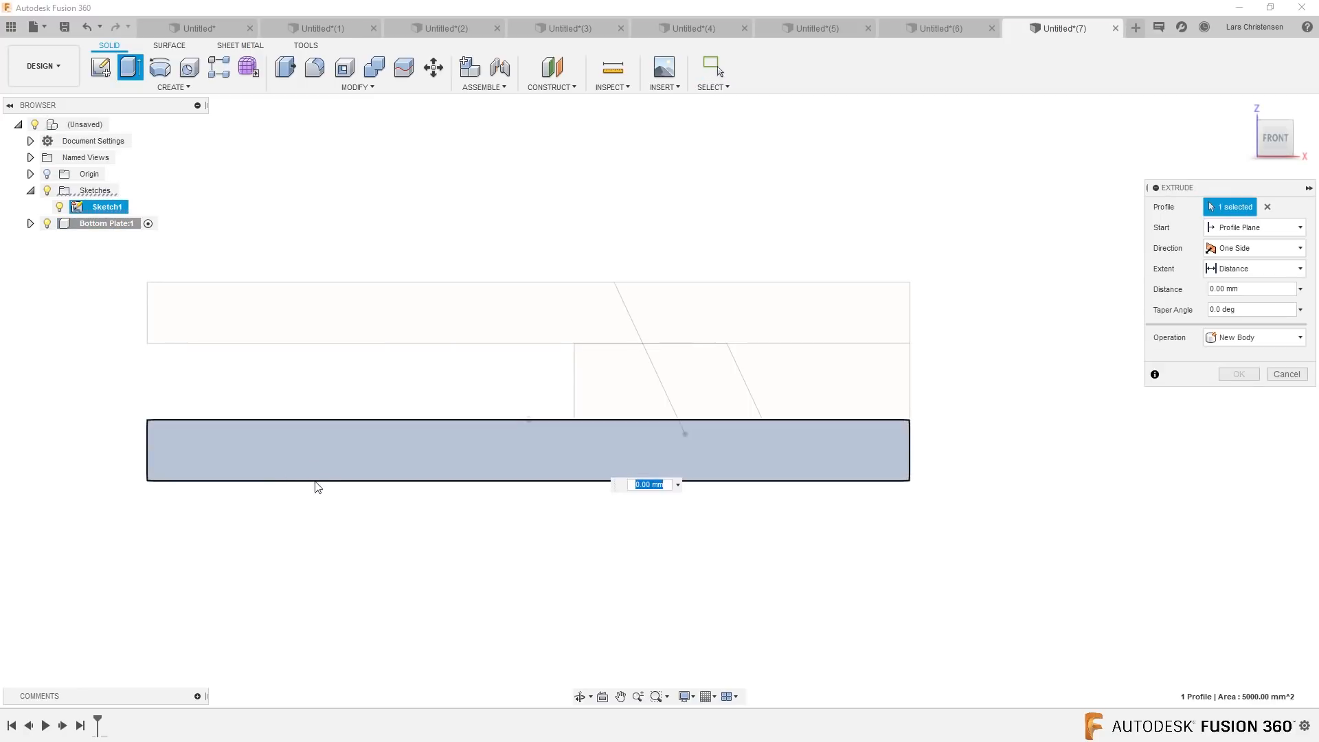
{"action": "left_click", "coordinate": [1251, 248]}
{"action": "left_click", "coordinate": [1240, 300]}
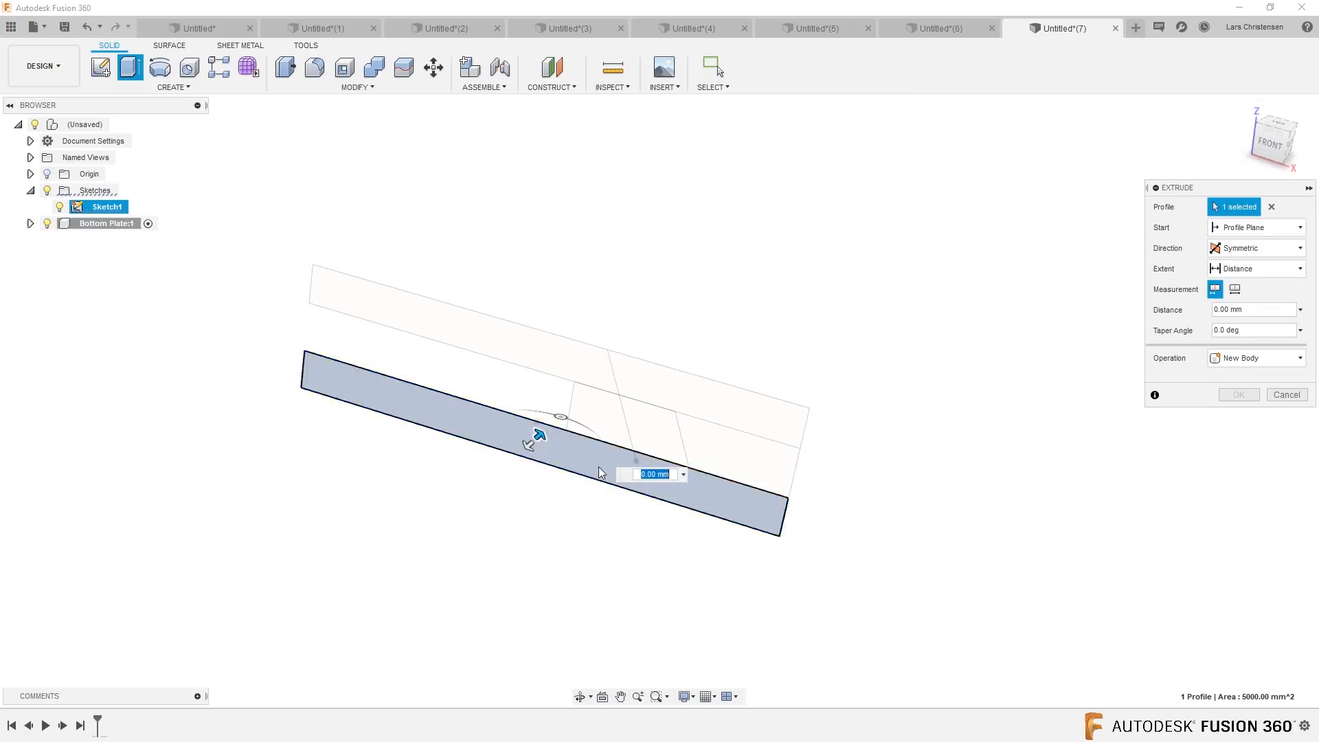
{"action": "left_click_drag", "start_coordinate": [530, 441], "coordinate": [415, 521]}
{"action": "left_click", "coordinate": [1240, 396]}
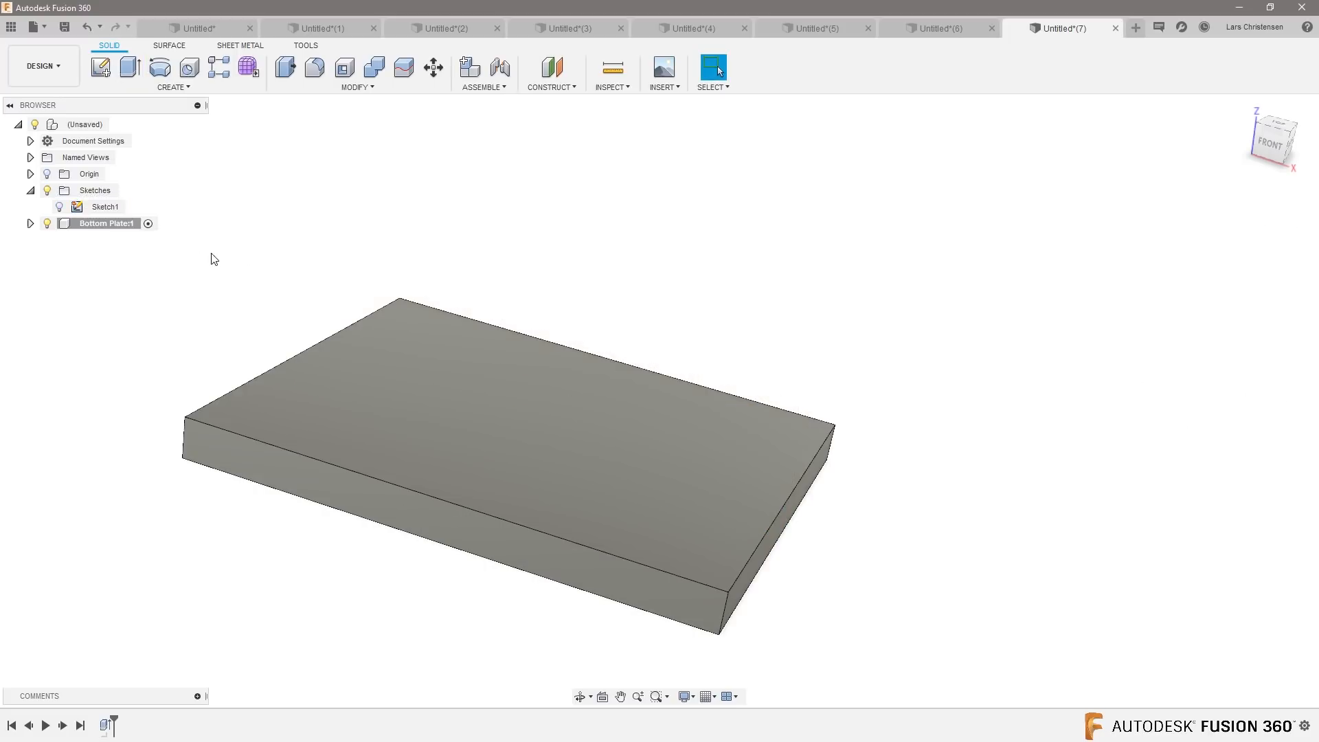
{"action": "left_click", "coordinate": [60, 206]}
{"action": "middle_click_drag", "start_coordinate": [67, 472], "coordinate": [110, 395], "text": "shift"}
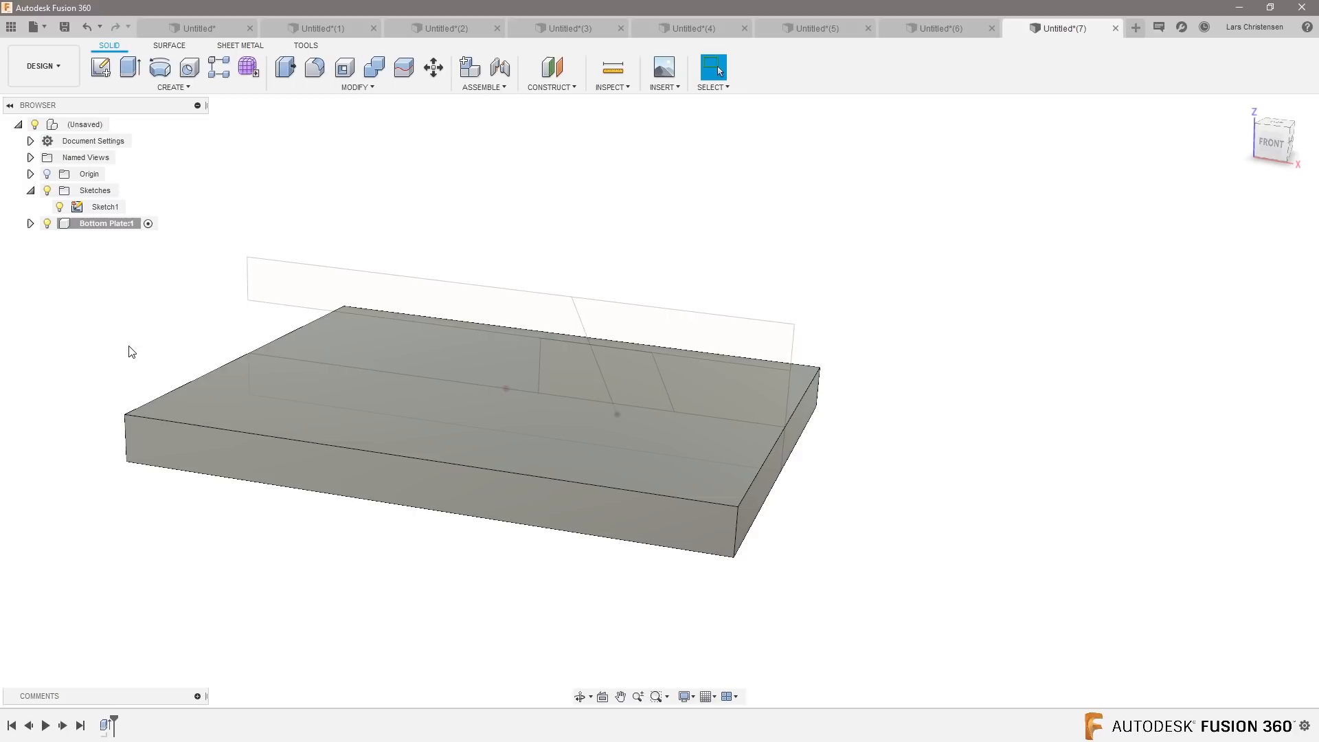
Step: Add a new component under the root and rename it Slider Insert
{"action": "right_click", "coordinate": [95, 121]}
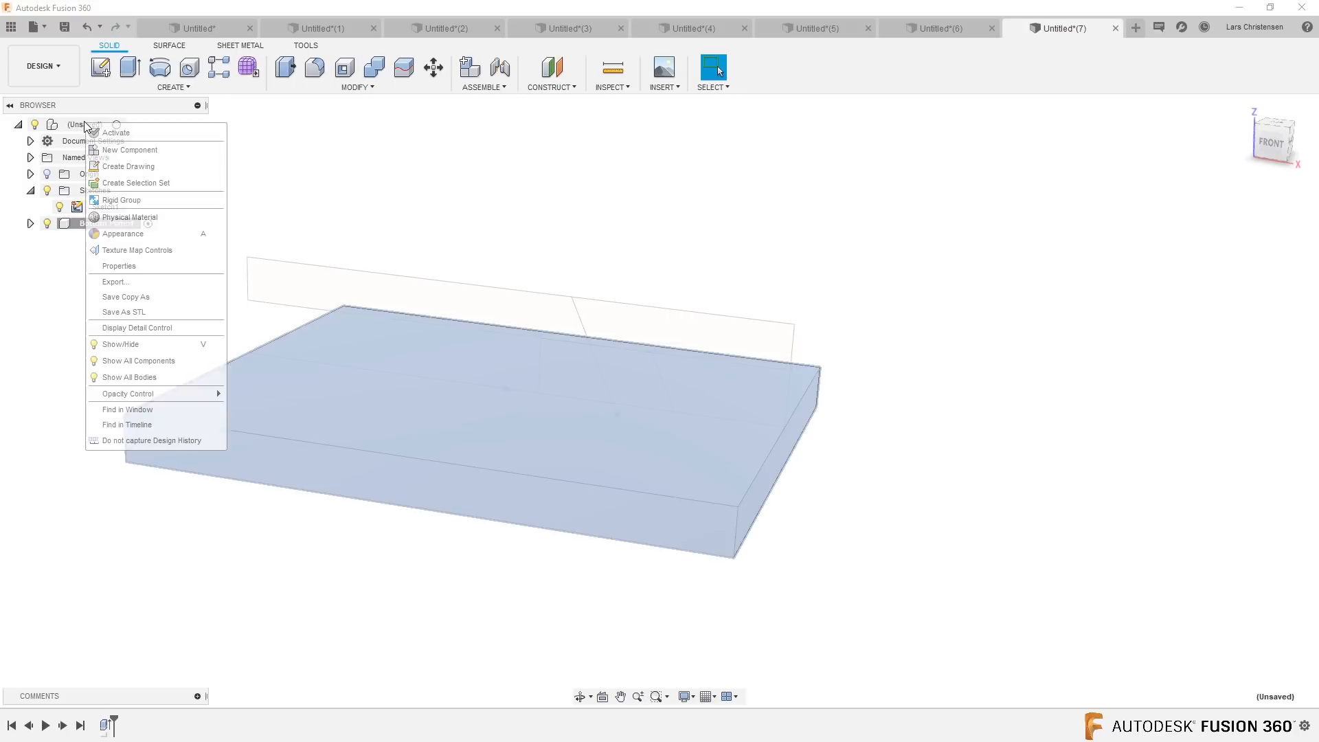
{"action": "left_click", "coordinate": [130, 145]}
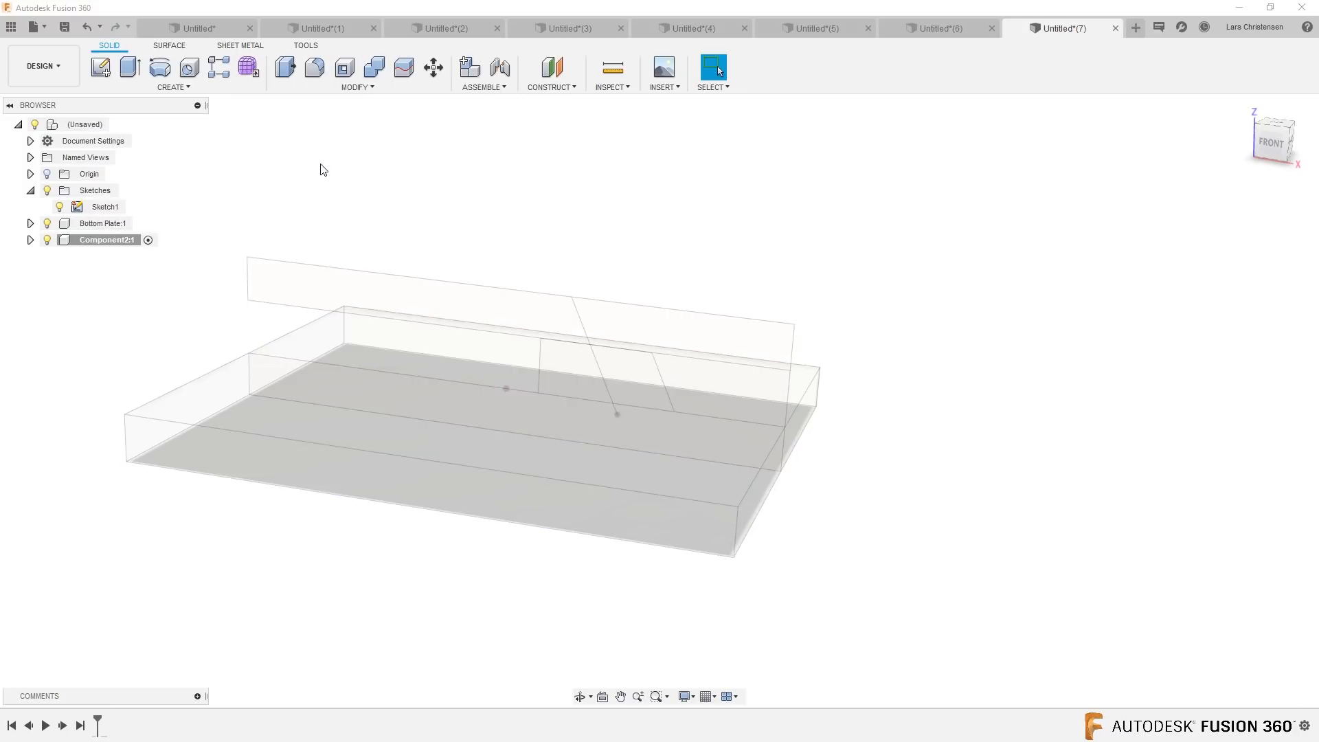
{"action": "left_click", "coordinate": [117, 242]}
{"action": "left_click", "coordinate": [115, 242]}
{"action": "type", "text": "s"}
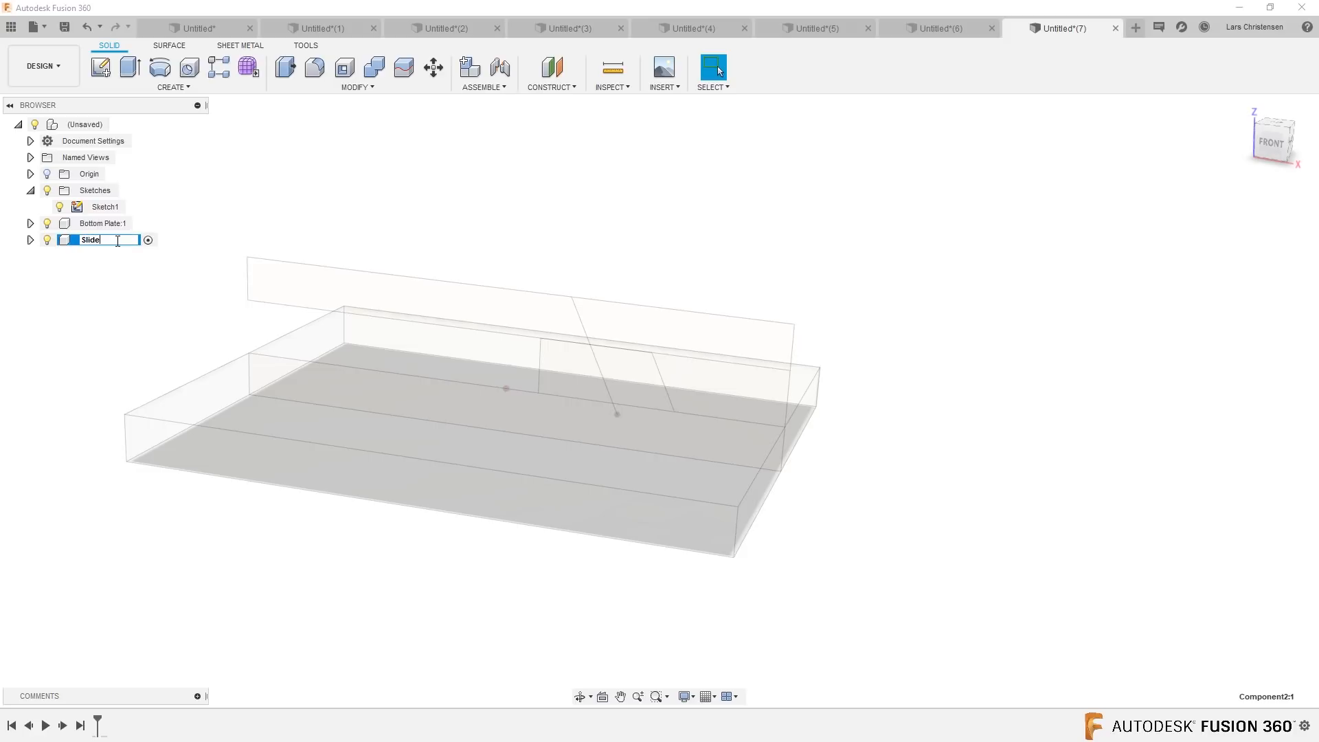
{"action": "key", "text": "Return"}
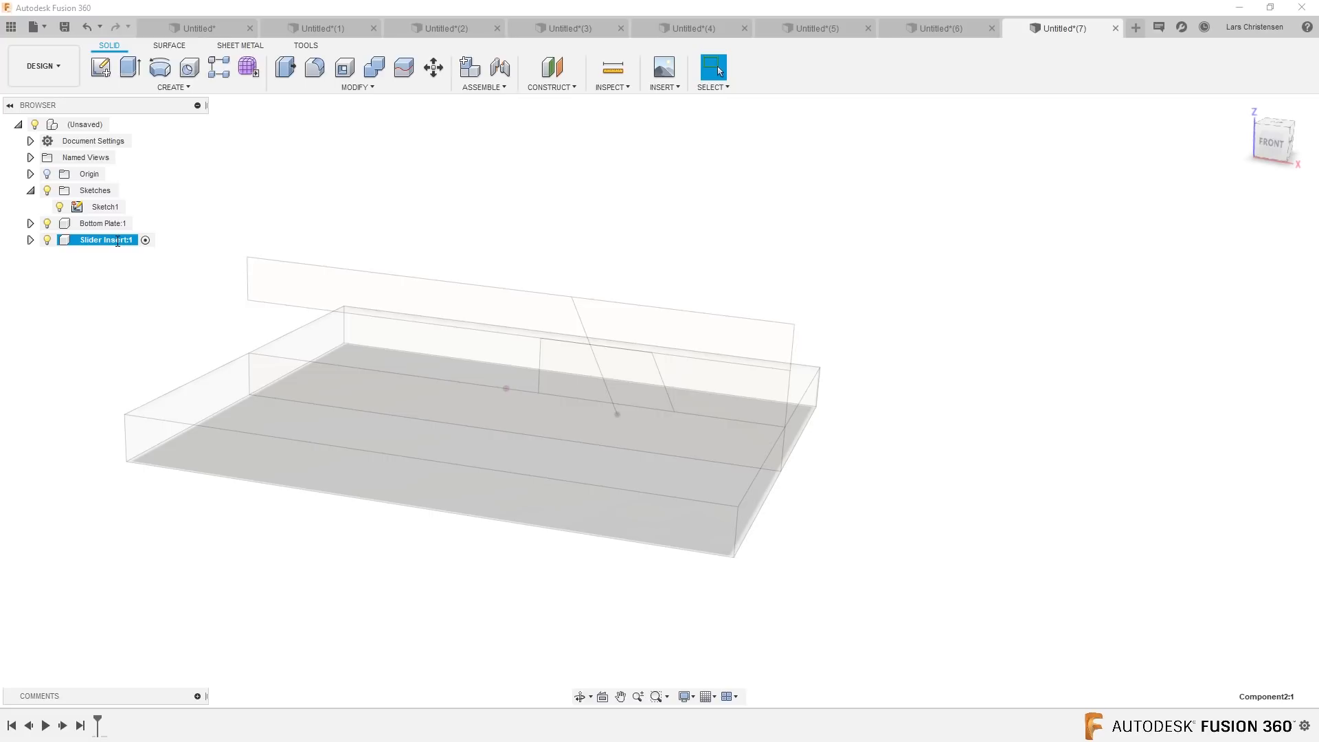
Step: Extrude both slider profiles symmetrically to 25 mm into a solid block
{"action": "left_click", "coordinate": [130, 66]}
{"action": "left_click", "coordinate": [572, 357]}
{"action": "left_click", "coordinate": [636, 371]}
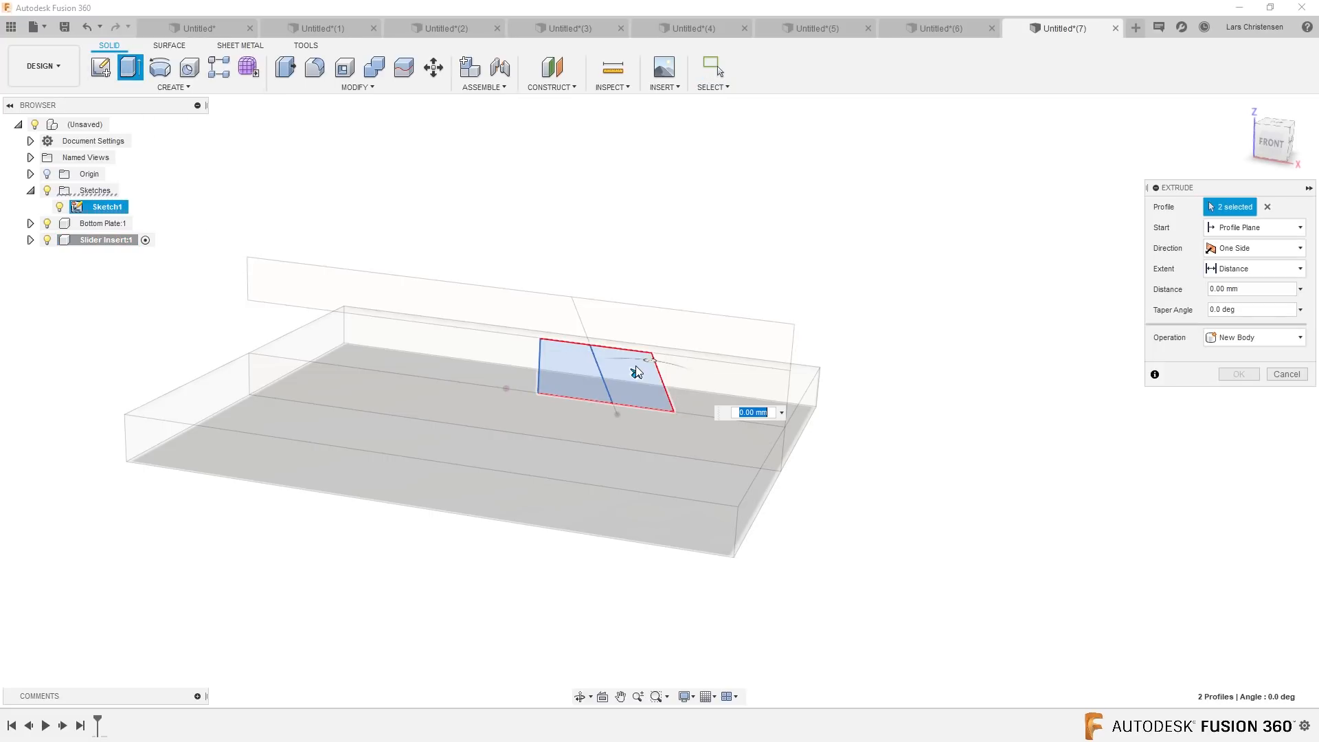
{"action": "left_click", "coordinate": [1251, 248]}
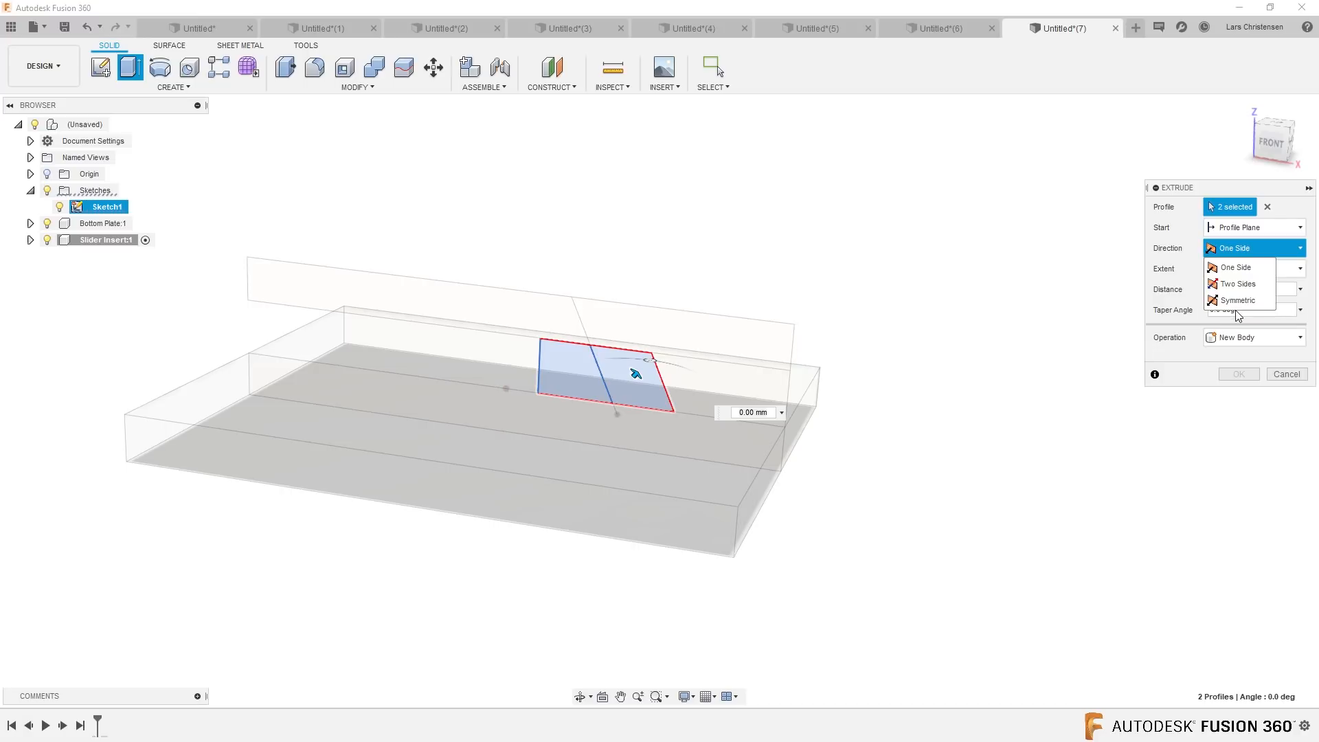
{"action": "left_click", "coordinate": [1238, 300]}
{"action": "middle_click_drag", "start_coordinate": [648, 480], "coordinate": [595, 435], "text": "shift"}
{"action": "left_click_drag", "start_coordinate": [586, 415], "coordinate": [547, 440]}
{"action": "left_click", "coordinate": [1239, 394]}
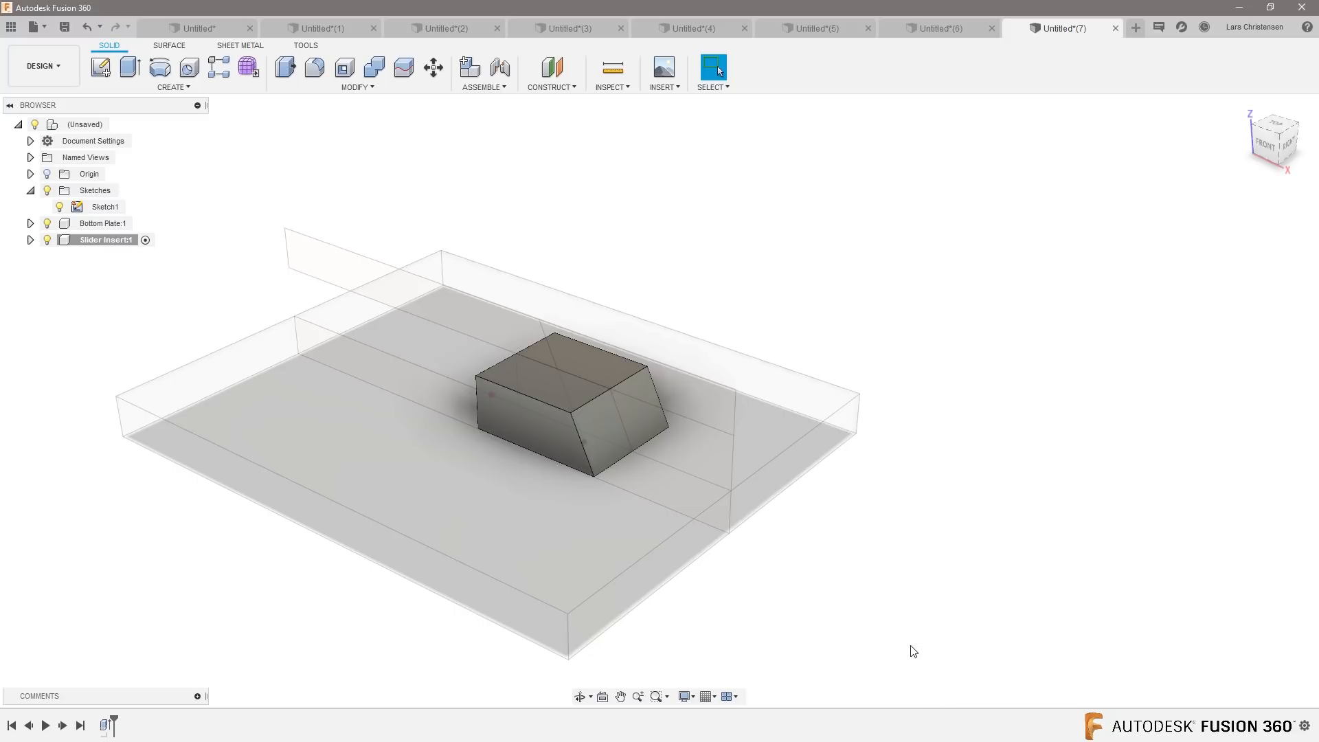
{"action": "mouse_move", "coordinate": [112, 340]}
{"action": "middle_mouse_down", "text": "shift"}
{"action": "mouse_move", "coordinate": [129, 330]}
{"action": "mouse_move", "coordinate": [103, 297]}
{"action": "middle_mouse_up", "text": "shift"}
{"action": "right_click", "coordinate": [87, 123]}
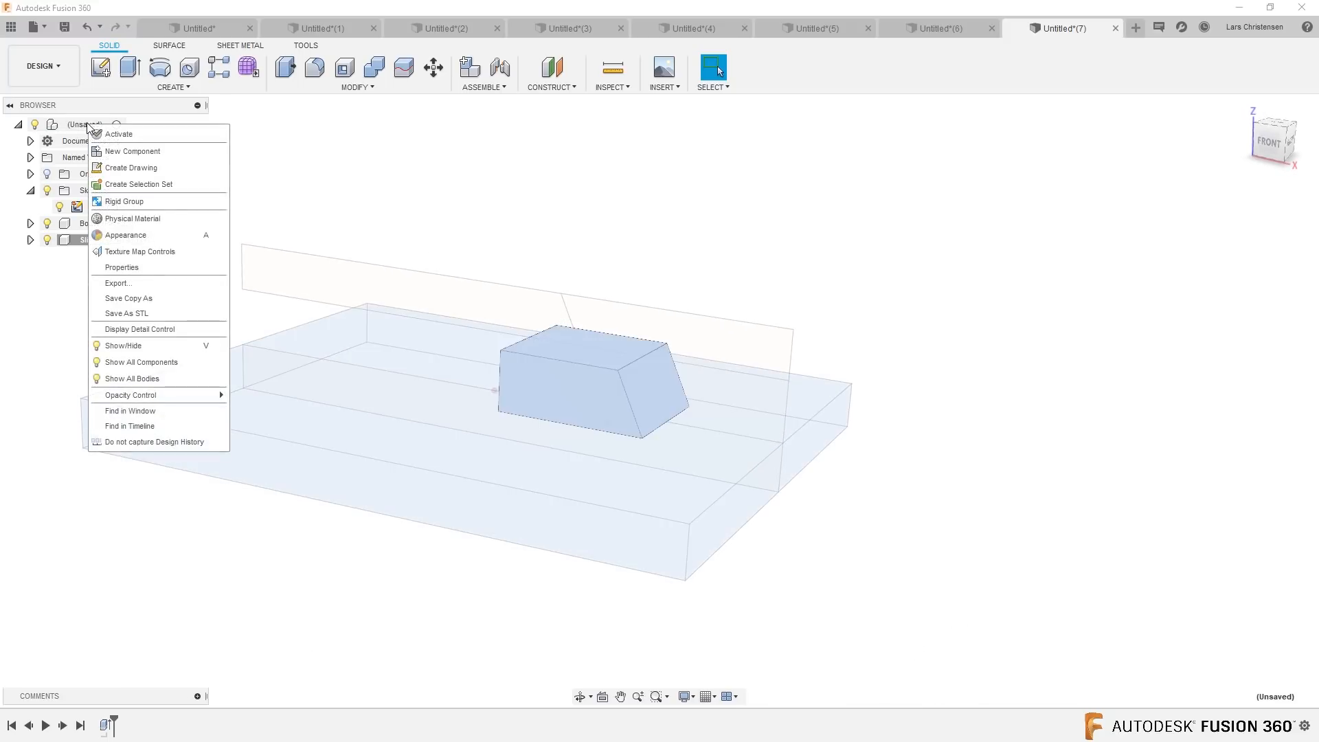
{"action": "left_click", "coordinate": [118, 151]}
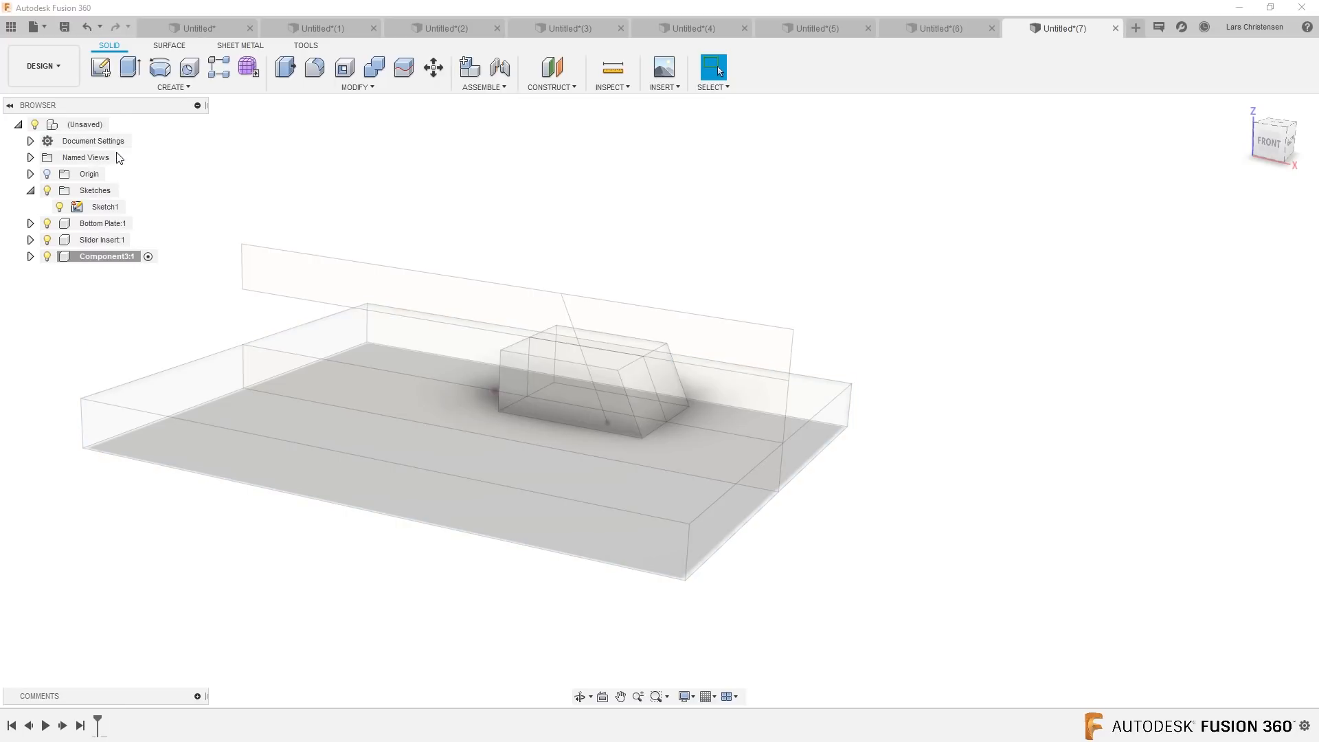
{"action": "double_click", "coordinate": [102, 256]}
{"action": "type", "text": "Top Plate"}
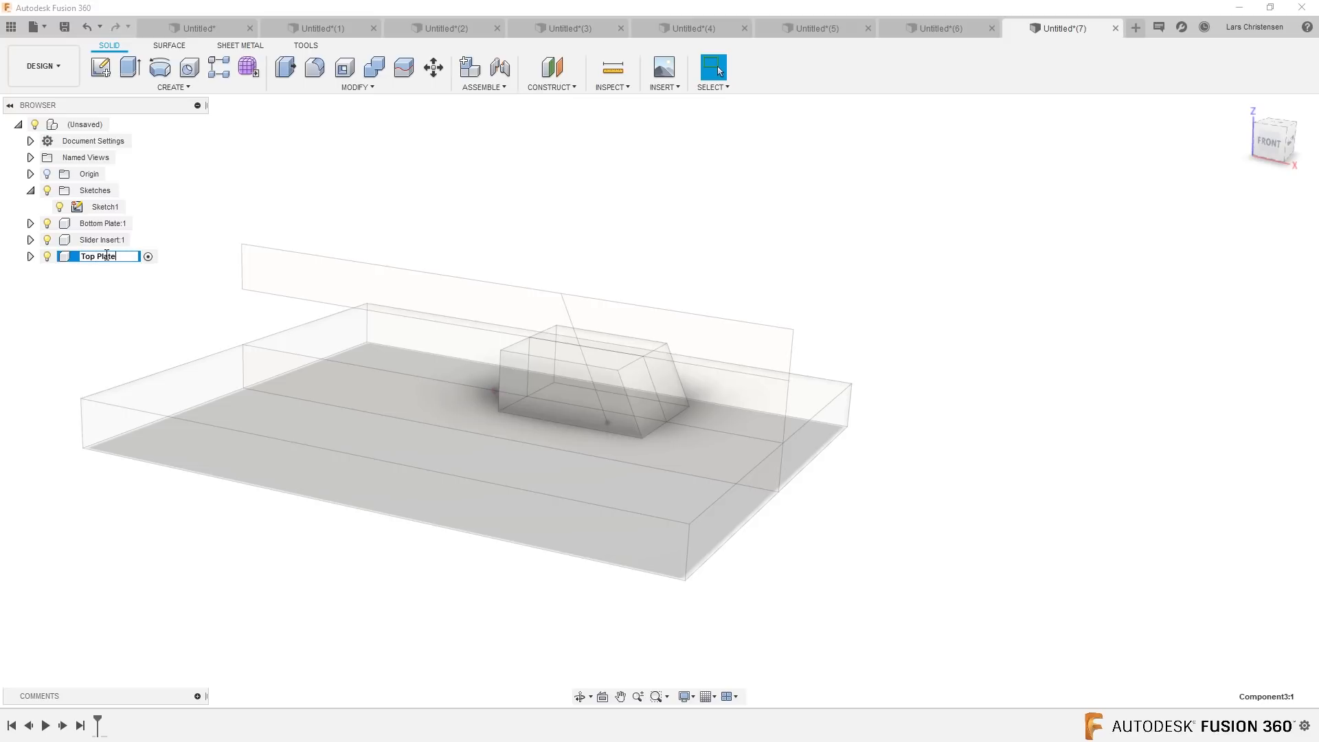
{"action": "key", "text": "Return"}
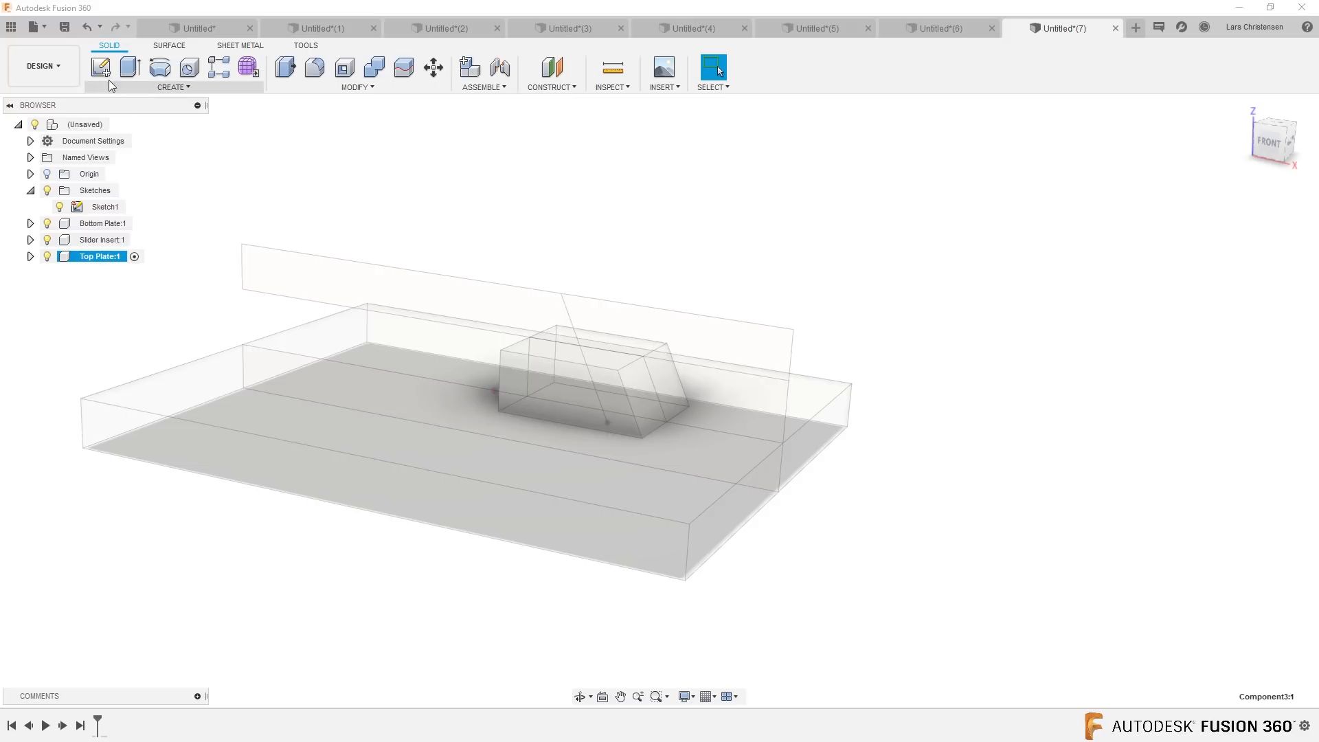
{"action": "left_click", "coordinate": [131, 71]}
{"action": "left_click", "coordinate": [745, 338]}
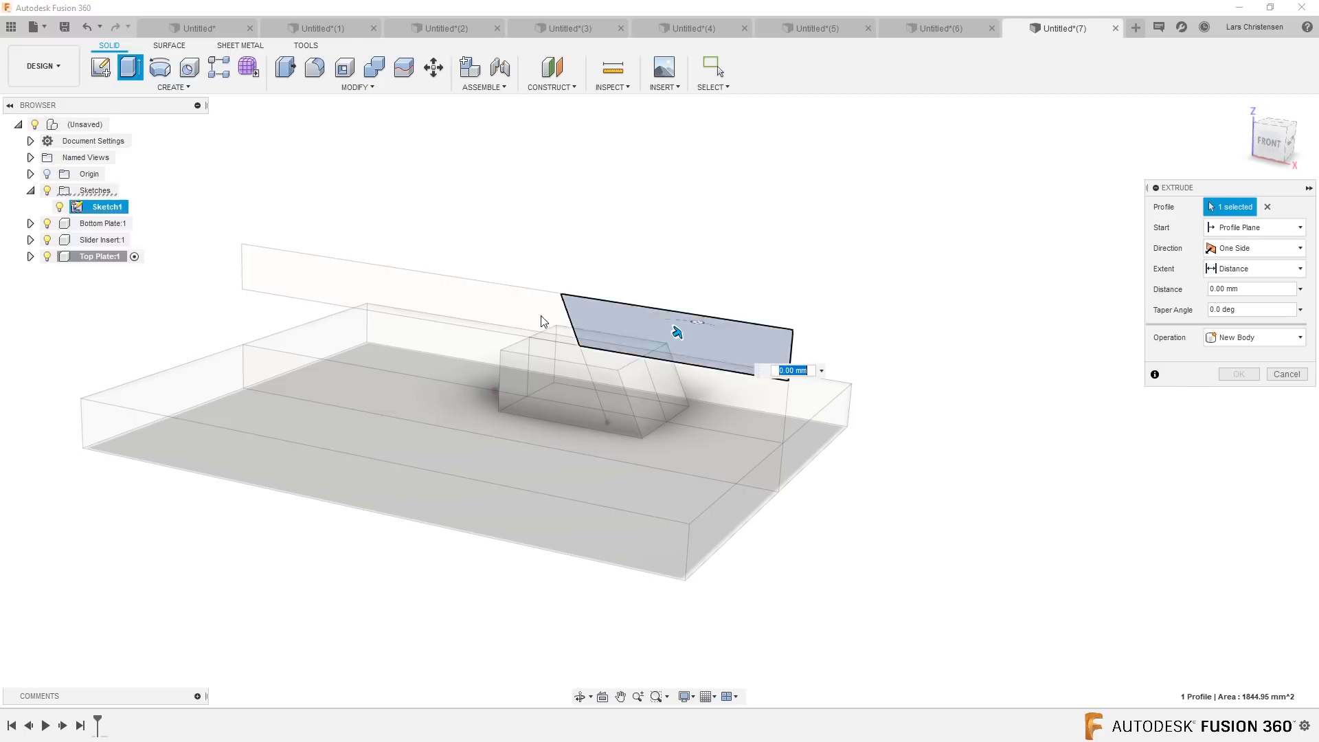
{"action": "left_click", "coordinate": [516, 313]}
{"action": "left_click", "coordinate": [714, 390]}
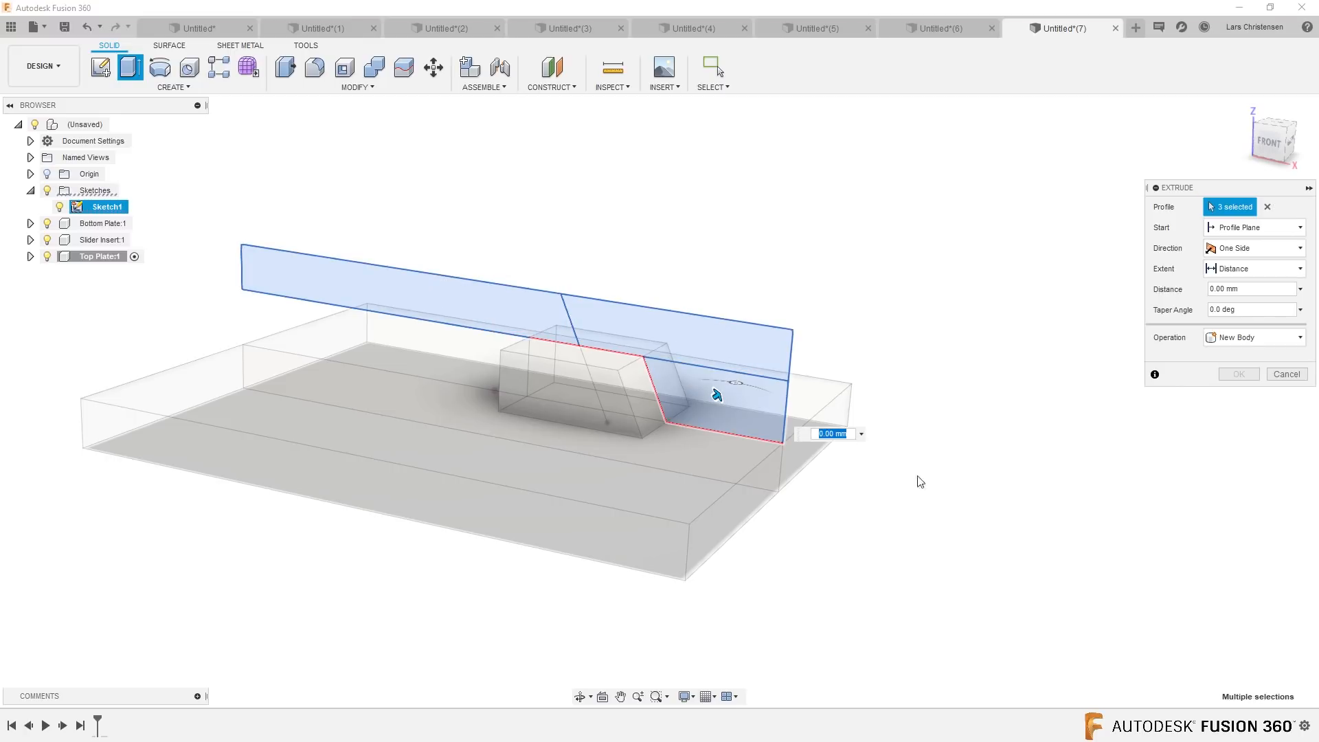
{"action": "left_click", "coordinate": [1256, 248]}
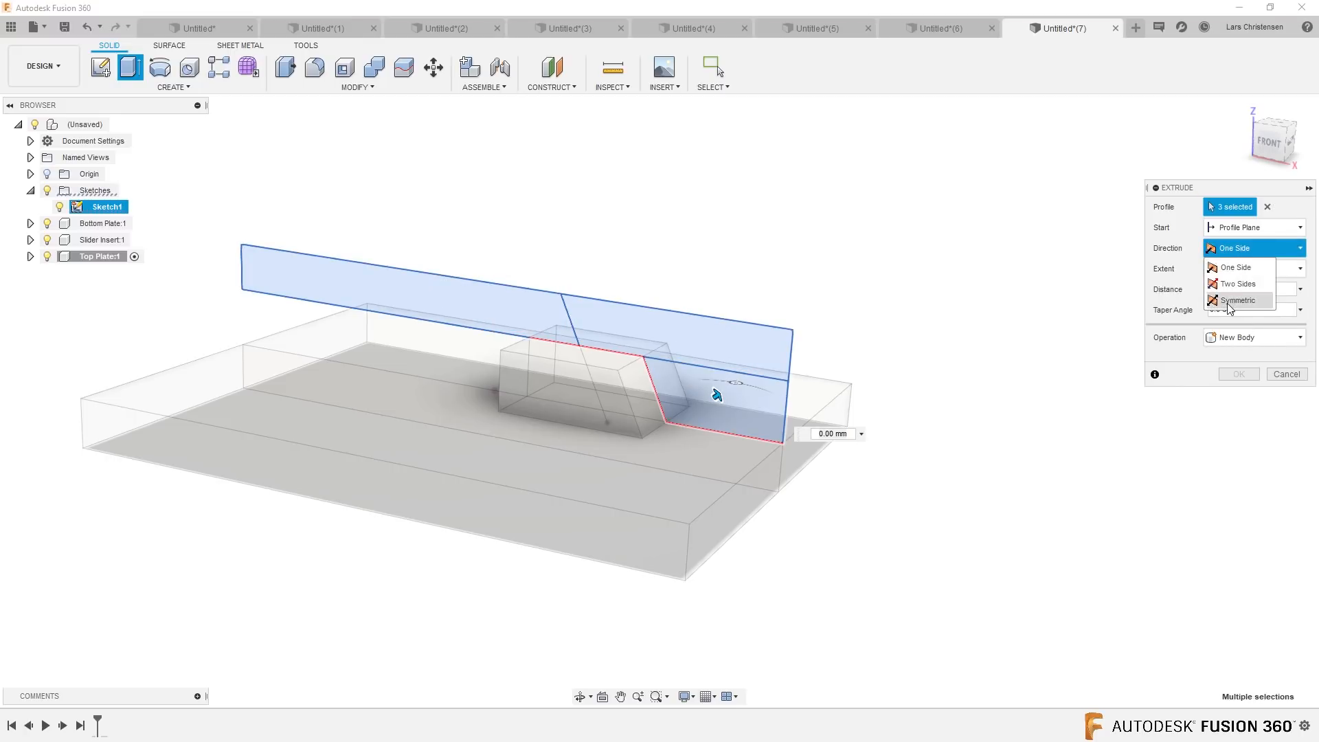
{"action": "left_click", "coordinate": [1237, 298]}
{"action": "middle_click_drag", "start_coordinate": [751, 415], "coordinate": [722, 459], "text": "shift"}
{"action": "left_click_drag", "start_coordinate": [673, 419], "coordinate": [543, 502]}
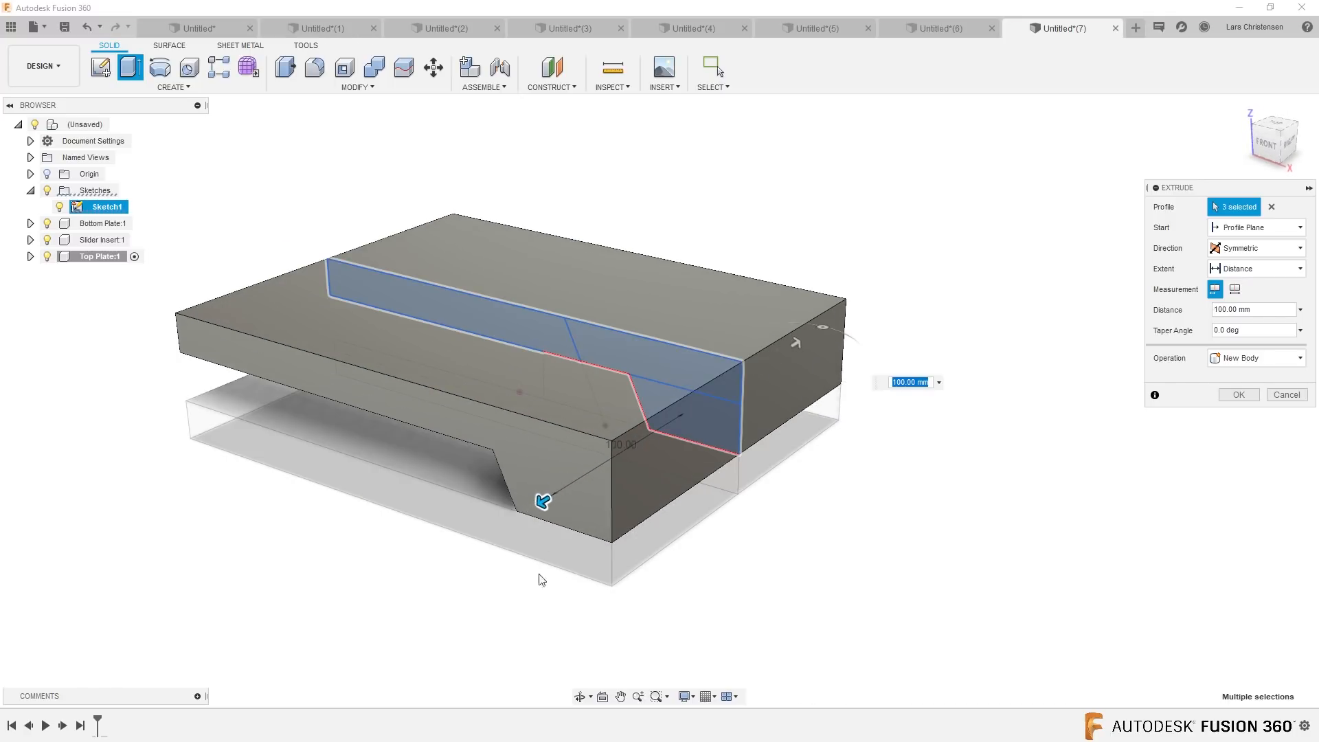
{"action": "left_click", "coordinate": [1238, 394]}
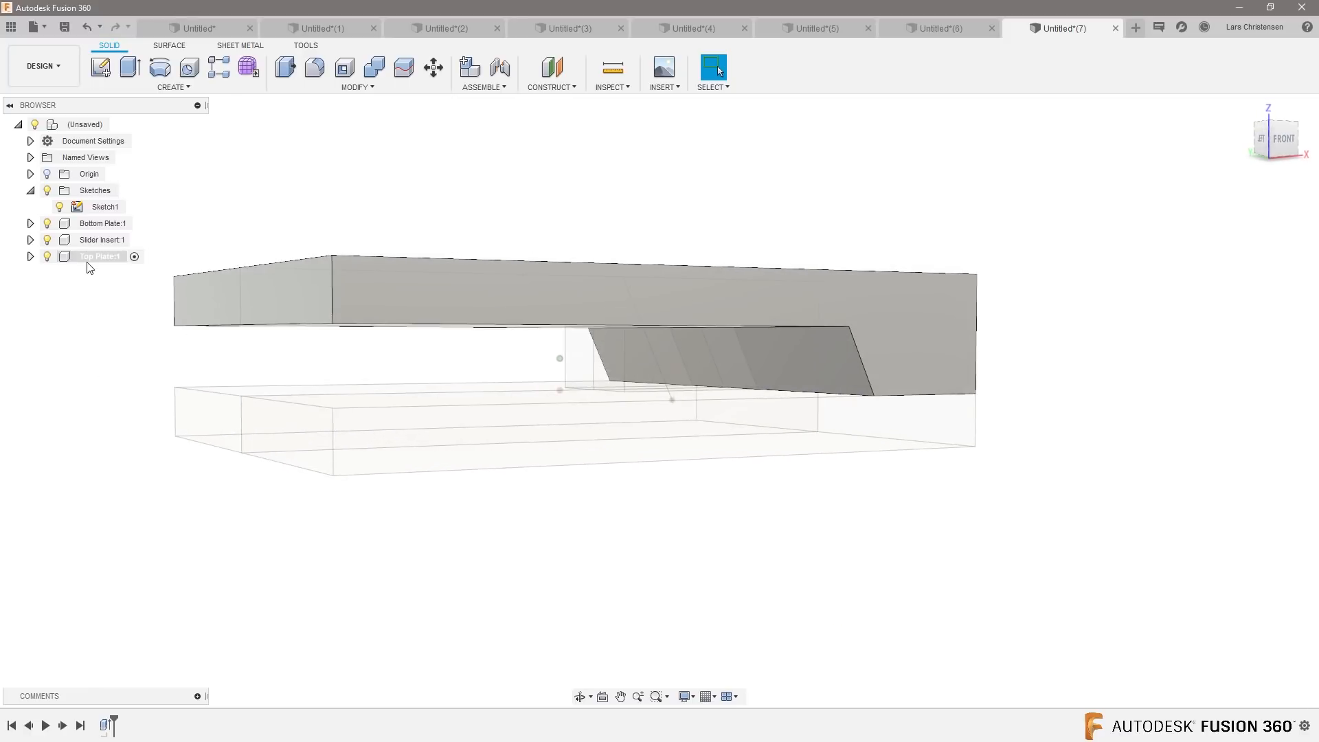
{"action": "left_click", "coordinate": [105, 222]}
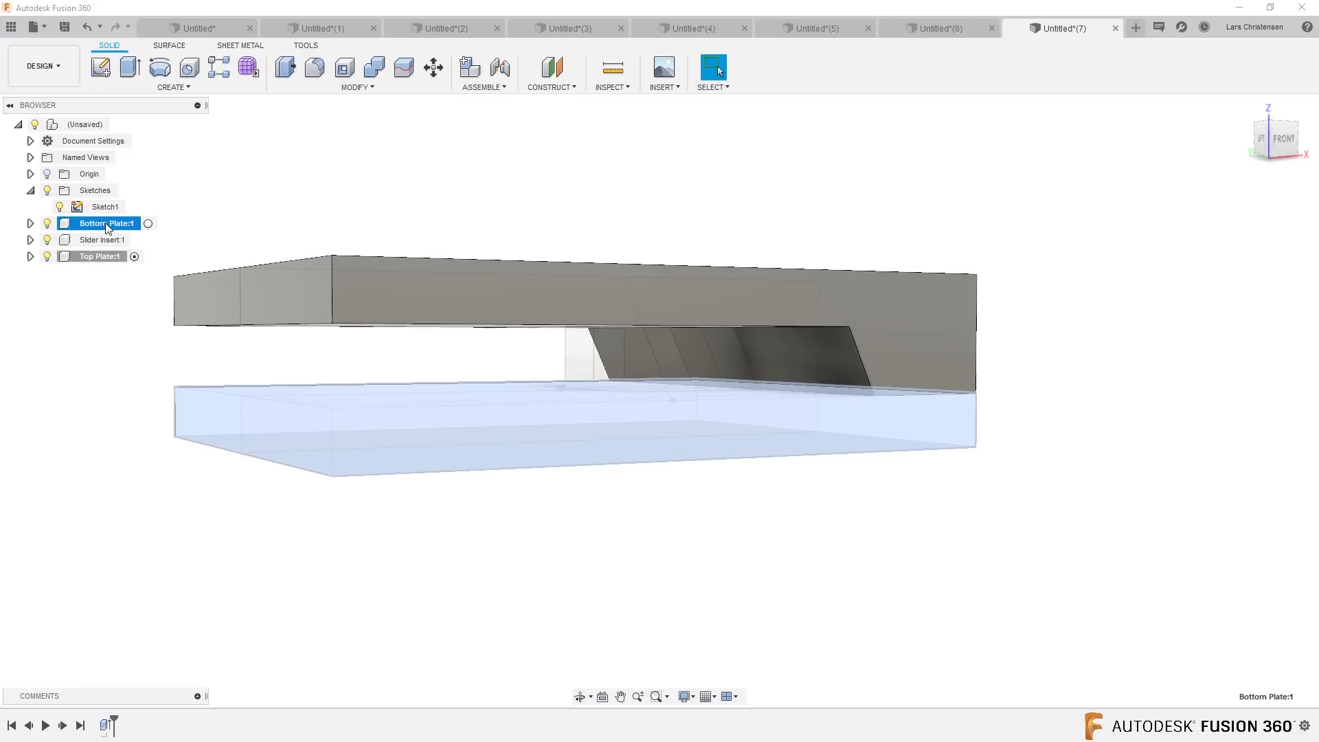
{"action": "left_click", "coordinate": [101, 237]}
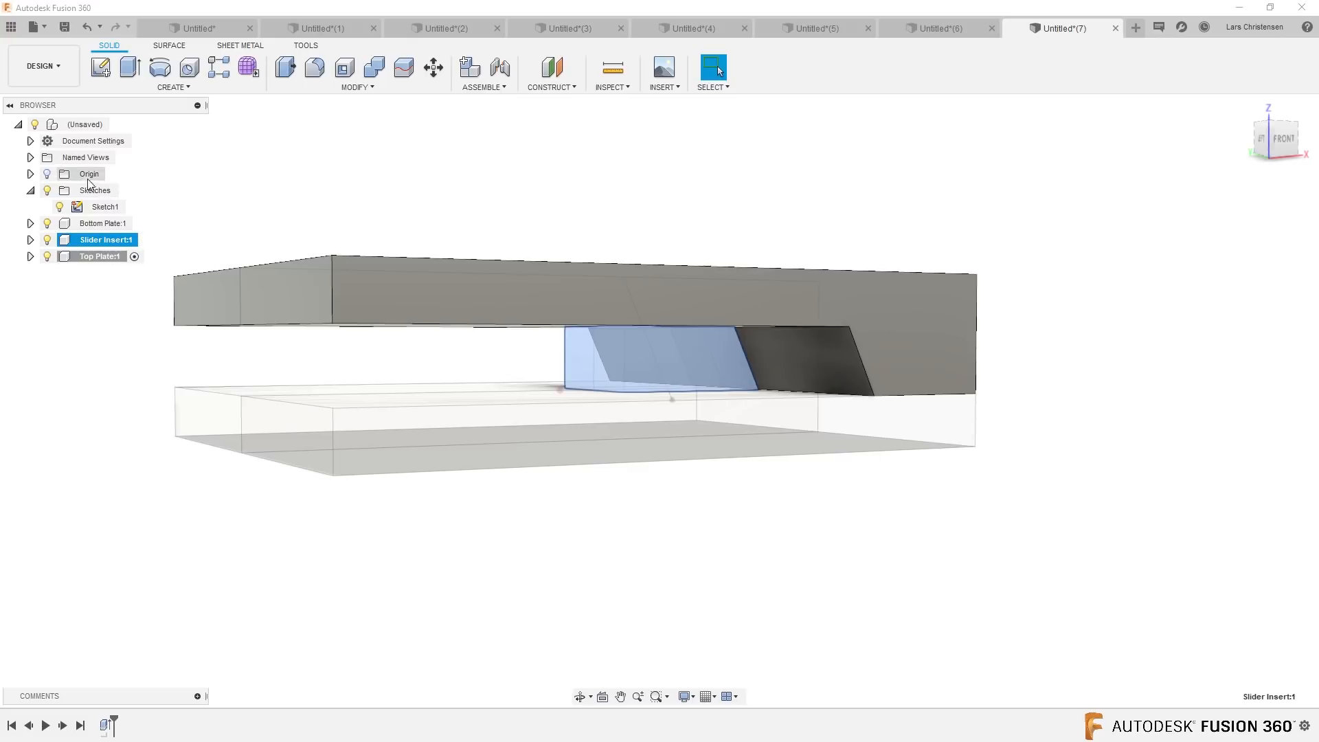
{"action": "left_click", "coordinate": [95, 125]}
{"action": "left_click", "coordinate": [118, 124]}
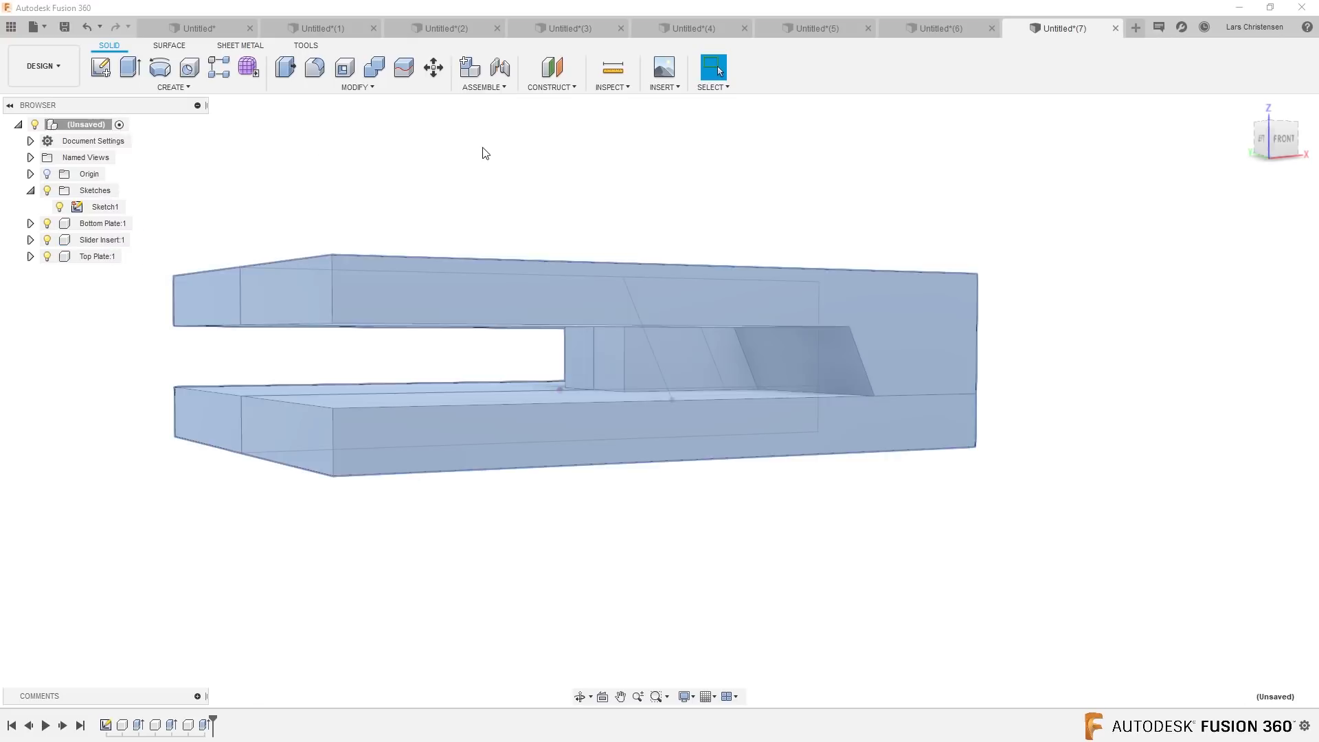
{"action": "left_click", "coordinate": [483, 154]}
{"action": "middle_click_drag", "start_coordinate": [1148, 279], "coordinate": [662, 392], "text": "shift"}
{"action": "middle_click_drag", "start_coordinate": [628, 348], "coordinate": [550, 333], "text": "shift"}
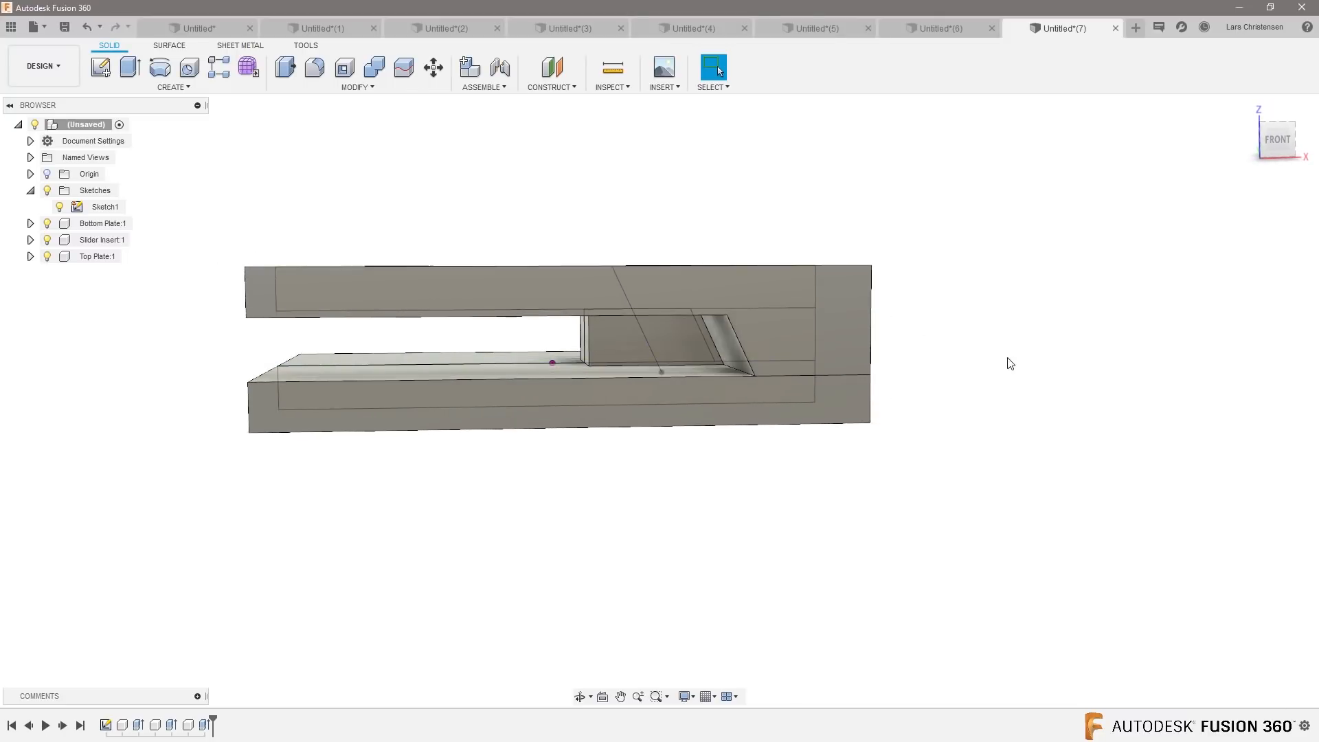
{"action": "middle_click_drag", "start_coordinate": [1070, 385], "coordinate": [831, 526], "text": "shift"}
{"action": "left_click", "coordinate": [775, 343]}
{"action": "left_click", "coordinate": [834, 528]}
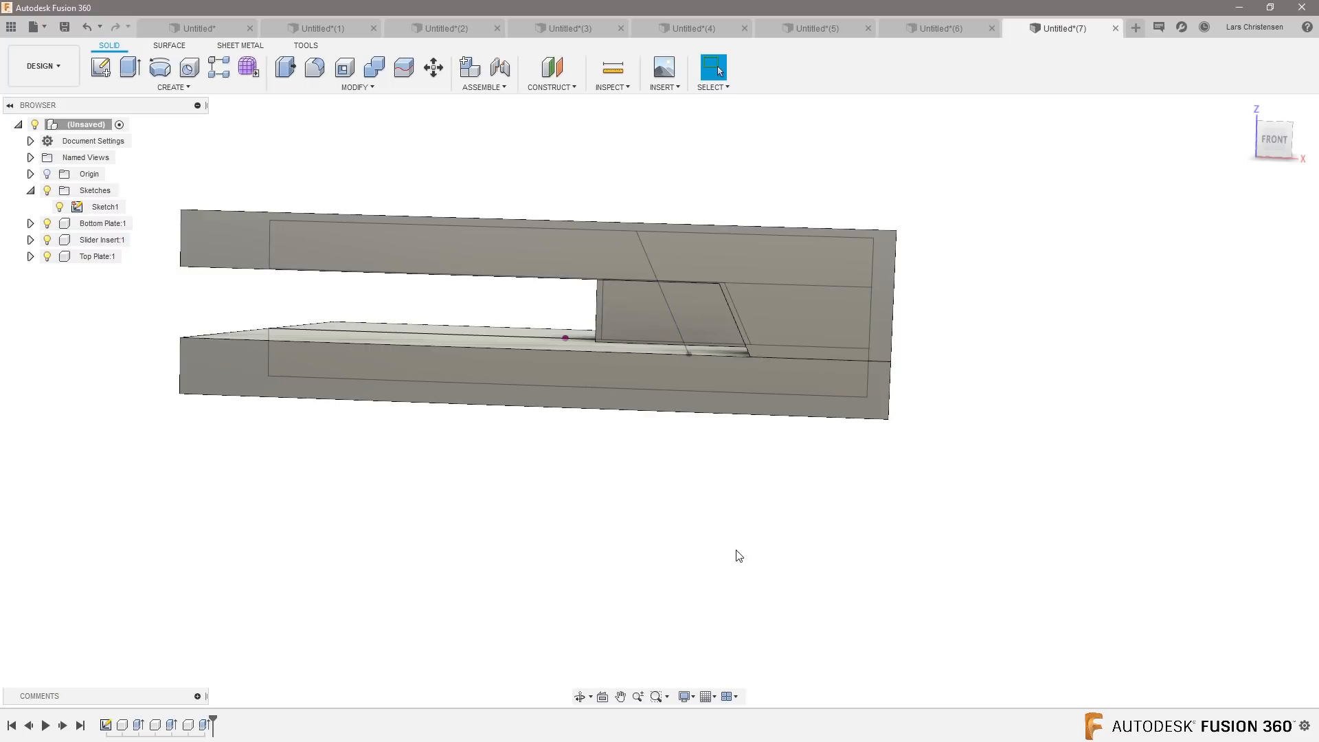
{"action": "middle_click_drag", "start_coordinate": [694, 488], "coordinate": [750, 486], "text": "shift"}
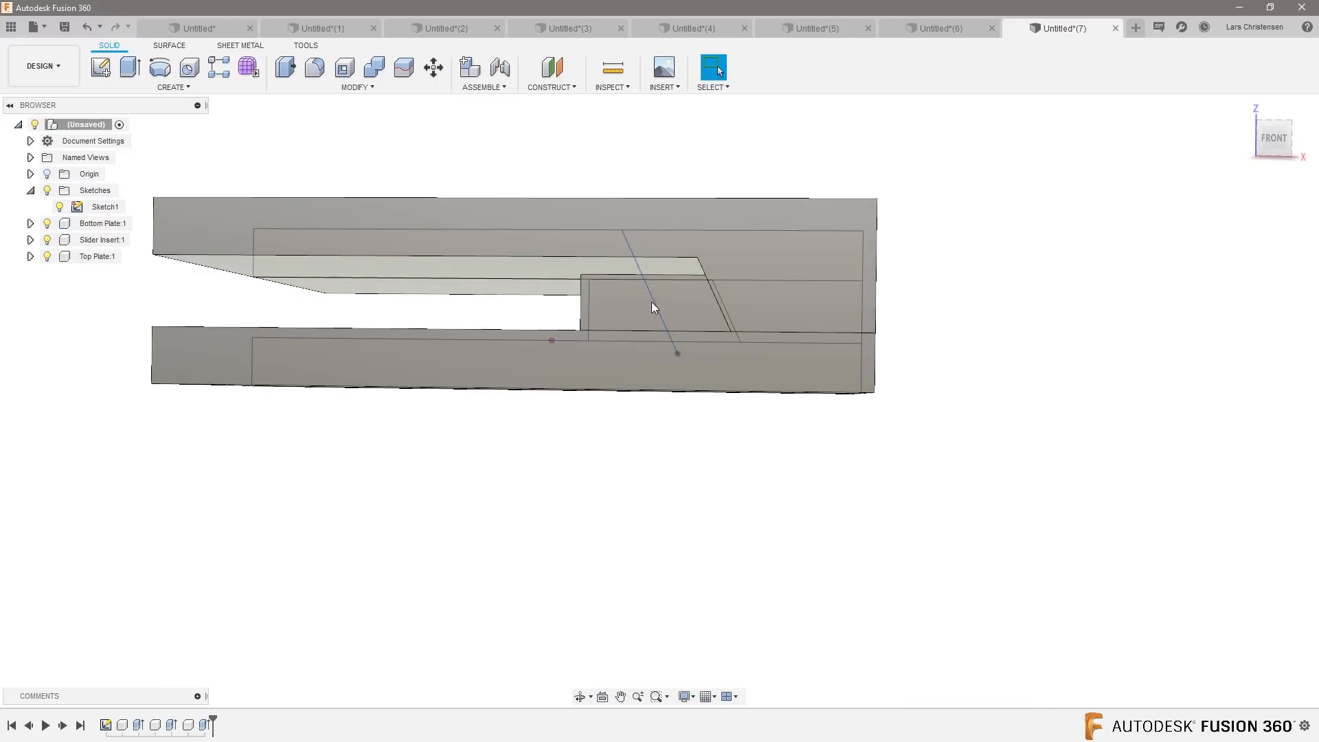
{"action": "middle_click_drag", "start_coordinate": [697, 550], "coordinate": [399, 615], "text": "shift"}
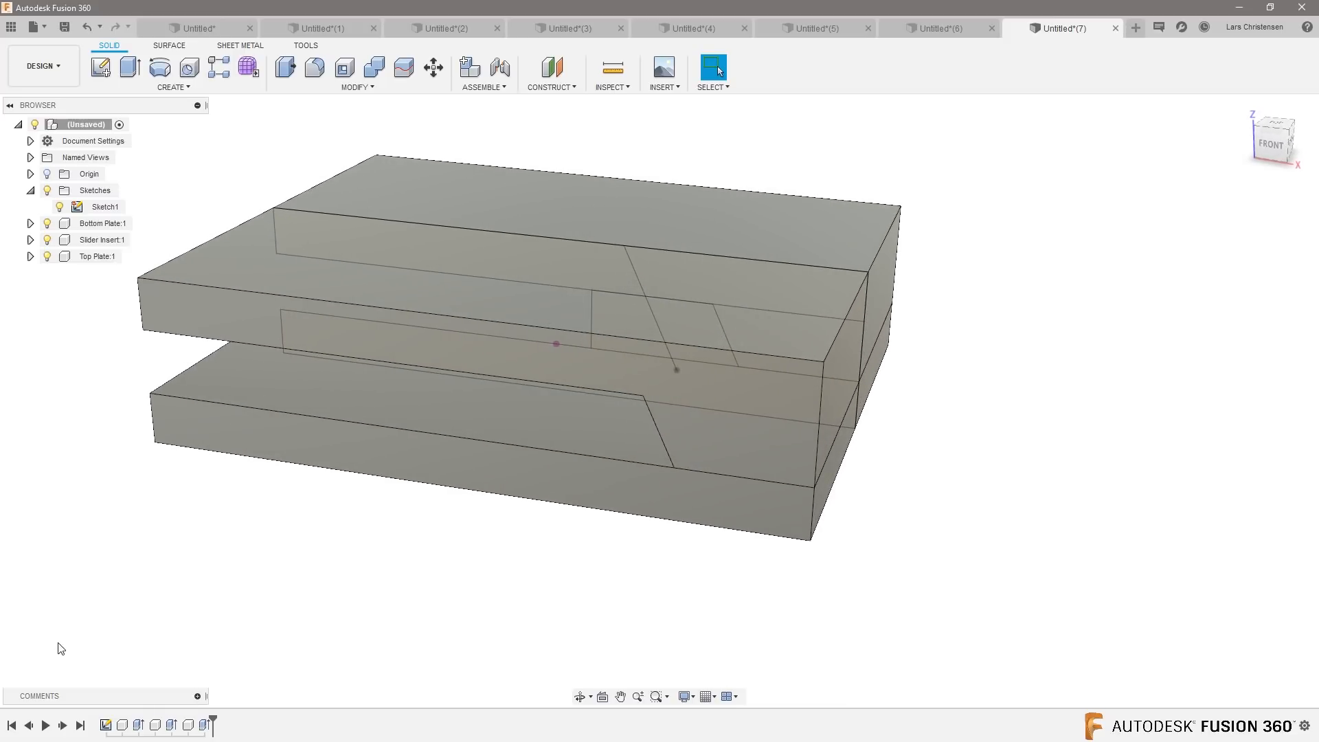
Step: Add a fourth component under the root and rename it Slider Pin
{"action": "right_click", "coordinate": [81, 125]}
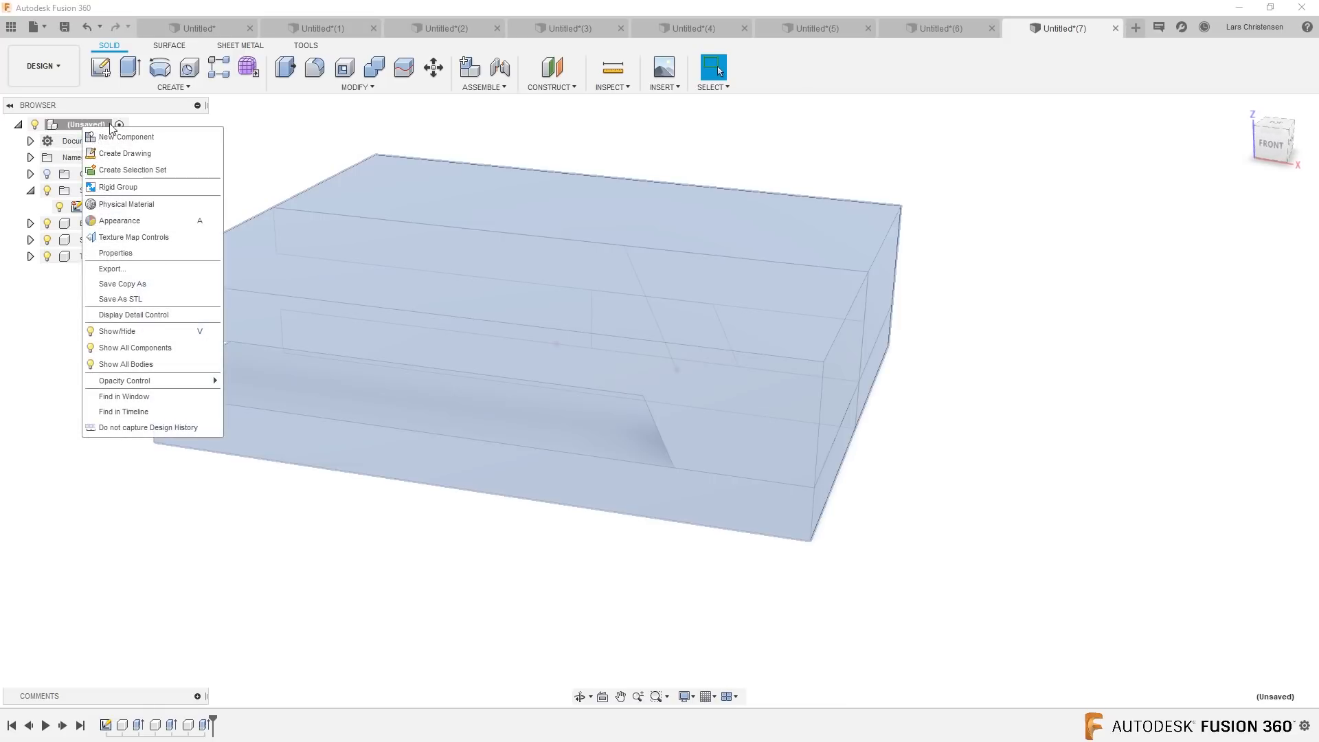
{"action": "left_click", "coordinate": [115, 137]}
{"action": "left_click", "coordinate": [101, 274]}
{"action": "double_click", "coordinate": [102, 273]}
{"action": "type", "text": "Slider Pin"}
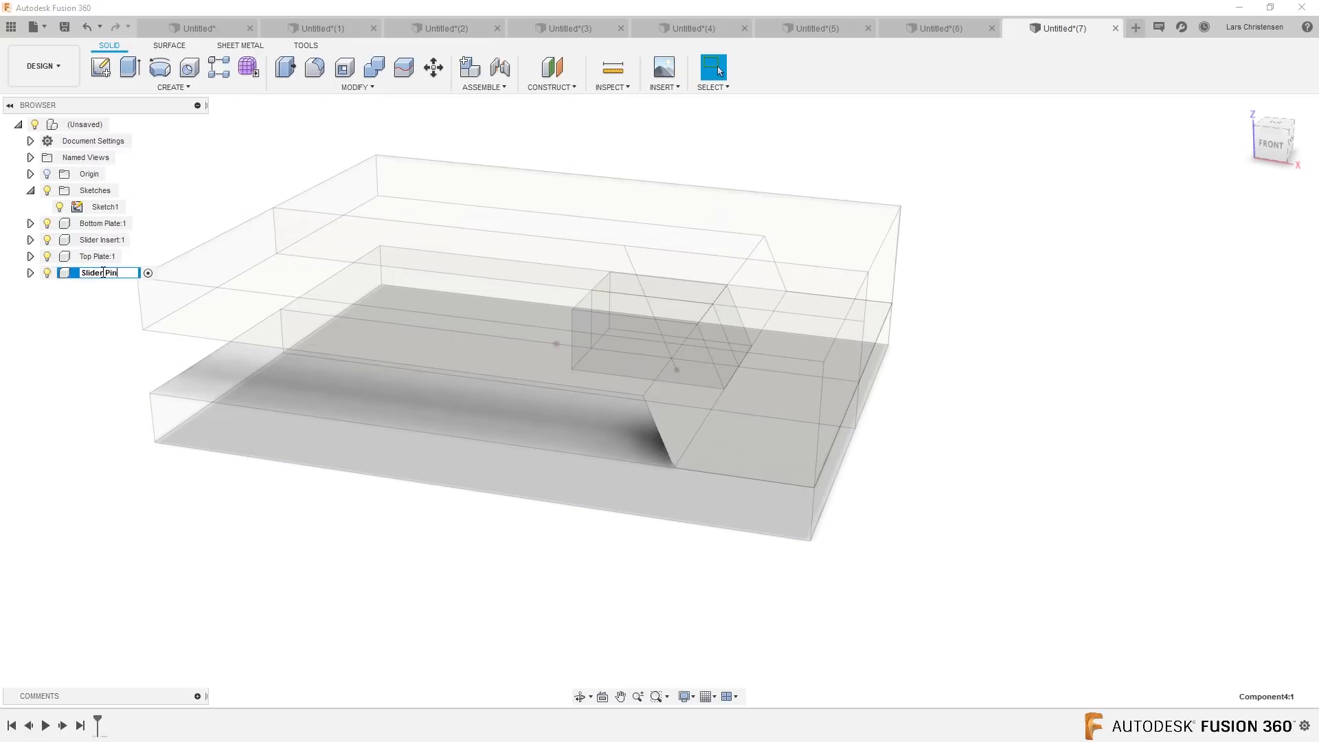
{"action": "key", "text": "Return"}
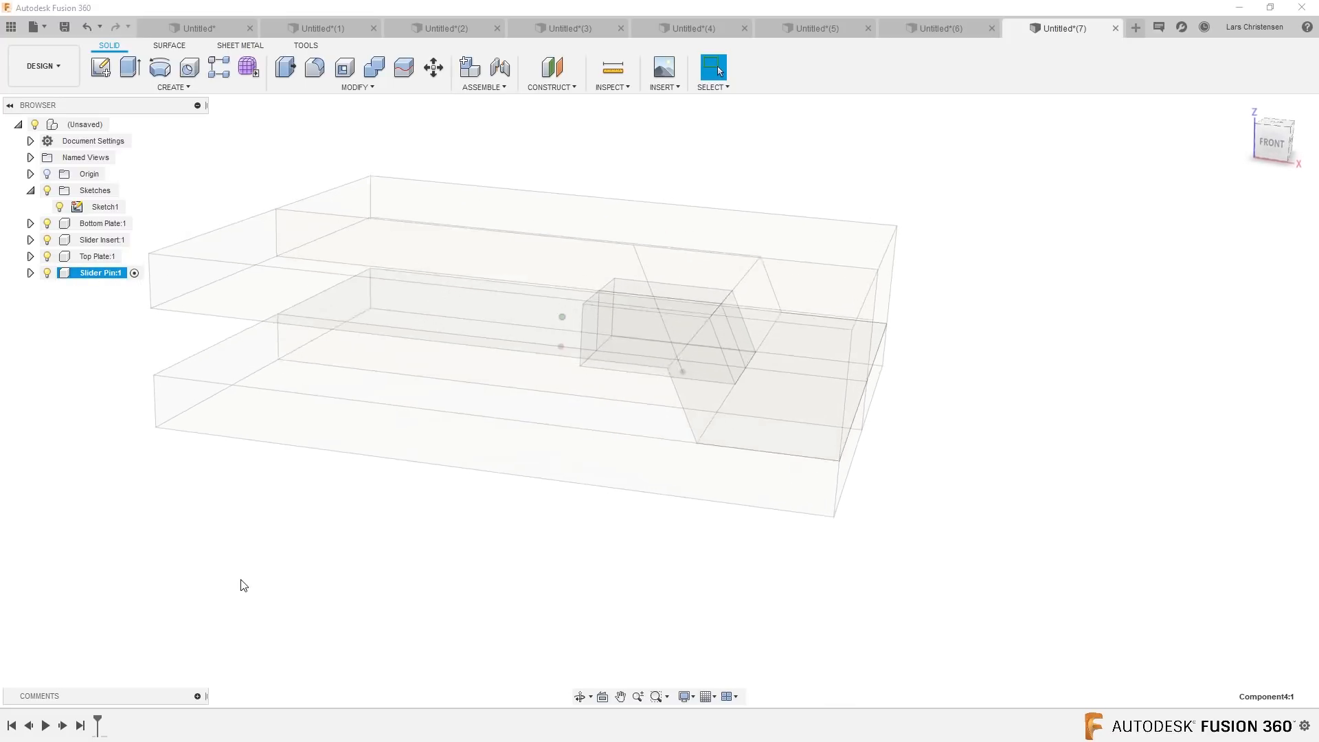
{"action": "left_click", "coordinate": [101, 77]}
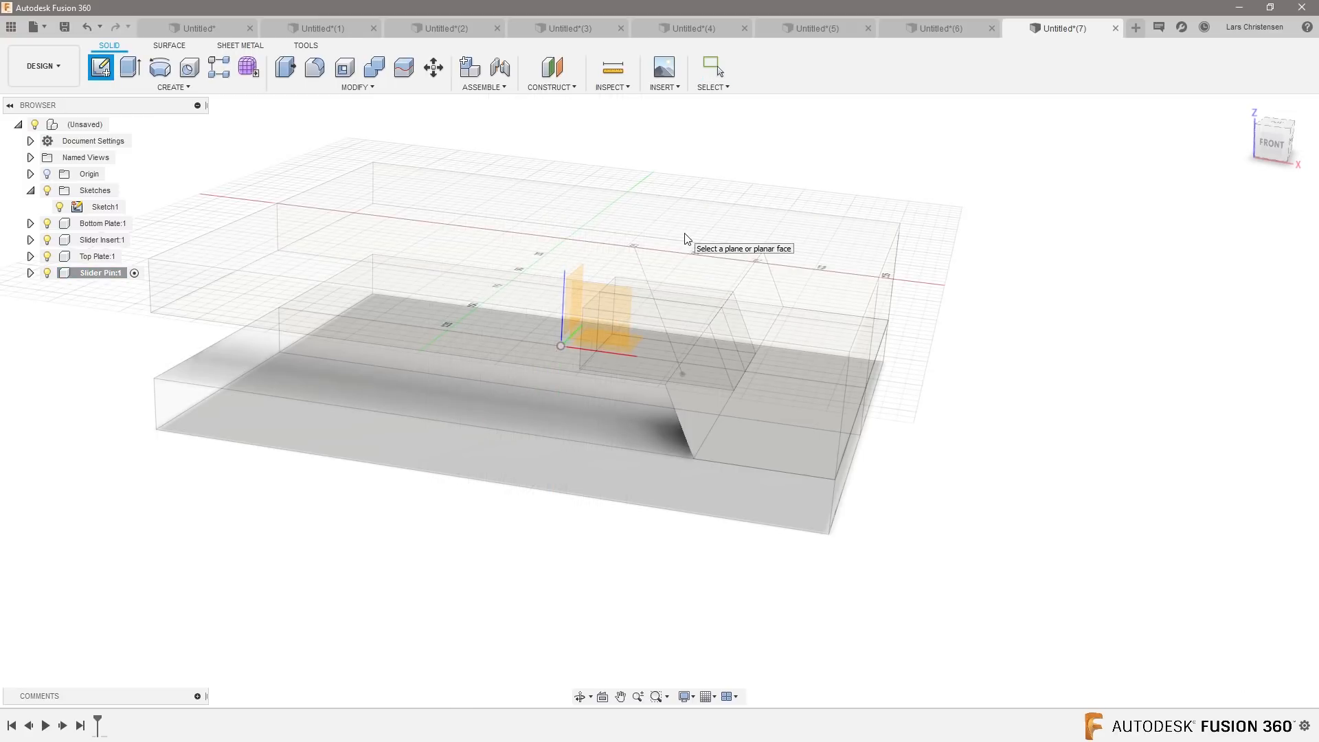
Step: Start a sketch on the top plate's top face and try projecting the overlapping geometry, then cancel
{"action": "left_click", "coordinate": [677, 261]}
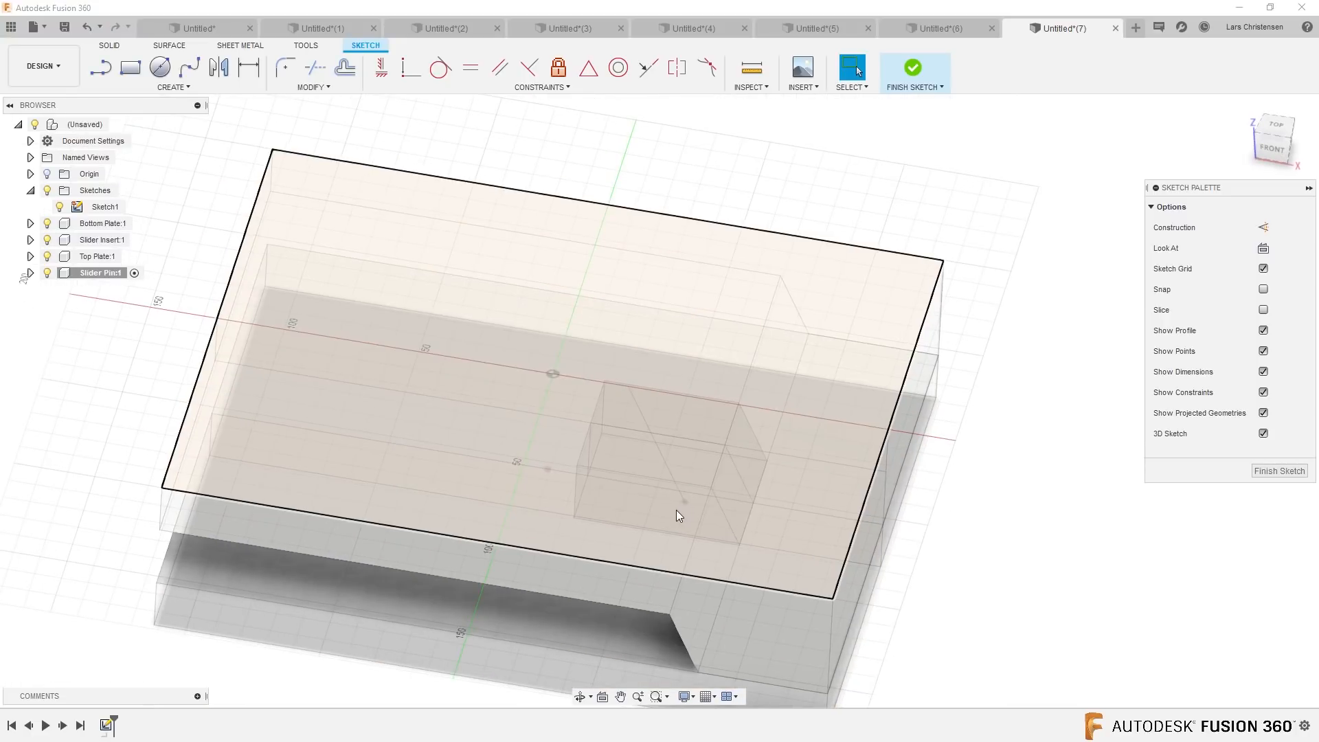
{"action": "key", "text": "p"}
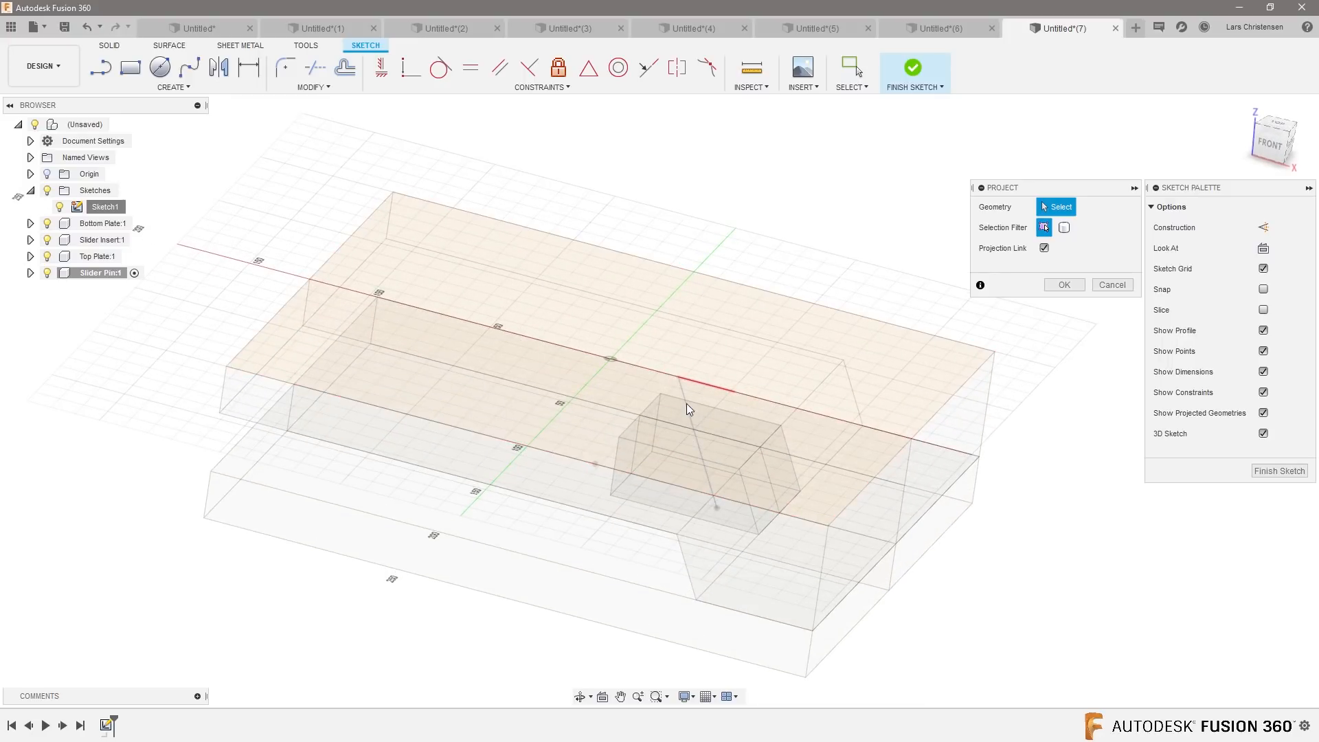
{"action": "left_click", "coordinate": [686, 403]}
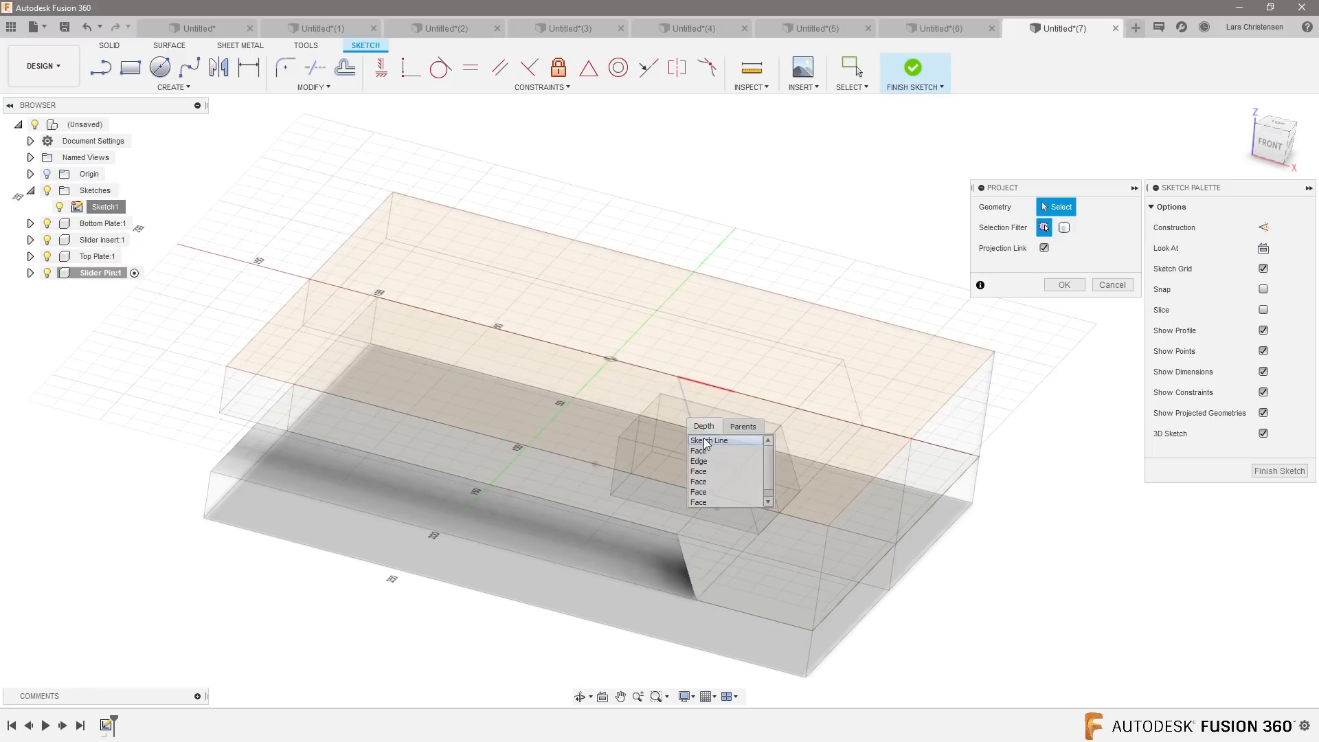
{"action": "scroll", "coordinate": [702, 473], "scroll_direction": "down", "scroll_amount": 1}
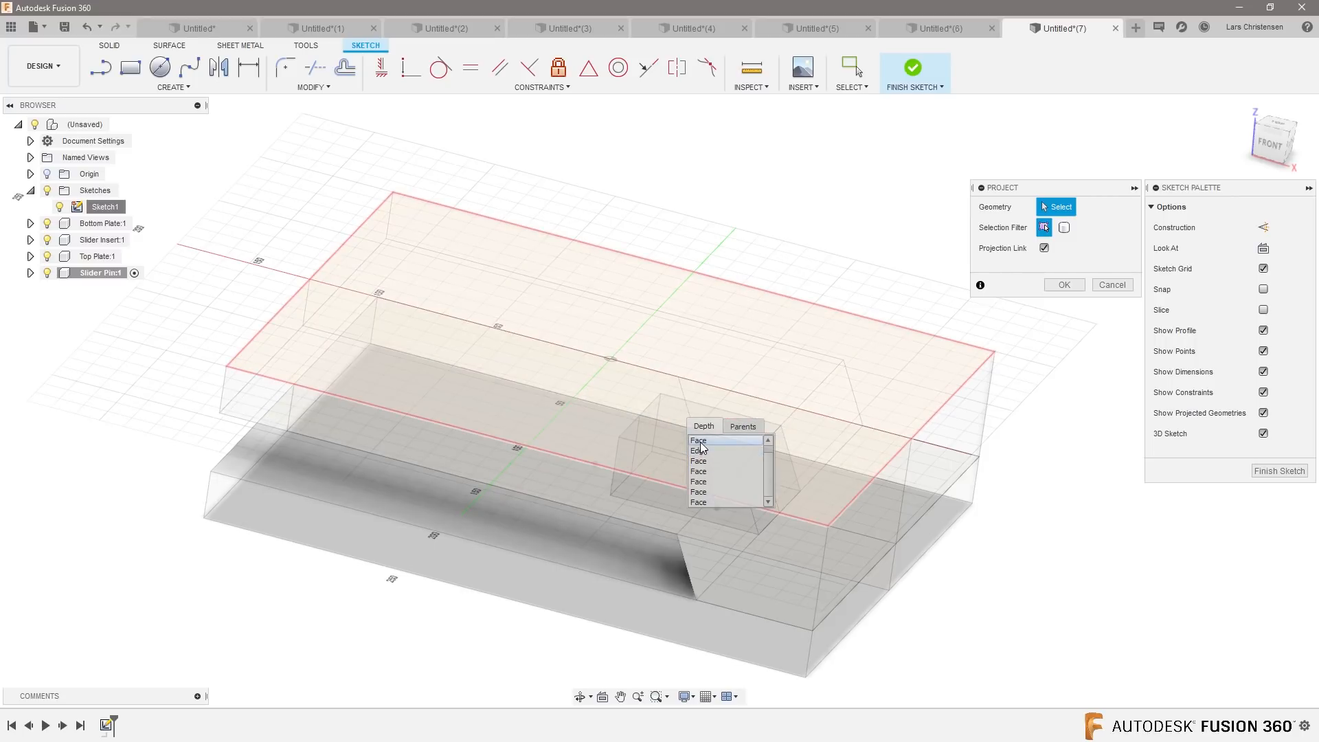
{"action": "left_click", "coordinate": [1112, 285]}
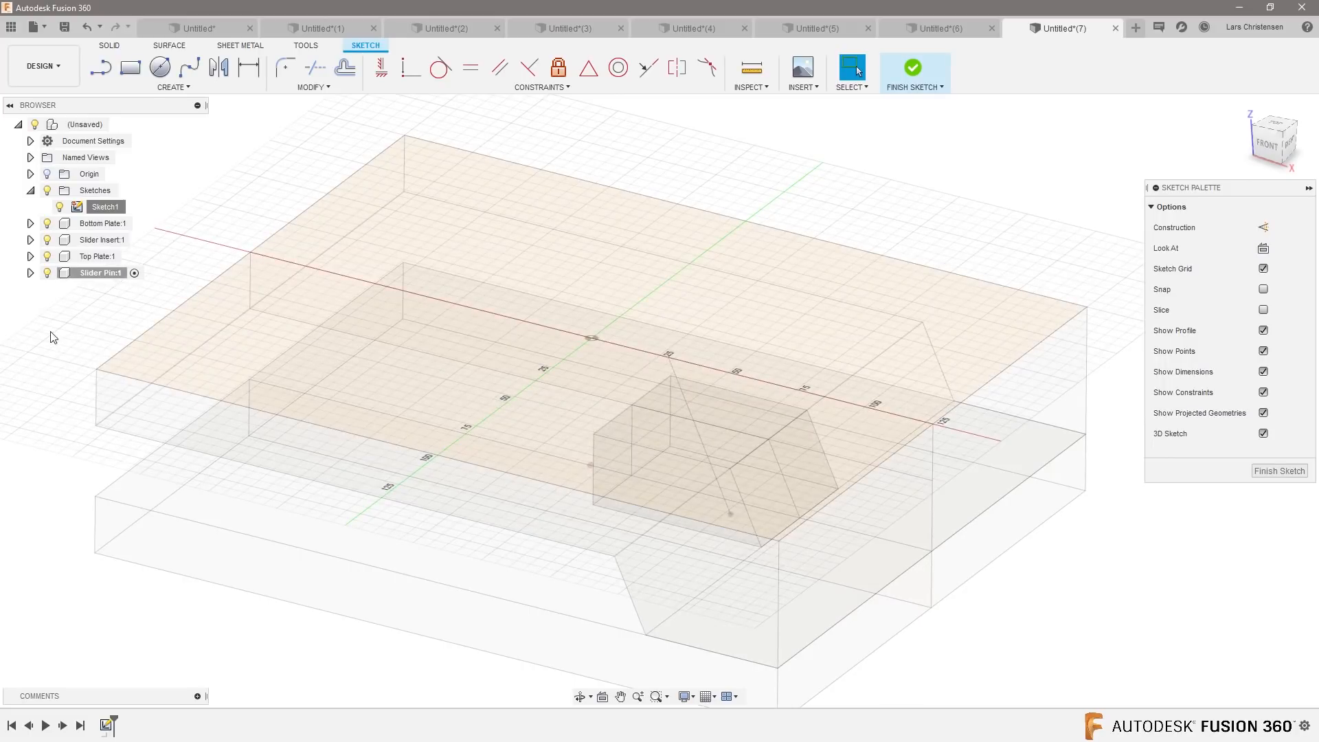
Step: With the top plate hidden, project the angled line into the sketch, then show the plate again
{"action": "left_click", "coordinate": [47, 257]}
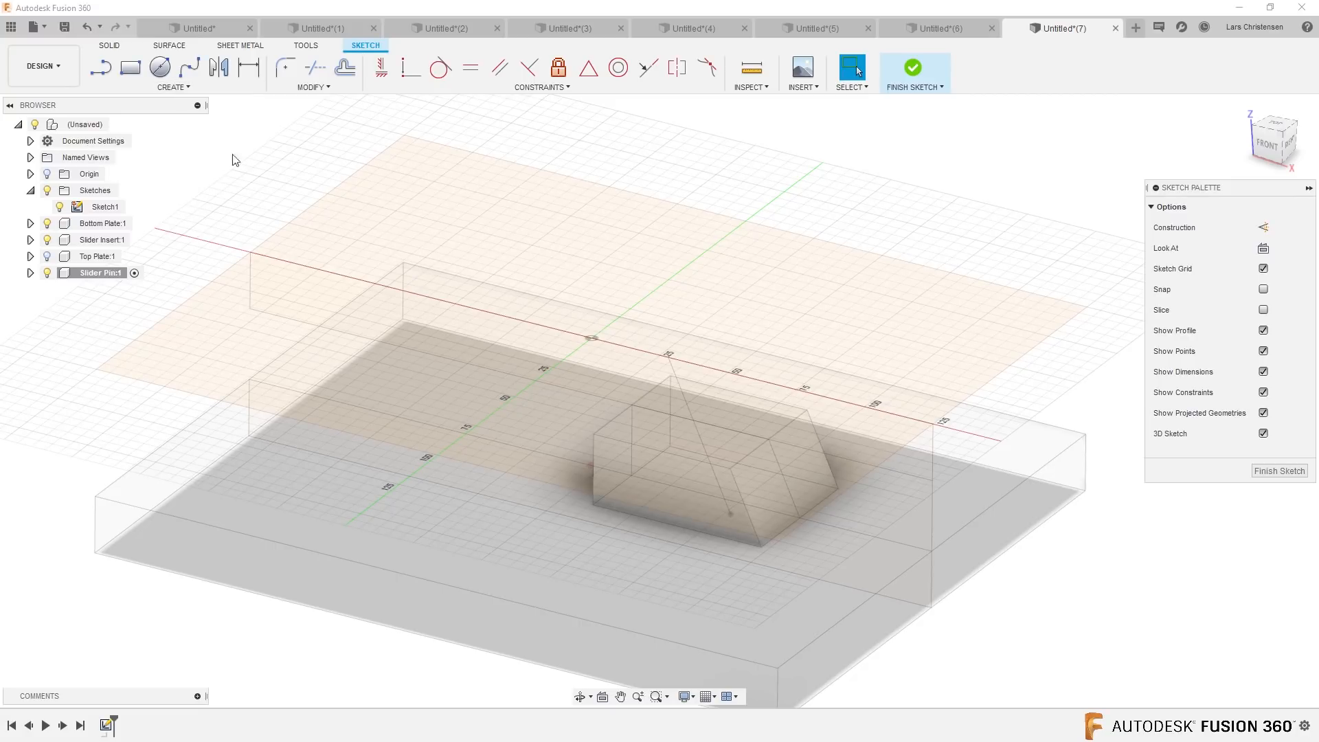
{"action": "key", "text": "p"}
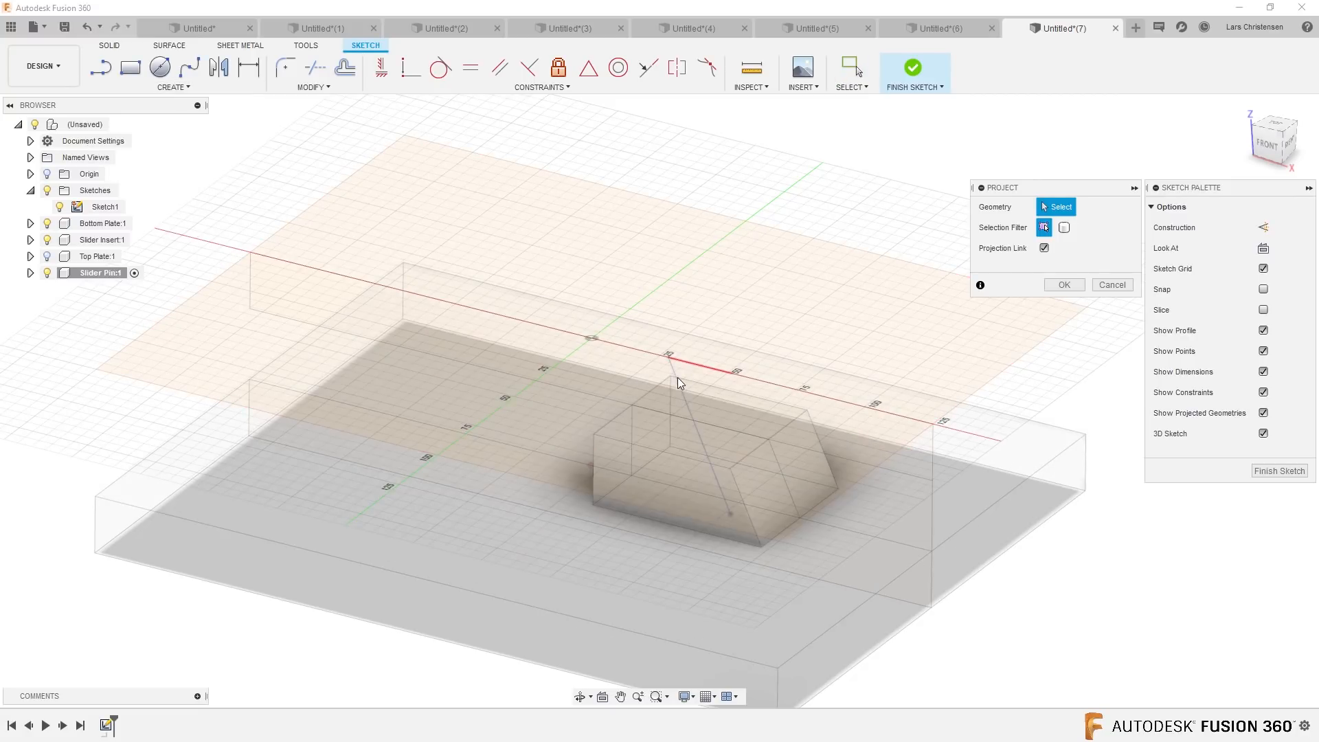
{"action": "middle_click_drag", "start_coordinate": [685, 382], "coordinate": [752, 348], "text": "shift"}
{"action": "scroll", "coordinate": [716, 399], "scroll_direction": "up", "scroll_amount": 3}
{"action": "left_click", "coordinate": [753, 351]}
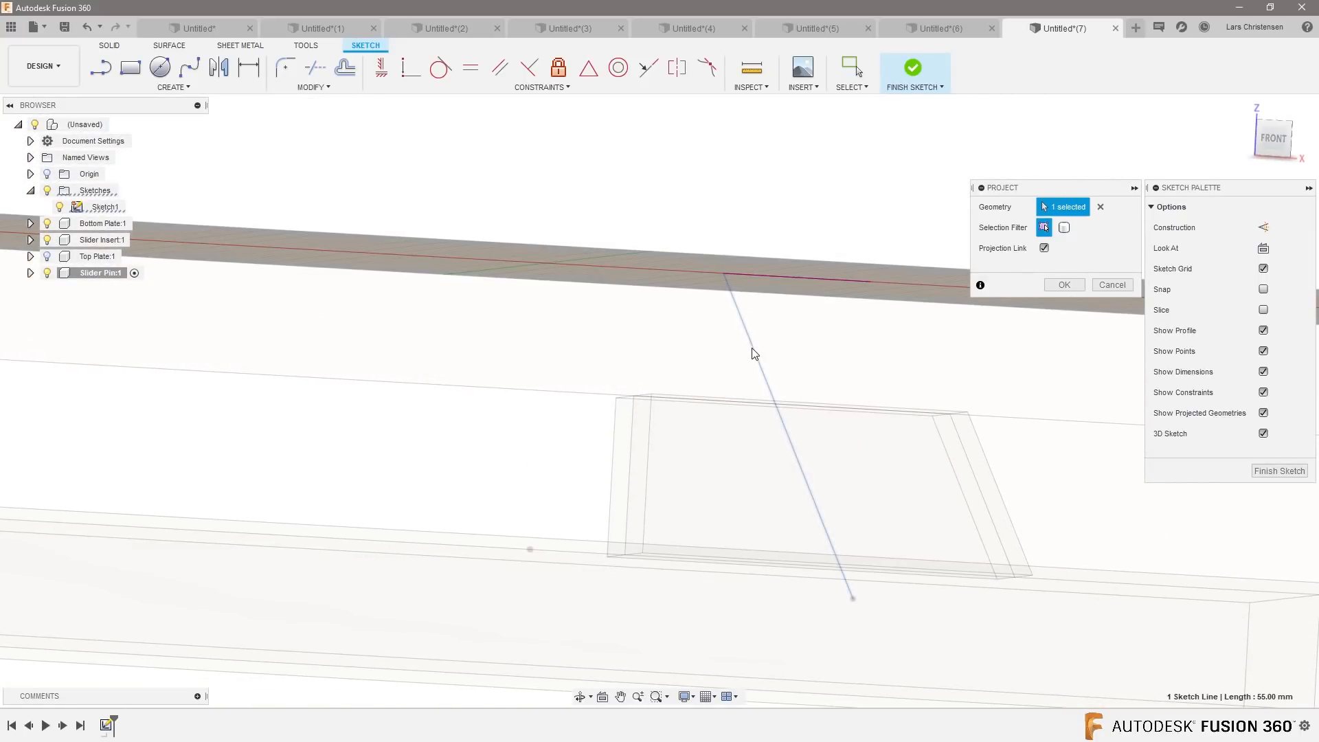
{"action": "left_click", "coordinate": [1065, 284]}
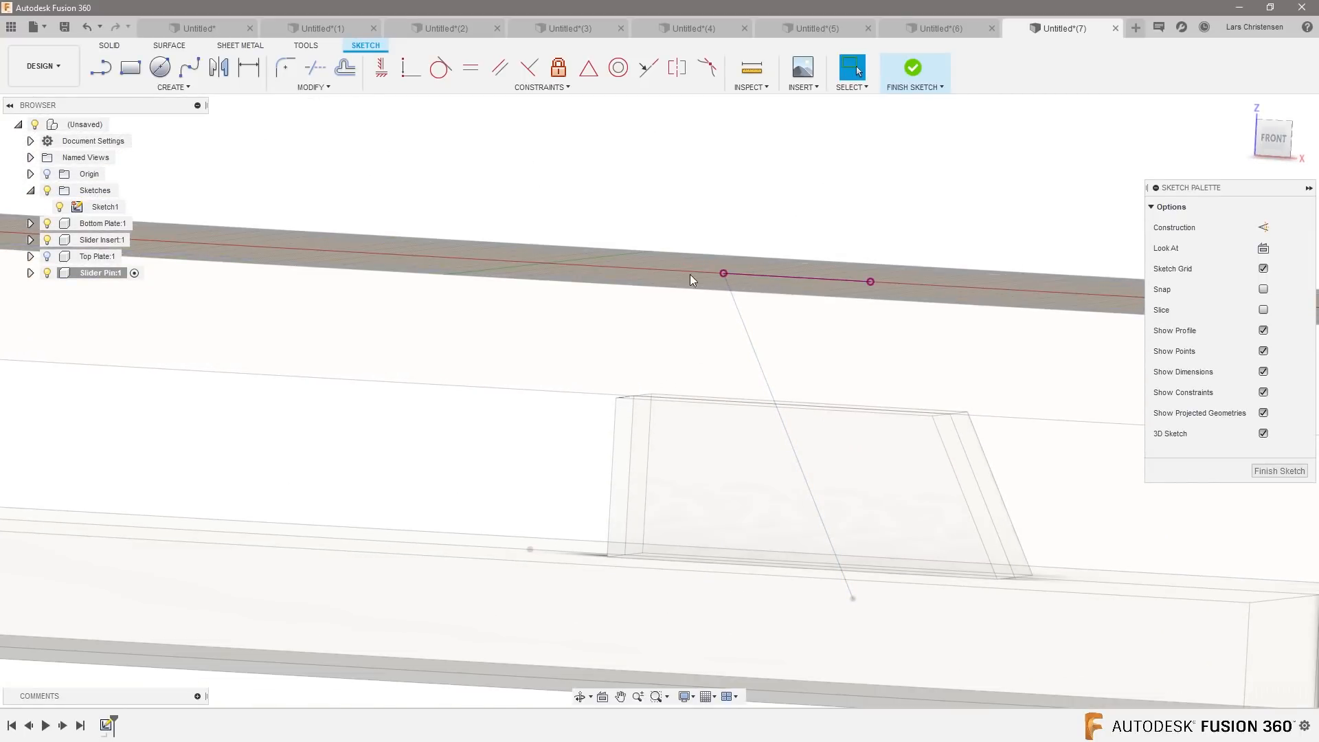
{"action": "scroll", "coordinate": [664, 290], "scroll_direction": "down", "scroll_amount": 3}
{"action": "middle_click_drag", "start_coordinate": [735, 246], "coordinate": [645, 295], "text": "shift"}
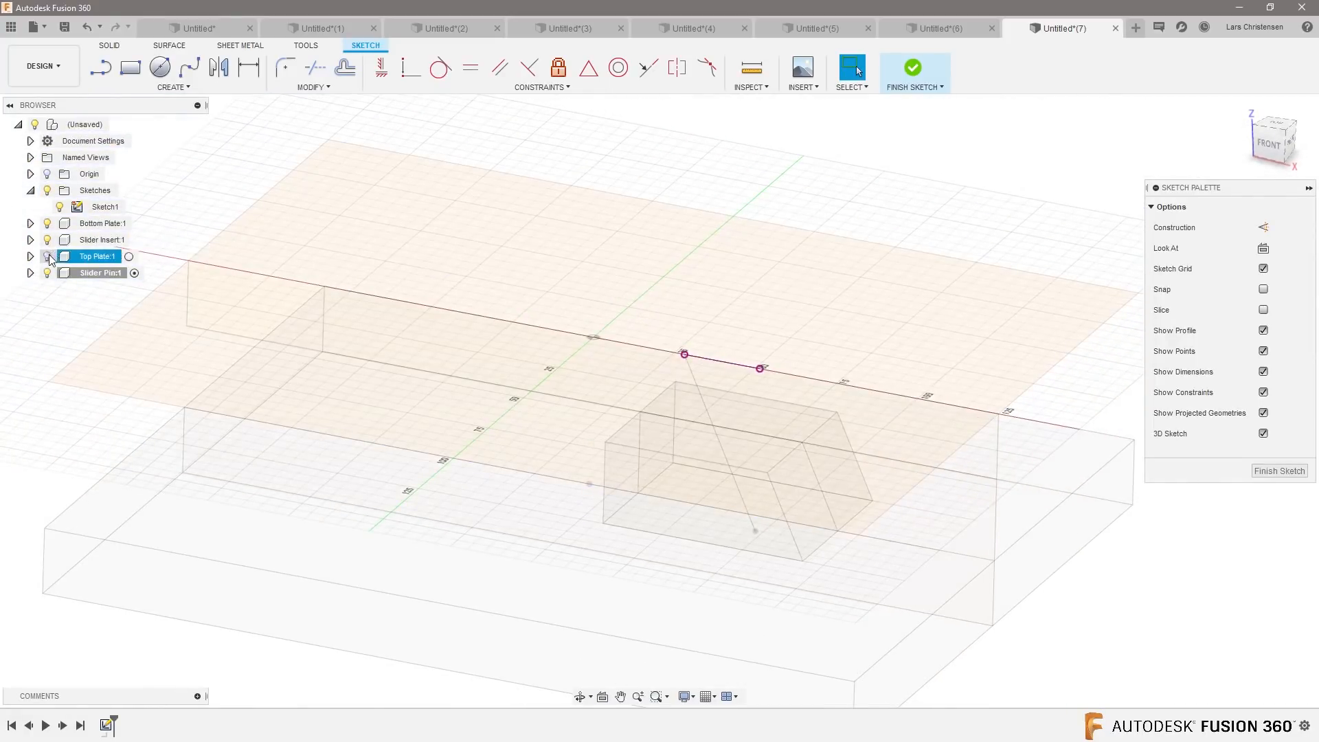
{"action": "left_click", "coordinate": [47, 256]}
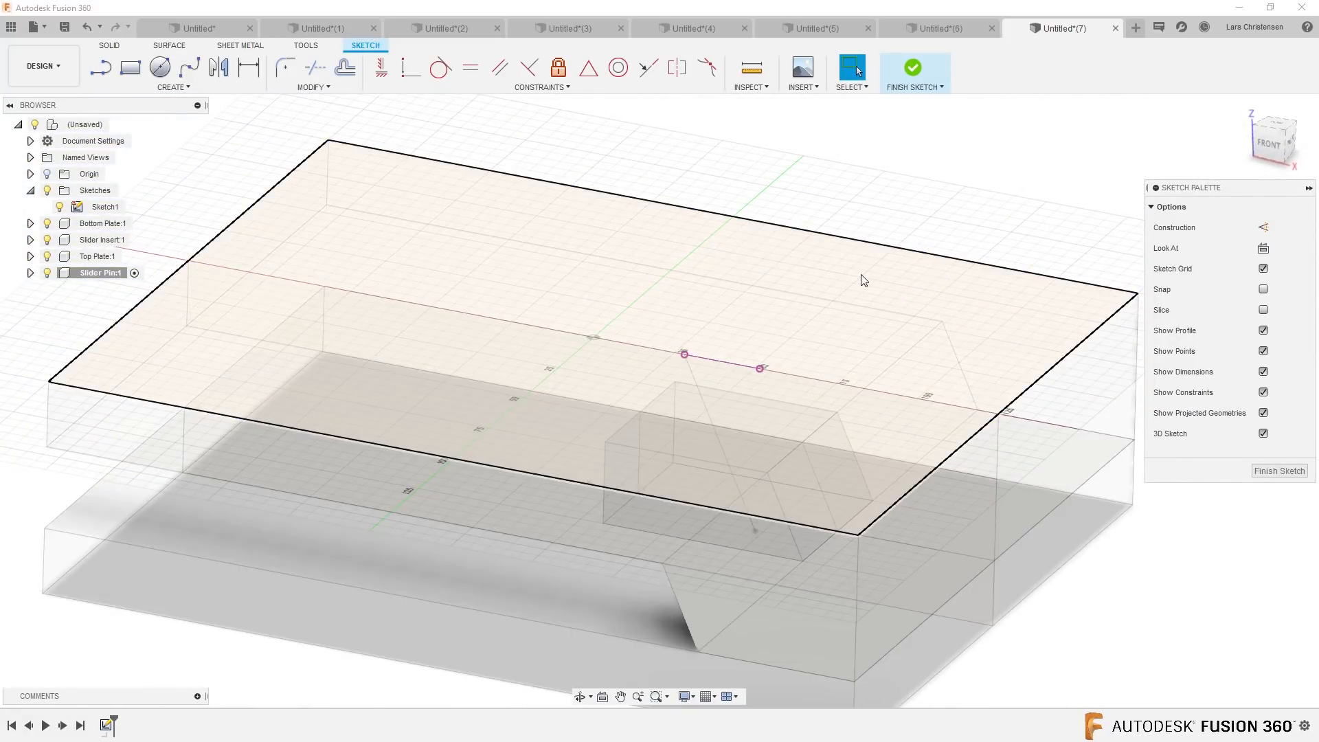
Step: Draw a 10 mm circle centred on the angled line's top end and finish the sketch
{"action": "key", "text": "c"}
{"action": "left_click", "coordinate": [685, 355]}
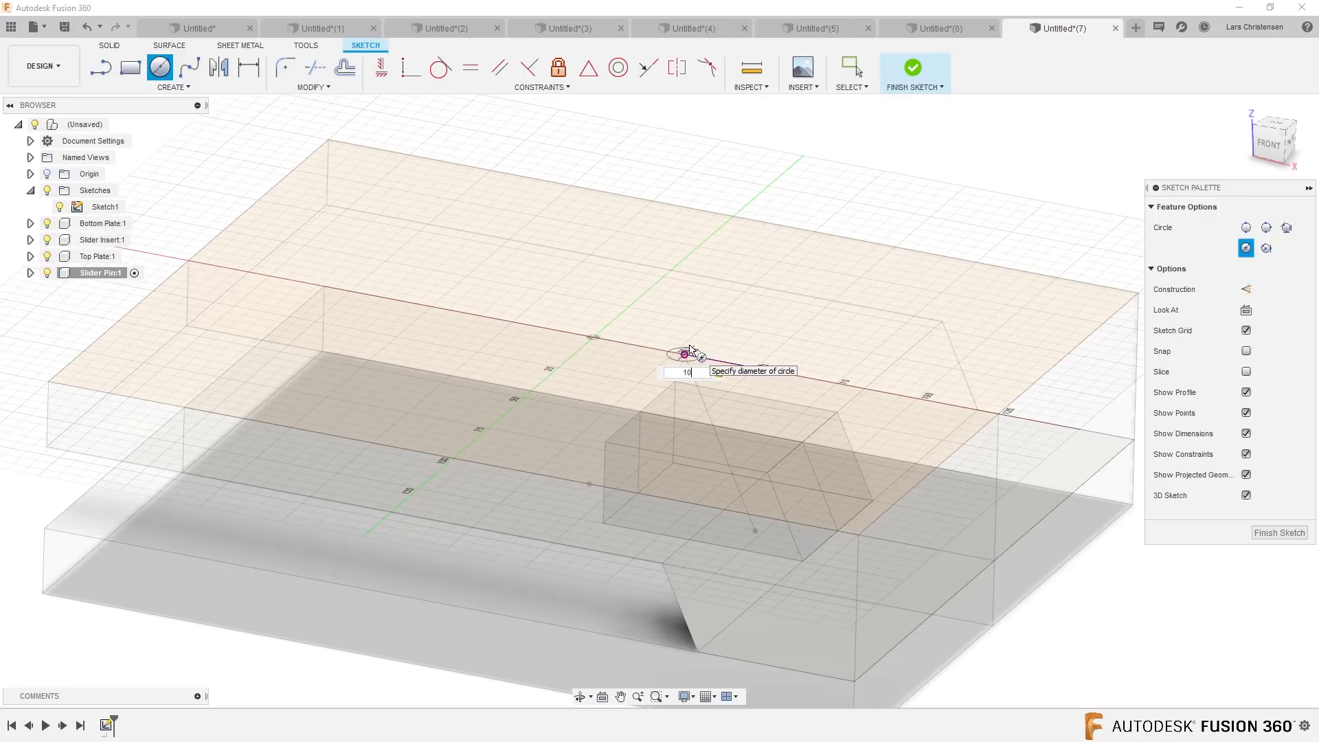
{"action": "key", "text": "Return"}
{"action": "middle_click_drag", "start_coordinate": [1169, 575], "coordinate": [1228, 563], "text": "shift"}
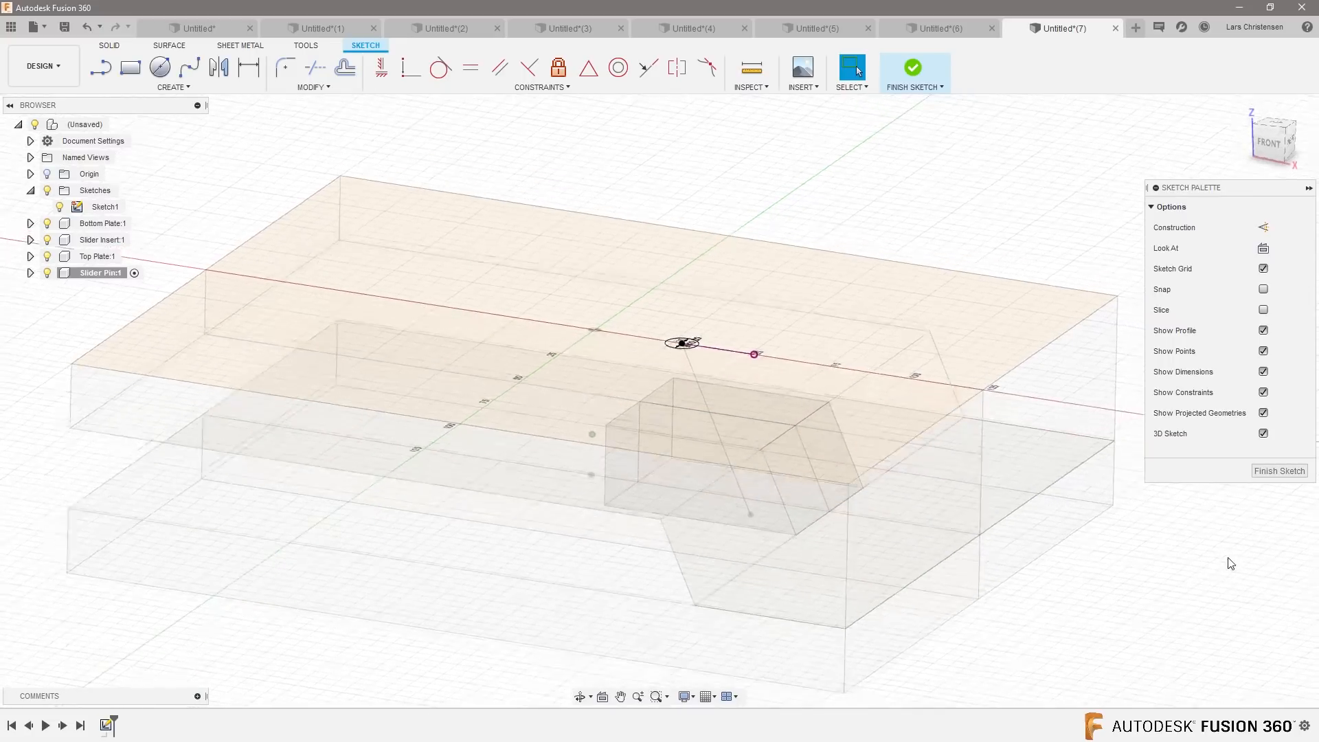
{"action": "left_click", "coordinate": [111, 46]}
Step: Sweep the 10 mm circle along the angled line into a pin body, then reactivate the root component
{"action": "left_click", "coordinate": [175, 84]}
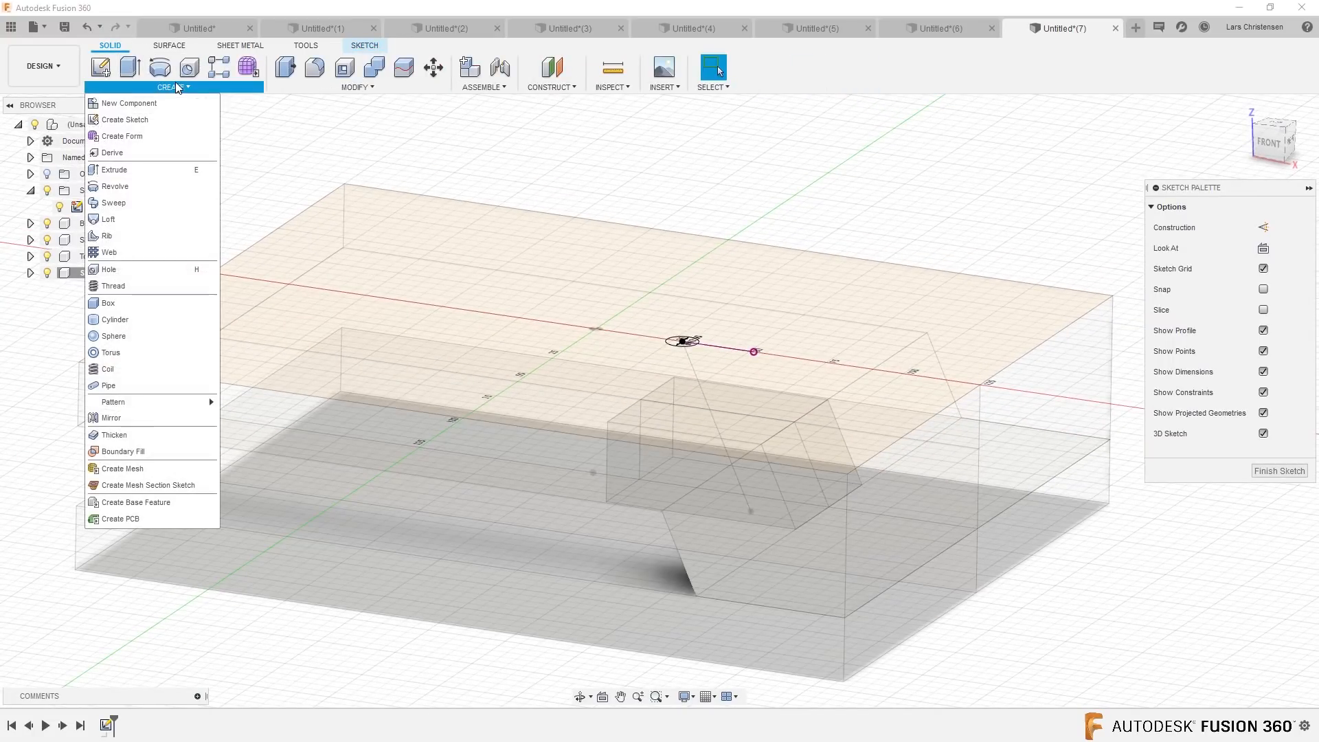
{"action": "left_click", "coordinate": [117, 203]}
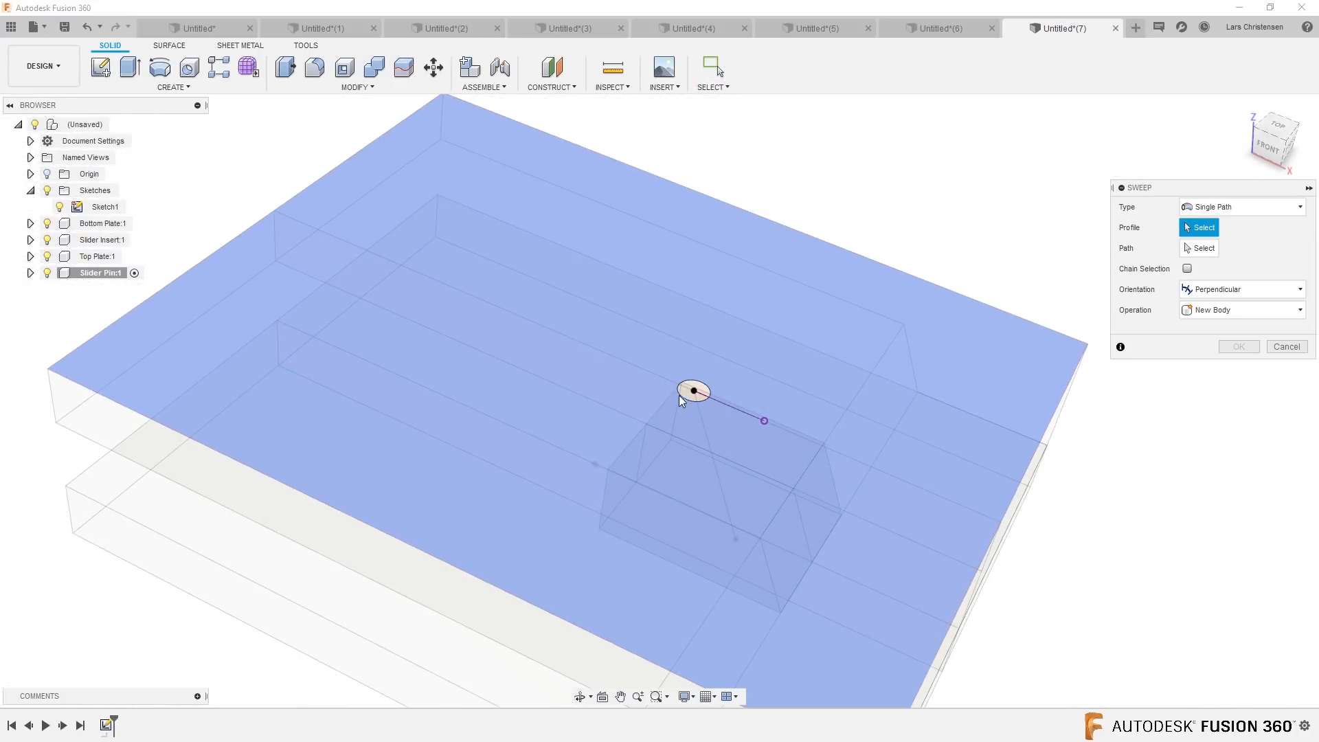
{"action": "left_click", "coordinate": [691, 382]}
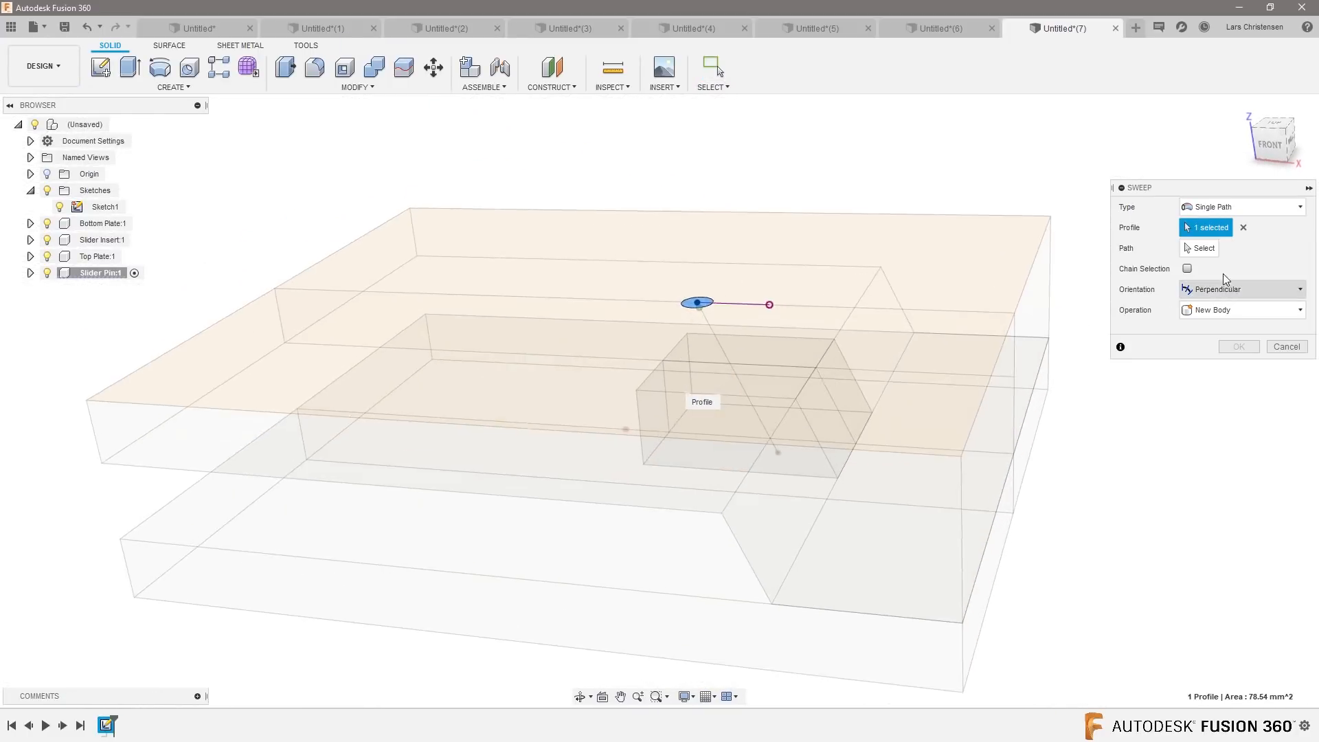
{"action": "left_click", "coordinate": [1202, 249]}
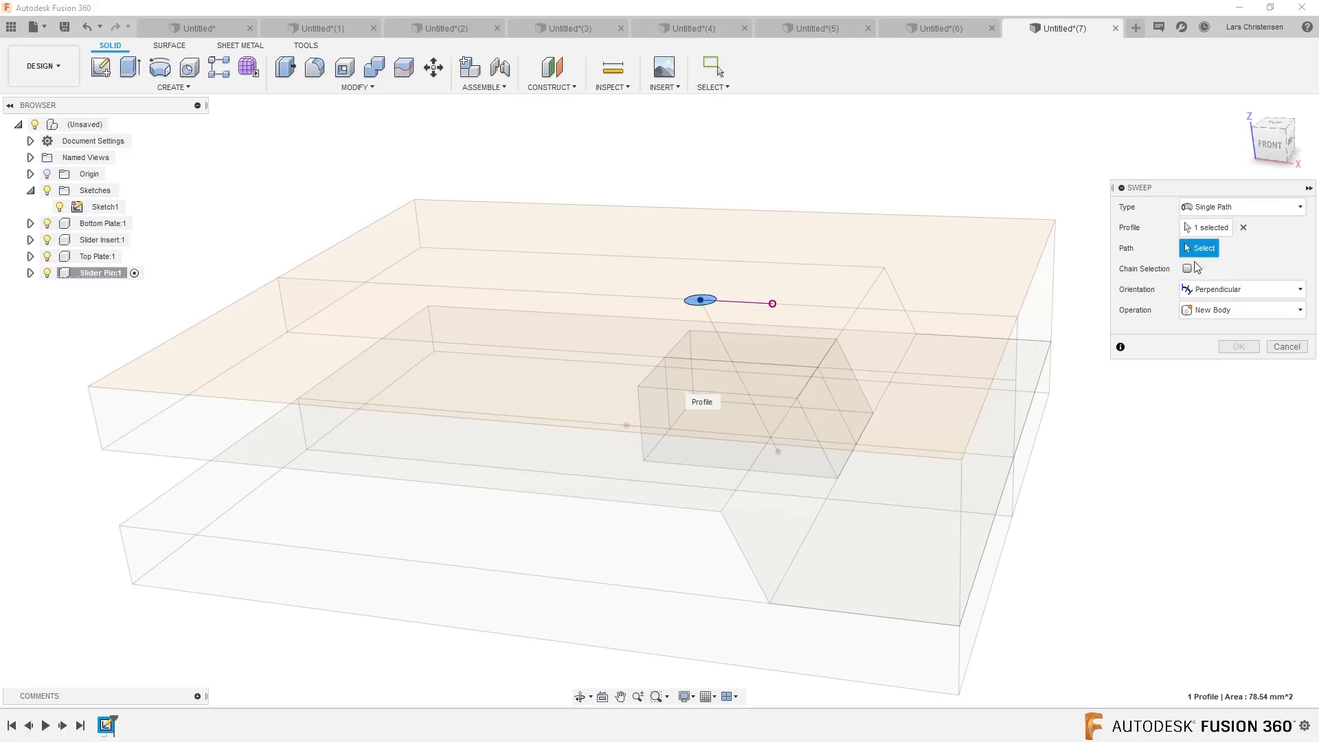
{"action": "left_click", "coordinate": [726, 350]}
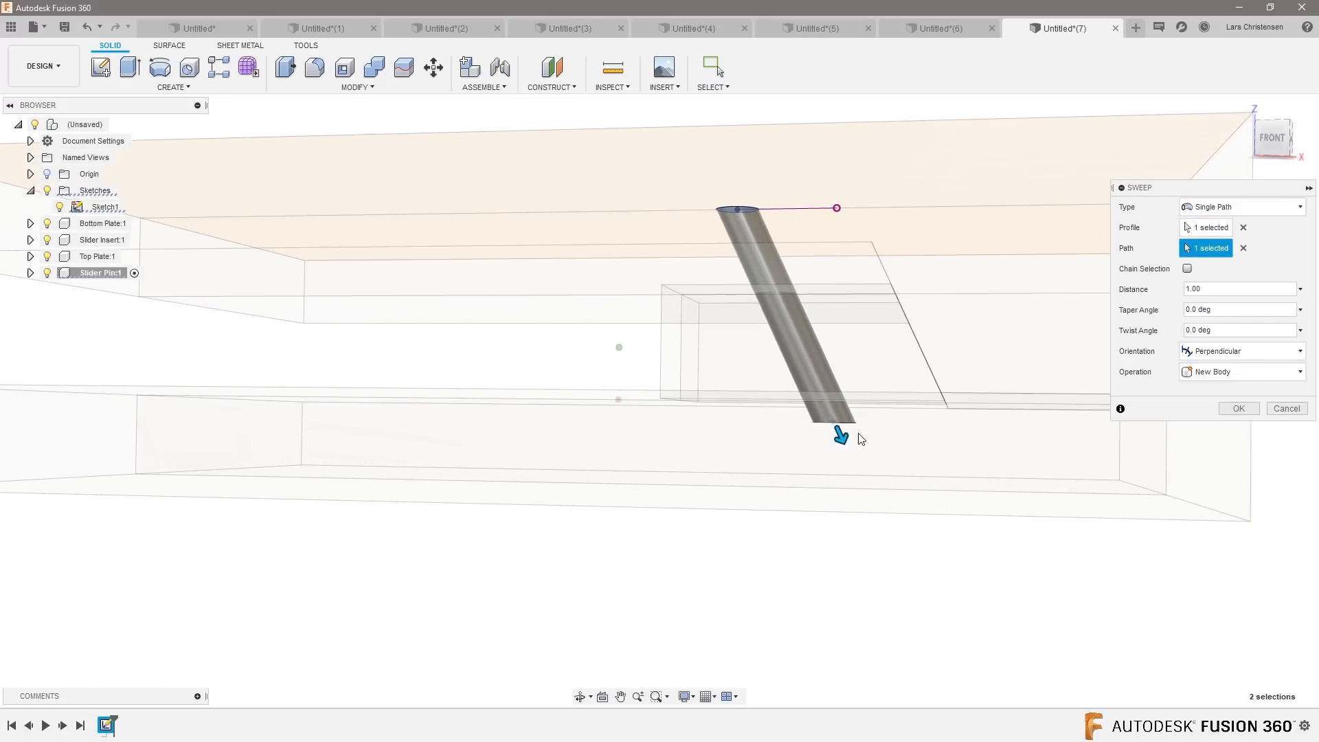
{"action": "left_click", "coordinate": [1242, 410]}
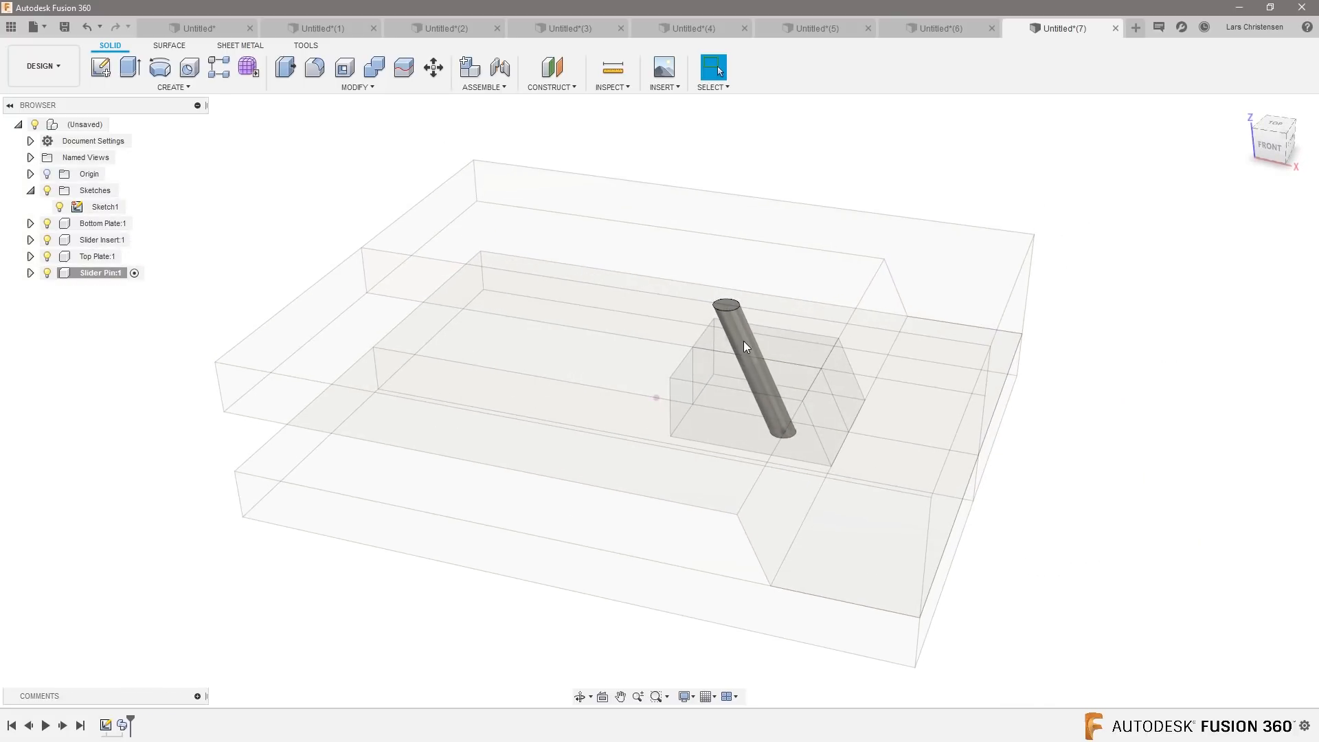
{"action": "left_click", "coordinate": [117, 126]}
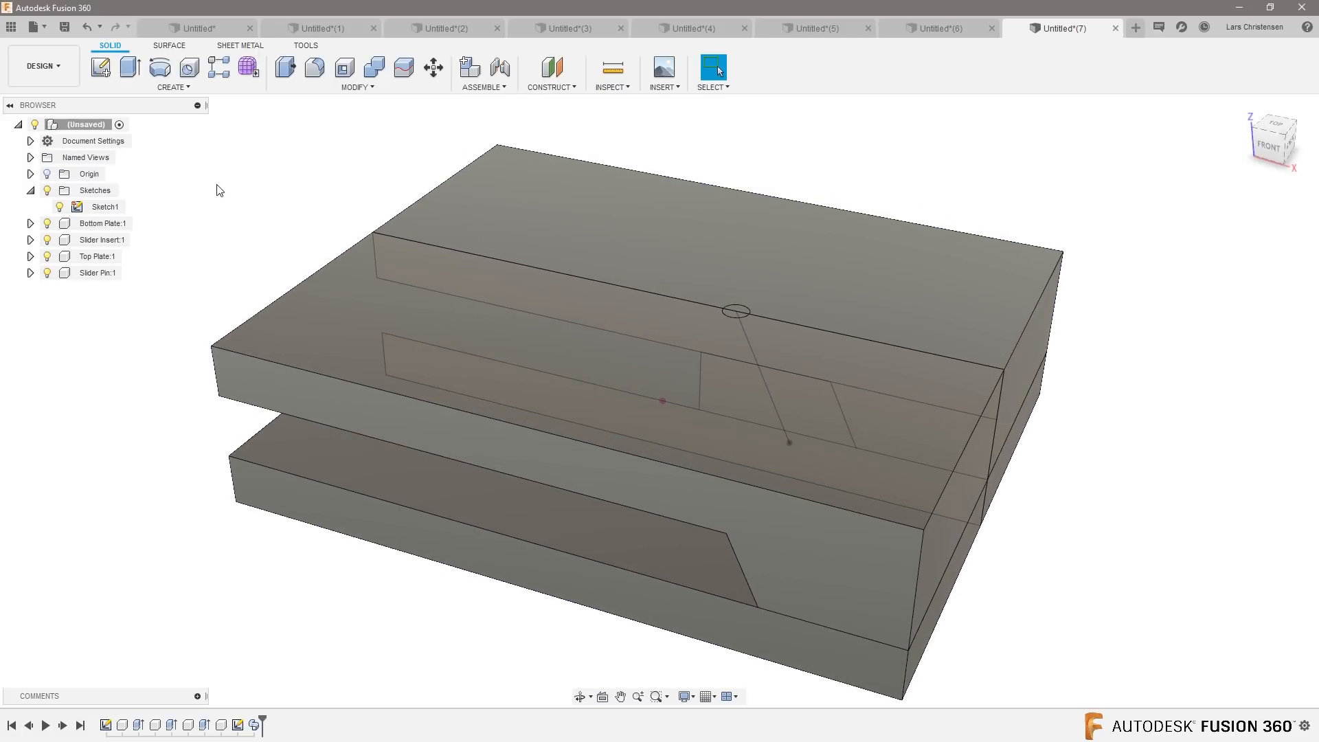
Step: Cut the slider pin out of the top plate with Combine, keeping the pin body
{"action": "left_click", "coordinate": [375, 66]}
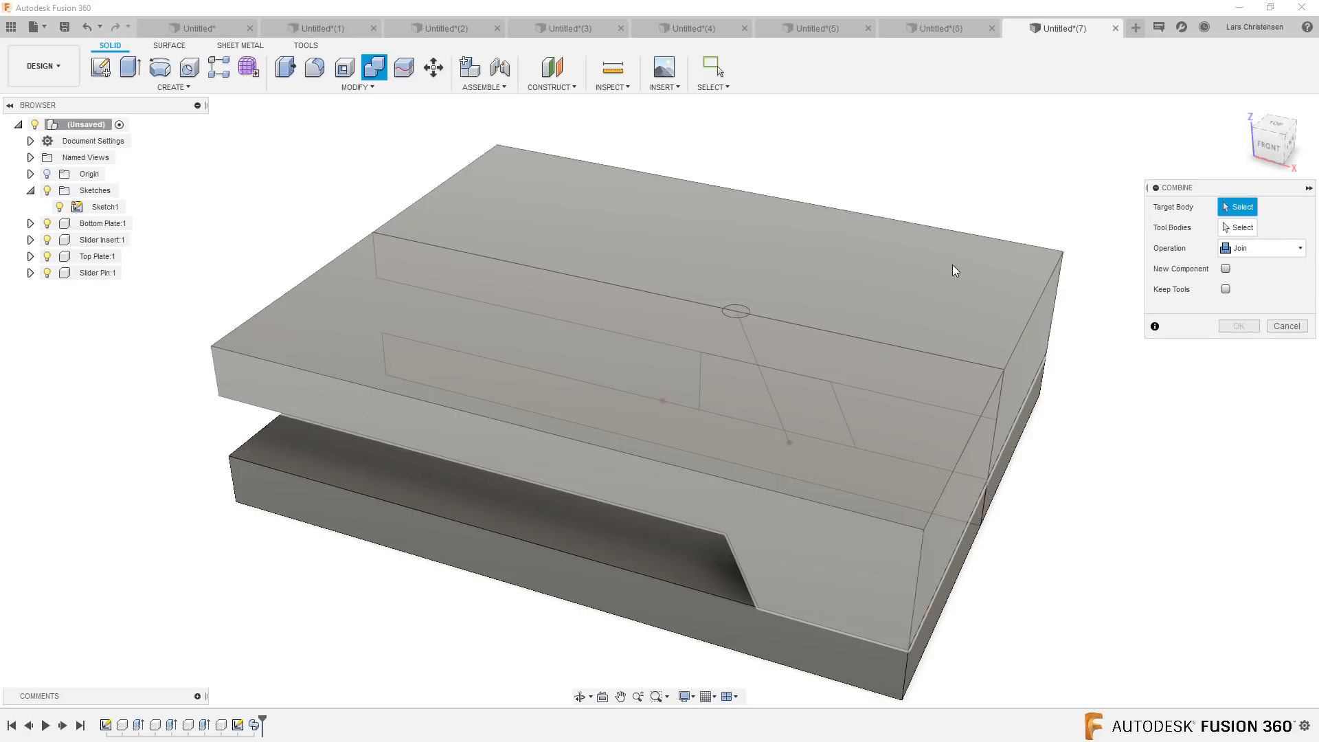
{"action": "left_click", "coordinate": [953, 266]}
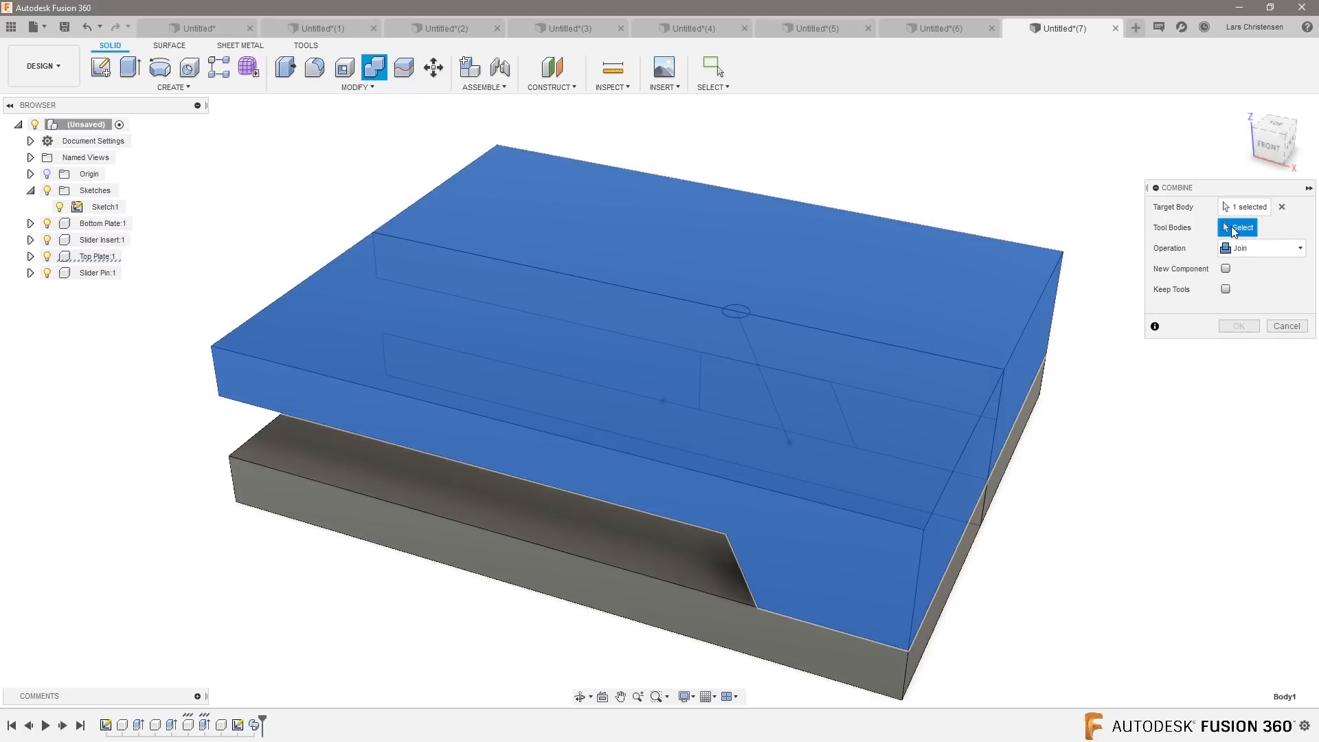
{"action": "left_click", "coordinate": [742, 314]}
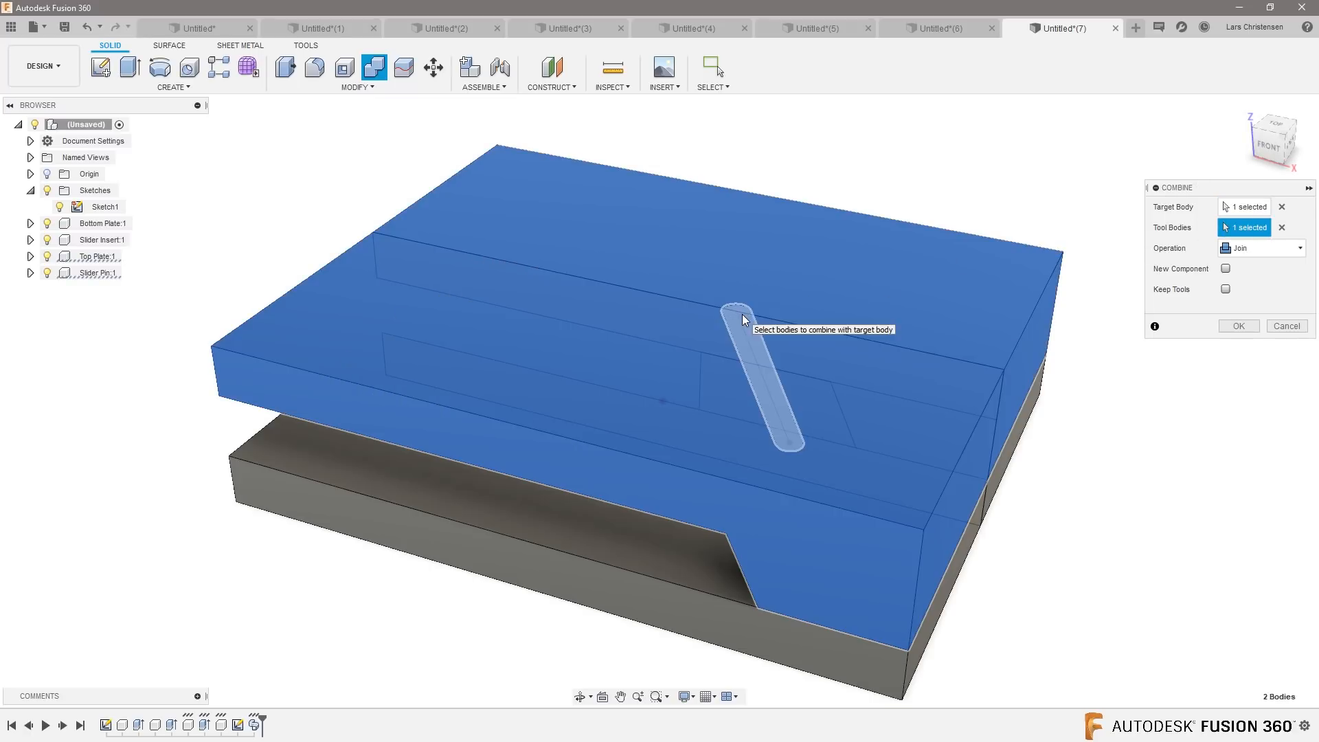
{"action": "left_click", "coordinate": [1226, 289]}
{"action": "left_click", "coordinate": [1265, 249]}
{"action": "left_click", "coordinate": [1250, 283]}
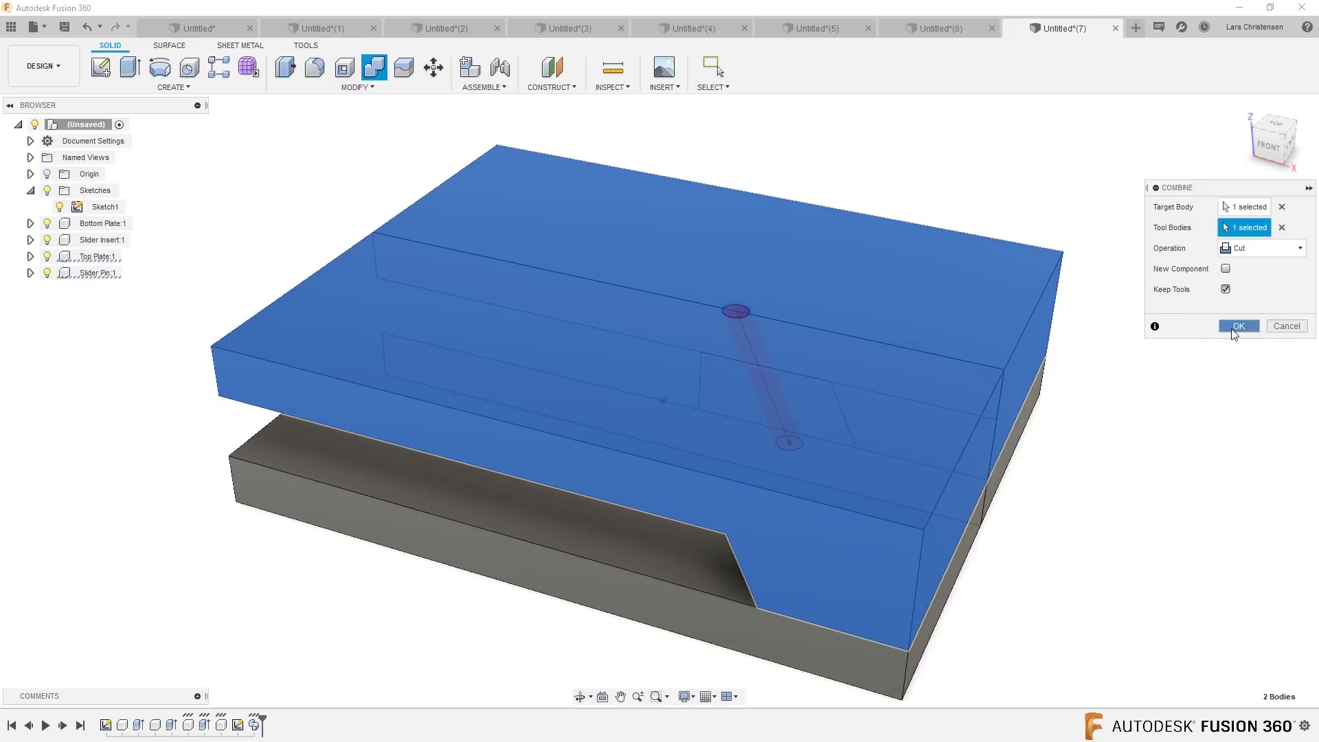
{"action": "left_click", "coordinate": [1238, 326]}
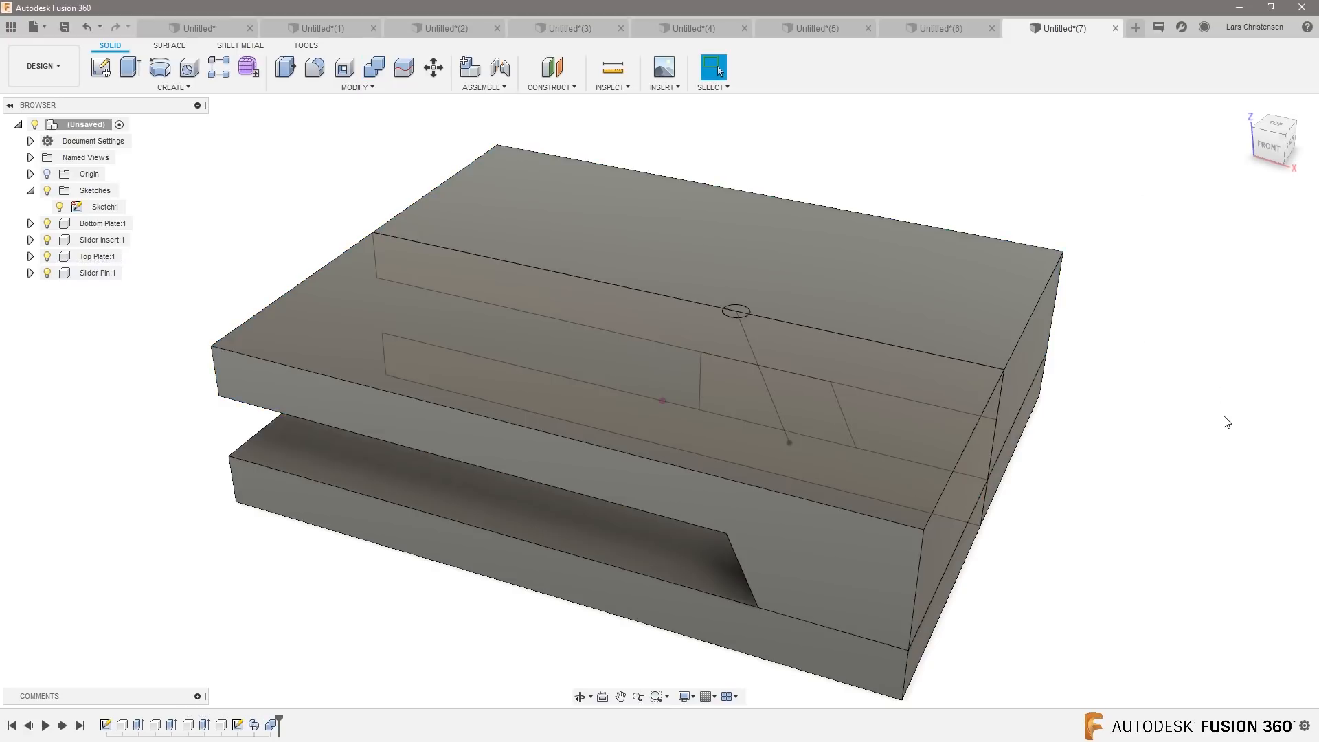
Step: Hide the other components to inspect the top plate's pin hole, then show them all and face the front
{"action": "left_click", "coordinate": [50, 259]}
{"action": "left_click", "coordinate": [46, 272]}
{"action": "left_click", "coordinate": [47, 240]}
{"action": "left_click", "coordinate": [47, 224]}
{"action": "scroll", "coordinate": [911, 382], "scroll_direction": "up", "scroll_amount": 3}
{"action": "middle_click_drag", "start_coordinate": [911, 382], "coordinate": [614, 483], "text": "shift"}
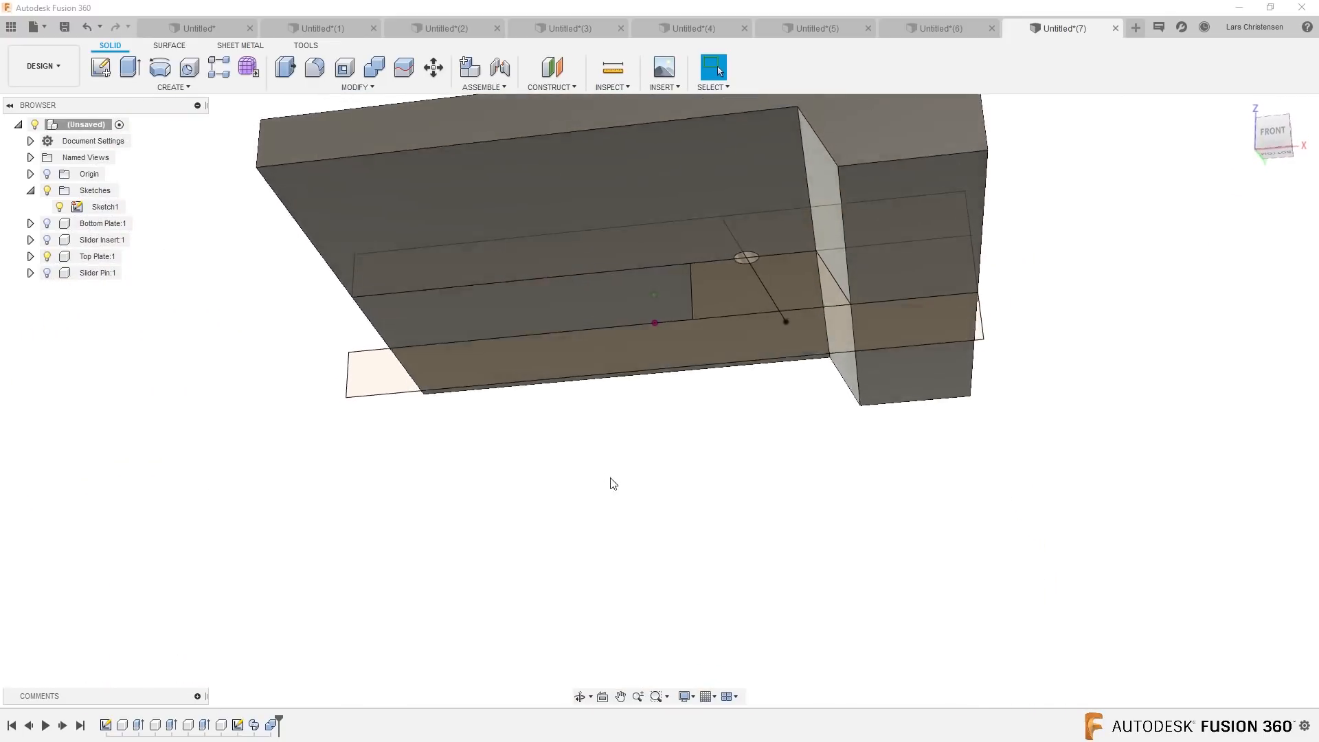
{"action": "left_click", "coordinate": [47, 273]}
{"action": "left_click", "coordinate": [47, 240]}
{"action": "left_click", "coordinate": [47, 223]}
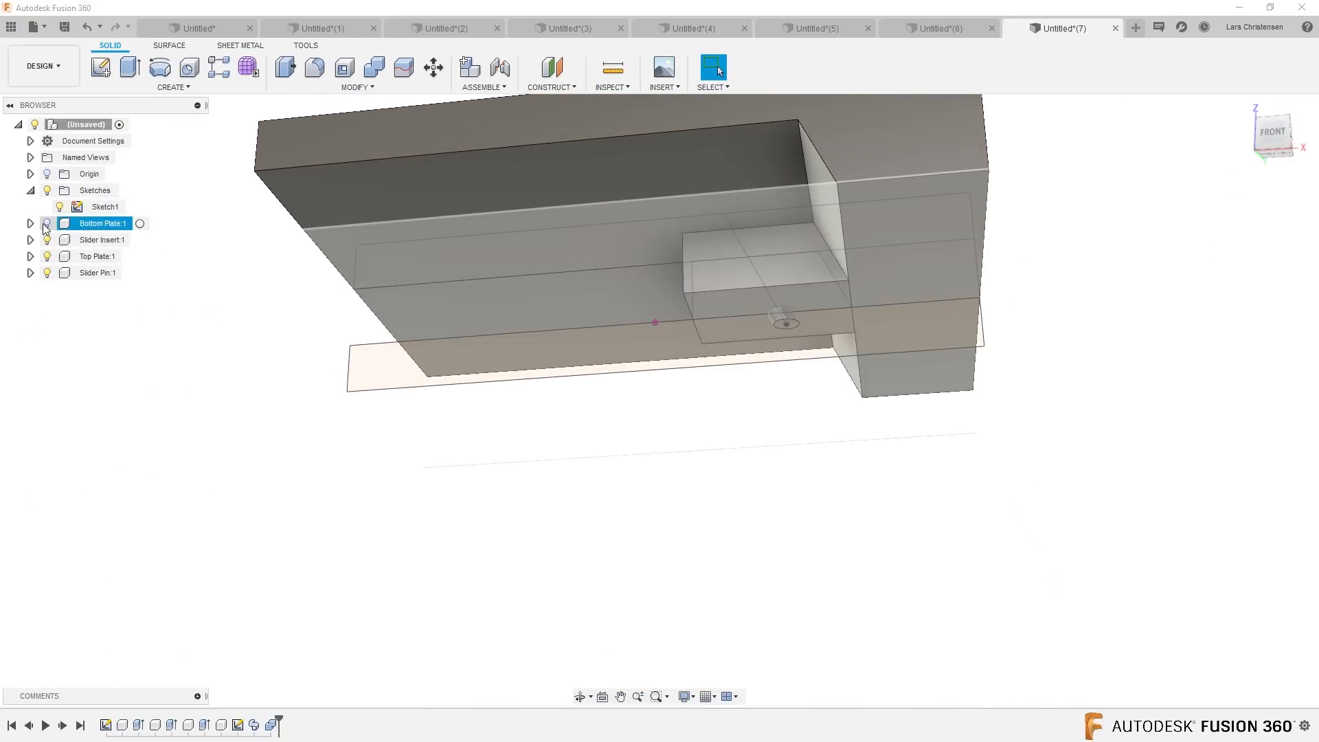
{"action": "middle_click_drag", "start_coordinate": [170, 422], "coordinate": [208, 207], "text": "shift"}
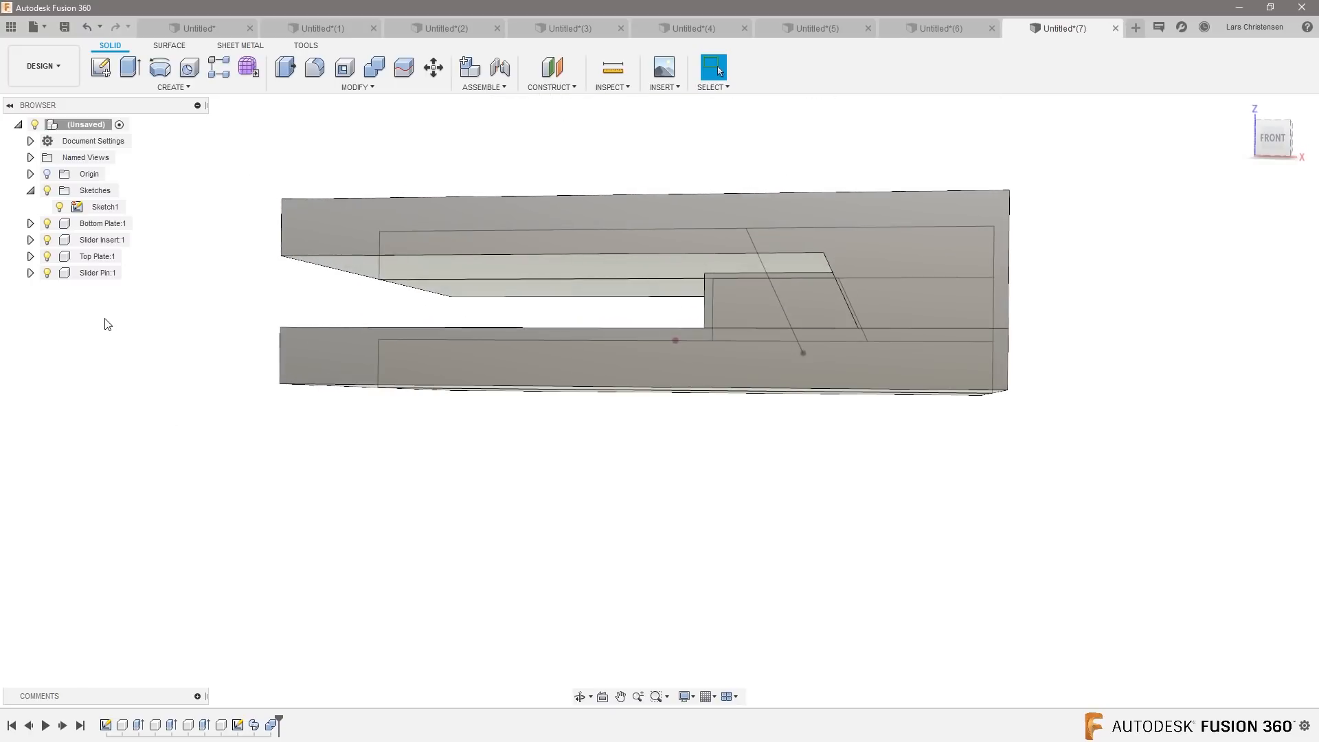
Step: Cut the pin's hole into the slider insert, keeping the pin body
{"action": "left_click", "coordinate": [375, 68]}
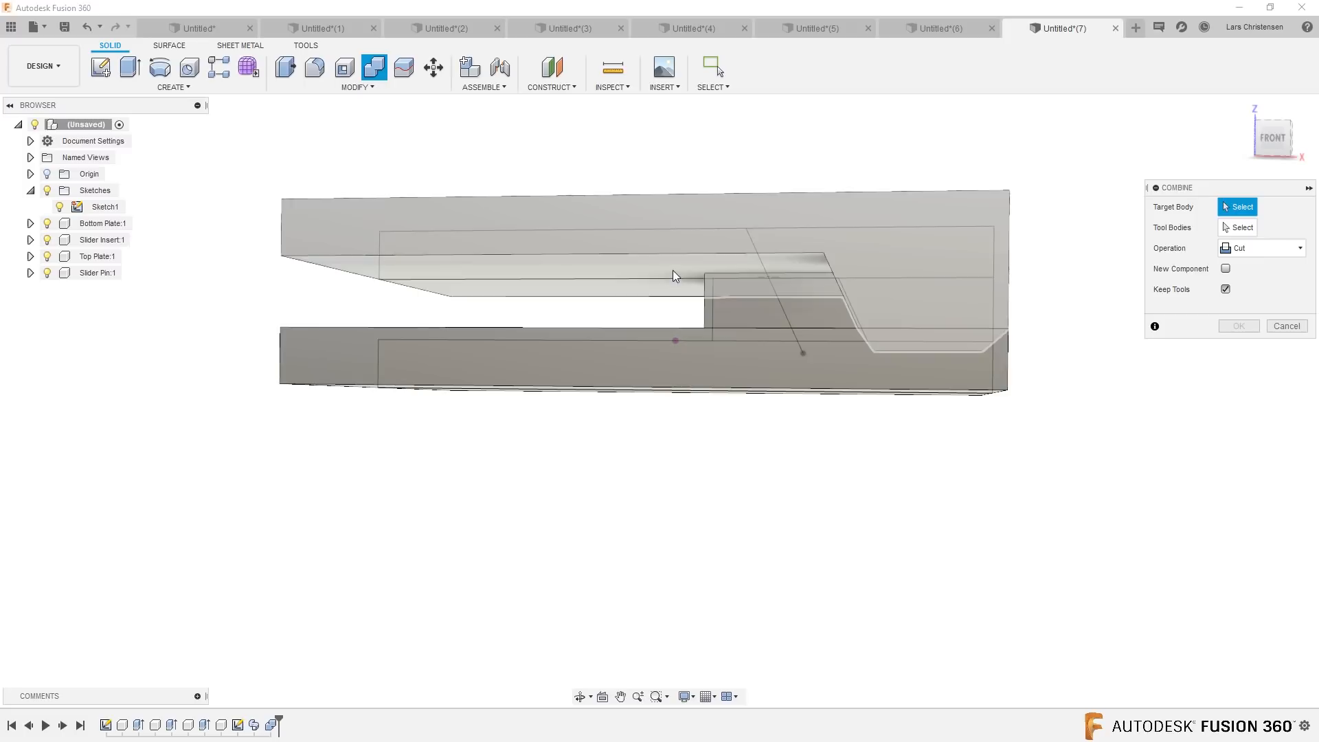
{"action": "left_click", "coordinate": [754, 316]}
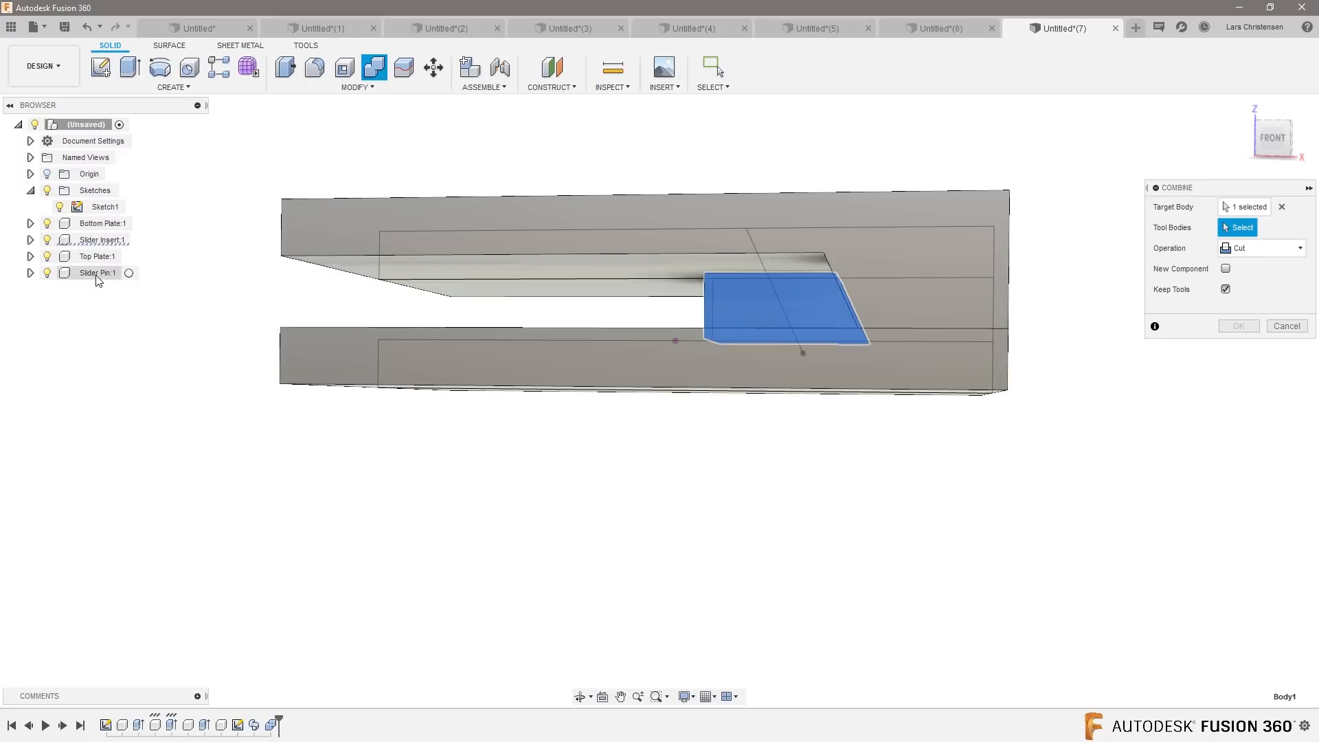
{"action": "middle_click_drag", "start_coordinate": [798, 371], "coordinate": [740, 360], "text": "shift"}
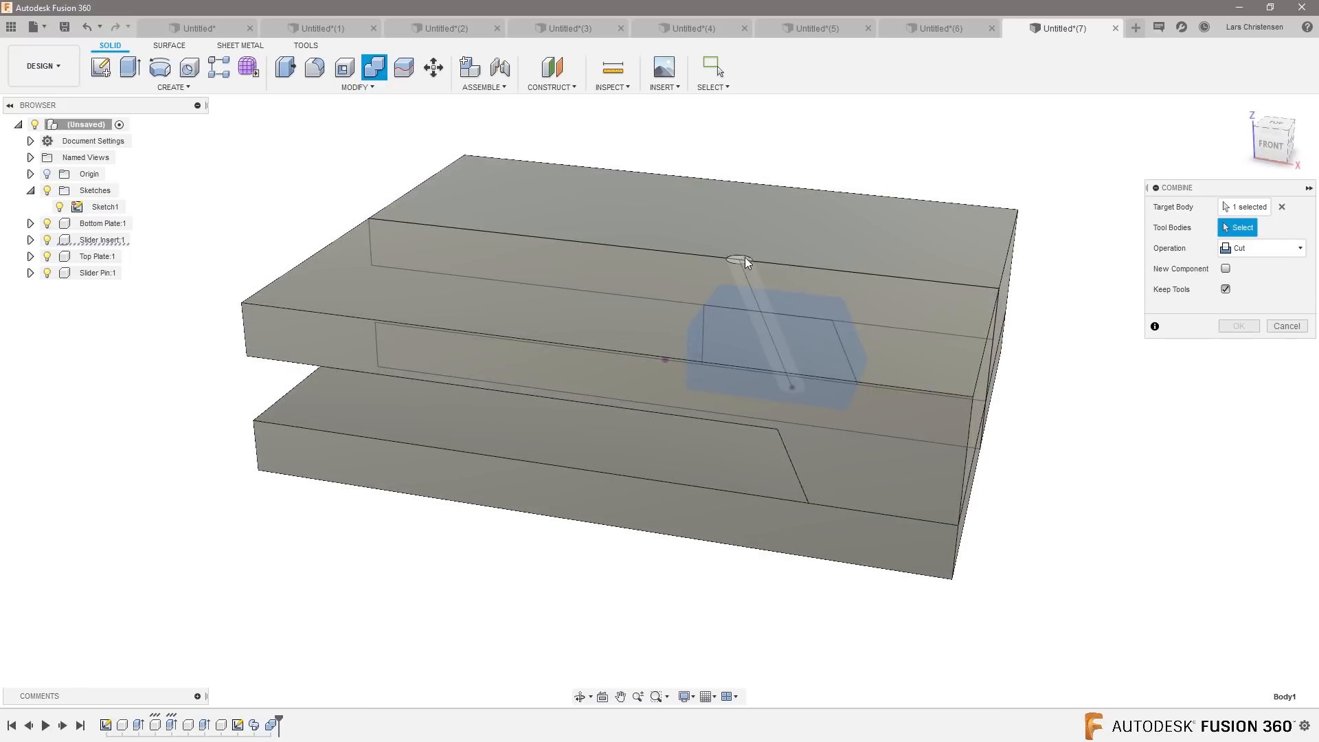
{"action": "left_click", "coordinate": [741, 261]}
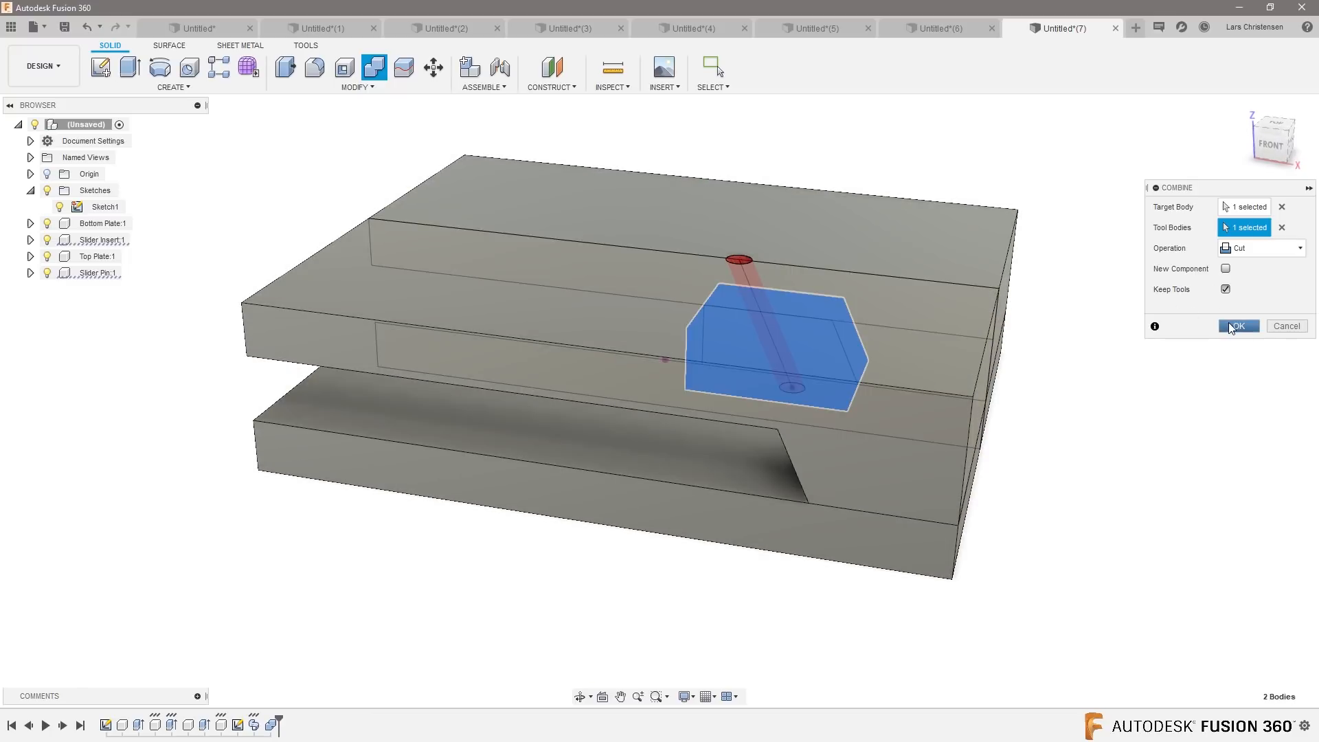
{"action": "left_click", "coordinate": [1230, 326]}
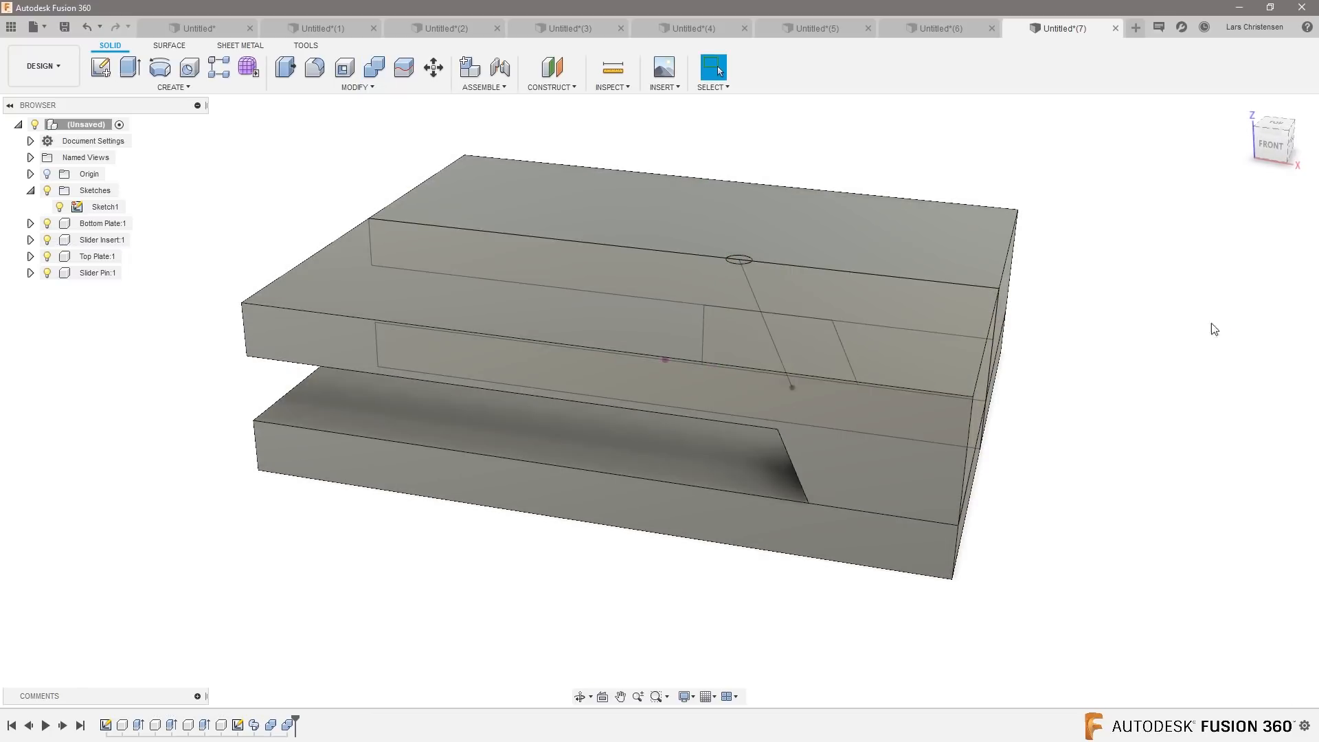
Step: Cut the pin's hole into the bottom plate as well, keeping the pin body
{"action": "left_click", "coordinate": [374, 67]}
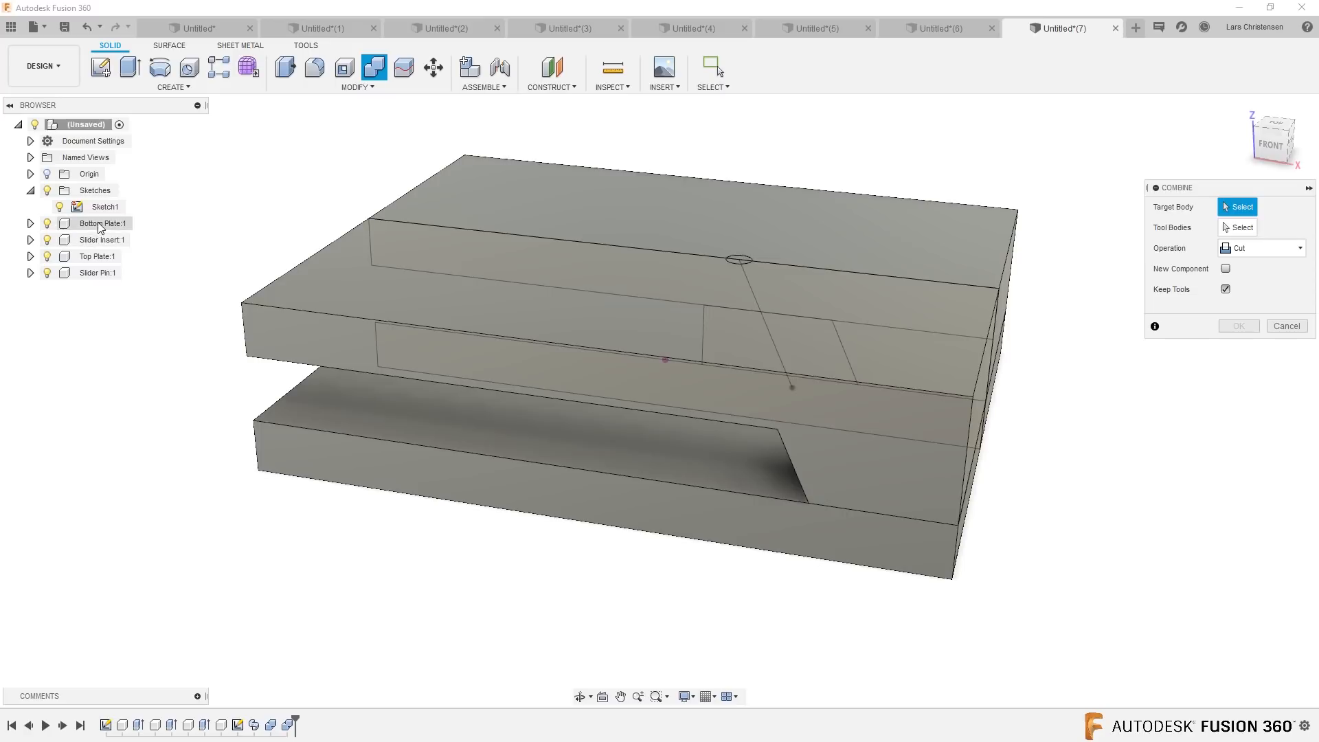
{"action": "left_click", "coordinate": [383, 462]}
{"action": "middle_click_drag", "start_coordinate": [1160, 299], "coordinate": [816, 328], "text": "shift"}
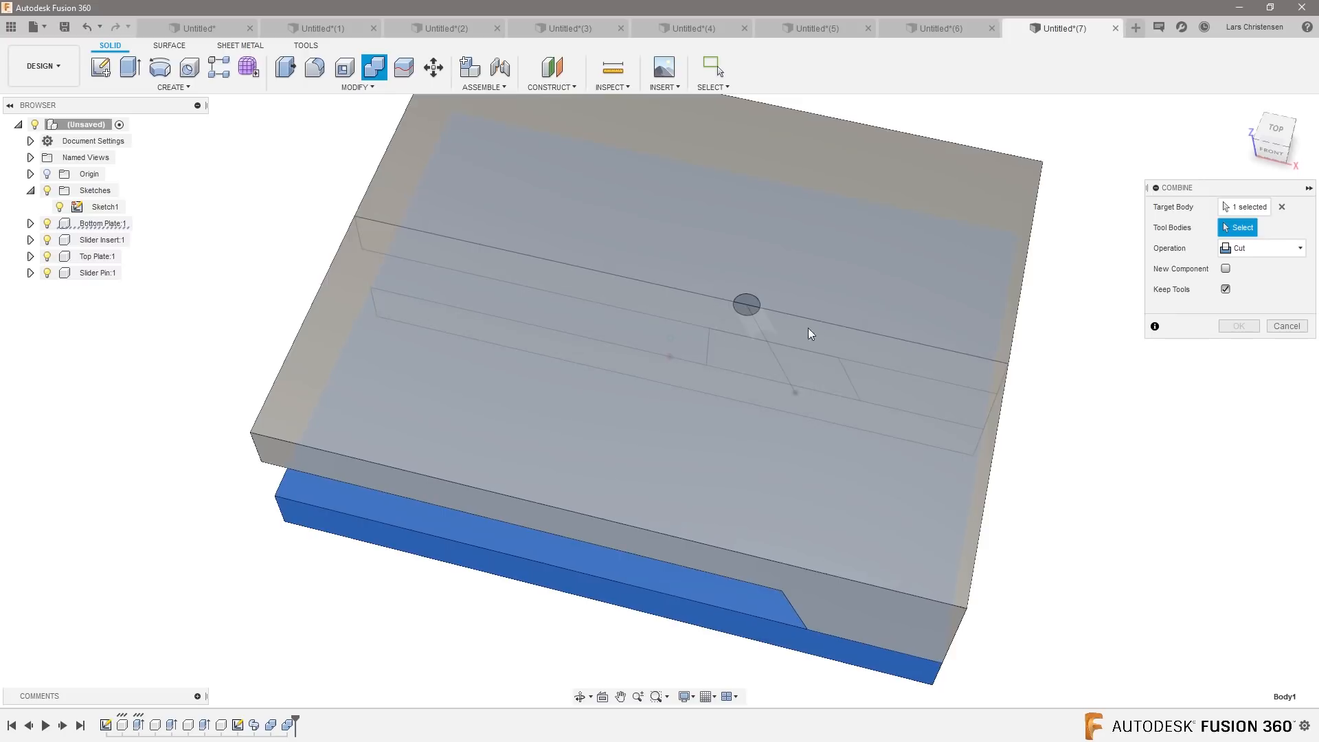
{"action": "left_click", "coordinate": [753, 308]}
{"action": "middle_click_drag", "start_coordinate": [962, 330], "coordinate": [1267, 328], "text": "shift"}
{"action": "left_click", "coordinate": [1249, 327]}
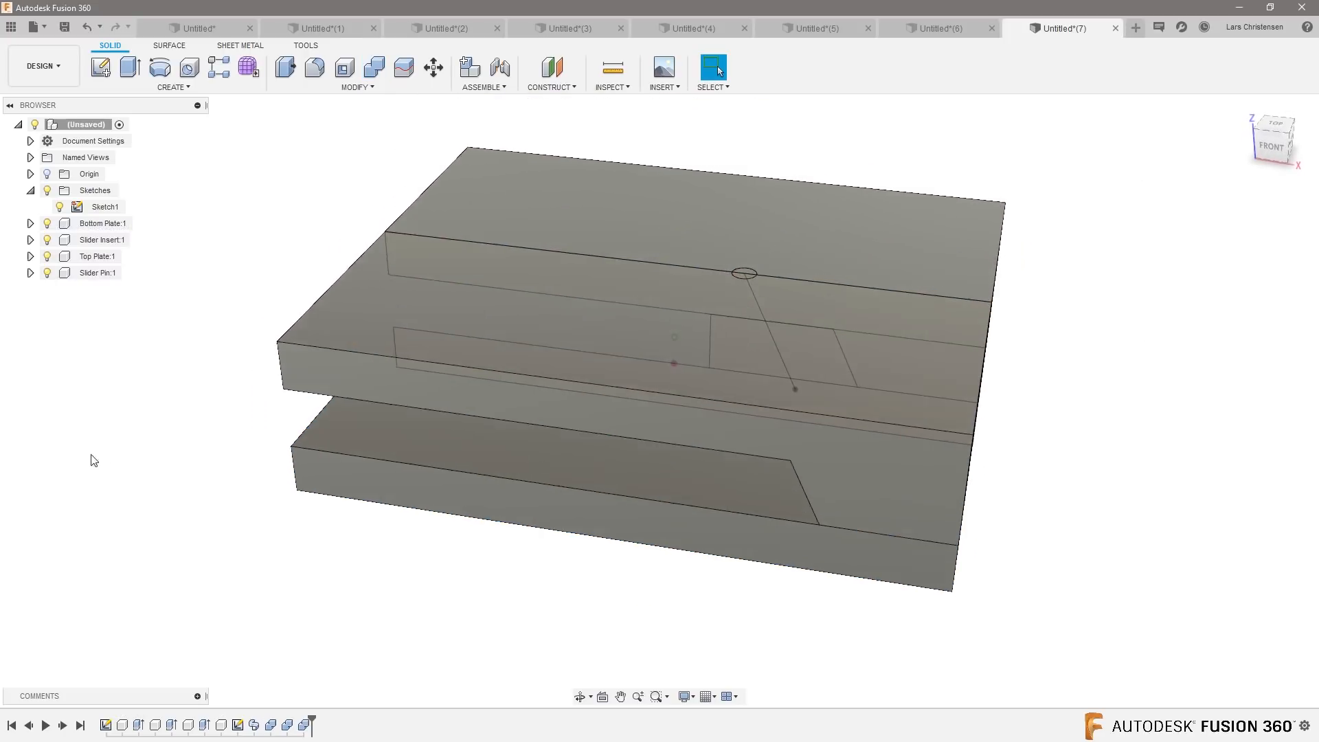
Step: Hide Sketch1, toggle the slider pin's visibility, and inspect the assembly from the FRONT view
{"action": "left_click", "coordinate": [60, 206]}
{"action": "left_click", "coordinate": [48, 277]}
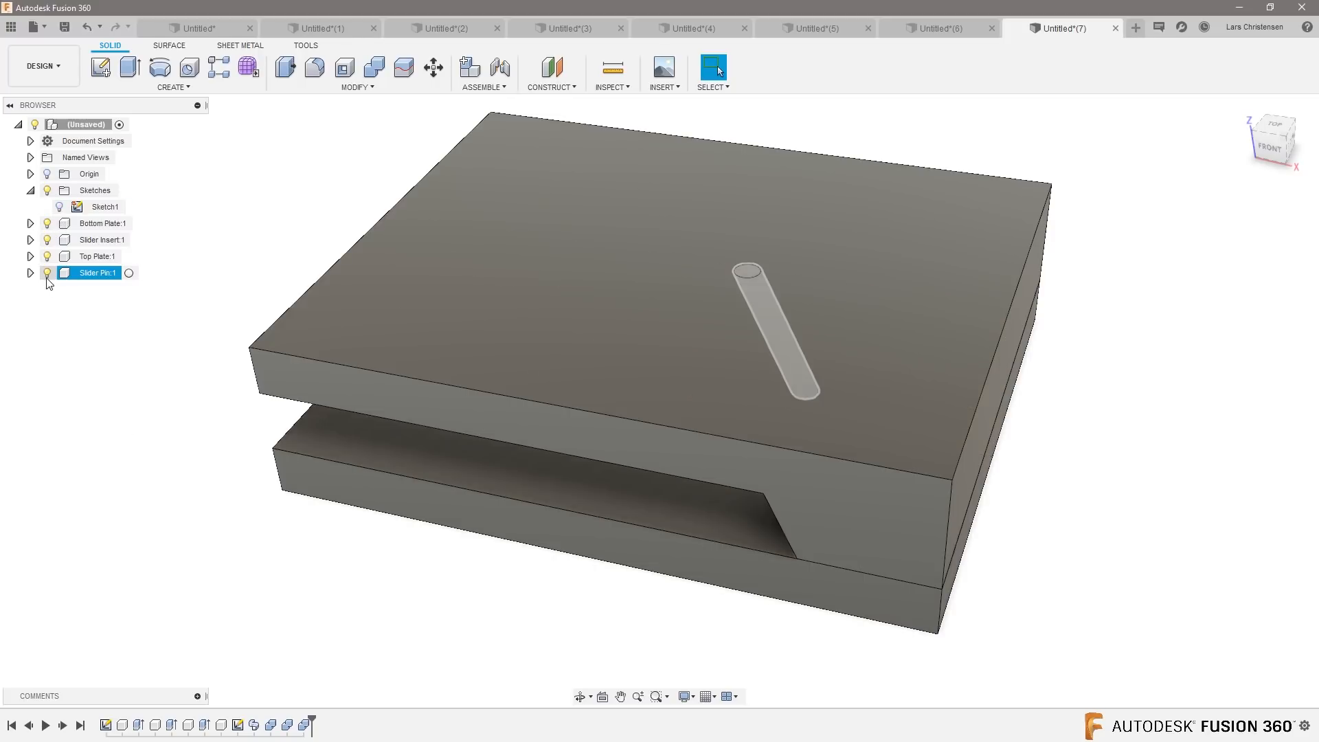
{"action": "middle_click_drag", "start_coordinate": [948, 385], "coordinate": [768, 368], "text": "shift"}
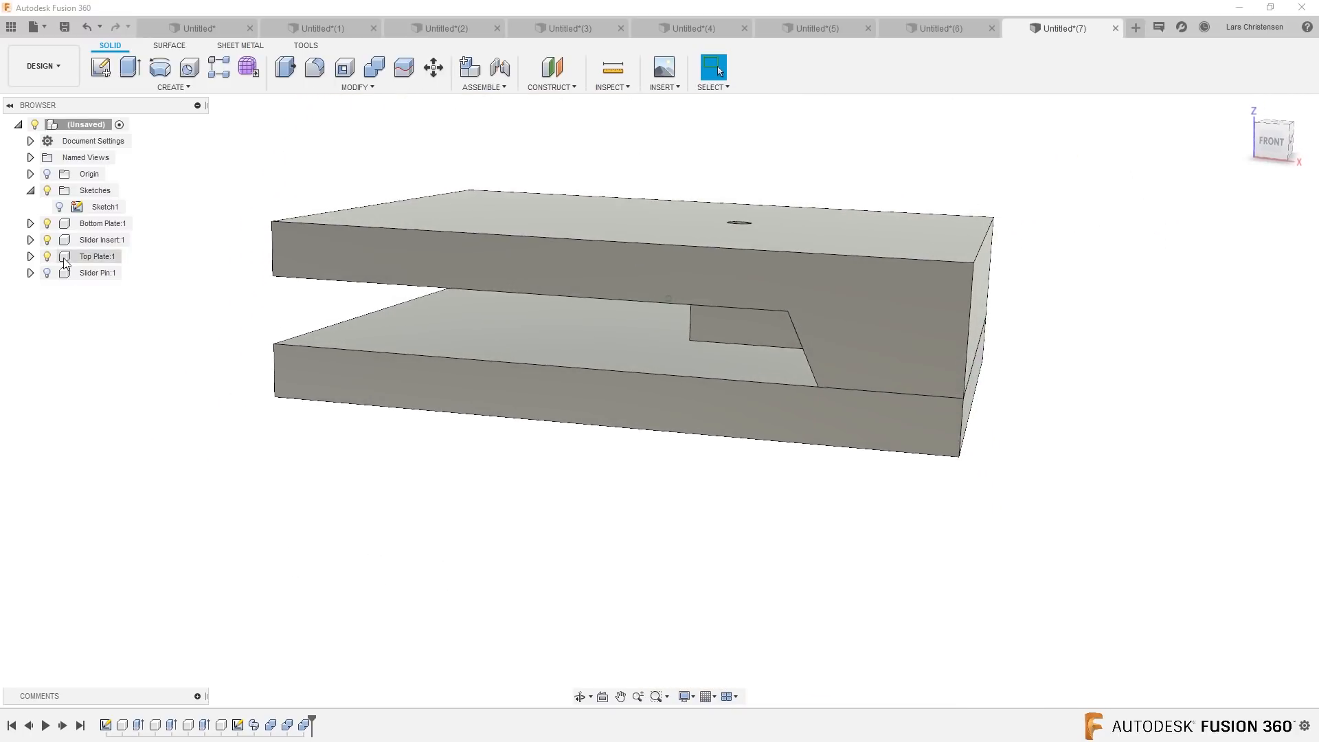
{"action": "left_click", "coordinate": [48, 274]}
{"action": "middle_click_drag", "start_coordinate": [318, 455], "coordinate": [1018, 465], "text": "shift"}
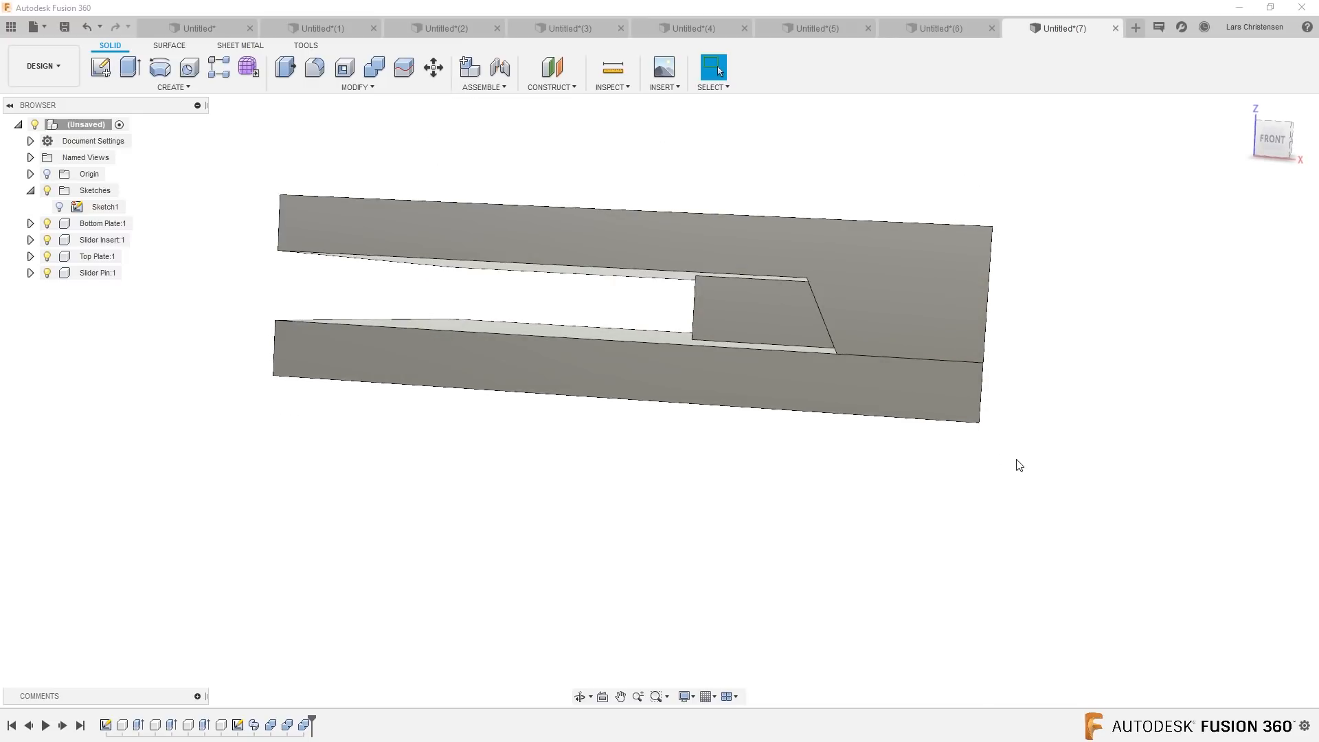
{"action": "left_click", "coordinate": [1274, 138]}
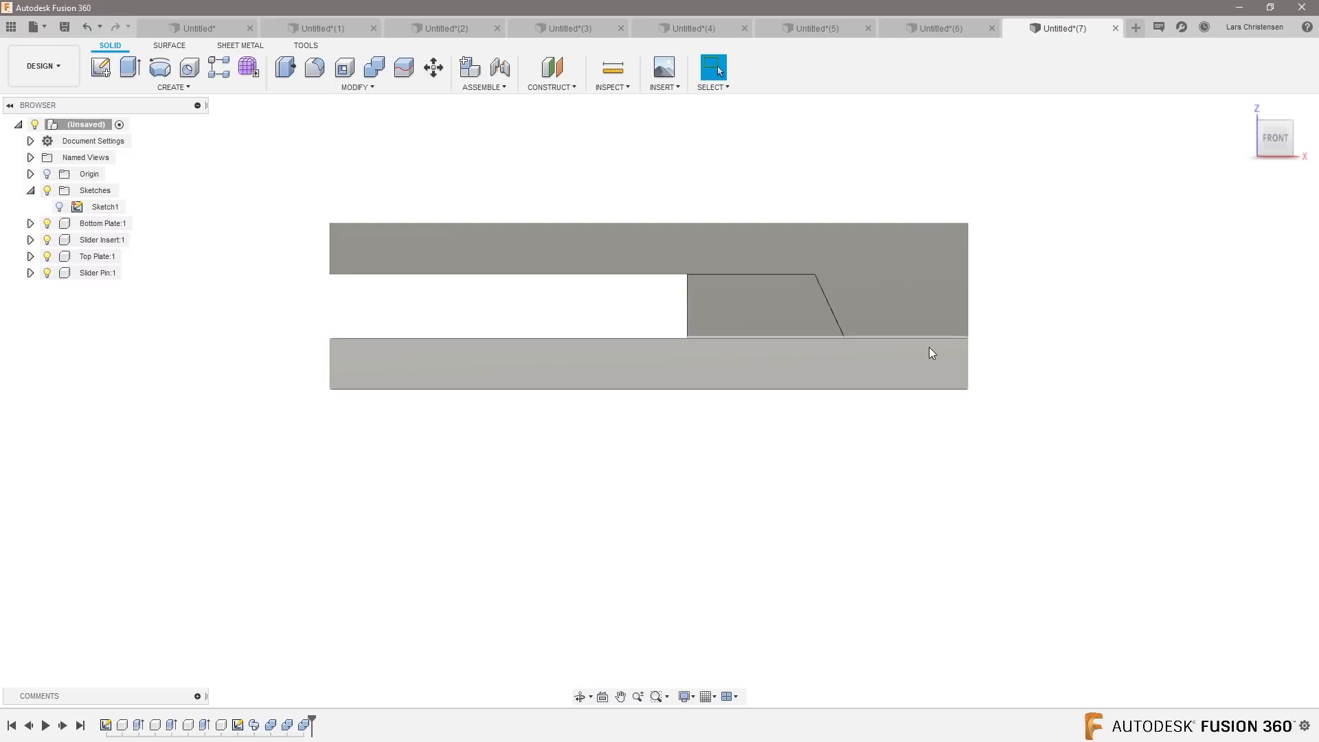
{"action": "scroll", "coordinate": [929, 351], "scroll_direction": "up", "scroll_amount": 2}
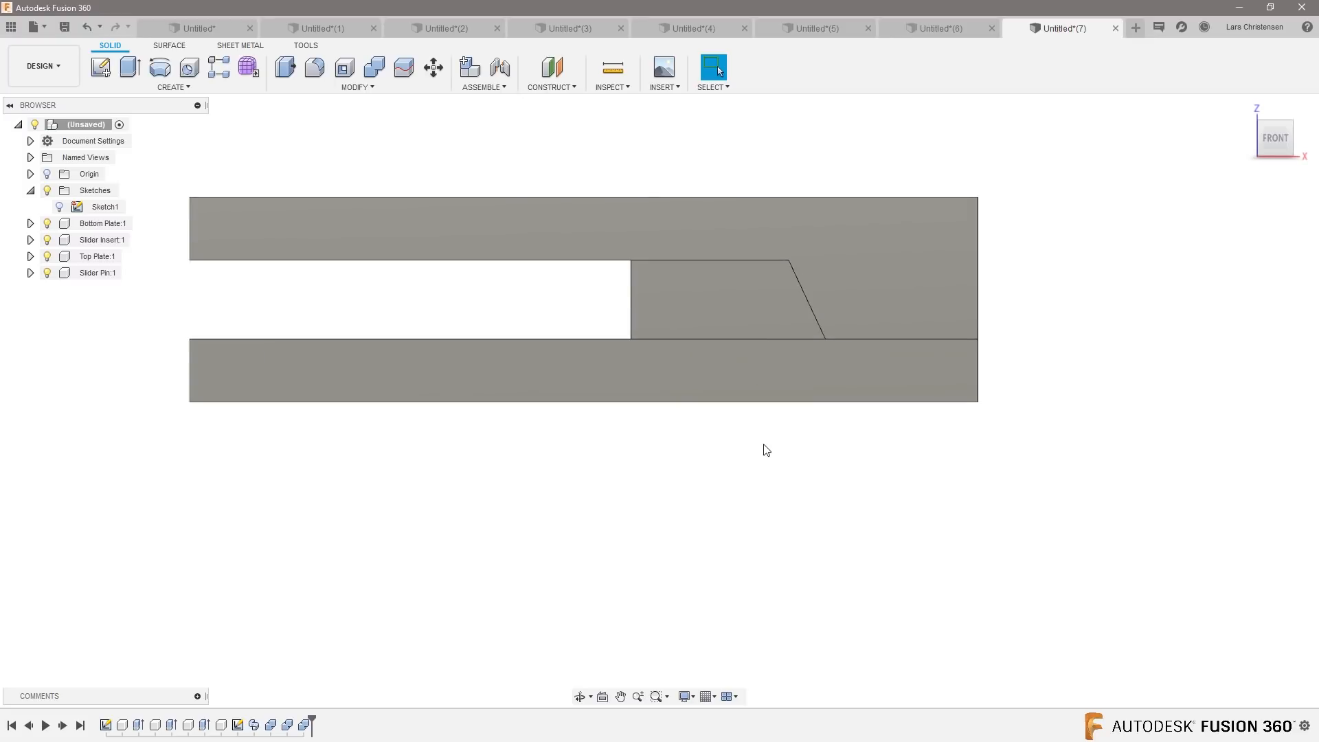
{"action": "scroll", "coordinate": [570, 666], "scroll_direction": "down", "scroll_amount": 2}
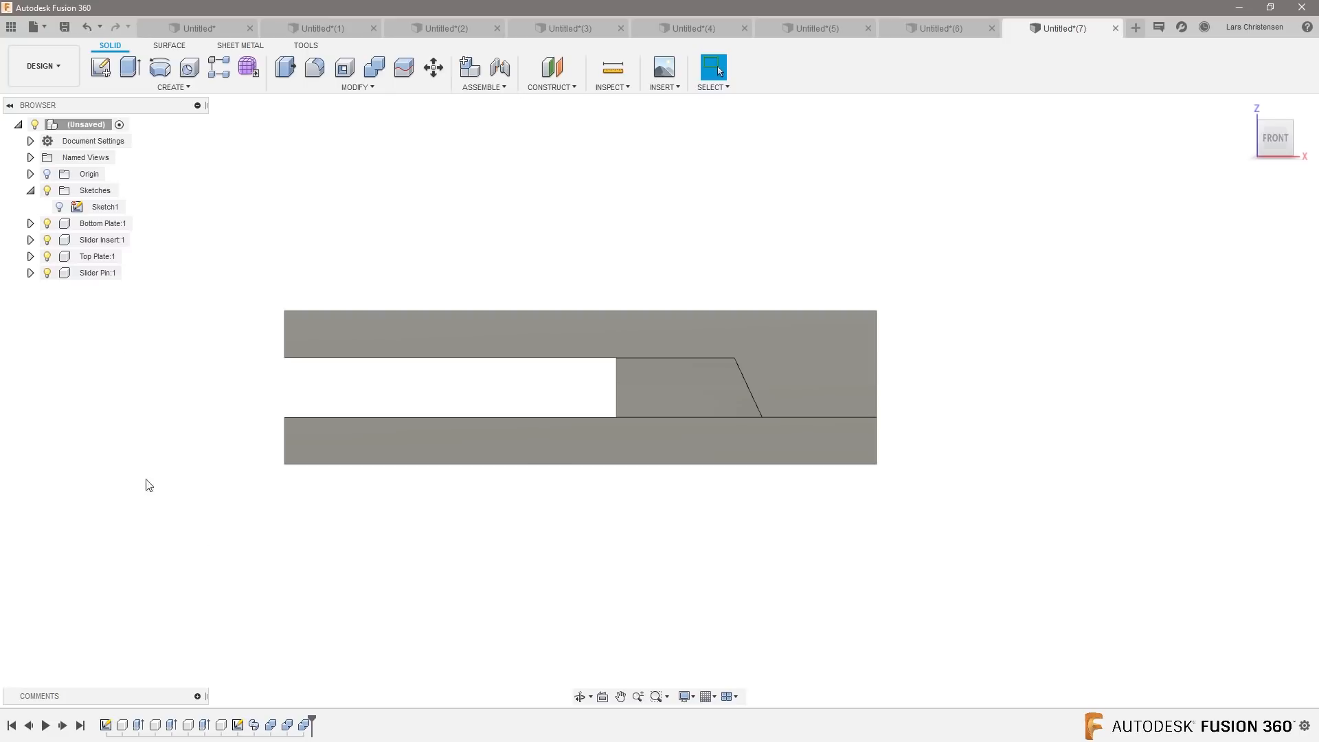
Step: Ground the Bottom Plate component to fix it in place
{"action": "right_click", "coordinate": [100, 225]}
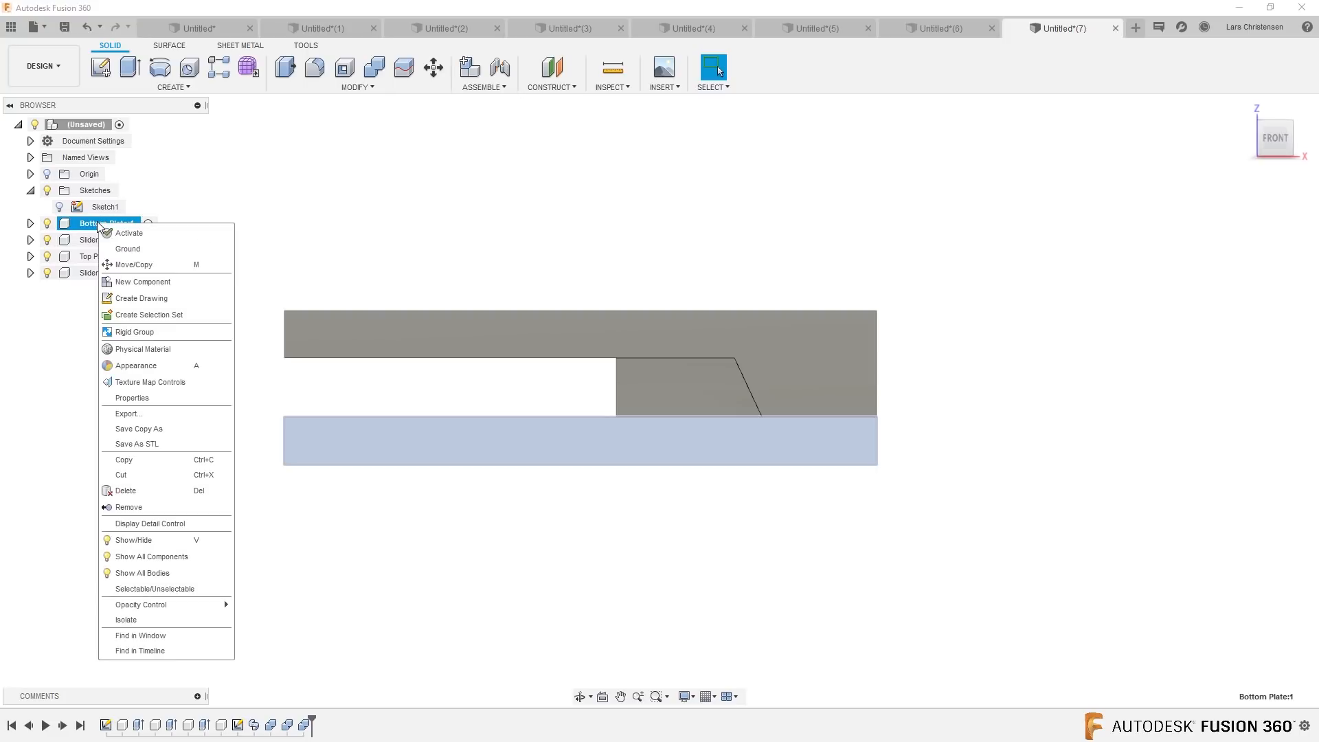
{"action": "left_click", "coordinate": [128, 249]}
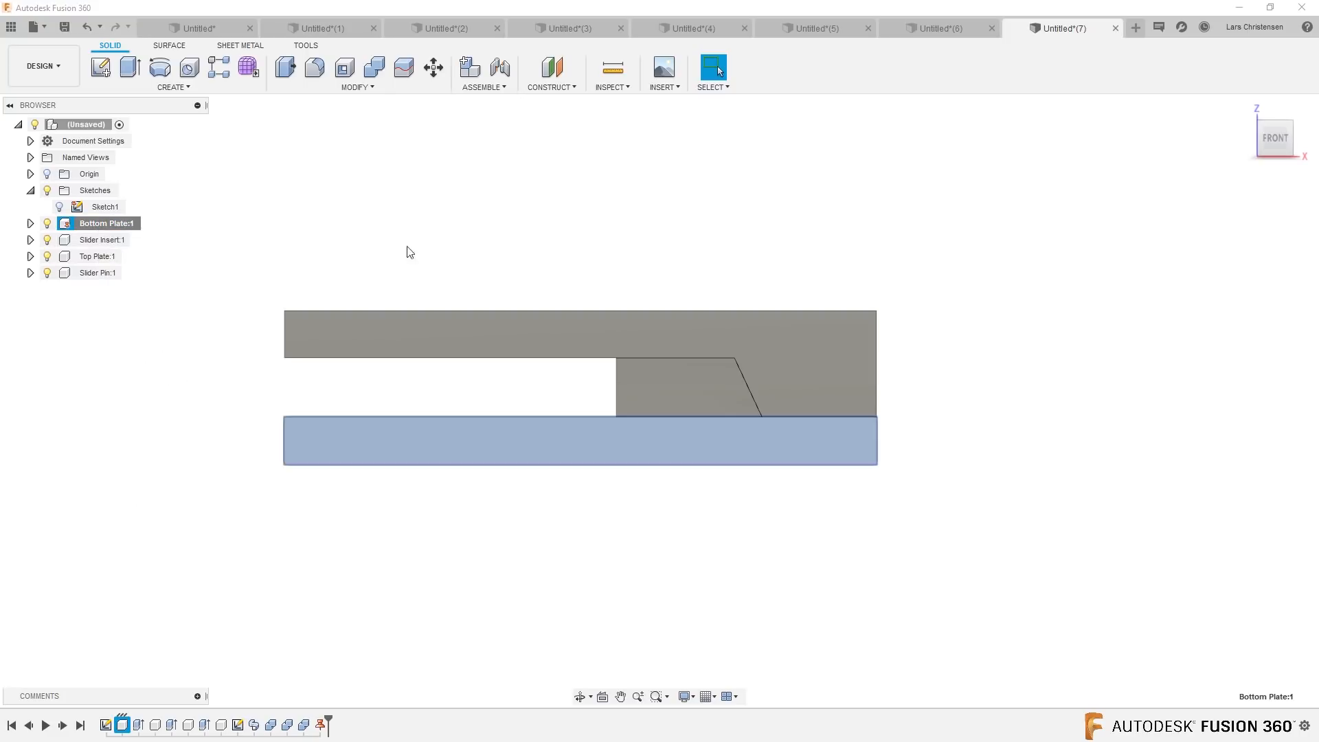
{"action": "left_click", "coordinate": [377, 227]}
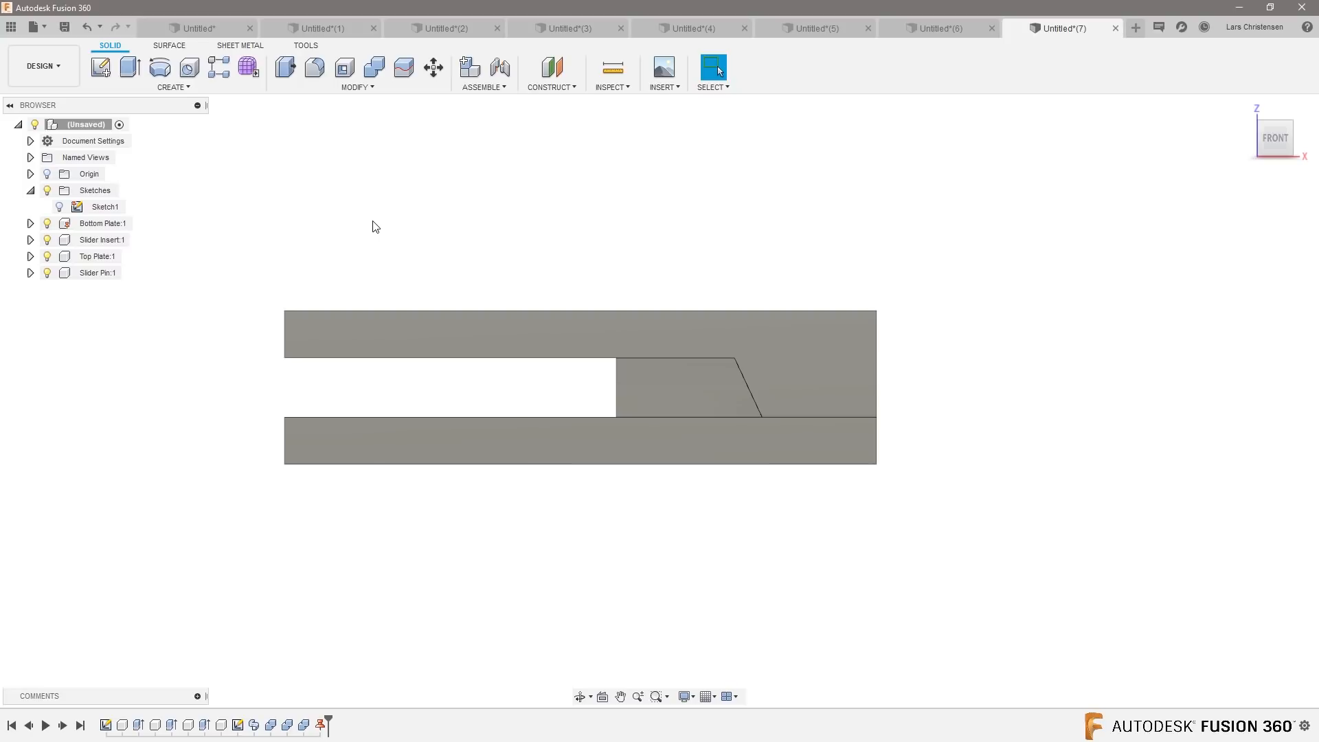
Step: Start a regular joint, then cancel it in favour of an as-built joint
{"action": "left_click", "coordinate": [480, 87]}
{"action": "left_click", "coordinate": [475, 120]}
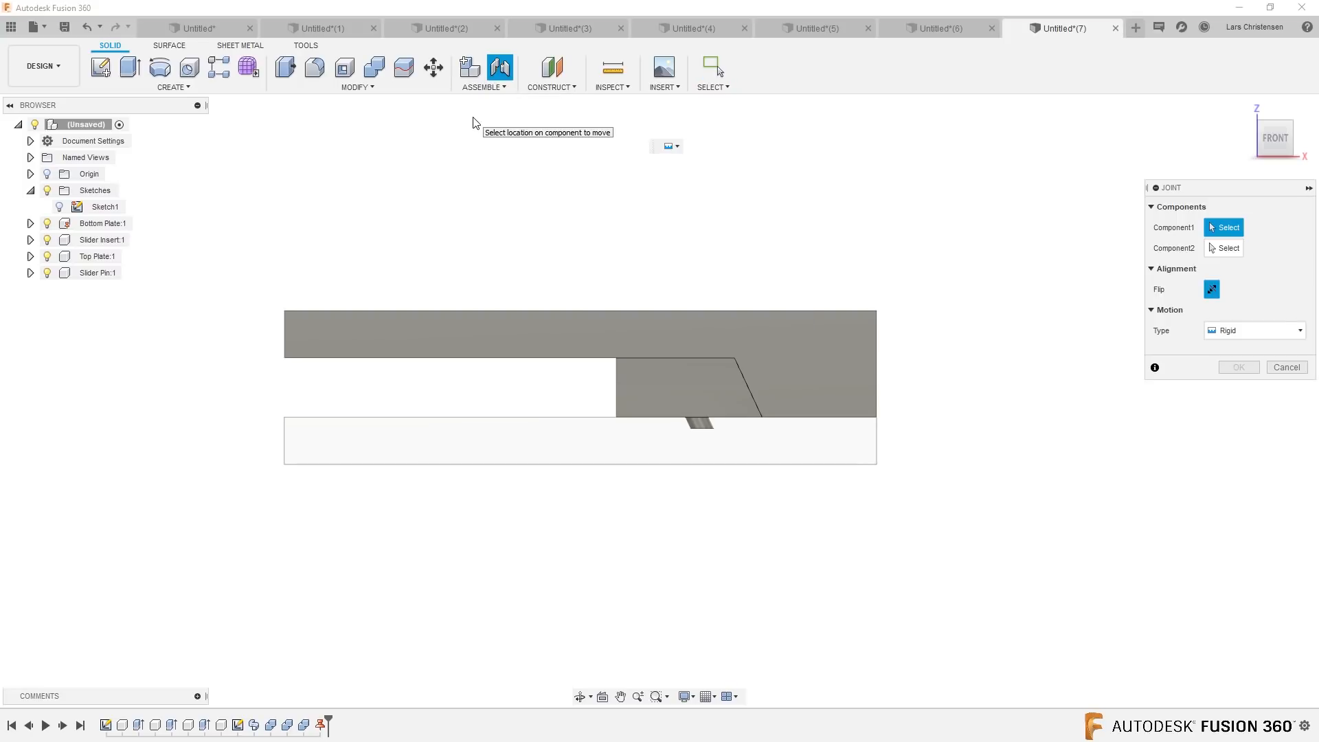
{"action": "left_click", "coordinate": [1286, 368]}
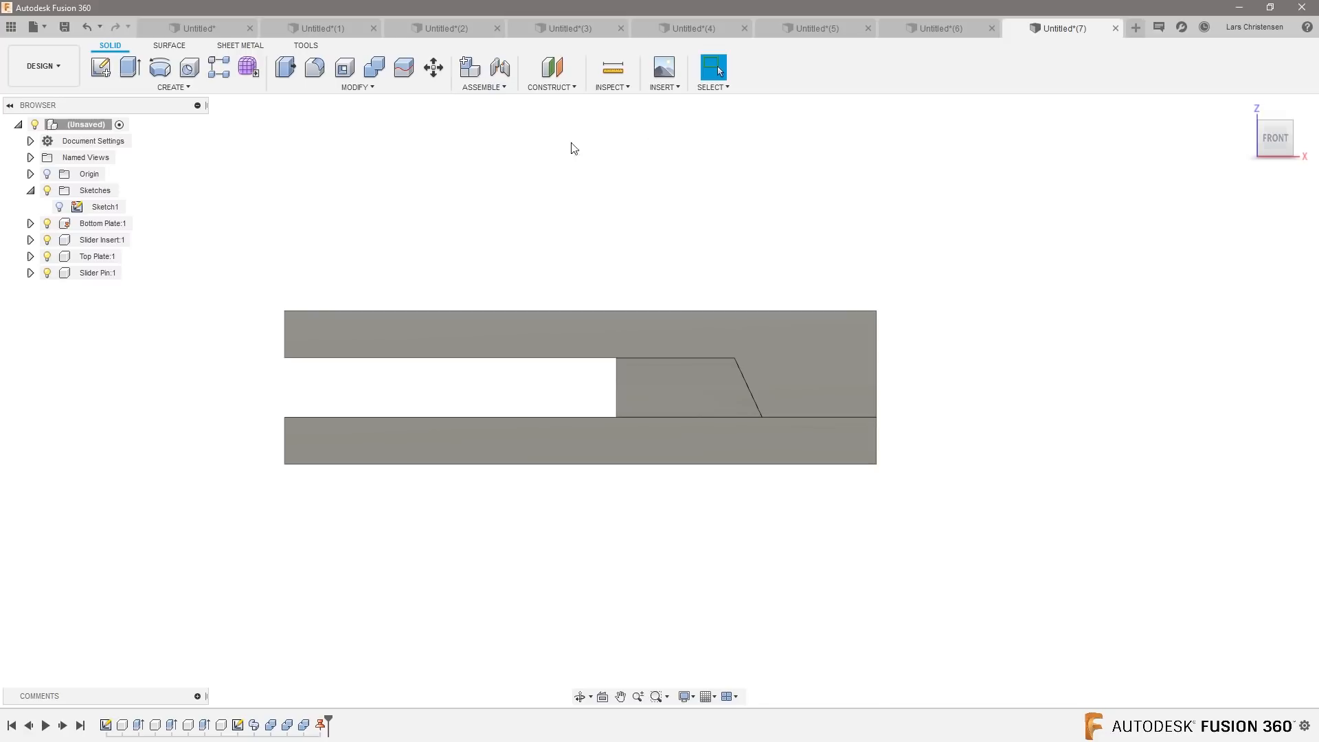
{"action": "left_click", "coordinate": [484, 87]}
Step: Create an as-built joint between the bottom plate and the top plate
{"action": "left_click", "coordinate": [484, 135]}
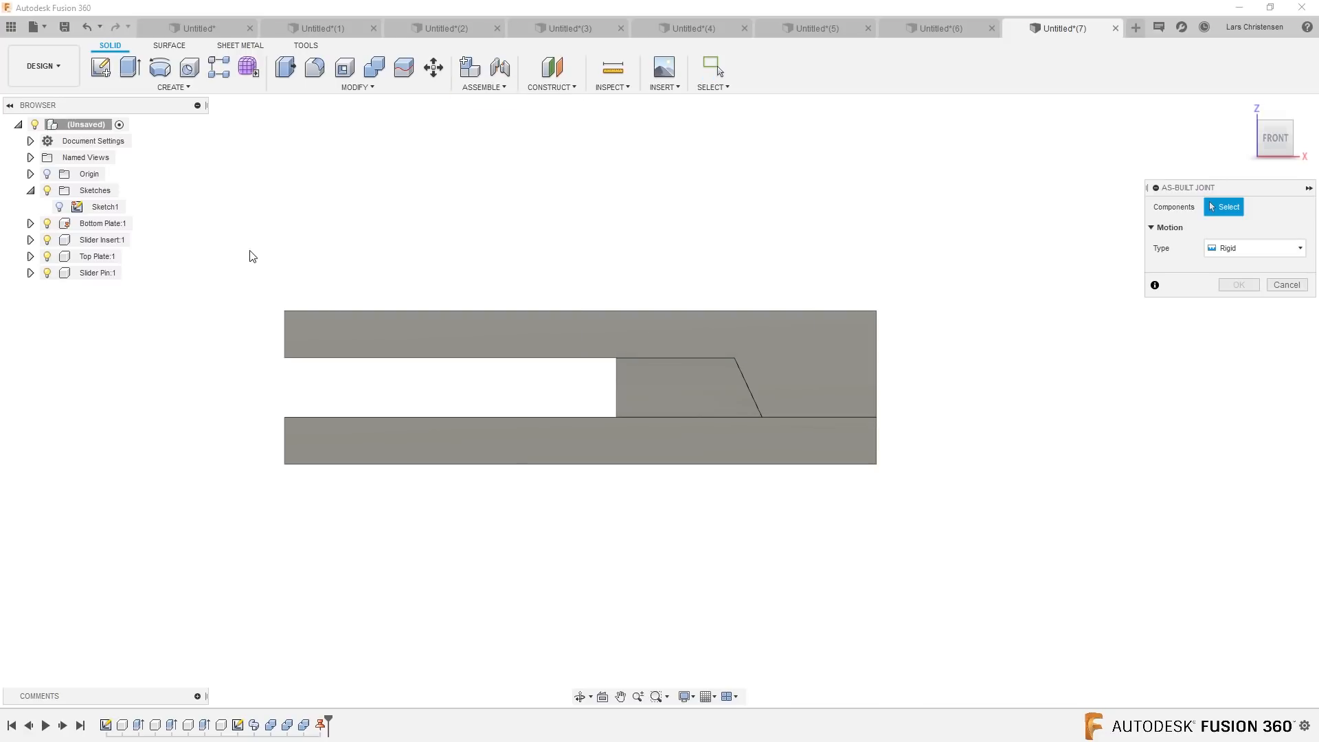
{"action": "left_click", "coordinate": [489, 457]}
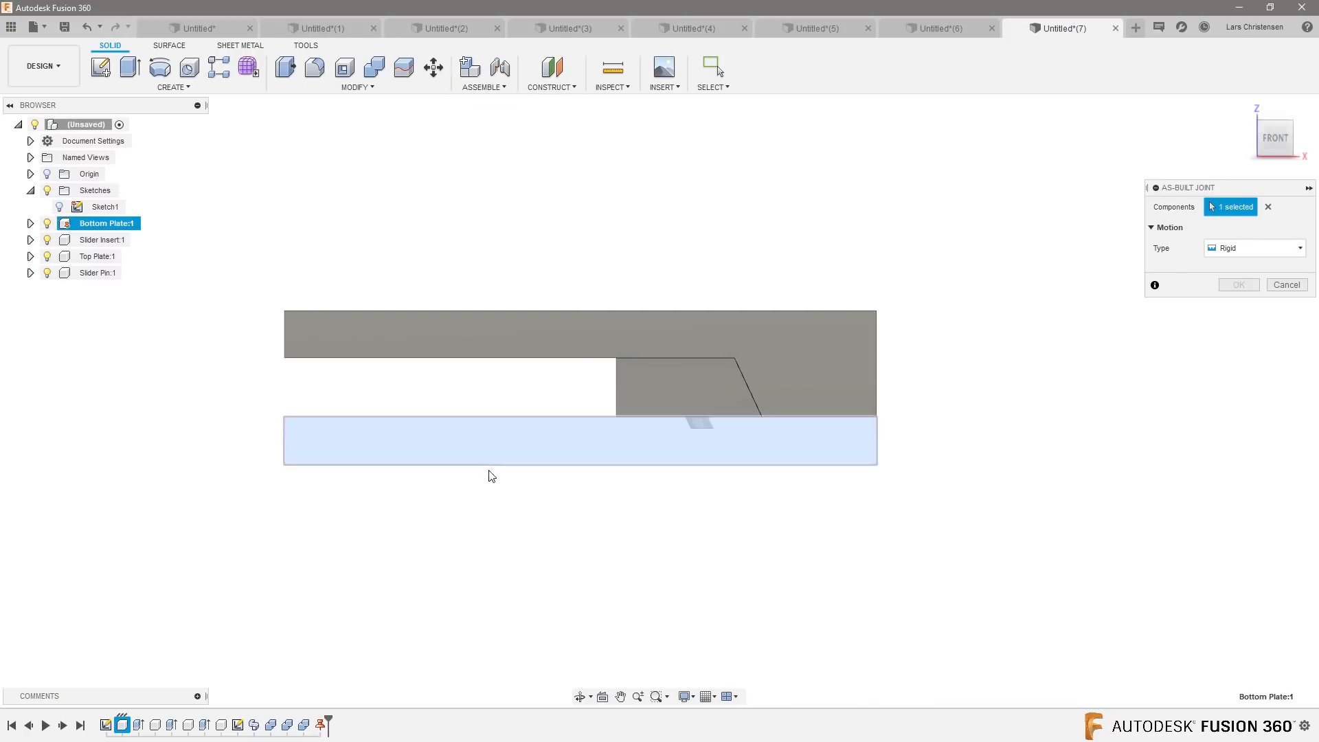
{"action": "left_click", "coordinate": [547, 331]}
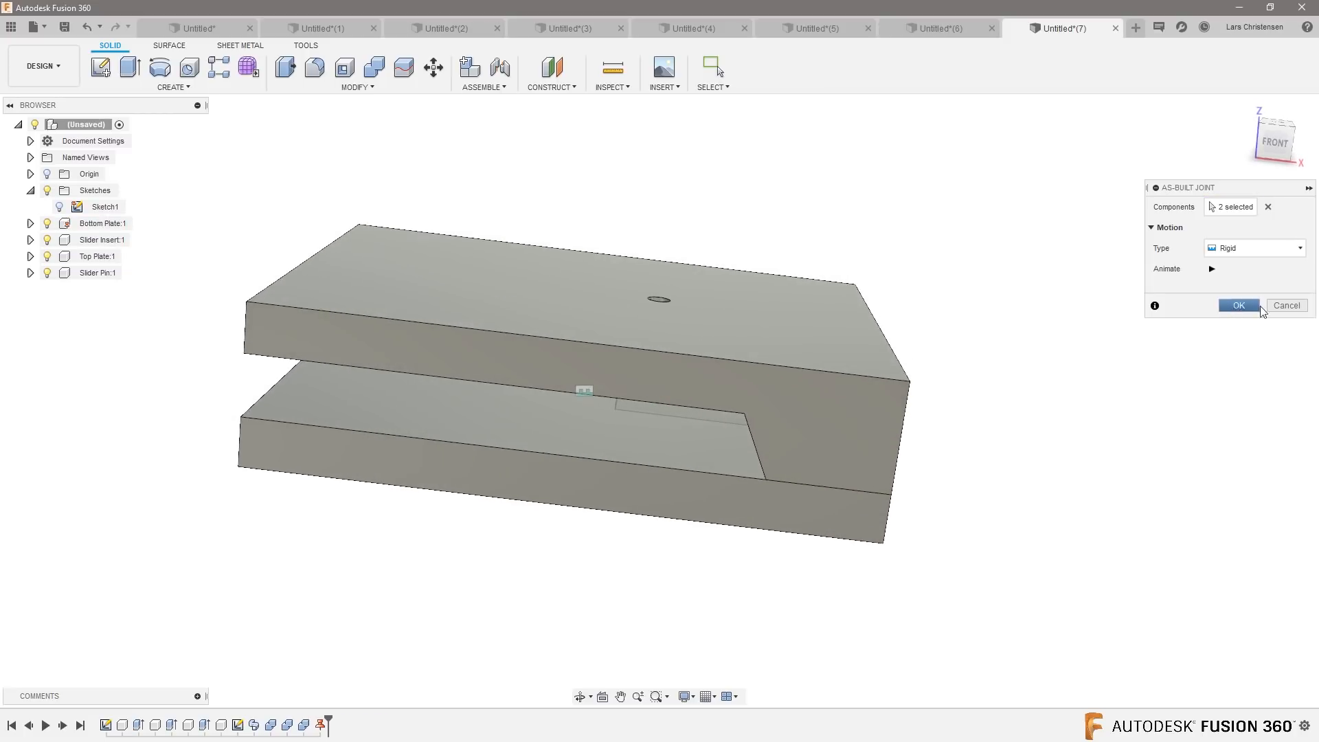
{"action": "left_click", "coordinate": [1239, 306]}
Step: Rigidly join the slider pin to the top plate with a second as-built joint
{"action": "left_click", "coordinate": [489, 88]}
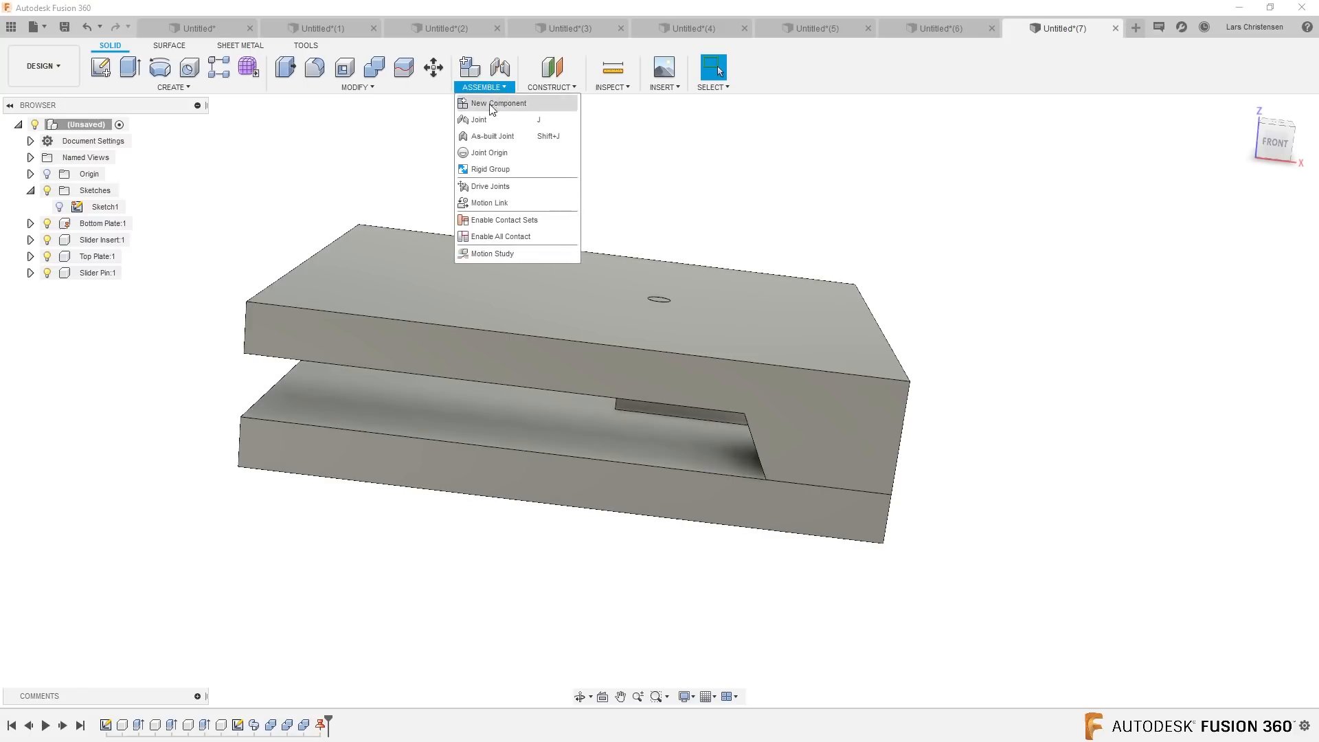
{"action": "left_click", "coordinate": [489, 127]}
{"action": "left_click", "coordinate": [579, 301]}
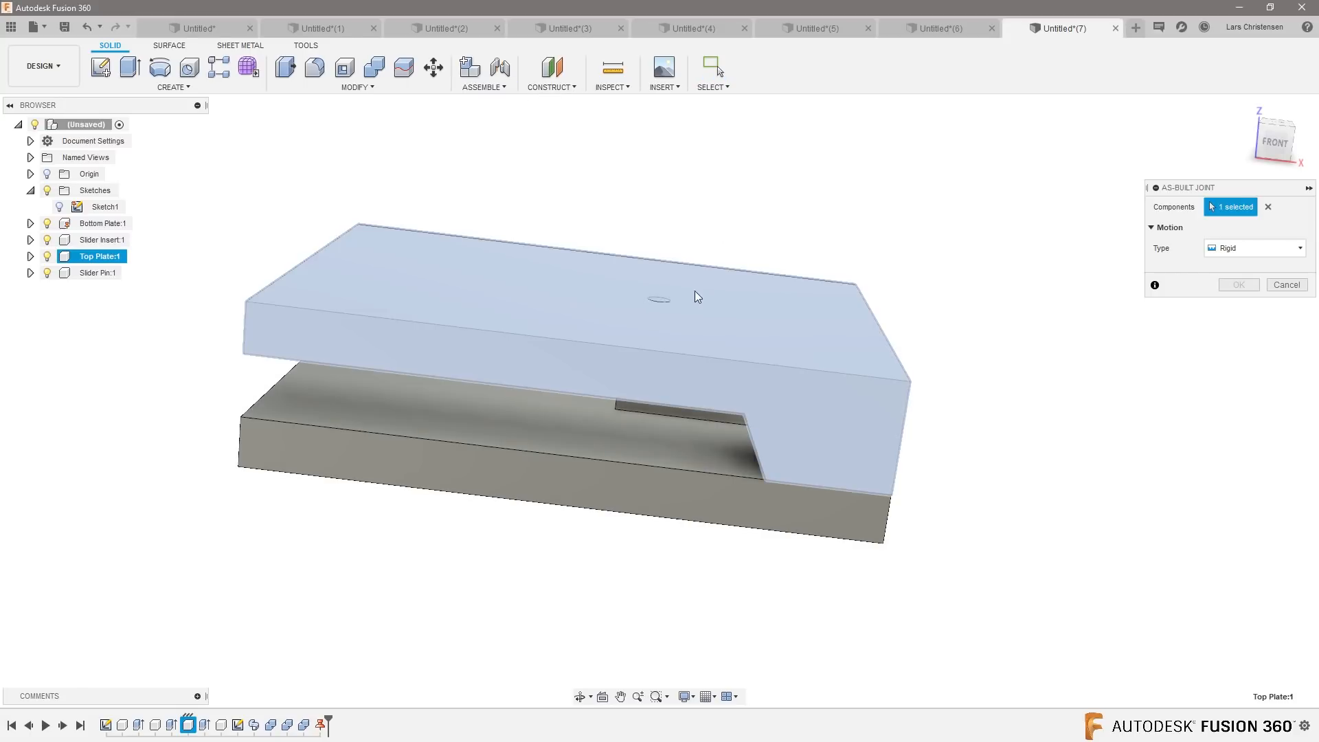
{"action": "left_click", "coordinate": [670, 302]}
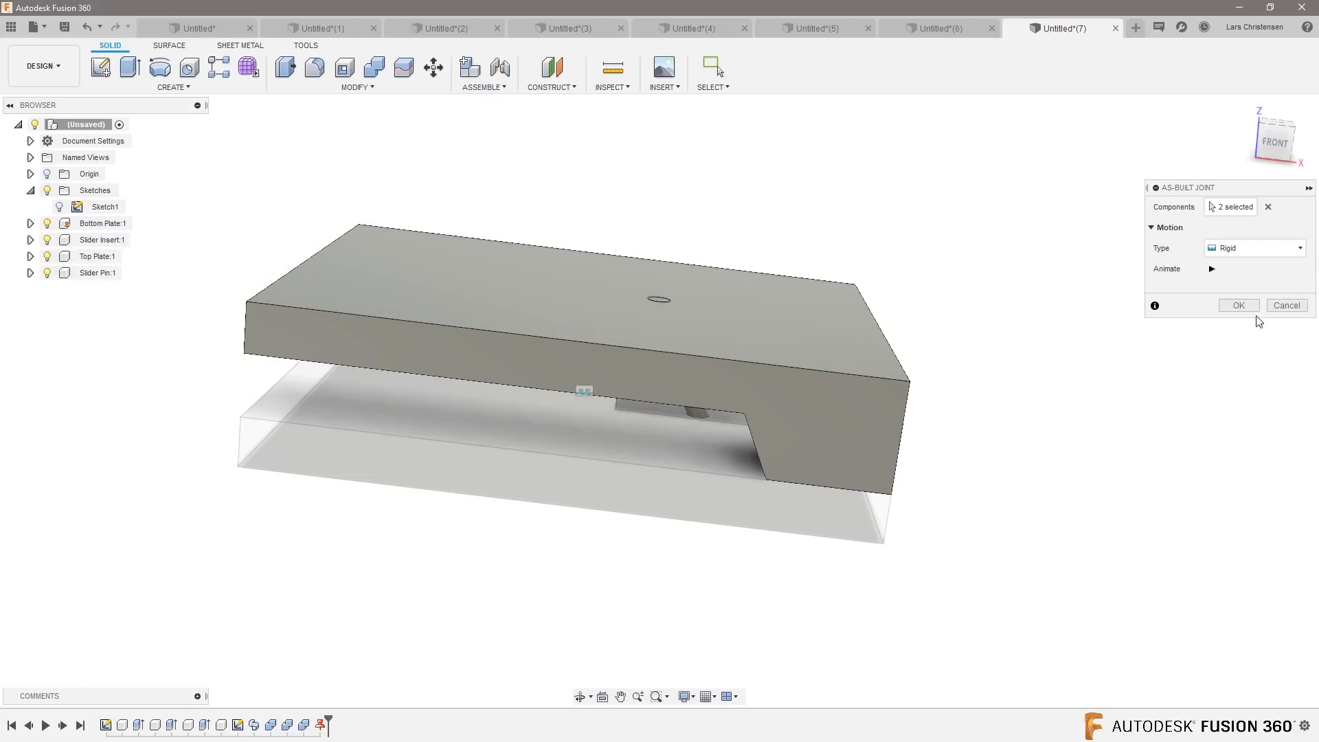
{"action": "left_click", "coordinate": [1239, 306]}
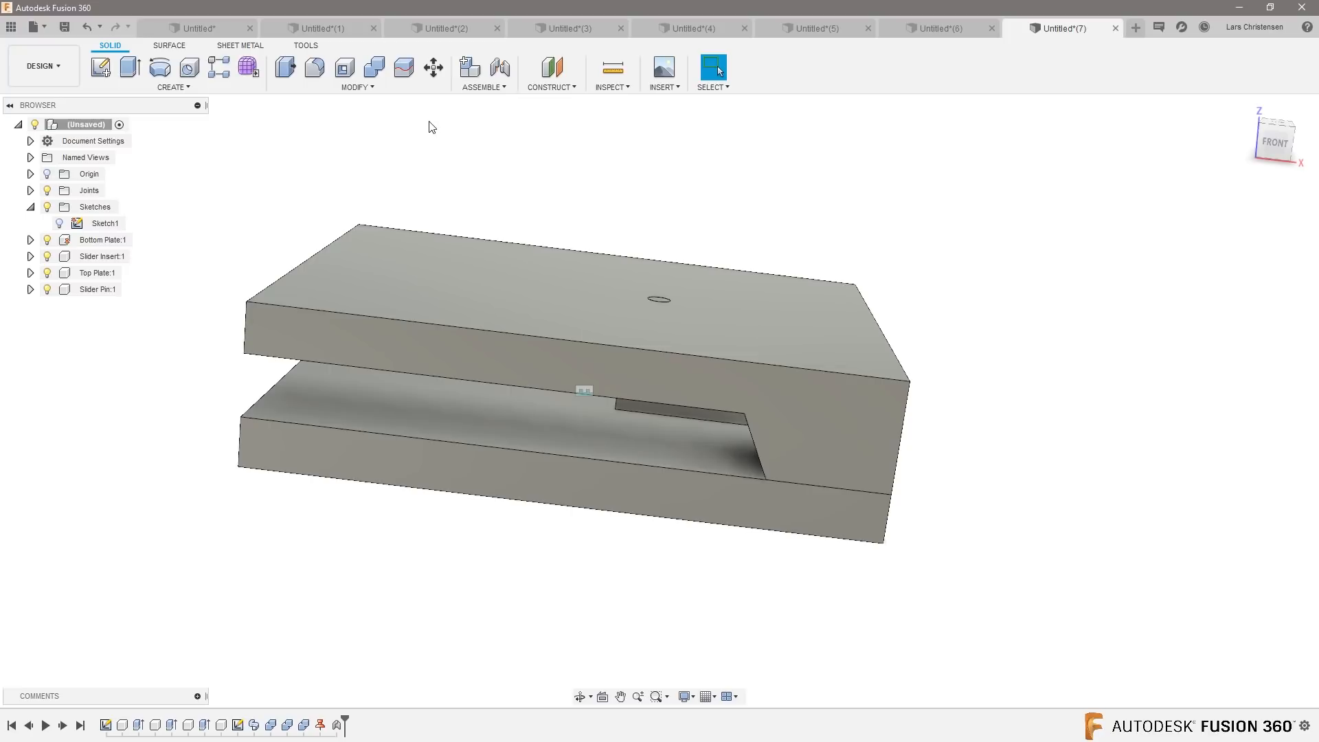
{"action": "left_click", "coordinate": [484, 87]}
Step: Create a Slider as-built joint between the bottom and top plates along the vertical edge
{"action": "left_click", "coordinate": [489, 133]}
{"action": "middle_click_drag", "start_coordinate": [716, 183], "coordinate": [639, 467], "text": "shift"}
{"action": "left_click", "coordinate": [624, 460]}
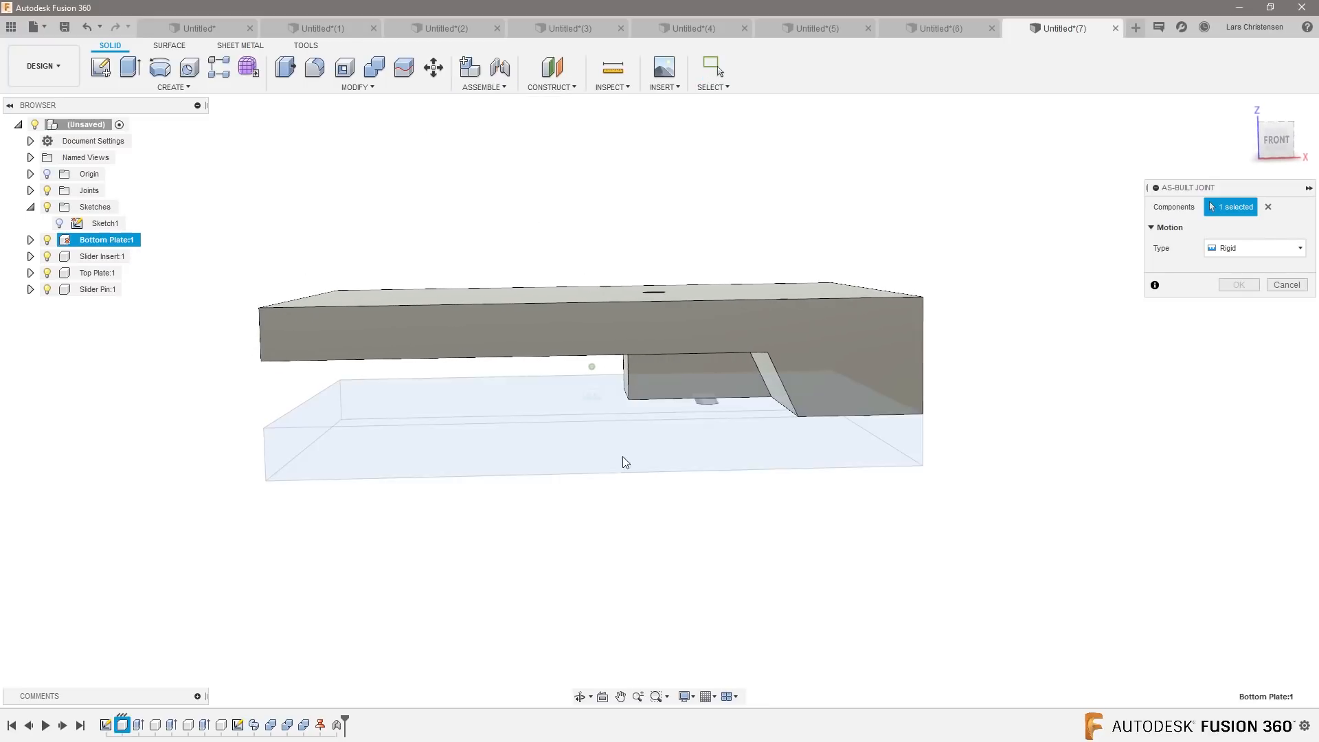
{"action": "left_click", "coordinate": [455, 323]}
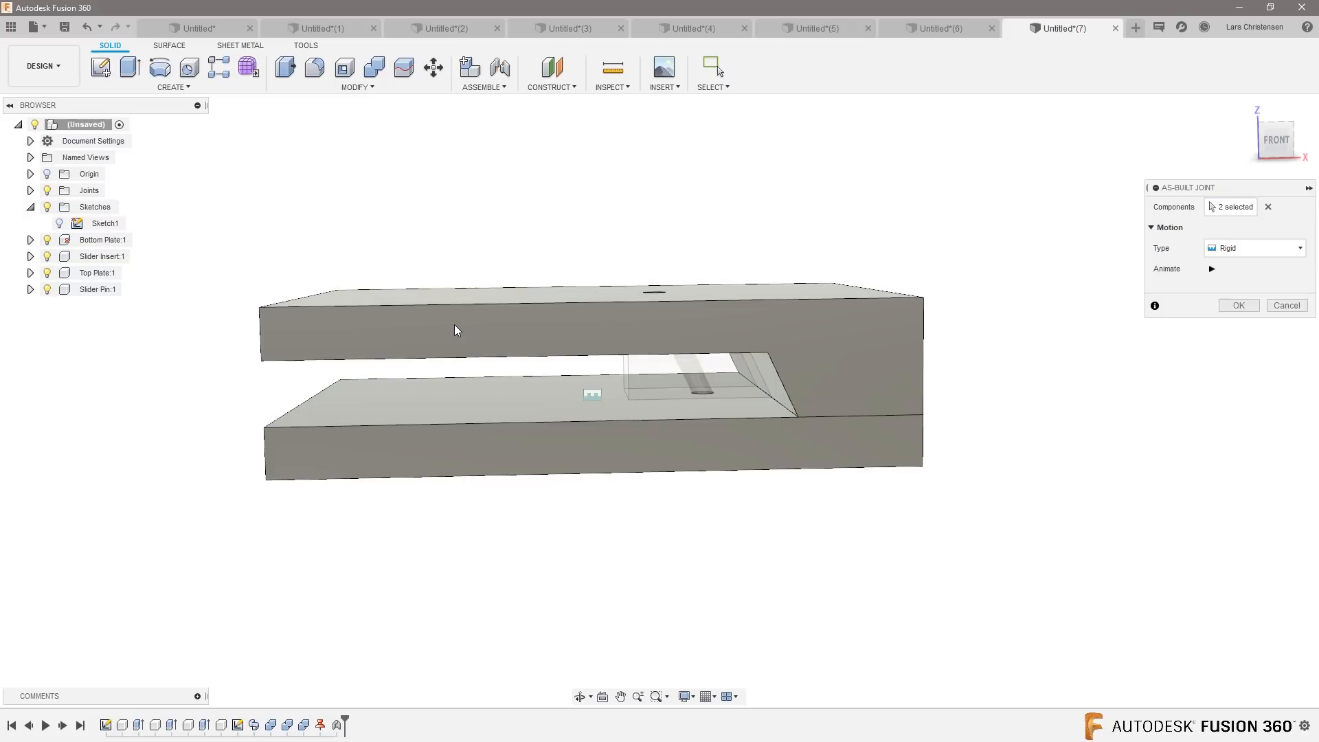
{"action": "left_click", "coordinate": [1250, 249]}
{"action": "left_click", "coordinate": [1234, 302]}
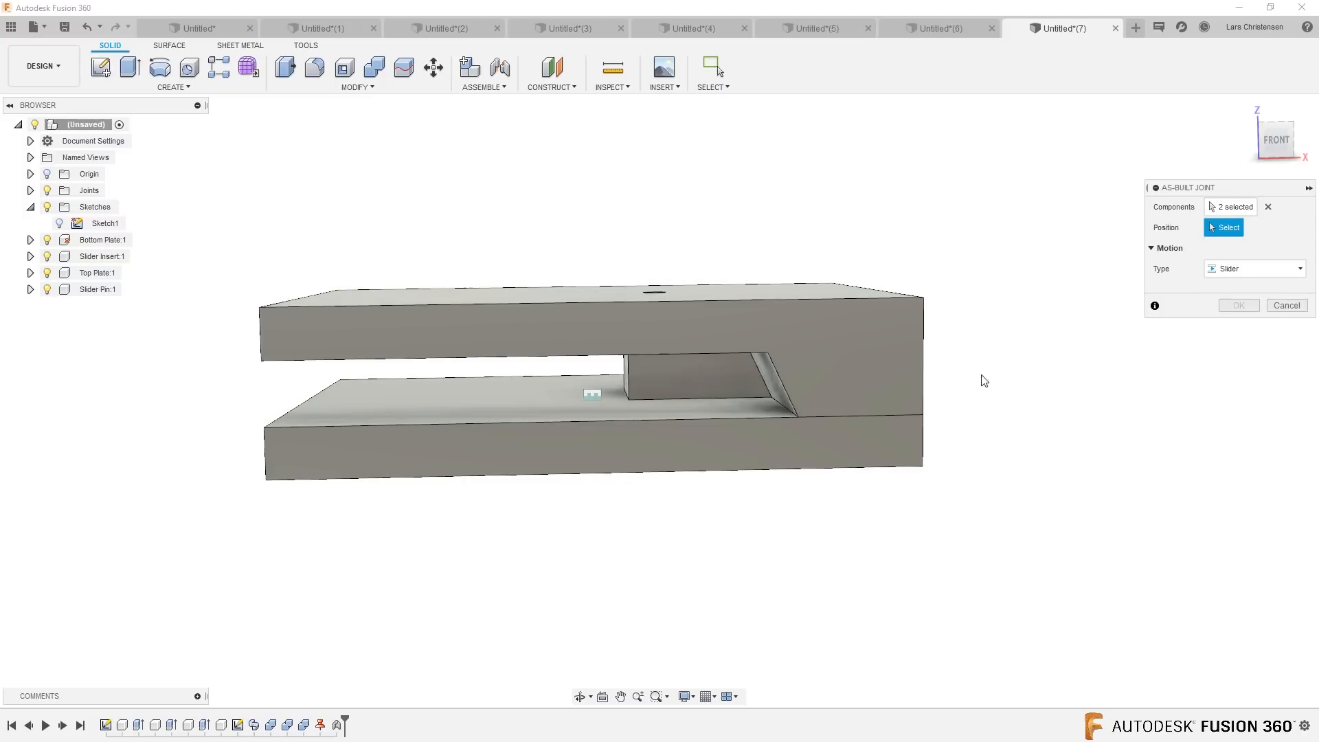
{"action": "left_click", "coordinate": [927, 382]}
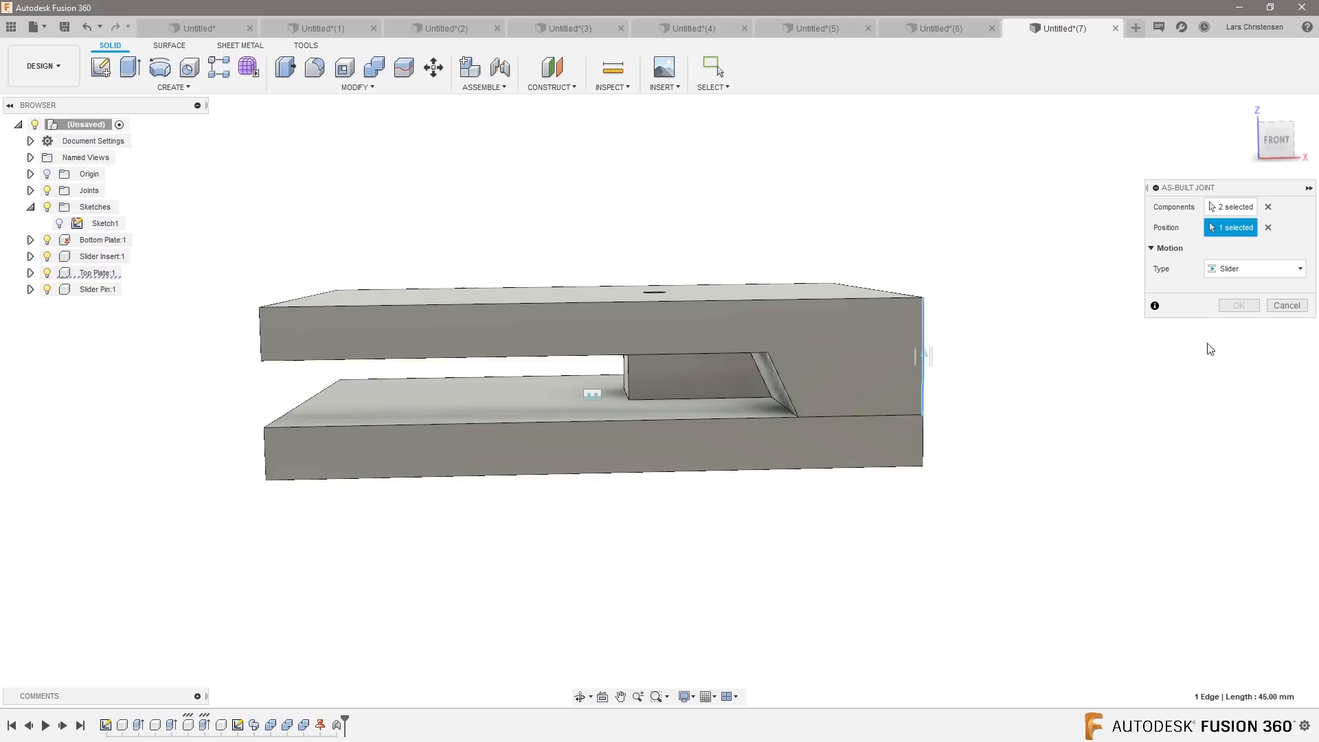
{"action": "mouse_move", "coordinate": [850, 323]}
{"action": "middle_mouse_down", "text": "shift"}
{"action": "mouse_move", "coordinate": [903, 371]}
{"action": "mouse_move", "coordinate": [864, 321]}
{"action": "middle_mouse_up", "text": "shift"}
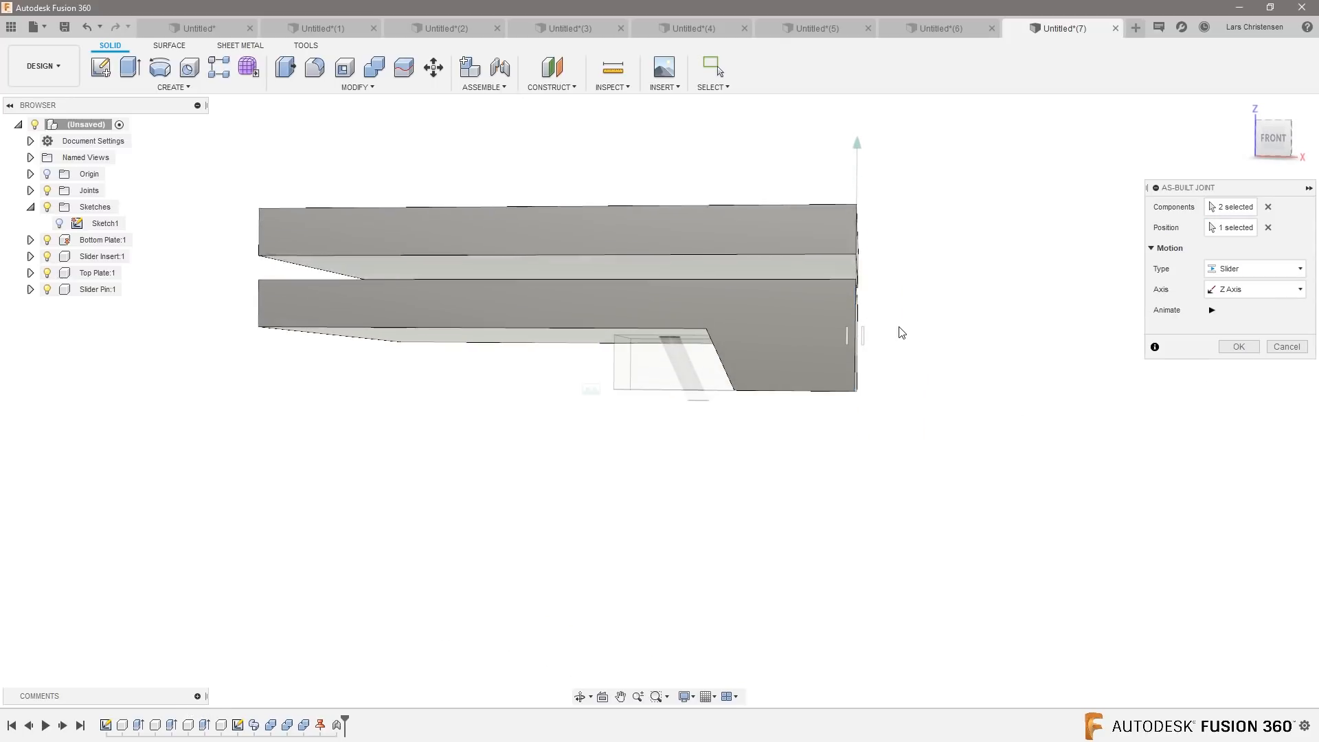
{"action": "left_click", "coordinate": [1231, 345]}
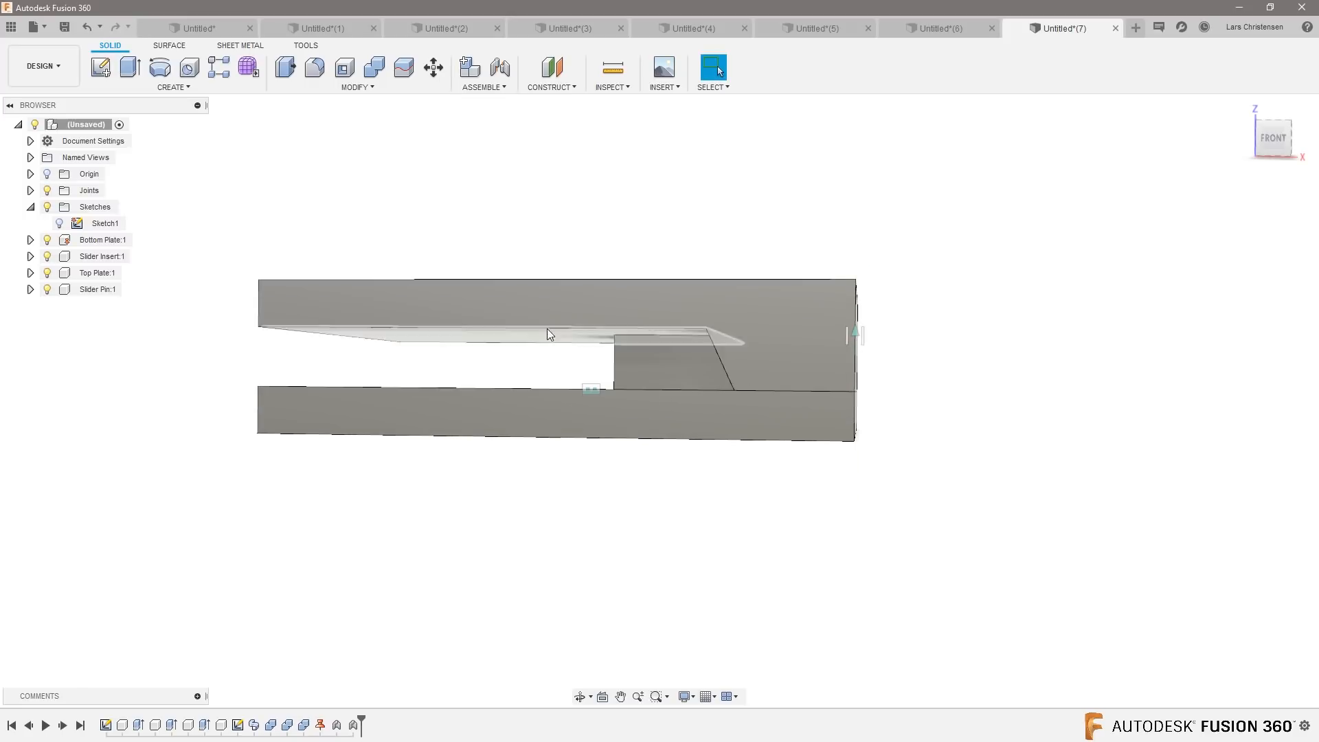
Step: Drag the top plate and slider insert to test the motion, then revert all positions
{"action": "left_click_drag", "start_coordinate": [554, 307], "coordinate": [518, 230]}
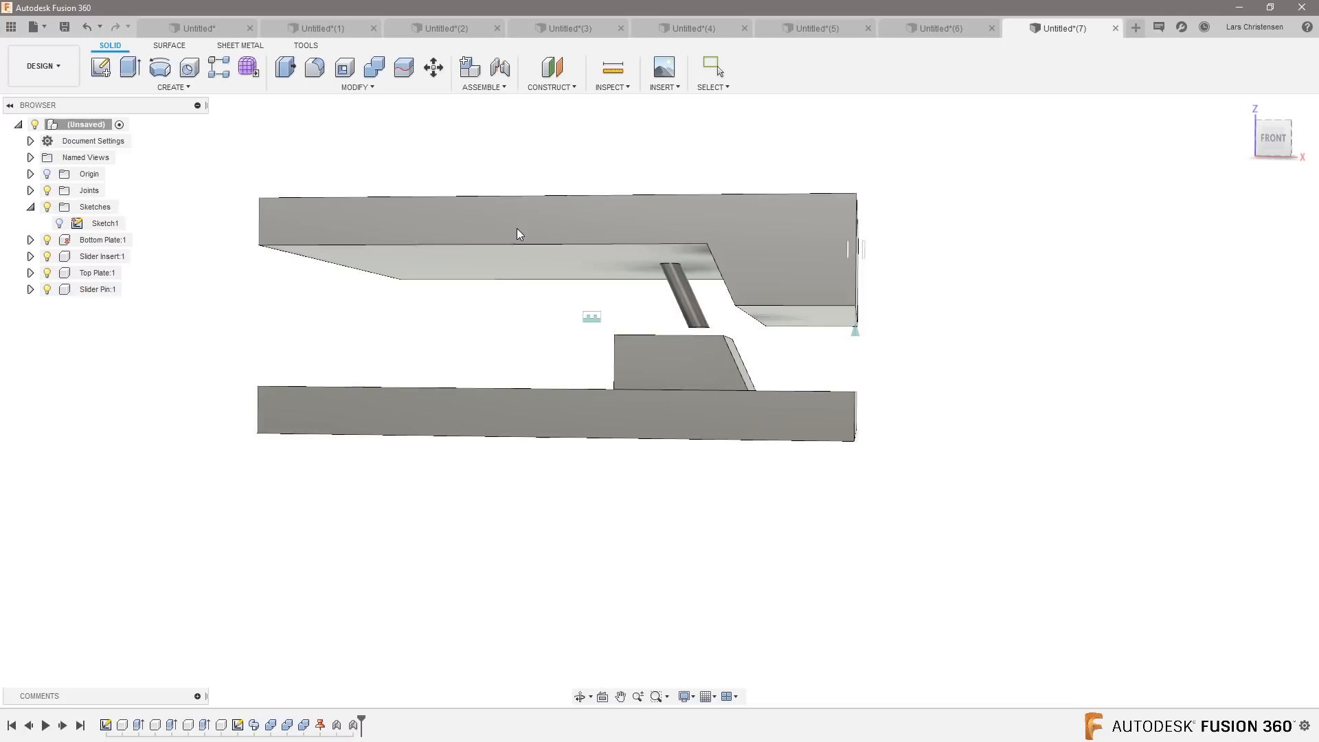
{"action": "middle_click_drag", "start_coordinate": [1196, 407], "coordinate": [1157, 426], "text": "shift"}
{"action": "left_click_drag", "start_coordinate": [702, 288], "coordinate": [701, 253]}
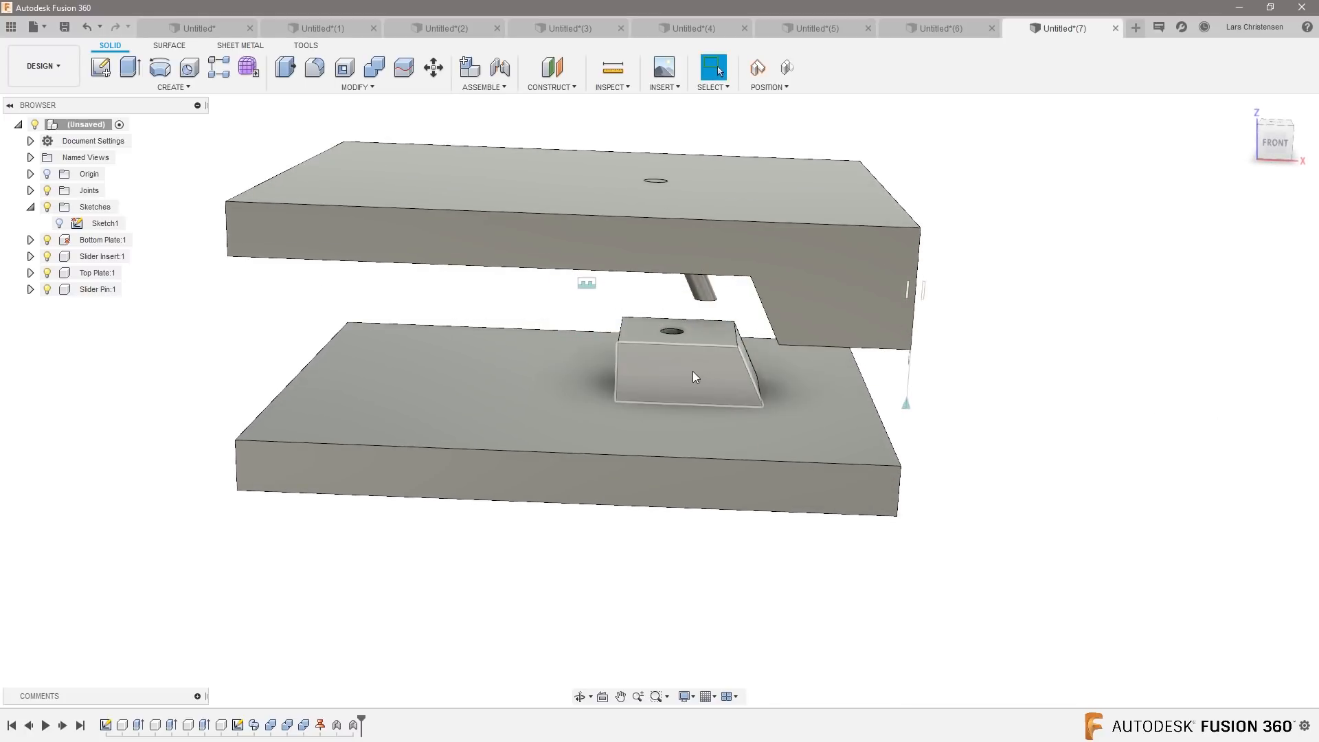
{"action": "left_click_drag", "start_coordinate": [678, 367], "coordinate": [751, 363]}
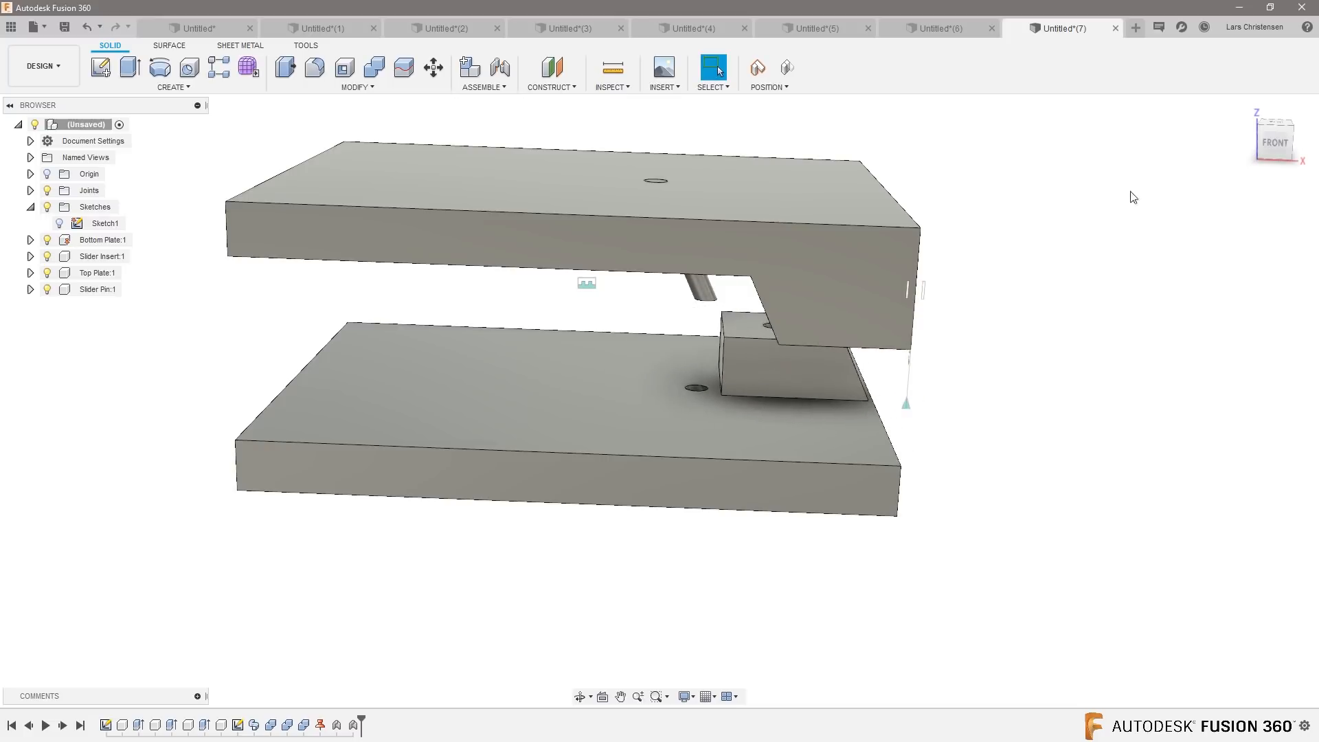
{"action": "left_click", "coordinate": [788, 68]}
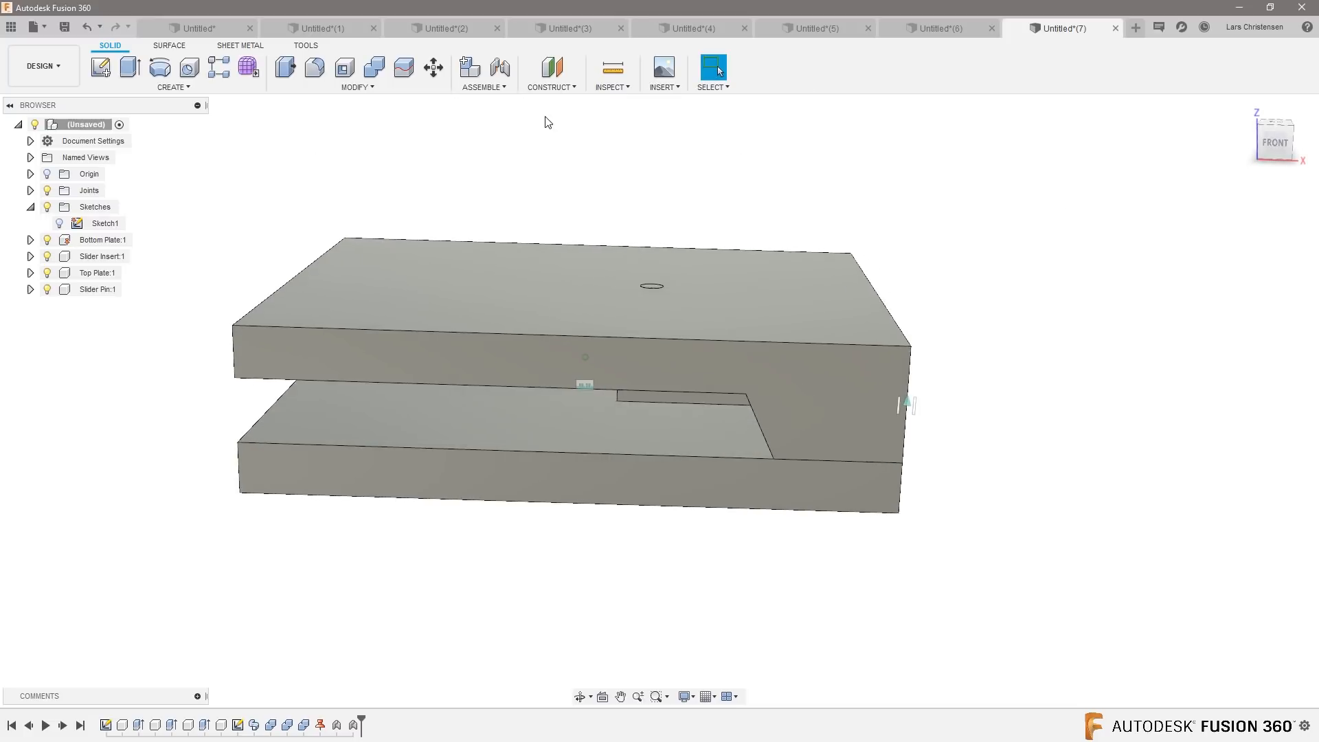
{"action": "left_click", "coordinate": [484, 87]}
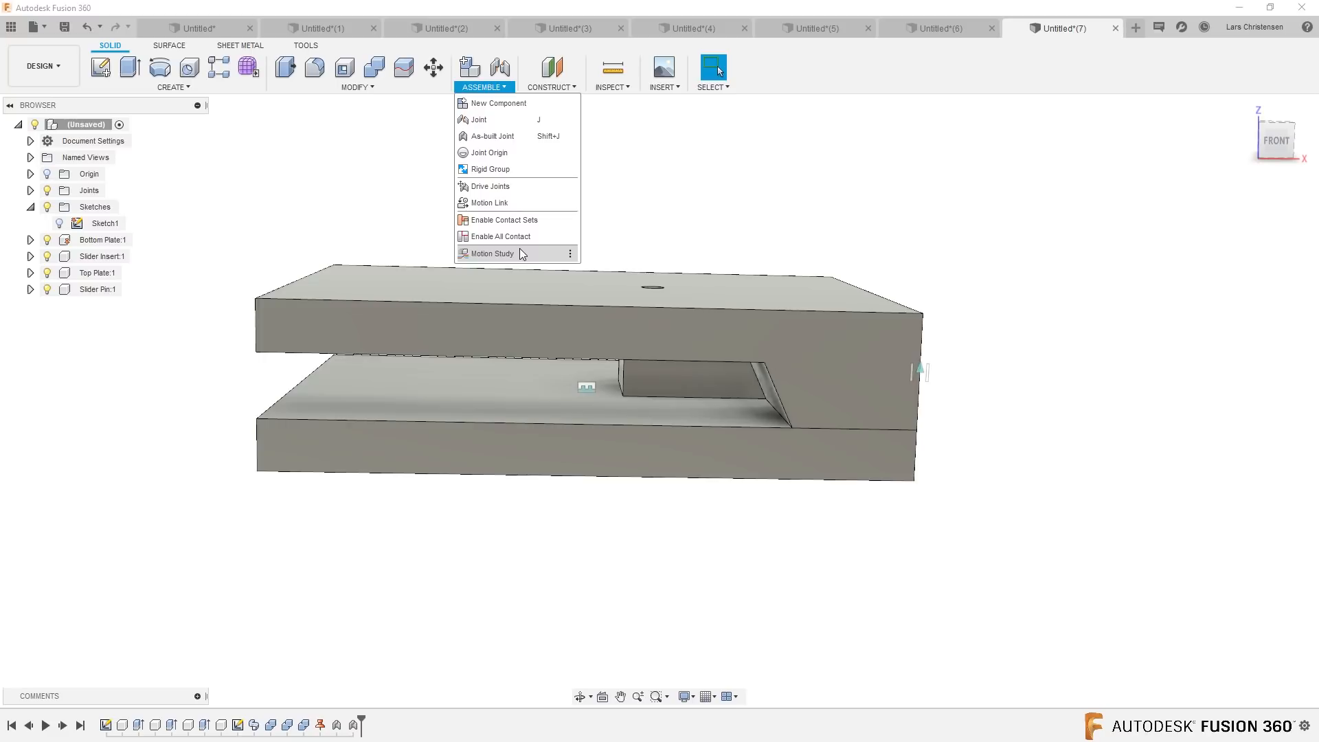
{"action": "left_click", "coordinate": [494, 254]}
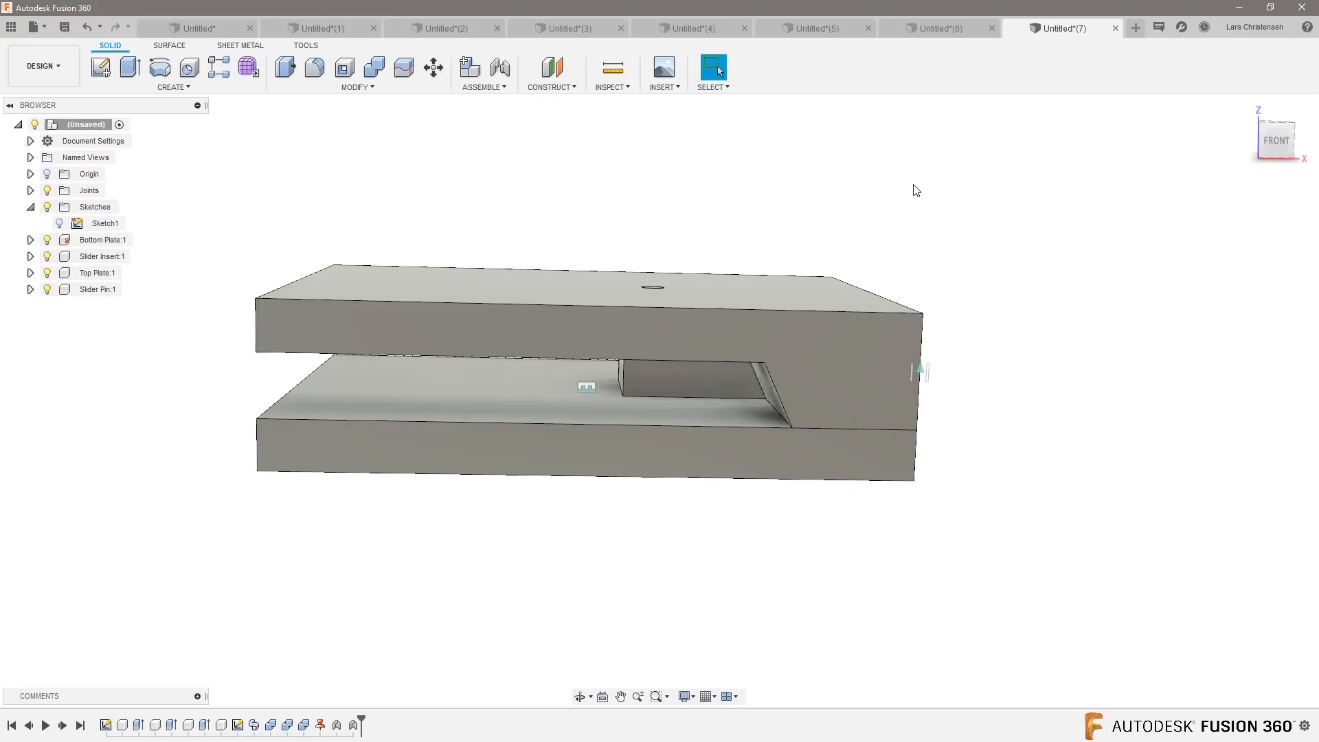
{"action": "left_click", "coordinate": [1276, 140]}
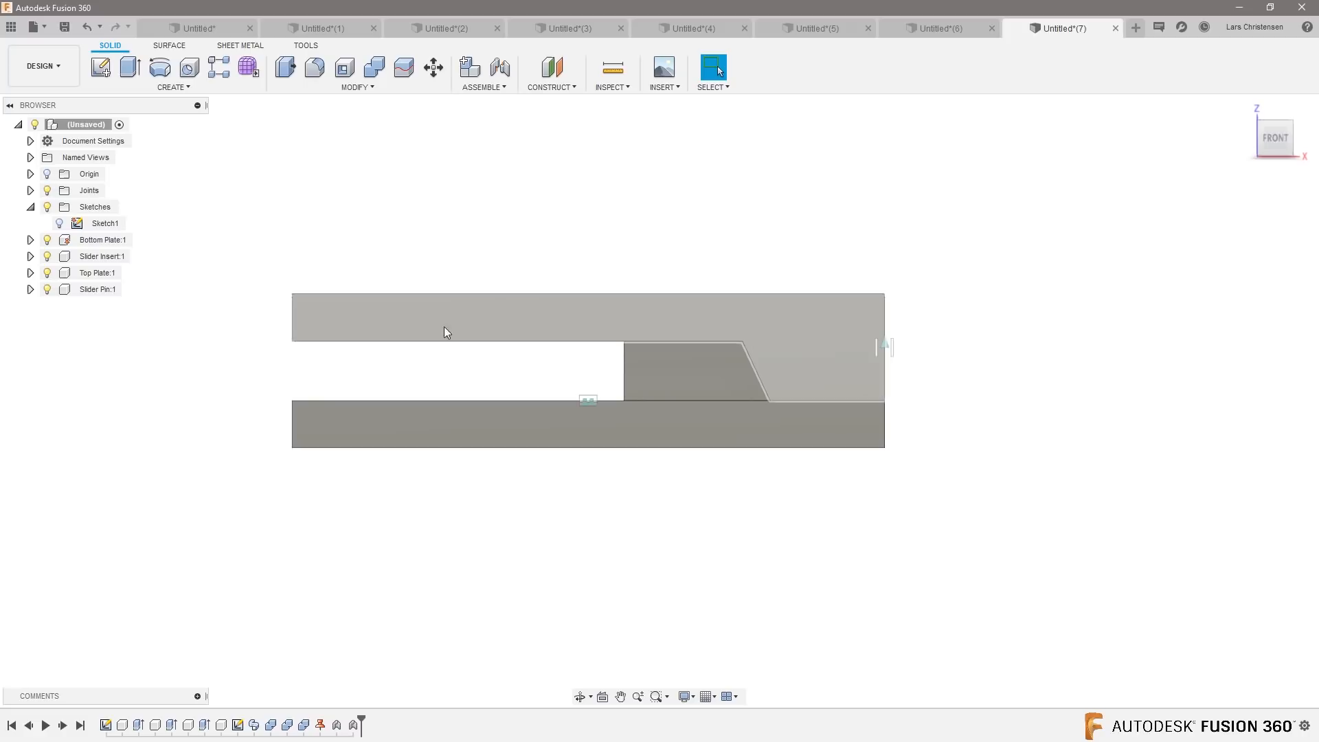
{"action": "left_click_drag", "start_coordinate": [607, 325], "coordinate": [586, 221]}
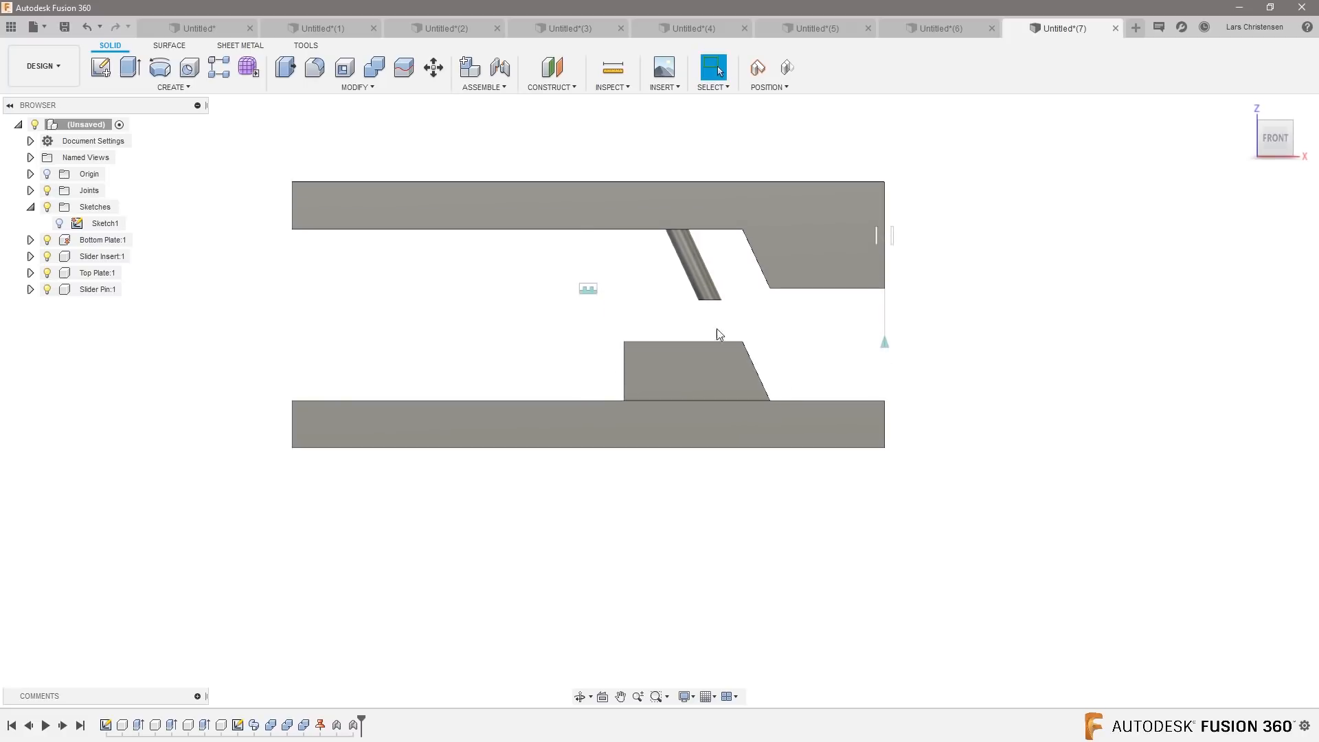
{"action": "left_click", "coordinate": [790, 69]}
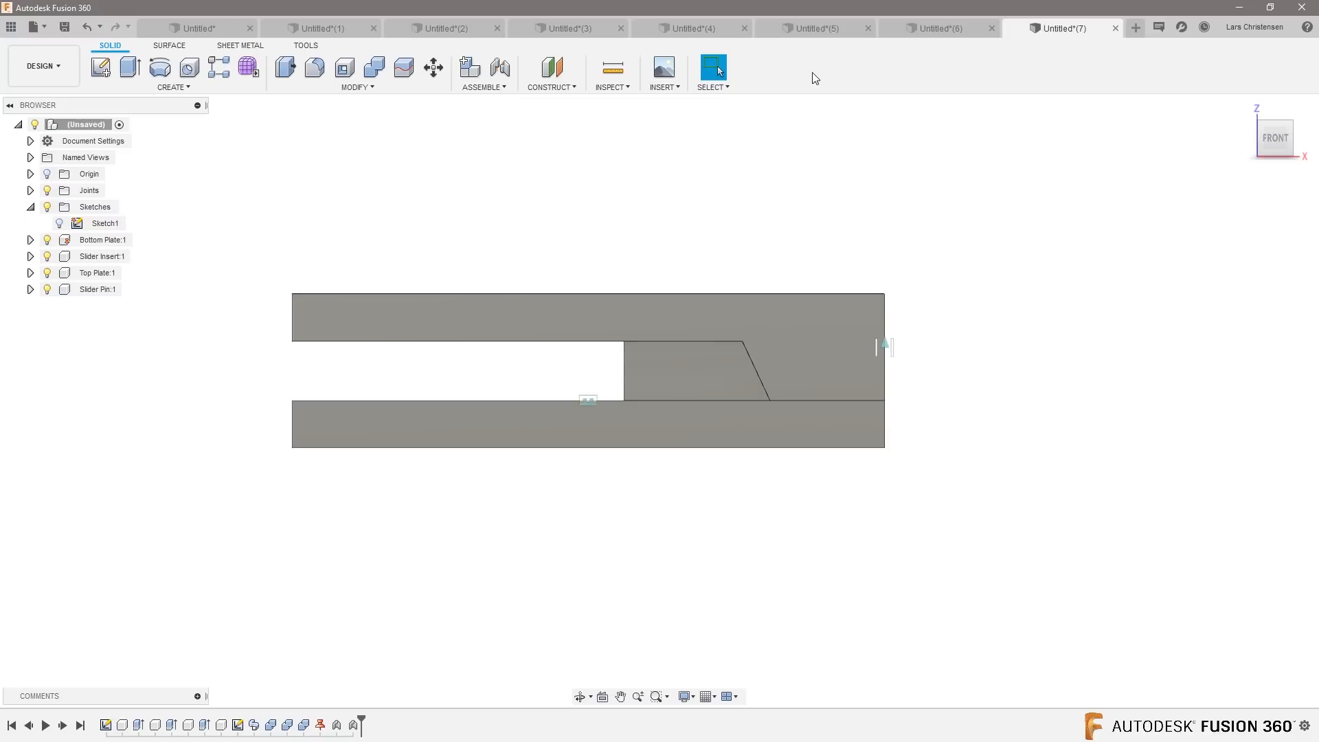
Step: Add an as-built slider joint from the slider insert to the bottom plate at its top-edge midpoint
{"action": "left_click", "coordinate": [485, 87]}
{"action": "left_click", "coordinate": [483, 137]}
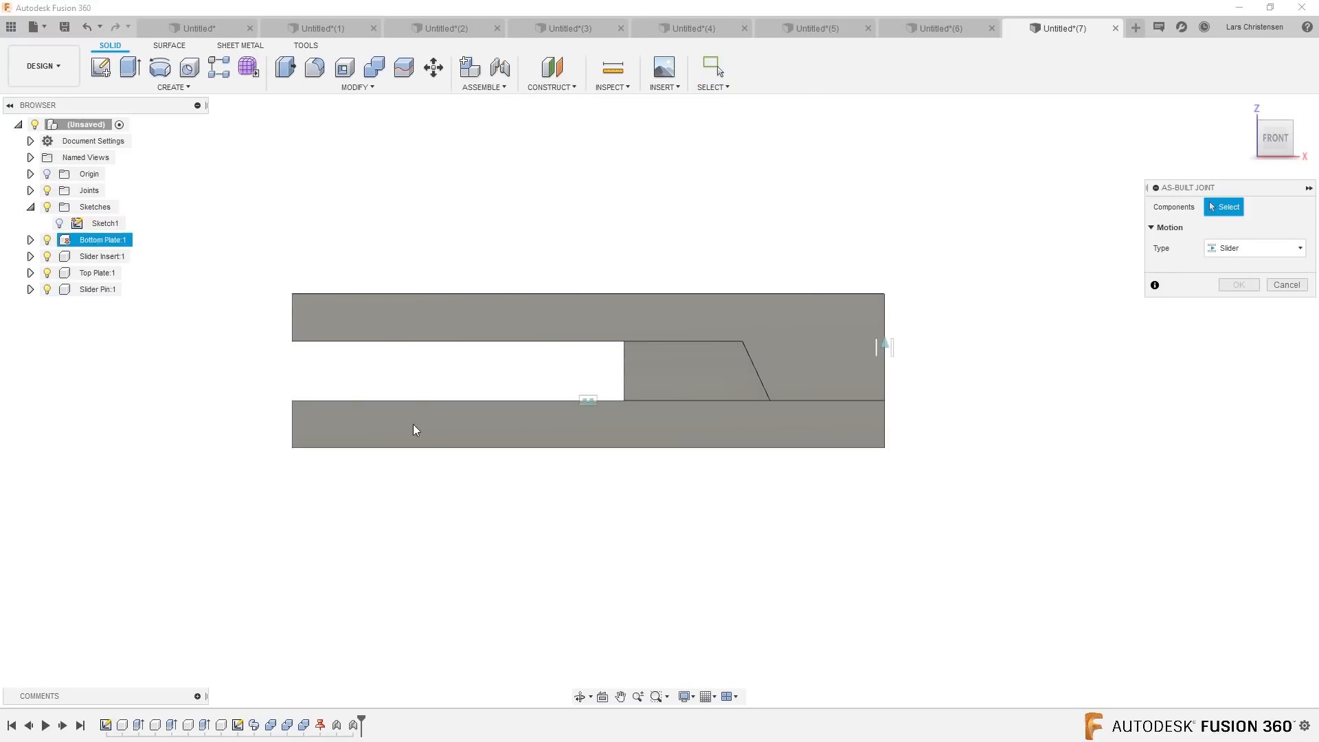
{"action": "left_click", "coordinate": [684, 360]}
{"action": "left_click", "coordinate": [670, 437]}
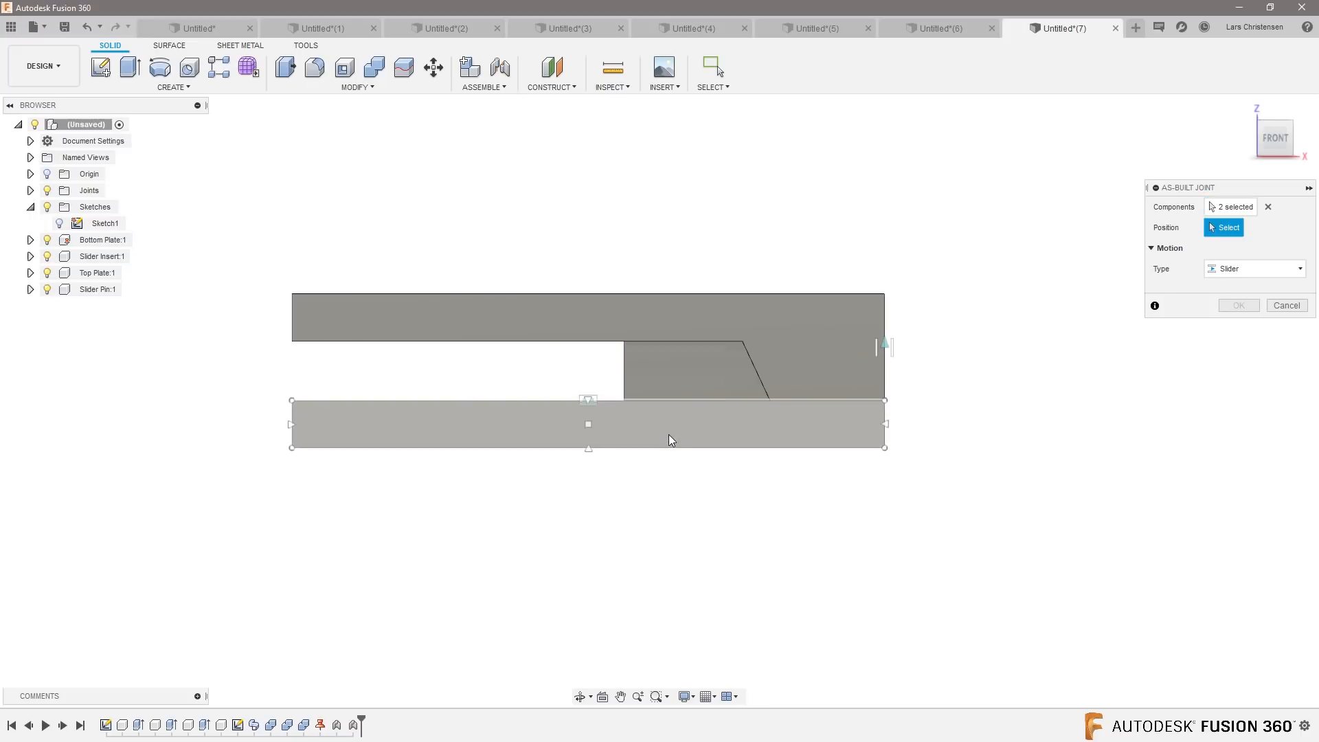
{"action": "left_click", "coordinate": [678, 400]}
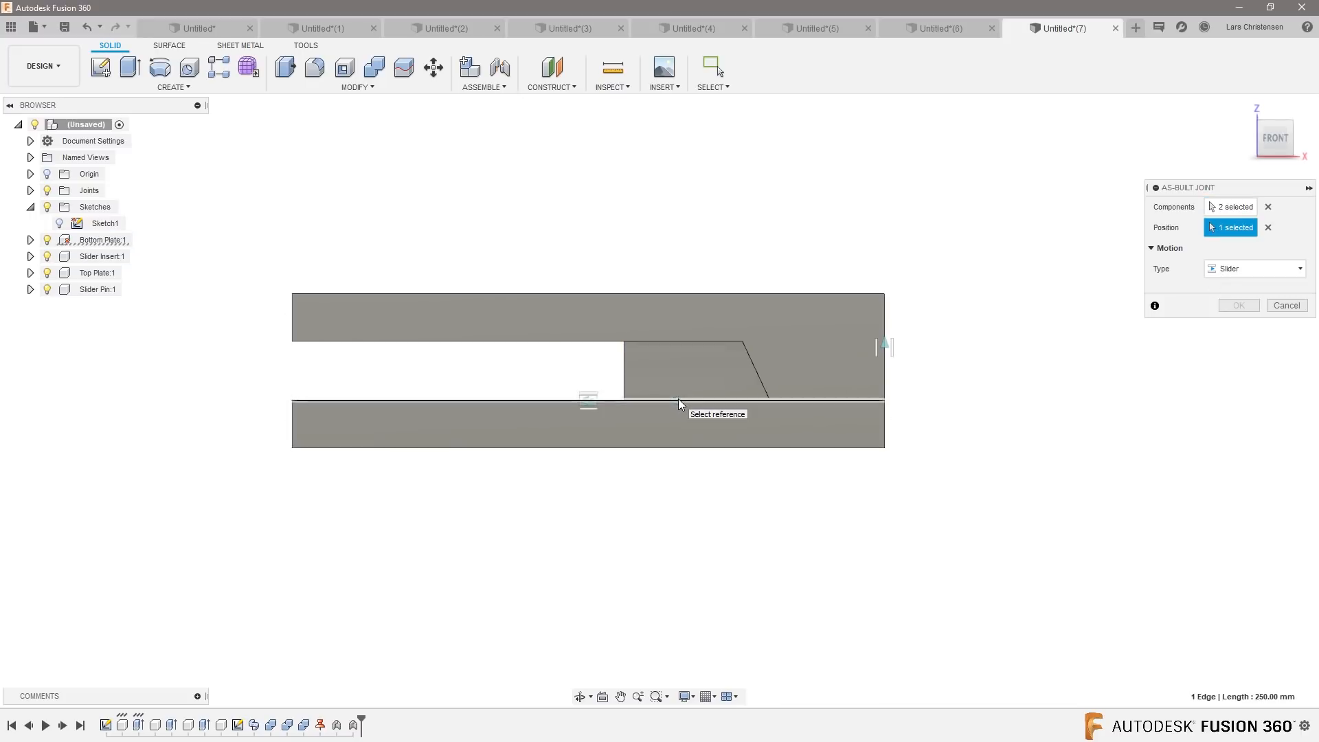
{"action": "left_click", "coordinate": [588, 400]}
{"action": "left_click", "coordinate": [1230, 348]}
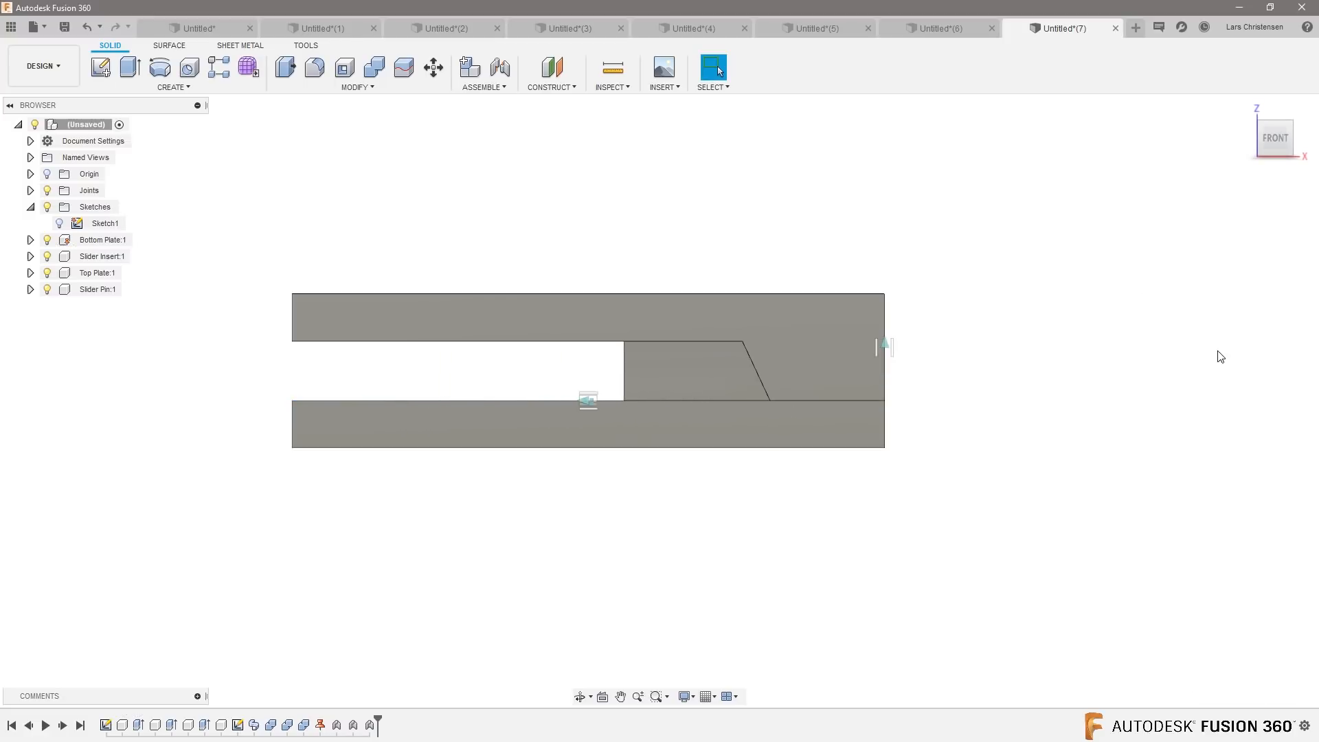
{"action": "left_click_drag", "start_coordinate": [550, 305], "coordinate": [543, 237]}
{"action": "left_click_drag", "start_coordinate": [690, 392], "coordinate": [727, 376]}
{"action": "middle_click_drag", "start_coordinate": [694, 439], "coordinate": [744, 370], "text": "shift"}
{"action": "left_click_drag", "start_coordinate": [743, 370], "coordinate": [736, 369]}
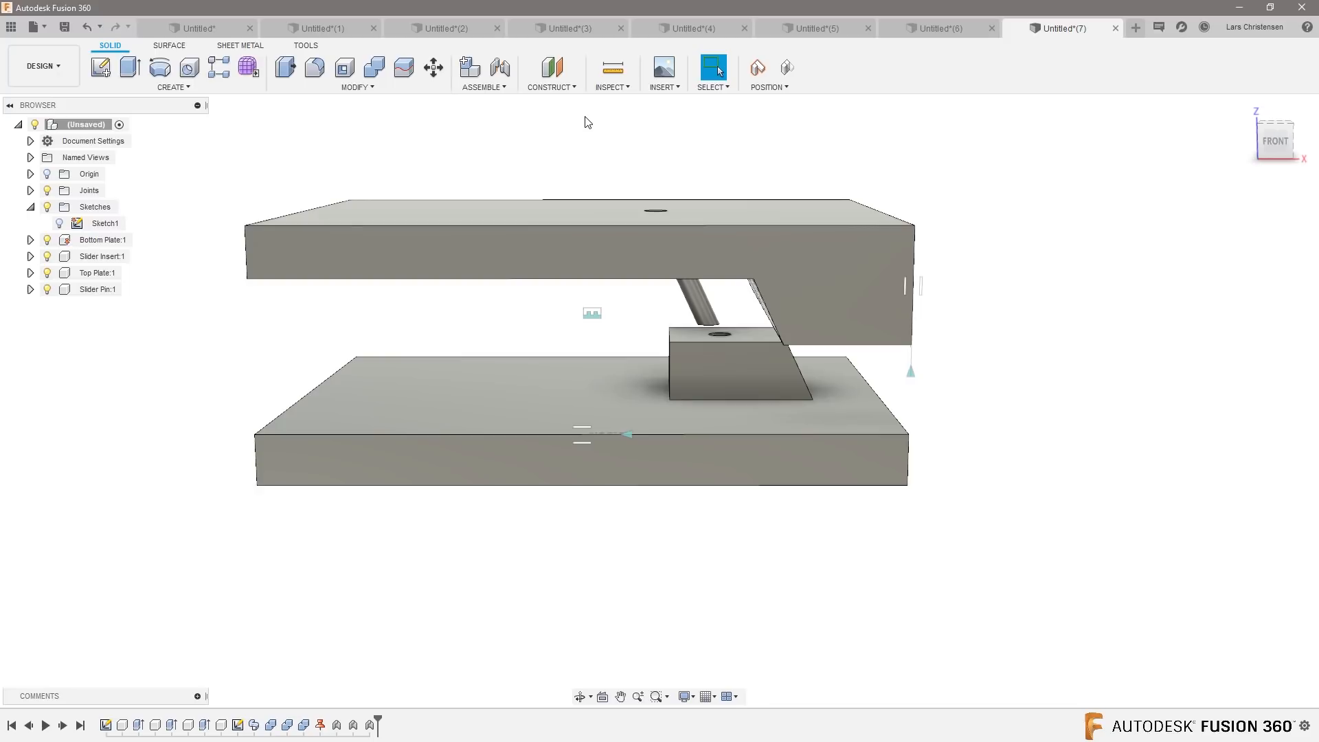
{"action": "left_click", "coordinate": [484, 87]}
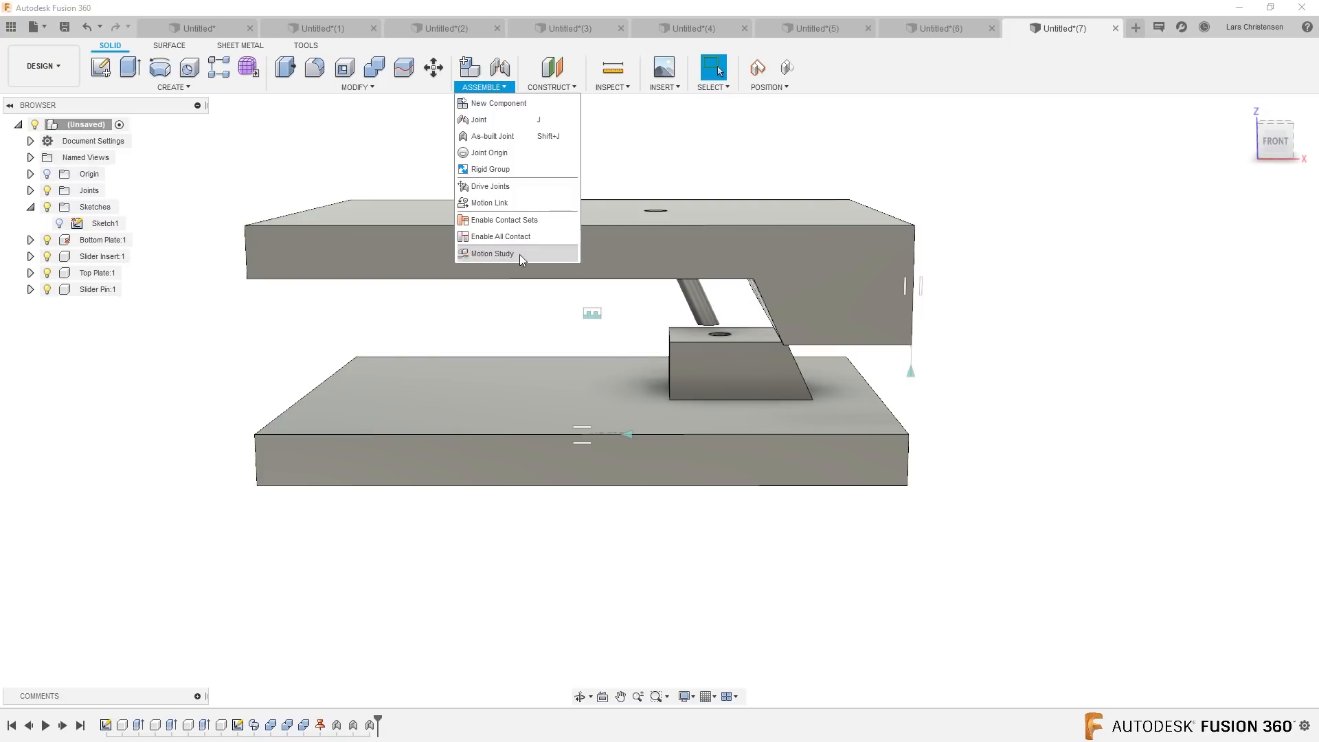
{"action": "left_click", "coordinate": [790, 68]}
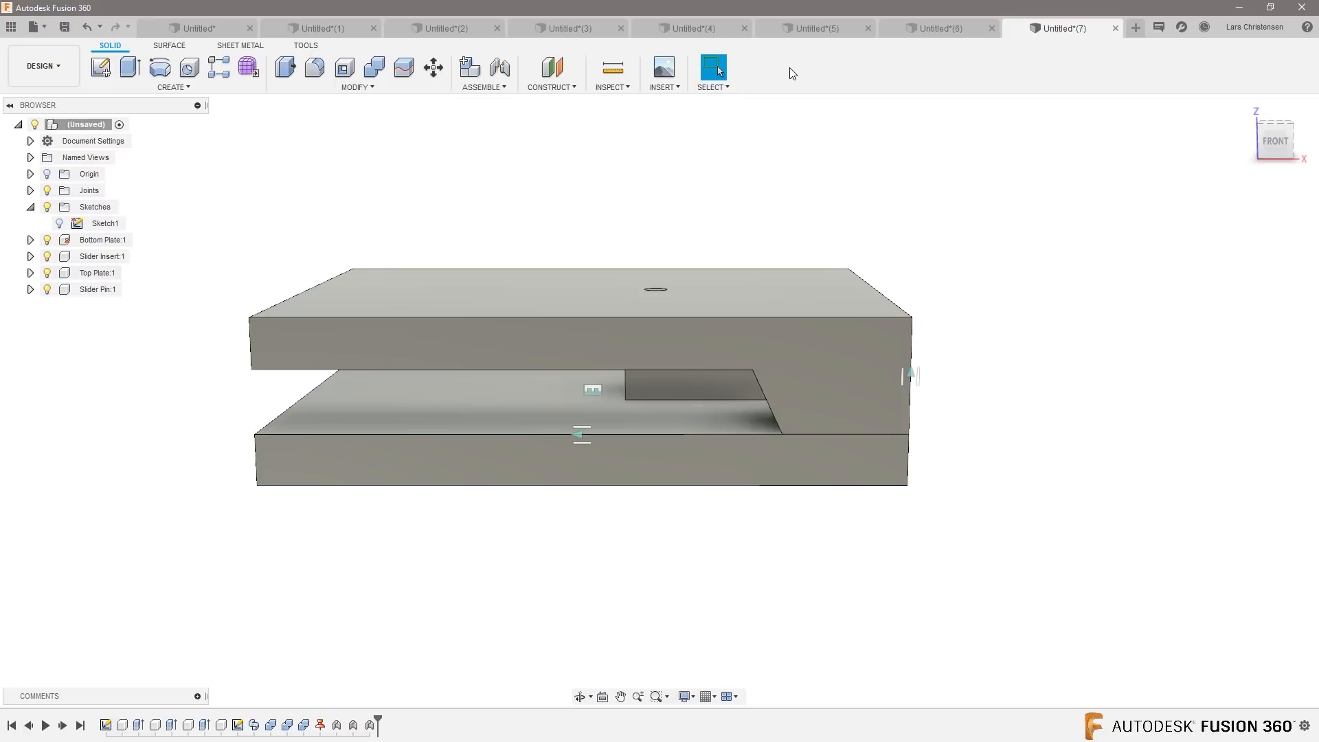
Step: Show Sketch1 again, then discard the top plate lift so the mold stays closed
{"action": "left_click", "coordinate": [56, 224]}
{"action": "mouse_move", "coordinate": [495, 309]}
{"action": "middle_mouse_down", "text": "shift"}
{"action": "mouse_move", "coordinate": [524, 245]}
{"action": "mouse_move", "coordinate": [539, 269]}
{"action": "middle_mouse_up", "text": "shift"}
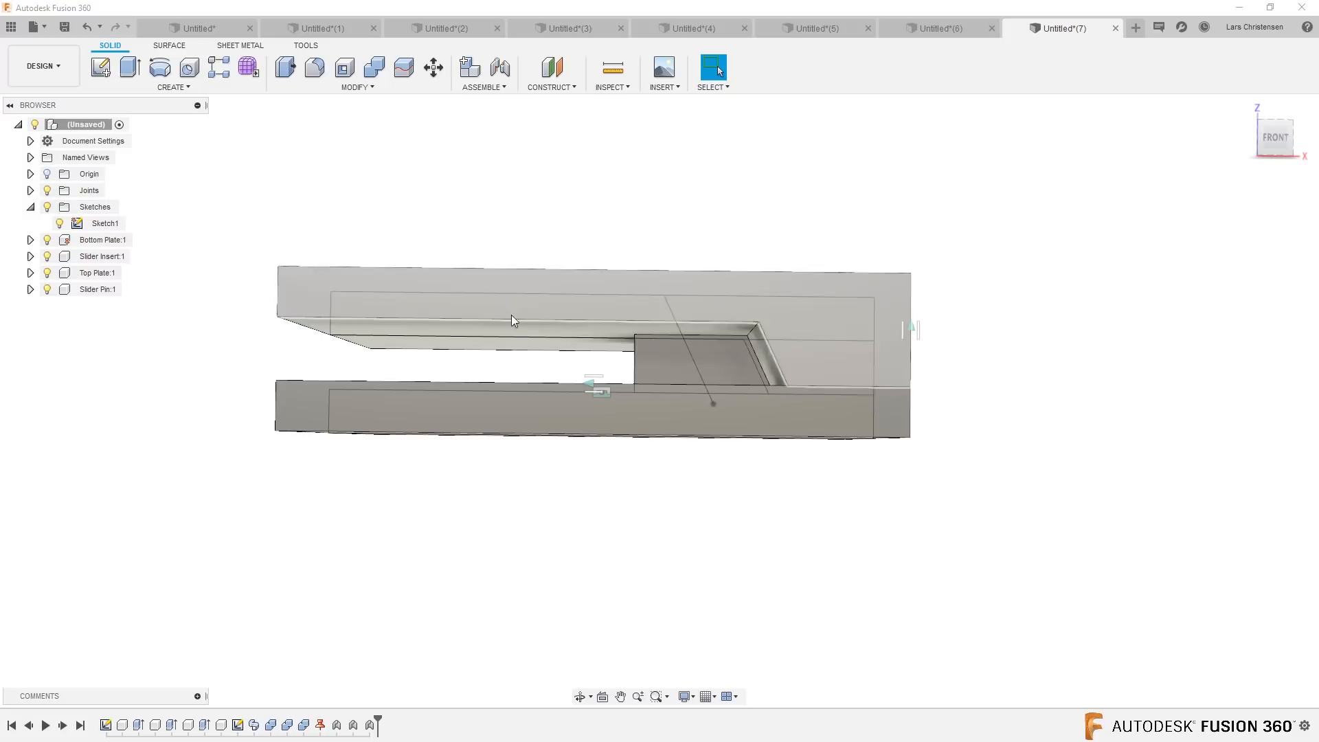
{"action": "left_click_drag", "start_coordinate": [516, 305], "coordinate": [517, 230]}
{"action": "key", "text": "d"}
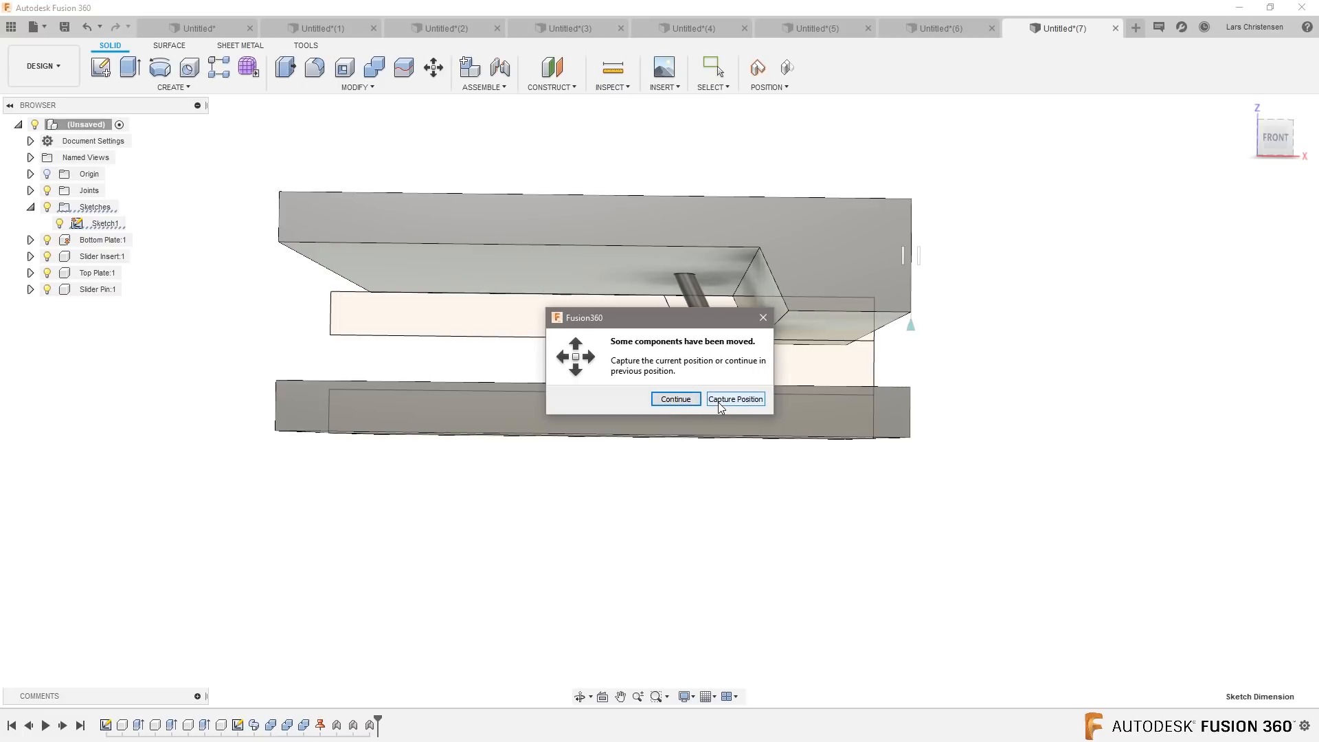
{"action": "left_click", "coordinate": [676, 401]}
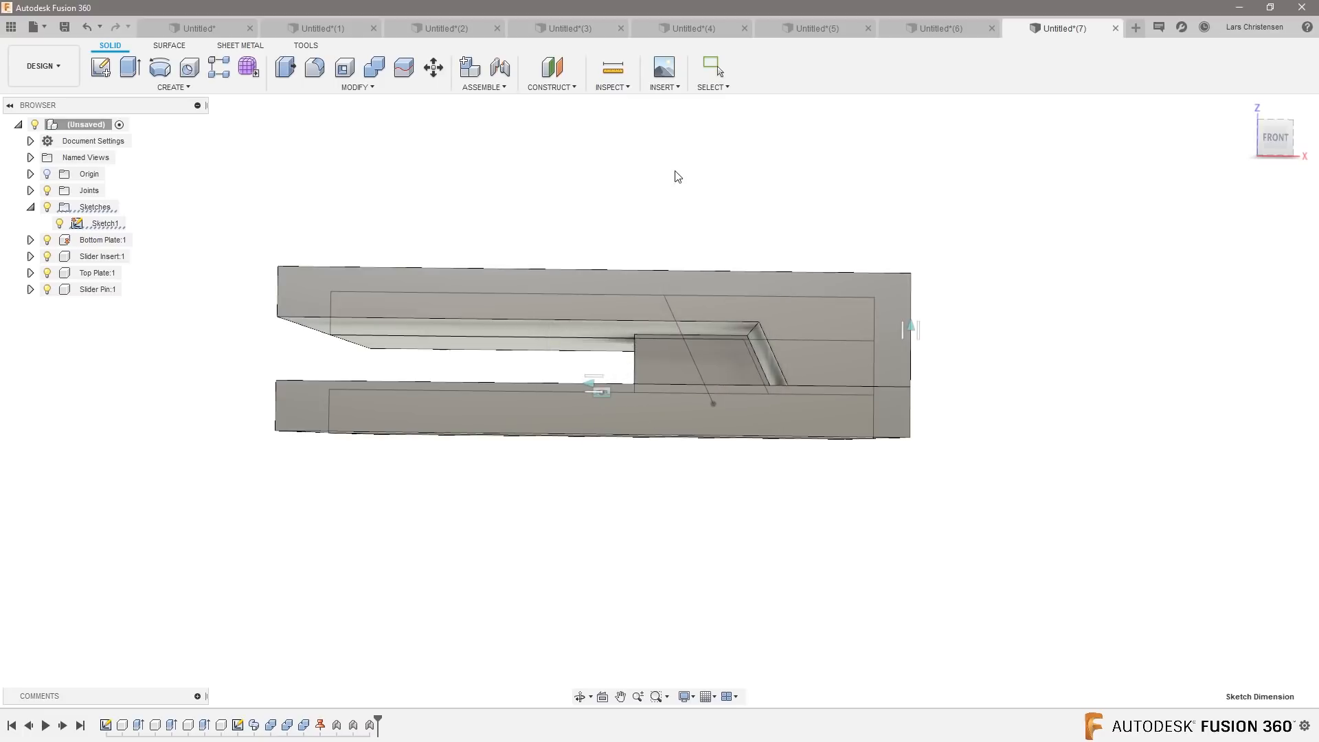
{"action": "key", "text": "Escape"}
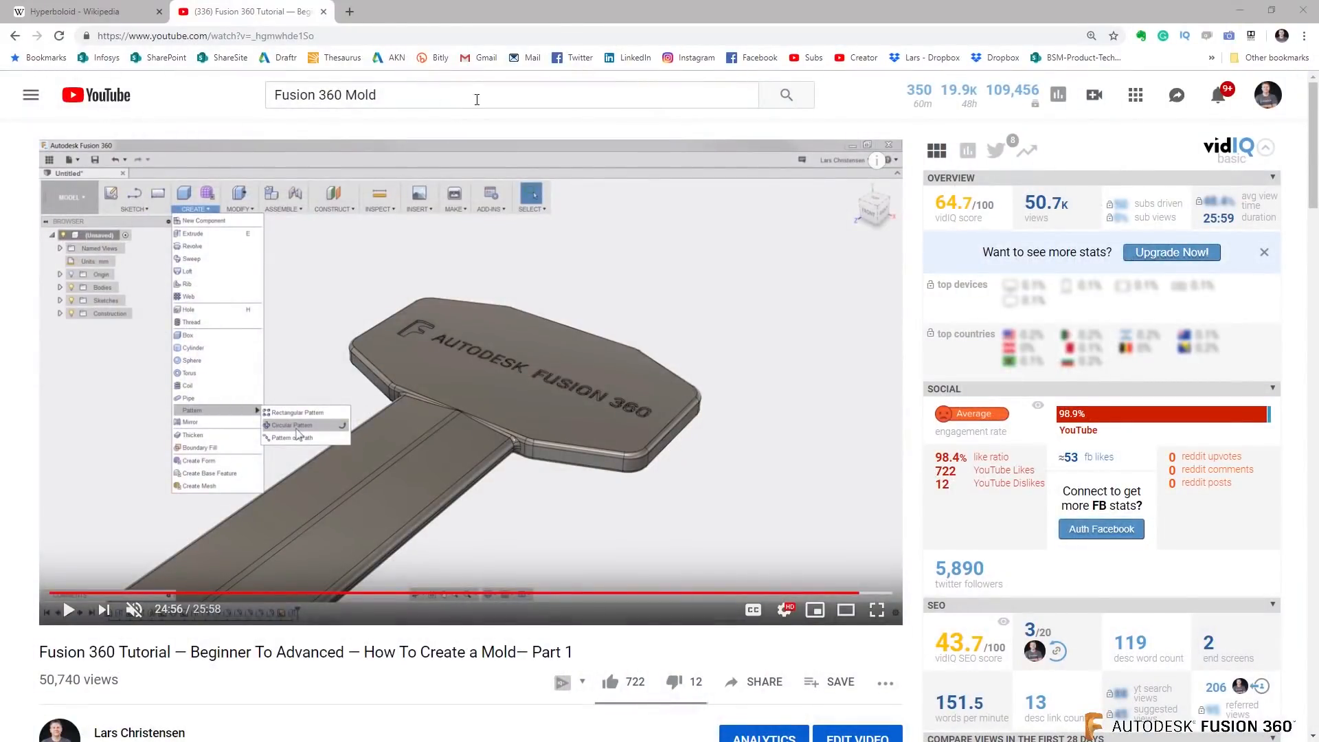
Step: Search YouTube for the Fusion 360 tutor by name and open the channel page
{"action": "left_click", "coordinate": [477, 99]}
{"action": "type", "text": "Lars"}
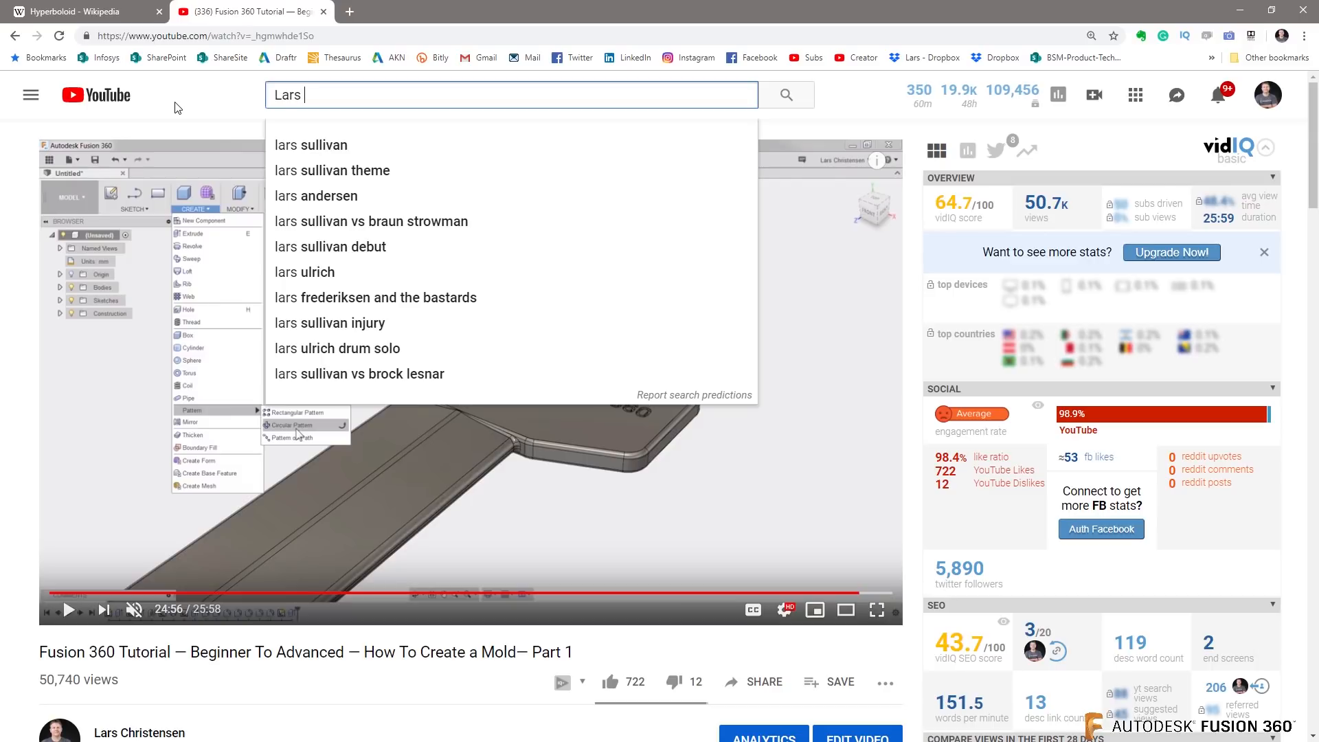
{"action": "type", "text": " Christensen"}
{"action": "key", "text": "Return"}
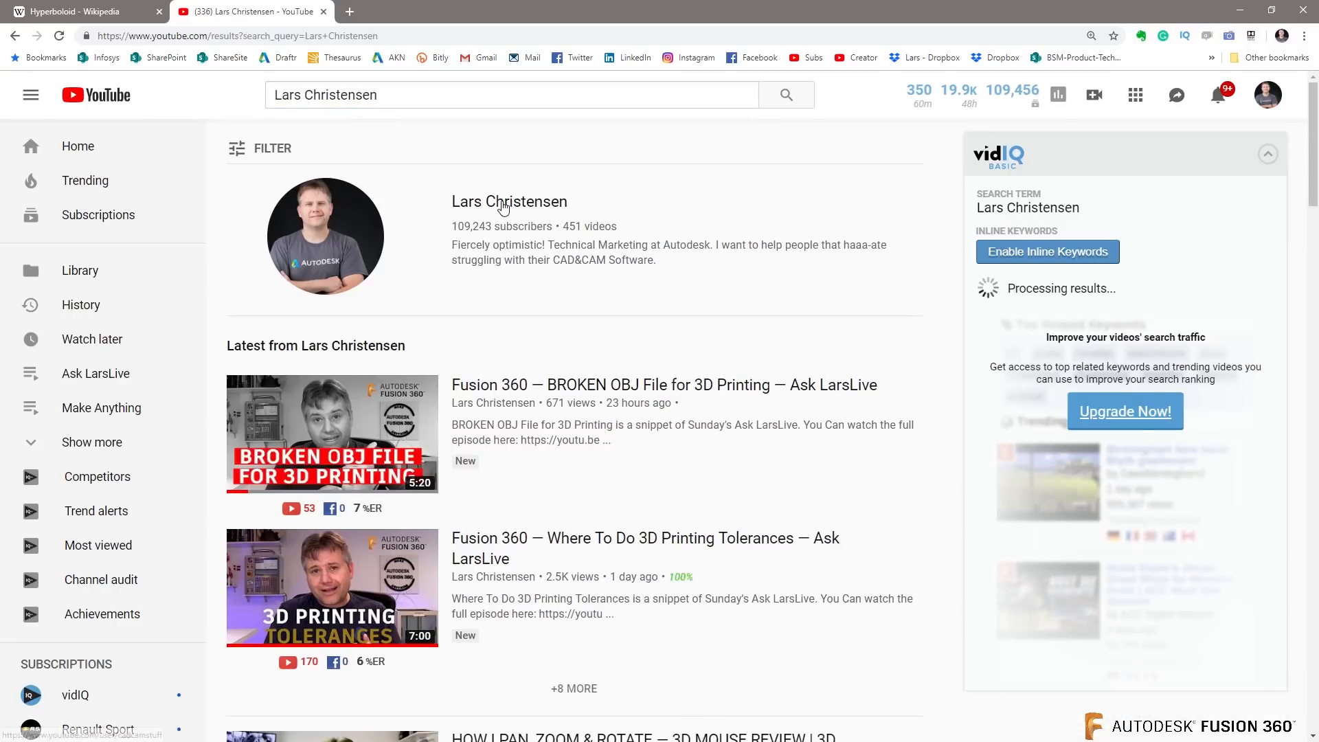
{"action": "left_click", "coordinate": [504, 205]}
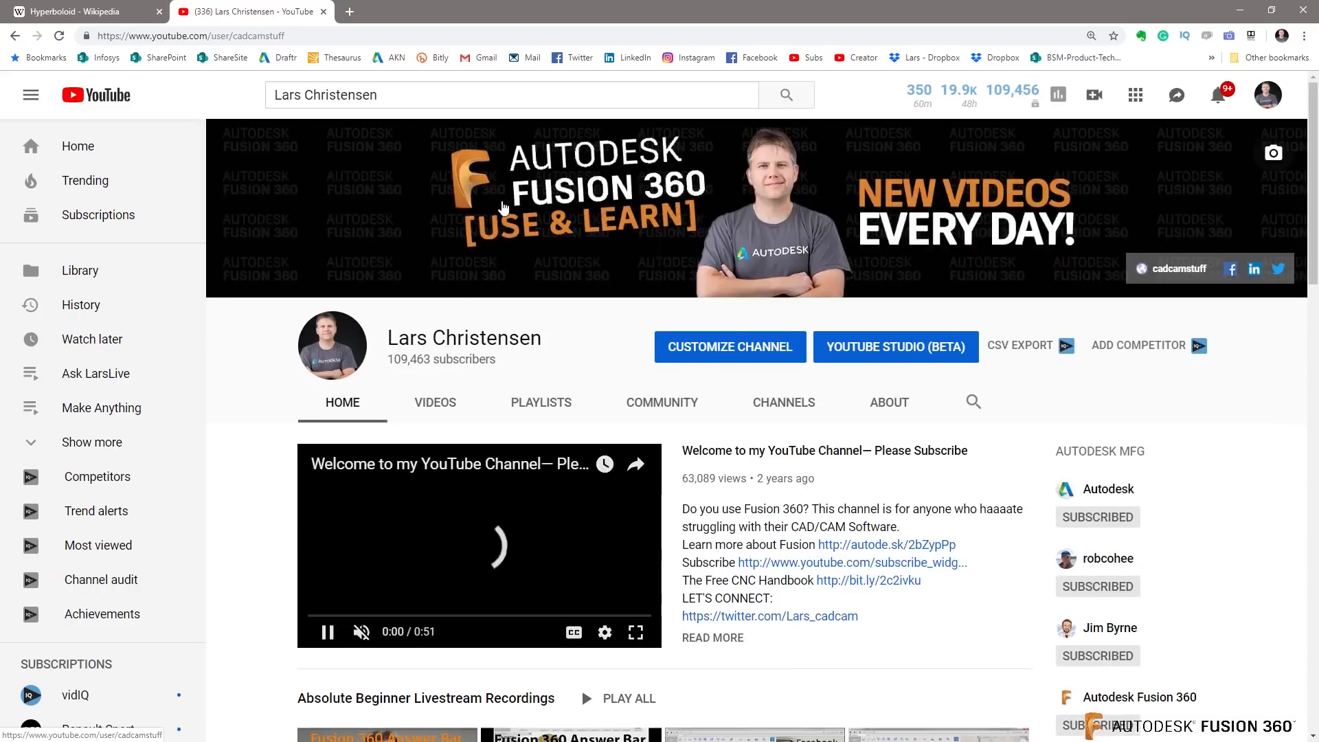
Step: Open the channel's Q&A livestream playlist and its 44-video overview page
{"action": "left_click", "coordinate": [526, 407]}
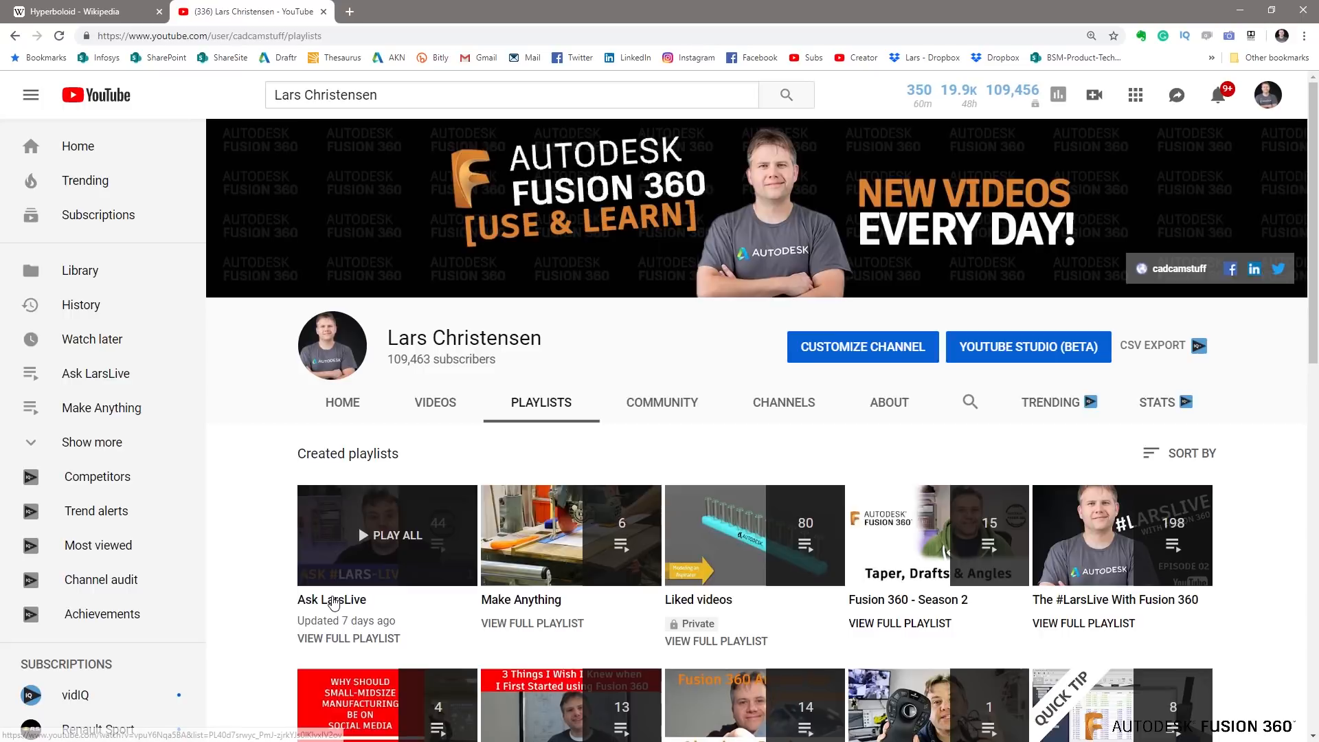
{"action": "left_click", "coordinate": [334, 601]}
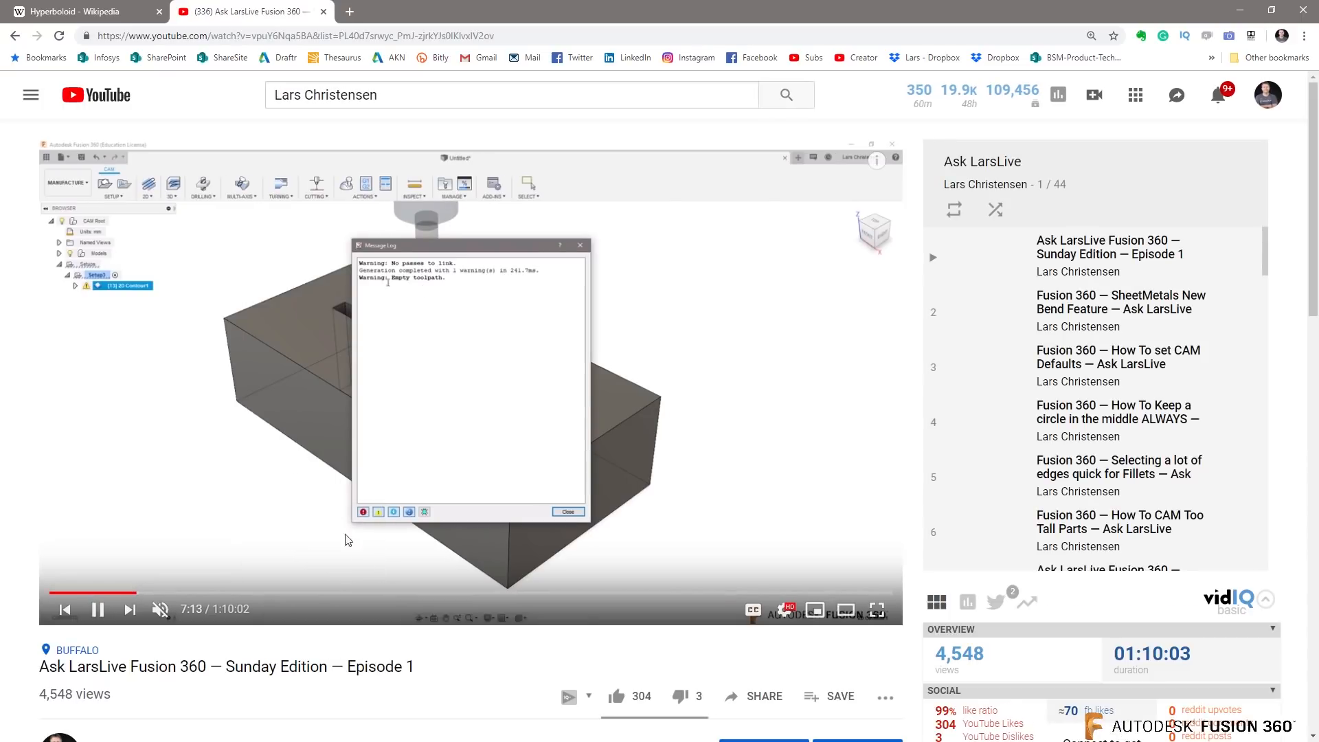
{"action": "left_click_drag", "start_coordinate": [1266, 240], "coordinate": [1275, 550]}
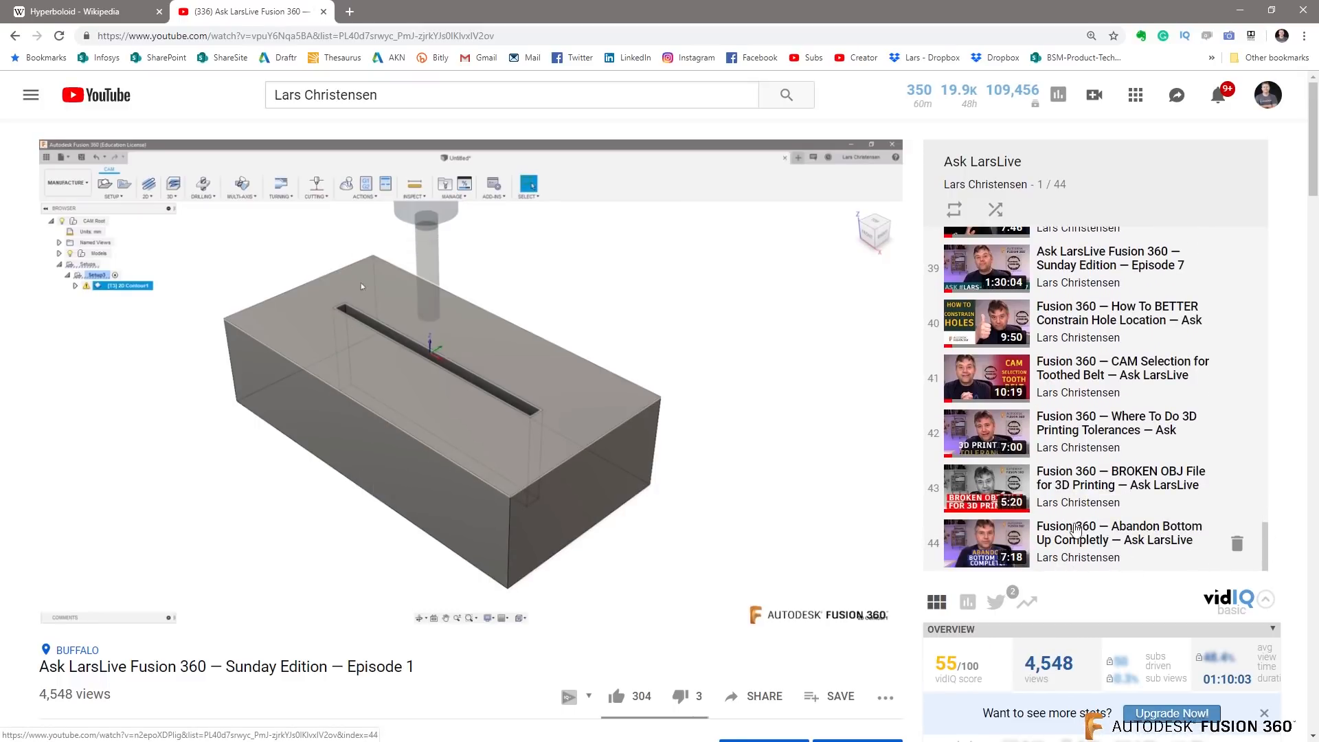
{"action": "scroll", "coordinate": [1072, 476], "scroll_direction": "up", "scroll_amount": 3}
{"action": "scroll", "coordinate": [1068, 471], "scroll_direction": "up", "scroll_amount": 4}
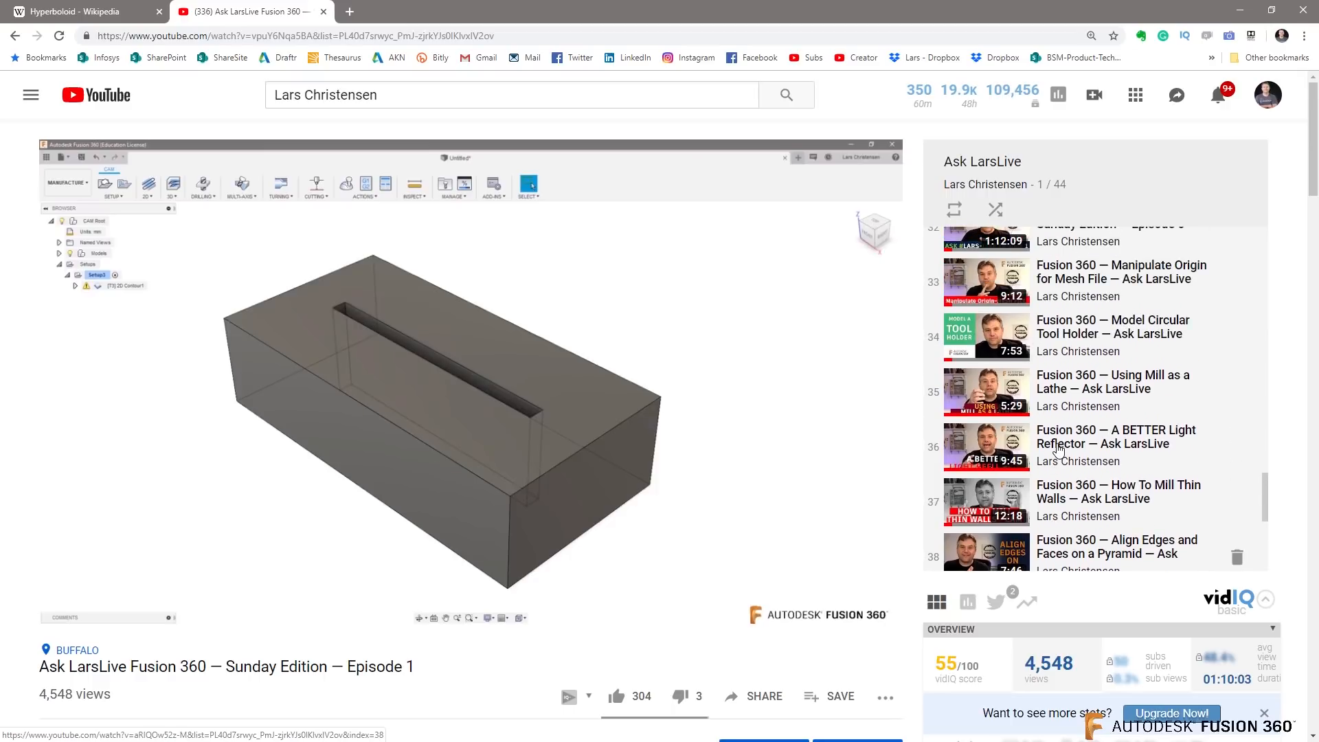
{"action": "scroll", "coordinate": [1065, 426], "scroll_direction": "up", "scroll_amount": 3}
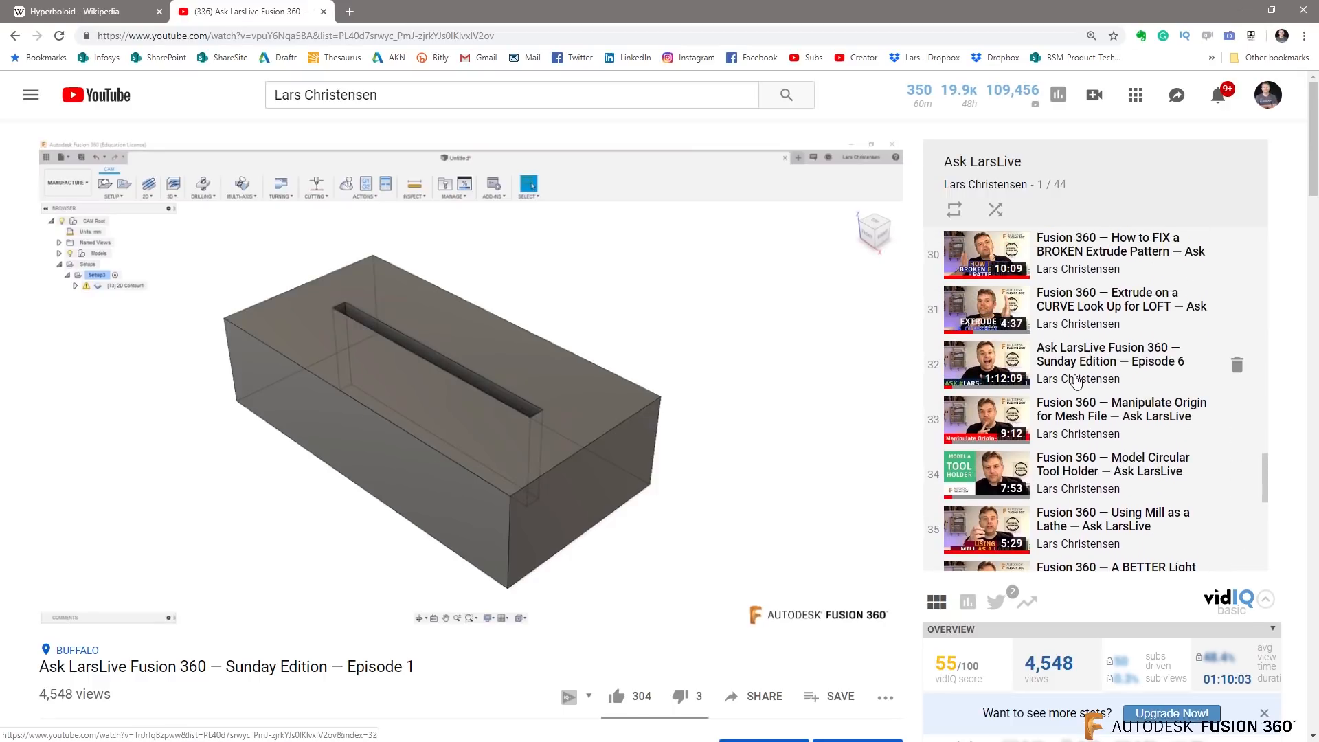
{"action": "left_click", "coordinate": [992, 165]}
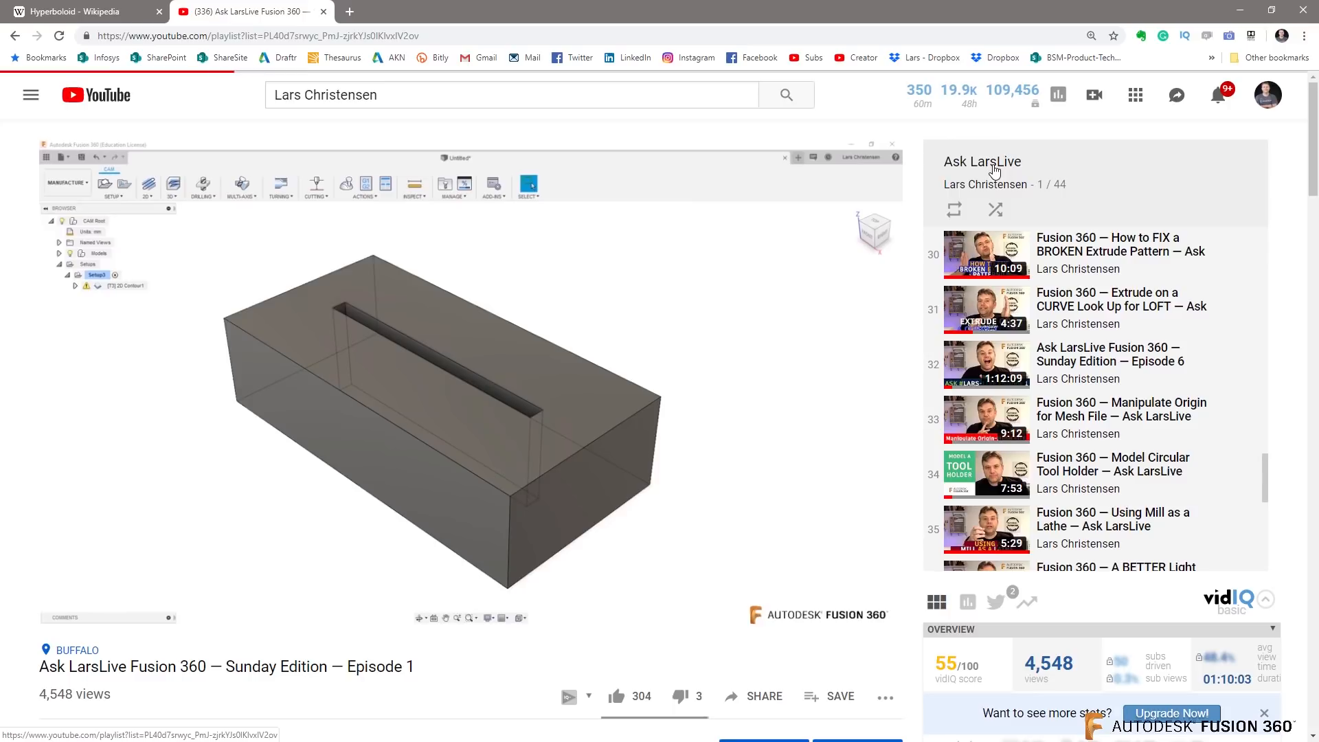
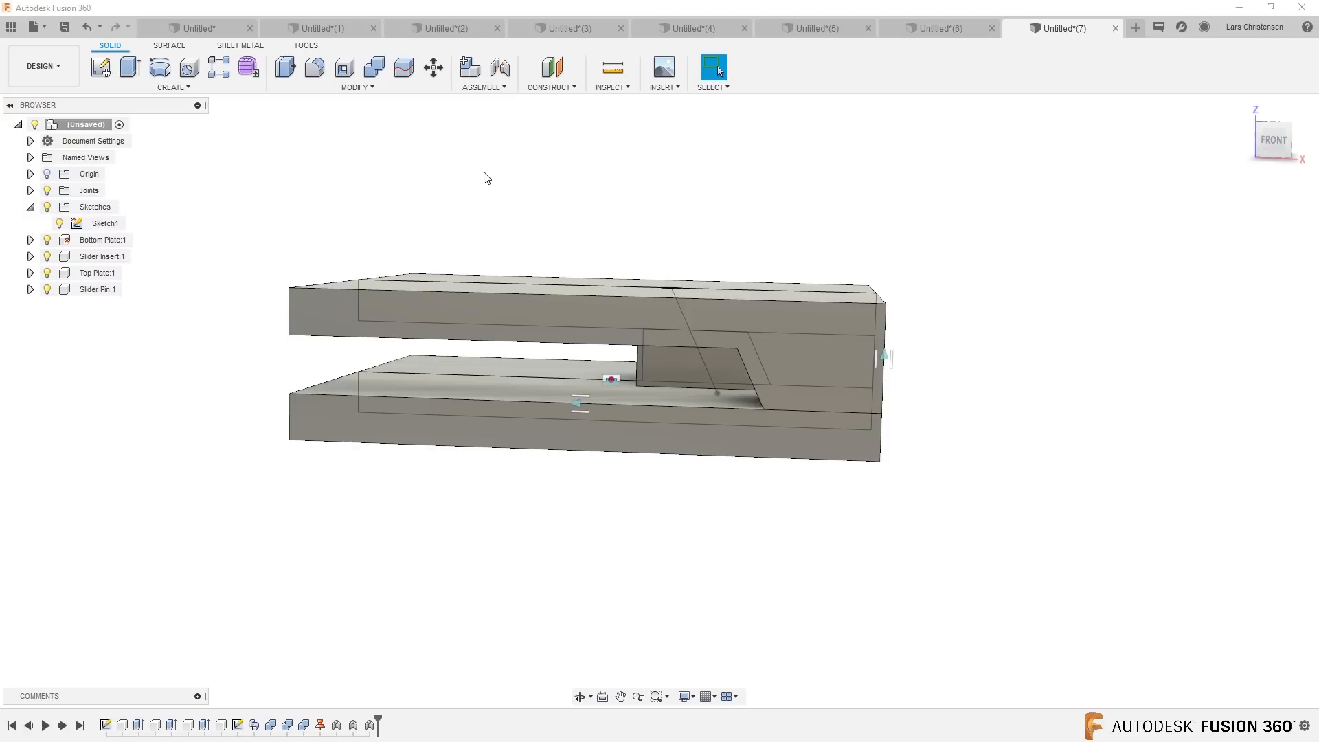
{"action": "left_click", "coordinate": [356, 88]}
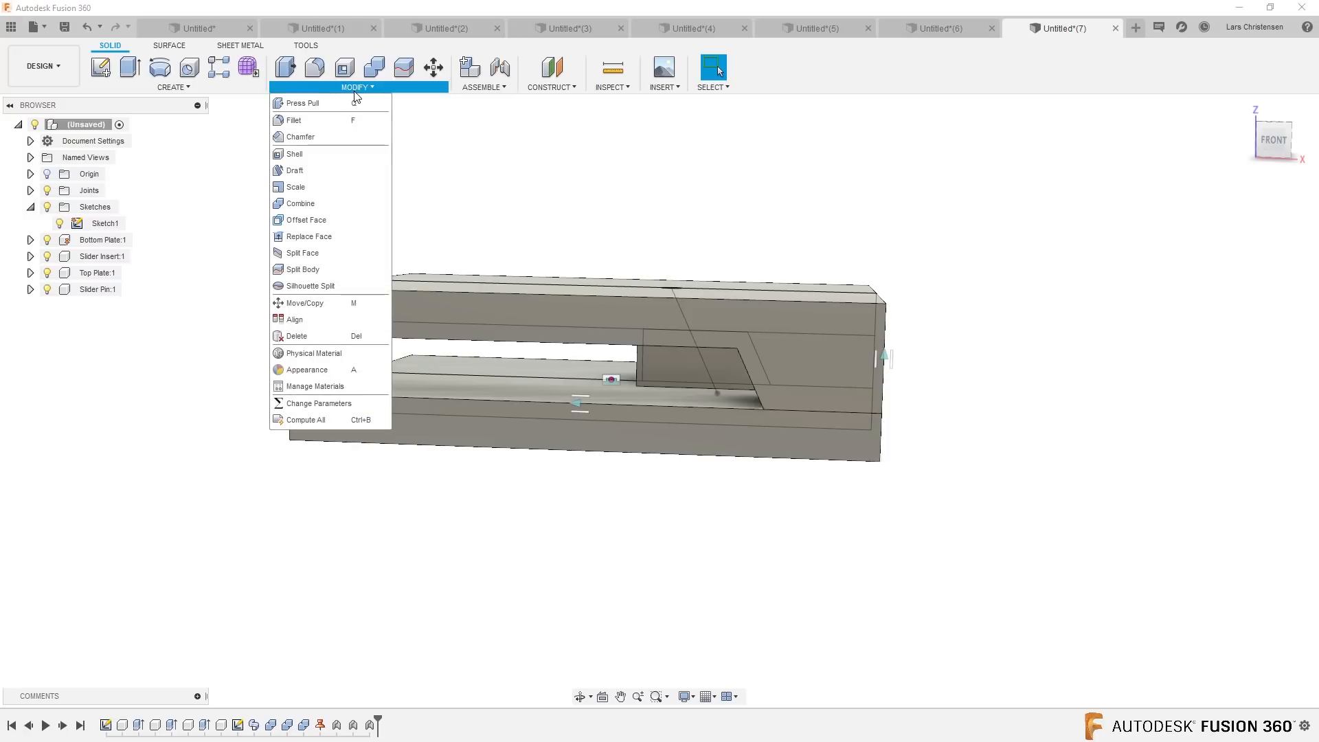
{"action": "mouse_move", "coordinate": [208, 88]}
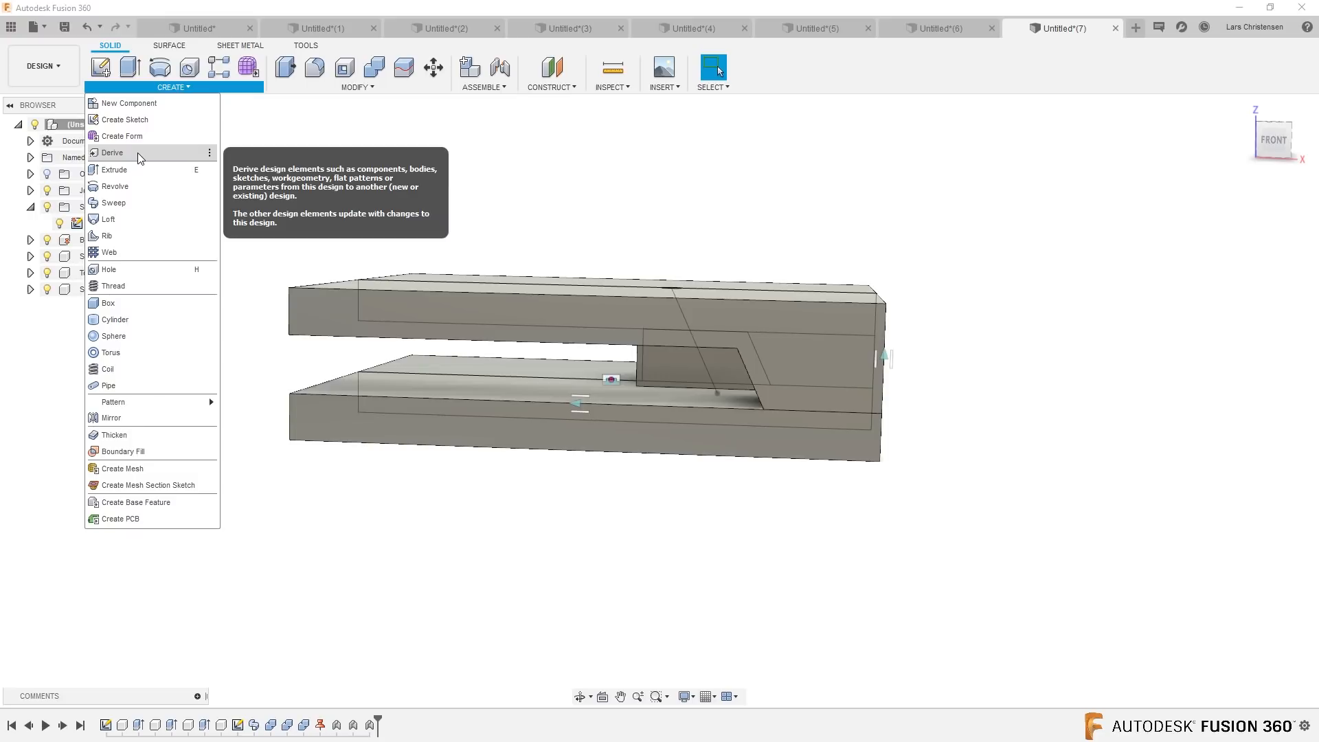
{"action": "left_click", "coordinate": [1057, 180]}
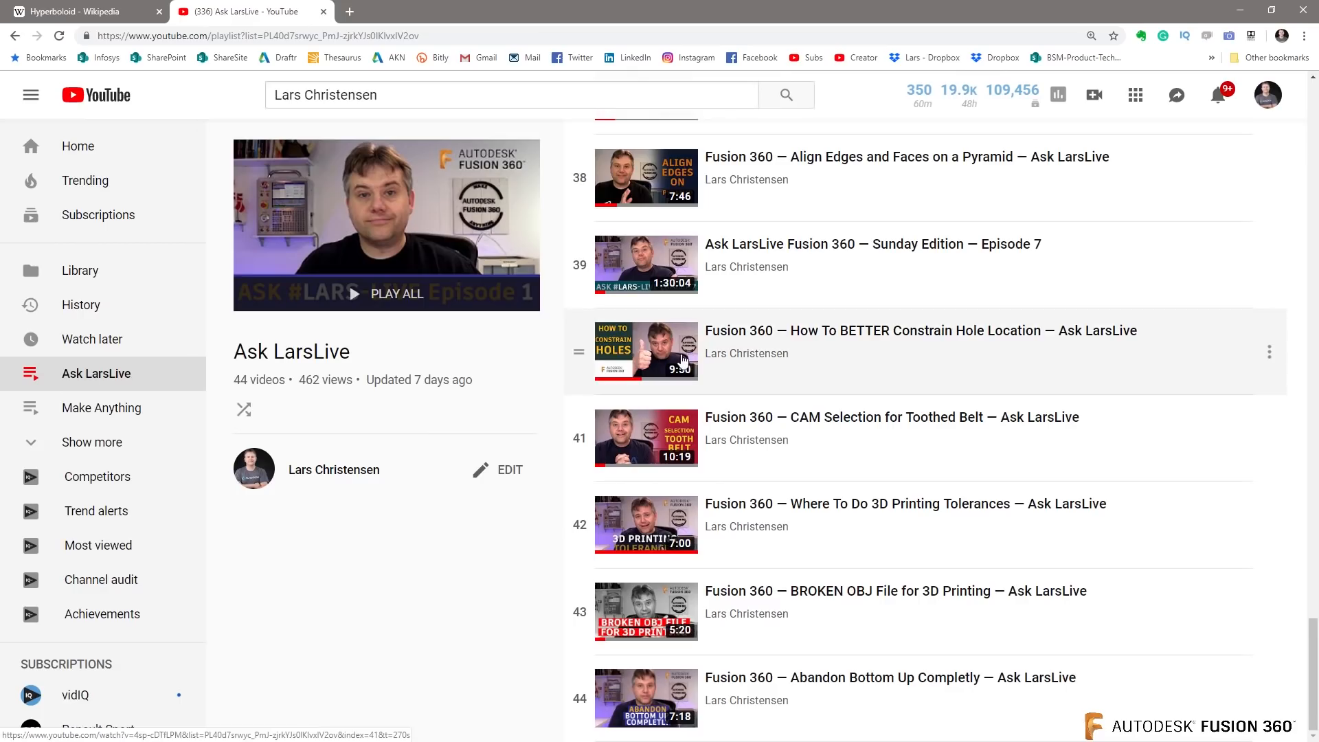
Step: Add 'wood' to the YouTube search query and run the search
{"action": "left_click", "coordinate": [418, 96]}
{"action": "left_click_drag", "start_coordinate": [417, 96], "coordinate": [170, 102]}
{"action": "left_click", "coordinate": [466, 102]}
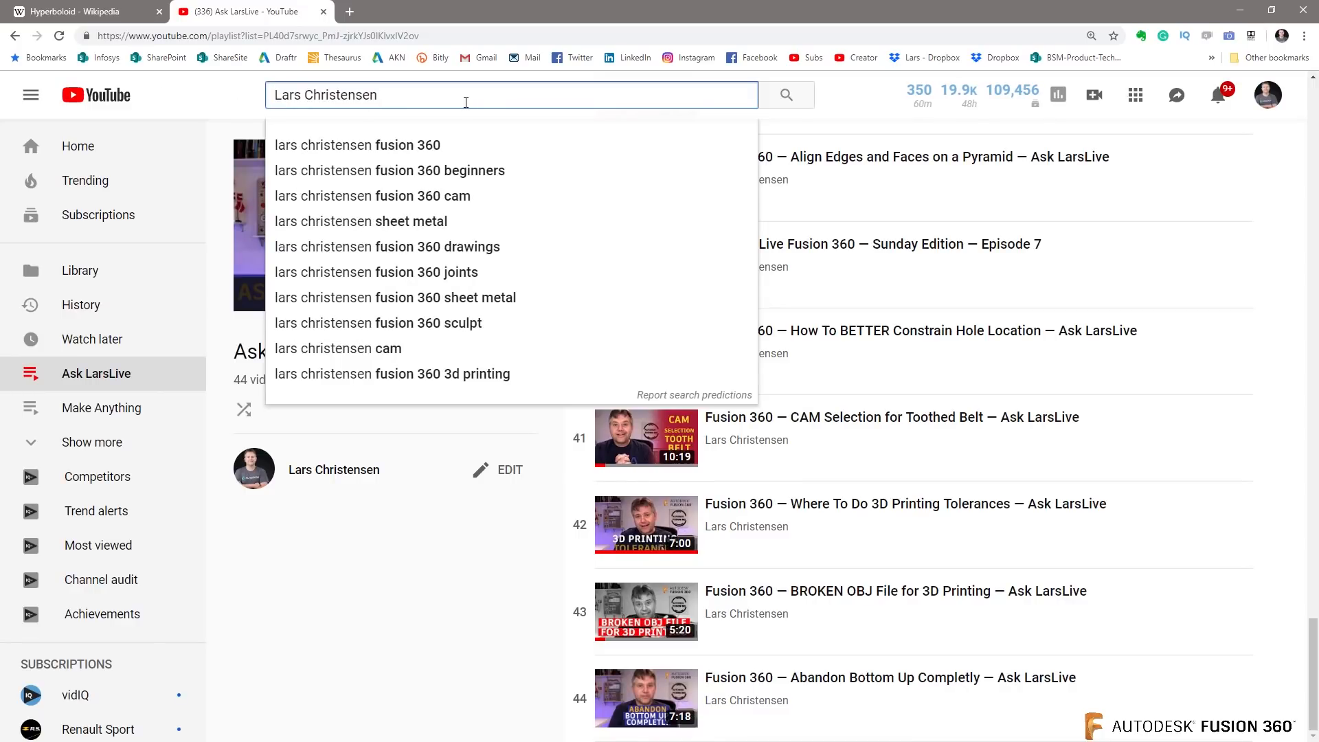
{"action": "type", "text": "wood"}
{"action": "key", "text": "Return"}
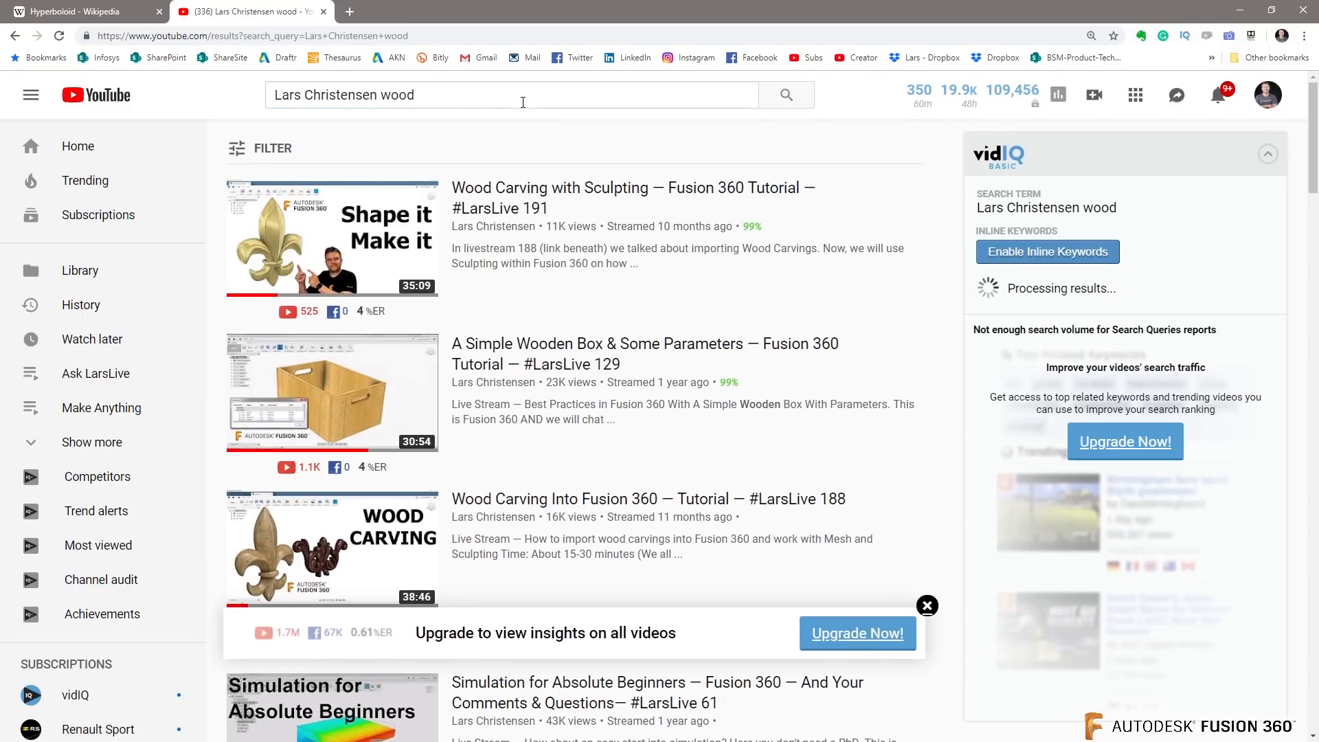
Step: Scroll through the wood-related results, then switch to the video showing the design
{"action": "scroll", "coordinate": [486, 296], "scroll_direction": "down", "scroll_amount": 7}
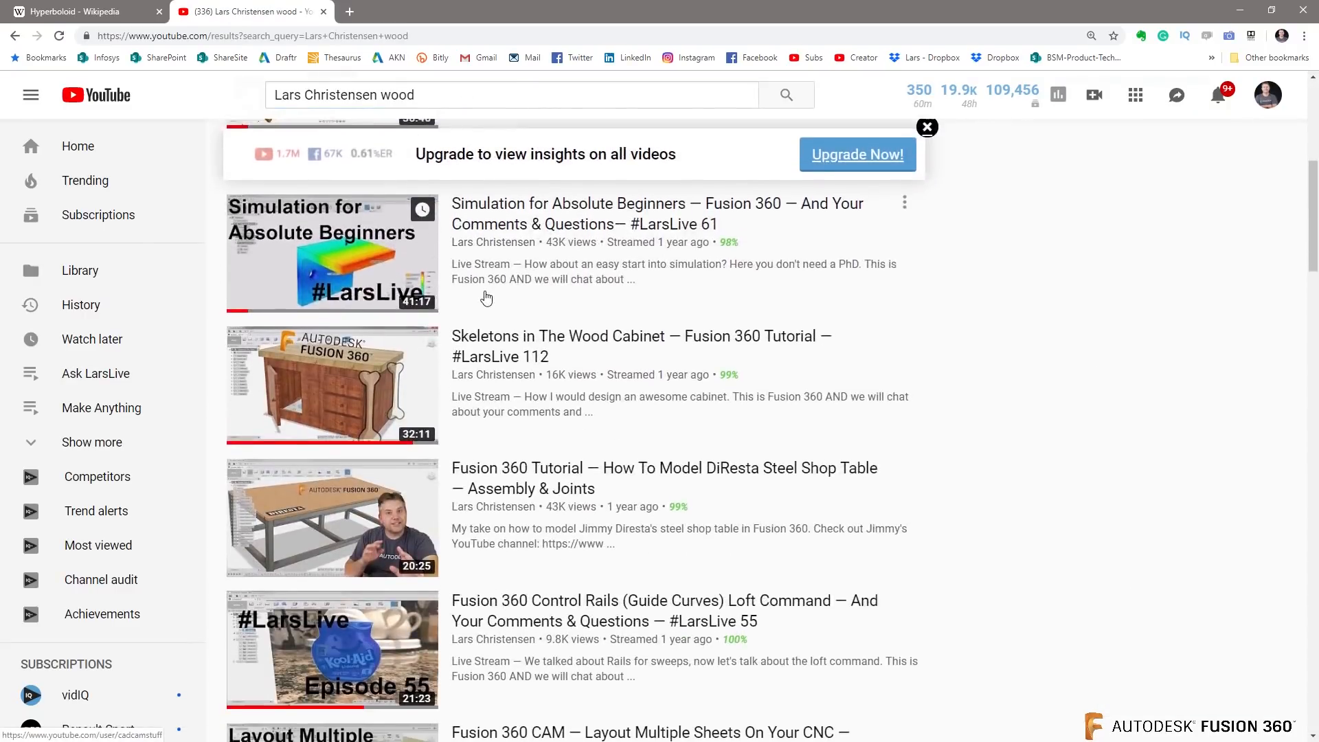
{"action": "scroll", "coordinate": [487, 296], "scroll_direction": "down", "scroll_amount": 7}
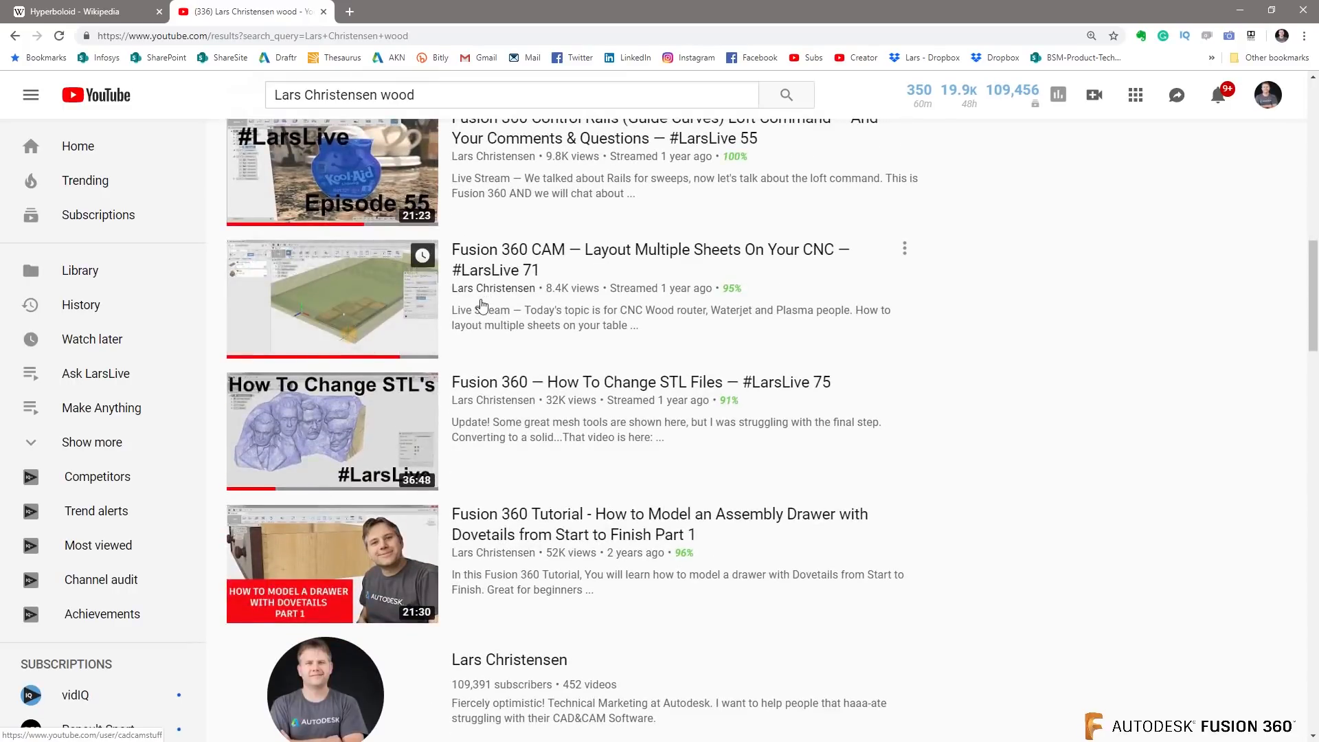
{"action": "mouse_move", "coordinate": [332, 591]}
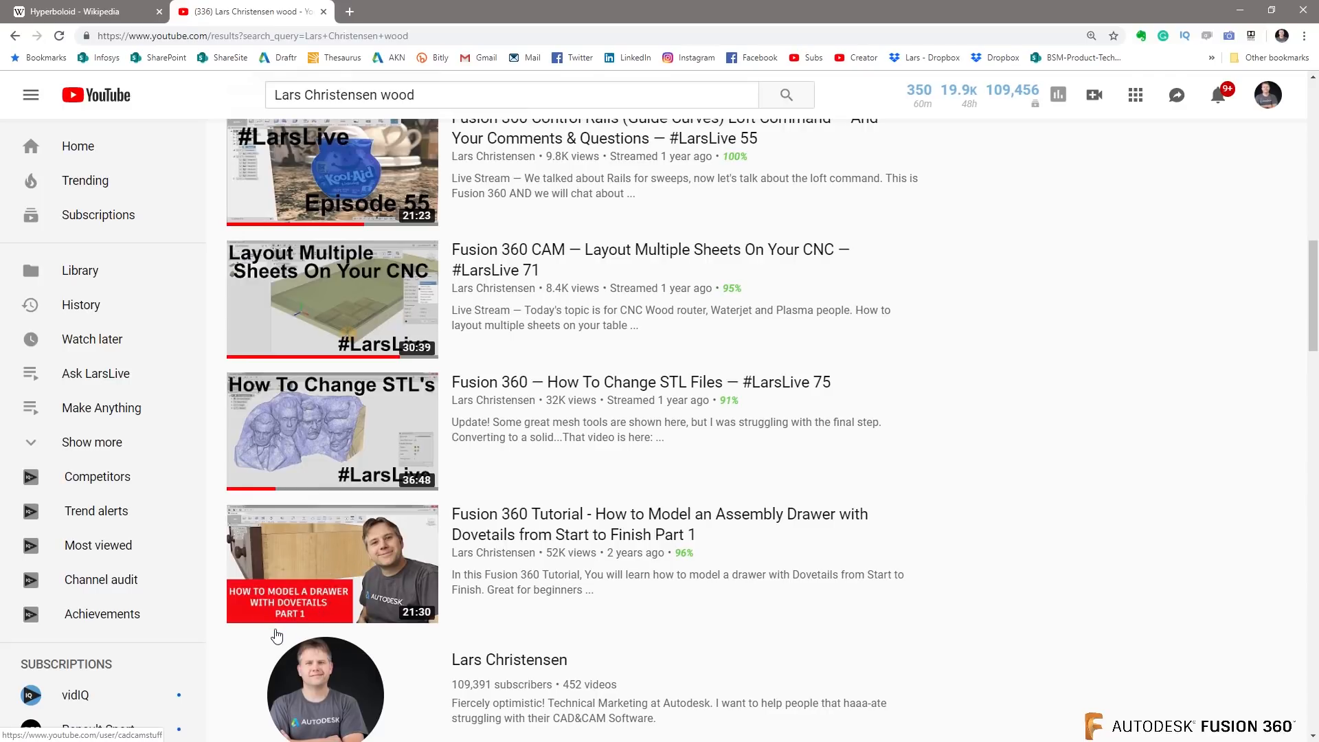
{"action": "mouse_move", "coordinate": [293, 522]}
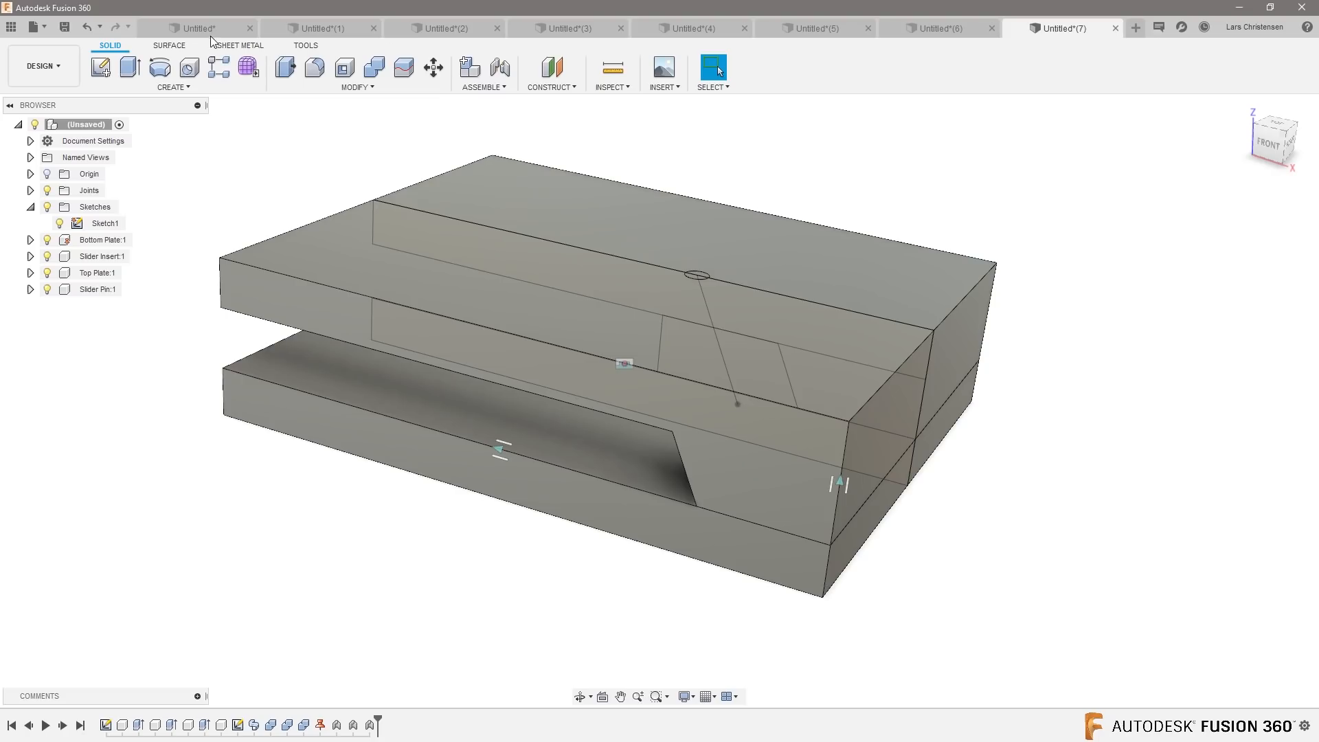
{"action": "left_click", "coordinate": [210, 35]}
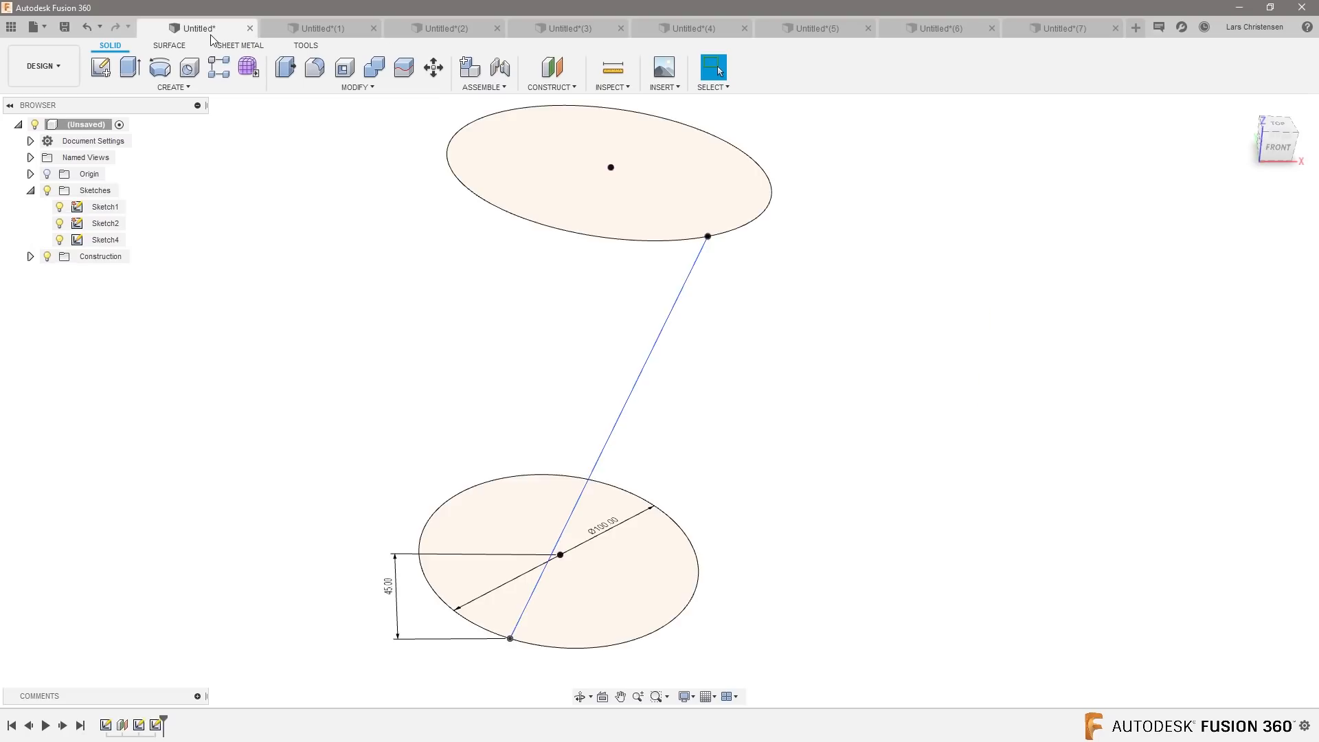
Step: Switch to the Untitled*(1) spiked ring and roll history back before Refold1 to the flat strip
{"action": "left_click", "coordinate": [304, 32]}
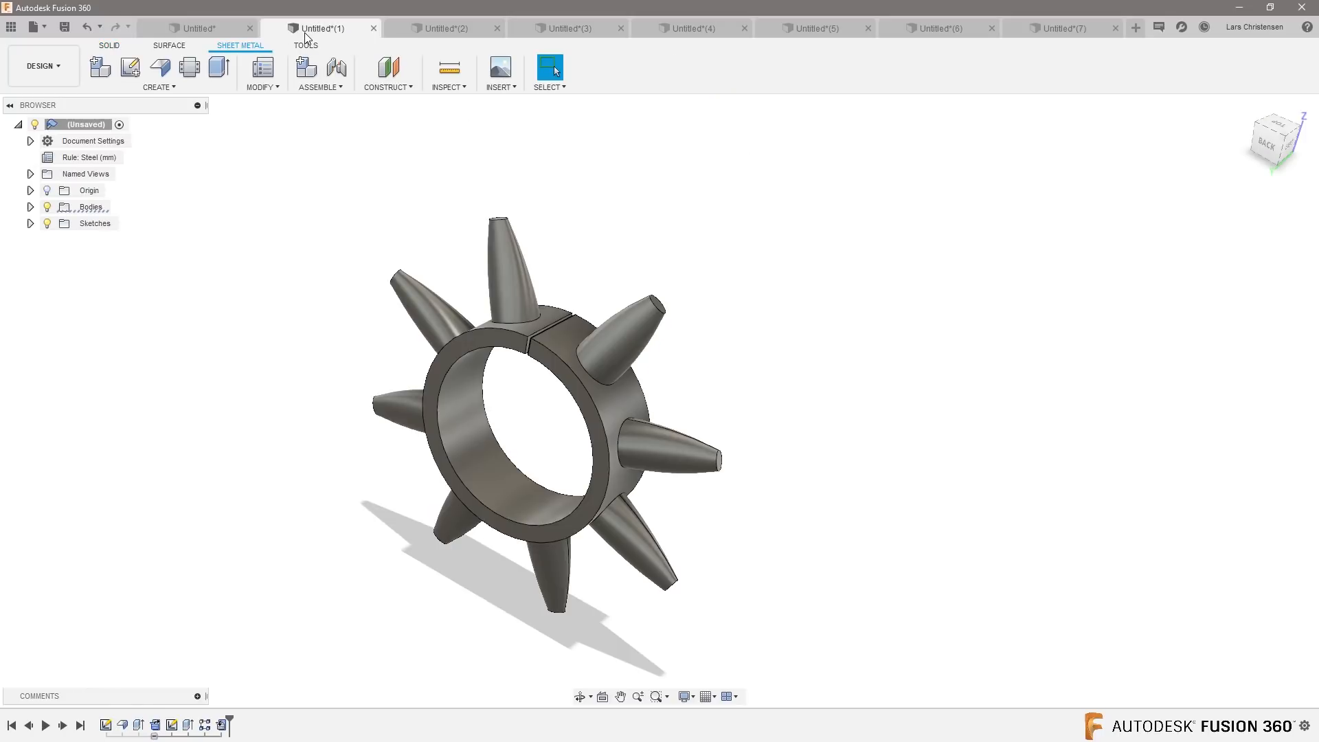
{"action": "middle_click_drag", "start_coordinate": [229, 351], "coordinate": [256, 562], "text": "shift"}
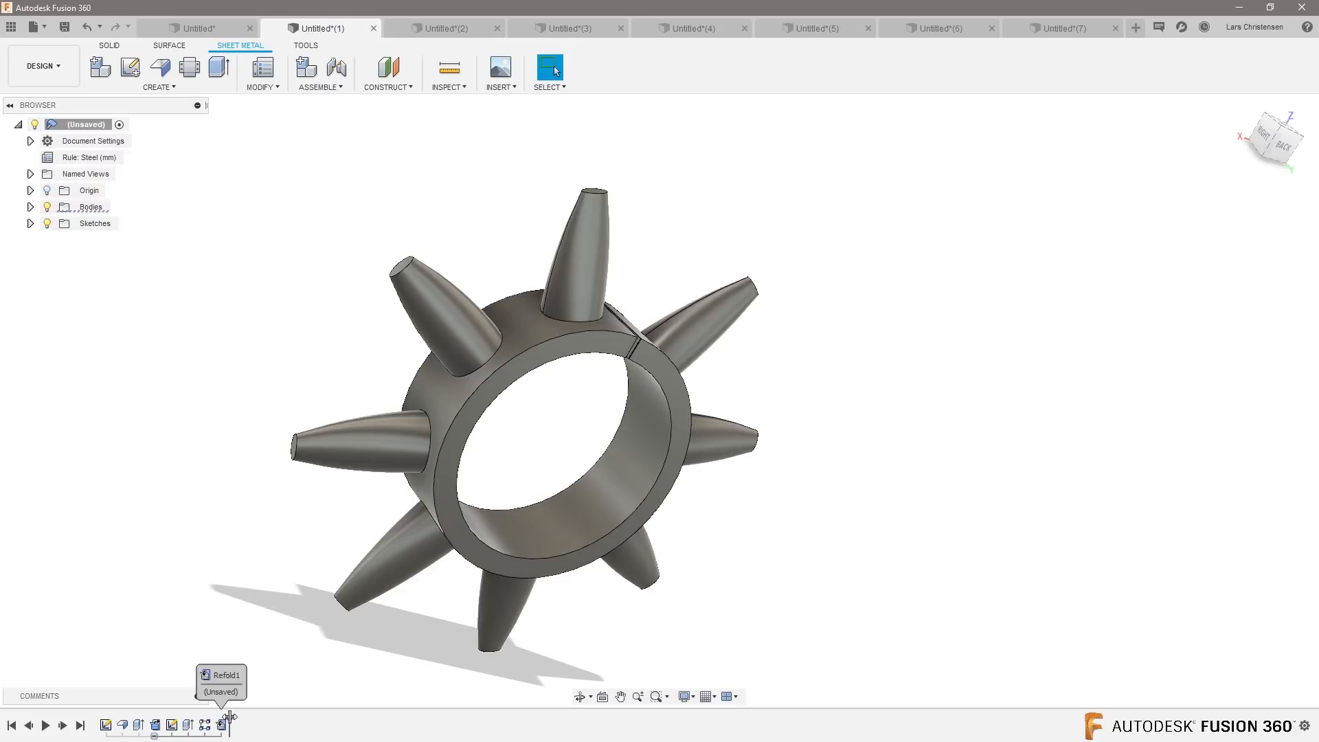
{"action": "left_click_drag", "start_coordinate": [229, 718], "coordinate": [196, 718]}
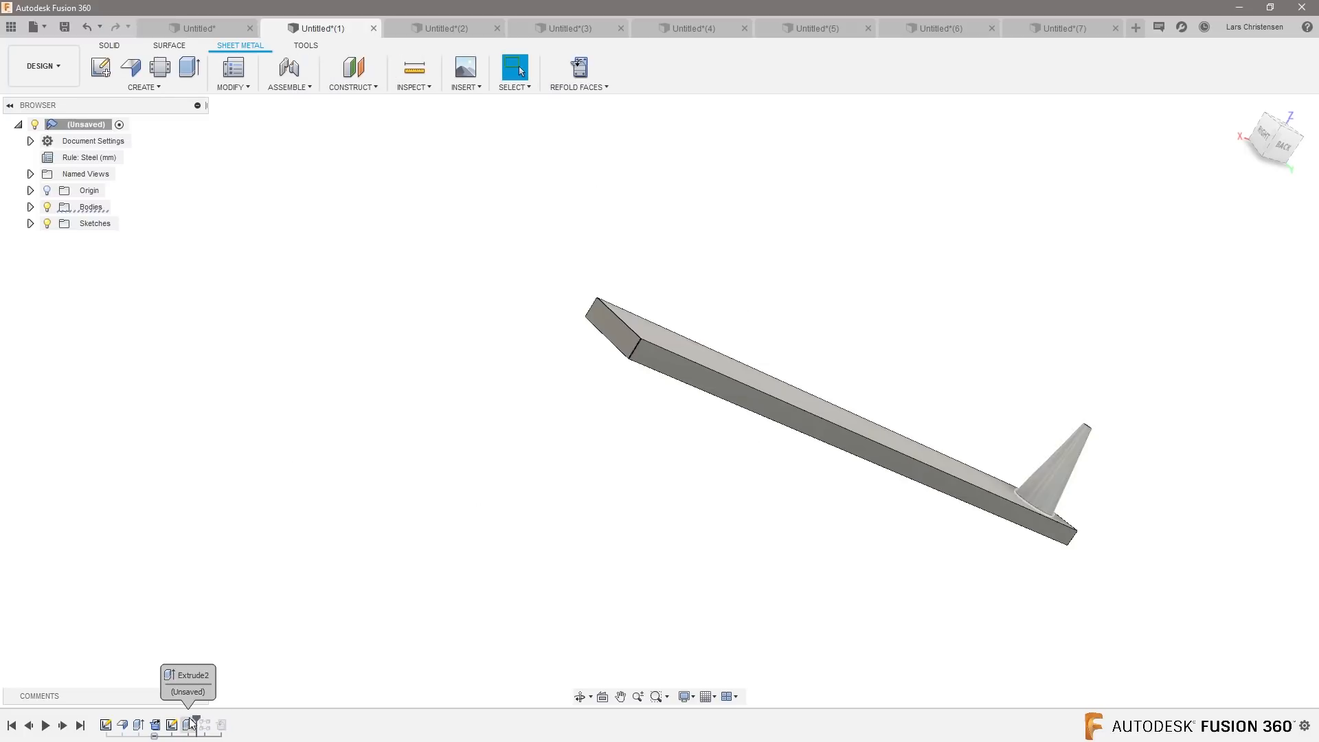
{"action": "middle_click_drag", "start_coordinate": [386, 581], "coordinate": [683, 636], "text": "shift"}
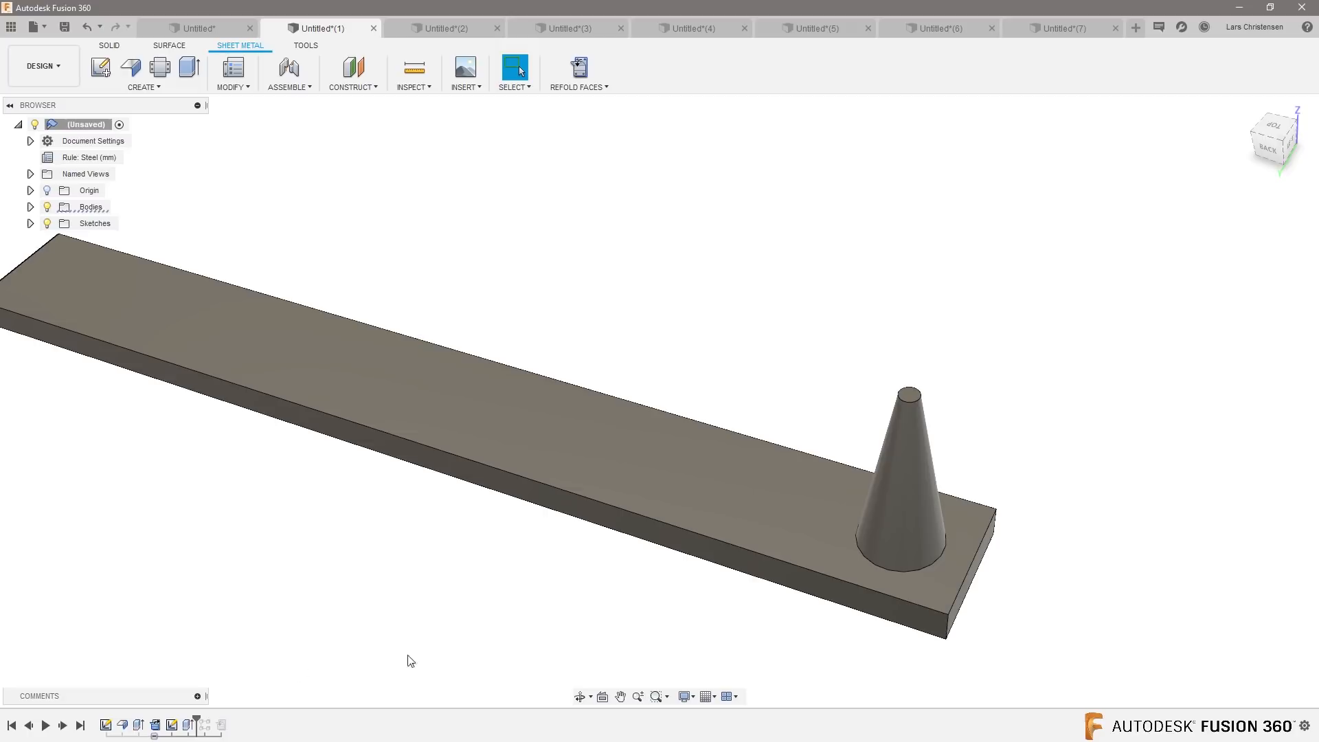
{"action": "middle_click_drag", "start_coordinate": [299, 687], "coordinate": [493, 645], "text": "shift"}
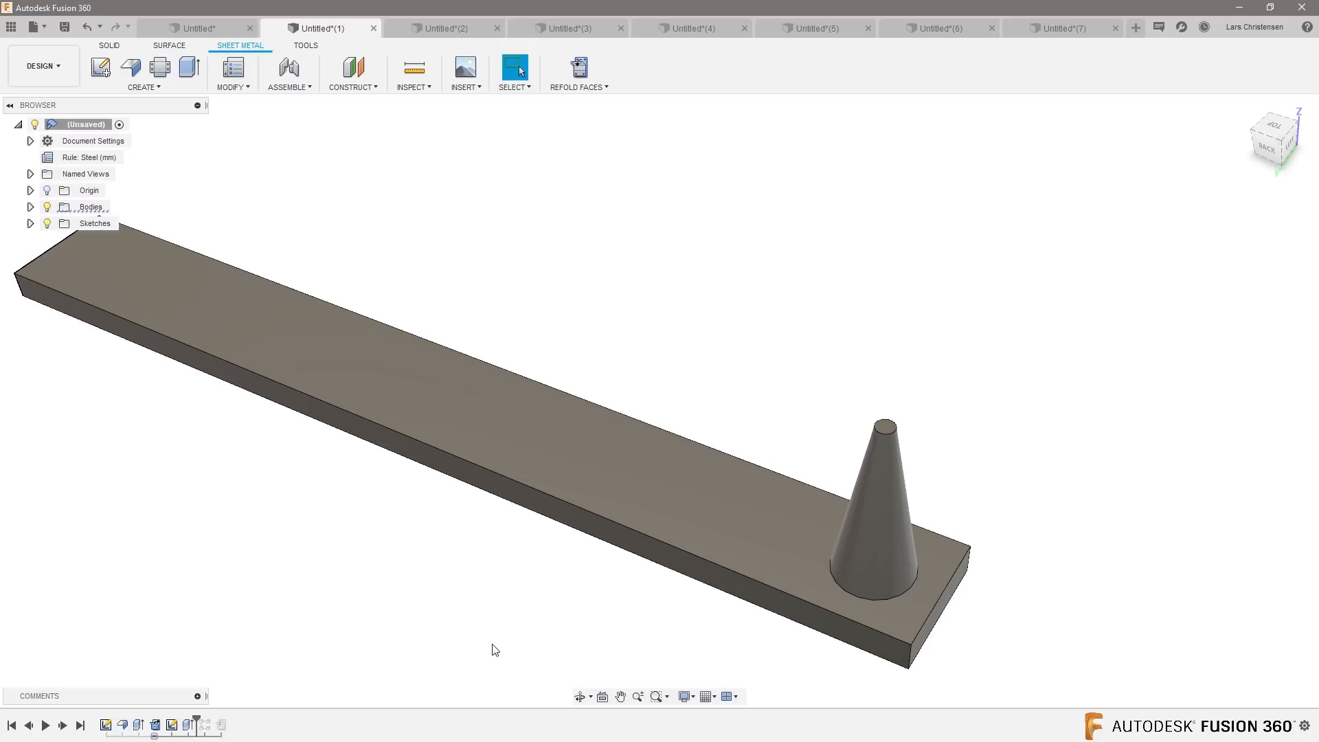
{"action": "mouse_move", "coordinate": [198, 720]}
{"action": "left_mouse_down"}
{"action": "mouse_move", "coordinate": [230, 721]}
{"action": "mouse_move", "coordinate": [196, 720]}
{"action": "left_mouse_up"}
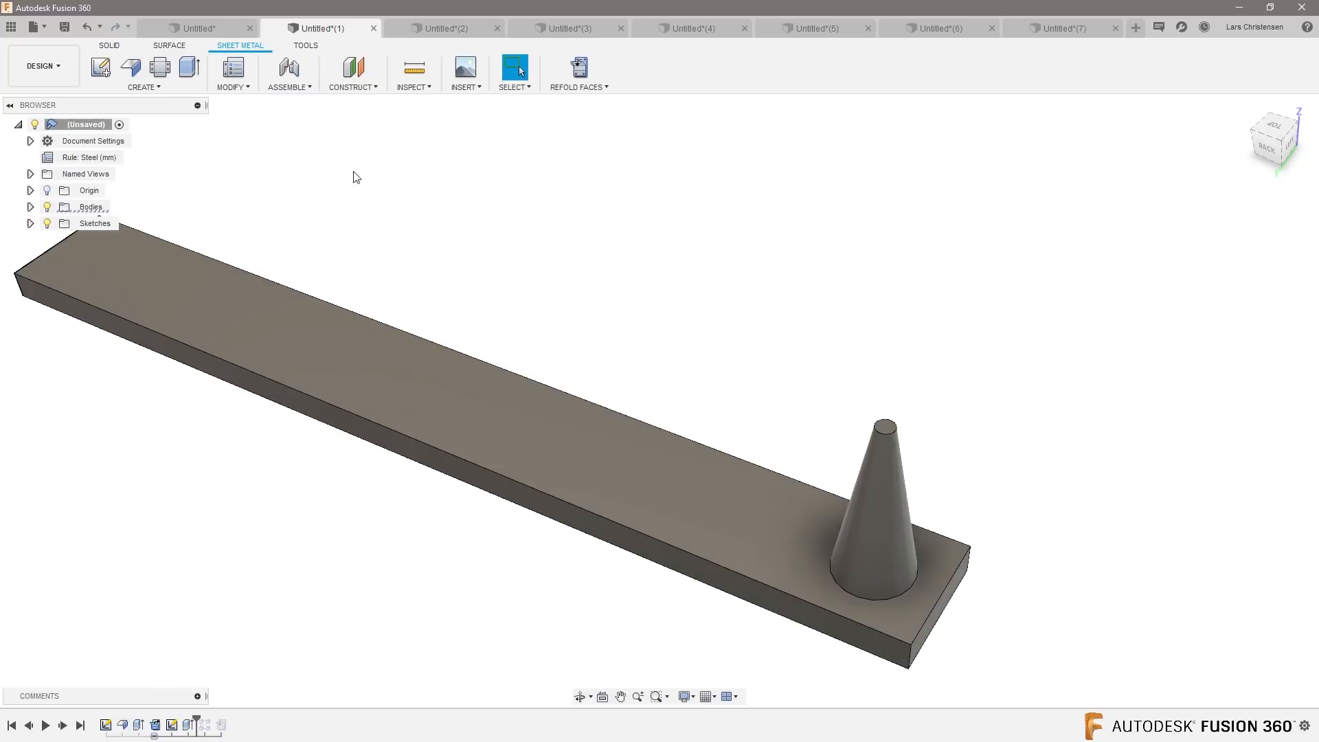
Step: Fillet the cone's base edge at 0.5 mm, then roll the timeline forward to the ring
{"action": "left_click", "coordinate": [109, 47]}
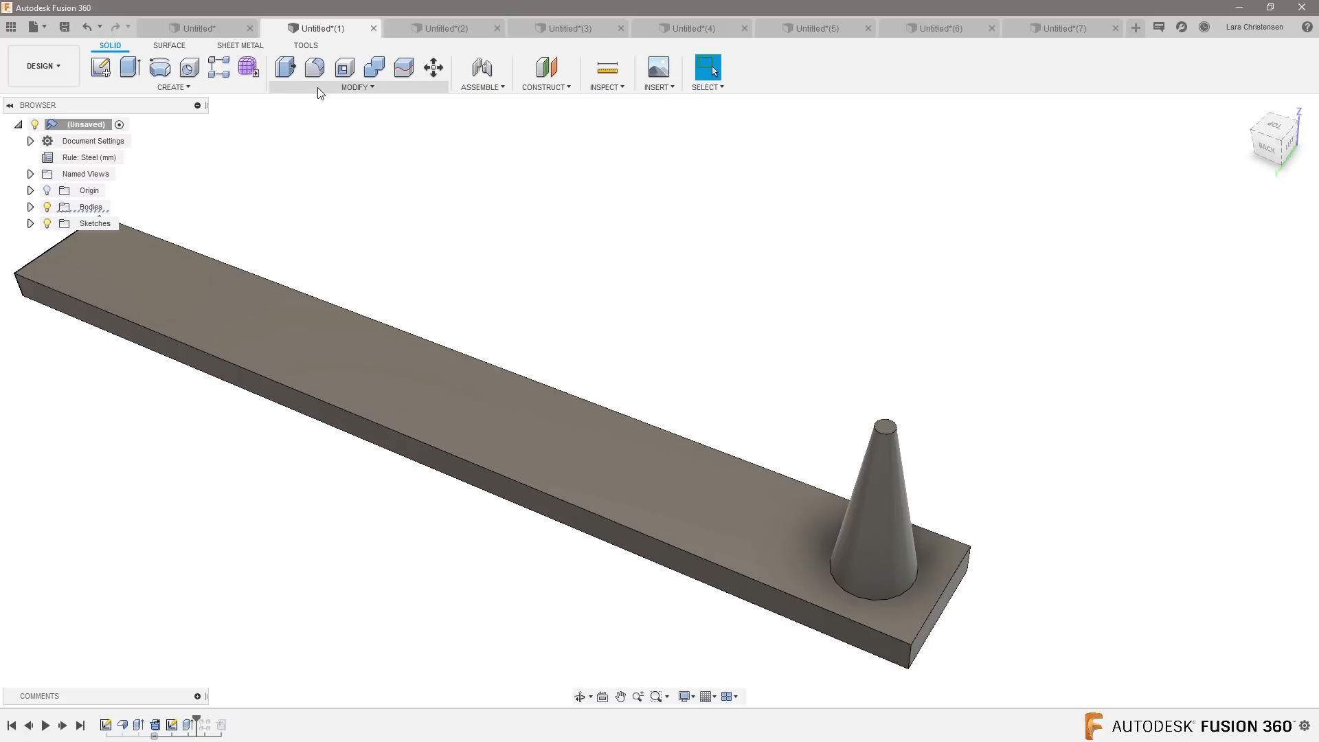
{"action": "left_click", "coordinate": [314, 68]}
{"action": "left_click", "coordinate": [842, 589]}
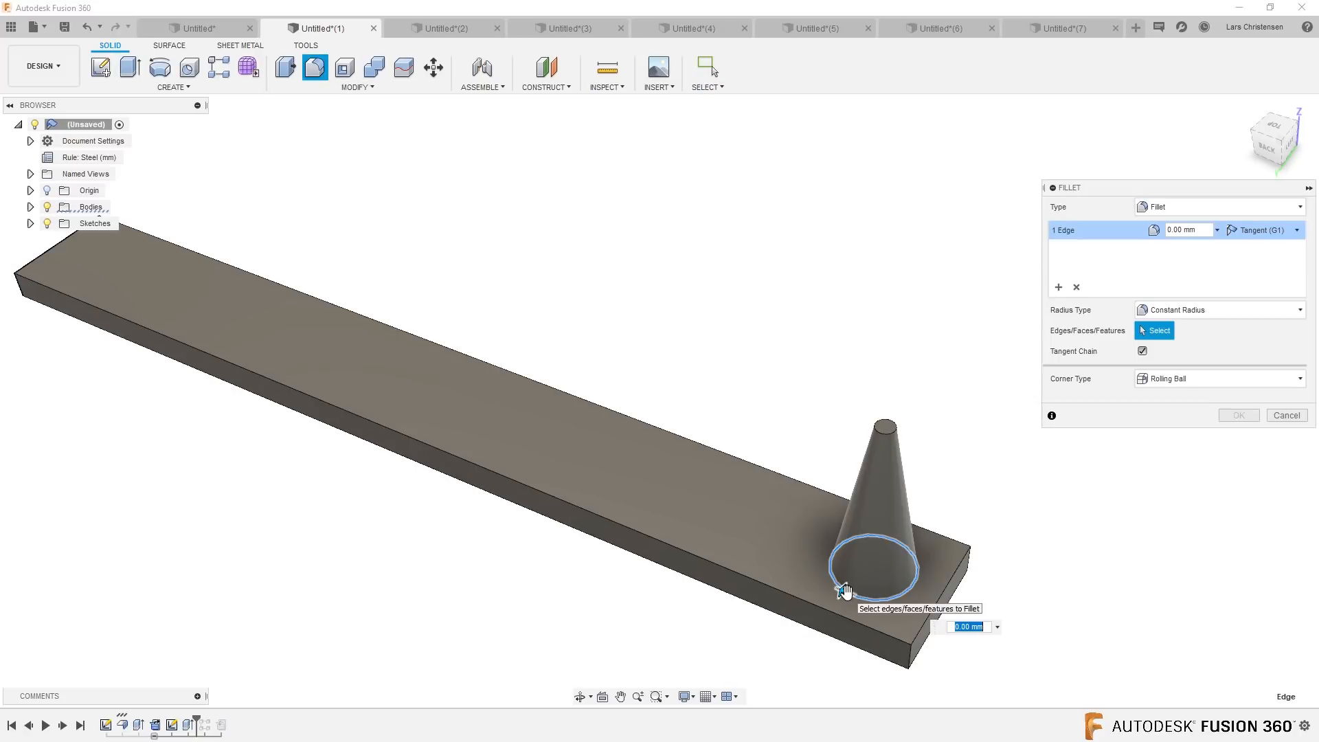
{"action": "type", "text": ".5"}
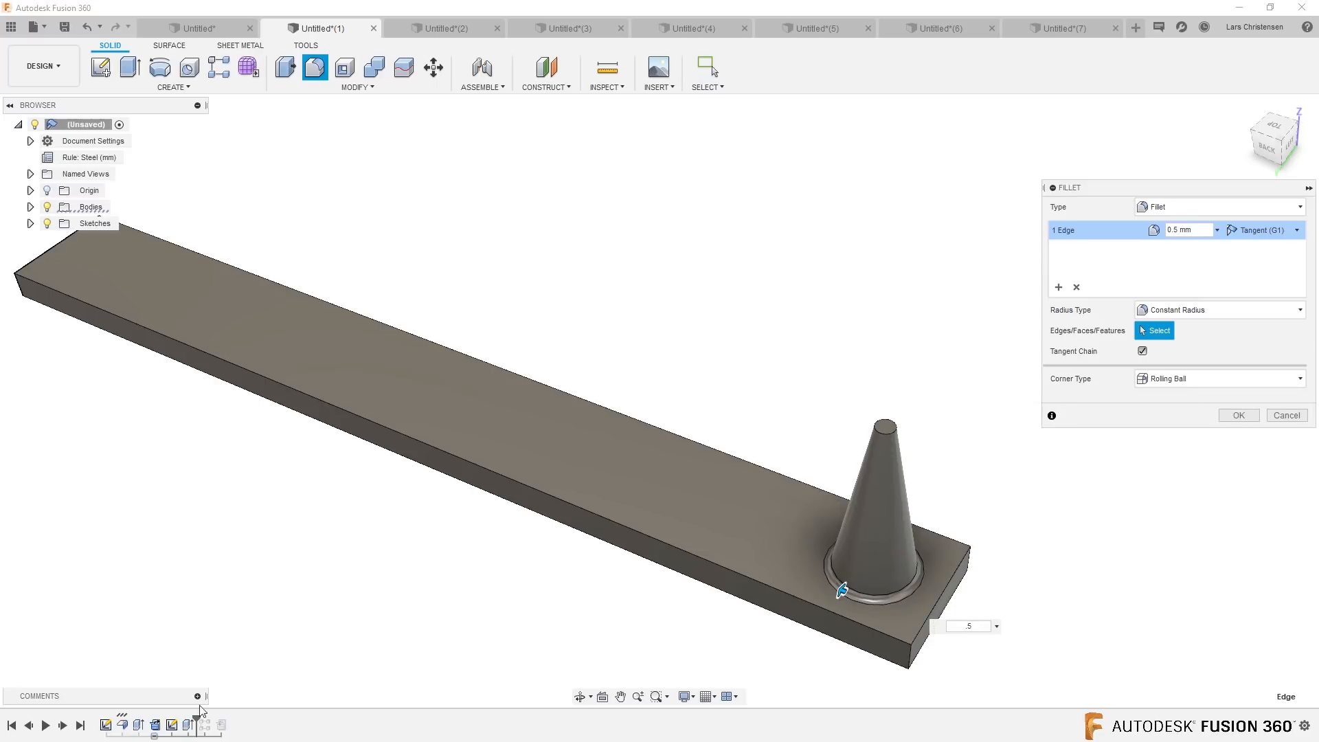
{"action": "left_click", "coordinate": [1241, 416]}
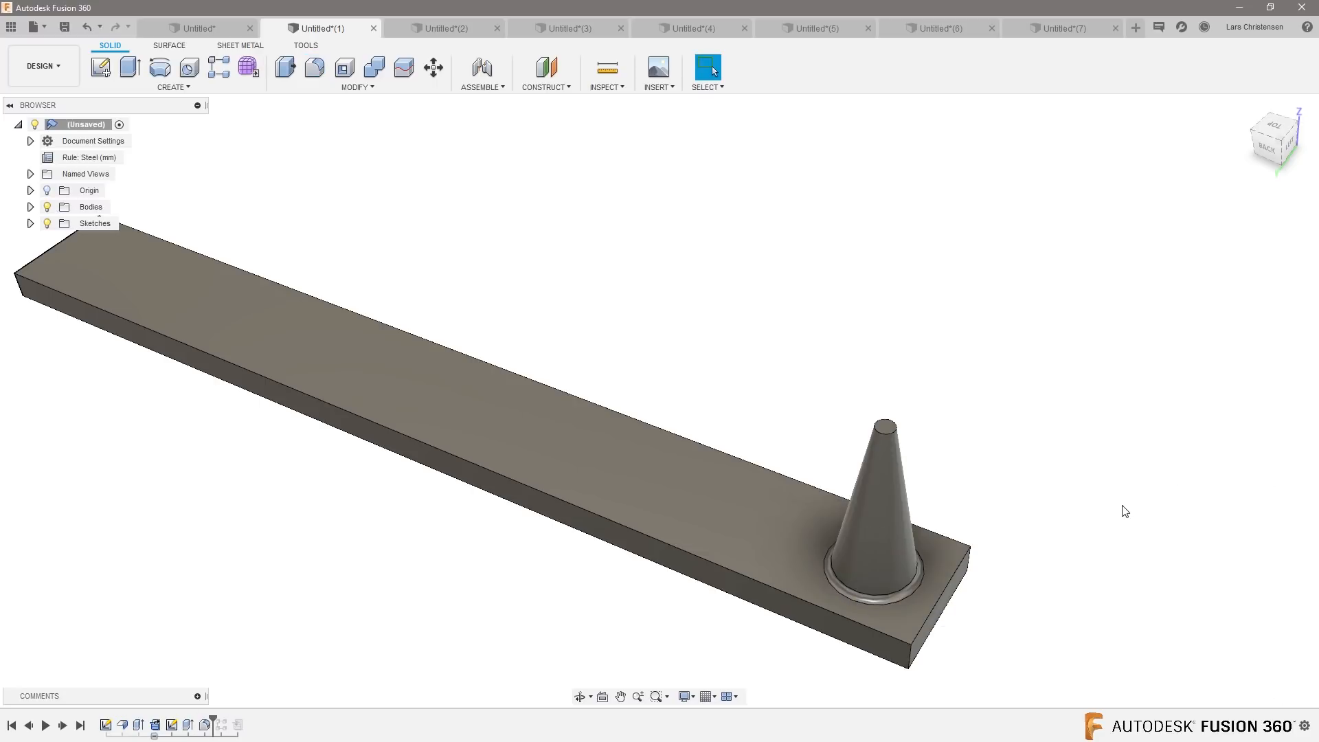
{"action": "left_click_drag", "start_coordinate": [211, 718], "coordinate": [274, 727]}
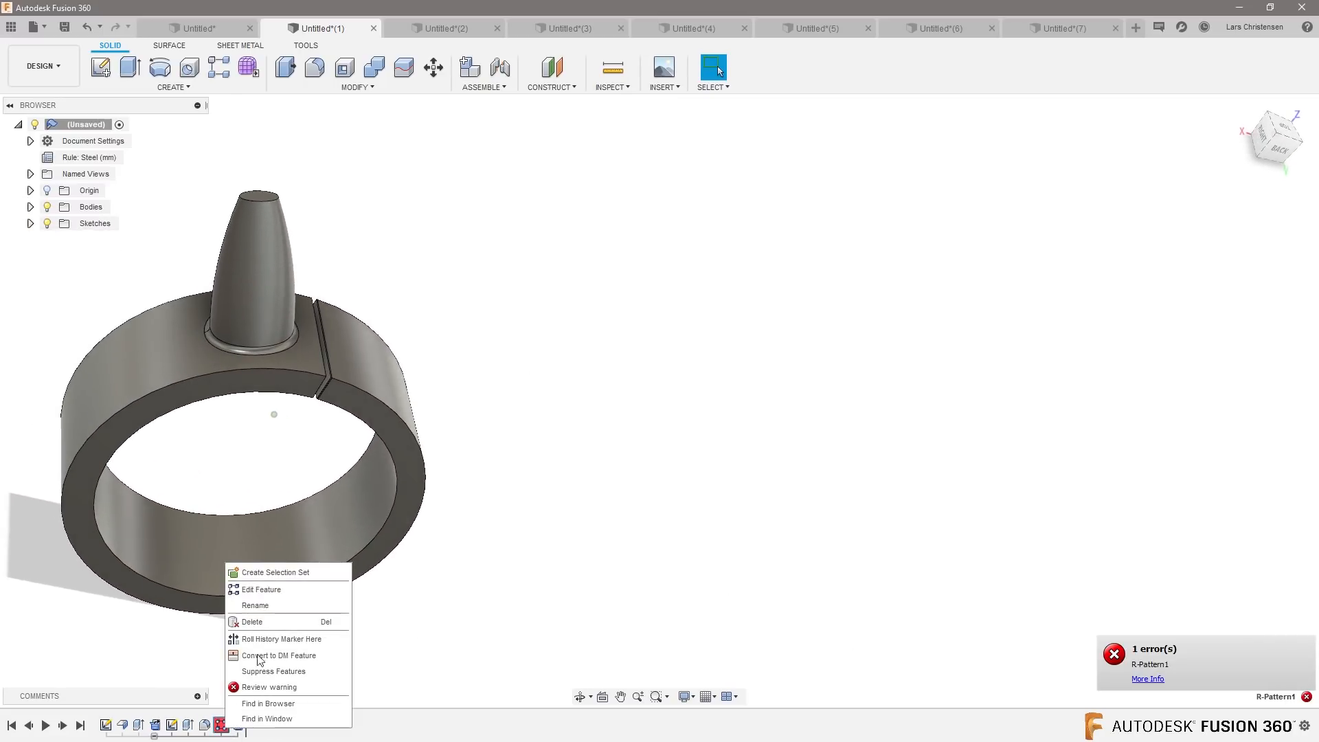
Step: Open R-Pattern1 for editing, clear its cone faces and direction edge, then cancel
{"action": "left_click", "coordinate": [262, 589]}
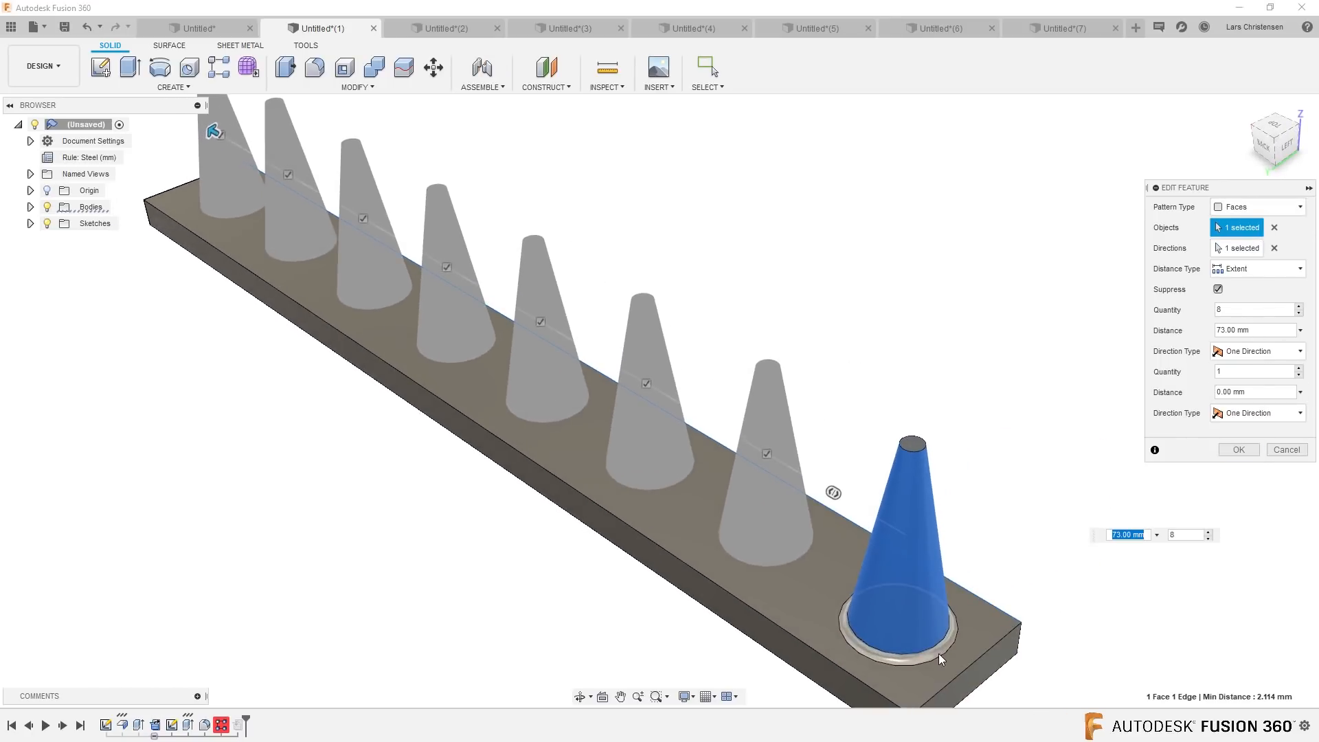
{"action": "left_click", "coordinate": [939, 653]}
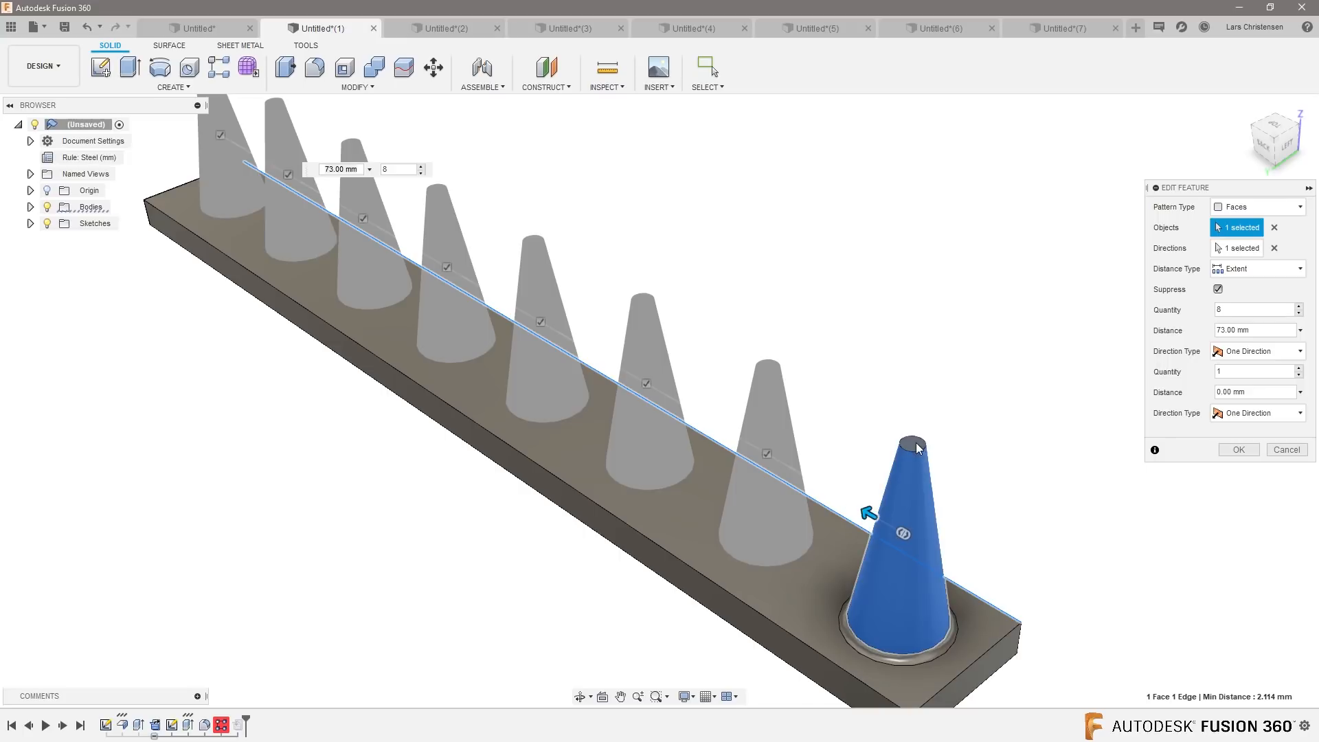
{"action": "left_click", "coordinate": [1274, 227]}
{"action": "left_click", "coordinate": [1275, 248]}
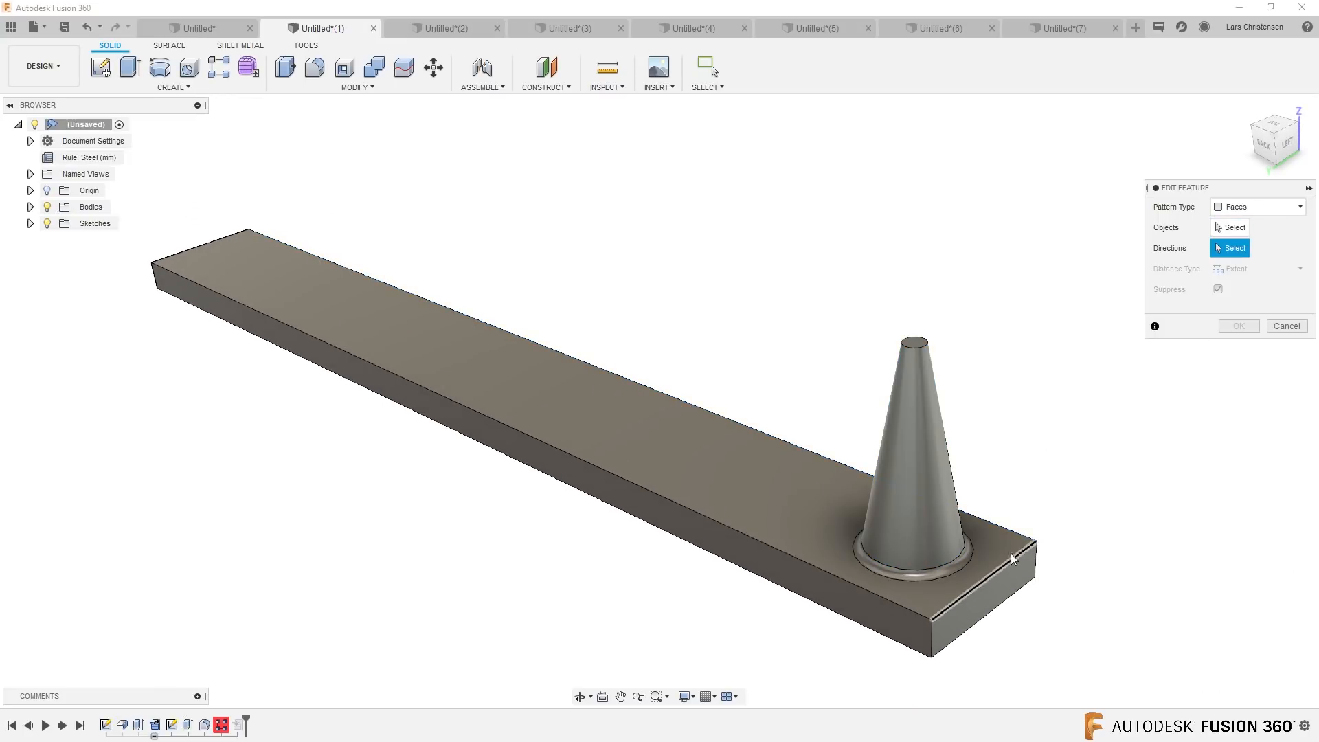
{"action": "left_click", "coordinate": [1287, 326]}
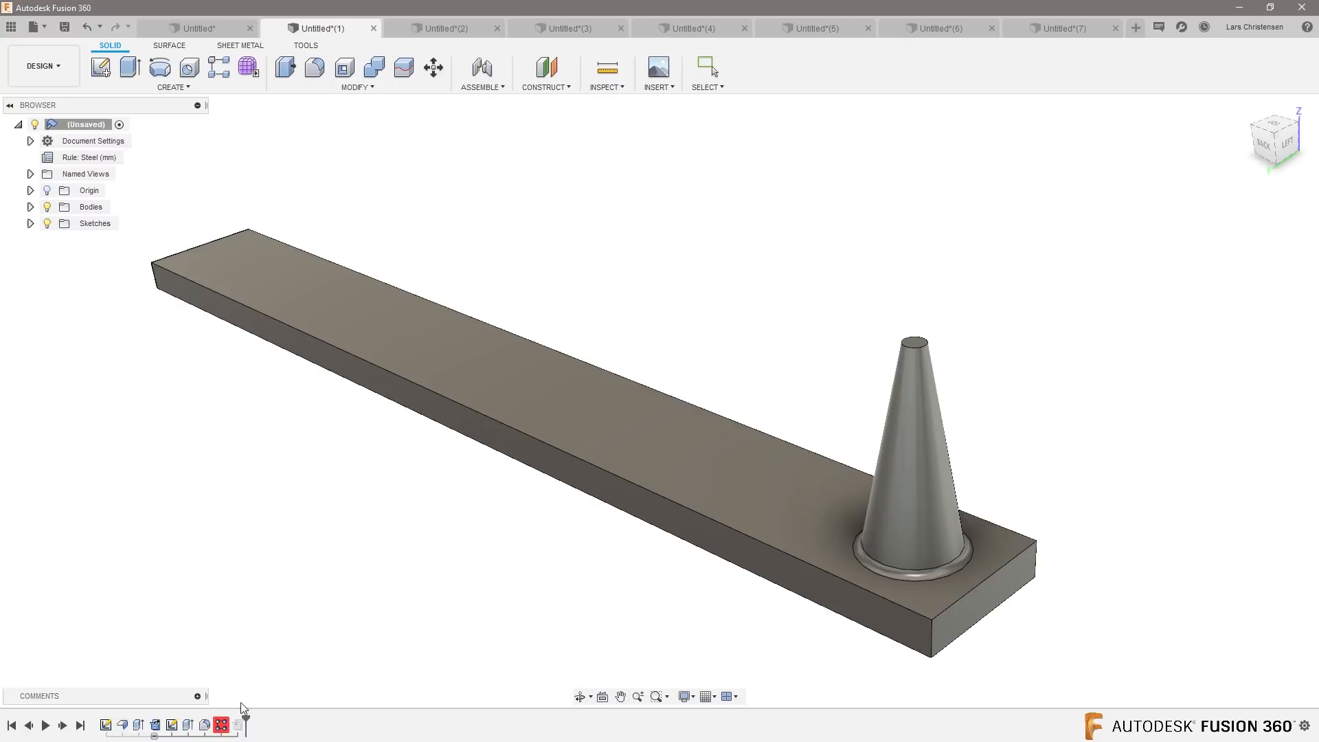
Step: Reopen R-Pattern1 and try reselecting the cone and its base ring face
{"action": "right_click", "coordinate": [221, 724]}
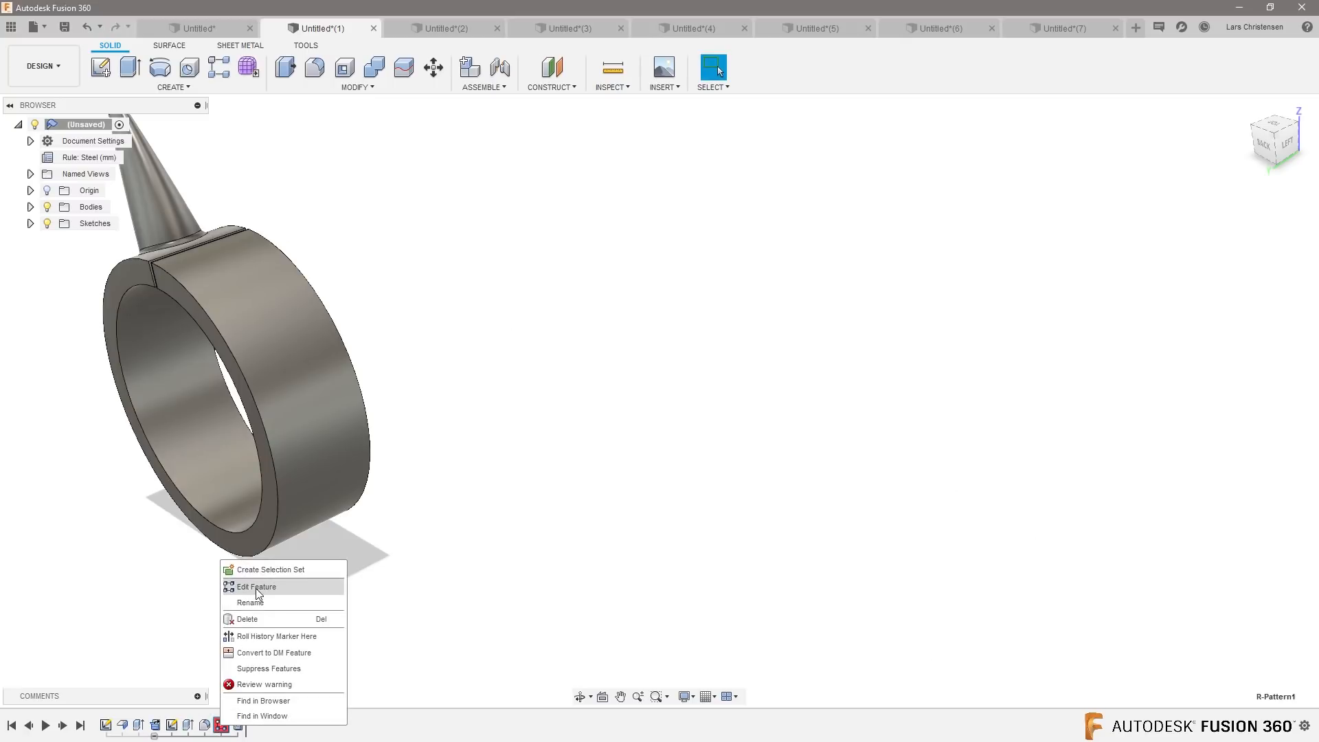
{"action": "left_click", "coordinate": [259, 590]}
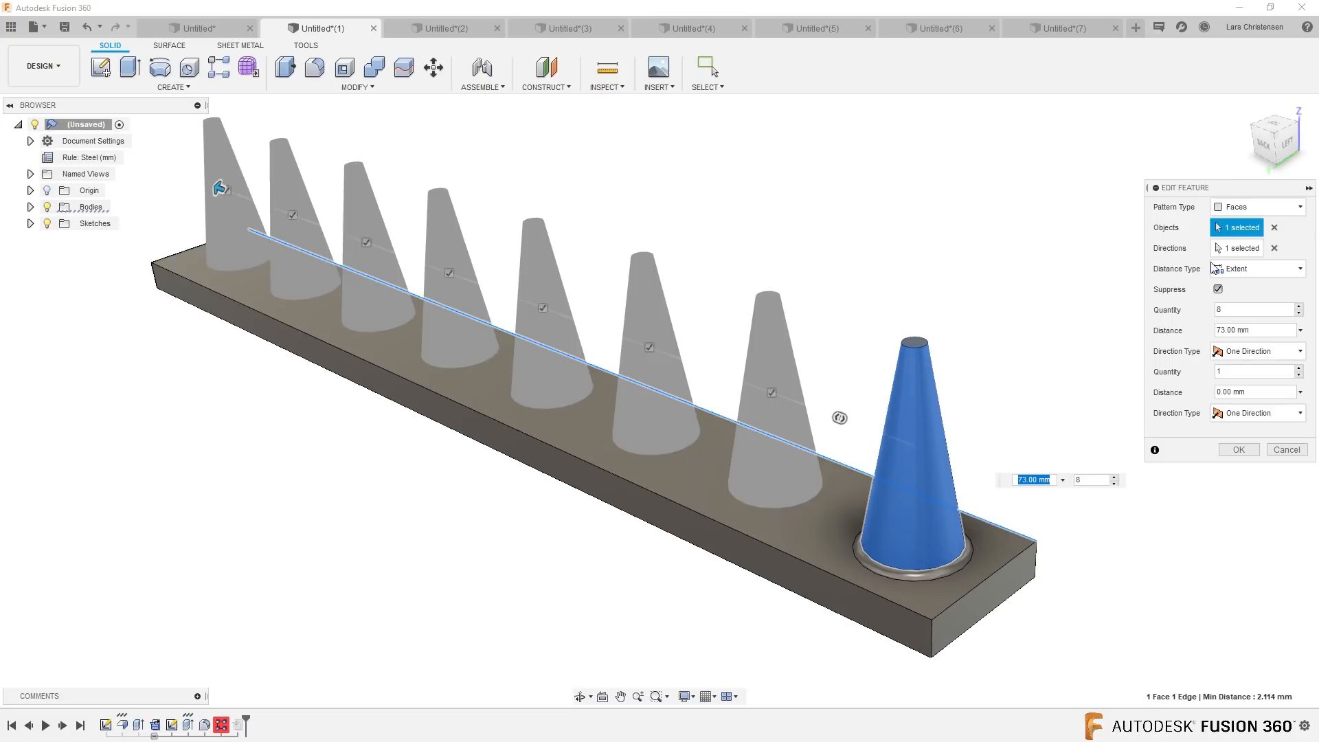
{"action": "left_click", "coordinate": [1275, 227]}
{"action": "left_click", "coordinate": [929, 493]}
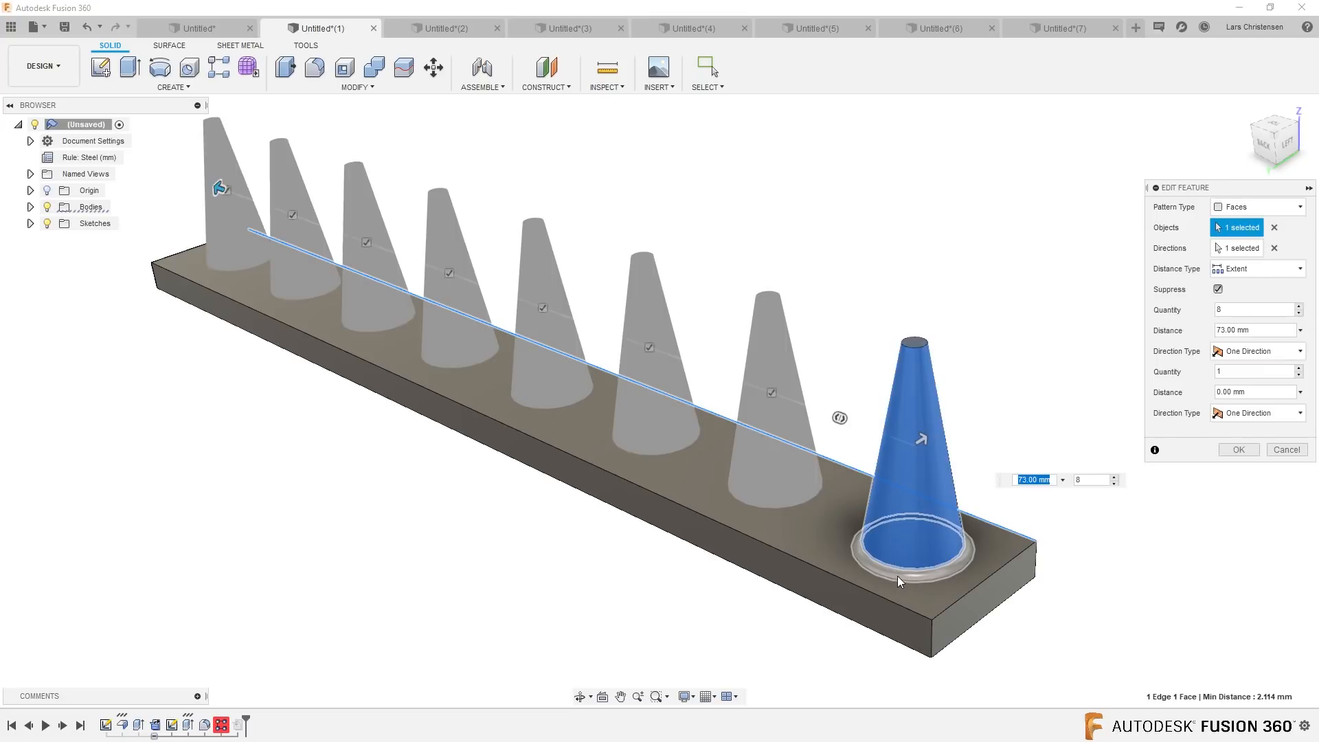
{"action": "left_click", "coordinate": [1275, 228]}
{"action": "left_click", "coordinate": [924, 544]}
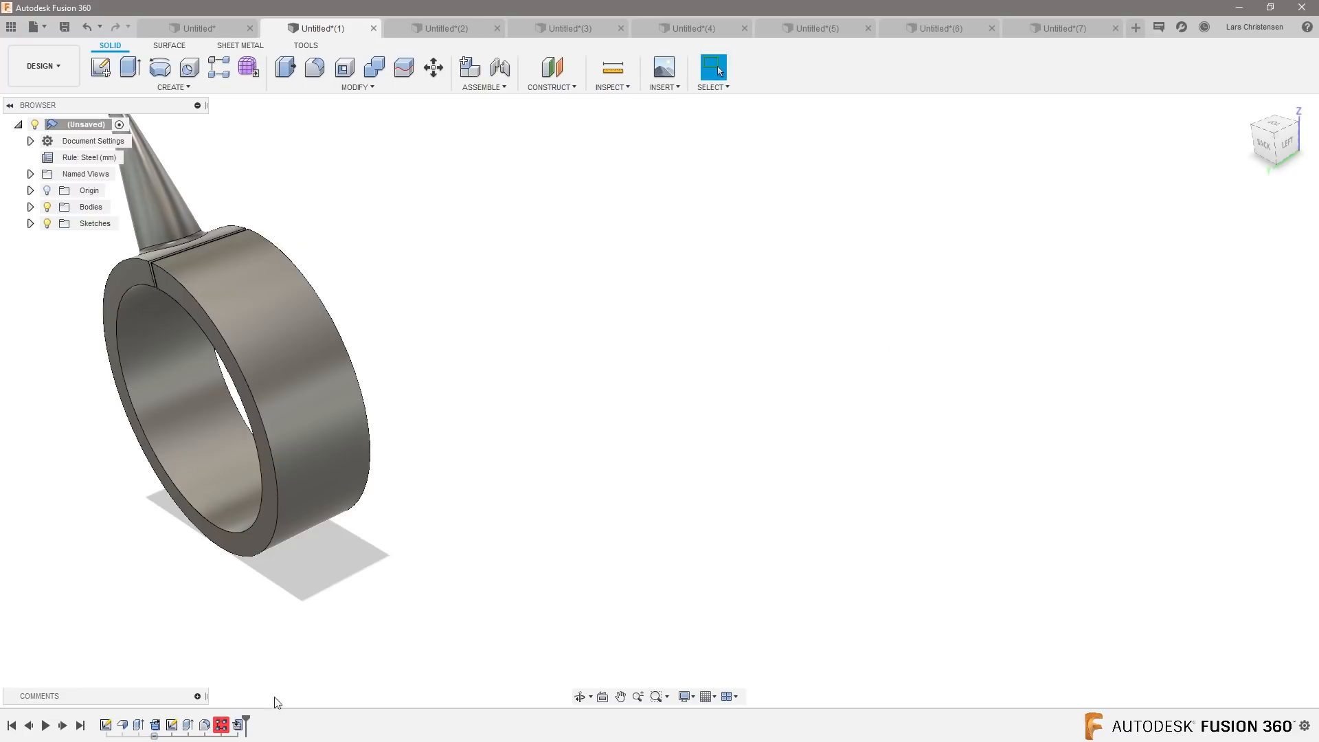
Step: Delete R-Pattern1 and roll the timeline back to just after Fillet1
{"action": "left_click", "coordinate": [221, 726]}
{"action": "key", "text": "Delete"}
{"action": "left_click_drag", "start_coordinate": [229, 723], "coordinate": [212, 720]}
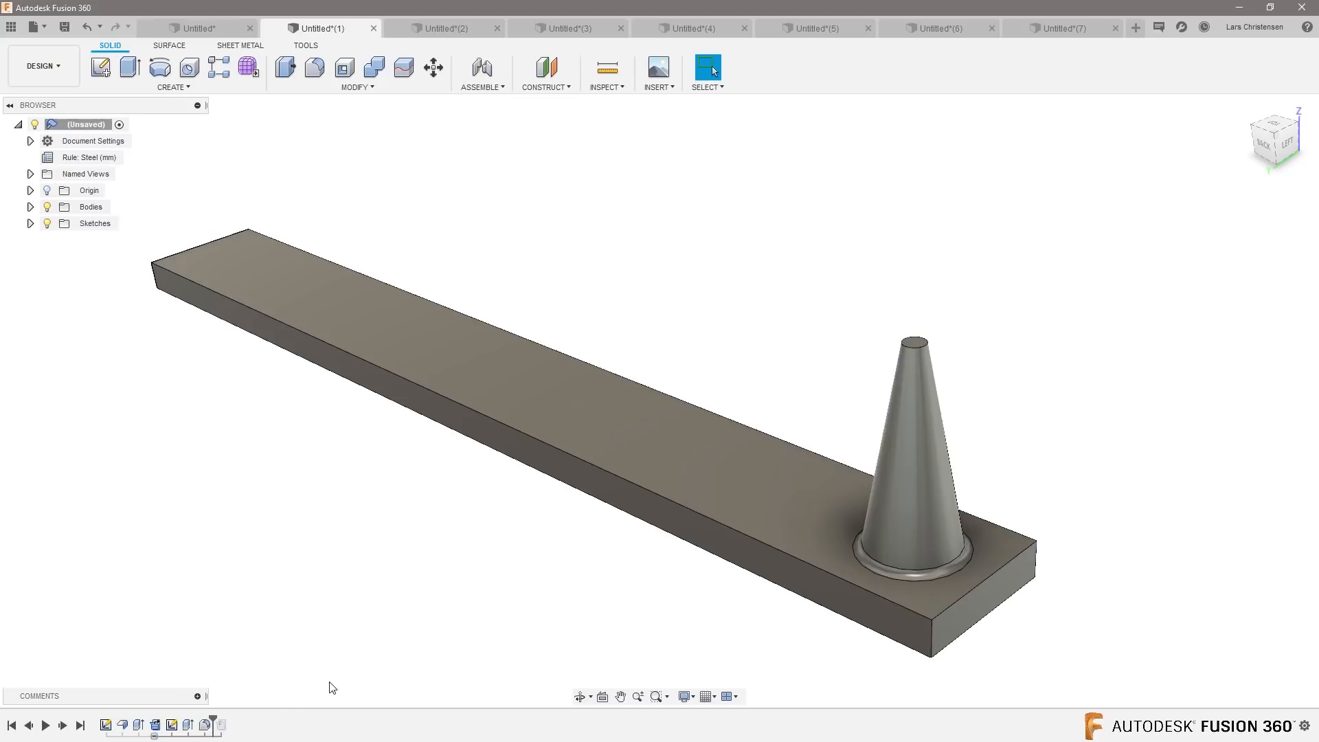
Step: Rectangular-pattern the cone's fillet, side and top faces along the strip edge: 3 copies, 58 mm apart
{"action": "left_click", "coordinate": [221, 72]}
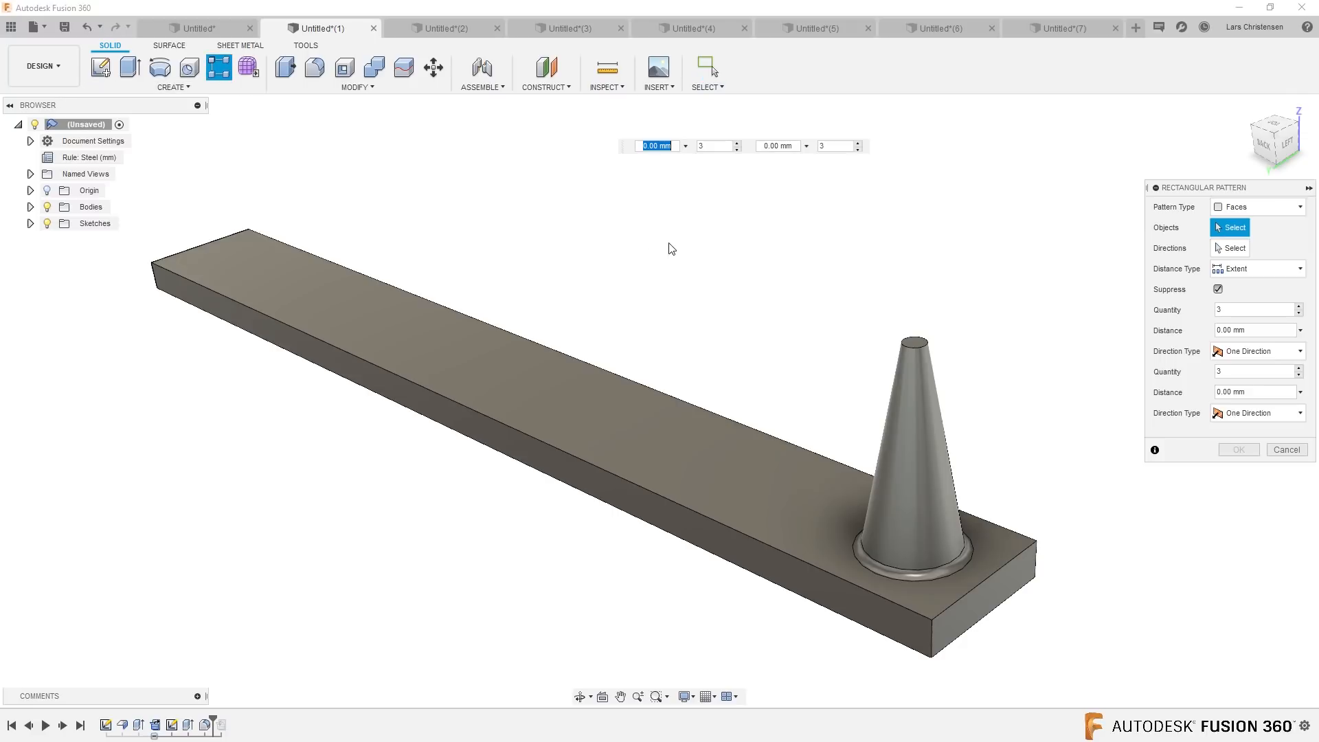
{"action": "left_click", "coordinate": [914, 576]}
{"action": "left_click", "coordinate": [920, 512]}
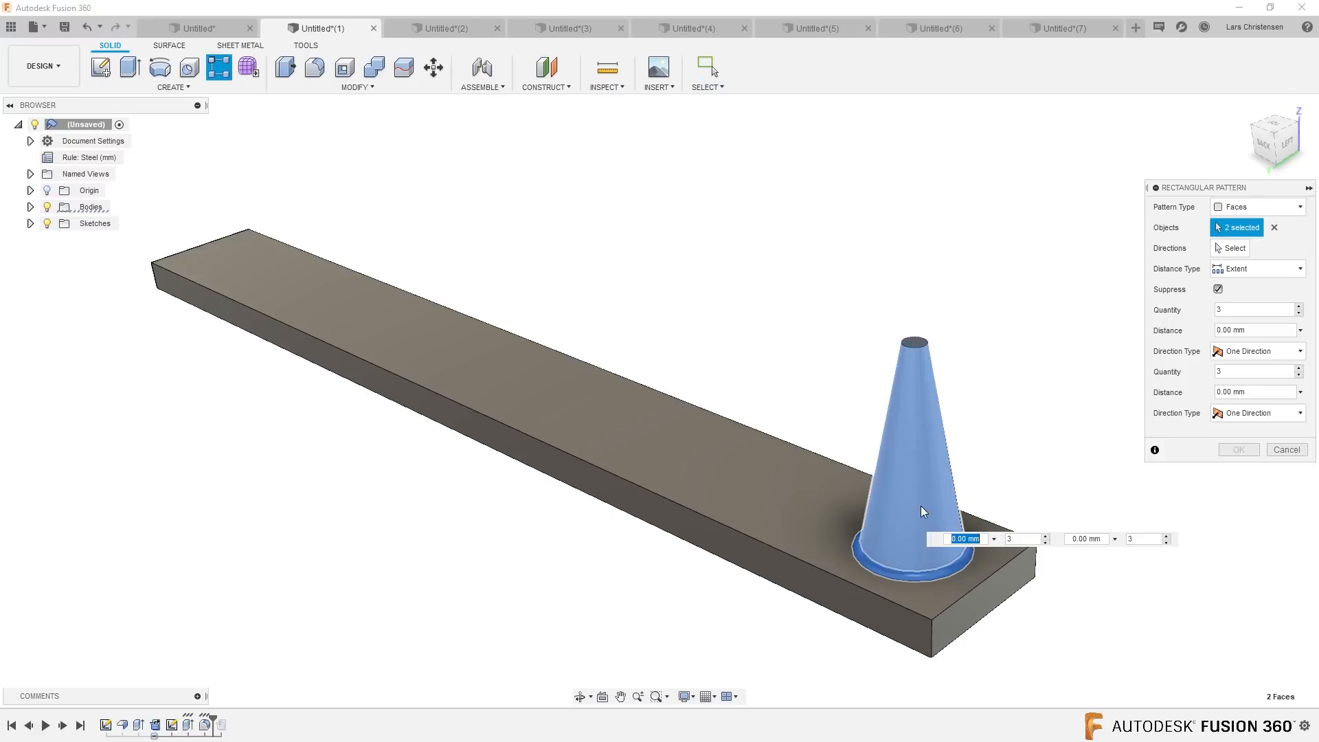
{"action": "left_click", "coordinate": [921, 350]}
{"action": "left_click", "coordinate": [1234, 249]}
{"action": "left_click", "coordinate": [825, 577]}
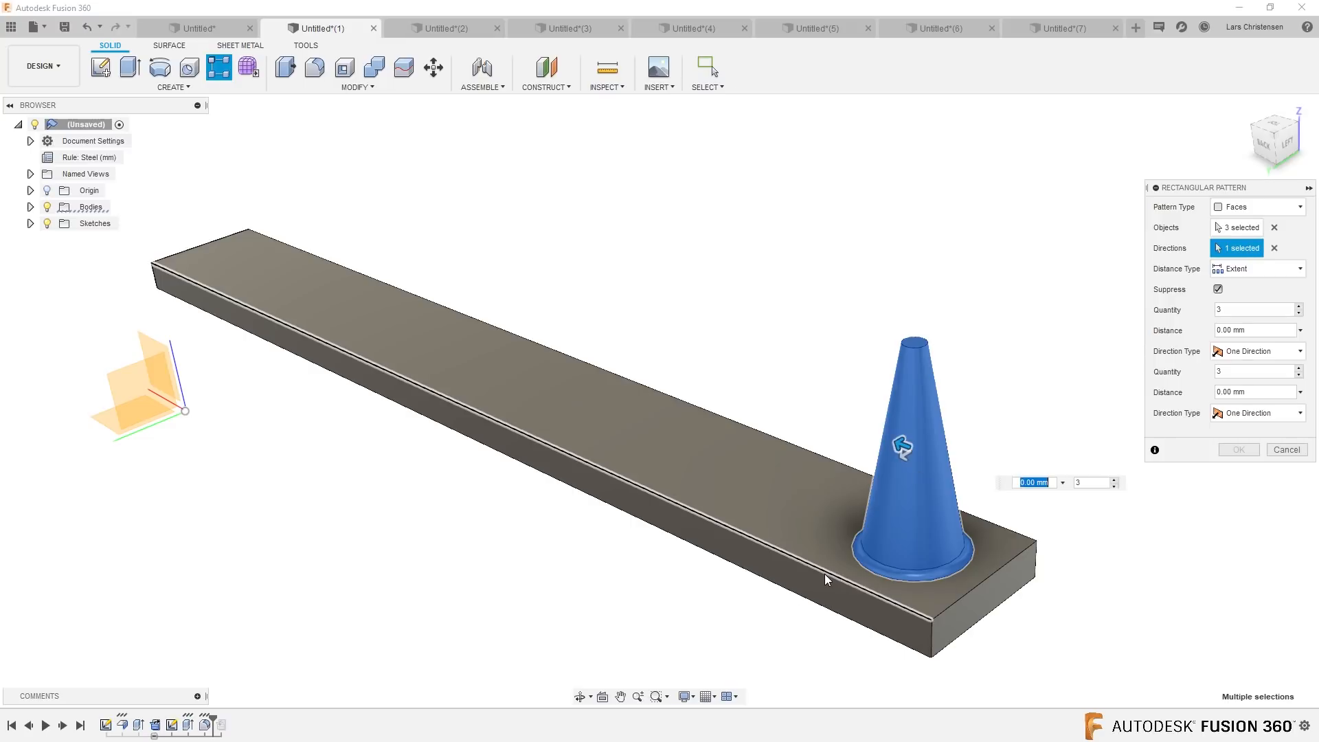
{"action": "left_click_drag", "start_coordinate": [902, 446], "coordinate": [253, 341]}
{"action": "left_click", "coordinate": [1239, 450]}
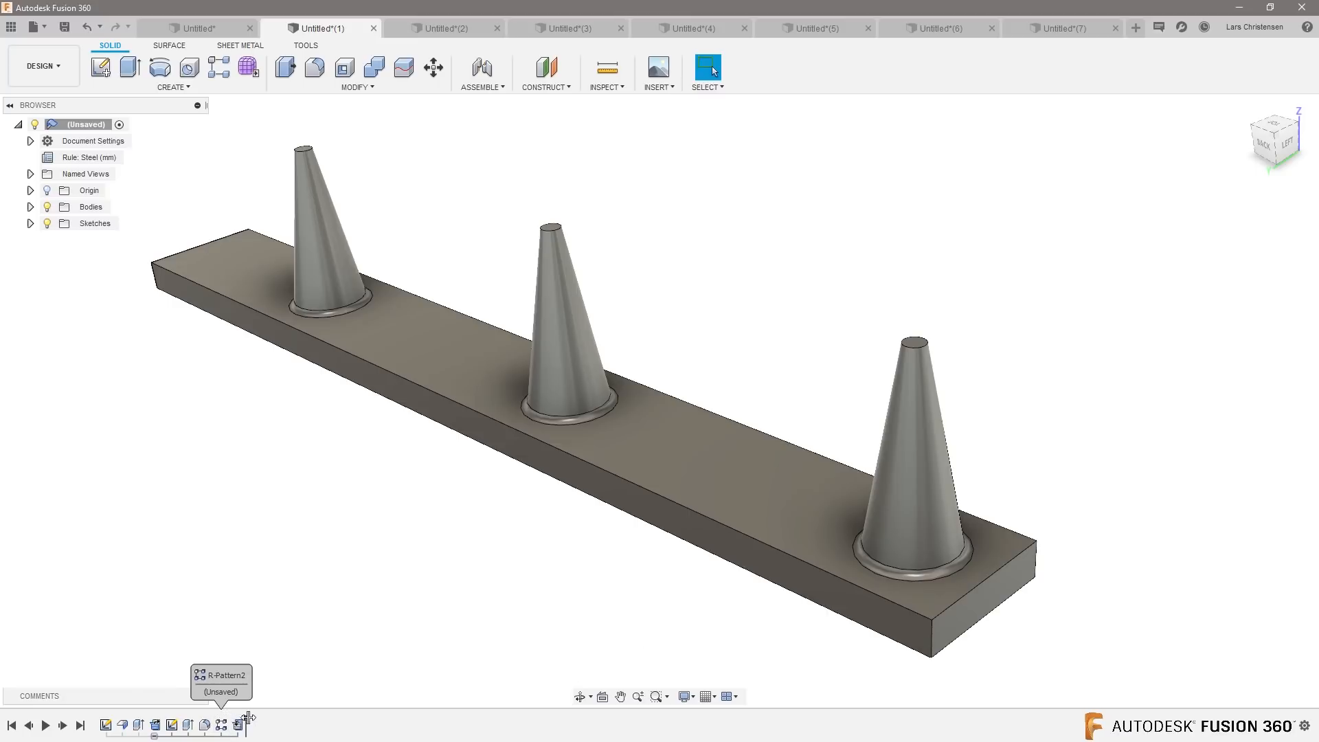
Step: Scrub the timeline forward to check the three-spike ring, then back to the strip
{"action": "left_click_drag", "start_coordinate": [229, 721], "coordinate": [246, 721]}
{"action": "middle_click_drag", "start_coordinate": [618, 600], "coordinate": [332, 567], "text": "shift"}
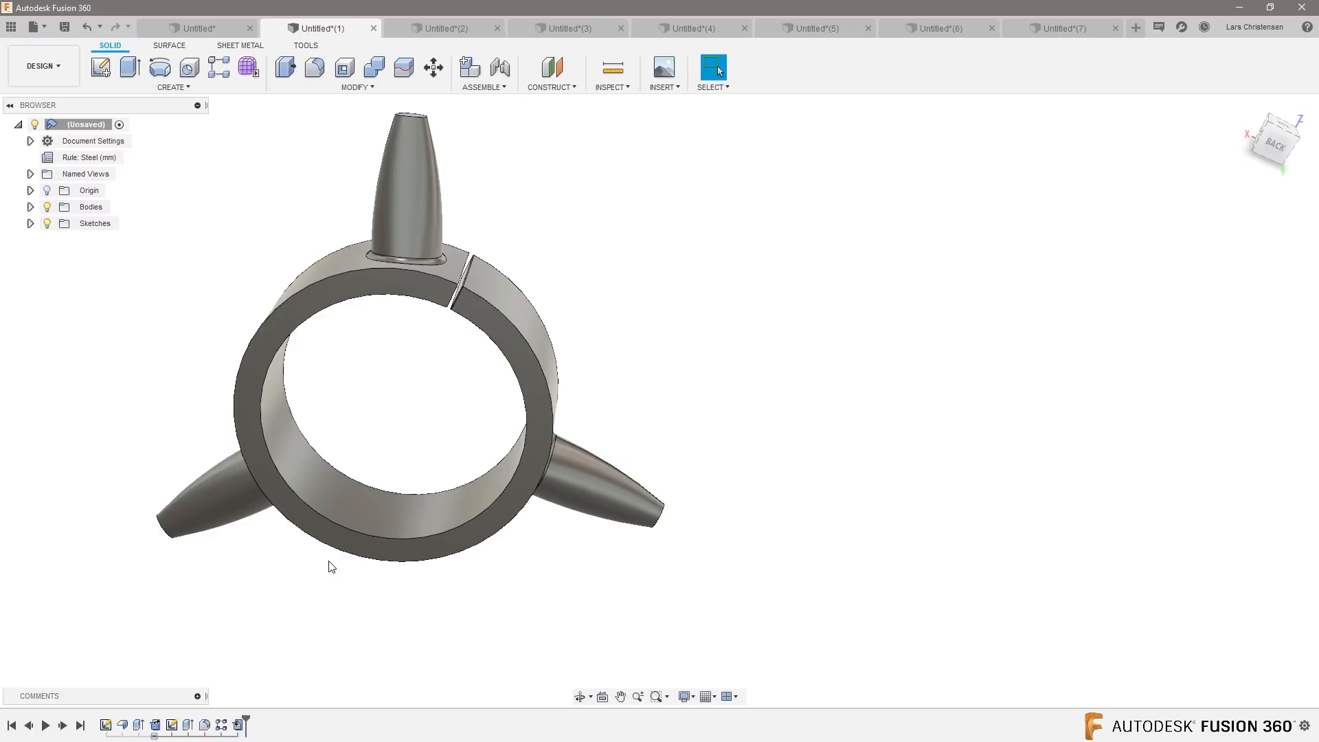
{"action": "left_click_drag", "start_coordinate": [246, 720], "coordinate": [213, 722]}
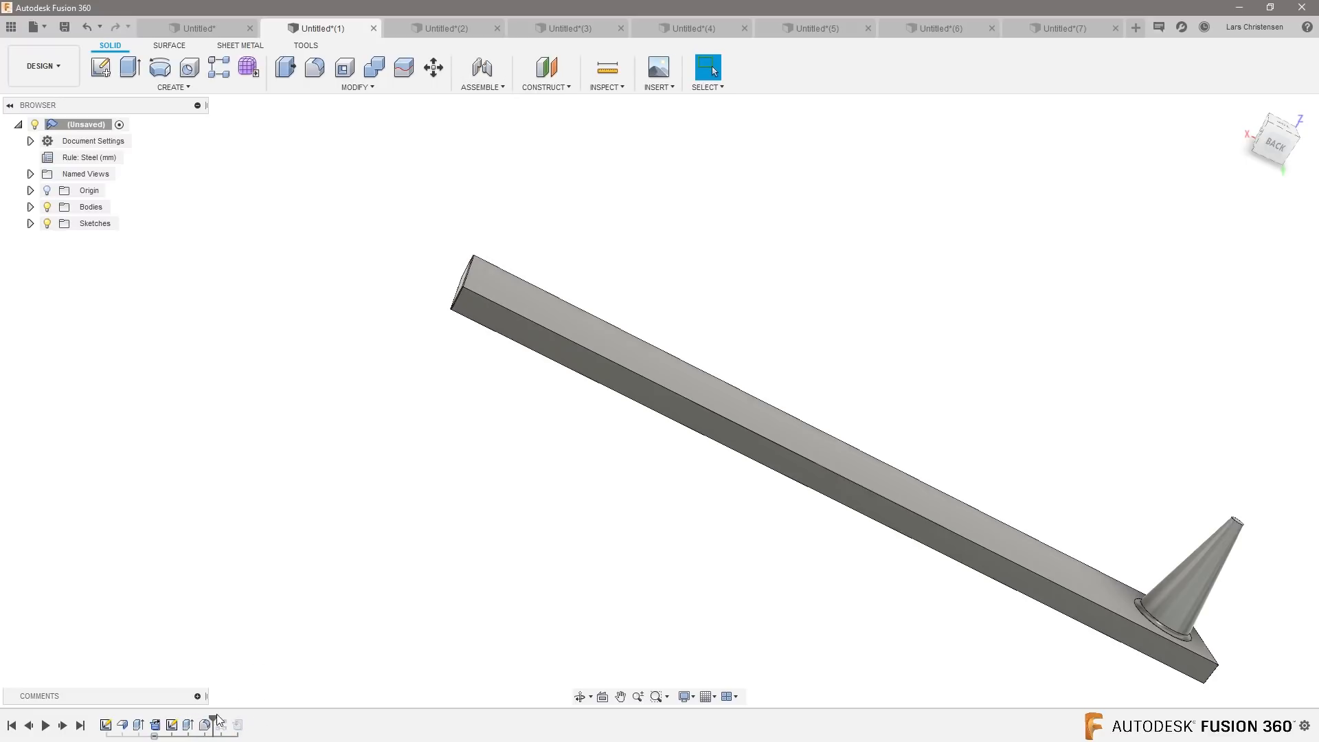
{"action": "mouse_move", "coordinate": [213, 720]}
{"action": "left_mouse_down"}
{"action": "mouse_move", "coordinate": [246, 721]}
{"action": "mouse_move", "coordinate": [213, 721]}
{"action": "left_mouse_up"}
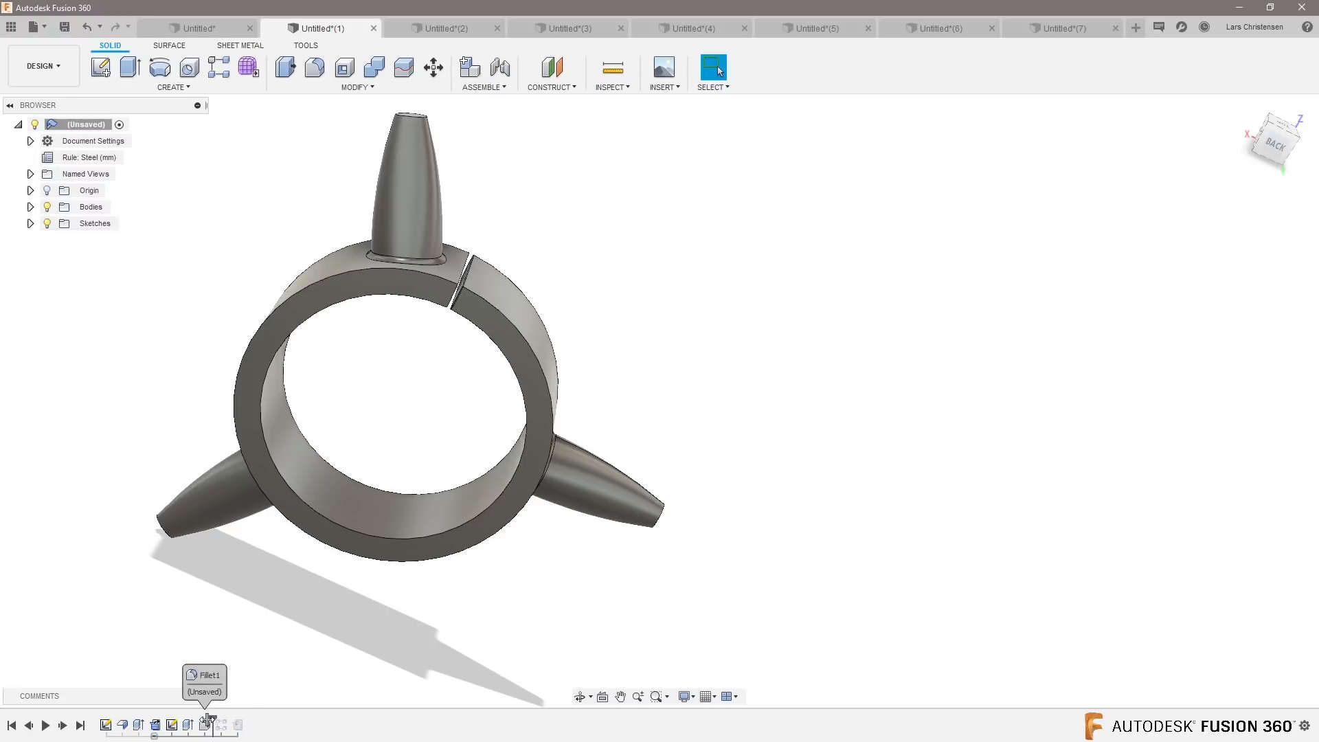
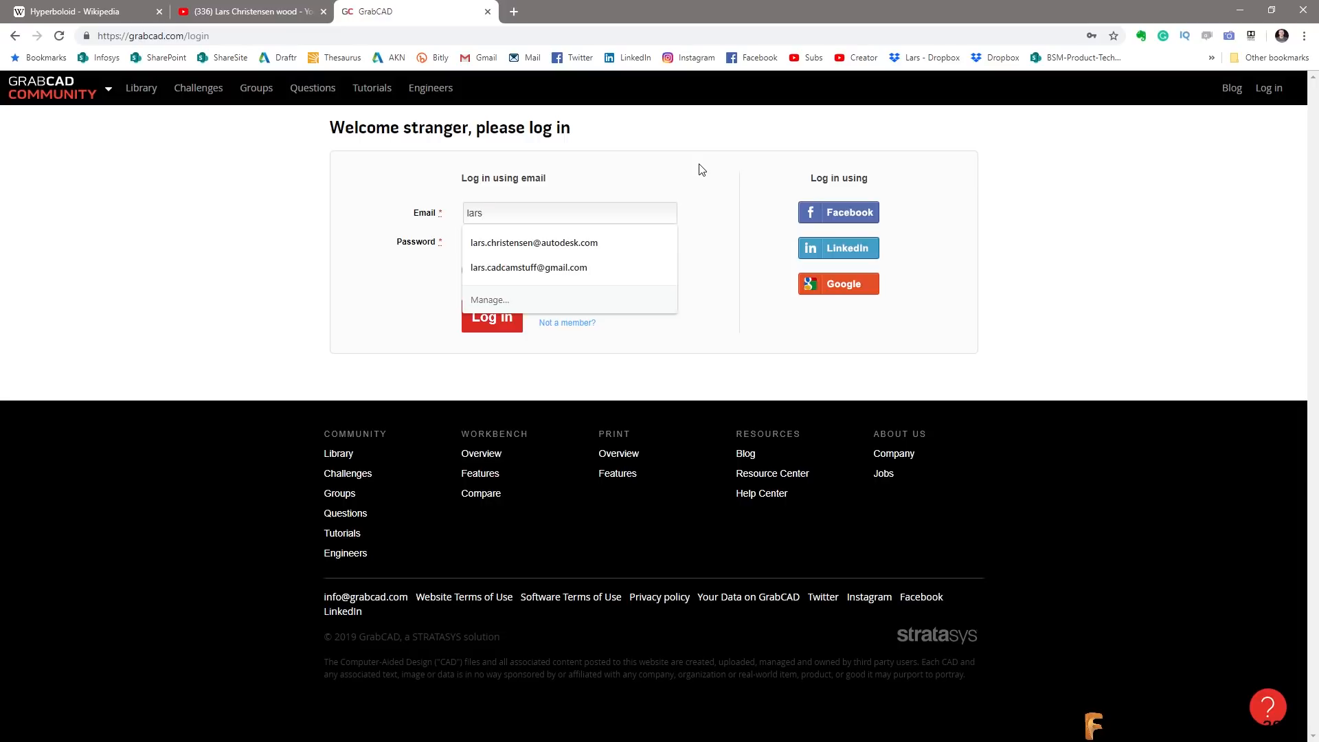
Step: Log in to GrabCAD and search the Library for helmet models
{"action": "type", "text": "adcams"}
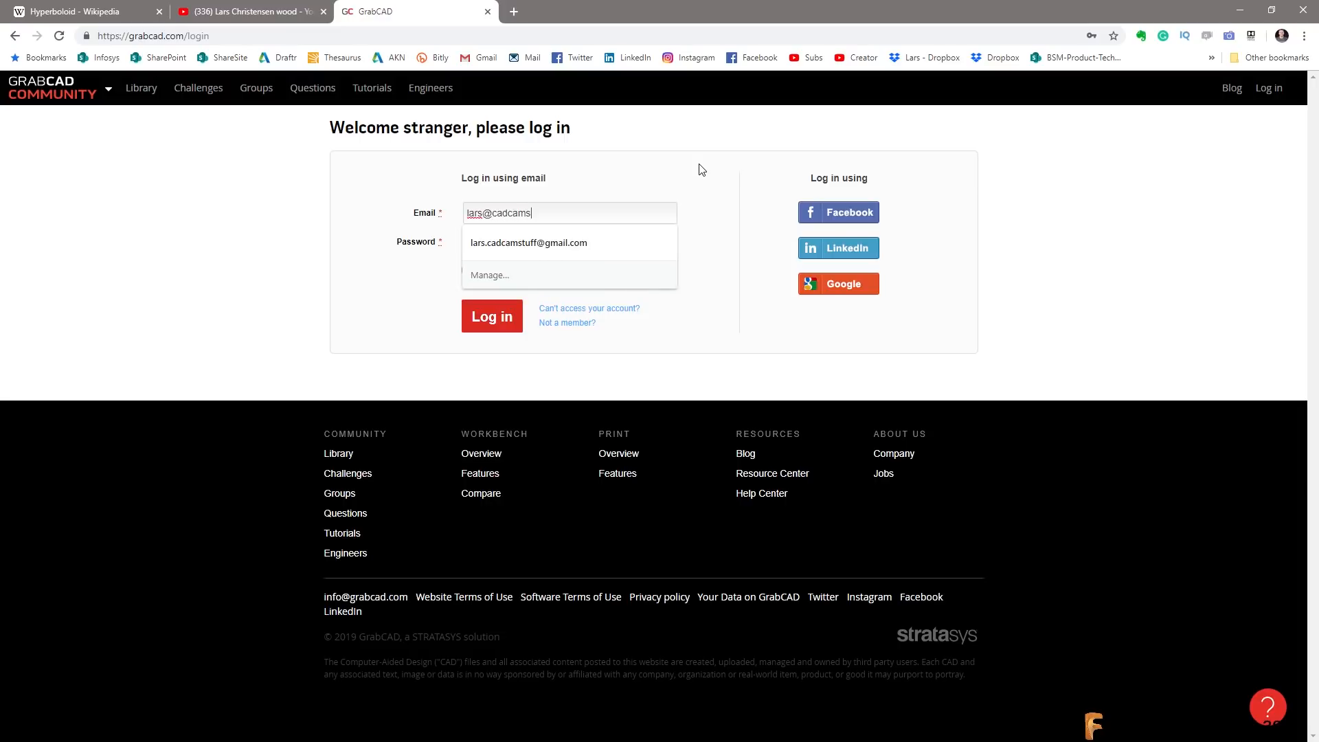
{"action": "type", "text": "tuff.com"}
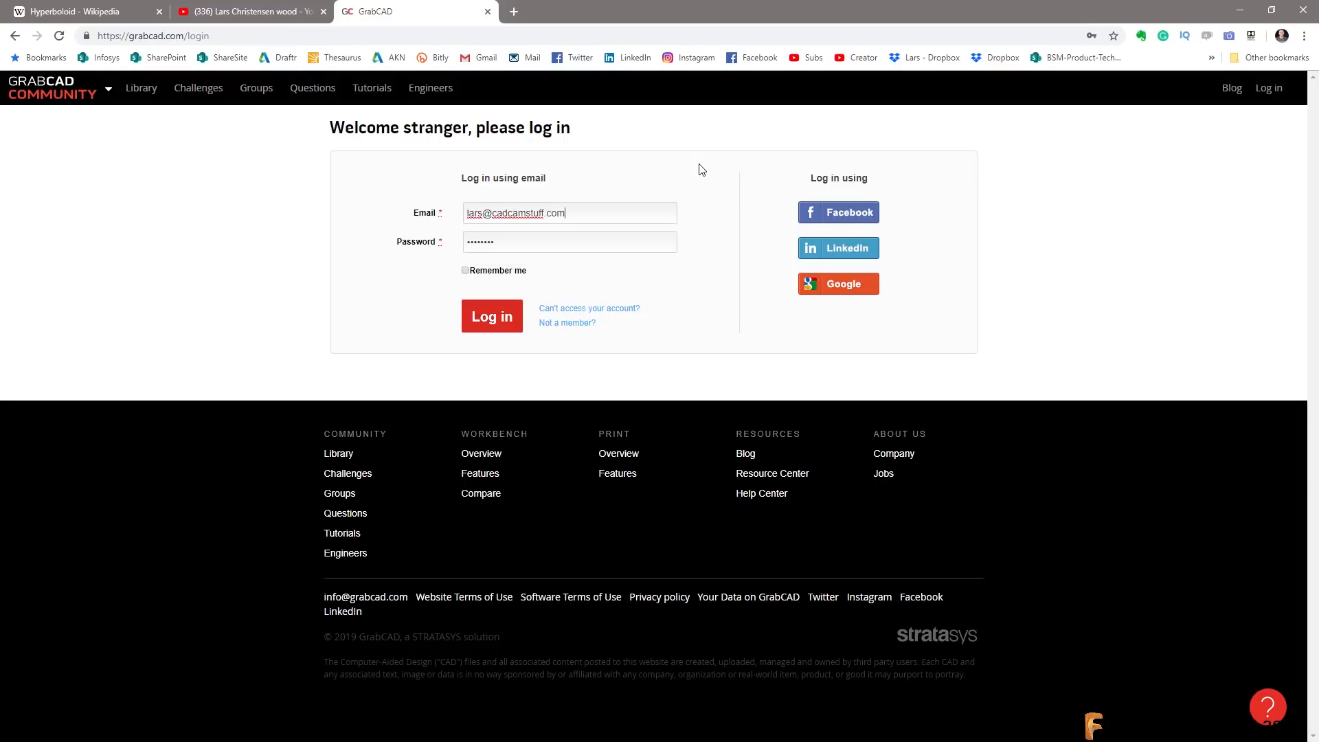
{"action": "left_click", "coordinate": [487, 318]}
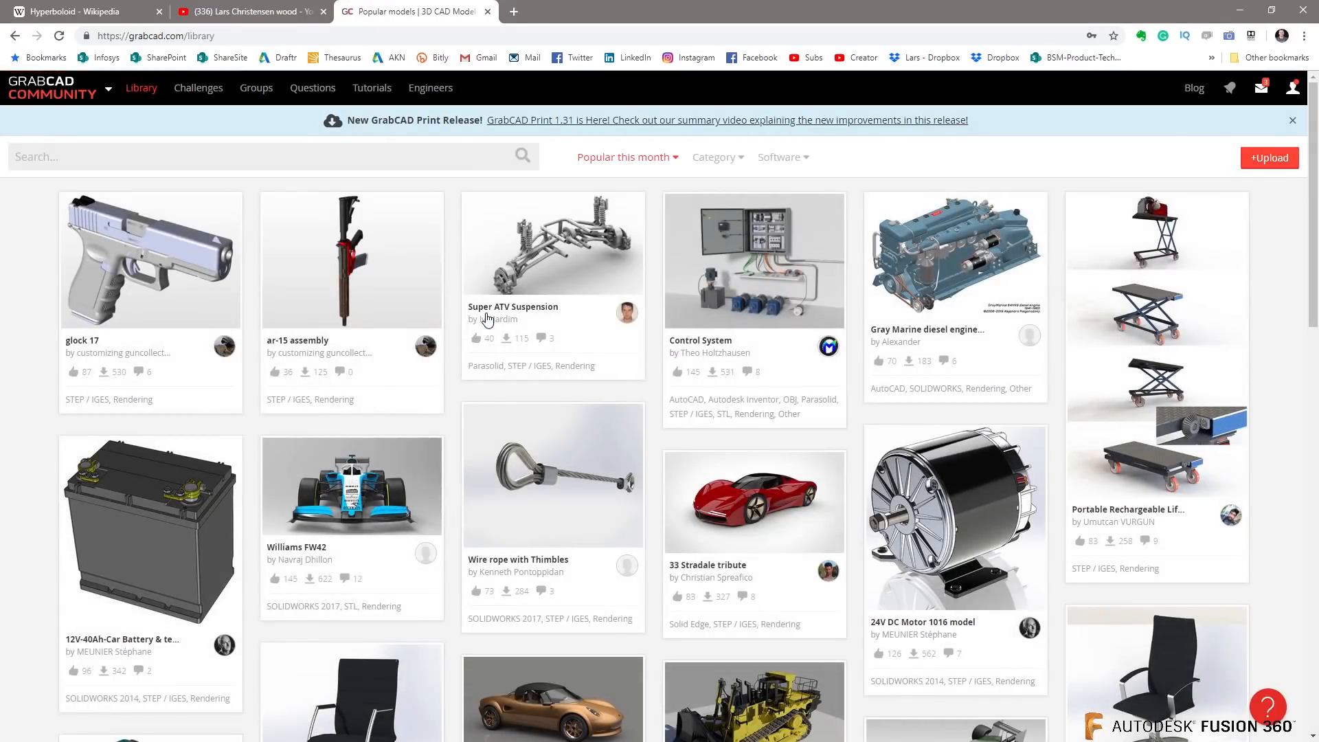
{"action": "left_click", "coordinate": [390, 164]}
{"action": "type", "text": "helmet"}
{"action": "key", "text": "Return"}
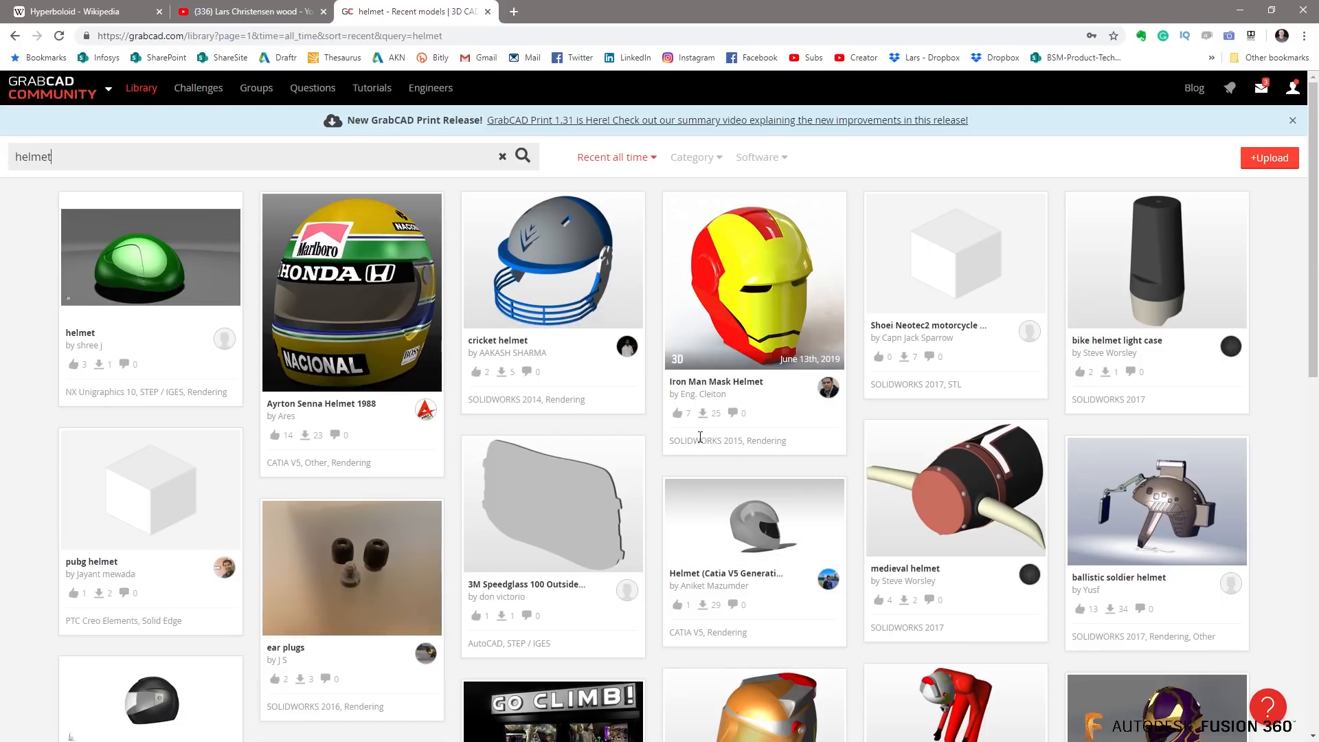
Step: Download the Iron Man Mask Helmet files from its model page
{"action": "left_click", "coordinate": [751, 312]}
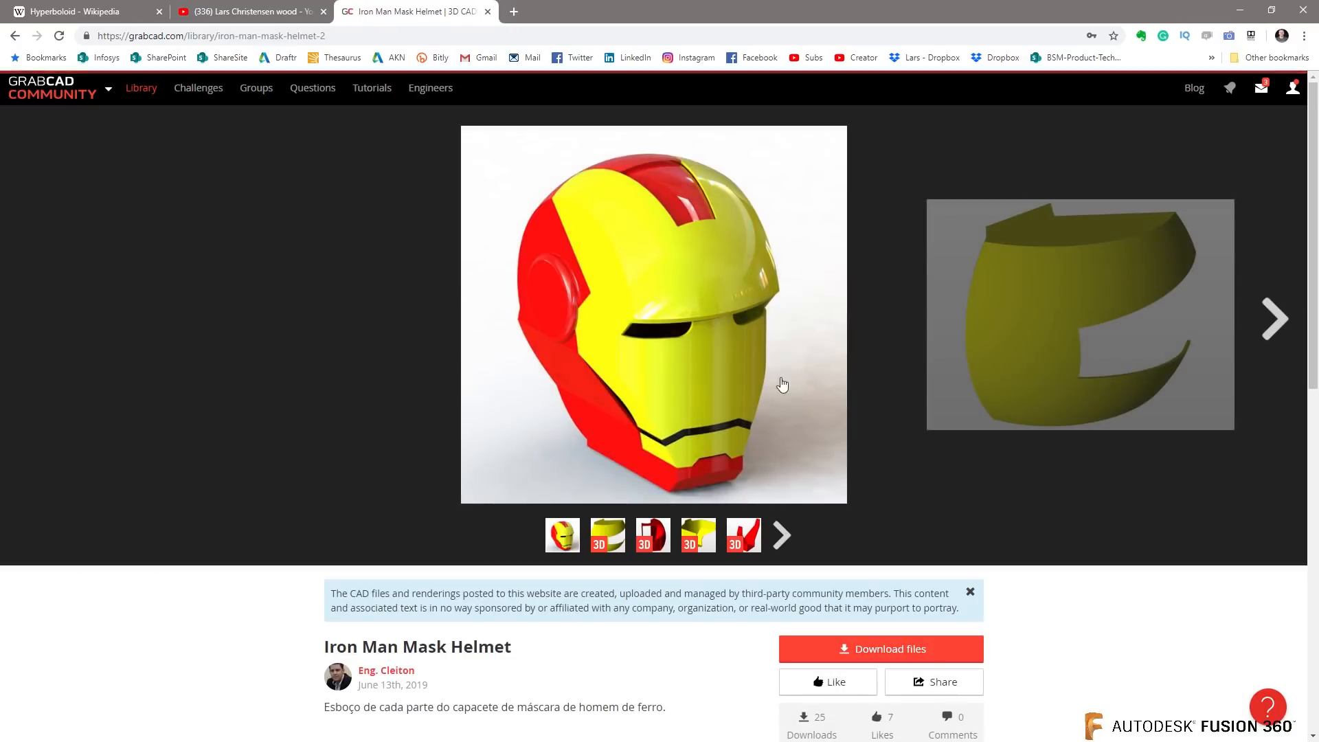
{"action": "left_click", "coordinate": [894, 651]}
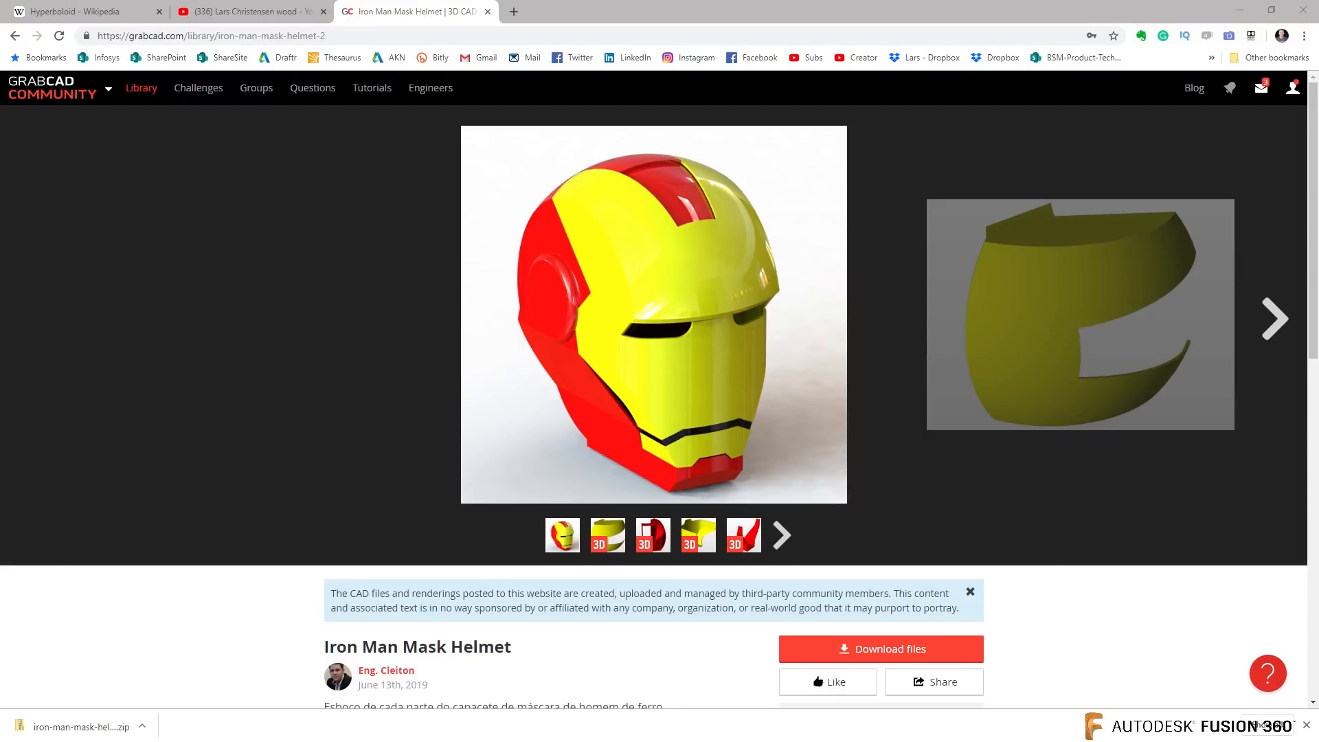
{"action": "left_click_drag", "start_coordinate": [1318, 95], "coordinate": [590, 77]}
Step: Extract all files from the downloaded Iron Man mask zip
{"action": "scroll", "coordinate": [674, 357], "scroll_direction": "down", "scroll_amount": 2}
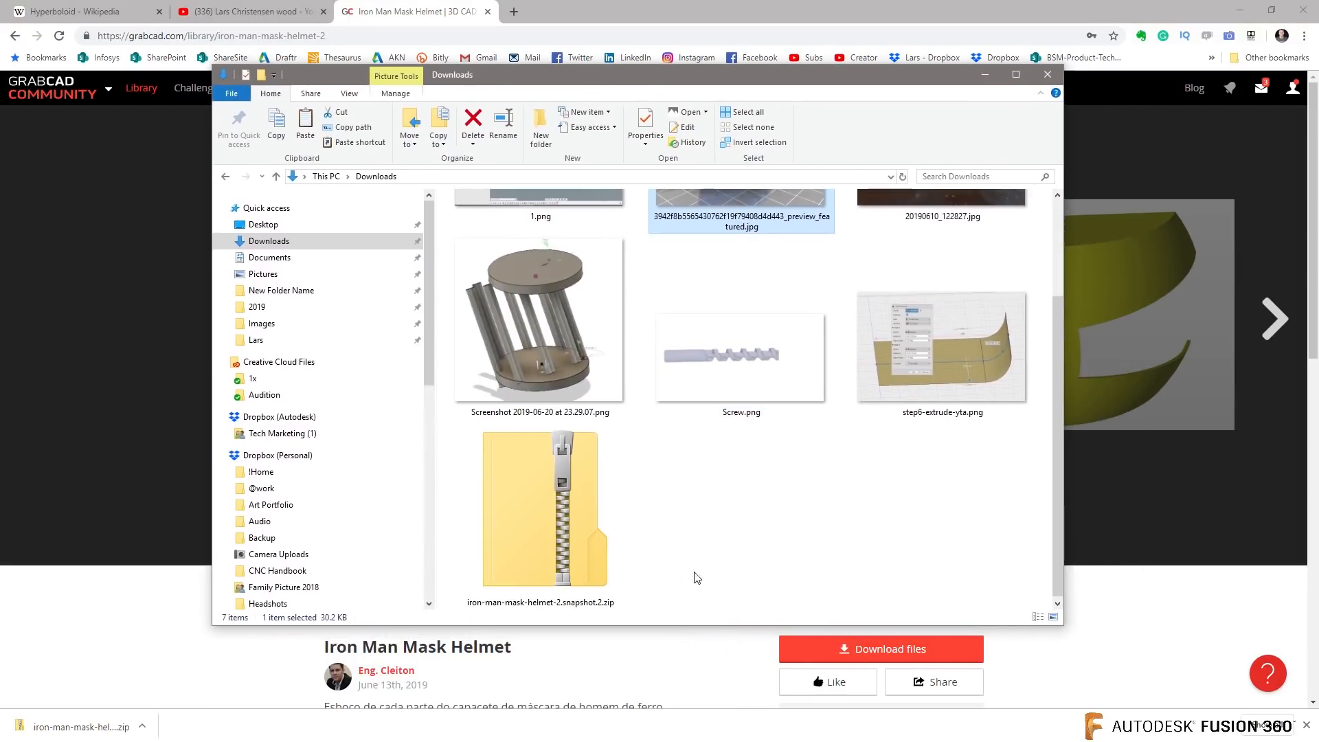
{"action": "left_click", "coordinate": [566, 576]}
{"action": "right_click", "coordinate": [567, 576]}
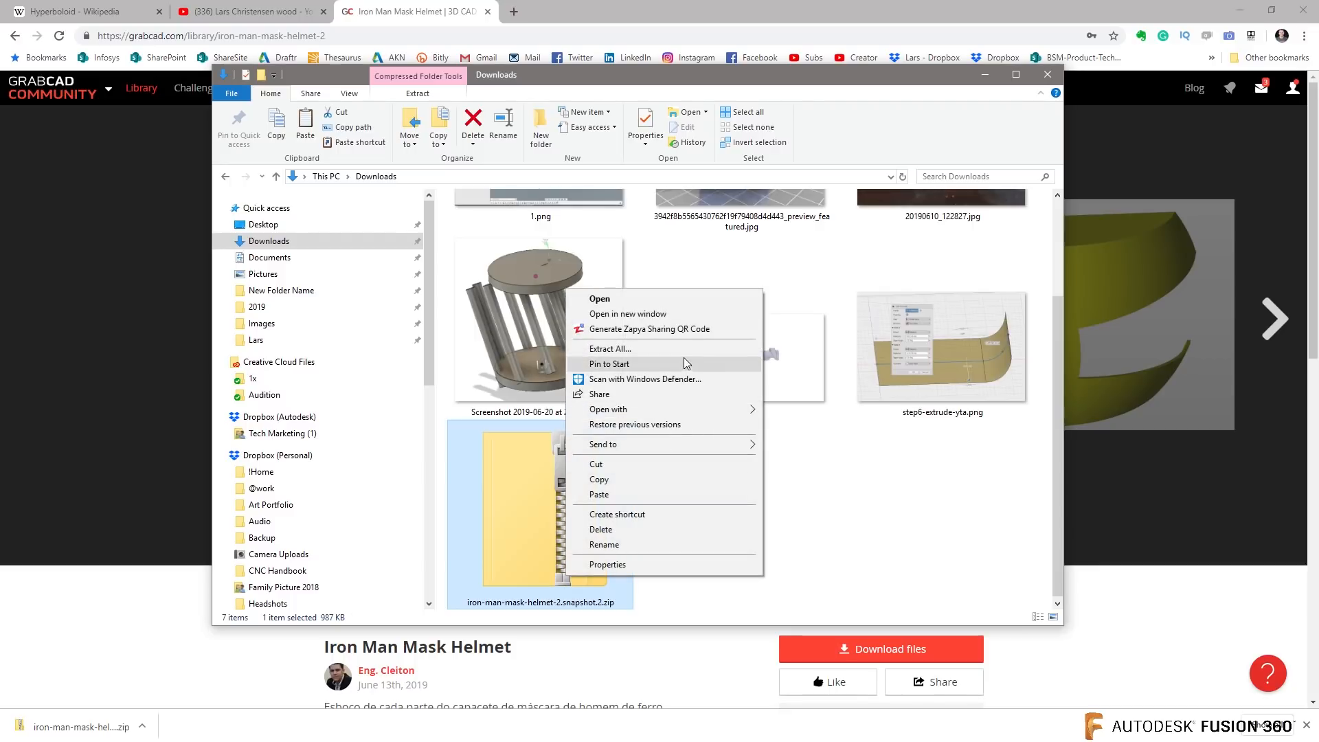
{"action": "left_click", "coordinate": [669, 349]}
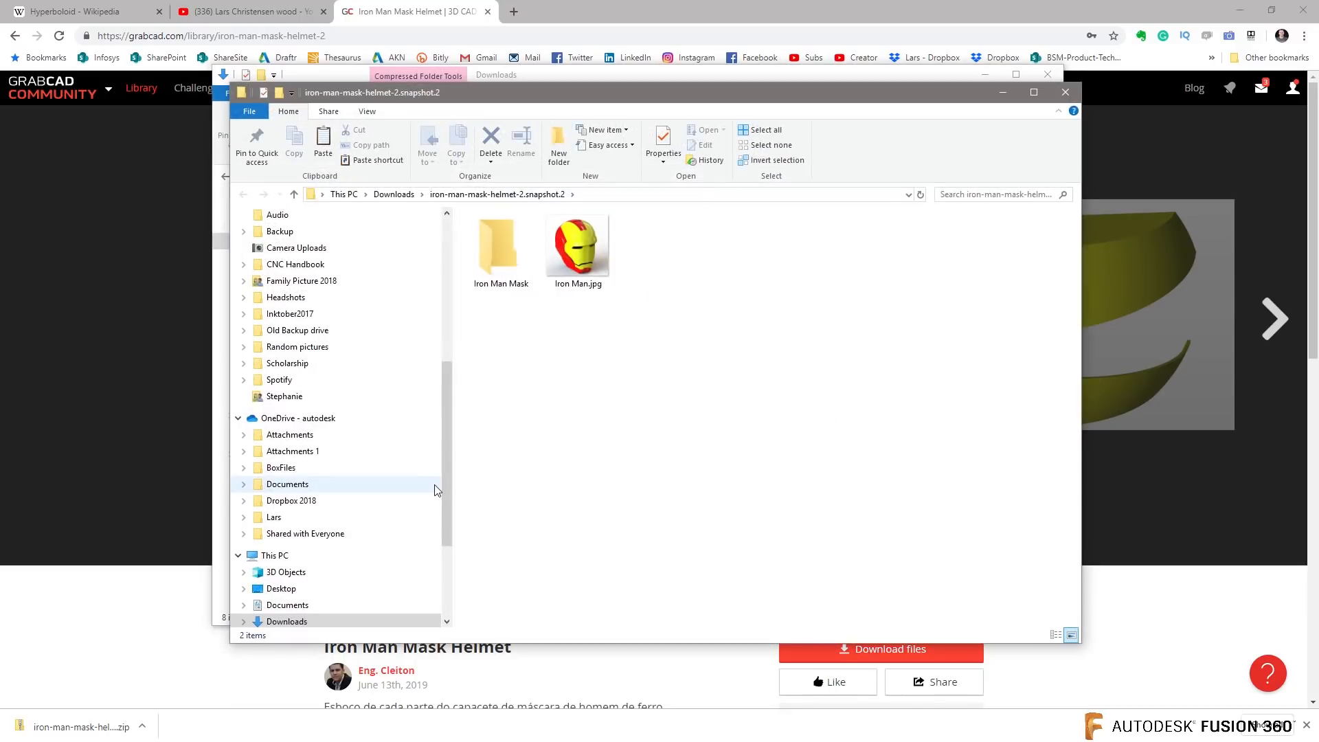
Step: Open the extracted Iron Man Mask folder to check its SOLIDWORKS files, then close both Explorer windows
{"action": "left_click", "coordinate": [507, 272]}
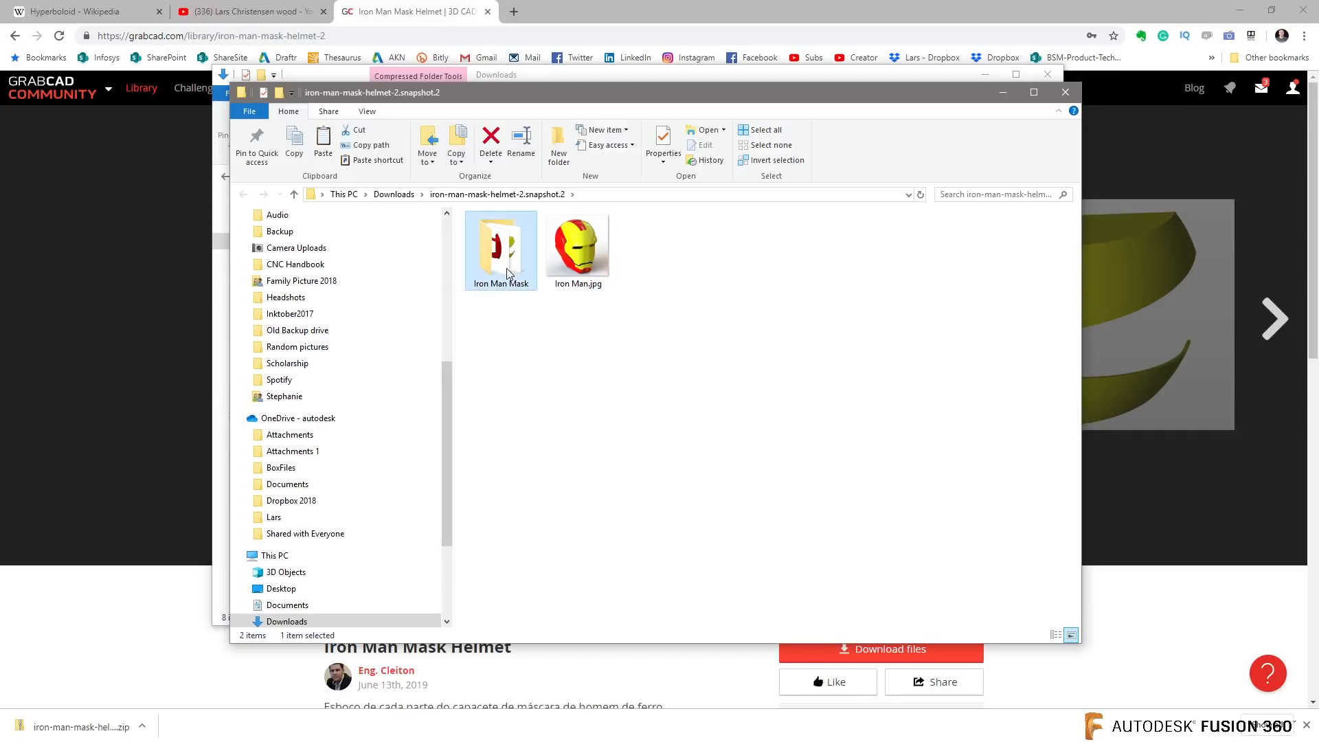
{"action": "double_click", "coordinate": [507, 272]}
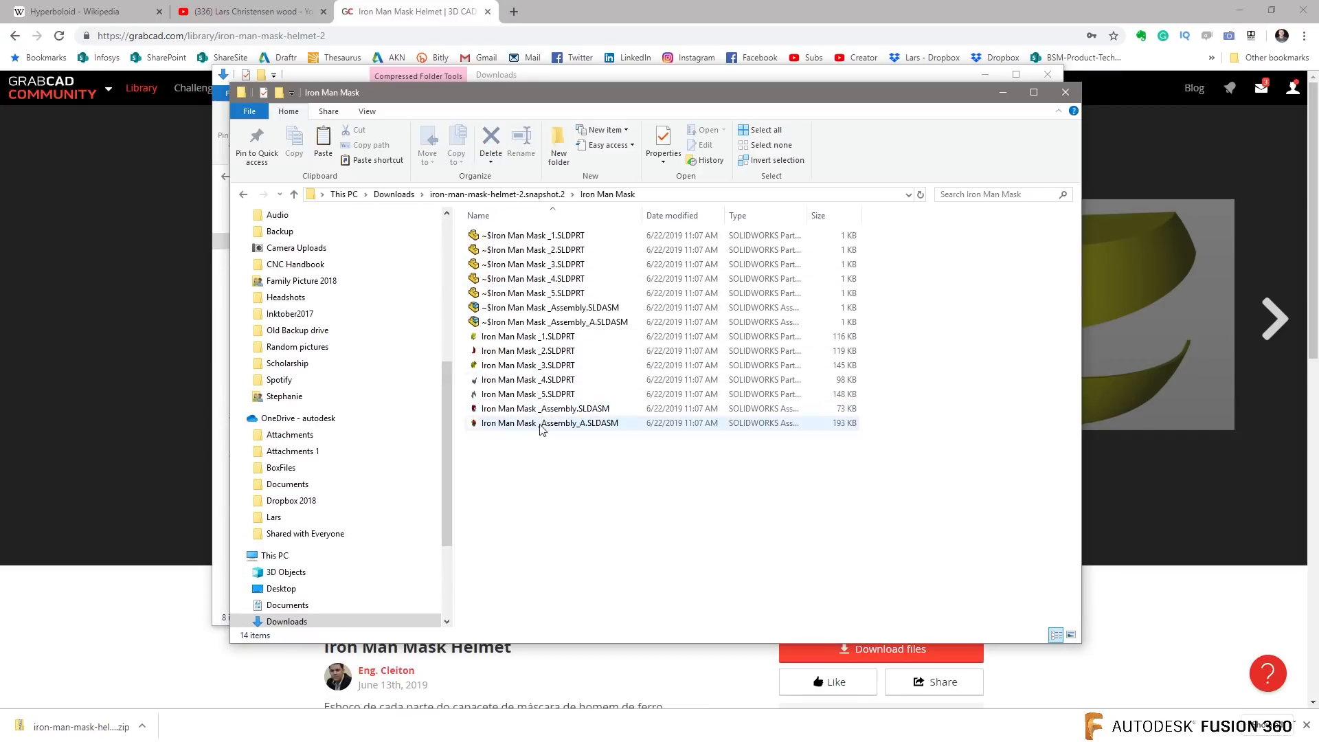
{"action": "left_click", "coordinate": [1065, 92]}
{"action": "left_click", "coordinate": [1047, 74]}
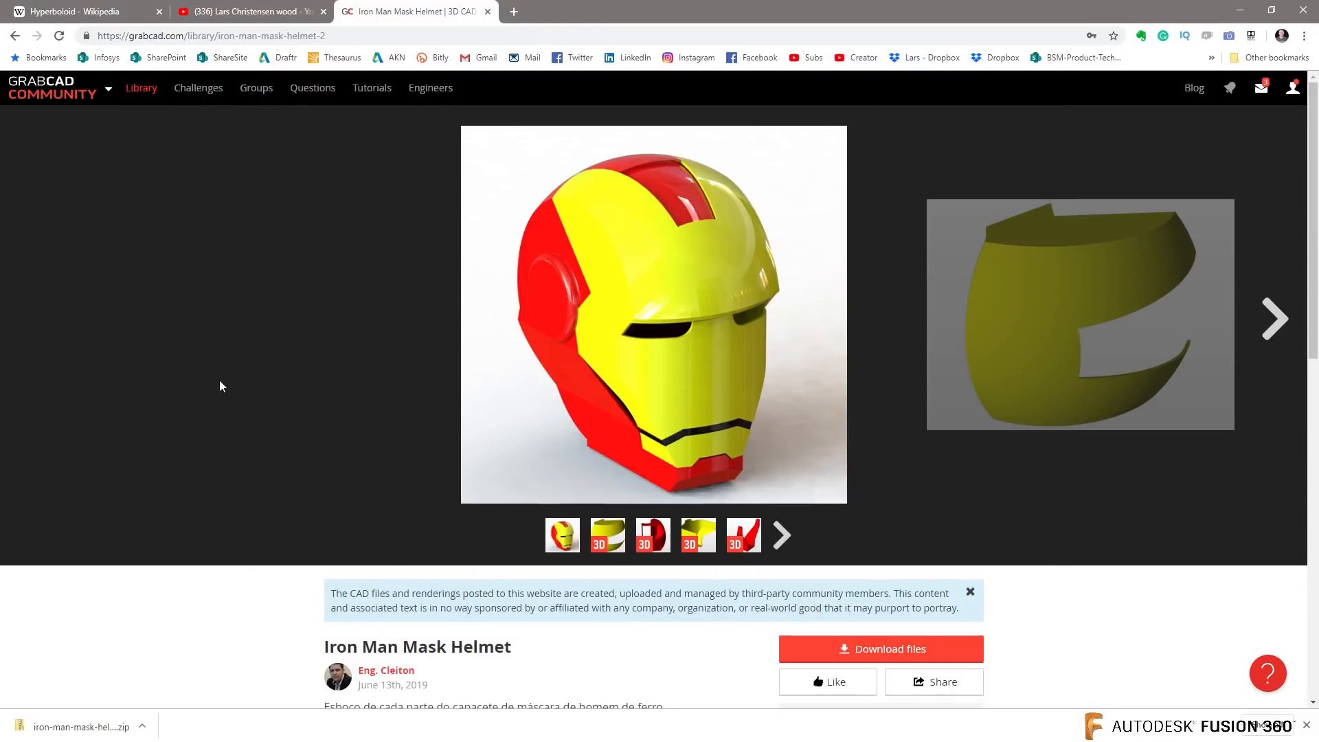
Step: Start a new Fusion design and begin a file upload into the AskLarsLive project
{"action": "key", "text": "alt+Tab"}
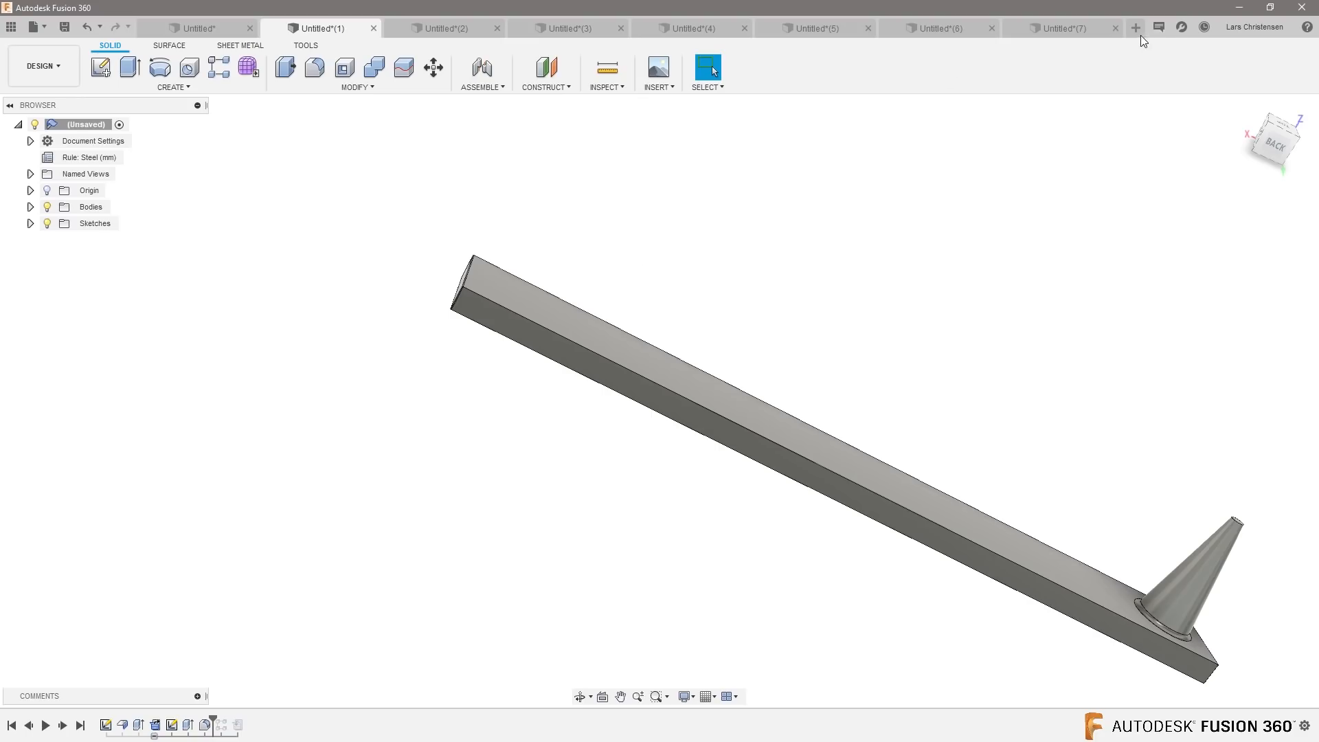
{"action": "left_click", "coordinate": [1136, 27]}
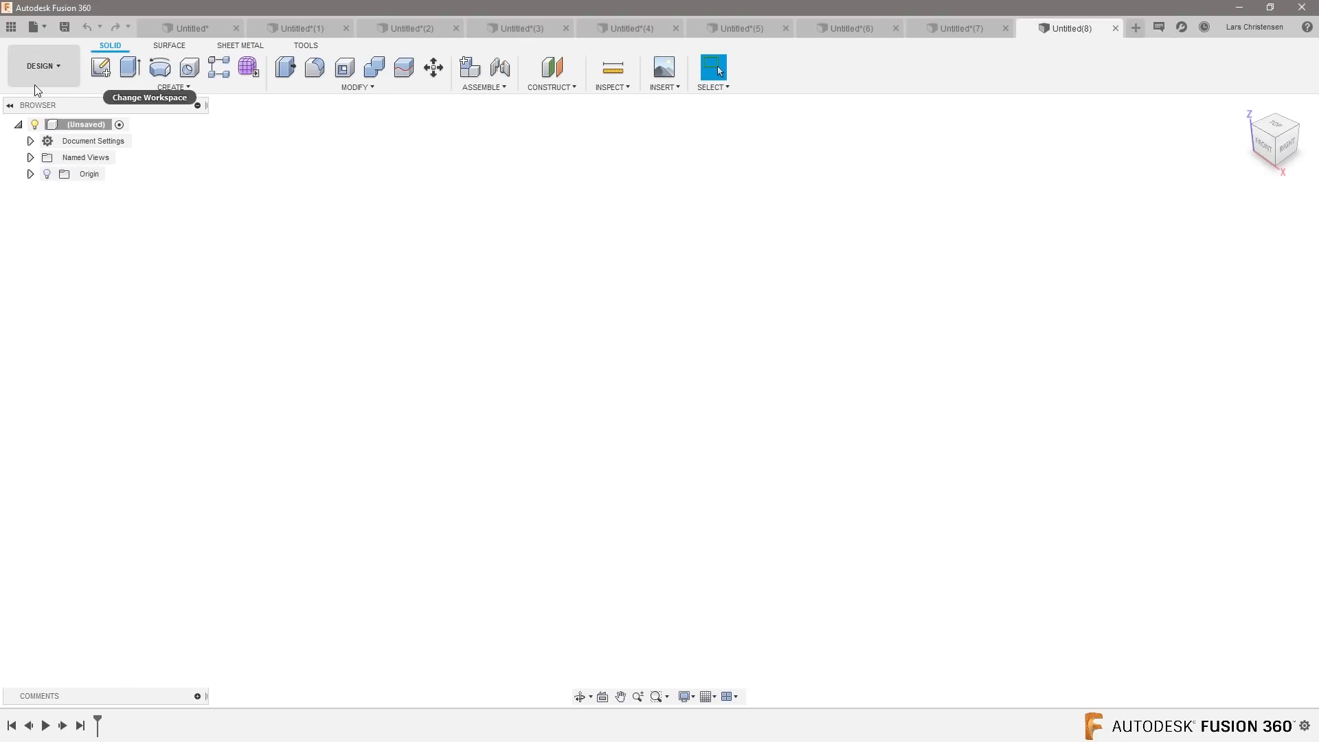
{"action": "left_click", "coordinate": [11, 27]}
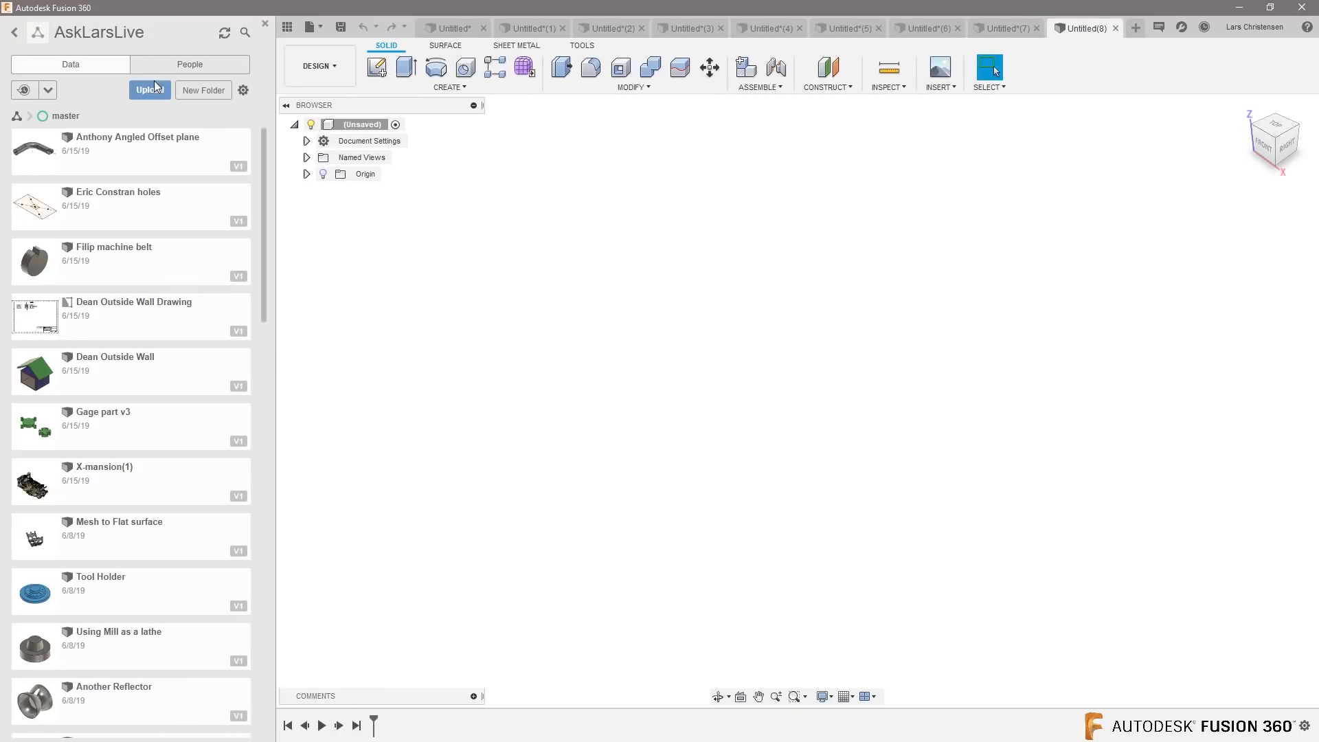
{"action": "left_click", "coordinate": [154, 88]}
{"action": "left_click", "coordinate": [460, 350]}
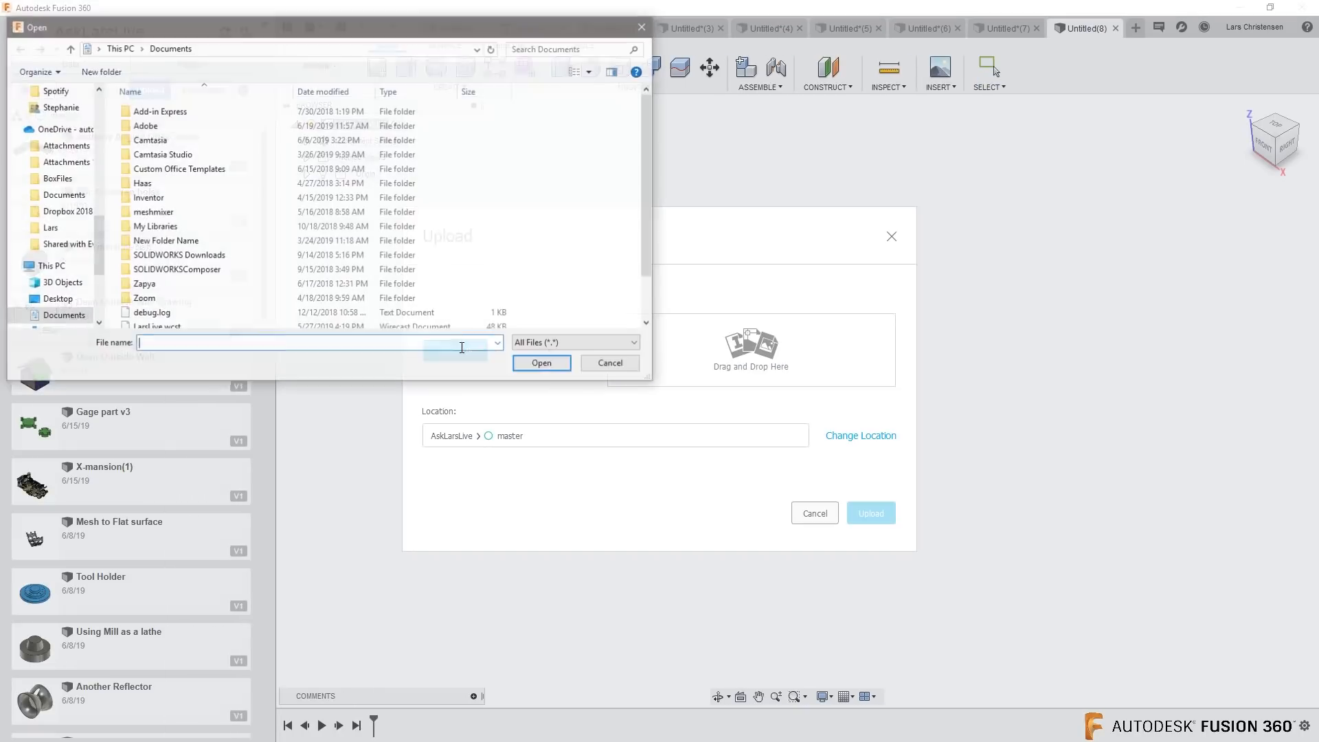
Step: Upload the five Iron Man Mask SLDPRT parts and the assembly from the extracted Downloads folder
{"action": "scroll", "coordinate": [64, 152], "scroll_direction": "up", "scroll_amount": 5}
{"action": "left_click", "coordinate": [61, 134]}
{"action": "double_click", "coordinate": [142, 154]}
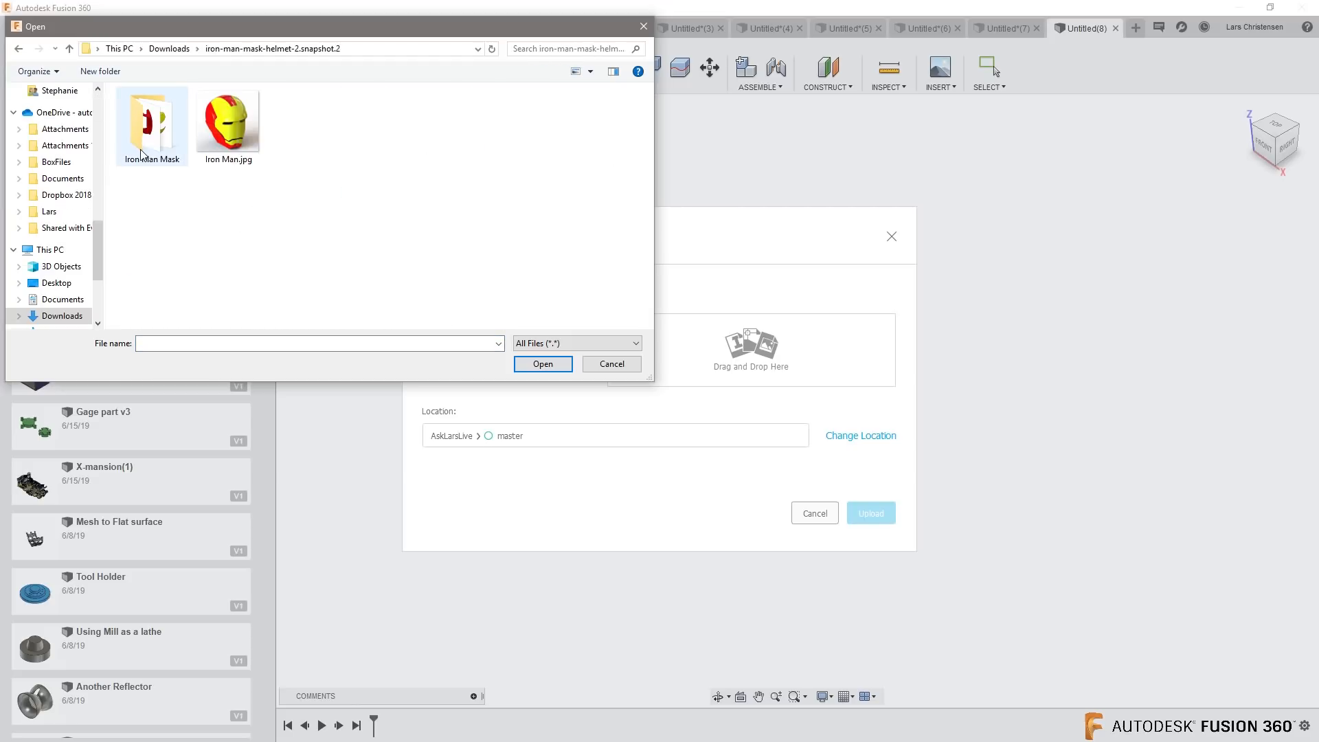
{"action": "double_click", "coordinate": [120, 147]}
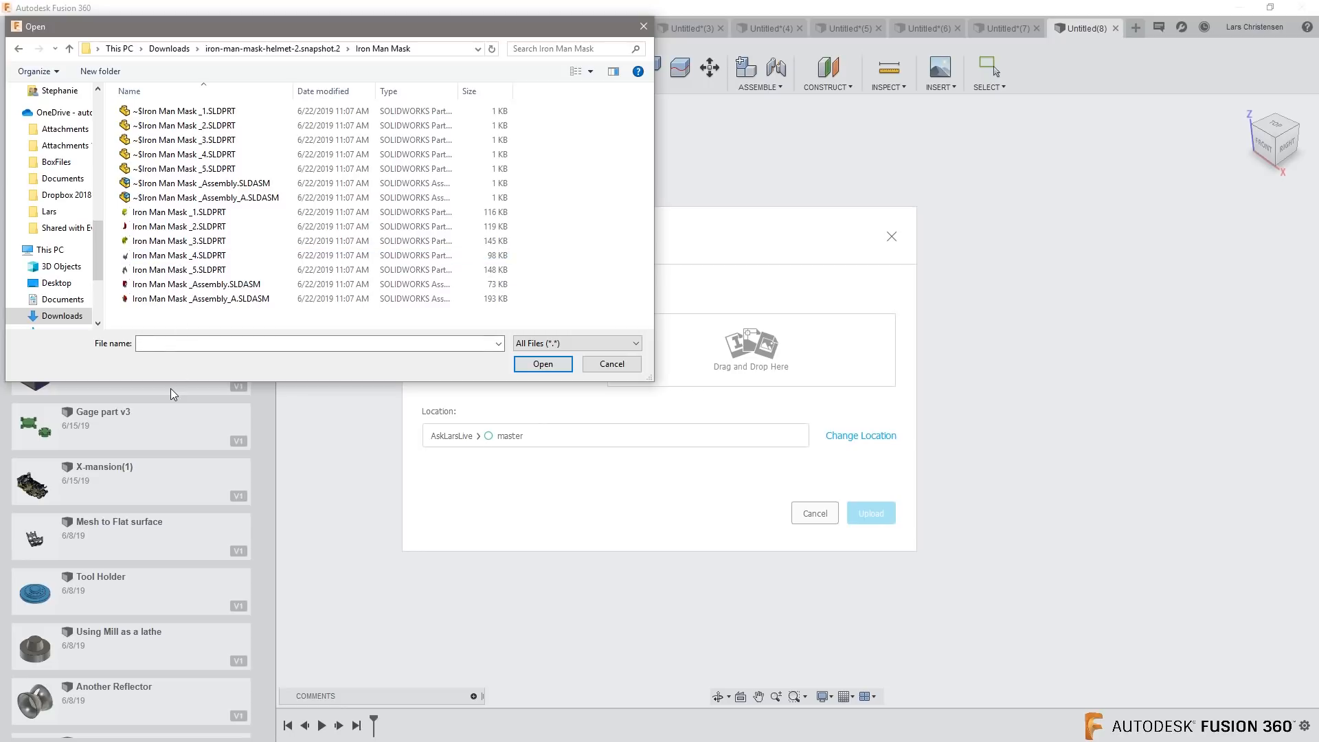
{"action": "left_click", "coordinate": [162, 215]}
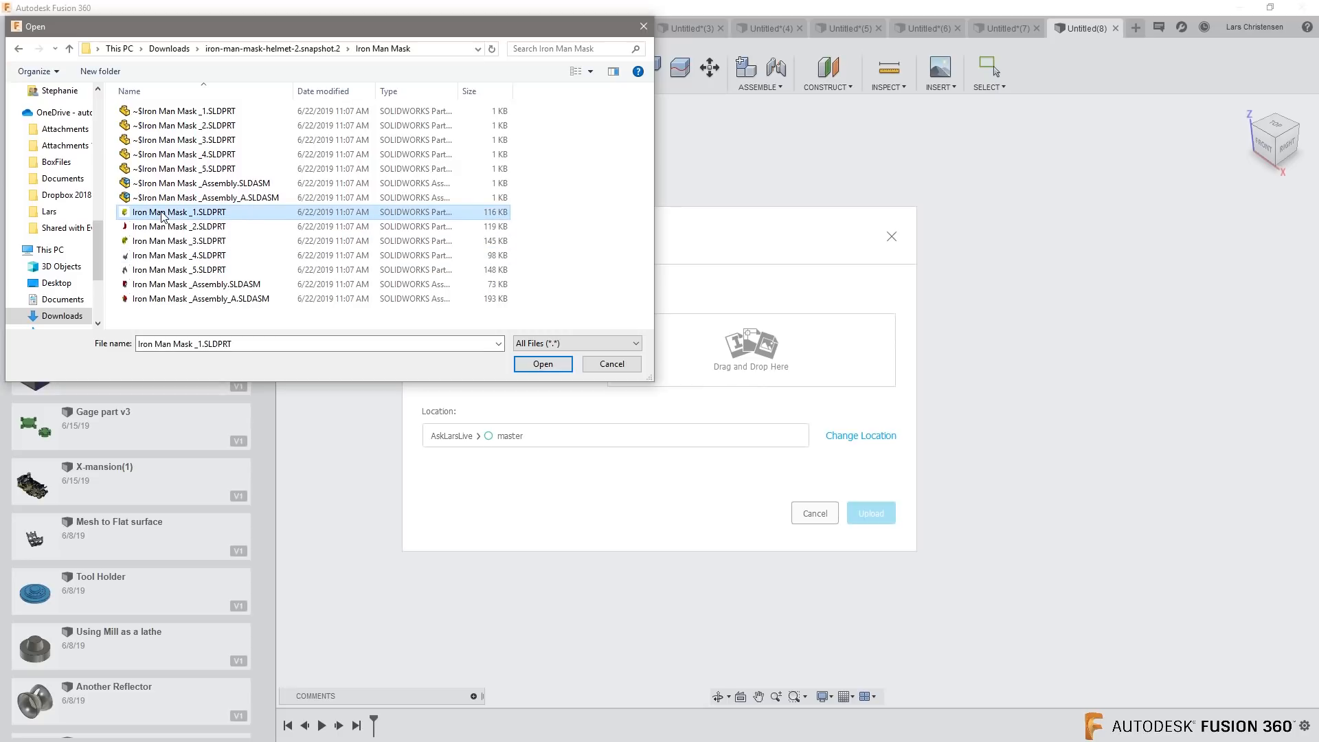
{"action": "left_click", "coordinate": [163, 284], "text": "shift"}
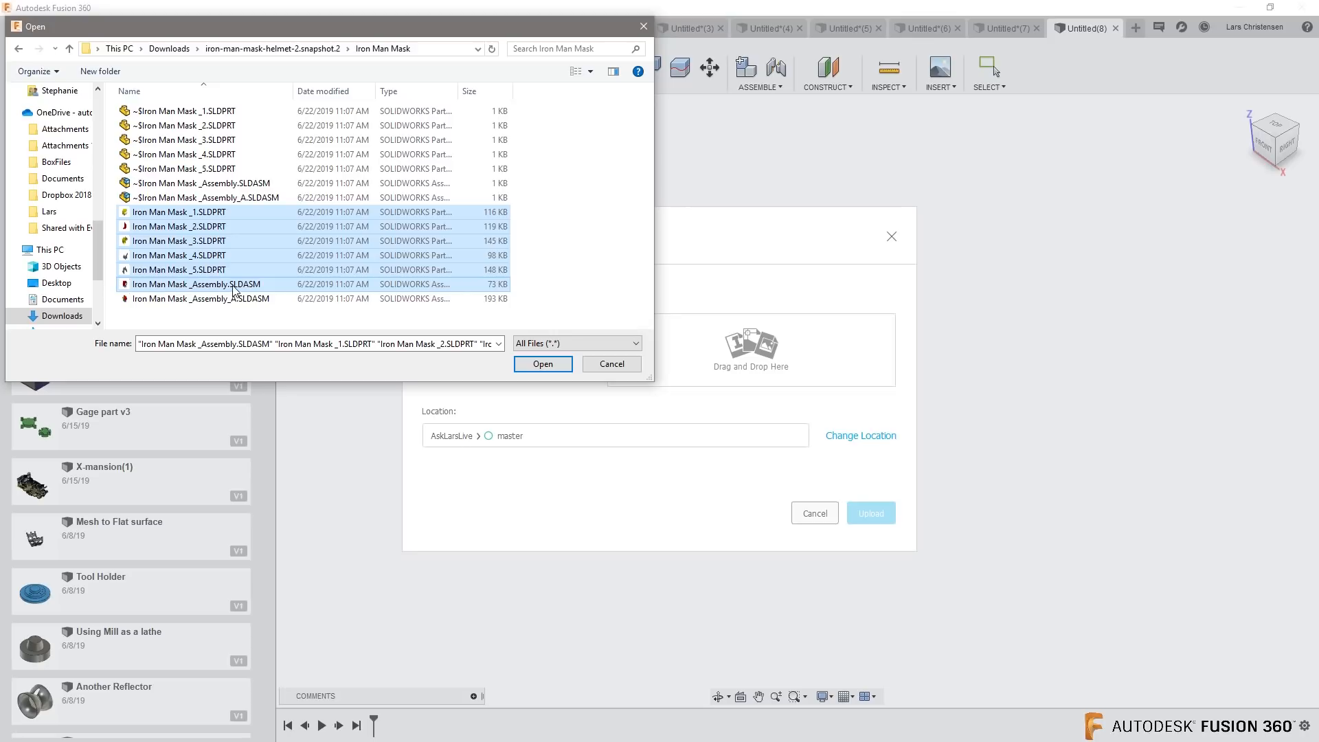
{"action": "left_click", "coordinate": [551, 362]}
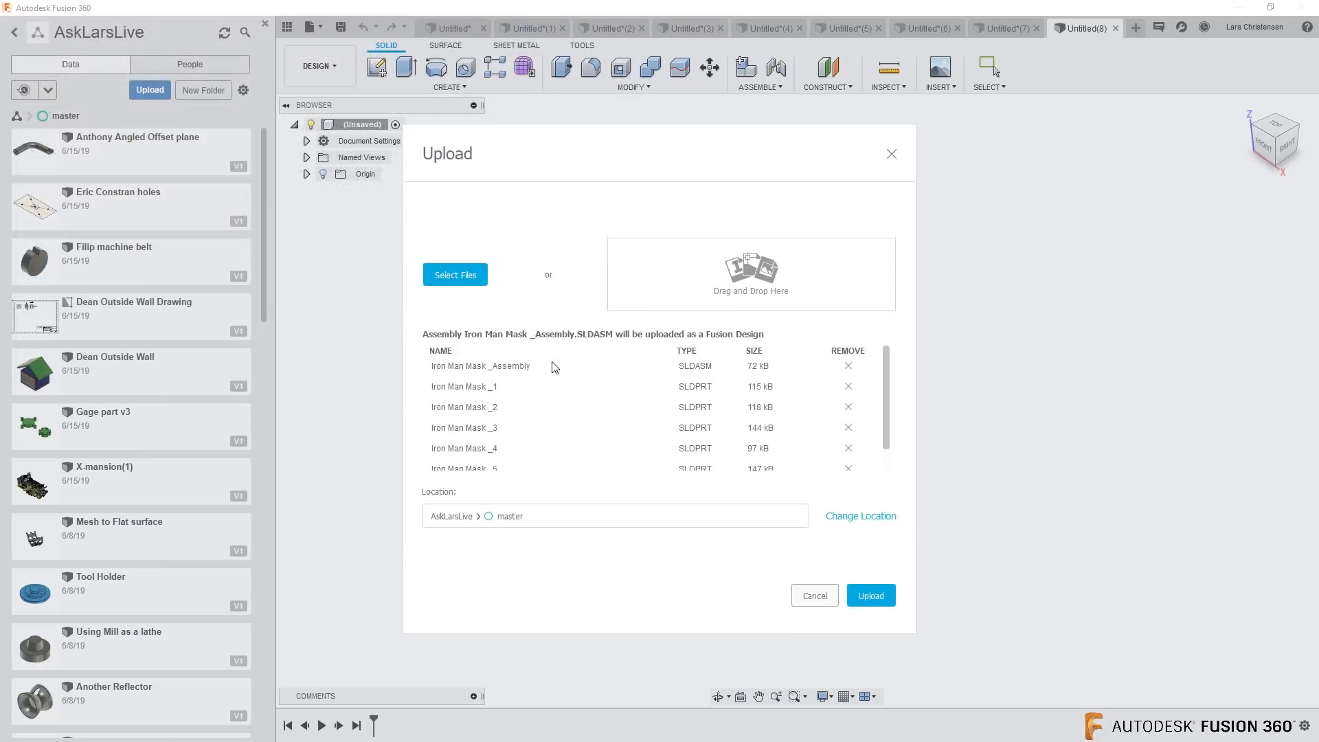
{"action": "left_click", "coordinate": [871, 595]}
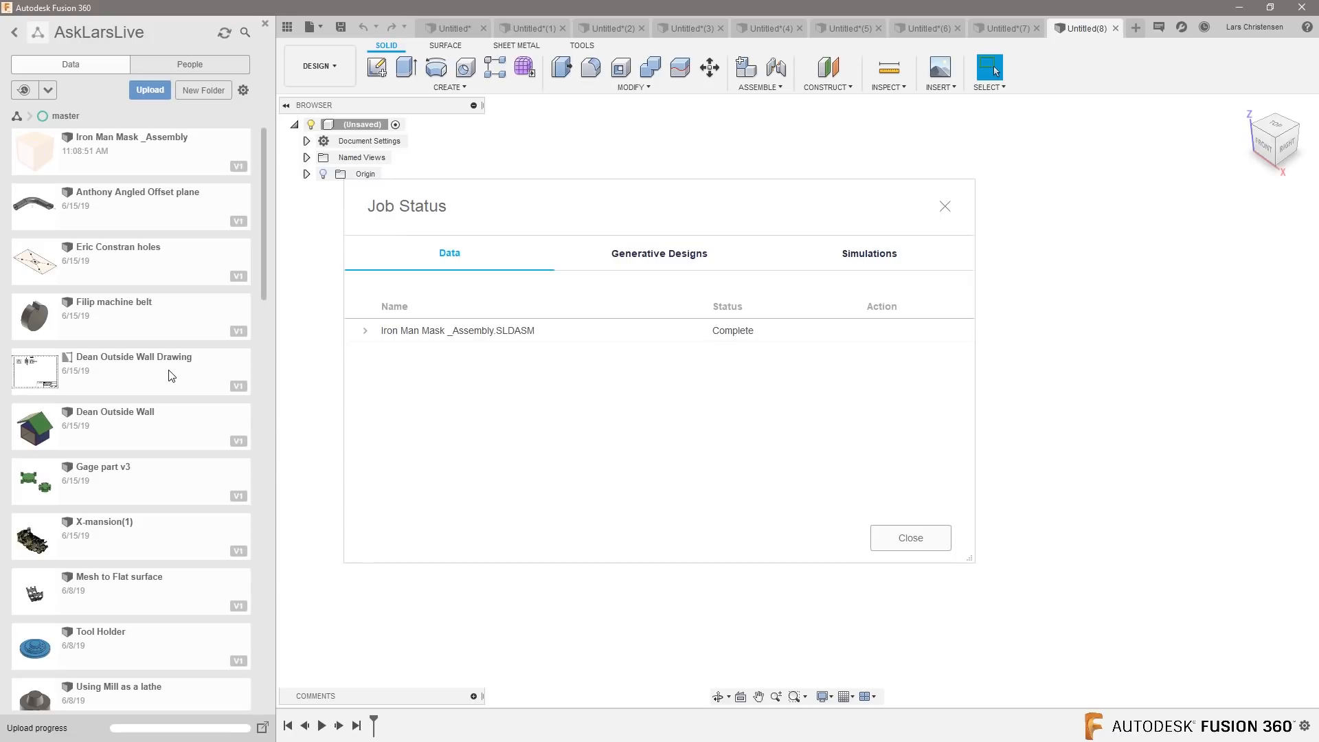
{"action": "left_click", "coordinate": [924, 542]}
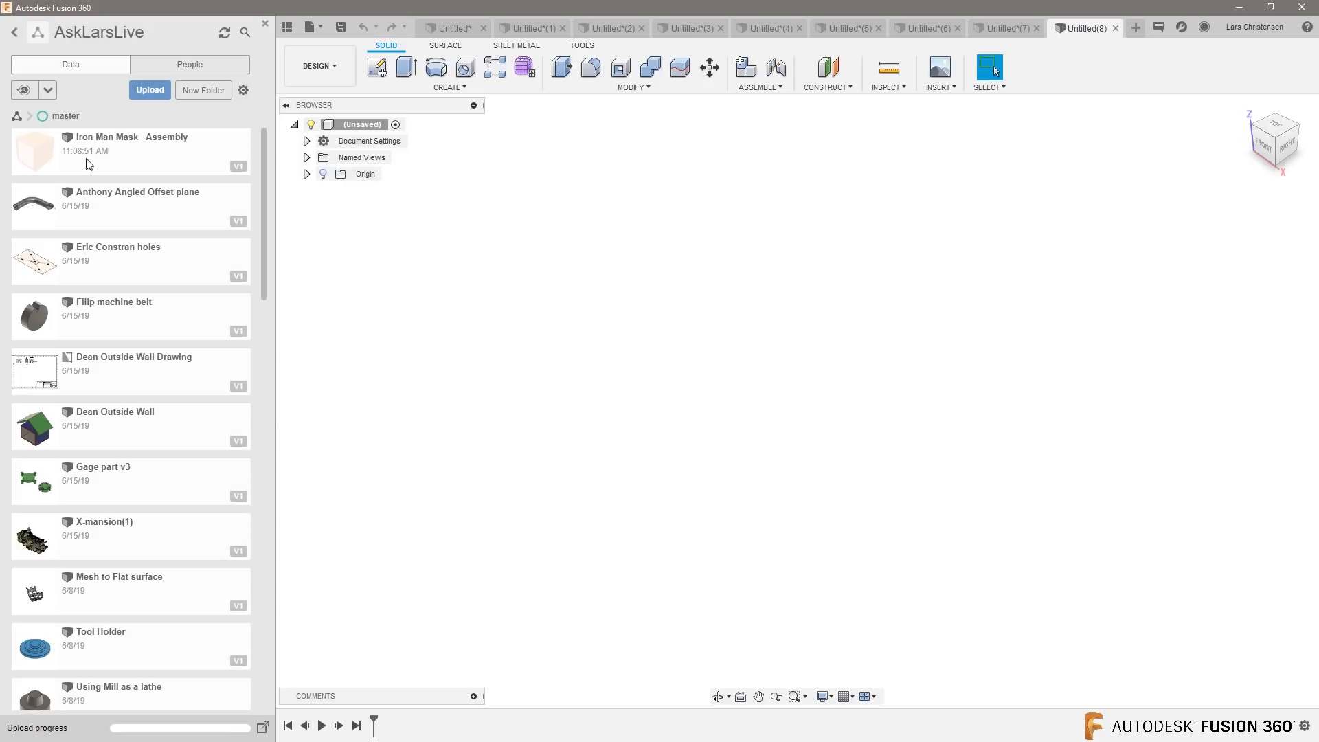
Step: Open Iron Man Mask _Assembly v1, view the mask from below, then start a new empty design
{"action": "double_click", "coordinate": [110, 165]}
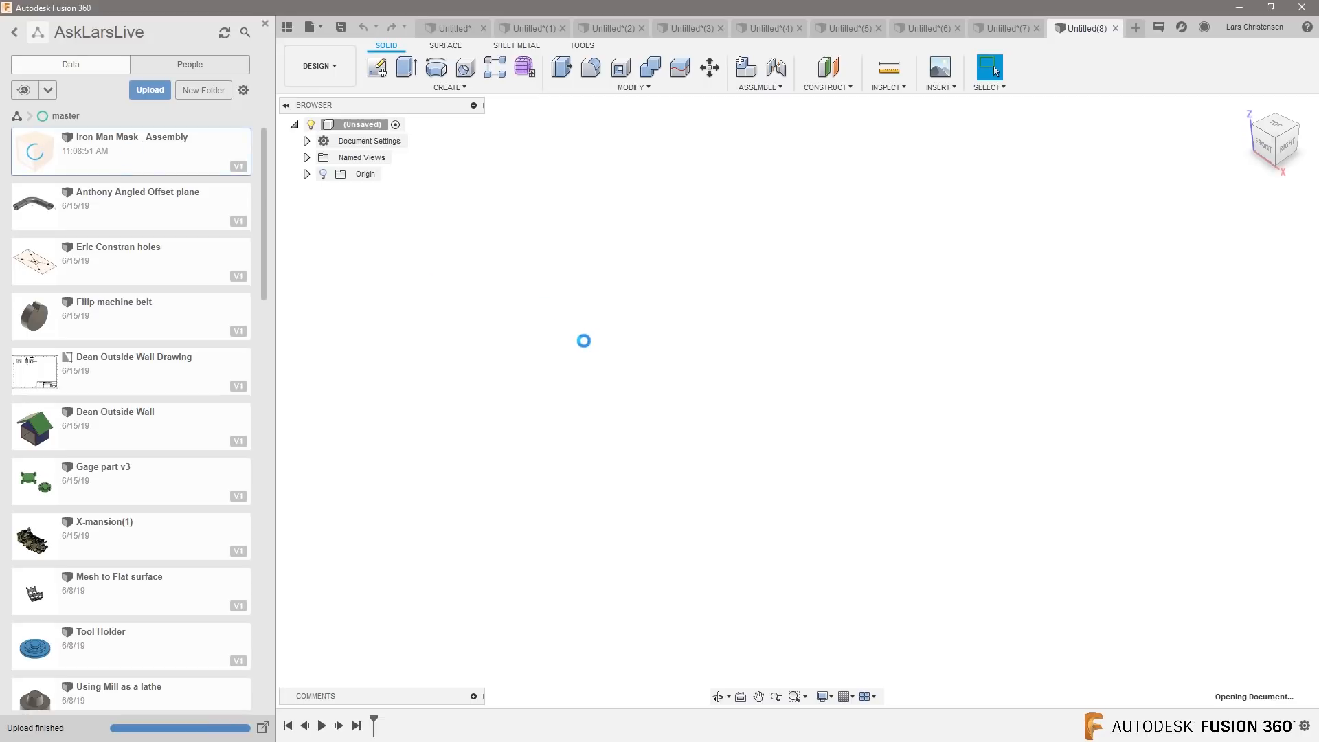
{"action": "middle_click_drag", "start_coordinate": [563, 538], "coordinate": [576, 164], "text": "shift"}
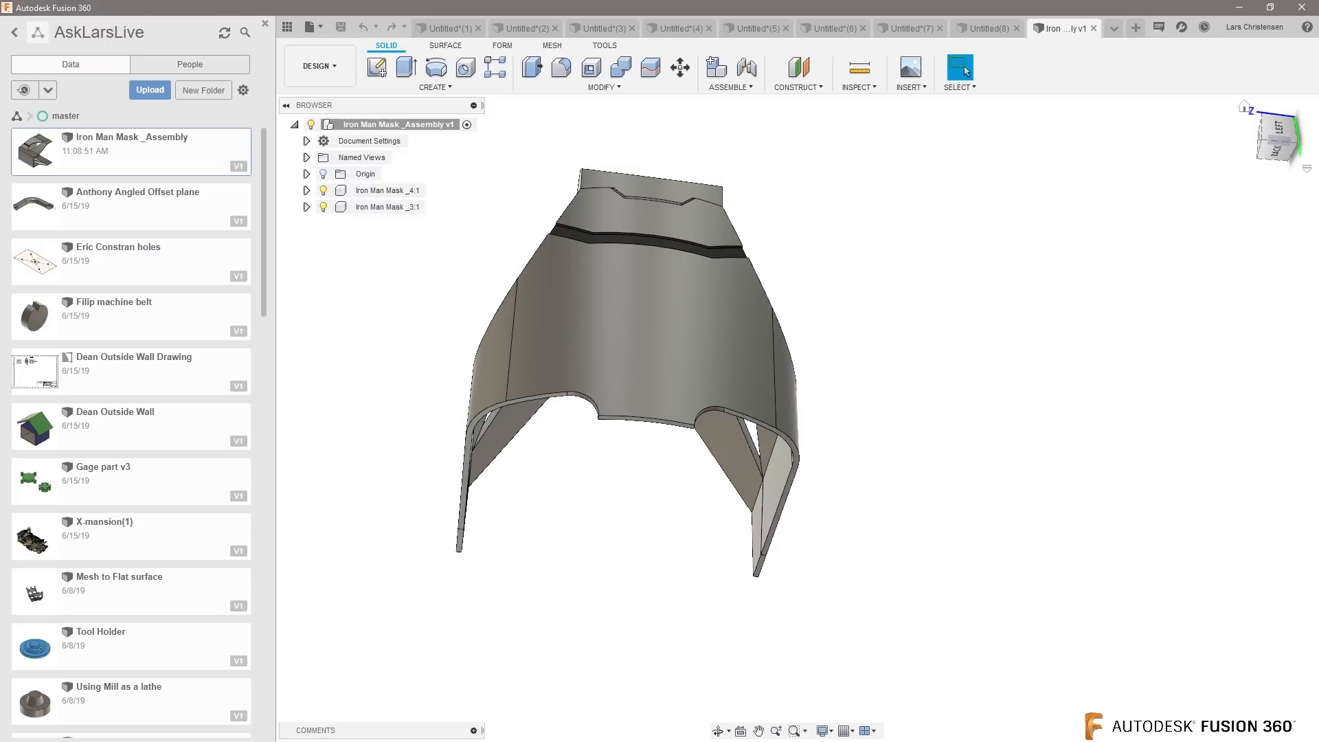
{"action": "left_click", "coordinate": [1136, 28]}
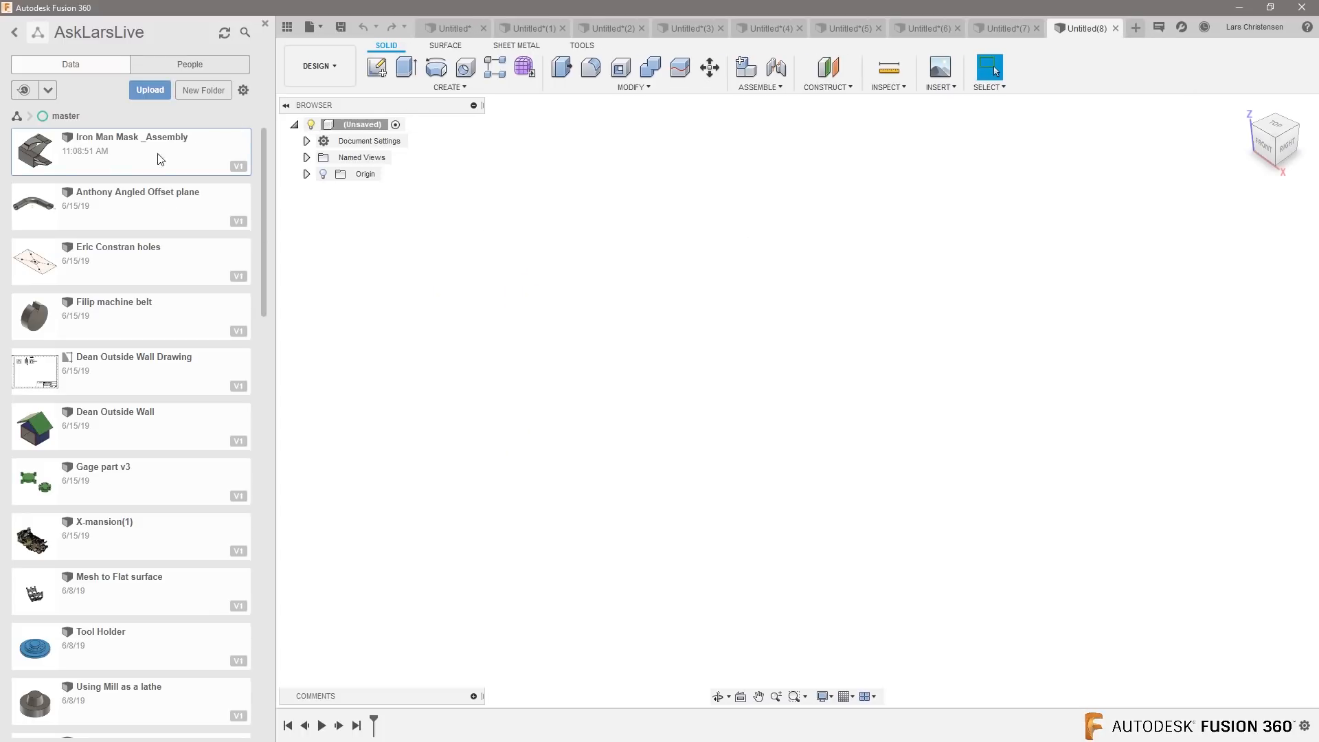
Step: In a new design, select all the Iron Man Mask parts and assemblies for upload
{"action": "left_click", "coordinate": [1136, 29]}
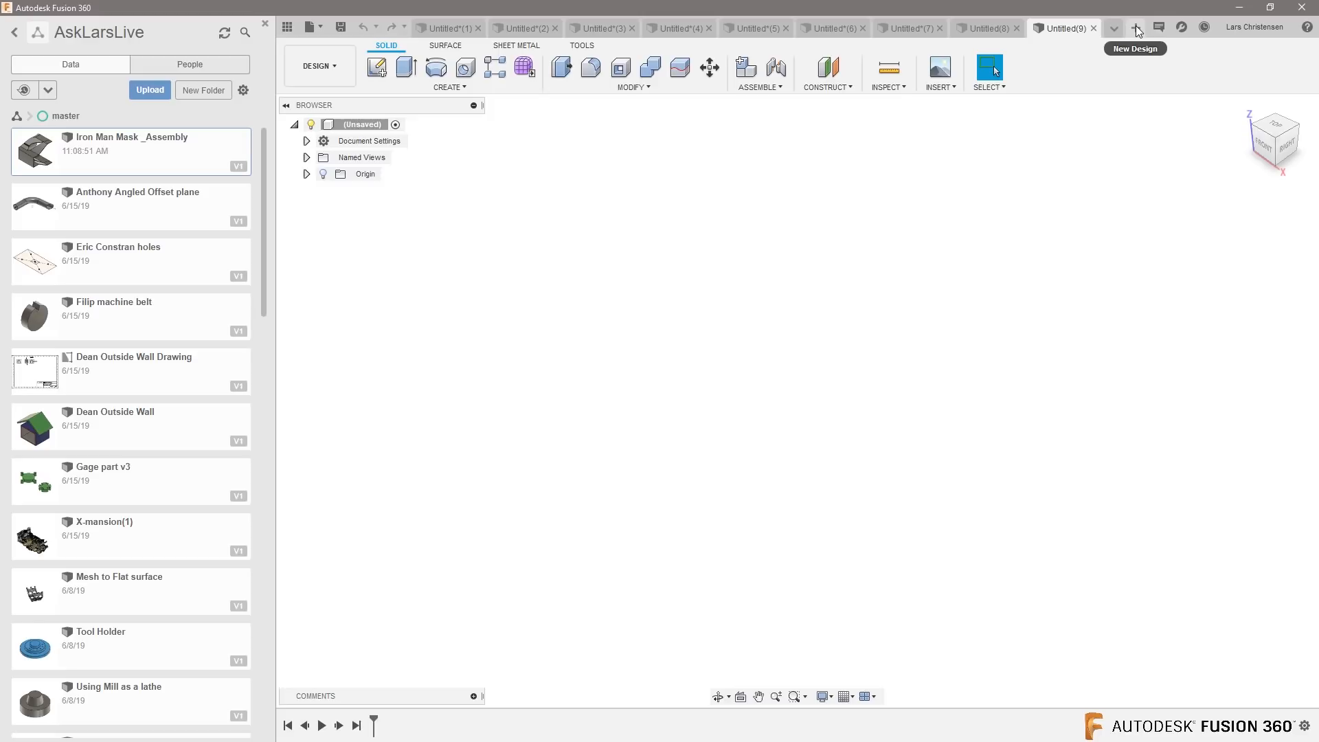
{"action": "left_click", "coordinate": [150, 89]}
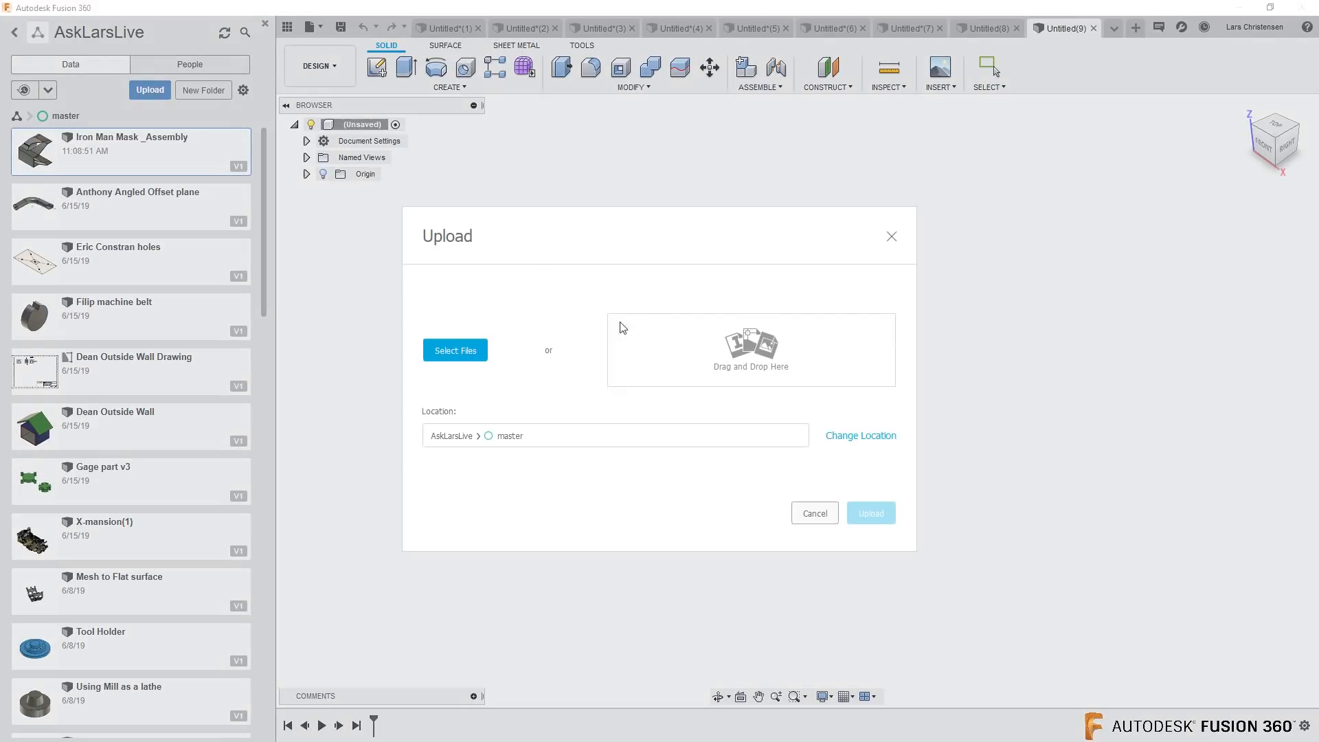
{"action": "left_click", "coordinate": [456, 352]}
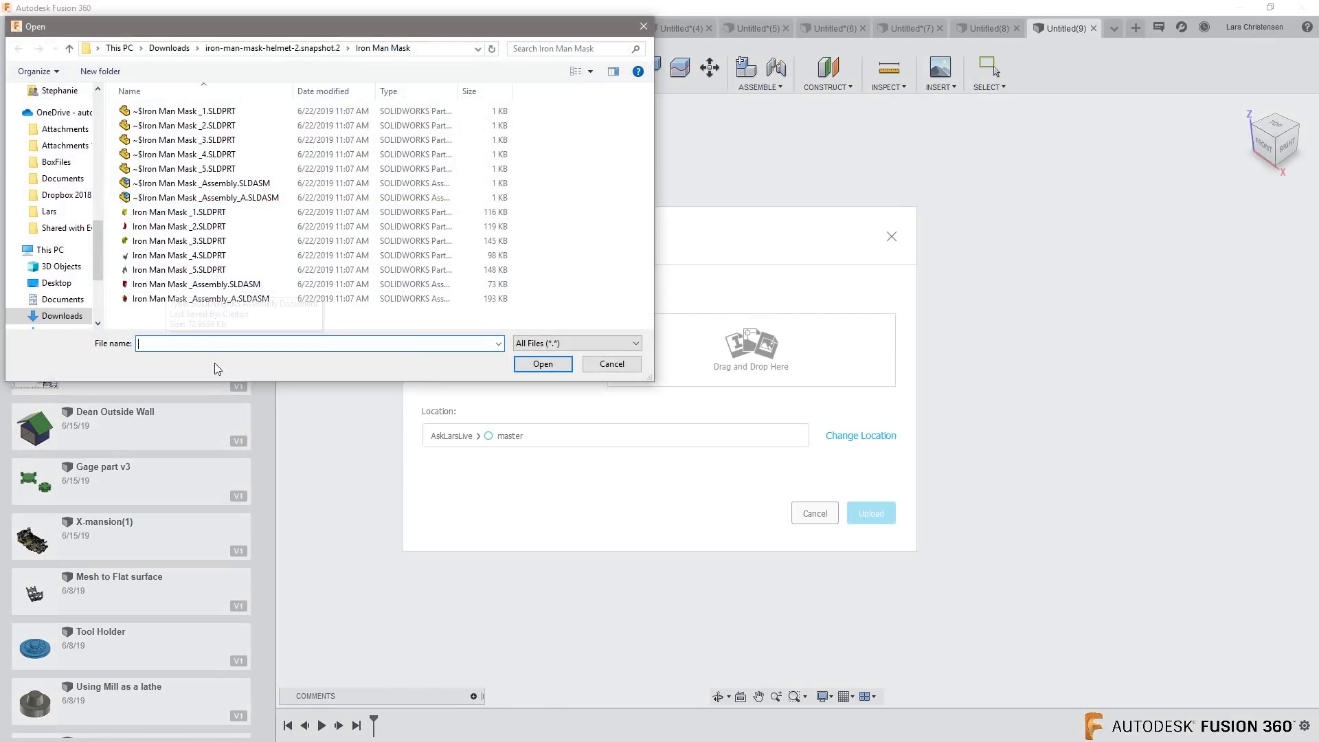
{"action": "left_click", "coordinate": [174, 301]}
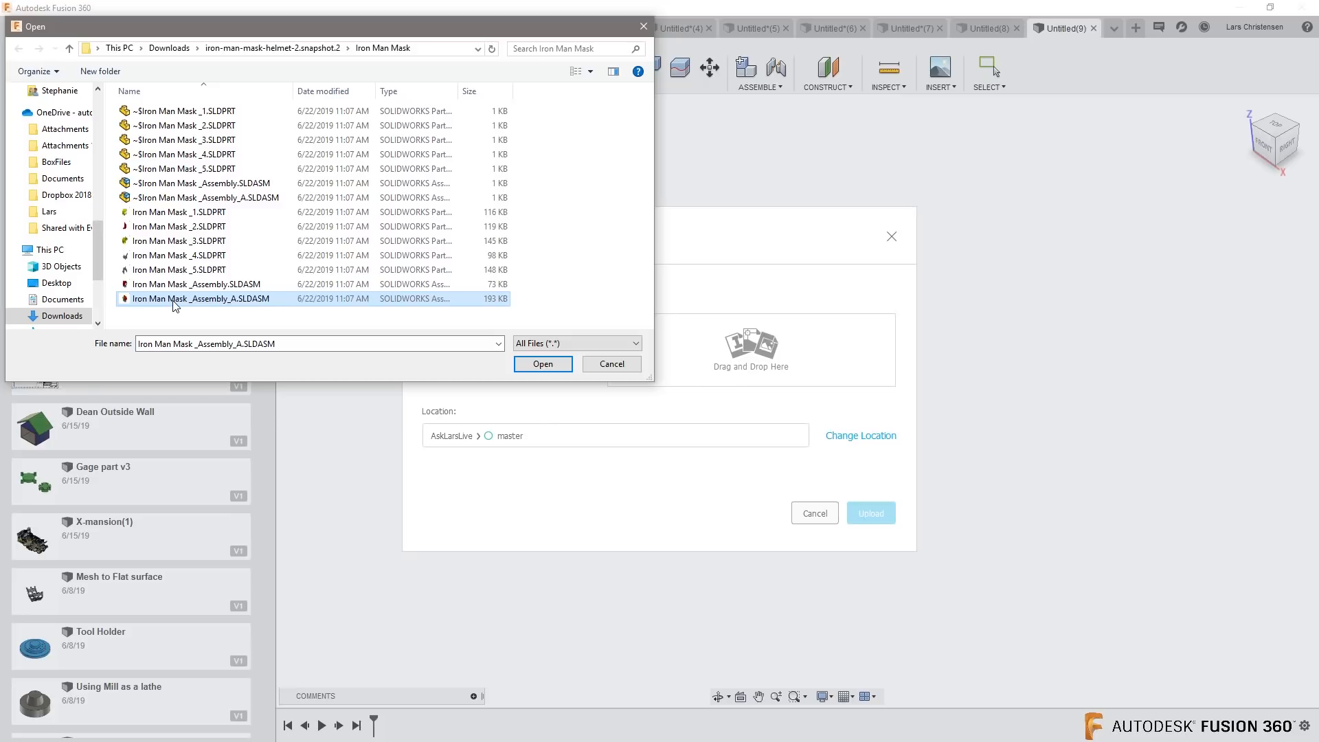
{"action": "left_click", "coordinate": [189, 216], "text": "shift"}
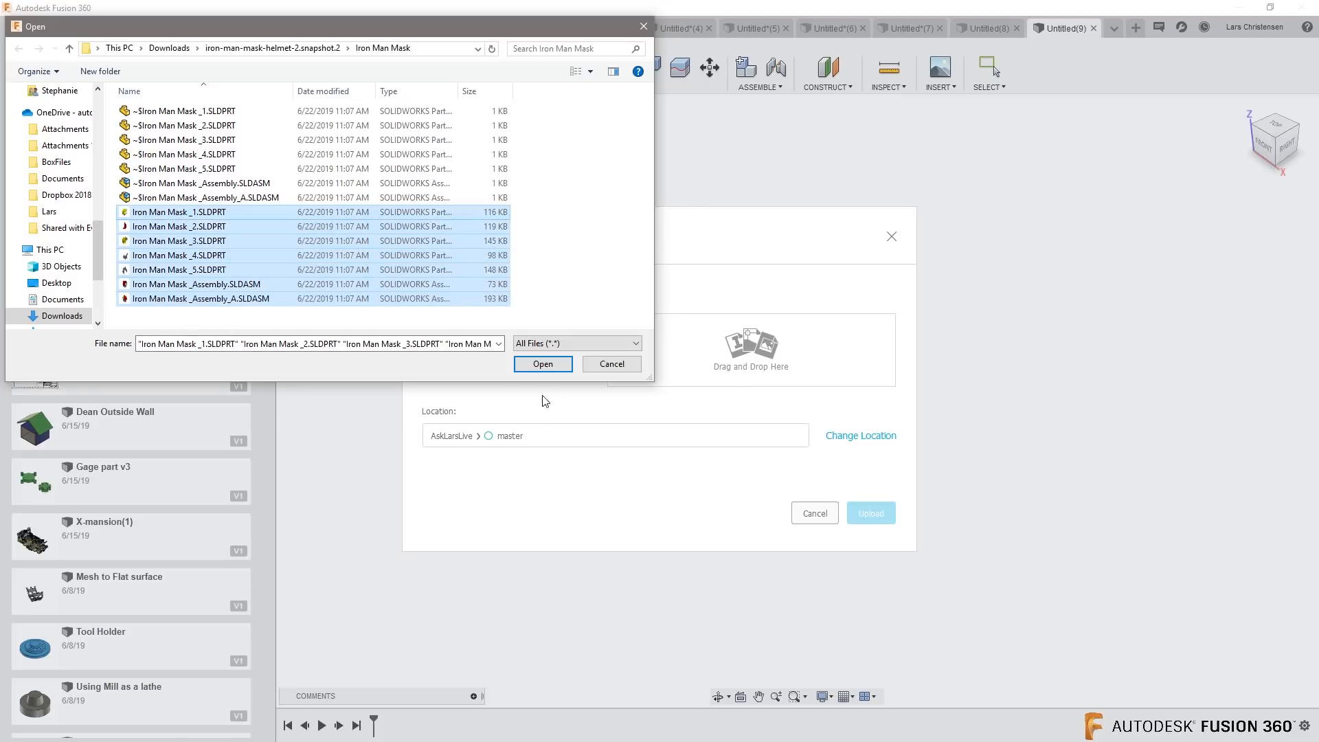
{"action": "left_click", "coordinate": [543, 364]}
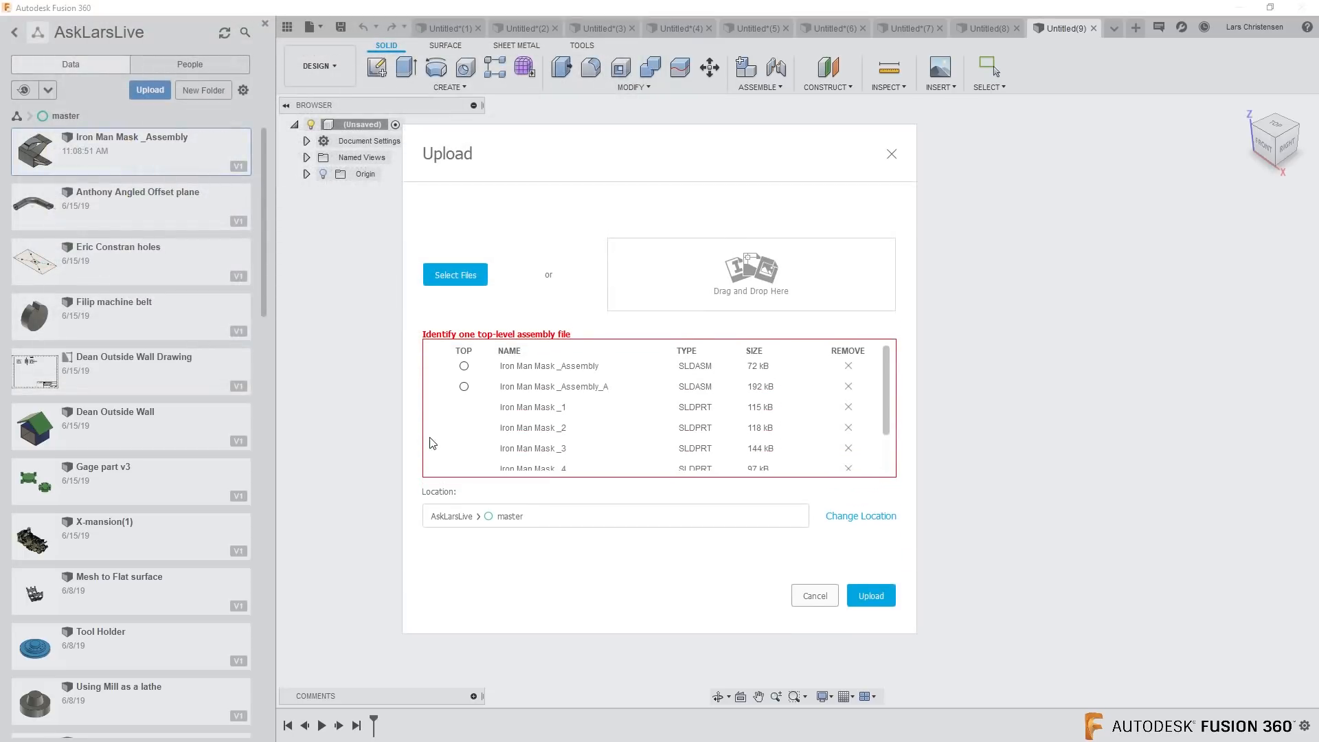
Step: Upload with Iron Man Mask _Assembly_A as the top-level assembly, then open it
{"action": "left_click", "coordinate": [465, 388]}
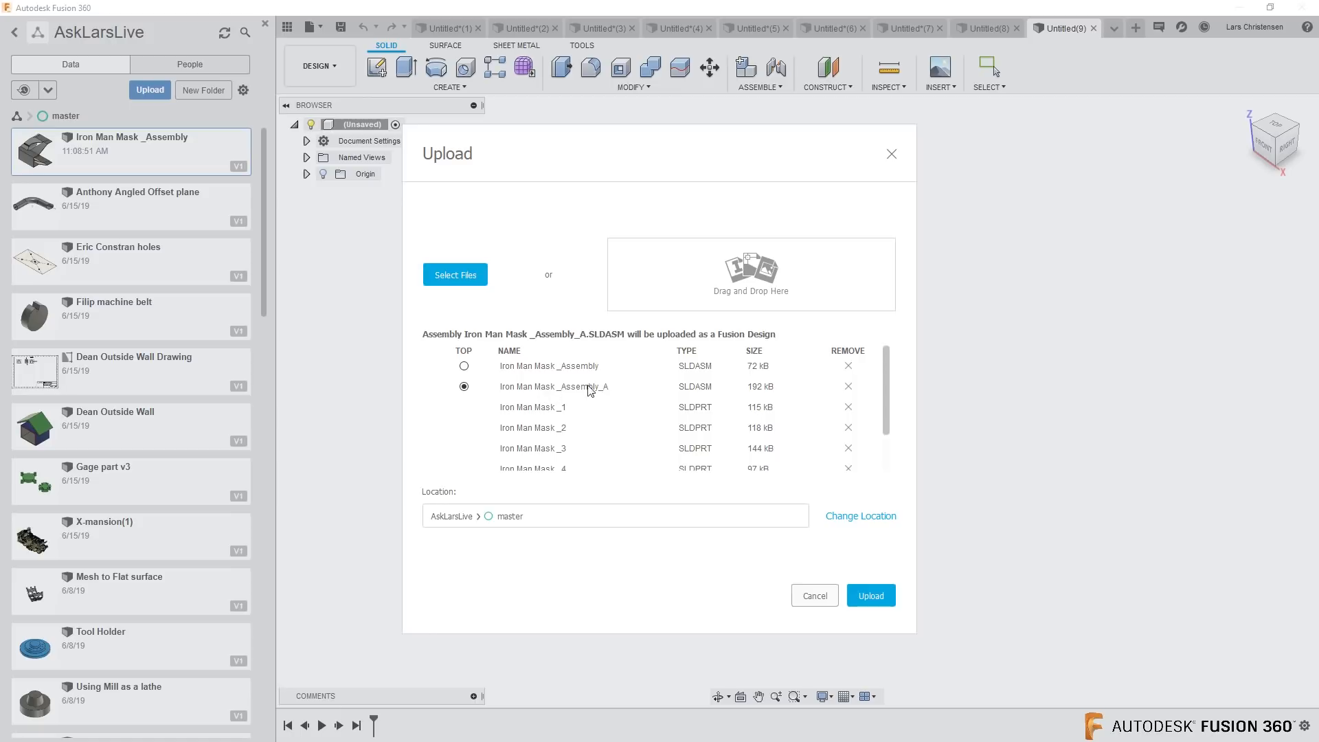
{"action": "left_click", "coordinate": [870, 596]}
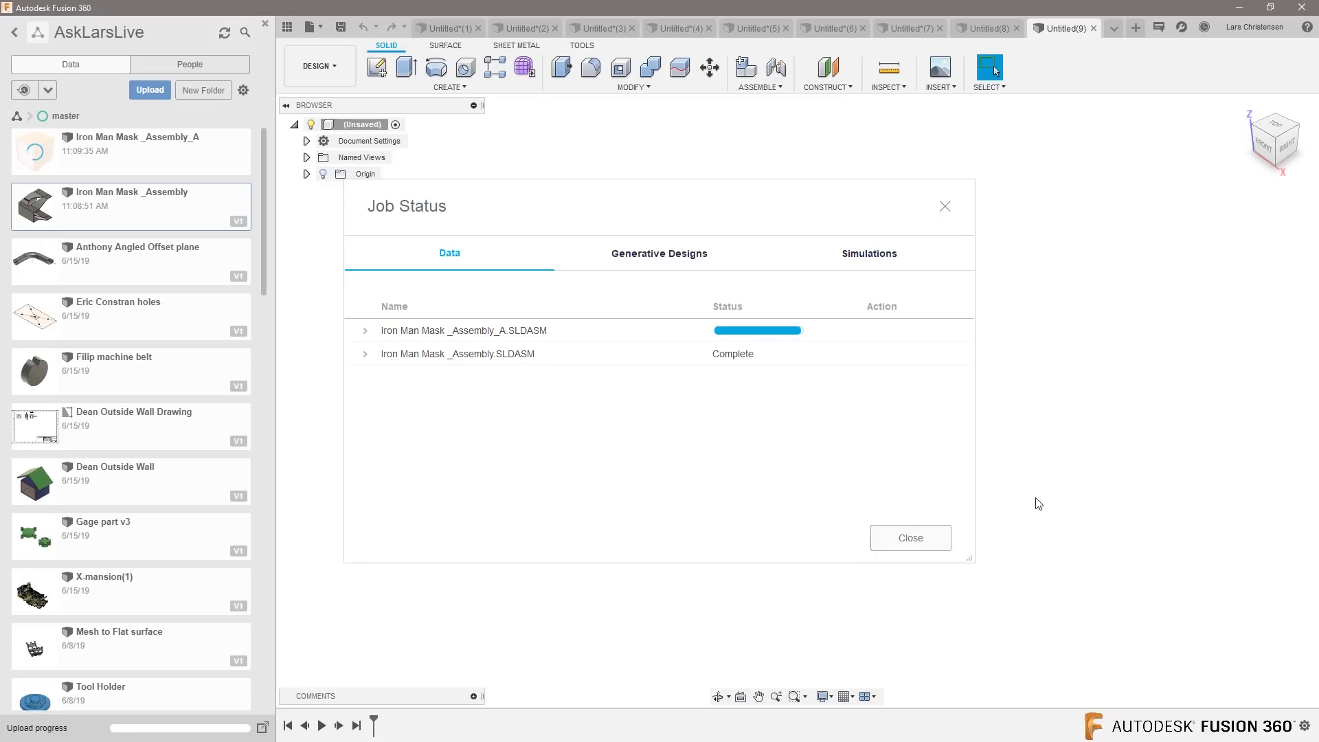
{"action": "left_click", "coordinate": [942, 543]}
{"action": "double_click", "coordinate": [166, 162]}
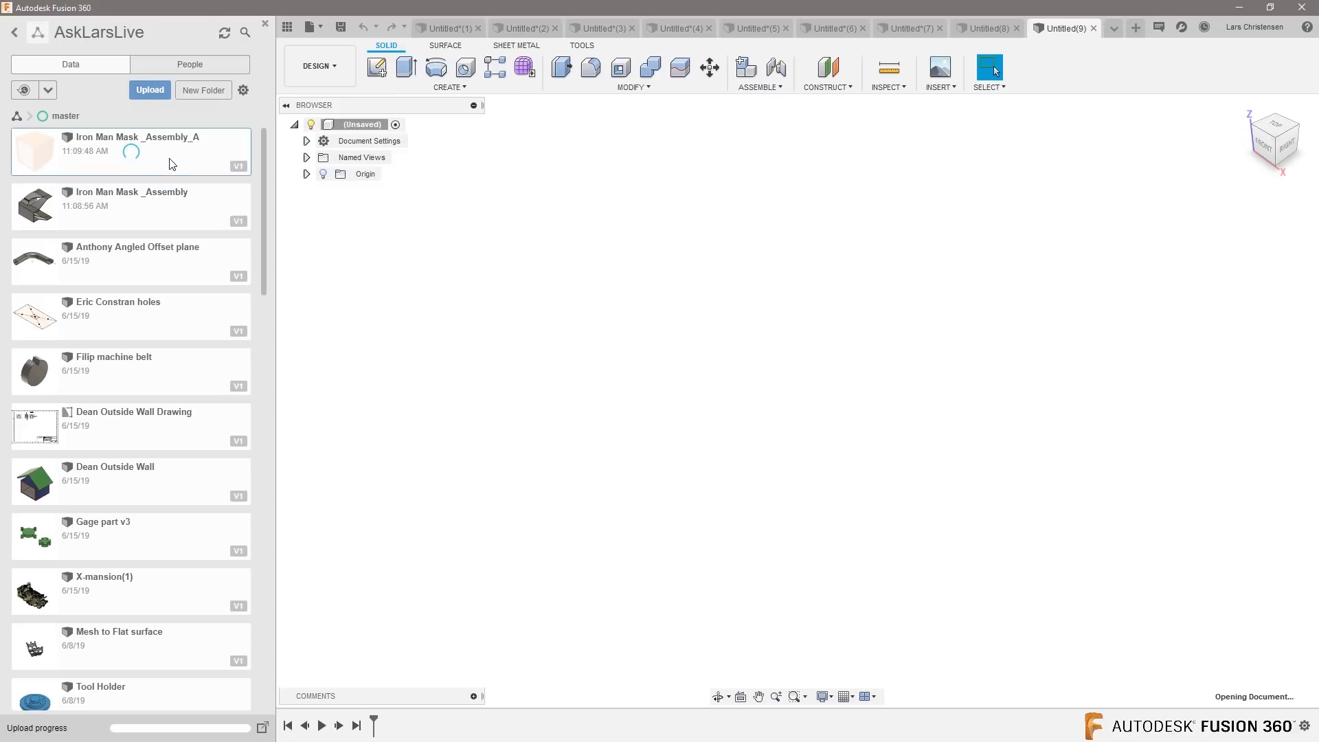
Step: Orbit the mask through three-quarter, top, side and front views, then hide the Data Panel
{"action": "middle_click_drag", "start_coordinate": [445, 538], "coordinate": [973, 288], "text": "shift"}
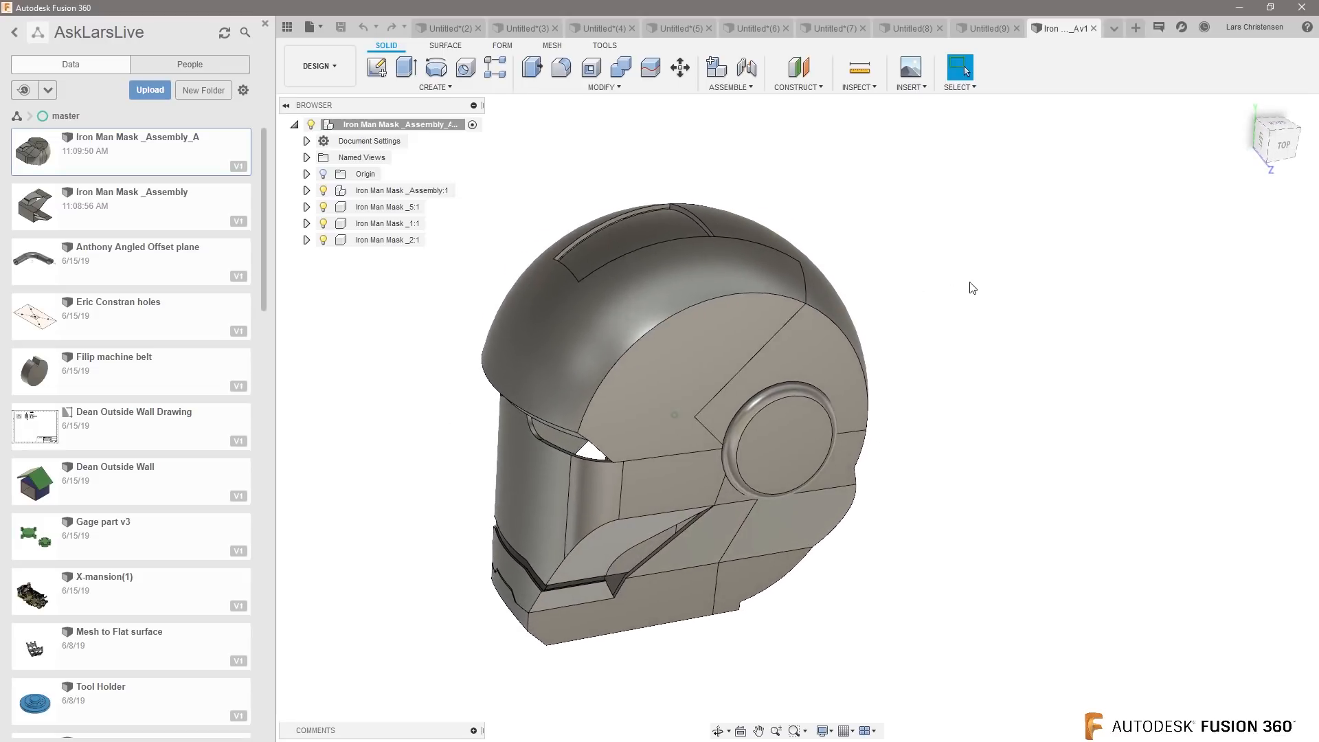
{"action": "middle_click_drag", "start_coordinate": [1001, 257], "coordinate": [813, 306], "text": "shift"}
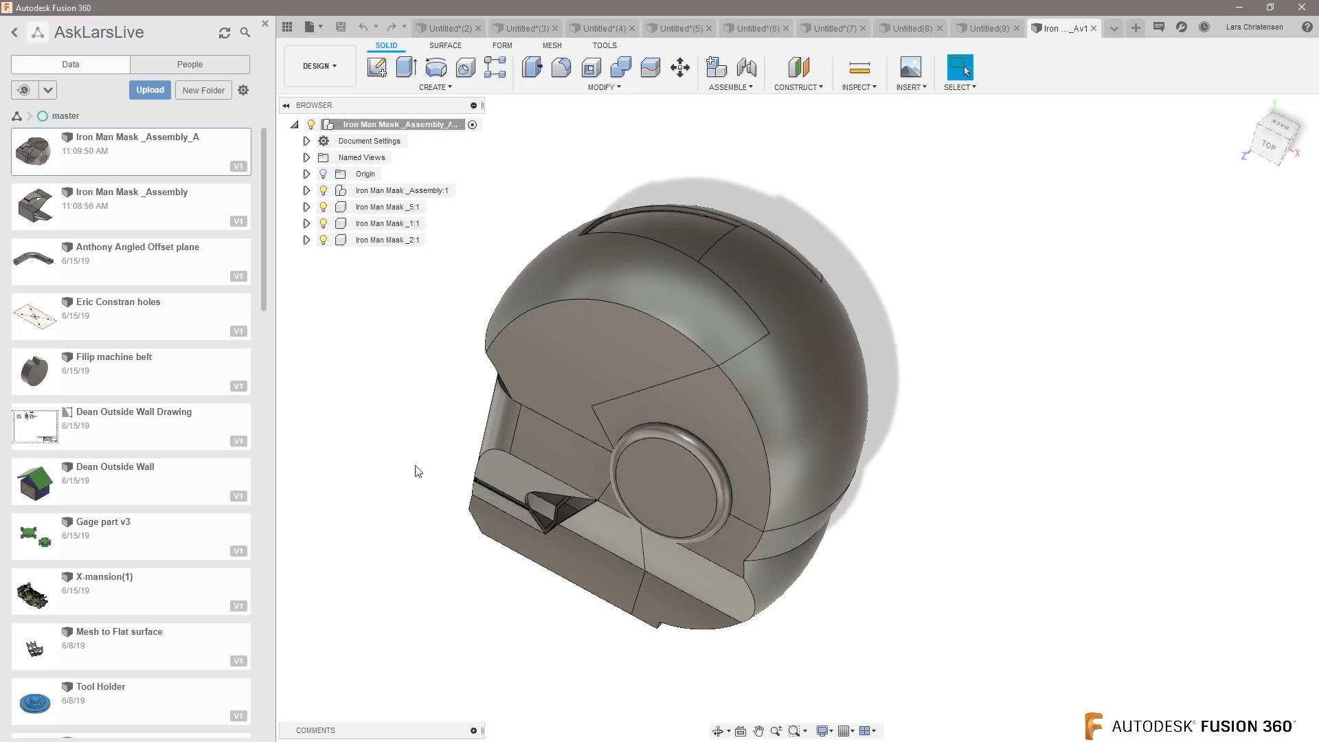
{"action": "middle_click_drag", "start_coordinate": [345, 490], "coordinate": [347, 533], "text": "shift"}
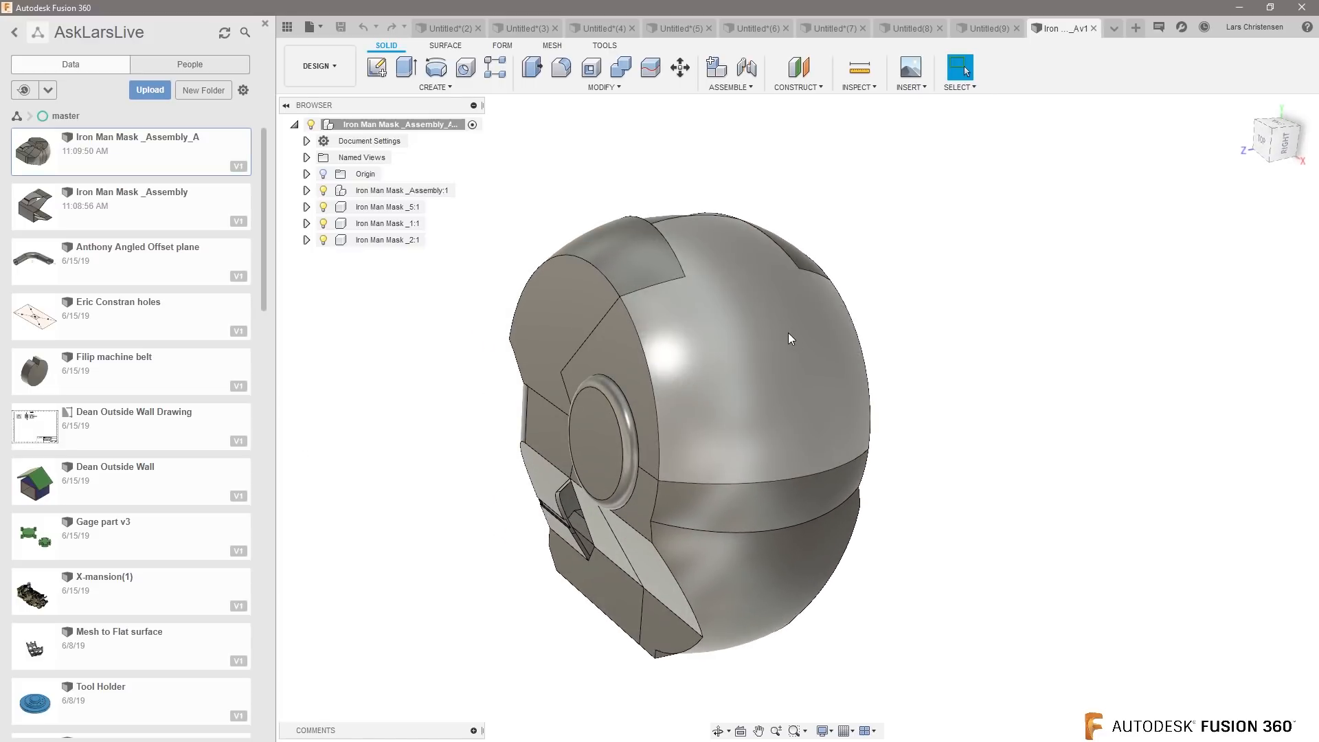
{"action": "middle_click_drag", "start_coordinate": [371, 457], "coordinate": [395, 433], "text": "shift"}
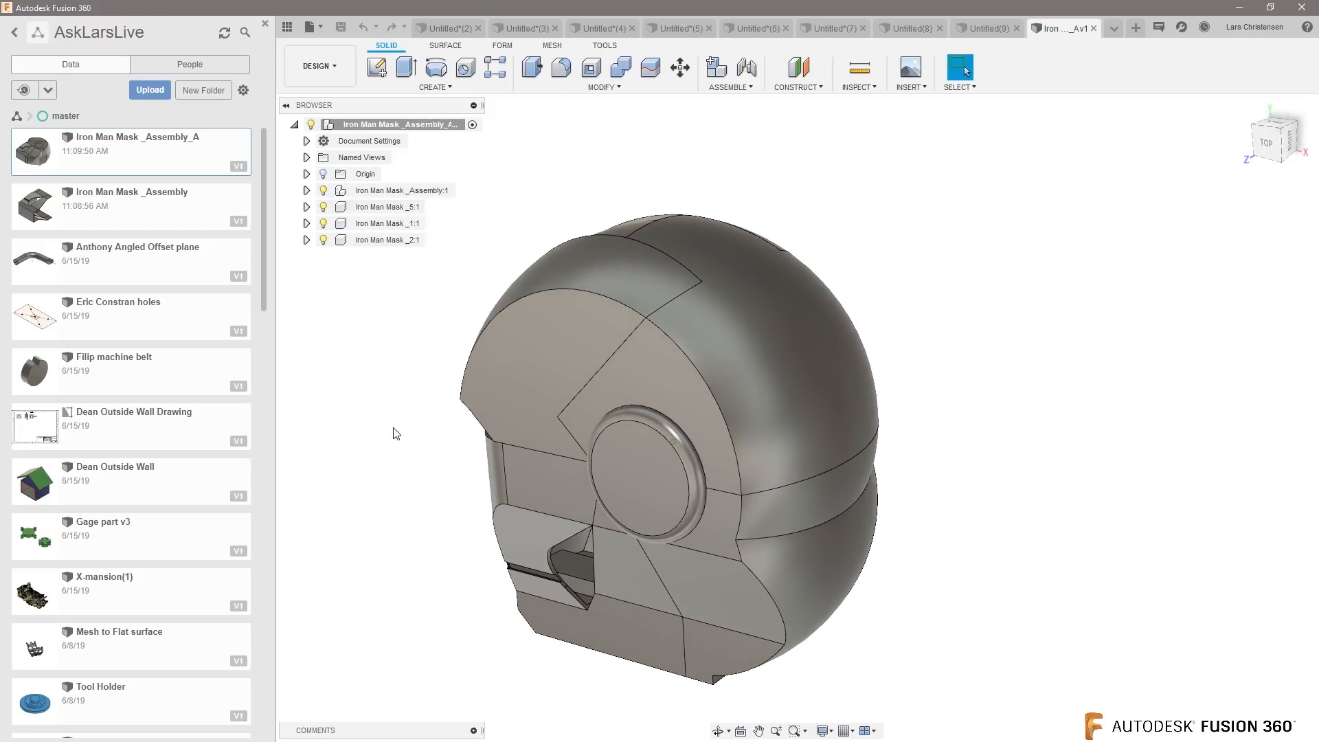
{"action": "left_click", "coordinate": [287, 28]}
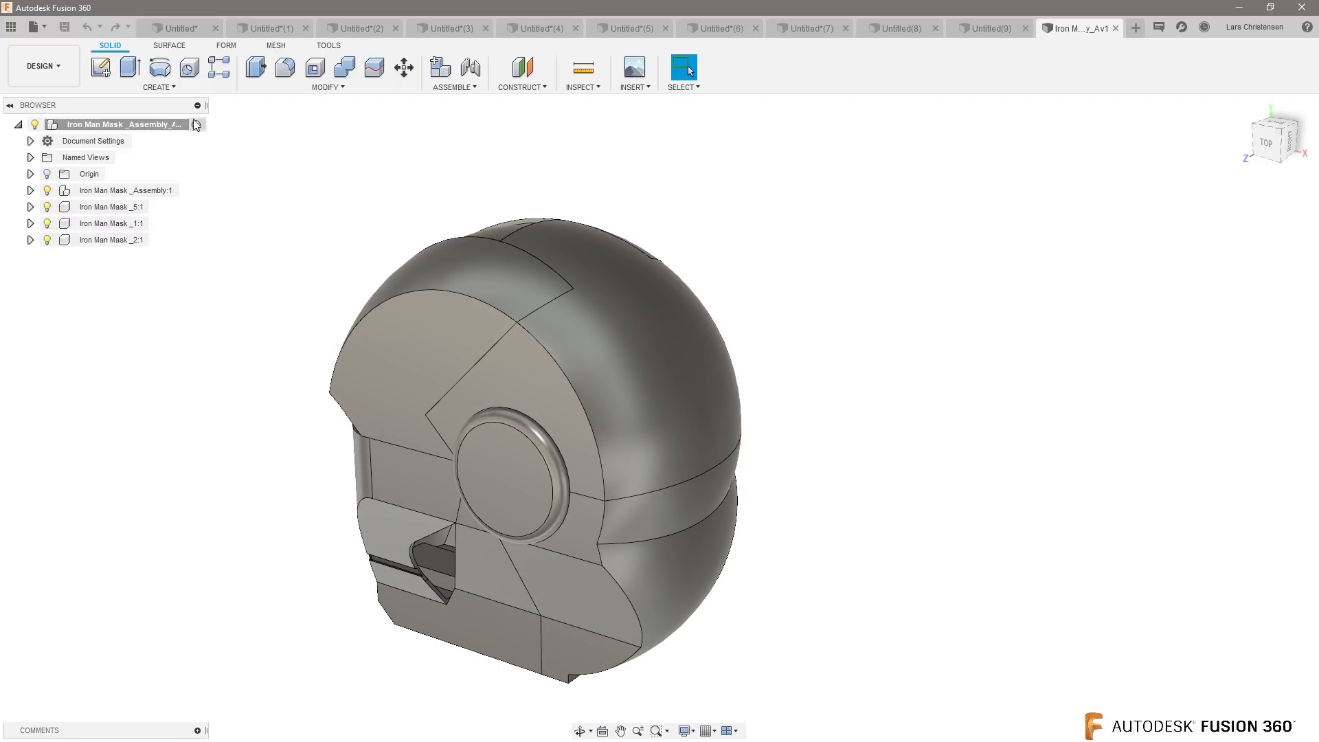
Step: In the Form workspace, add a construction plane offset 150 mm from XZ above the helmet
{"action": "left_click", "coordinate": [227, 45]}
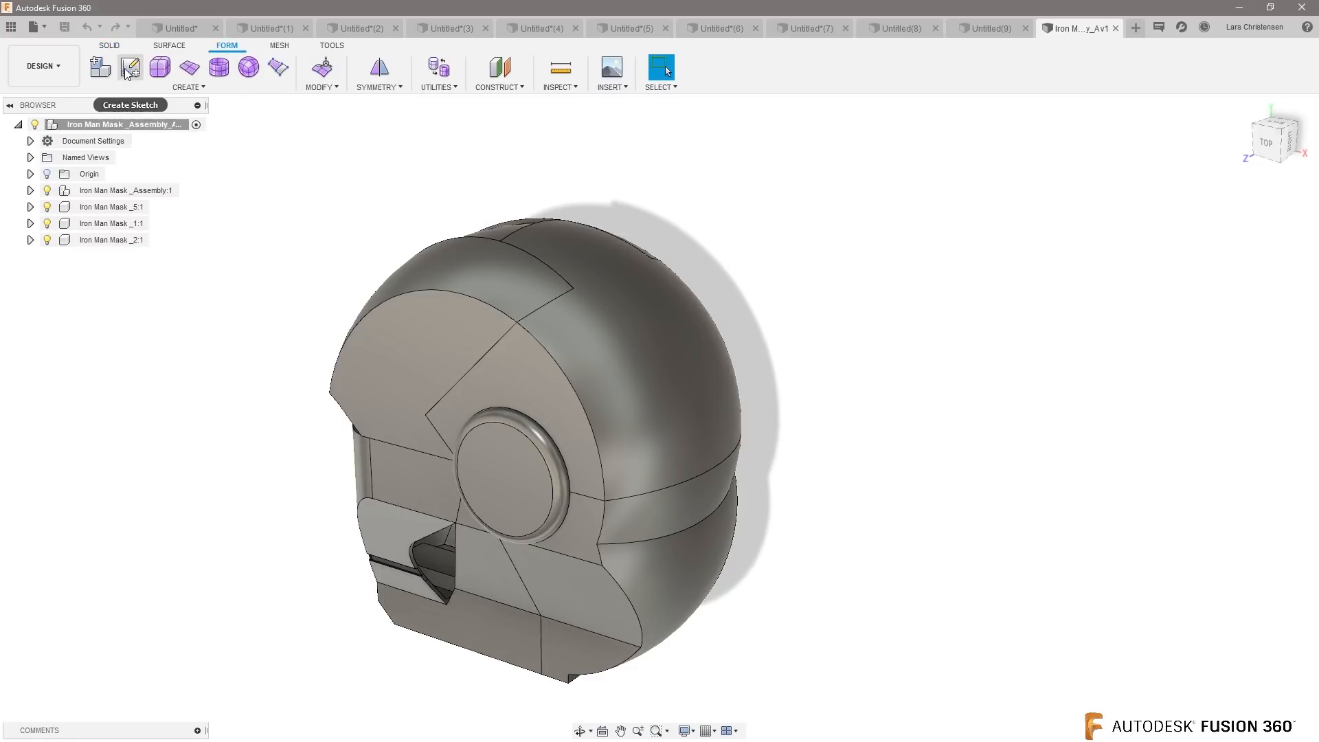
{"action": "left_click", "coordinate": [500, 66]}
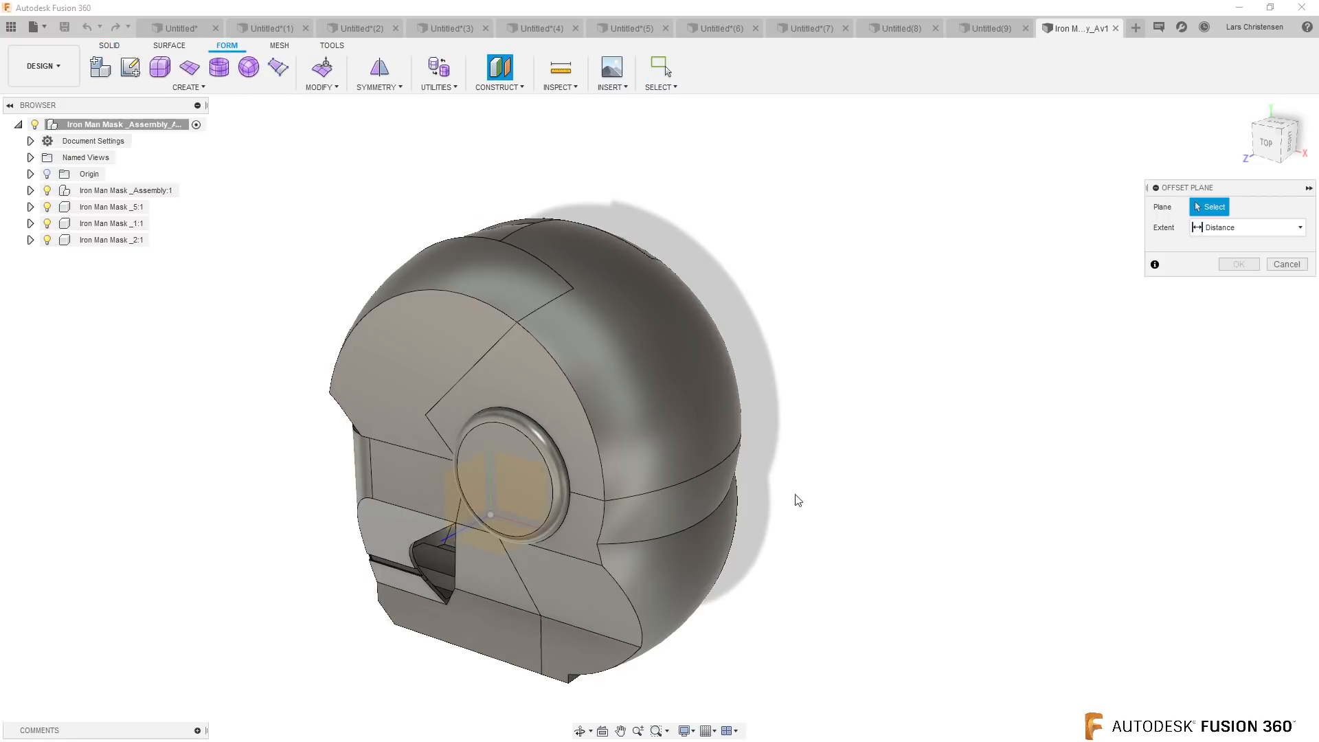
{"action": "mouse_move", "coordinate": [498, 547]}
{"action": "middle_mouse_down", "text": "shift"}
{"action": "mouse_move", "coordinate": [510, 584]}
{"action": "mouse_move", "coordinate": [506, 550]}
{"action": "middle_mouse_up", "text": "shift"}
{"action": "left_click", "coordinate": [505, 549]}
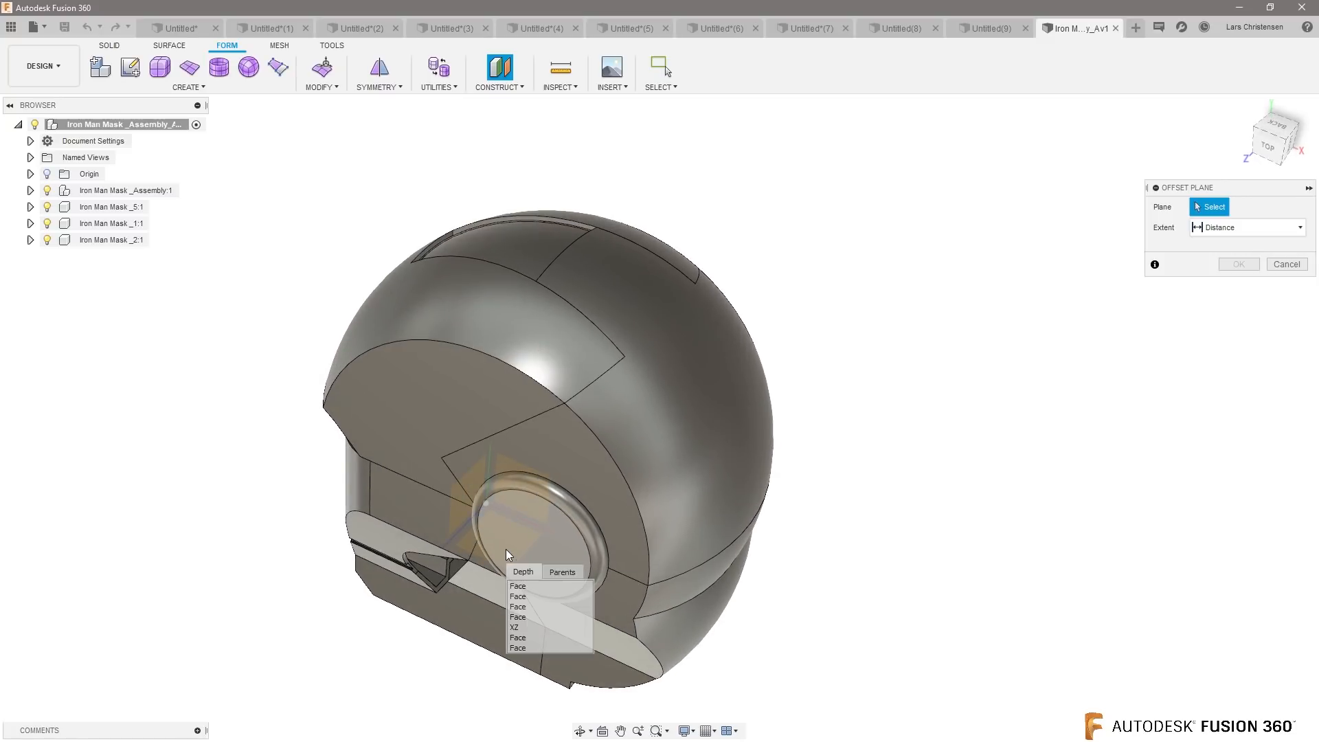
{"action": "left_click", "coordinate": [522, 626]}
{"action": "left_click_drag", "start_coordinate": [484, 462], "coordinate": [527, 200]}
{"action": "middle_click_drag", "start_coordinate": [665, 227], "coordinate": [584, 181], "text": "shift"}
{"action": "left_click_drag", "start_coordinate": [546, 165], "coordinate": [544, 199]}
{"action": "mouse_move", "coordinate": [807, 282]}
{"action": "middle_mouse_down", "text": "shift"}
{"action": "mouse_move", "coordinate": [790, 330]}
{"action": "mouse_move", "coordinate": [789, 272]}
{"action": "middle_mouse_up", "text": "shift"}
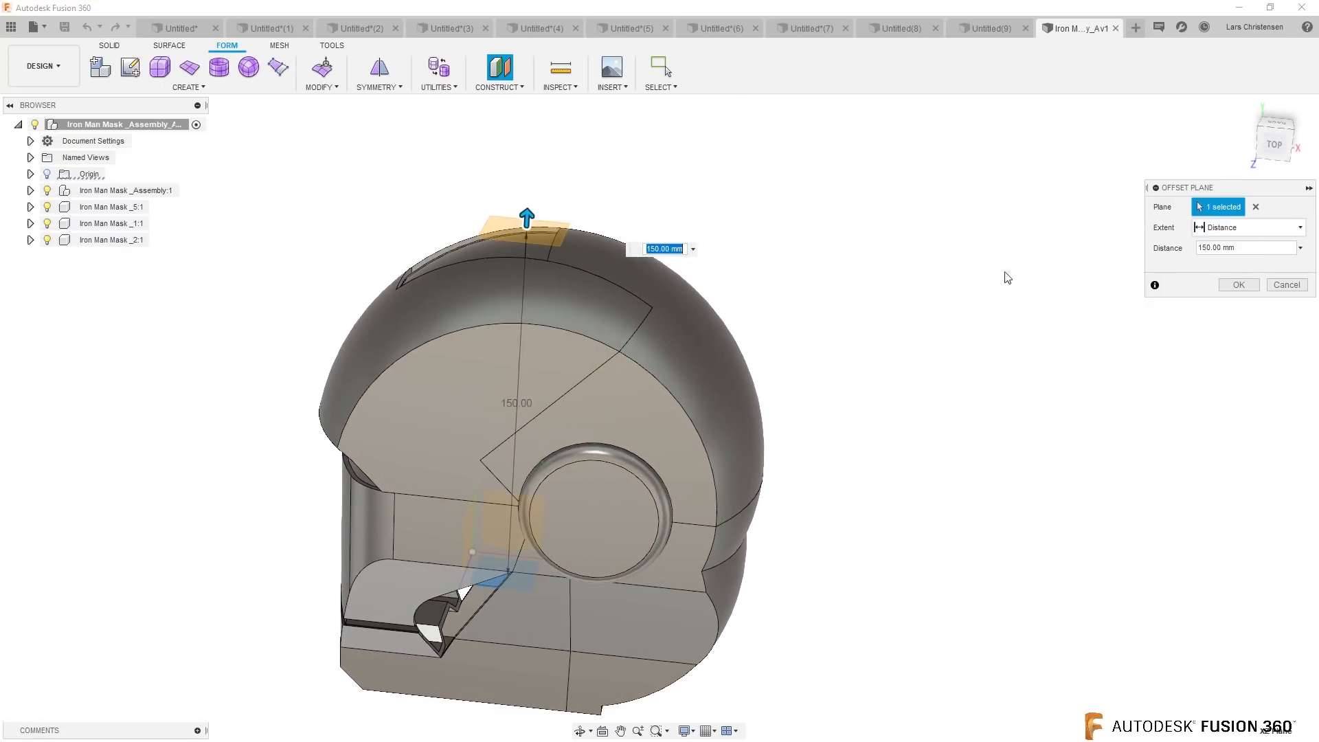
{"action": "left_click", "coordinate": [1236, 285]}
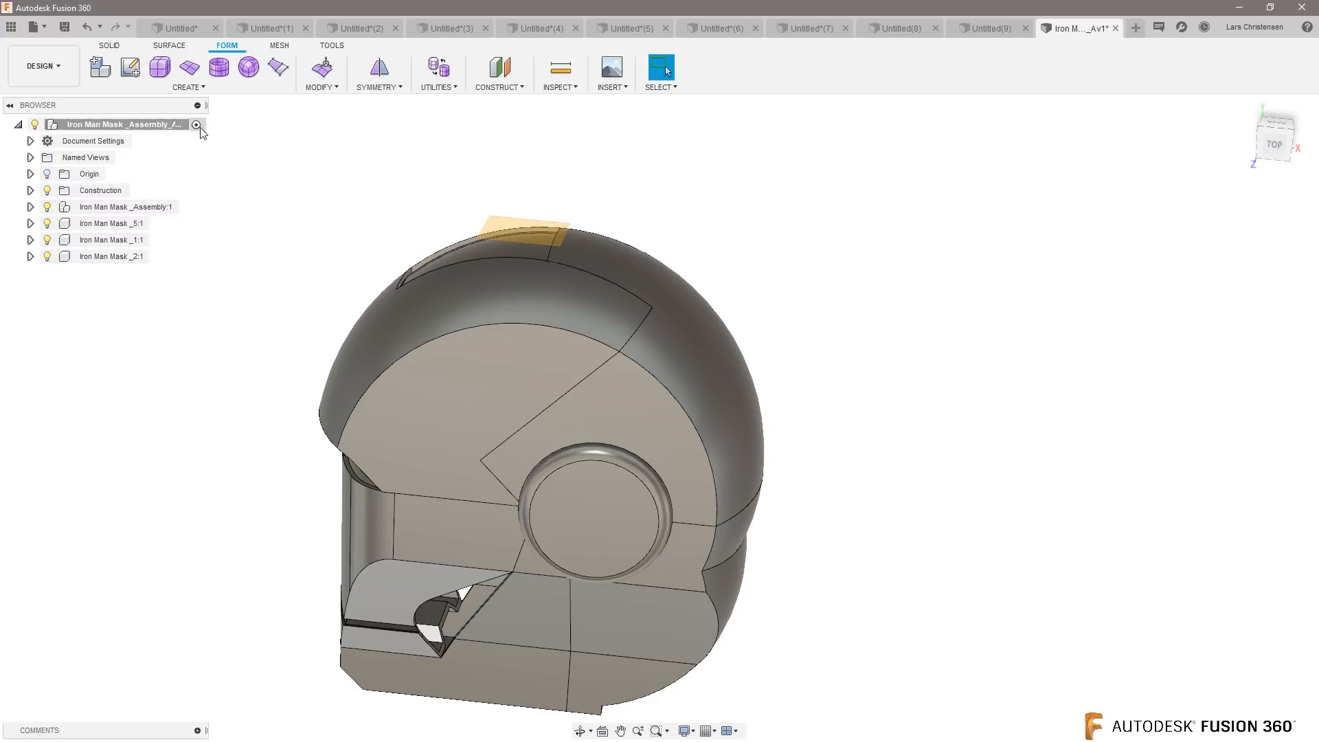
{"action": "left_click", "coordinate": [190, 69]}
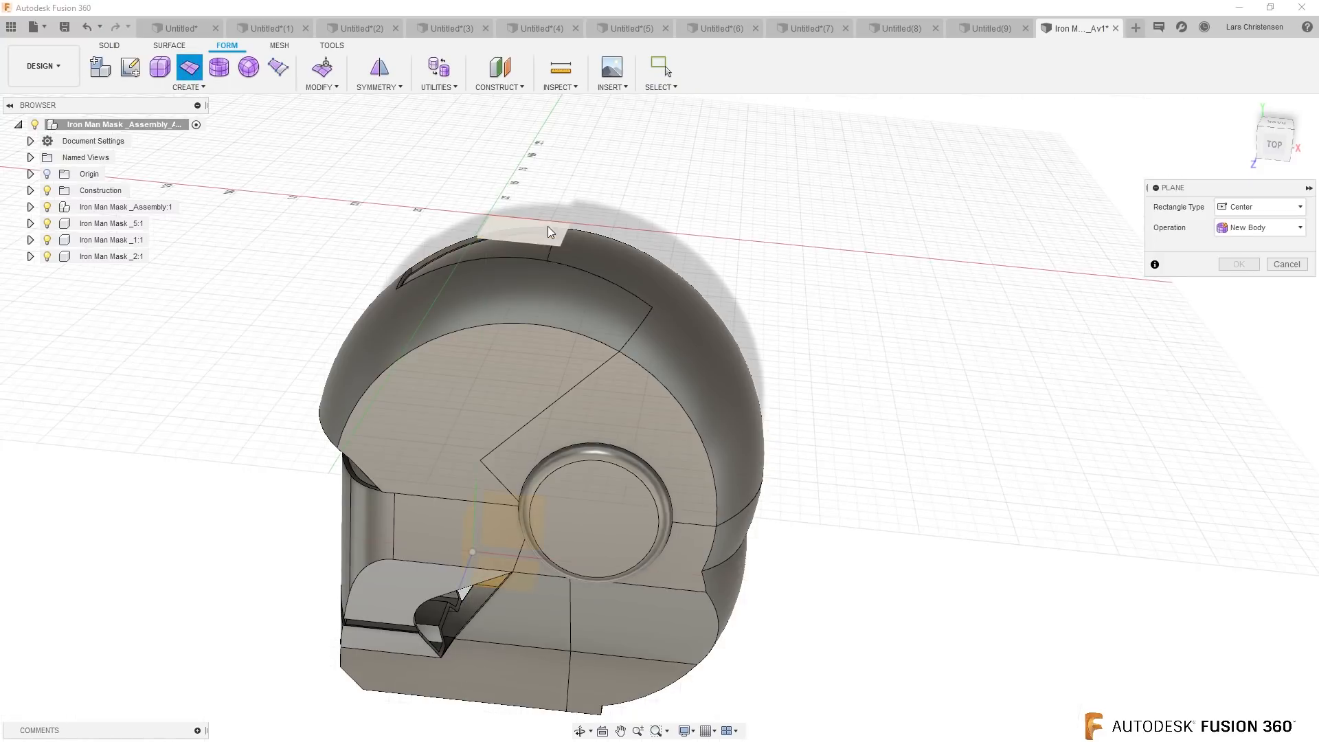
Step: From top view, create a 2×2-face T-spline plane about 46.8 × 38.2 mm on the offset plane
{"action": "left_click", "coordinate": [1276, 128]}
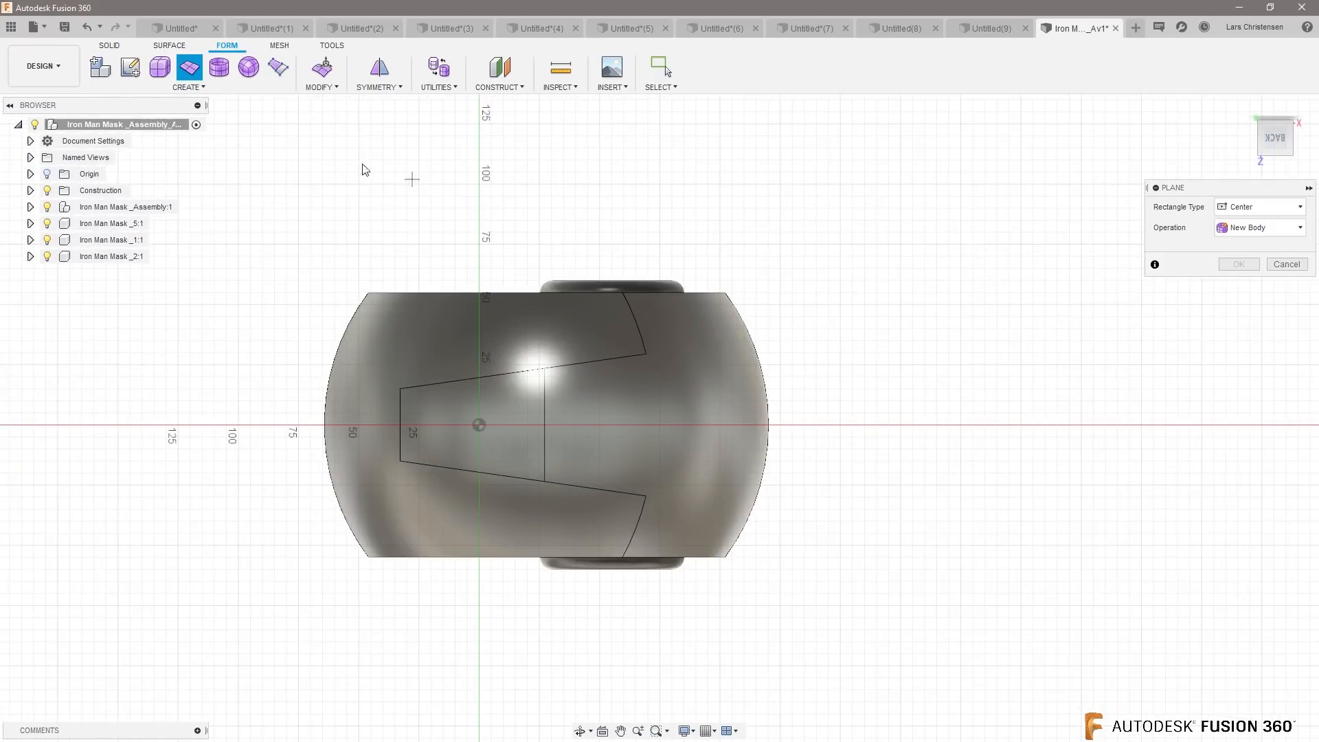
{"action": "left_click", "coordinate": [621, 426]}
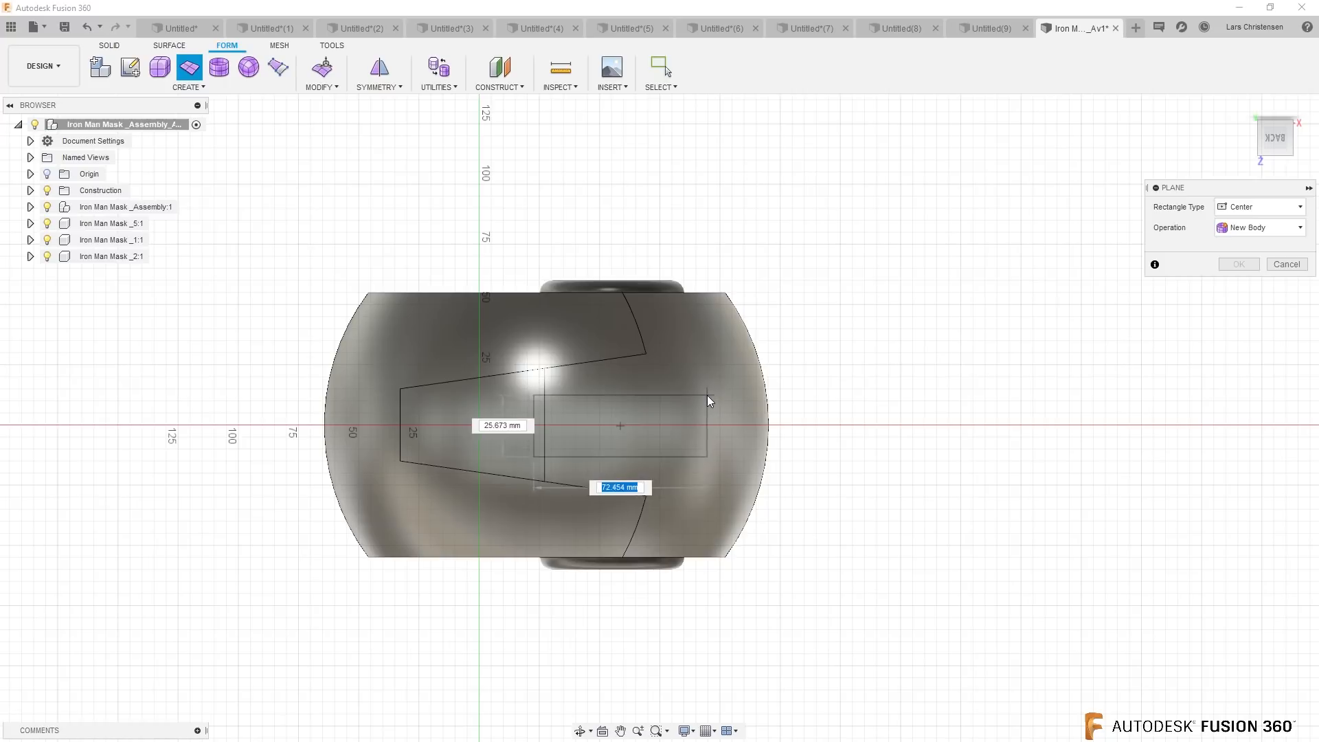
{"action": "key", "text": "Tab"}
{"action": "key", "text": "Tab"}
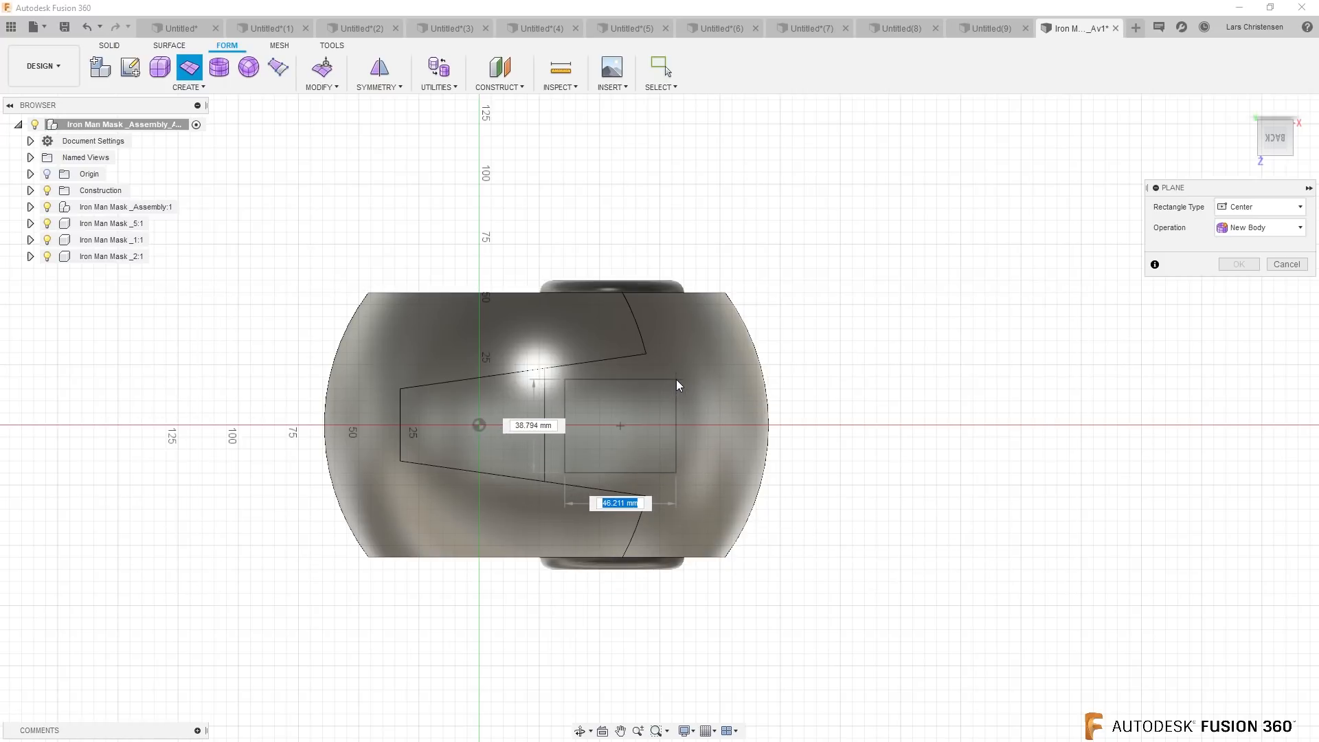
{"action": "left_click", "coordinate": [677, 380]}
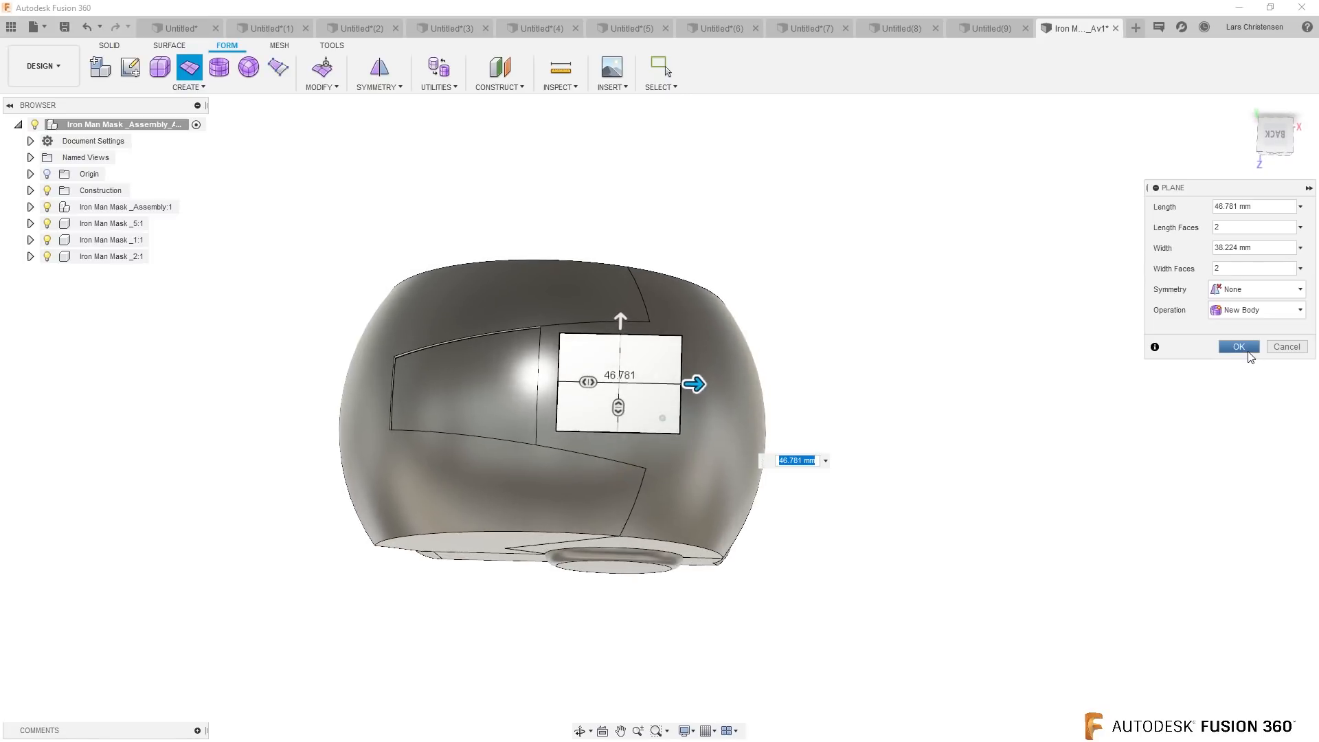
{"action": "left_click", "coordinate": [1240, 347]}
{"action": "scroll", "coordinate": [662, 175], "scroll_direction": "up", "scroll_amount": 3}
{"action": "middle_click_drag", "start_coordinate": [674, 198], "coordinate": [674, 233], "text": "shift"}
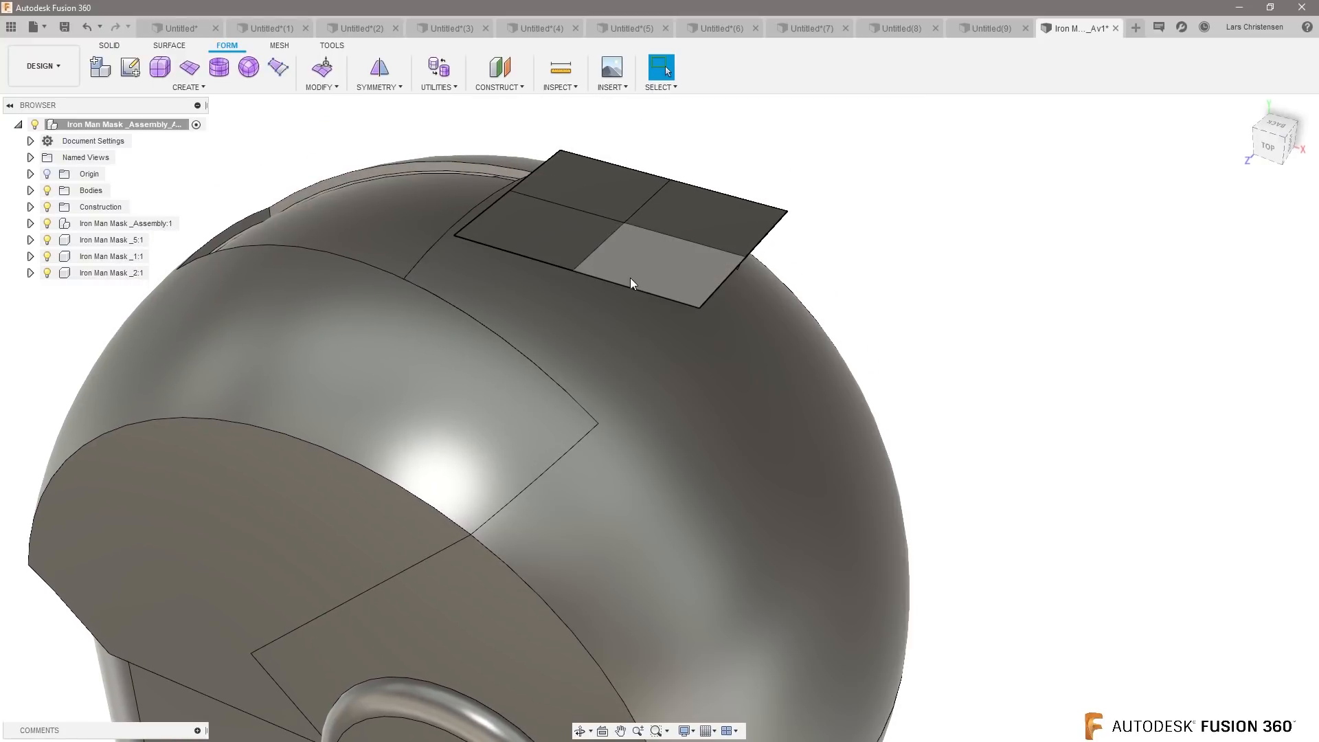
Step: Insert an edge at location 0.50 between two selected edges of the T-spline patch
{"action": "left_click", "coordinate": [188, 86]}
{"action": "left_click", "coordinate": [321, 88]}
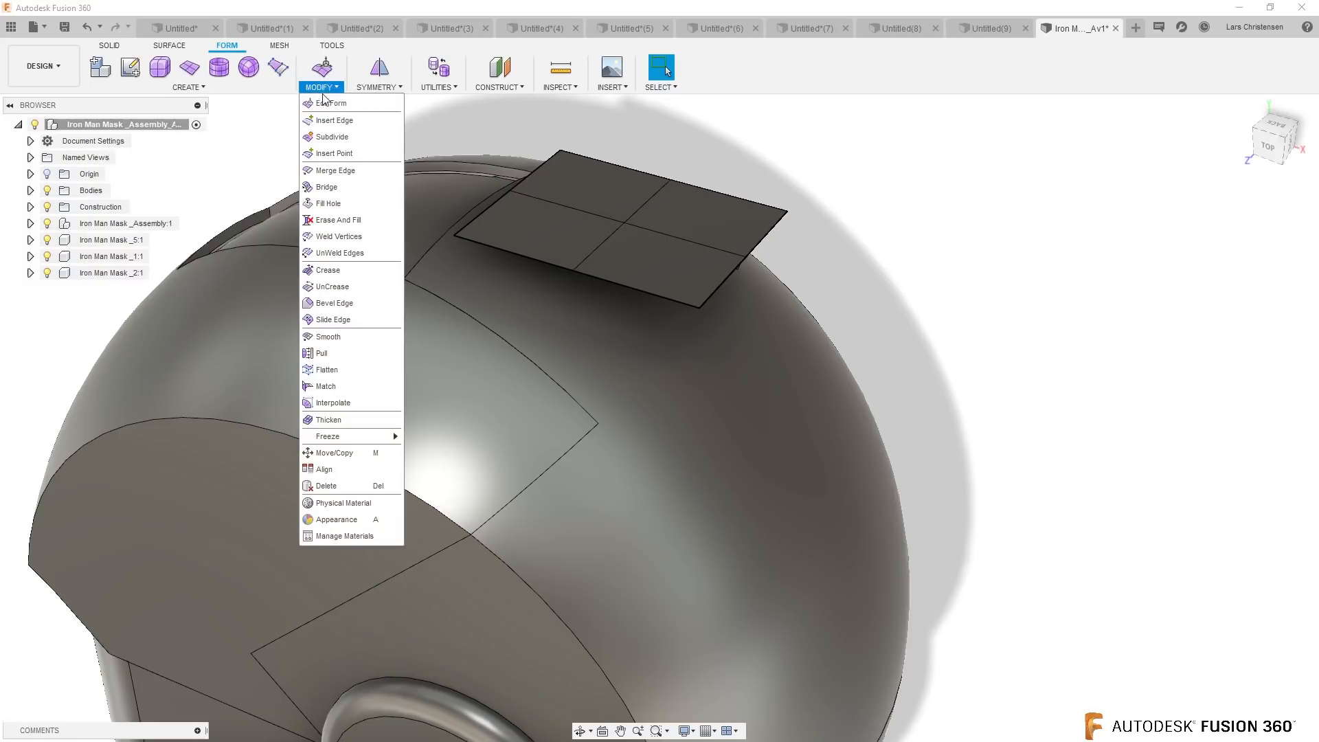
{"action": "left_click", "coordinate": [329, 123]}
{"action": "left_click", "coordinate": [604, 238]}
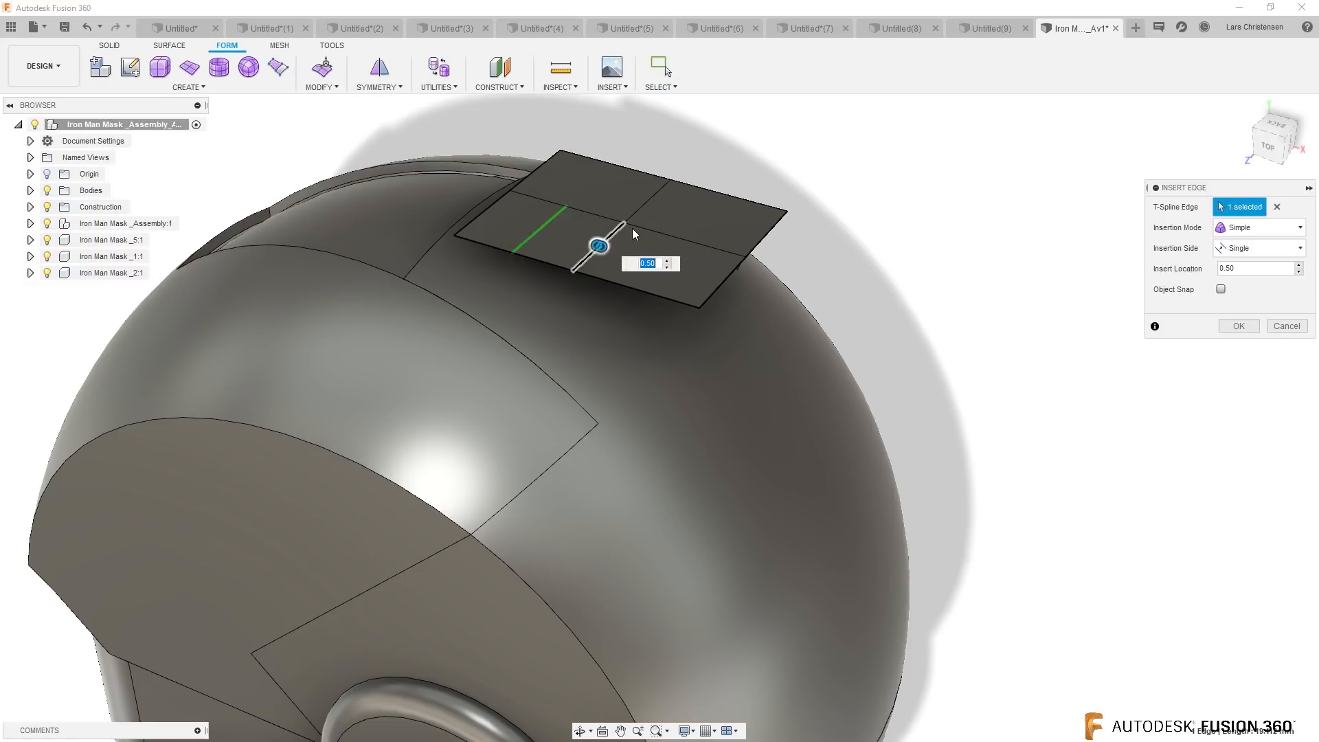
{"action": "left_click", "coordinate": [637, 215]}
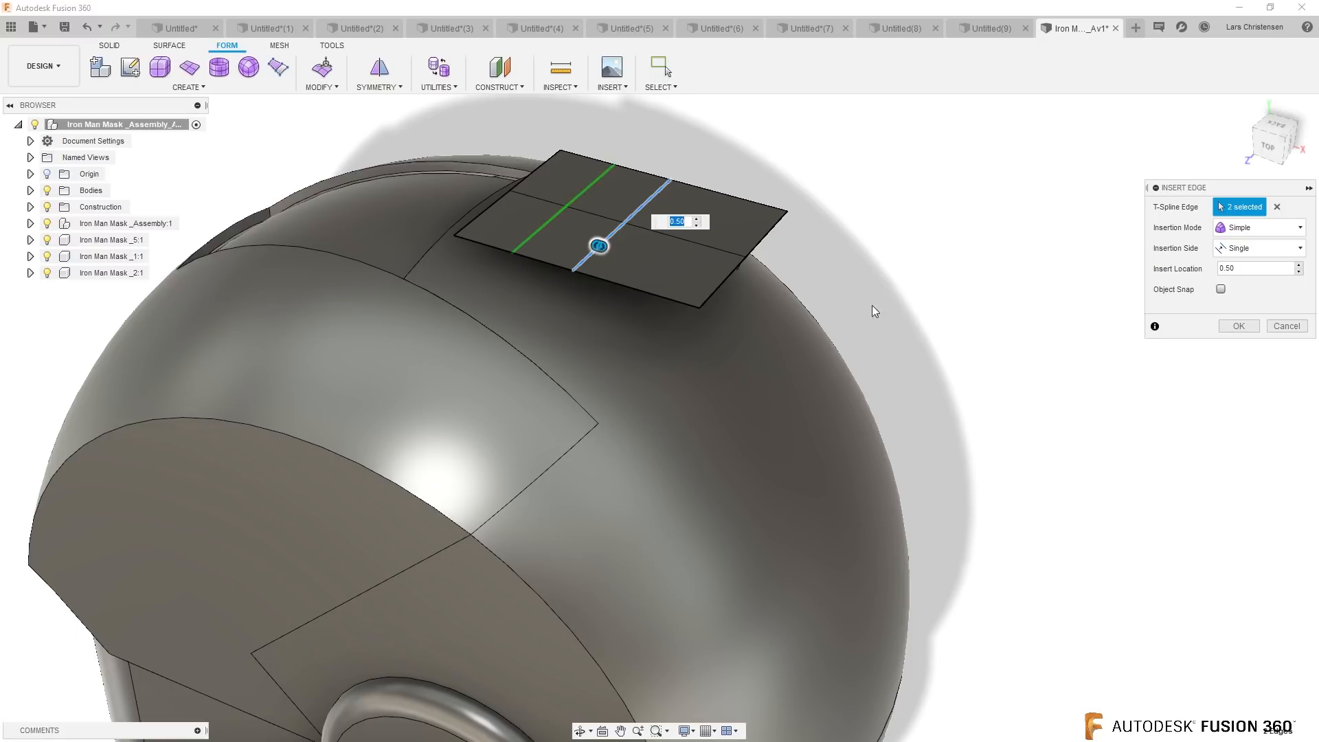
{"action": "left_click", "coordinate": [1240, 326]}
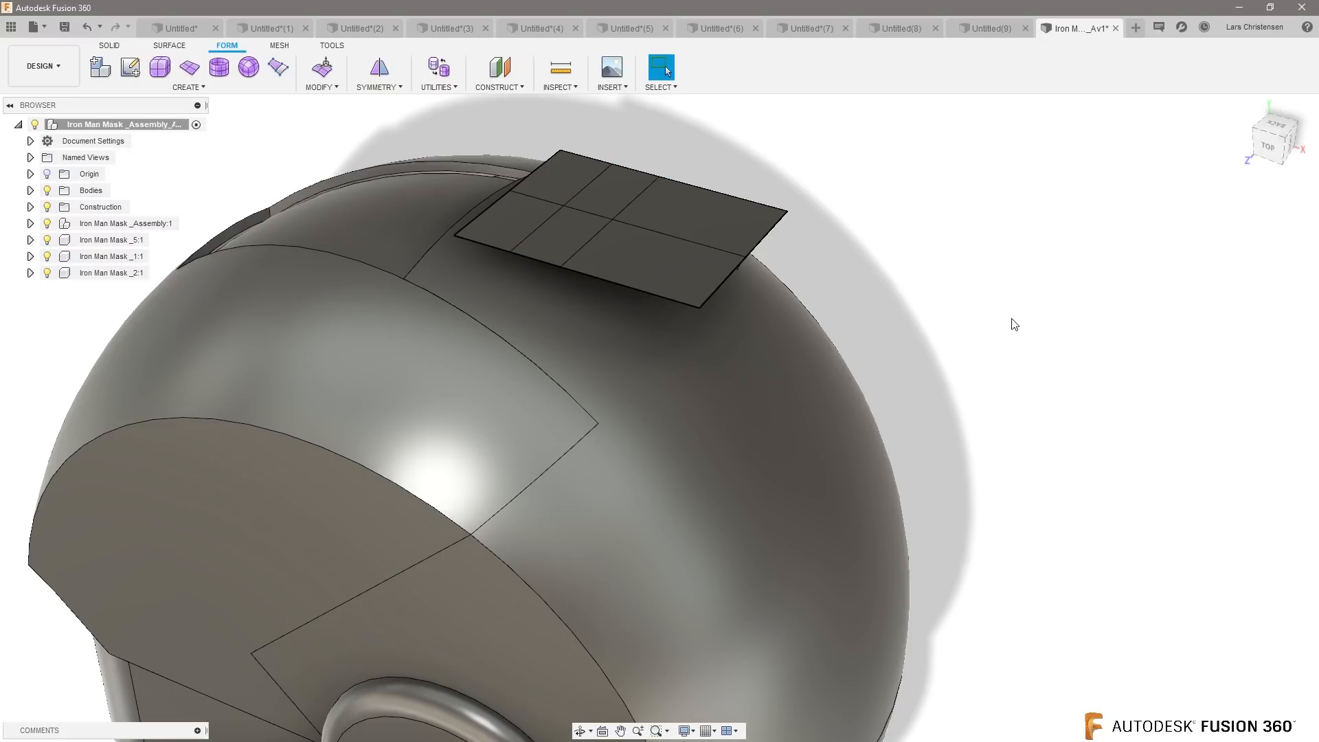
{"action": "middle_click_drag", "start_coordinate": [205, 139], "coordinate": [206, 145], "text": "shift"}
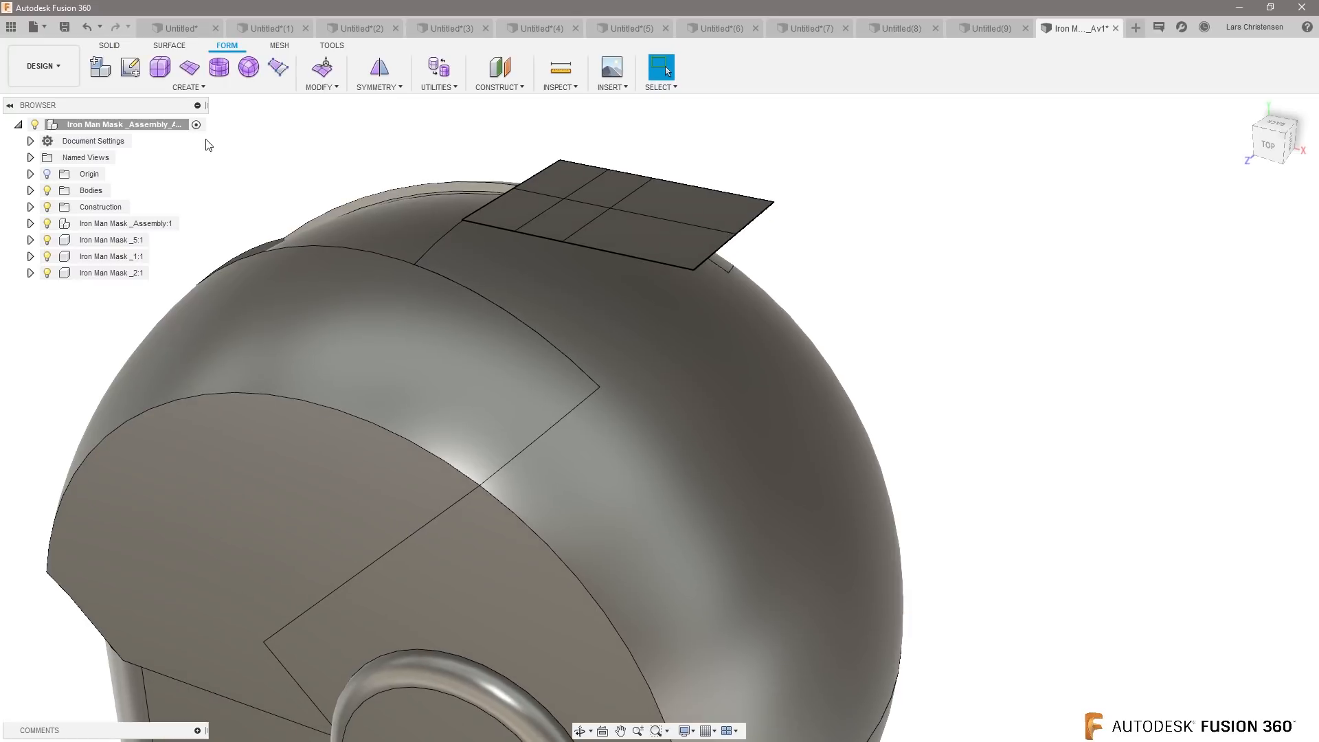
{"action": "left_click", "coordinate": [328, 91]}
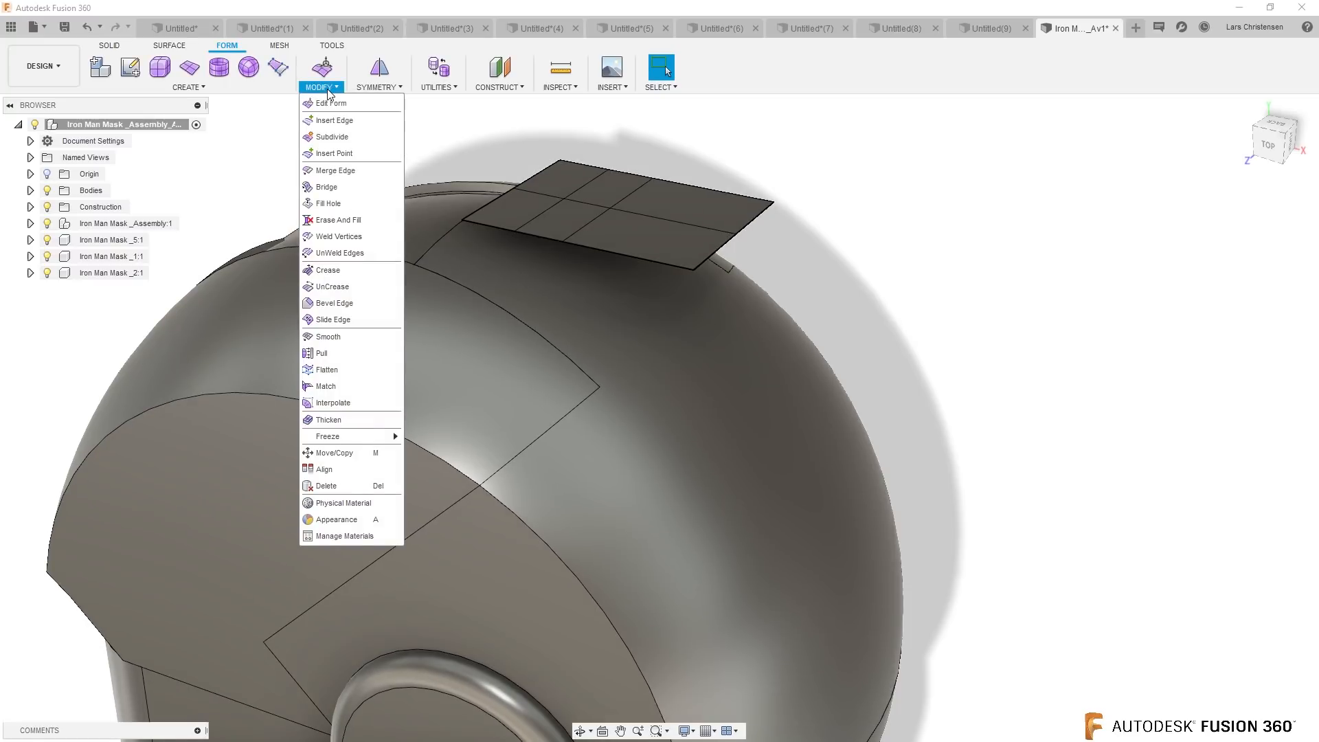
Step: Pull the first six patch vertices down onto the helmet surface
{"action": "left_click", "coordinate": [337, 353]}
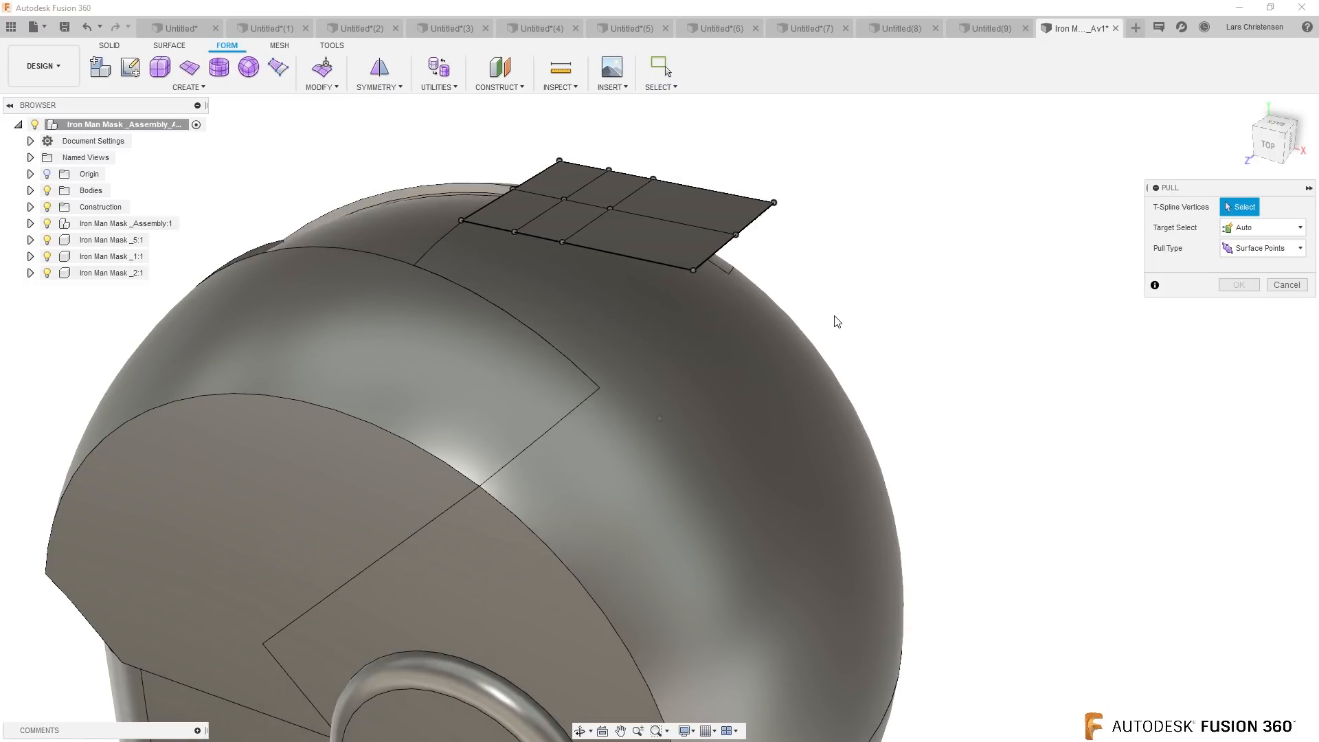
{"action": "middle_click_drag", "start_coordinate": [835, 317], "coordinate": [842, 317], "text": "shift"}
{"action": "left_click", "coordinate": [465, 236]}
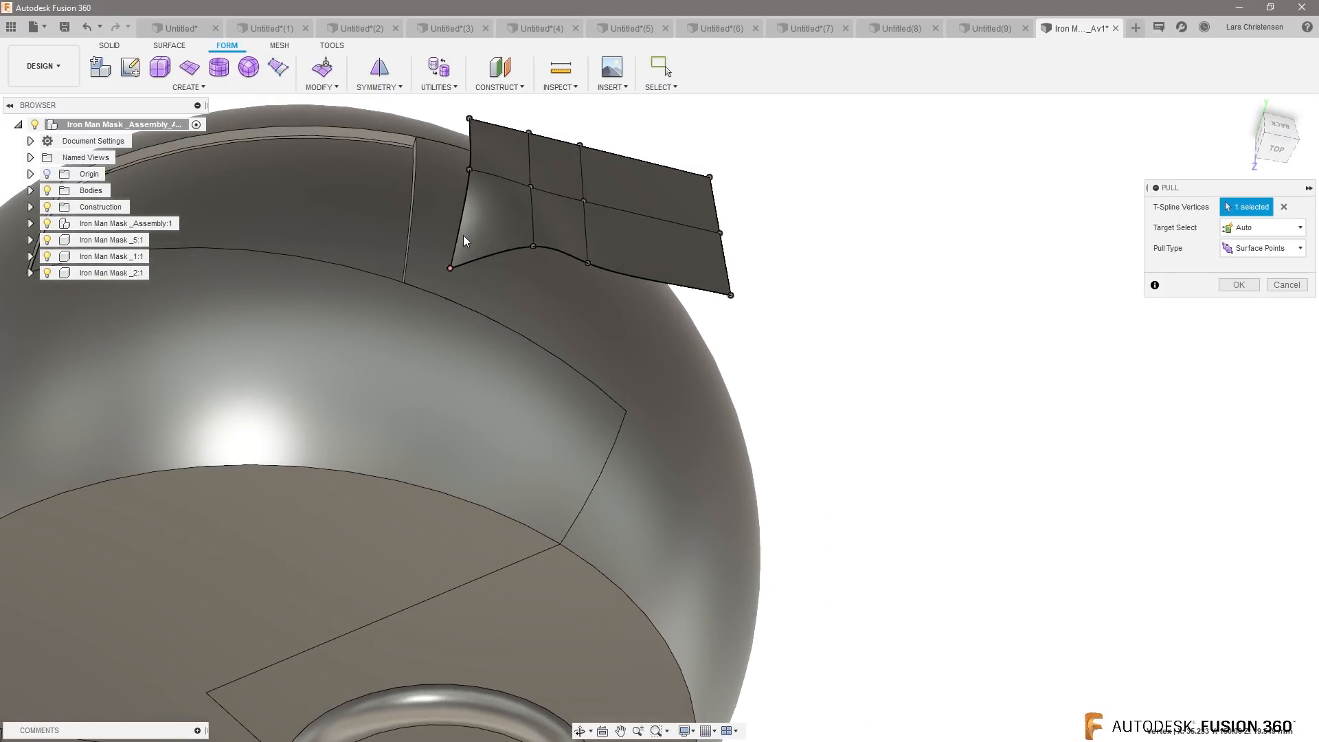
{"action": "left_click", "coordinate": [469, 171]}
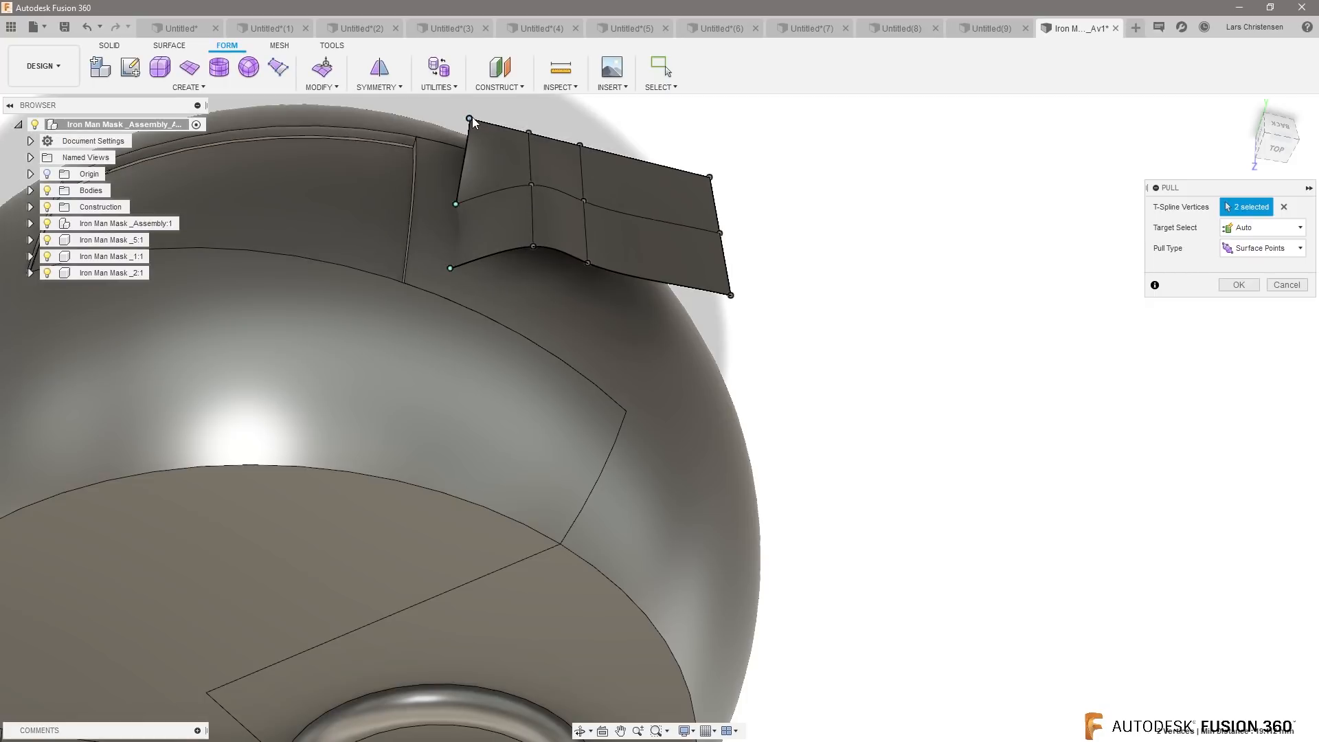
{"action": "left_click", "coordinate": [470, 118]}
{"action": "left_click", "coordinate": [533, 245]}
{"action": "left_click", "coordinate": [532, 185]}
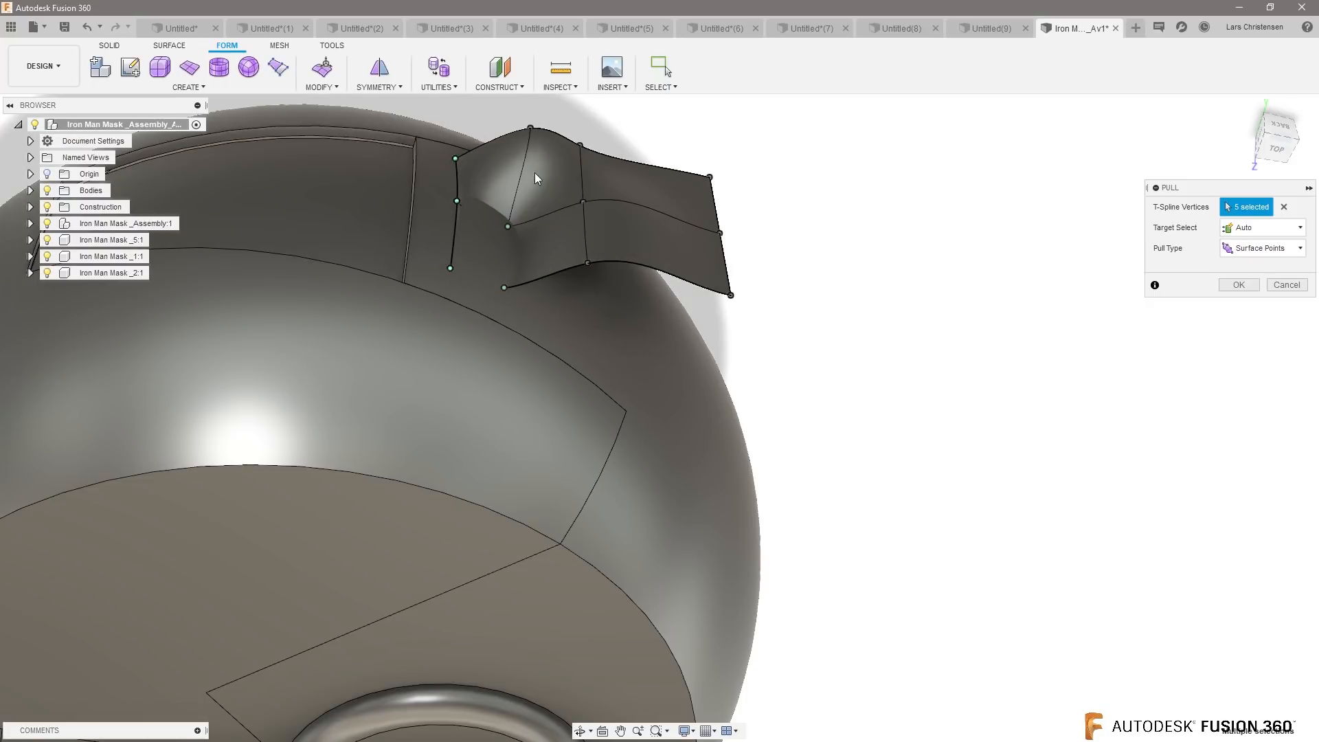
{"action": "left_click", "coordinate": [533, 127]}
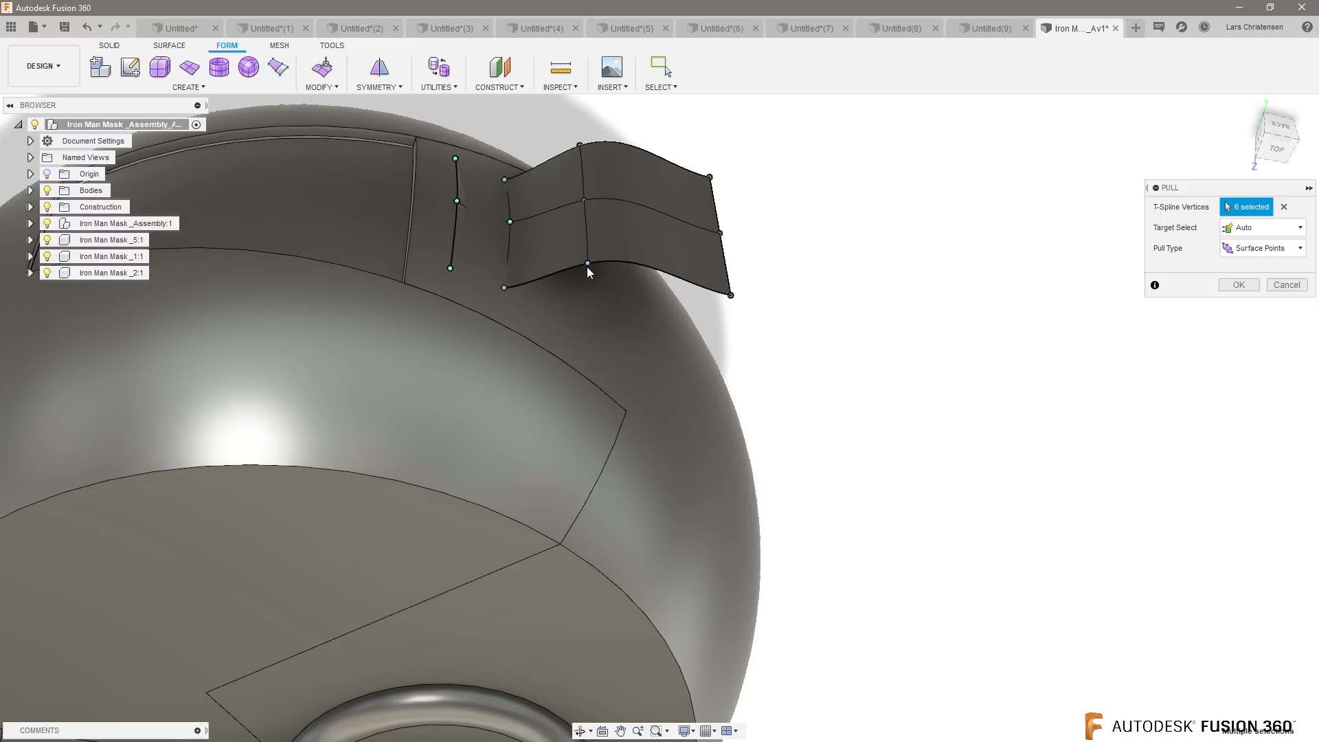
Step: Pull the remaining six vertices, including the spike tip, onto the helmet and orbit to check
{"action": "left_click", "coordinate": [587, 266]}
{"action": "left_click", "coordinate": [588, 196]}
{"action": "left_click", "coordinate": [580, 146]}
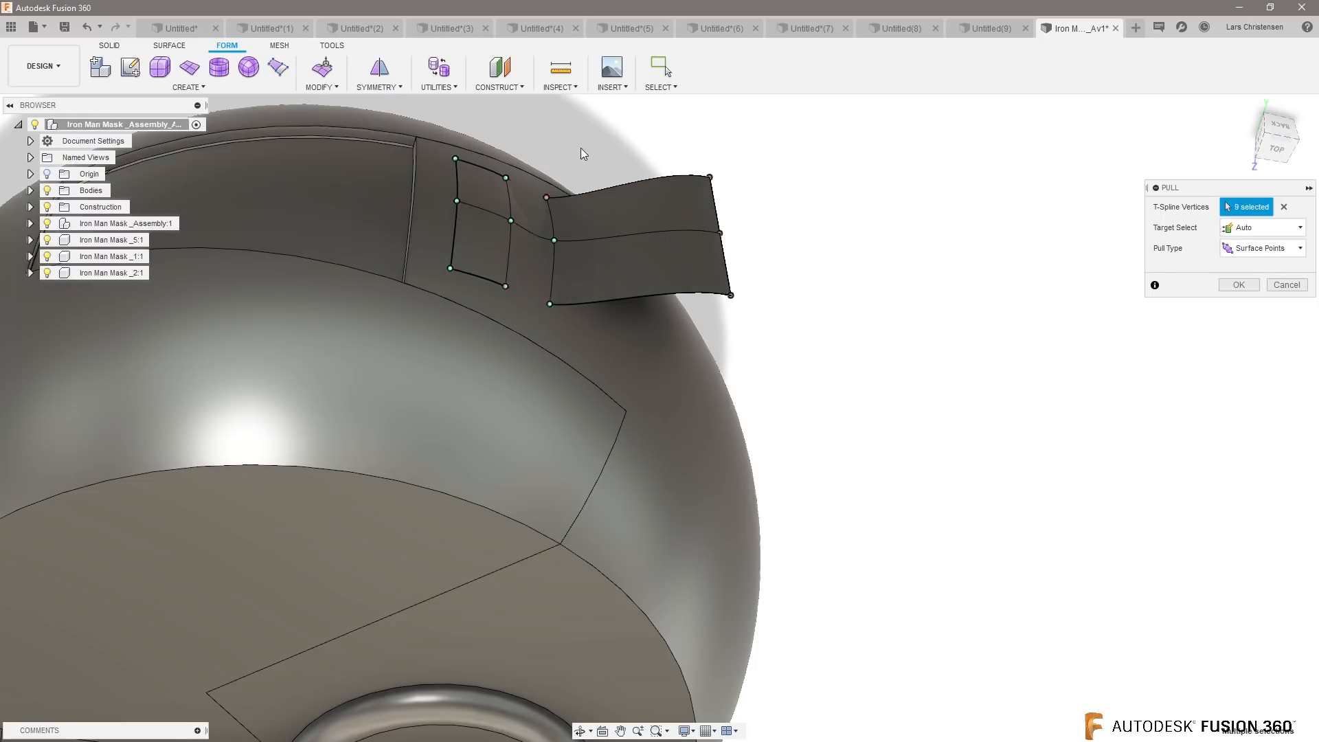
{"action": "left_click", "coordinate": [732, 297]}
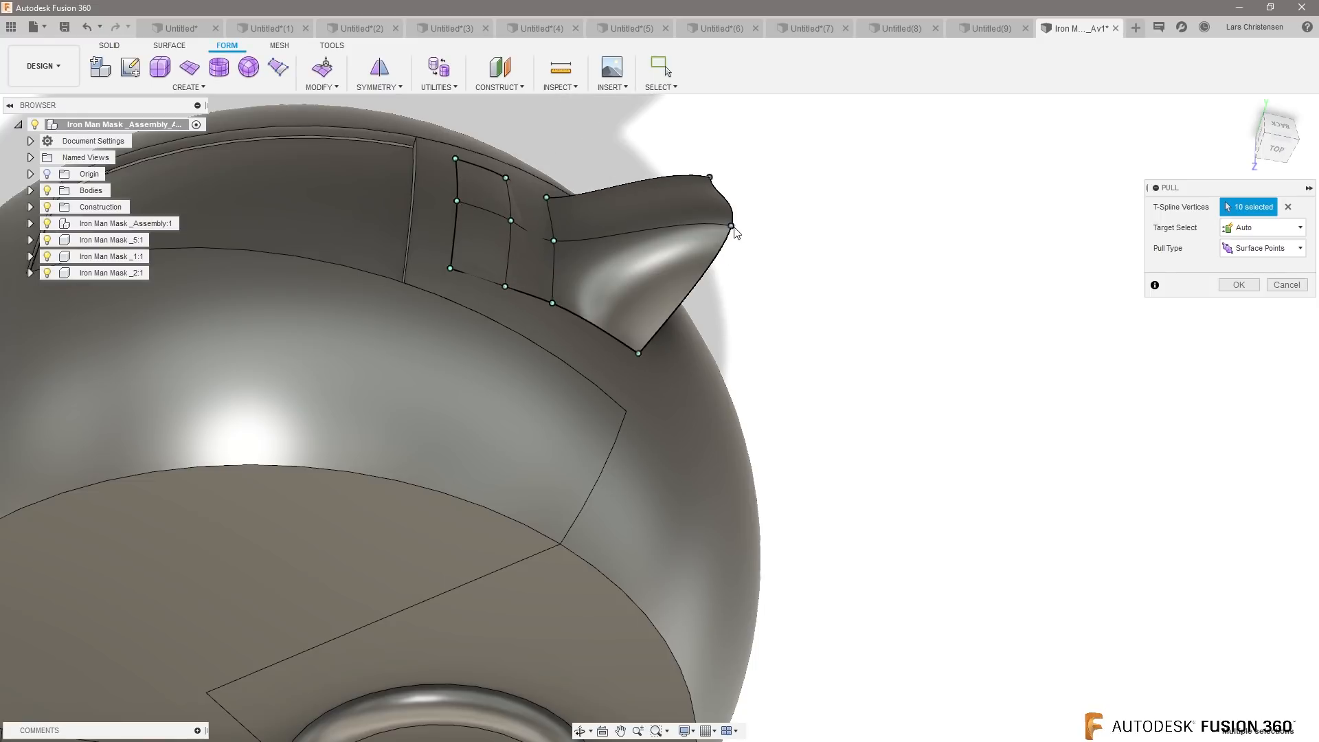
{"action": "left_click", "coordinate": [732, 226]}
{"action": "left_click", "coordinate": [710, 178]}
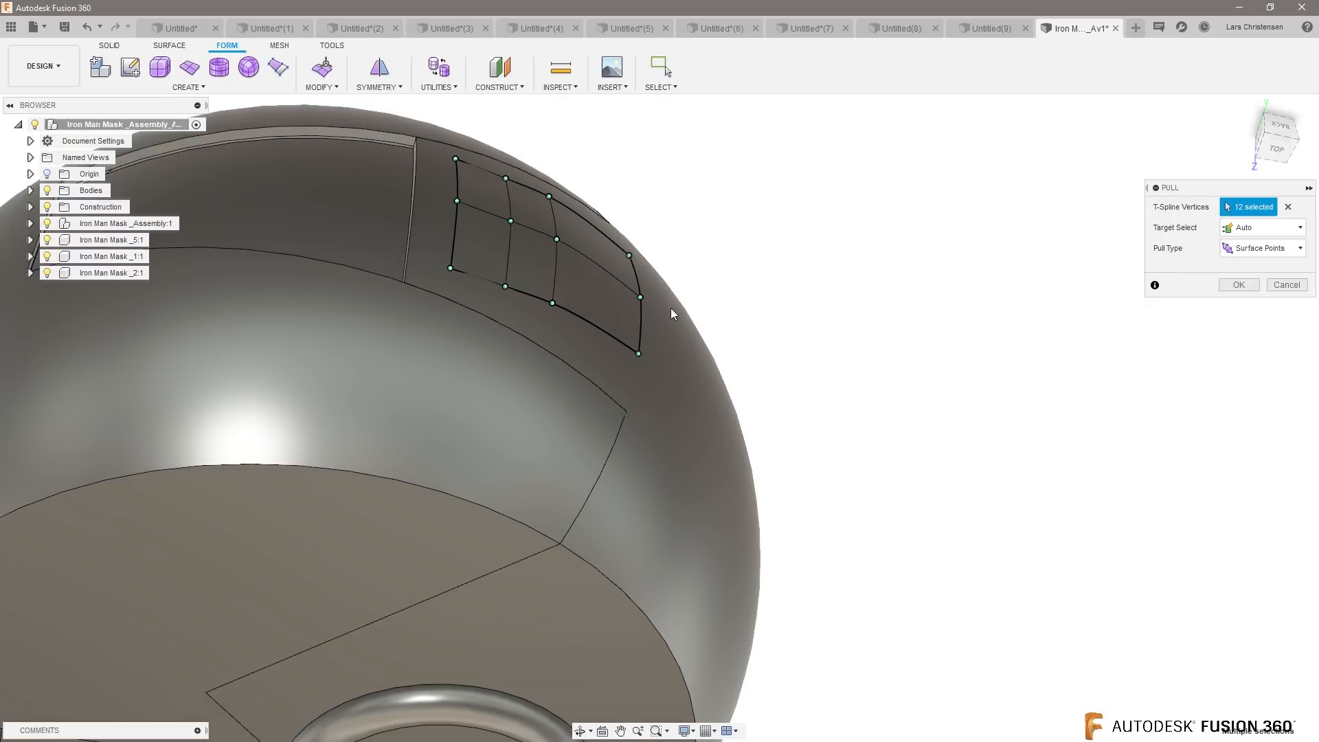
{"action": "middle_click_drag", "start_coordinate": [672, 309], "coordinate": [652, 385], "text": "shift"}
Step: Confirm the Pull onto the helmet, then hide the four Iron Man Mask components to isolate the panel
{"action": "left_click", "coordinate": [1240, 284]}
{"action": "middle_click_drag", "start_coordinate": [907, 292], "coordinate": [77, 308], "text": "shift"}
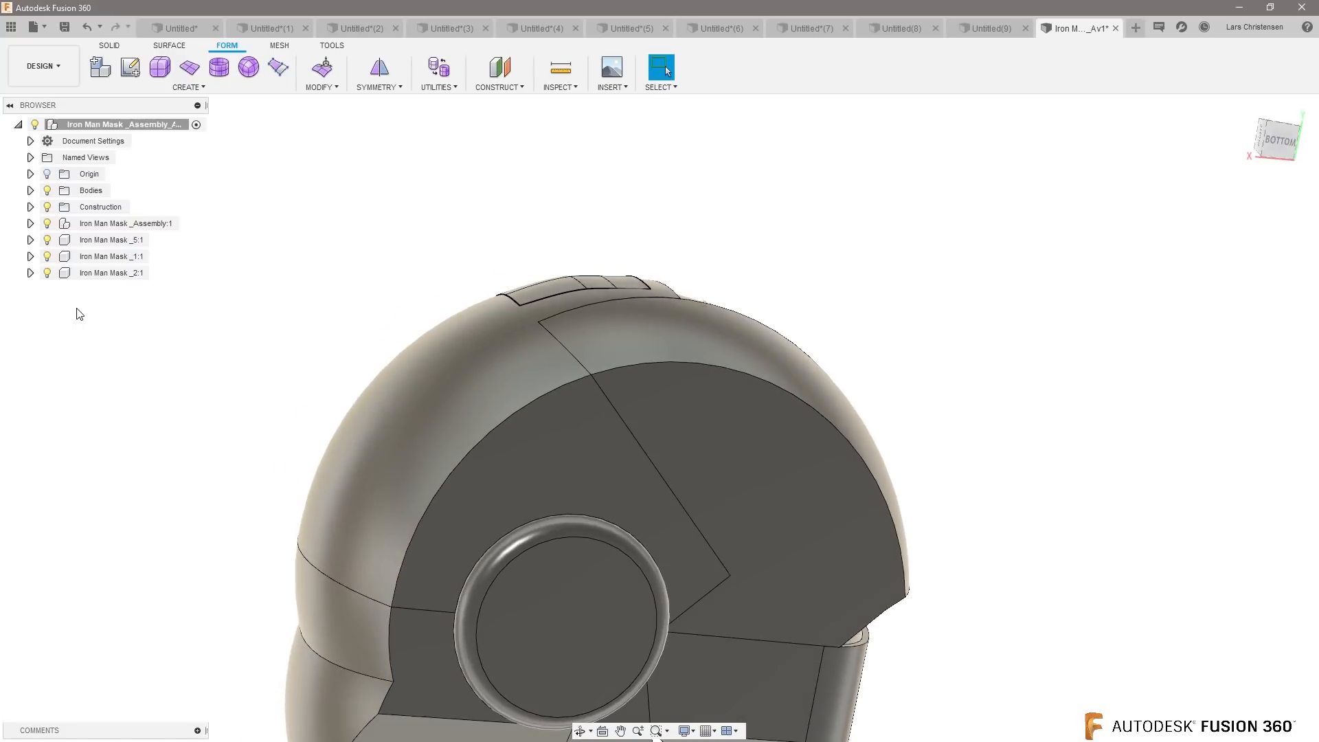
{"action": "left_click", "coordinate": [30, 190]}
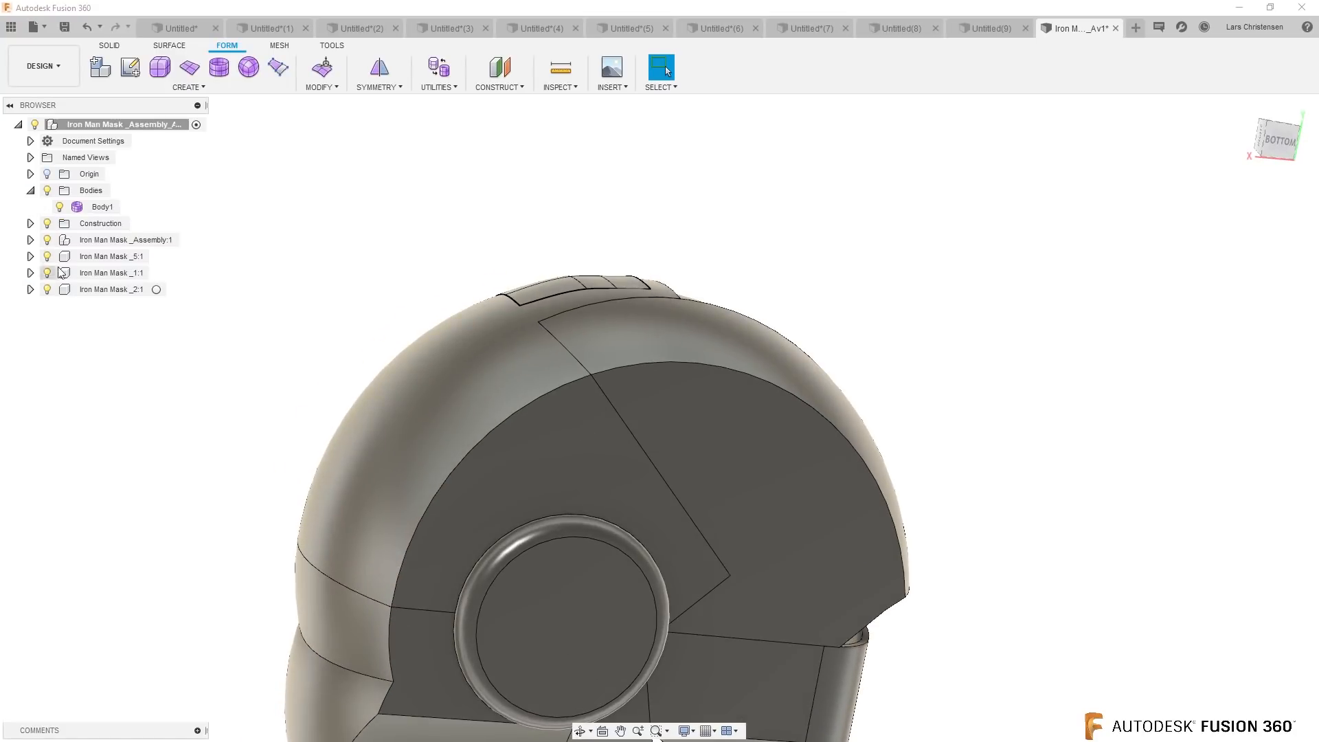
{"action": "left_click", "coordinate": [46, 239]}
{"action": "left_click", "coordinate": [47, 256]}
{"action": "left_click", "coordinate": [47, 273]}
{"action": "left_click", "coordinate": [47, 289]}
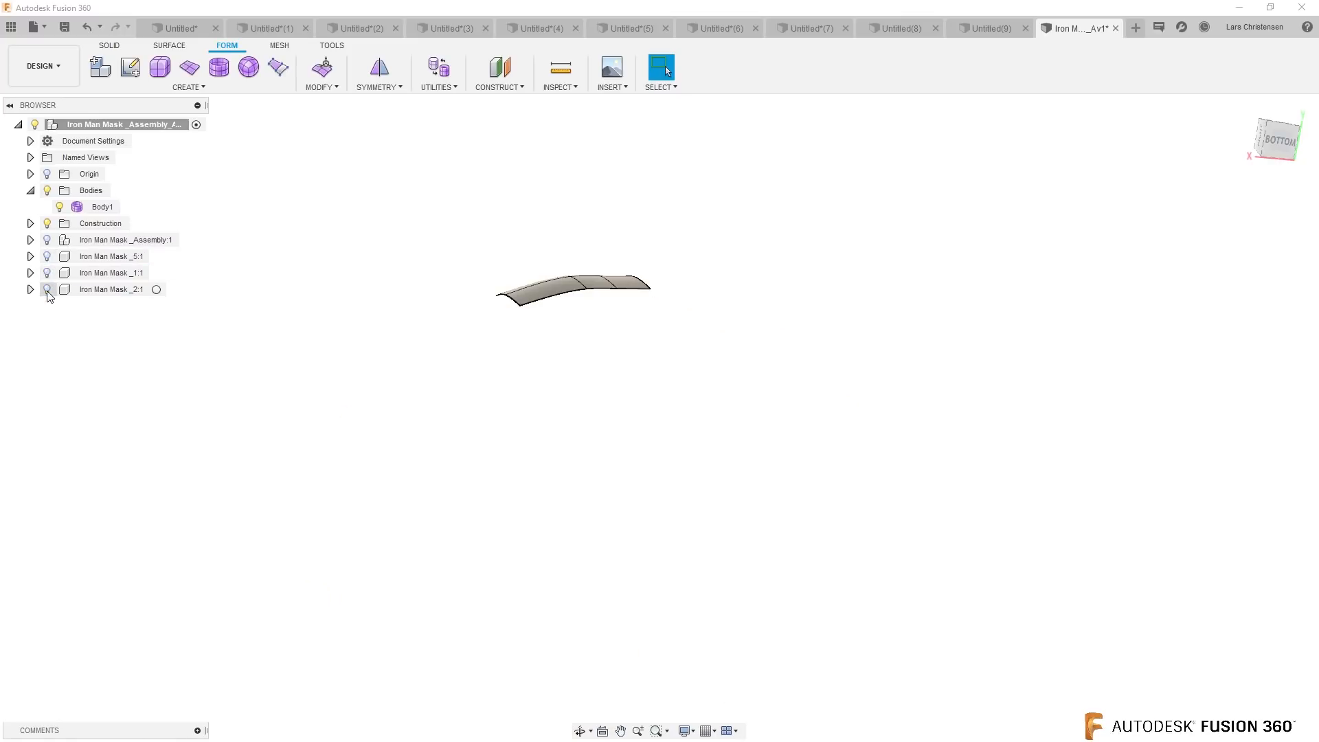
{"action": "middle_click_drag", "start_coordinate": [589, 410], "coordinate": [385, 242], "text": "shift"}
Step: Thicken the T-spline panel Body1 to 2 mm so it becomes a solid
{"action": "left_click", "coordinate": [200, 86]}
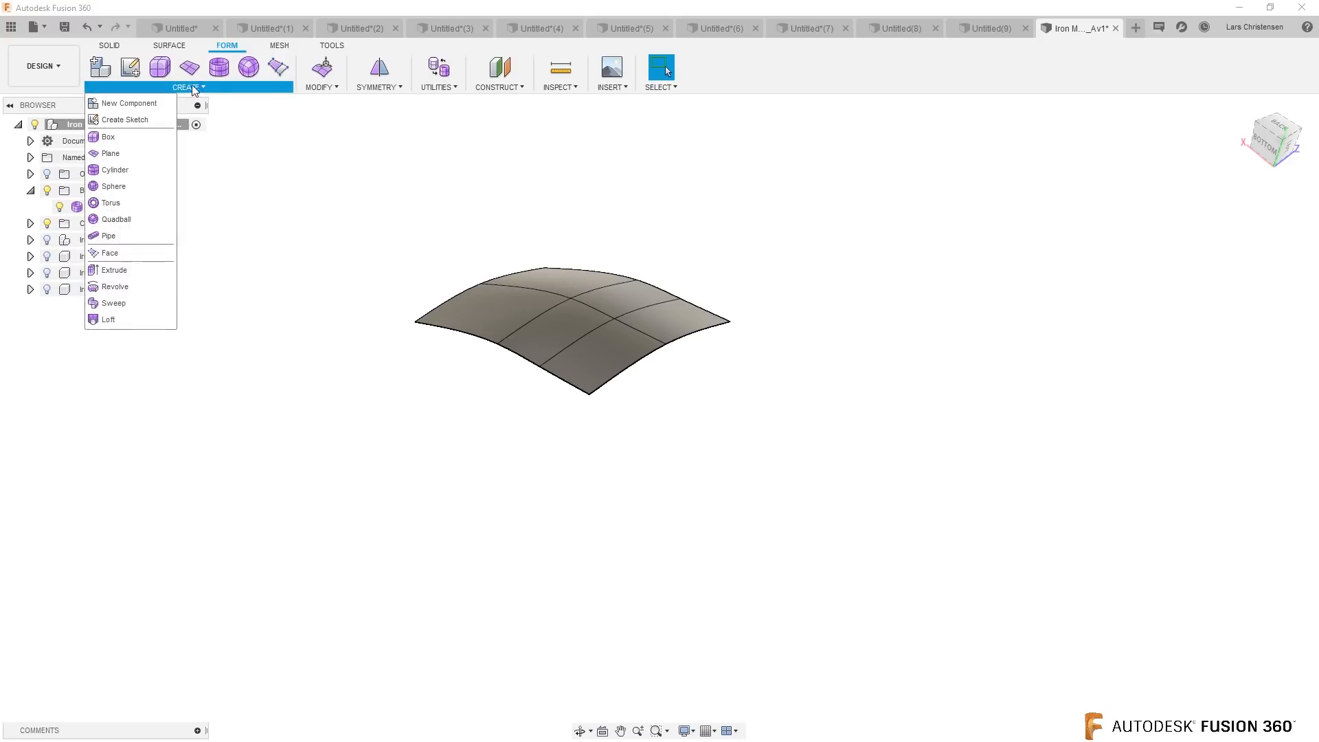
{"action": "left_click", "coordinate": [318, 85]}
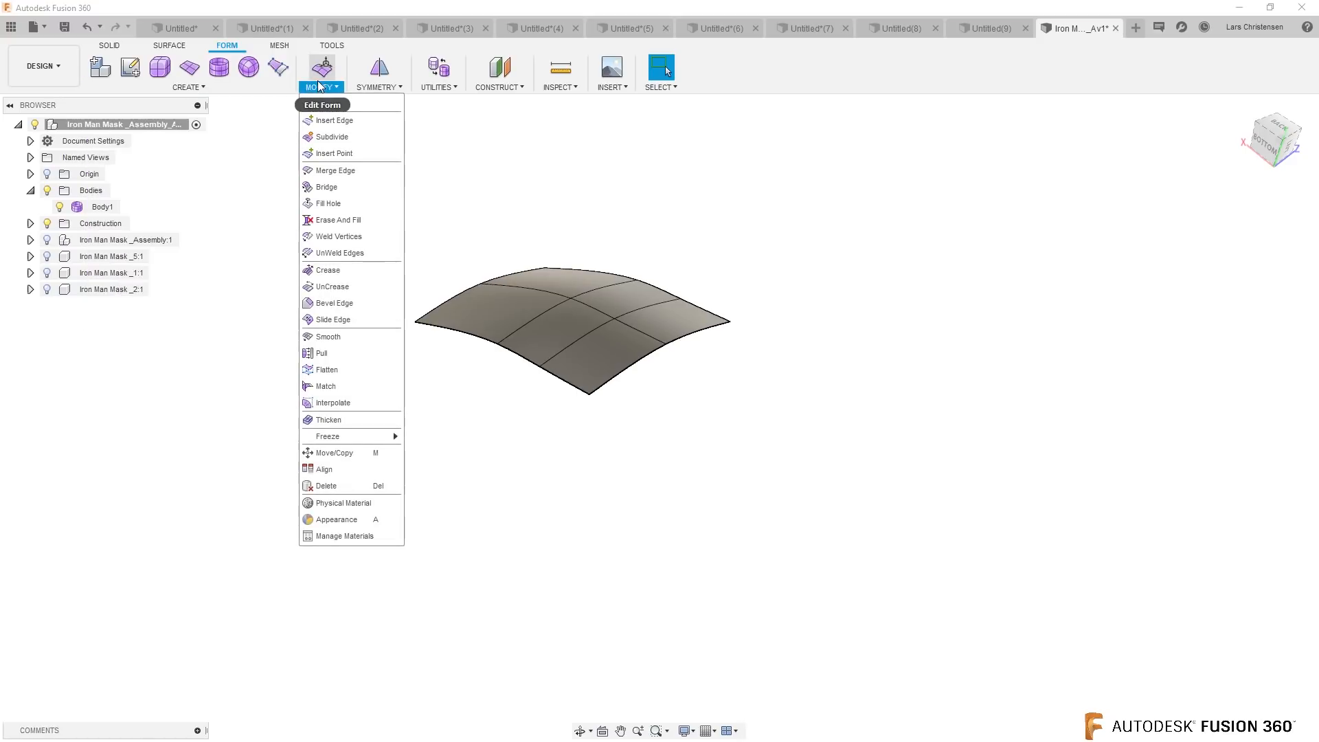
{"action": "left_click", "coordinate": [328, 420]}
{"action": "left_click", "coordinate": [506, 305]}
{"action": "left_click_drag", "start_coordinate": [501, 300], "coordinate": [491, 263]}
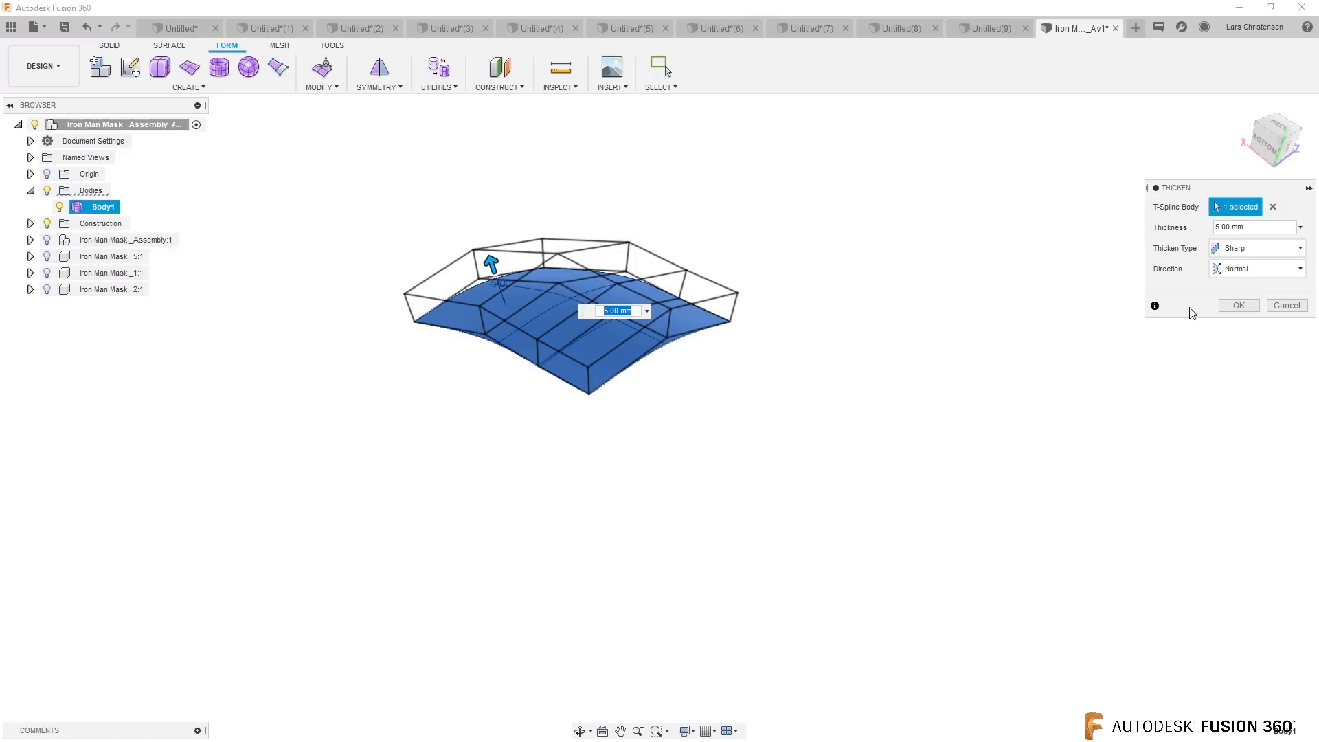
{"action": "key", "text": "Return"}
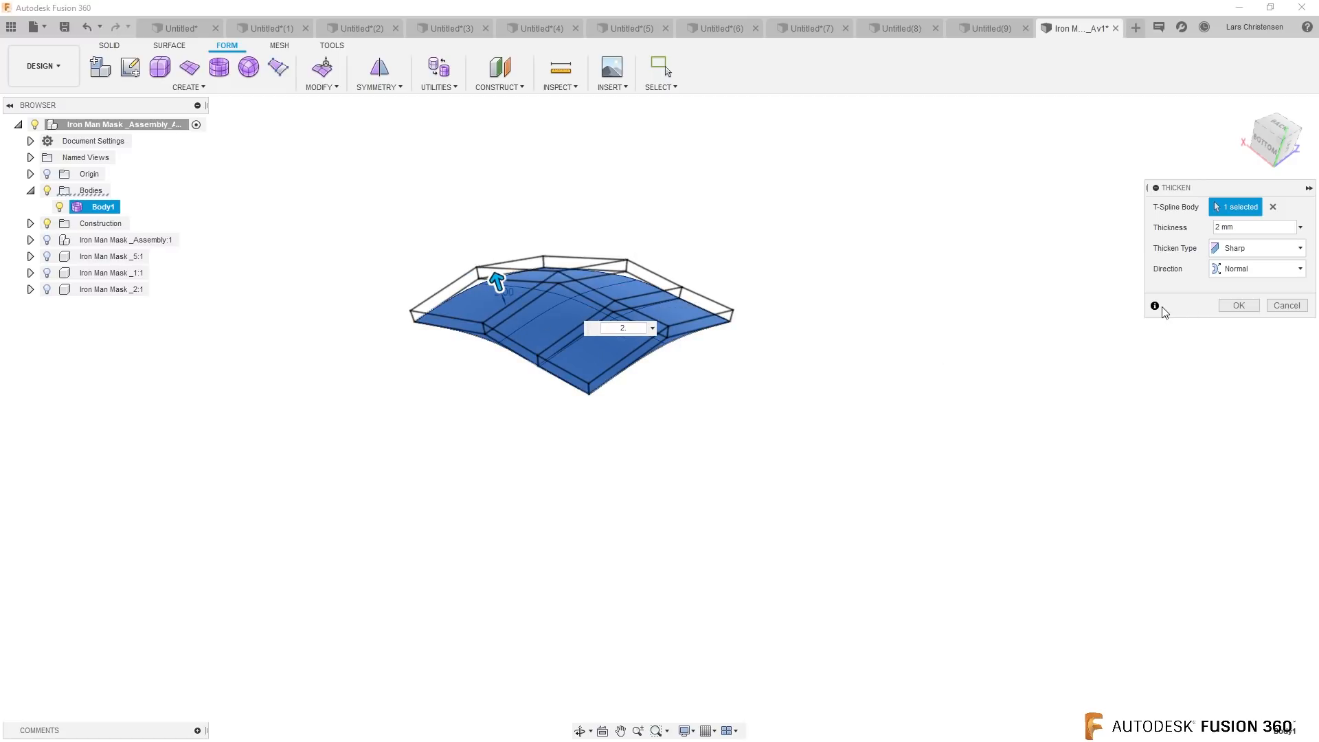
{"action": "key", "text": "Return"}
Step: Show the Iron Man Mask _Assembly:1, _5:1 and _1:1 components again
{"action": "middle_click_drag", "start_coordinate": [588, 462], "coordinate": [584, 412], "text": "shift"}
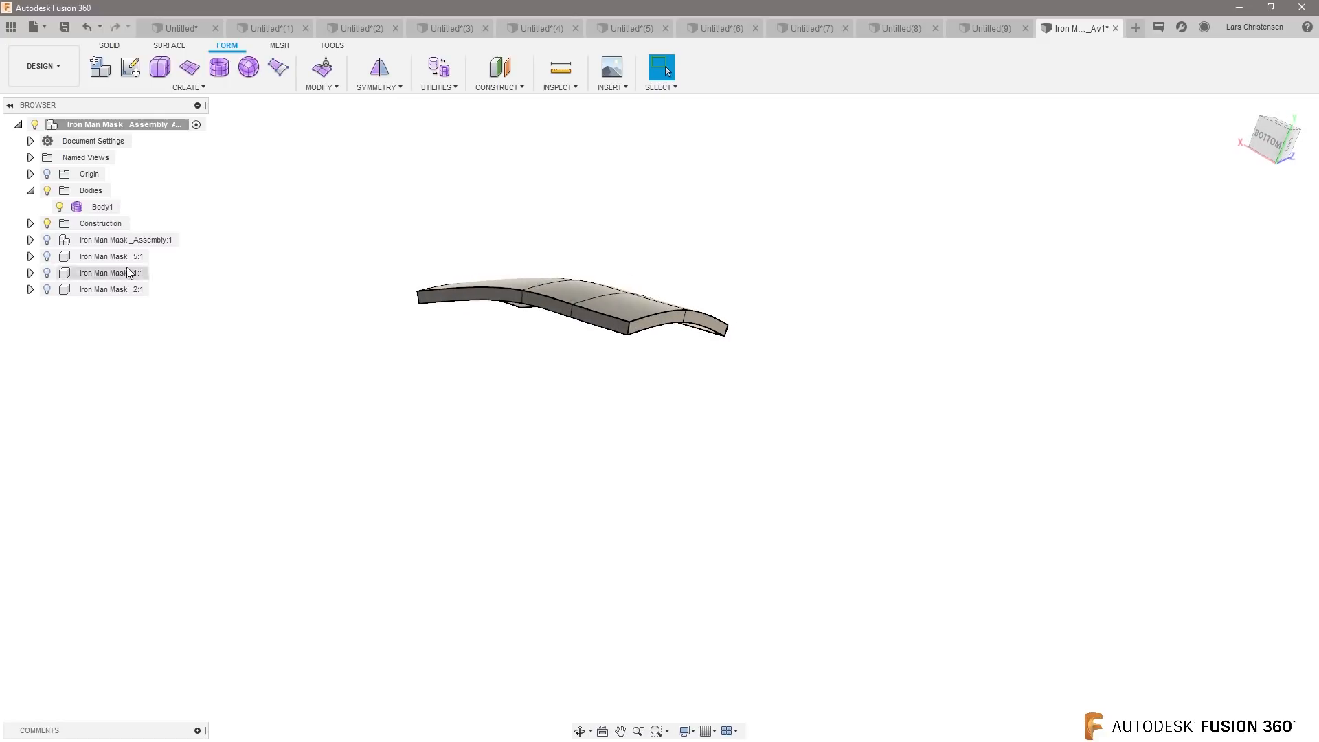
{"action": "left_click", "coordinate": [47, 240]}
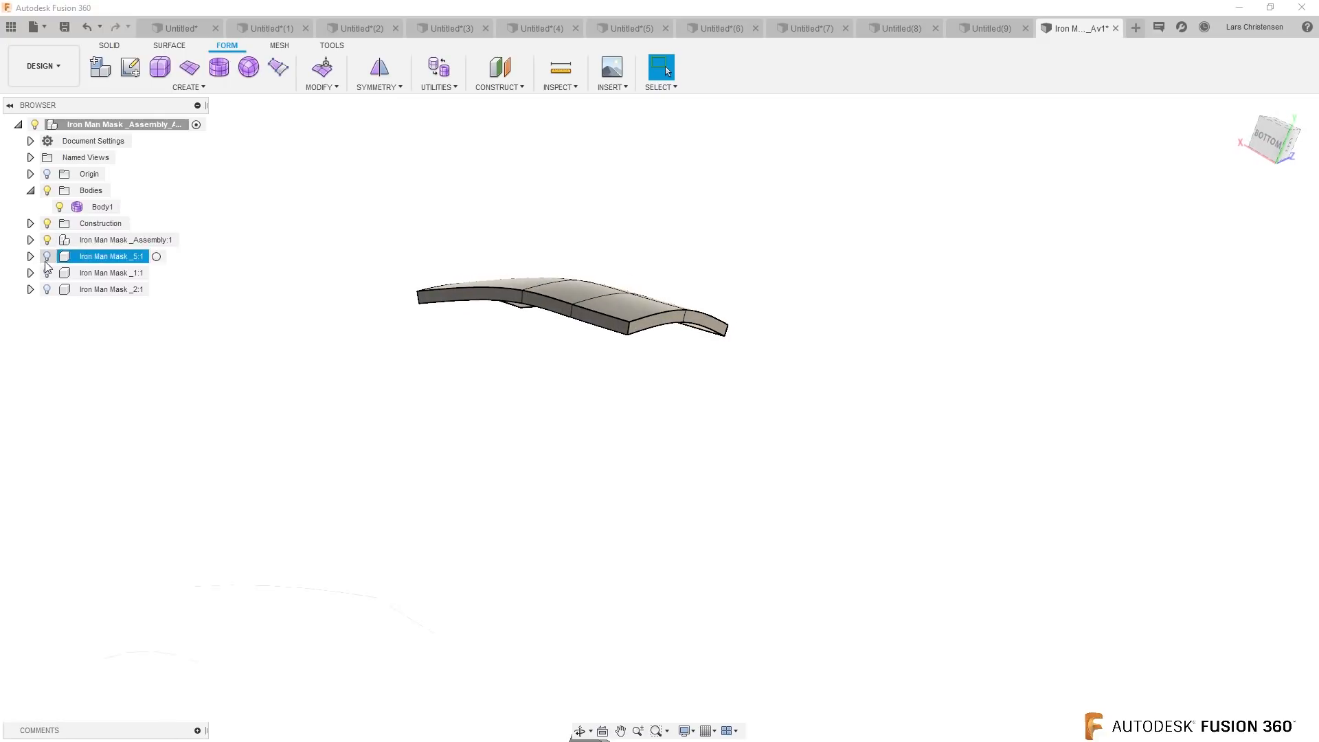
{"action": "left_click", "coordinate": [46, 256]}
{"action": "left_click", "coordinate": [47, 272]}
Step: Show the Iron Man Mask _2:1 component and inspect the thickened panel around the helmet
{"action": "left_click", "coordinate": [47, 289]}
{"action": "middle_click_drag", "start_coordinate": [227, 385], "coordinate": [470, 428], "text": "shift"}
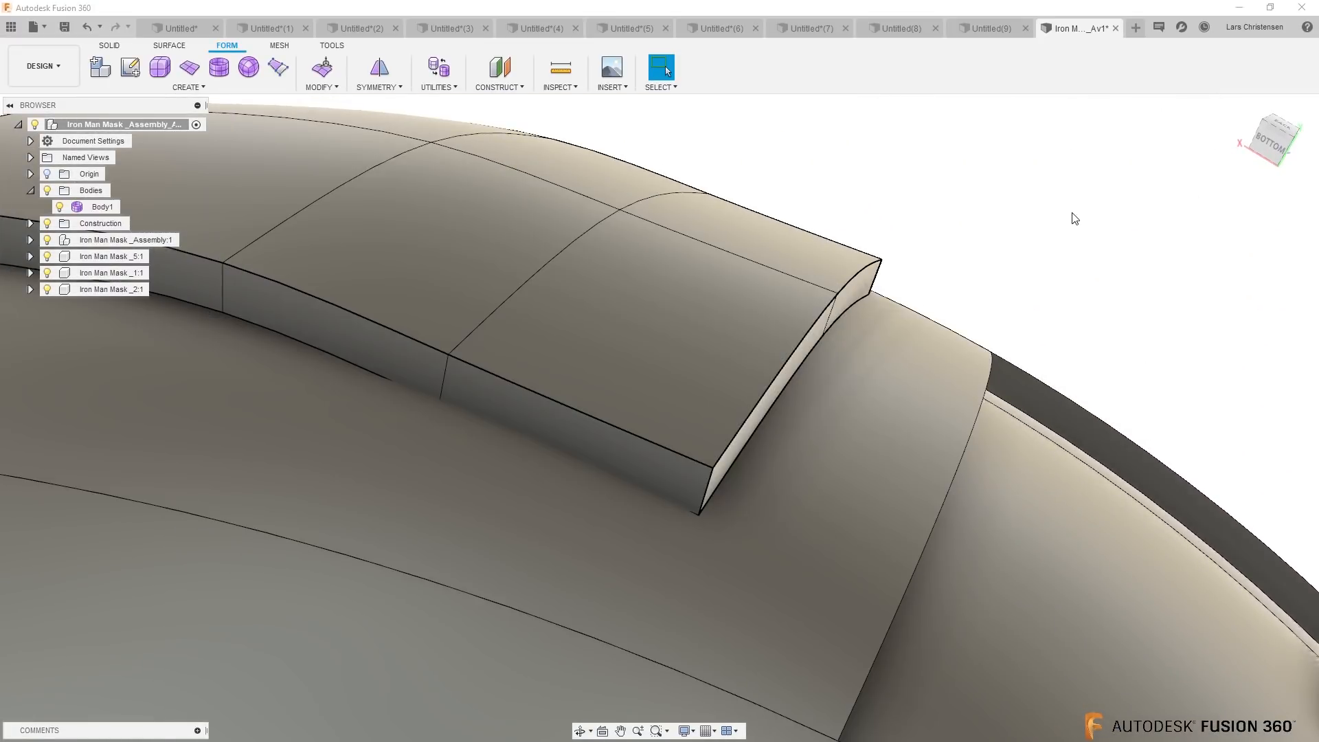
{"action": "left_click", "coordinate": [1114, 201]}
{"action": "scroll", "coordinate": [653, 391], "scroll_direction": "down", "scroll_amount": 5}
{"action": "middle_click_drag", "start_coordinate": [738, 350], "coordinate": [999, 364], "text": "shift"}
{"action": "scroll", "coordinate": [945, 386], "scroll_direction": "down", "scroll_amount": 3}
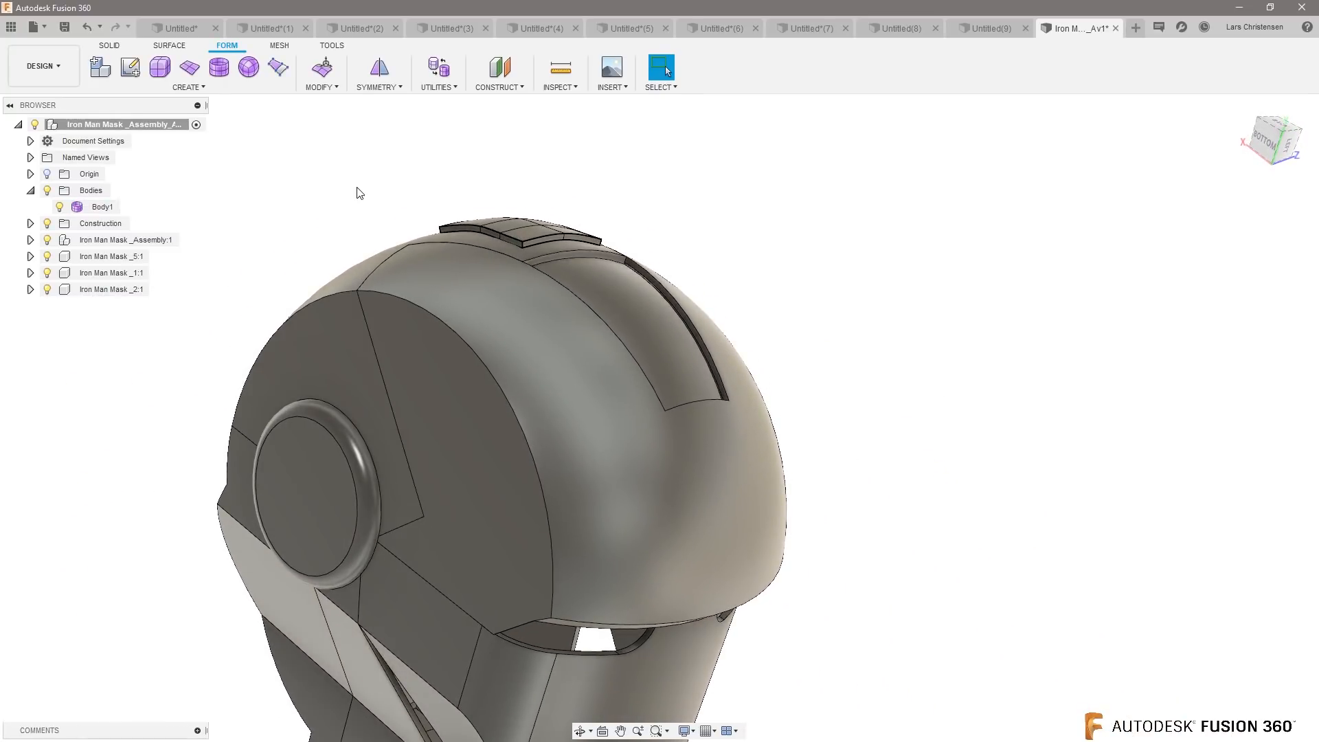
Step: Return to the Solid tools, view the helmet from the front, then switch to the empty Untitled design tab
{"action": "left_click", "coordinate": [112, 47]}
{"action": "middle_click_drag", "start_coordinate": [498, 197], "coordinate": [330, 276], "text": "shift"}
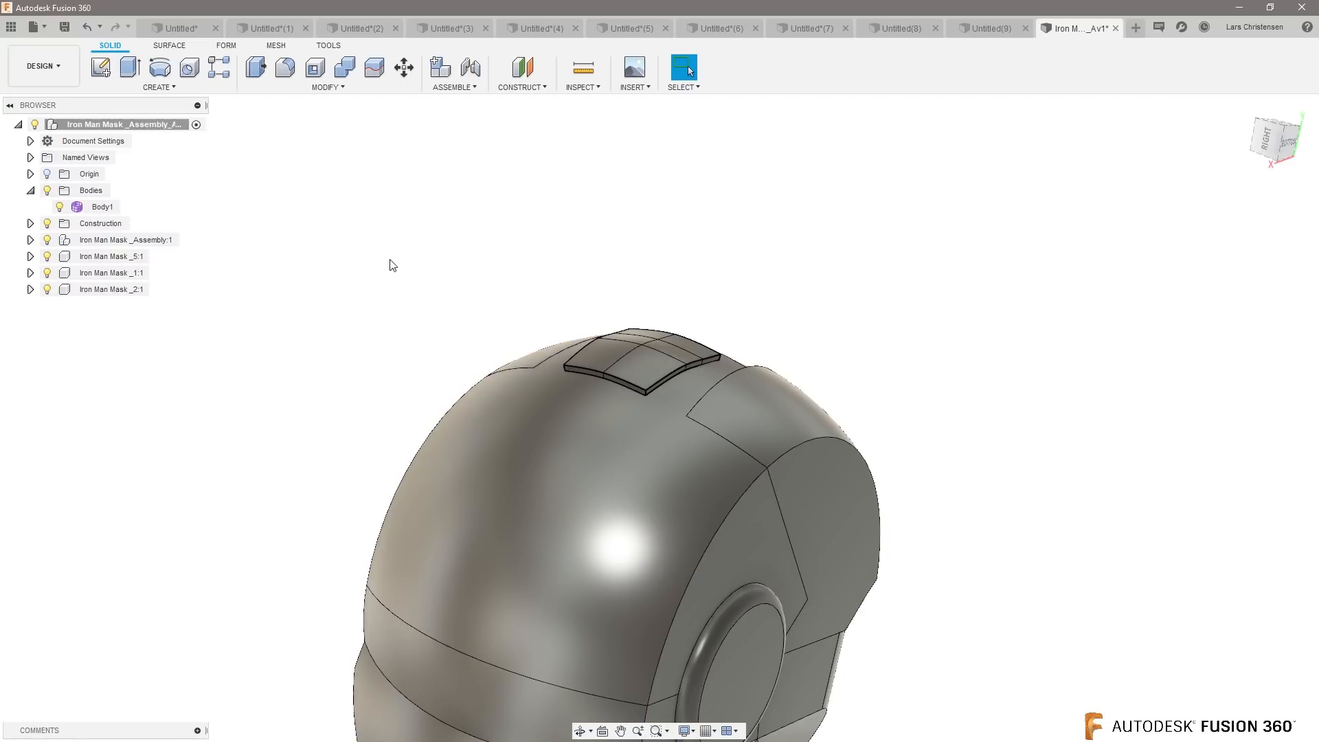
{"action": "middle_click_drag", "start_coordinate": [262, 371], "coordinate": [315, 342], "text": "shift"}
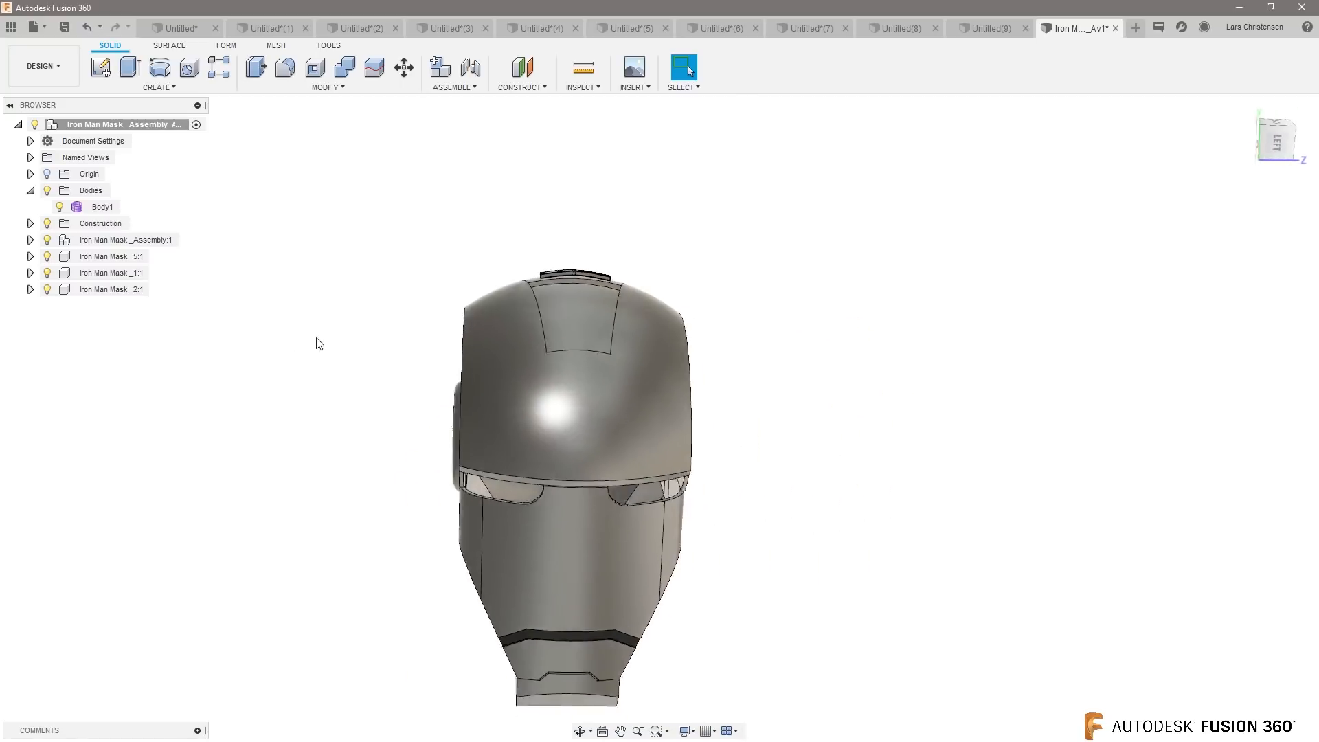
{"action": "scroll", "coordinate": [646, 211], "scroll_direction": "down", "scroll_amount": 2}
{"action": "left_click", "coordinate": [998, 27]}
Step: Look through the designs Untitled(8) to Untitled*(4), including the spiked cylinder and bent tube
{"action": "left_click", "coordinate": [906, 31]}
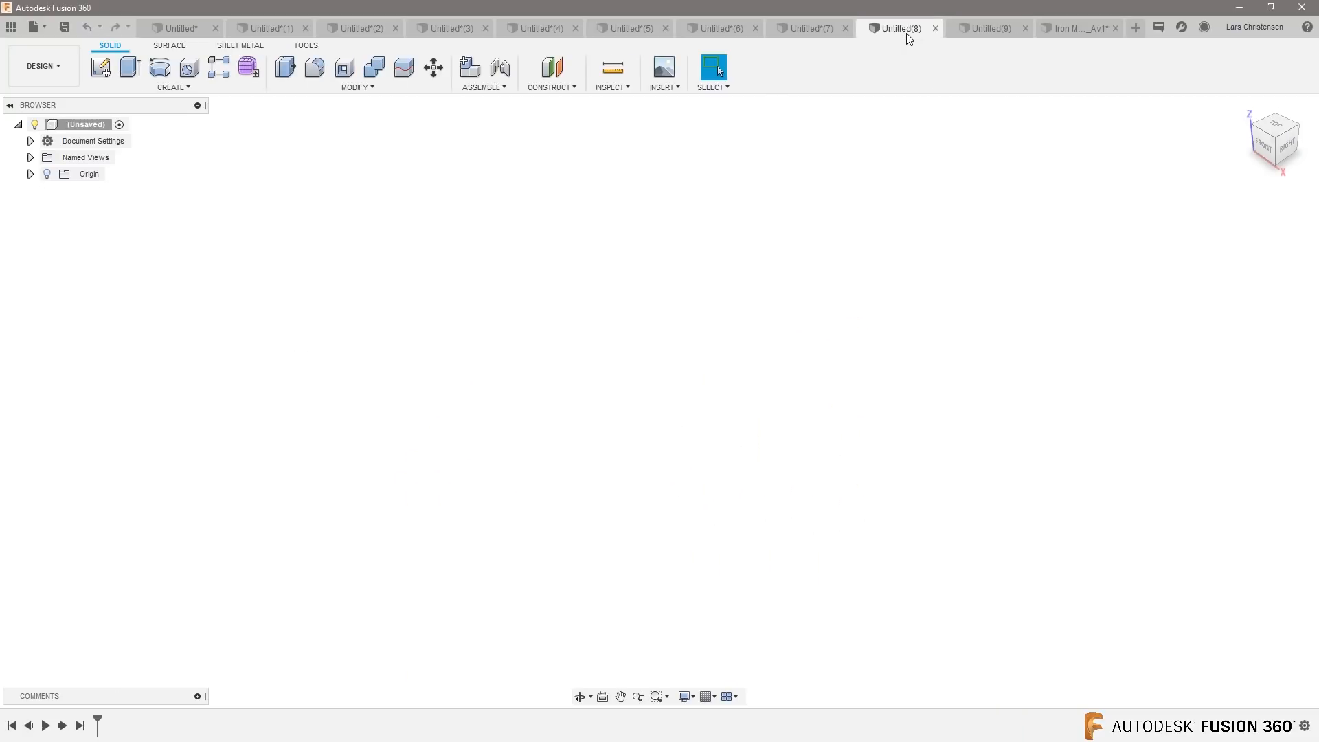
{"action": "left_click", "coordinate": [801, 30]}
{"action": "middle_click_drag", "start_coordinate": [734, 368], "coordinate": [763, 71], "text": "shift"}
{"action": "left_click", "coordinate": [724, 29]}
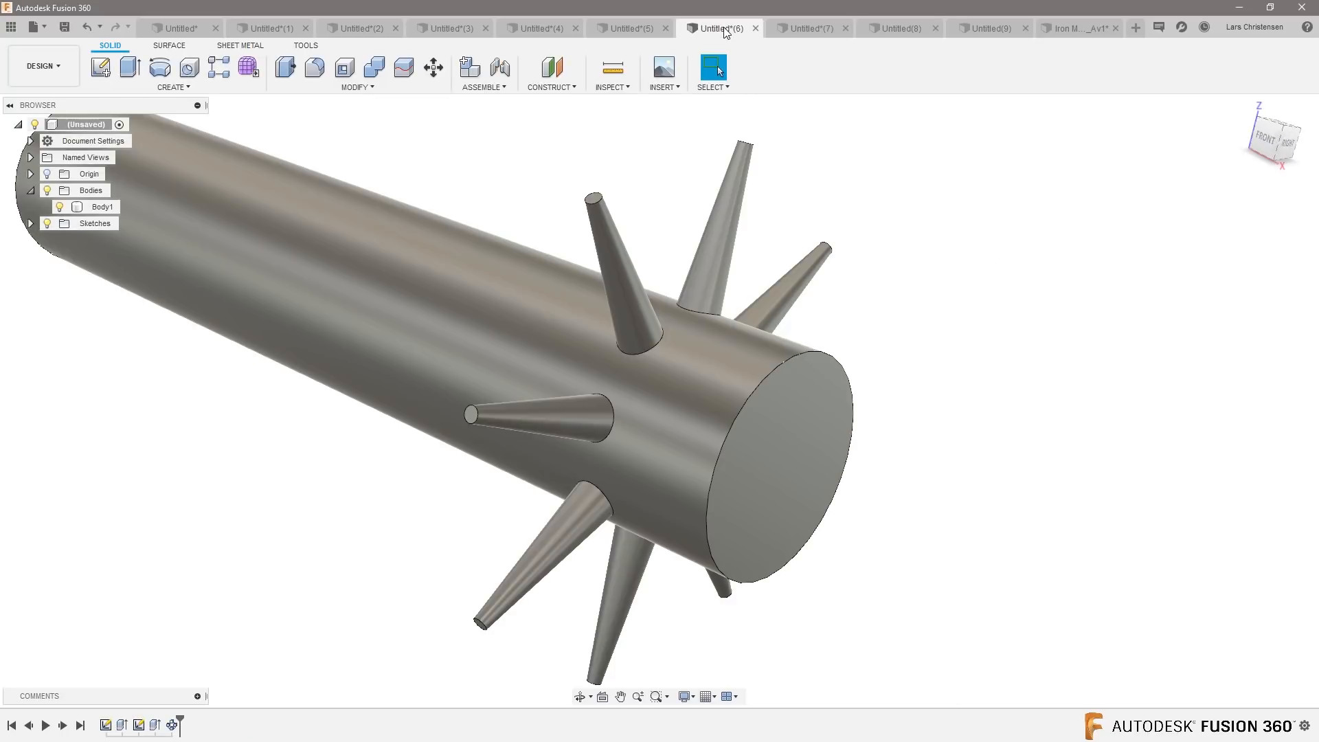
{"action": "middle_click_drag", "start_coordinate": [619, 243], "coordinate": [654, 31], "text": "shift"}
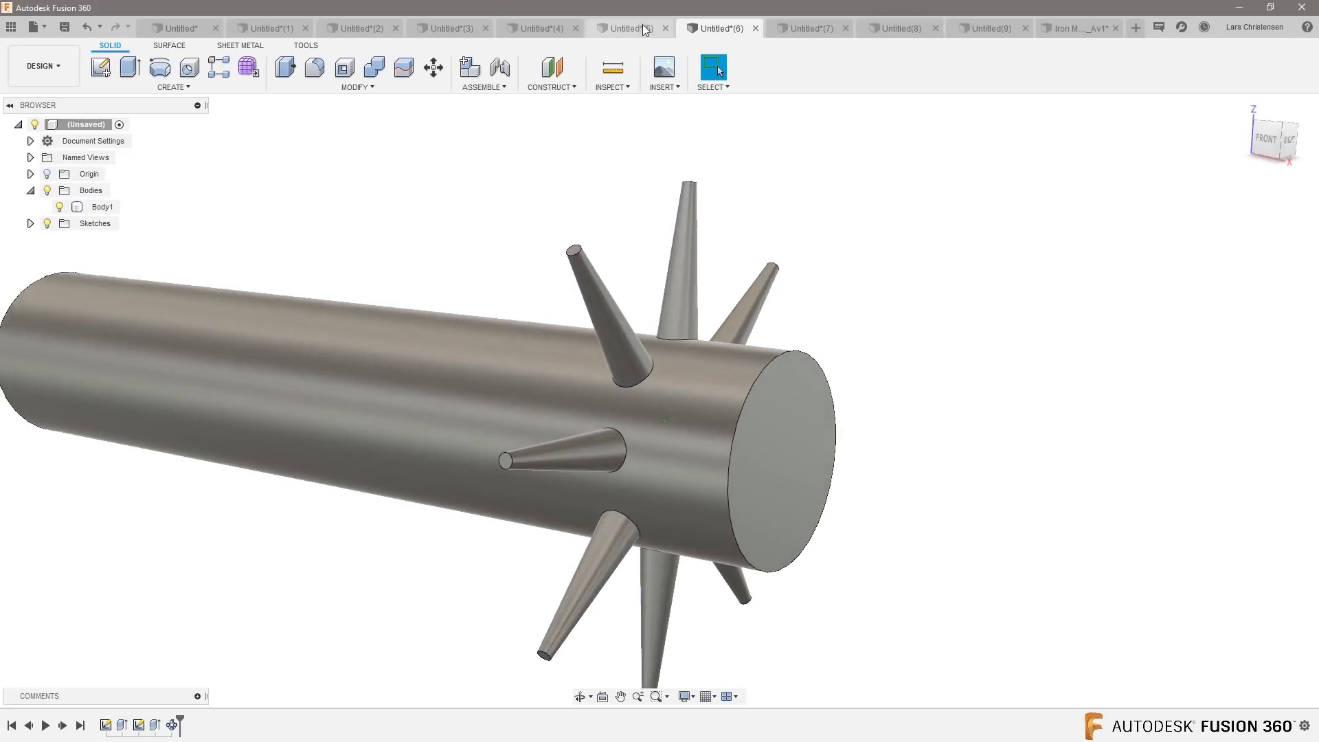
{"action": "left_click", "coordinate": [634, 29]}
{"action": "left_click", "coordinate": [523, 27]}
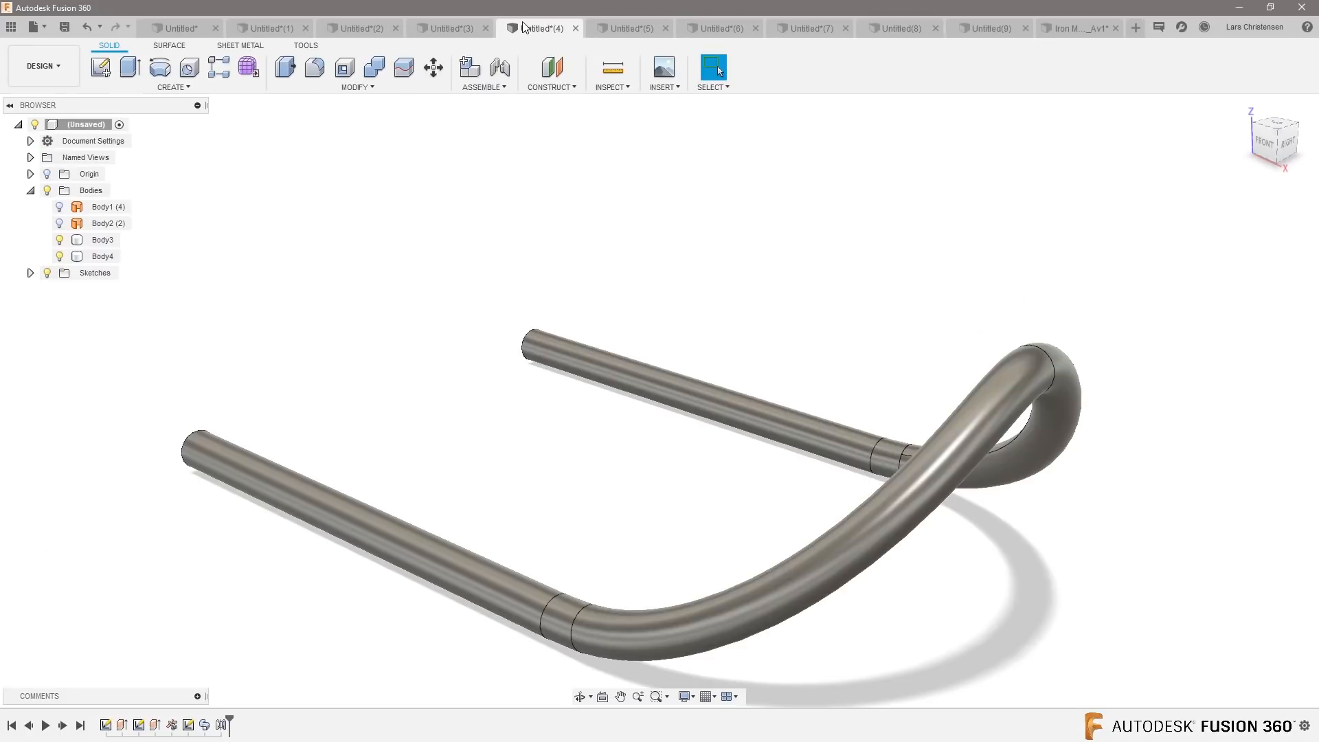
{"action": "middle_click_drag", "start_coordinate": [412, 273], "coordinate": [384, 206], "text": "shift"}
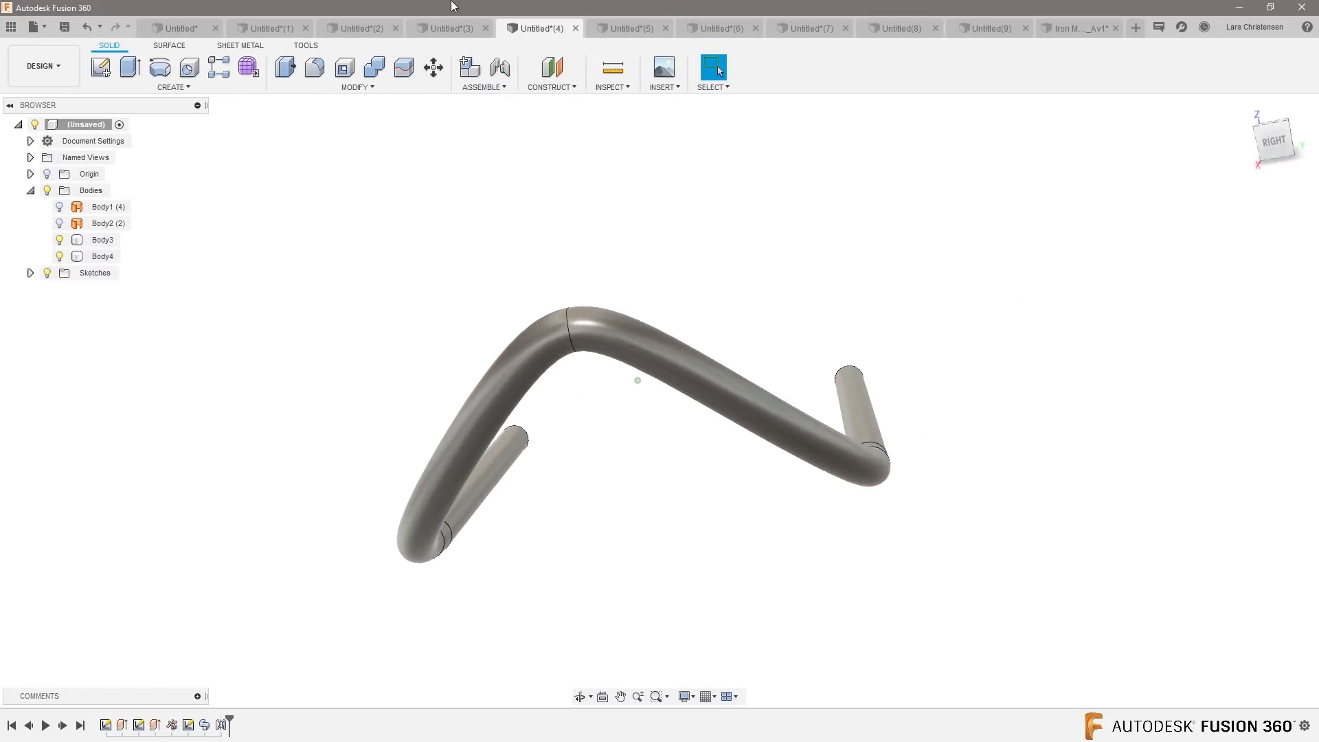
Step: Continue through Untitled*(3) to Untitled, showing the finished ring in Untitled*(1), ending on the two-ellipse sketch
{"action": "left_click", "coordinate": [453, 28]}
{"action": "left_click", "coordinate": [363, 28]}
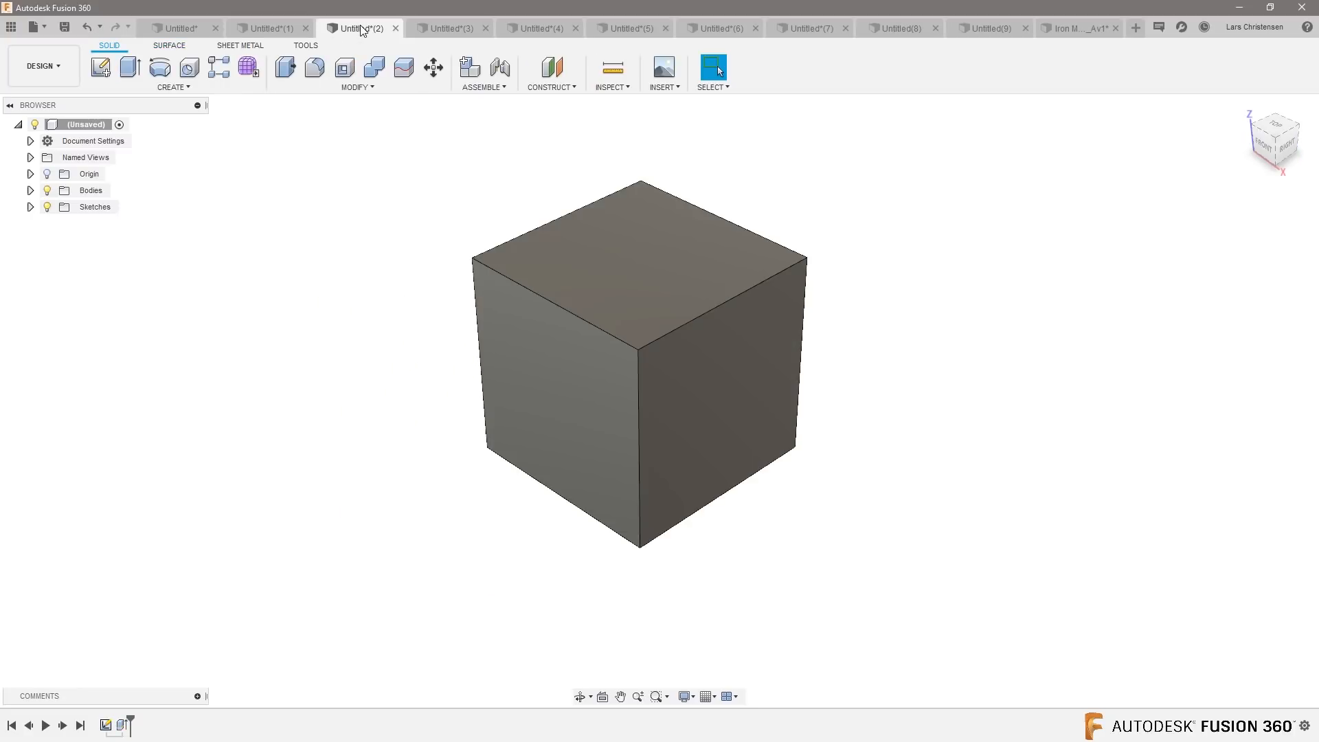
{"action": "left_click", "coordinate": [268, 28]}
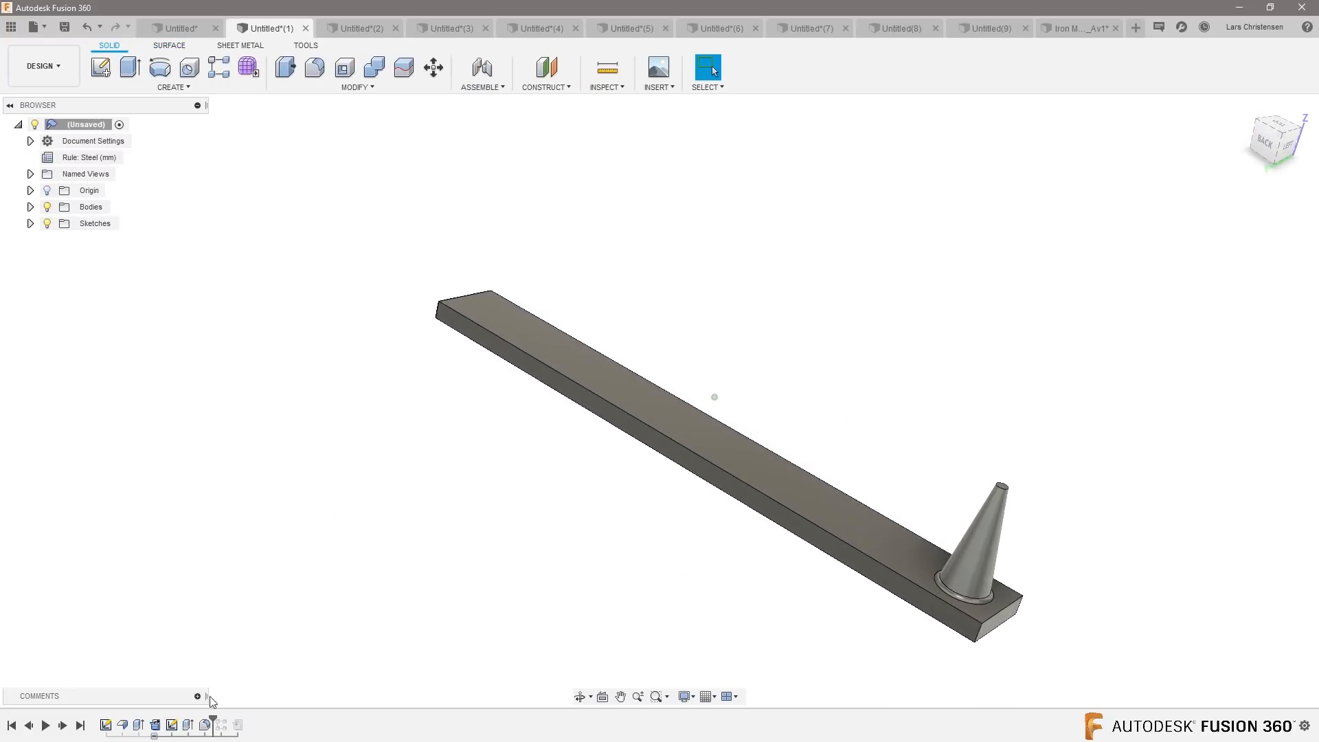
{"action": "left_click_drag", "start_coordinate": [212, 719], "coordinate": [342, 544]}
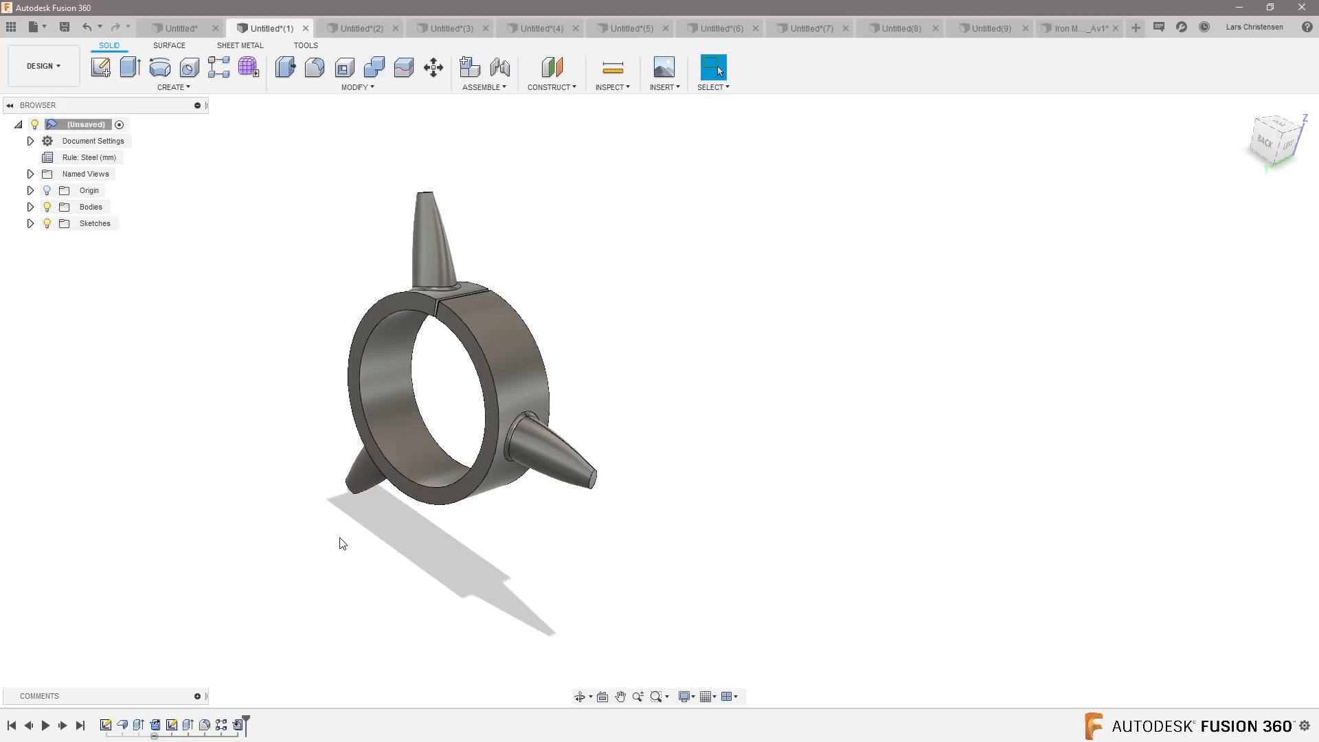
{"action": "left_click", "coordinate": [176, 29]}
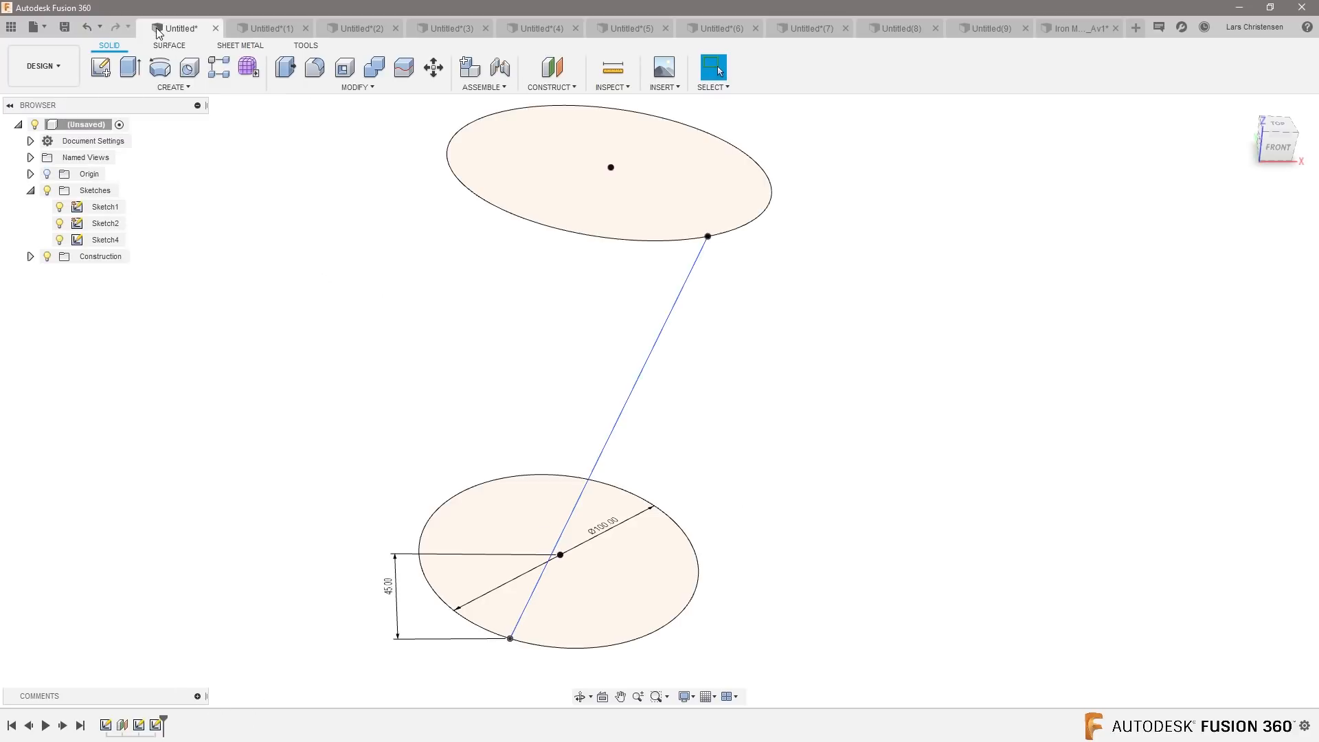
{"action": "middle_click_drag", "start_coordinate": [458, 318], "coordinate": [666, 318], "text": "shift"}
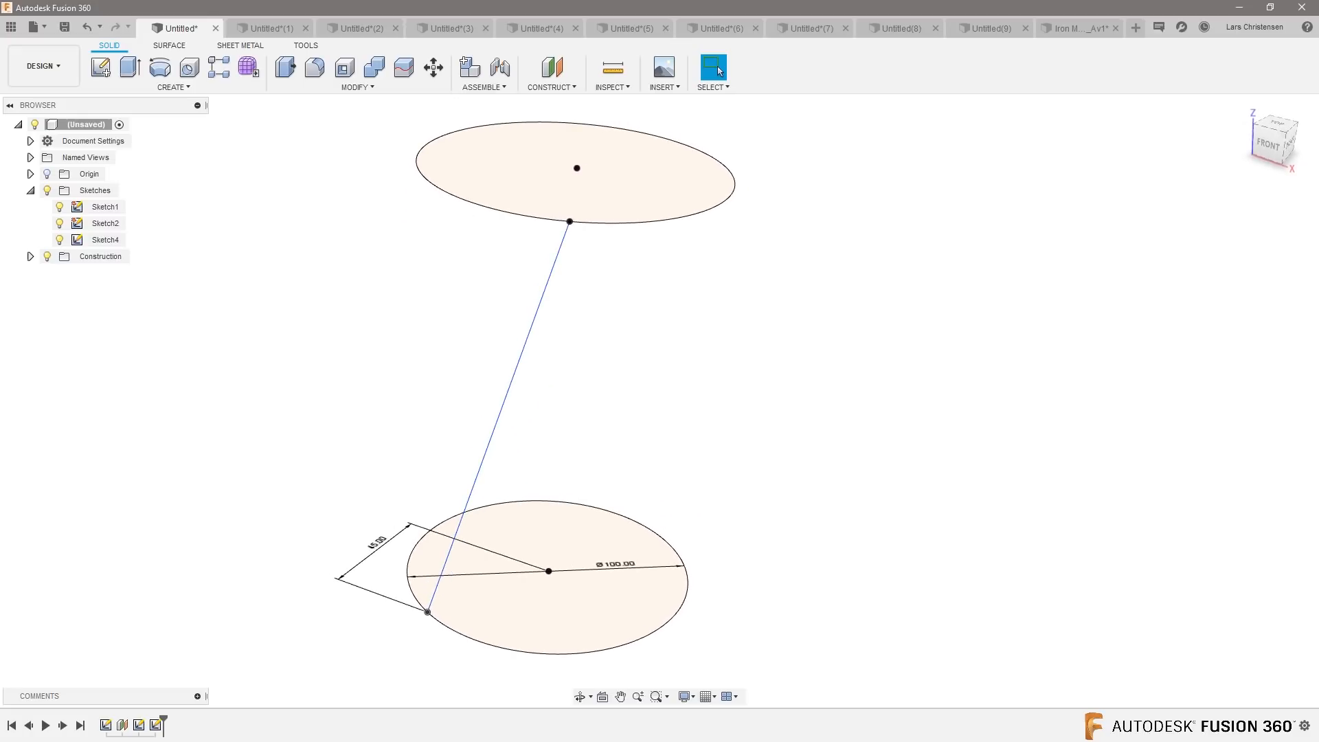